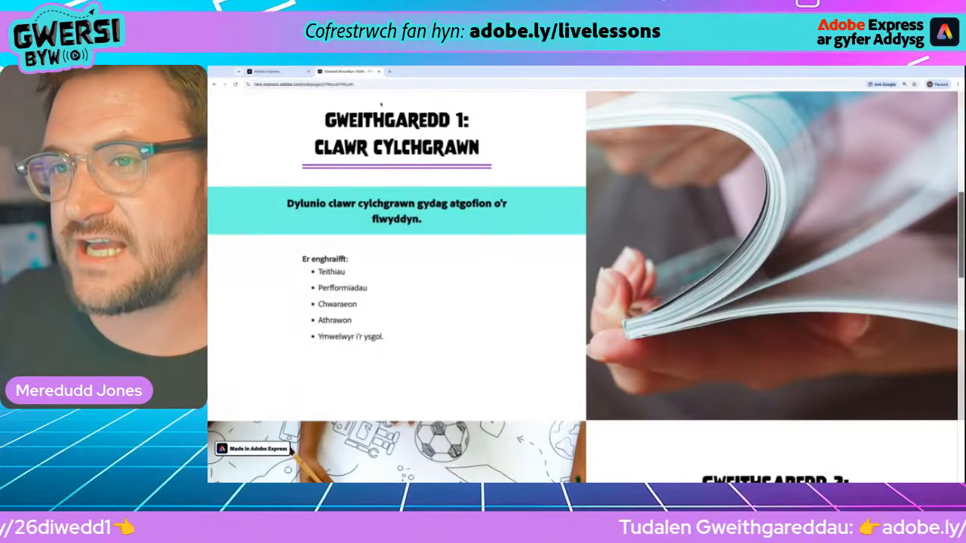
- Switch to Adobe Express and set the account's interface language to Cymraeg (Y Deyrnas Unedig), then close the settings
click(274, 73)
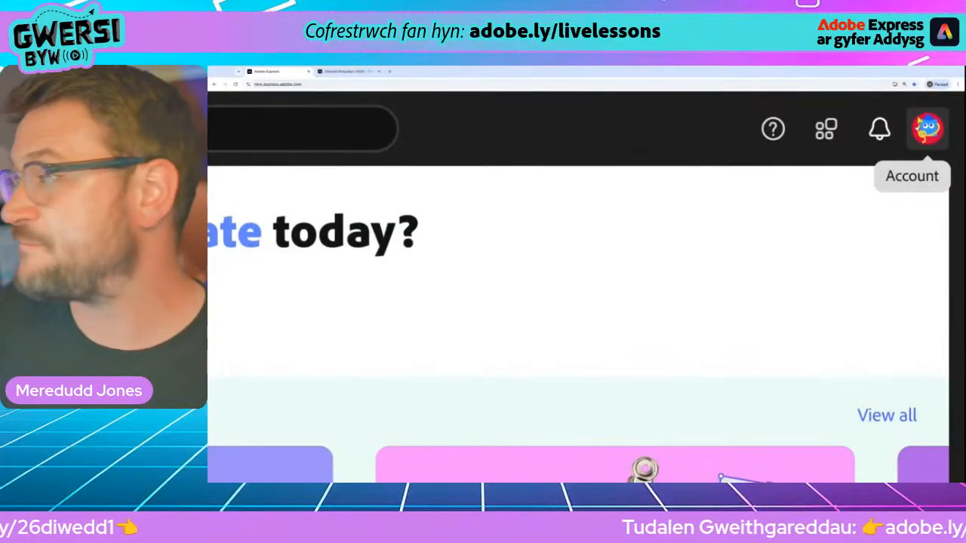
click(927, 128)
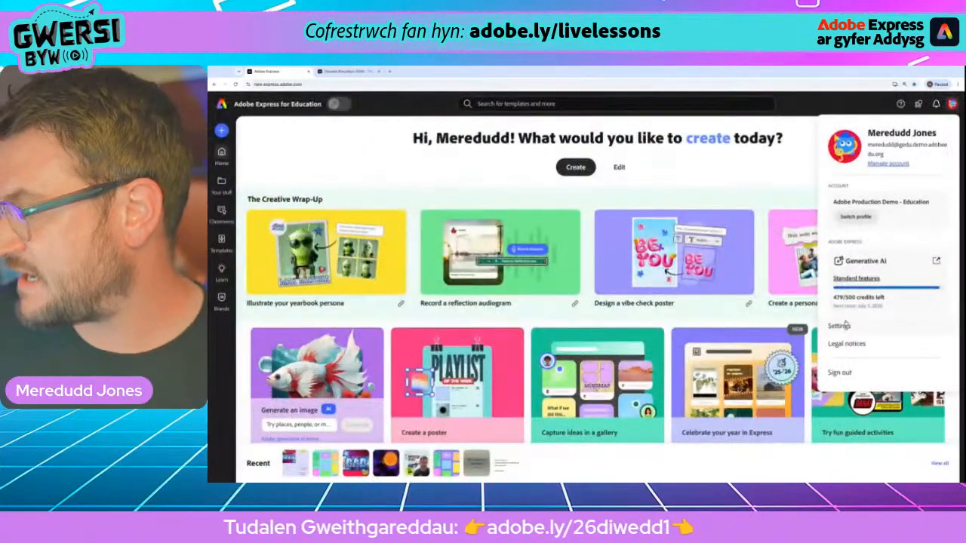
click(839, 325)
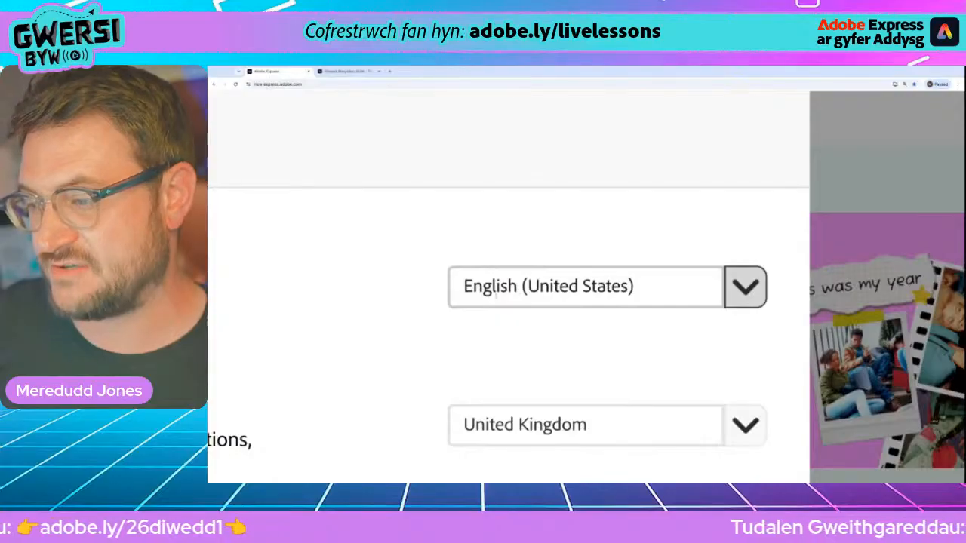
click(758, 294)
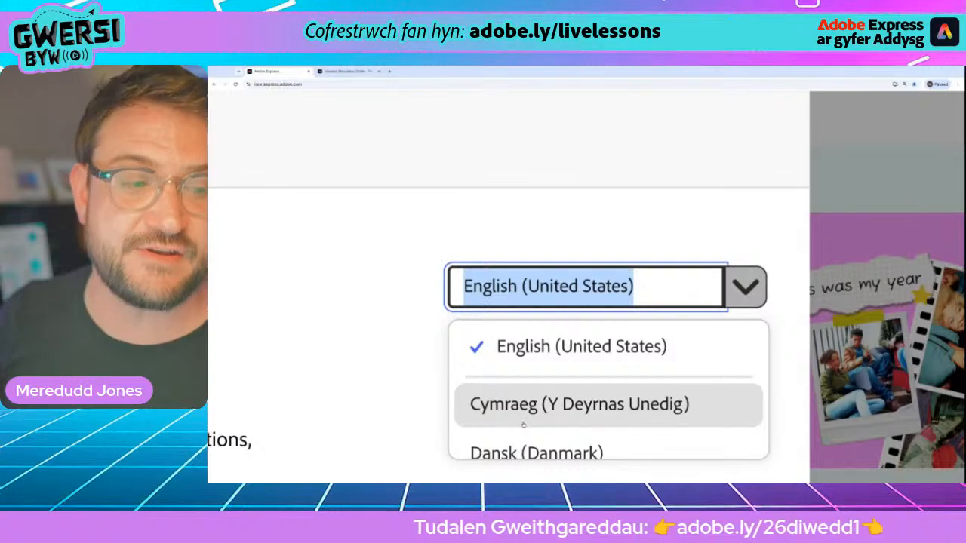
click(562, 421)
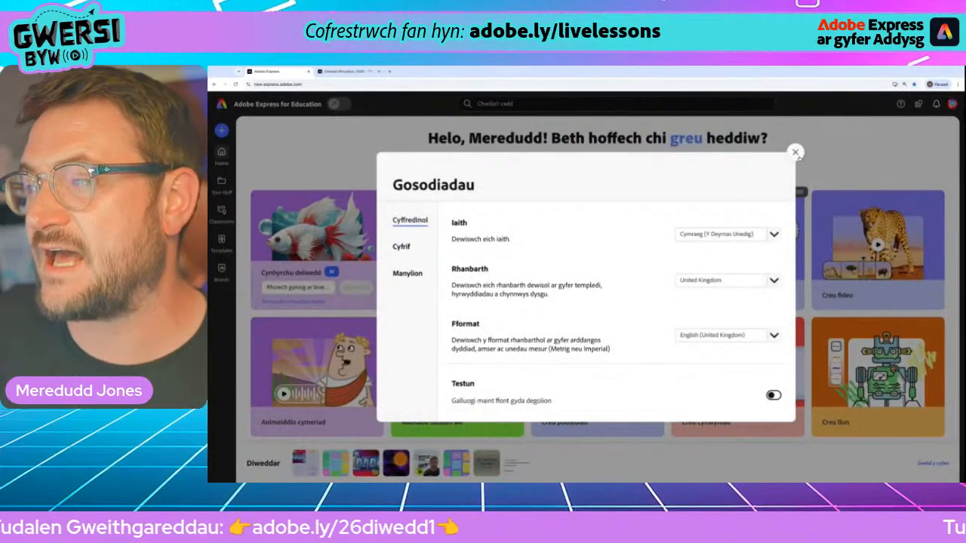
scroll(801, 157, up, 5)
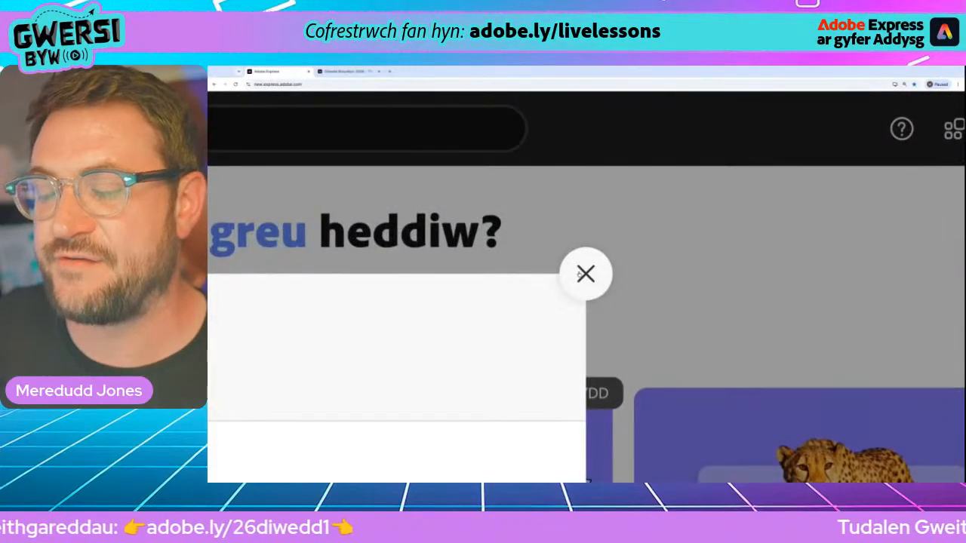
scroll(582, 276, down, 5)
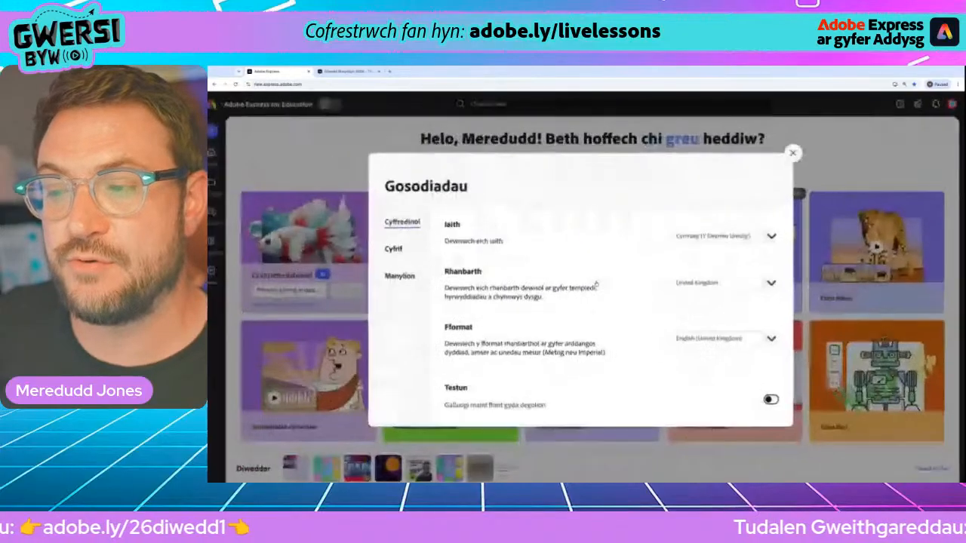
click(792, 153)
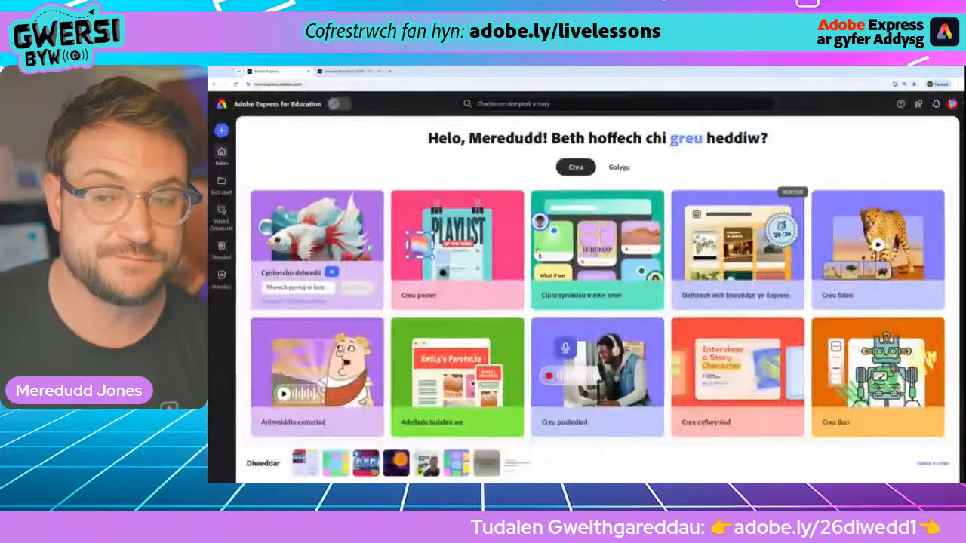
- Create a new blank poster and dismiss the tip about education filters
click(537, 251)
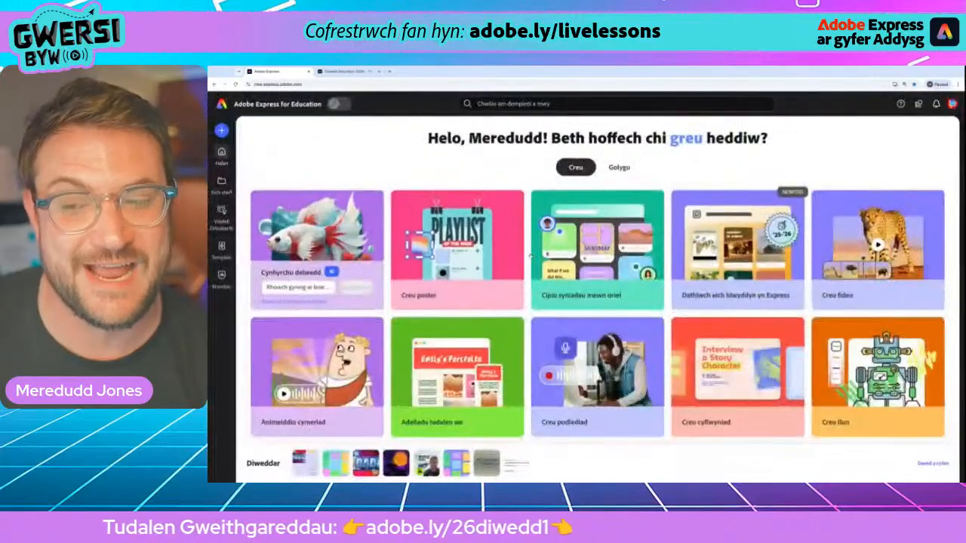
click(487, 254)
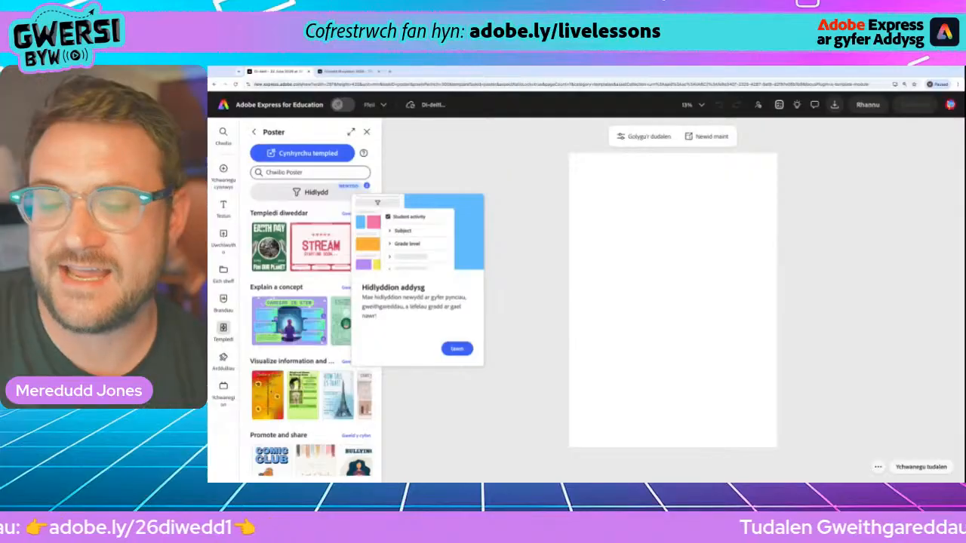
click(458, 348)
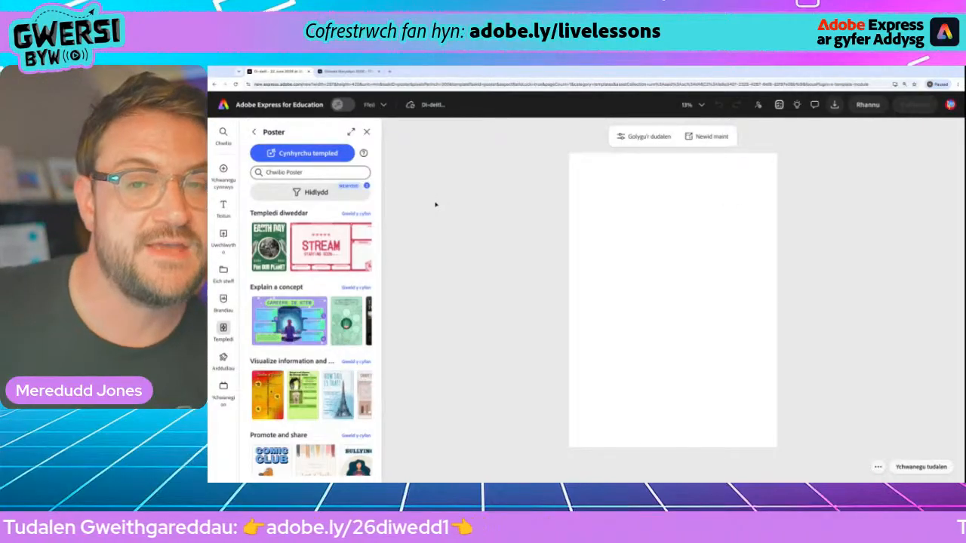
- Show the backgrounds category (Cefndiroedd) among the design elements that can be added
mouse_move(217, 183)
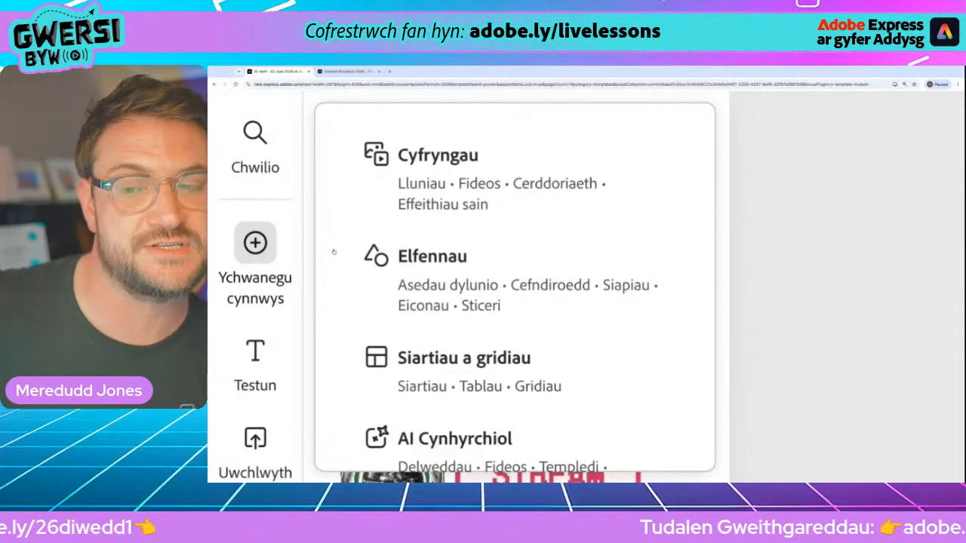
click(449, 273)
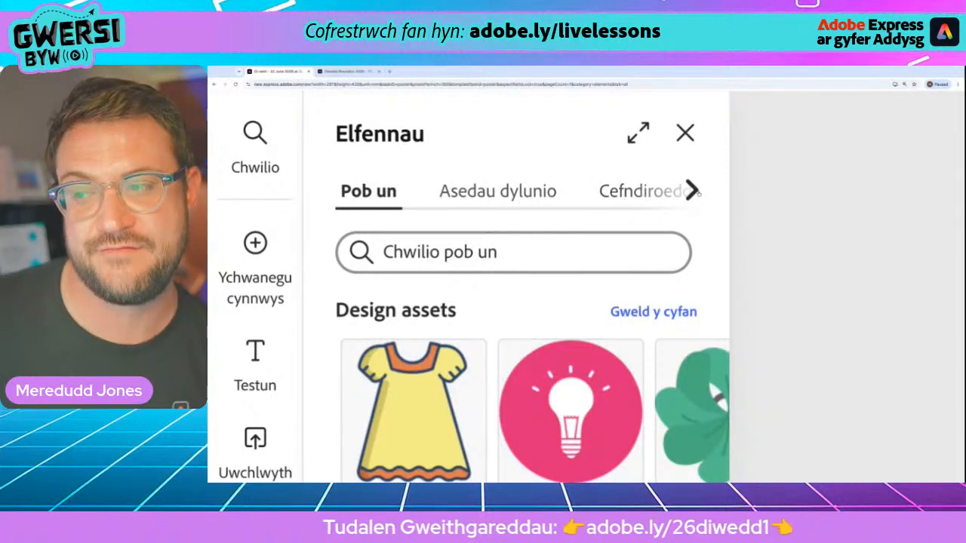
click(693, 192)
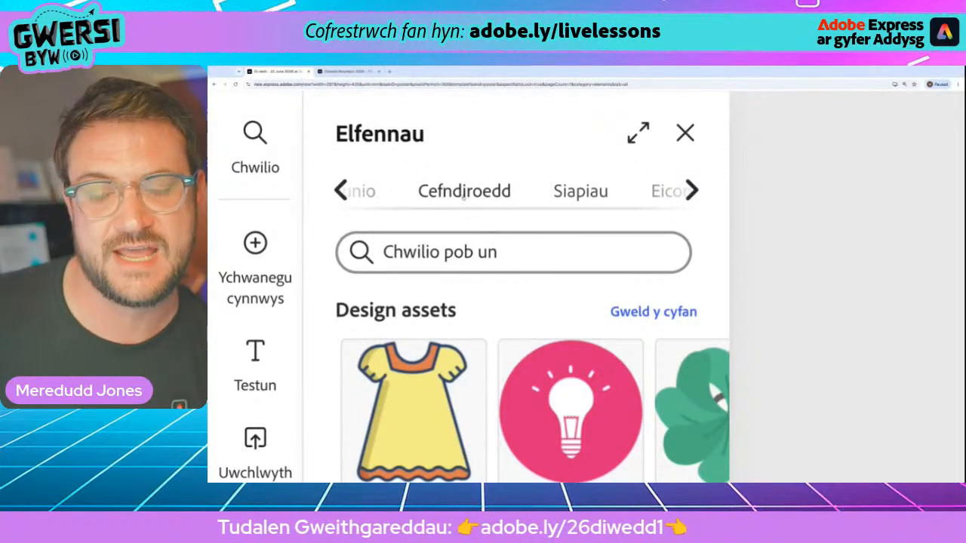
click(464, 193)
- Search the backgrounds for "aur" and try several on the poster, ending with the gold texture with a bright horizontal band
click(463, 258)
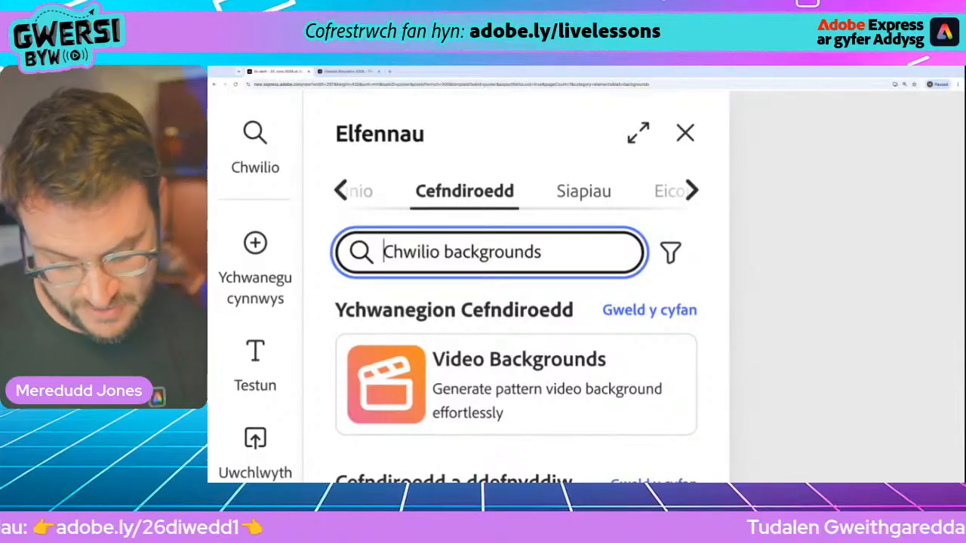
text(auer)
key(Return)
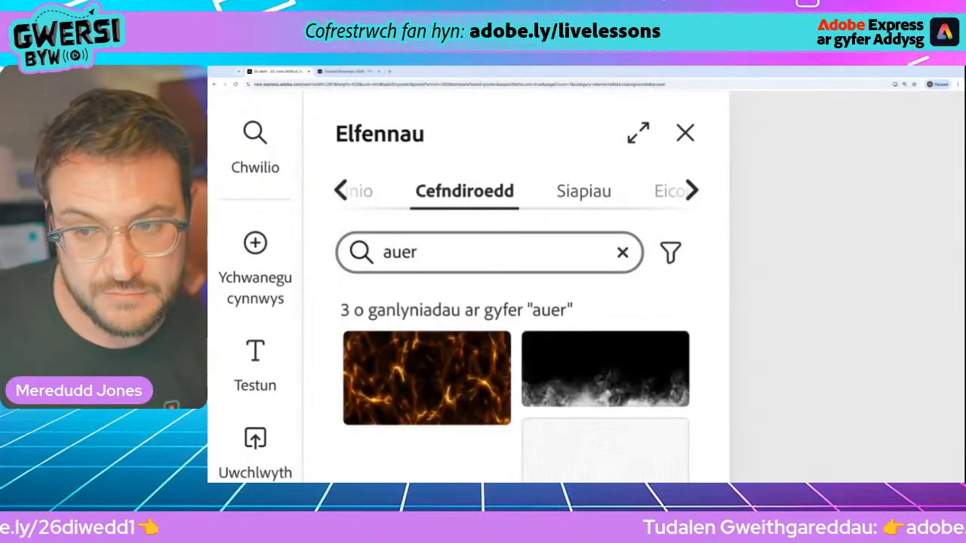
click(411, 252)
key(BackSpace)
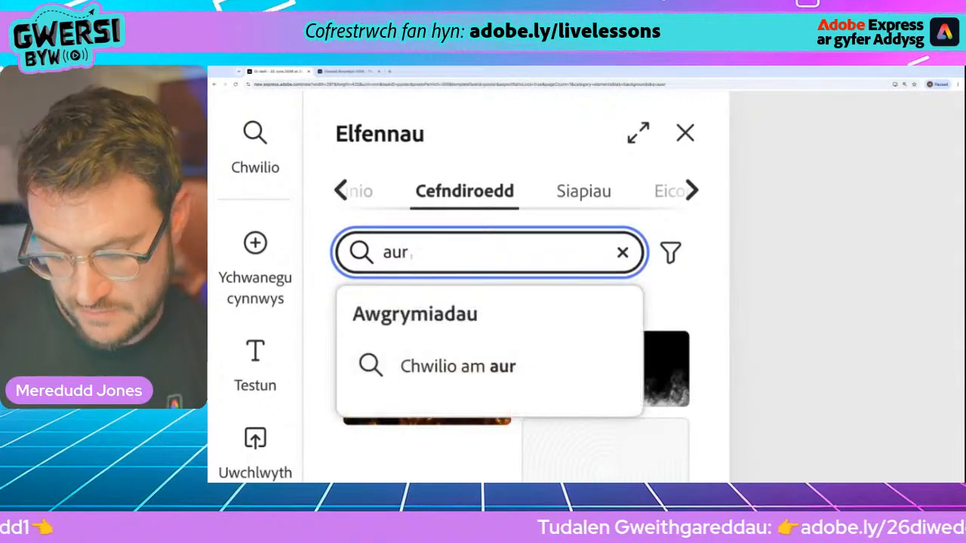
key(Return)
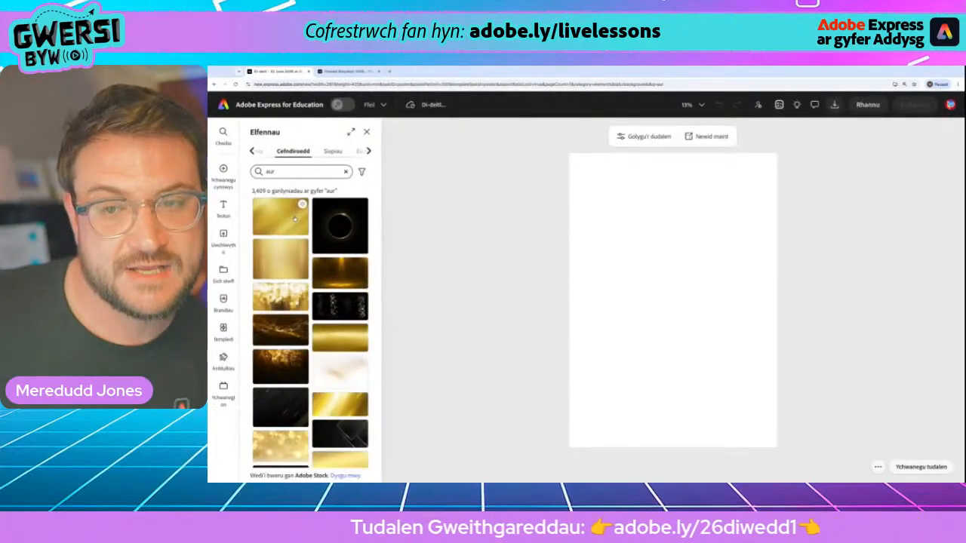
click(295, 219)
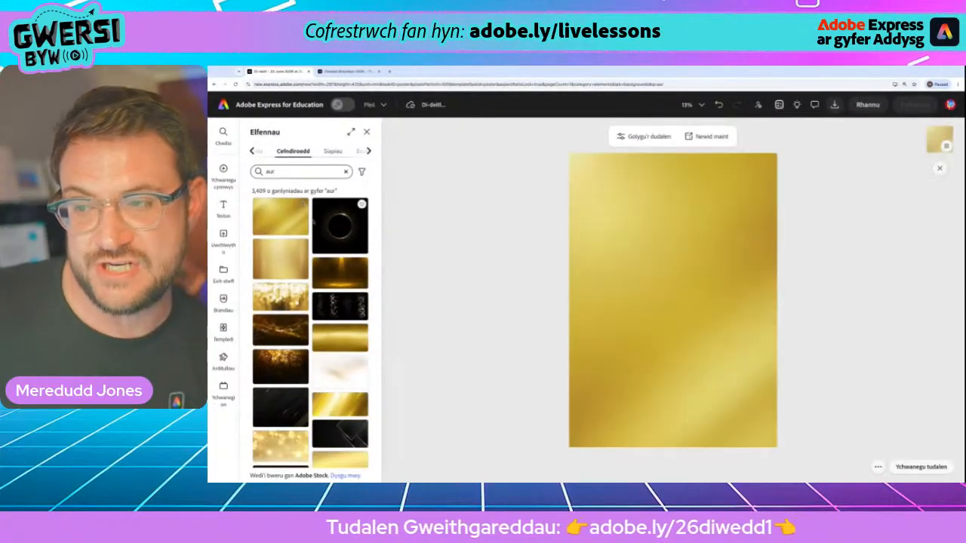
click(344, 268)
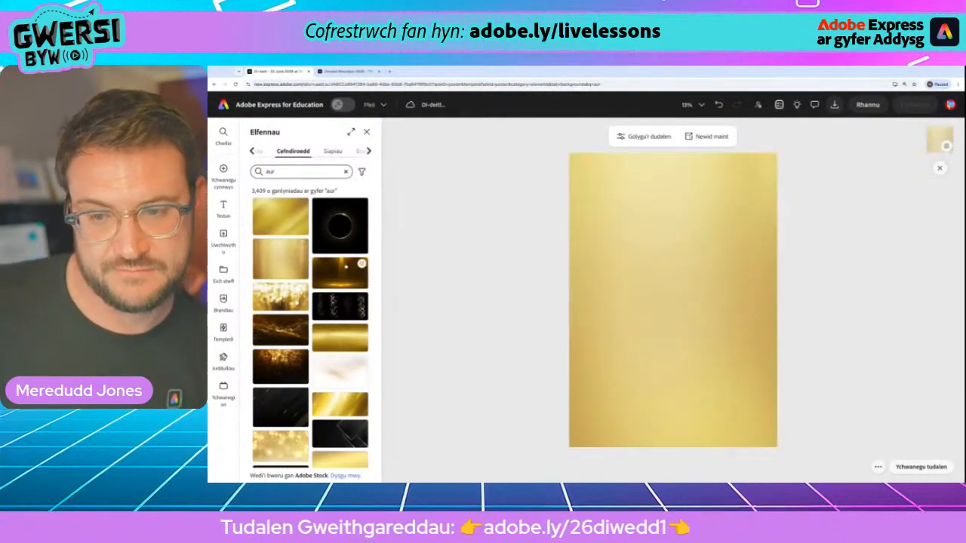
click(350, 337)
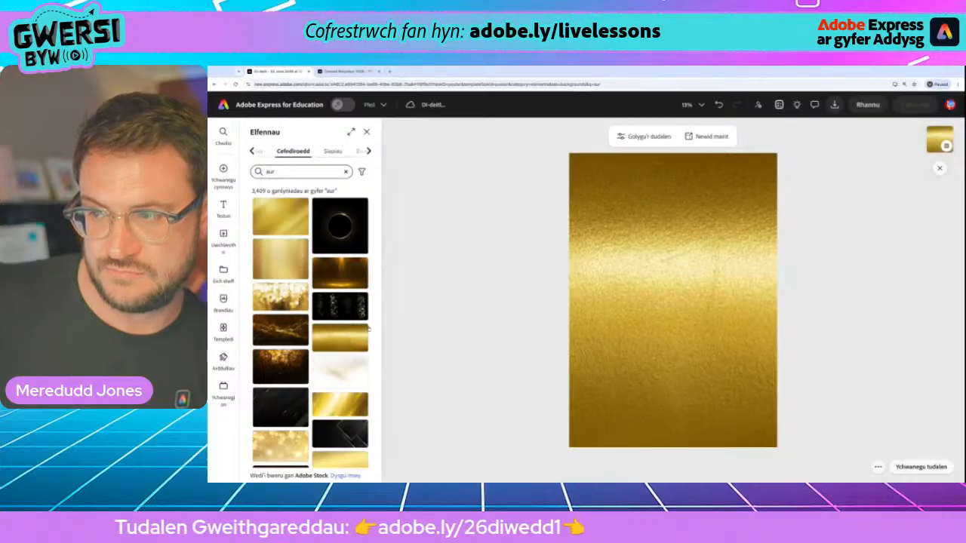
- Search the backgrounds for "gwyrdd tywyll" and try several on the poster, ending with the grass-like dark green texture
double_click(269, 172)
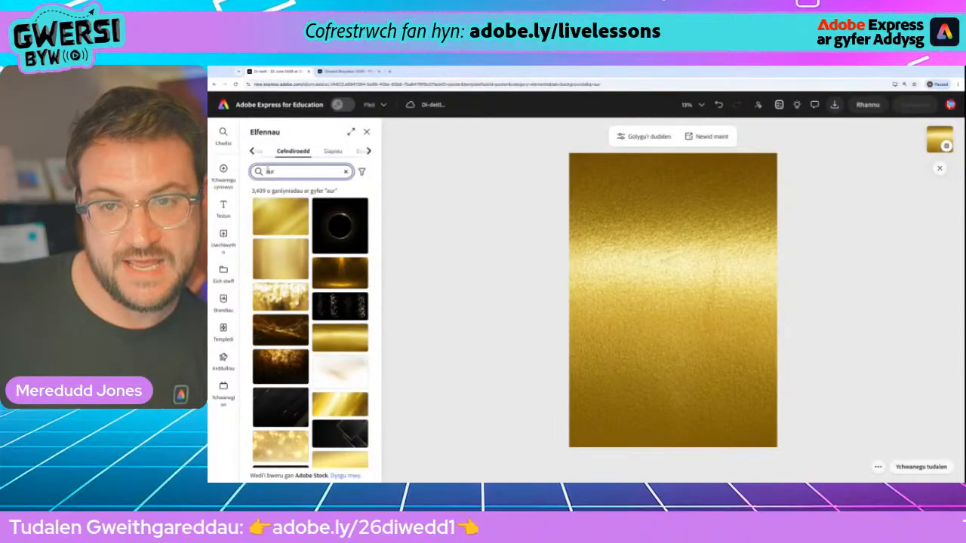
text(gwyr)
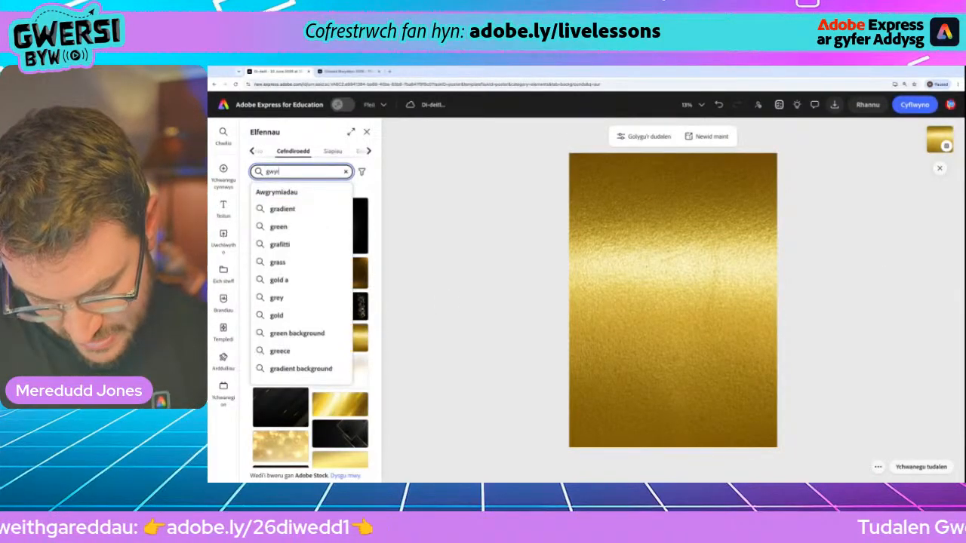
text(dd tywyll)
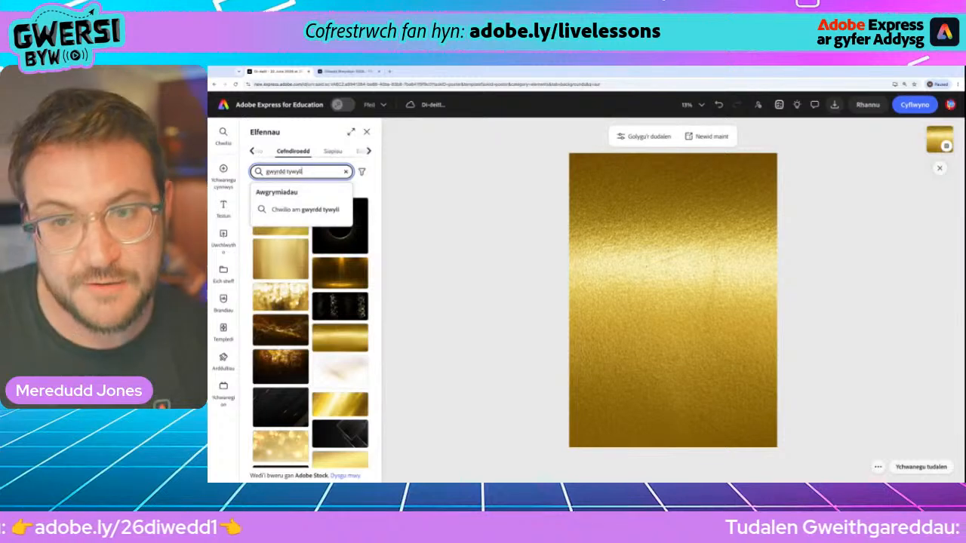
key(Return)
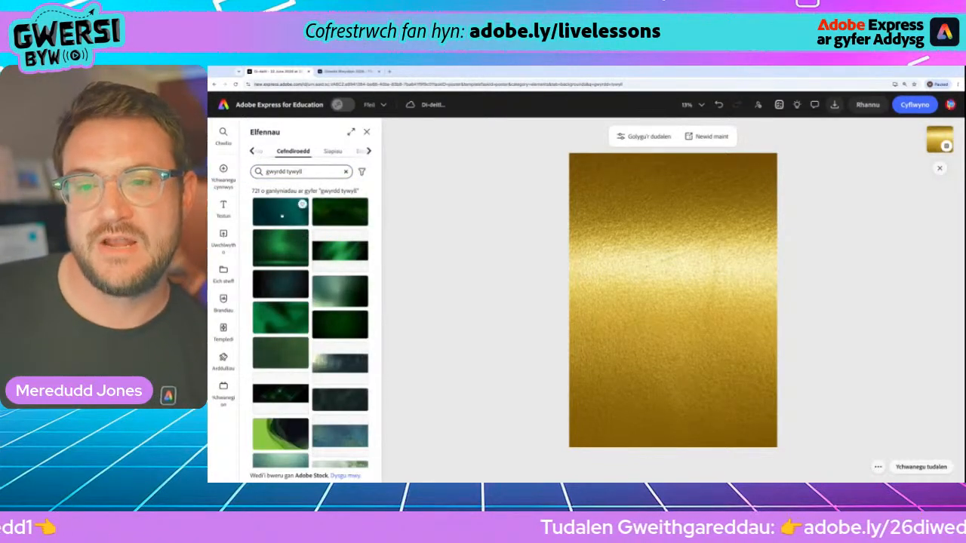
click(281, 220)
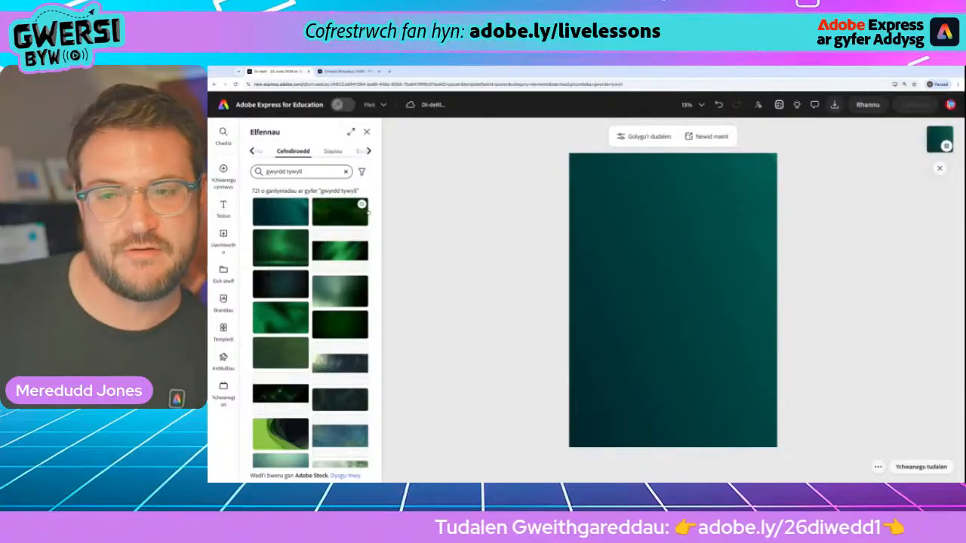
click(366, 214)
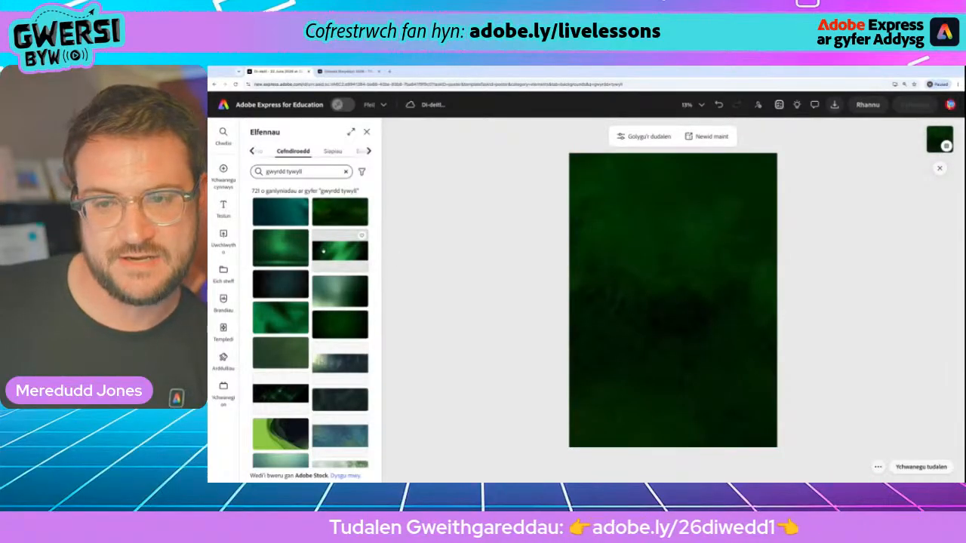
click(324, 252)
click(295, 247)
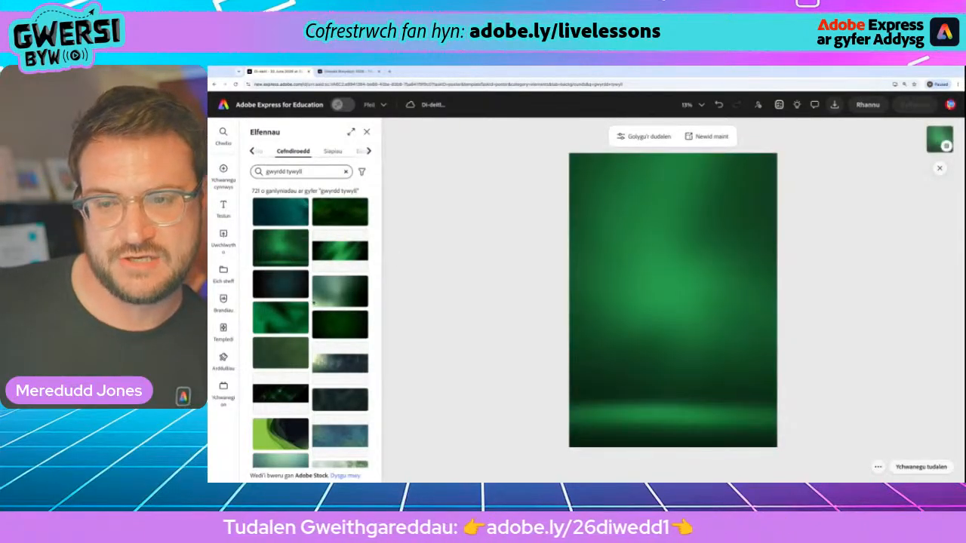
click(340, 298)
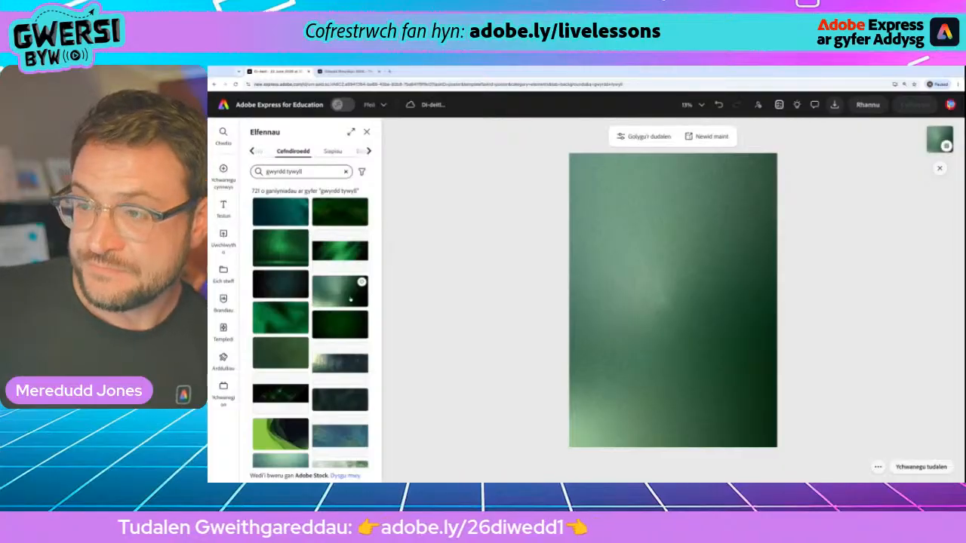
click(280, 318)
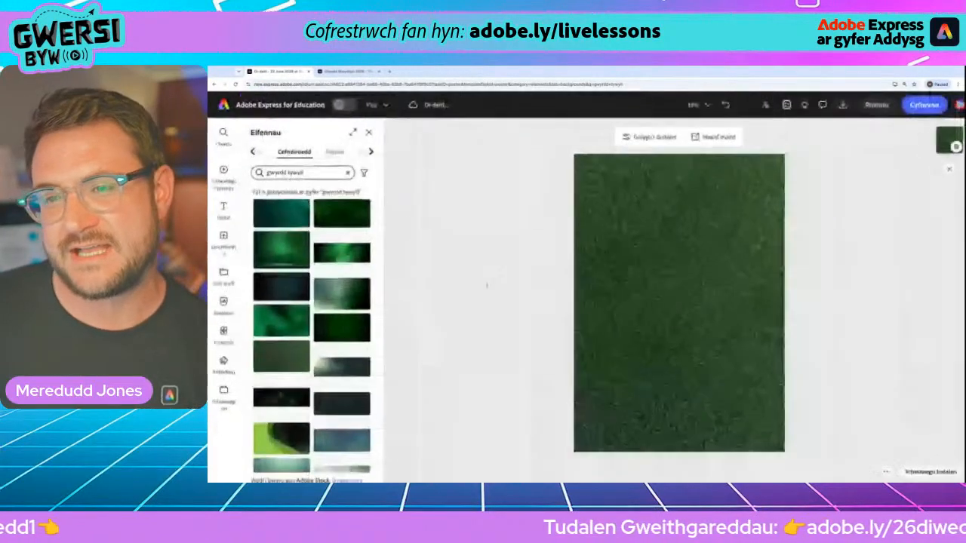
- Search the backgrounds for "glas tywyll", compare several blue ones and apply the plain dark blue textured background to the poster
double_click(274, 172)
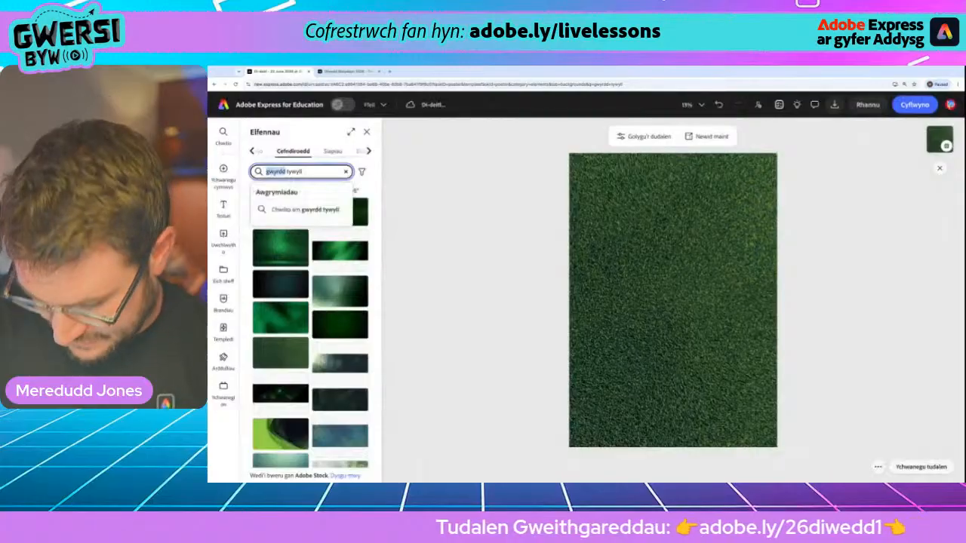
text(glas)
key(Return)
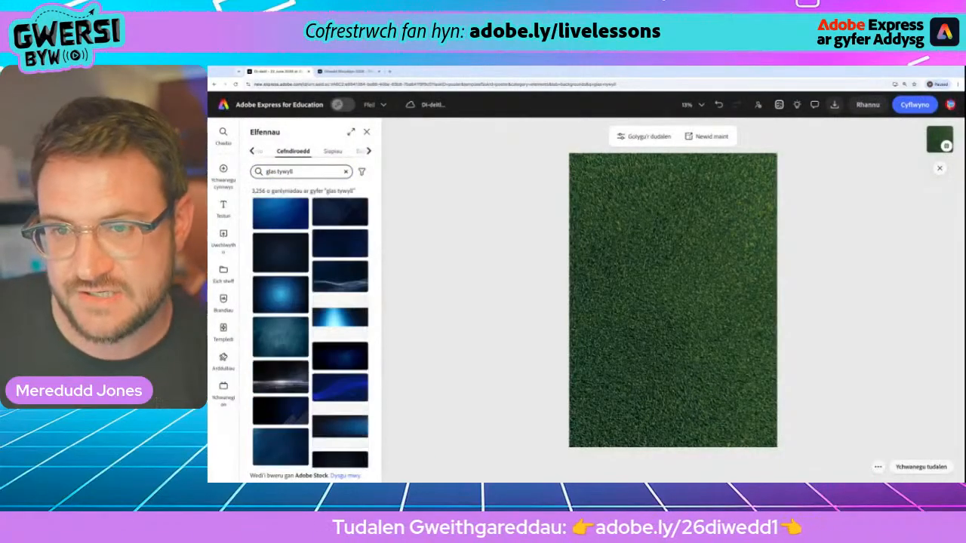
click(271, 216)
click(280, 295)
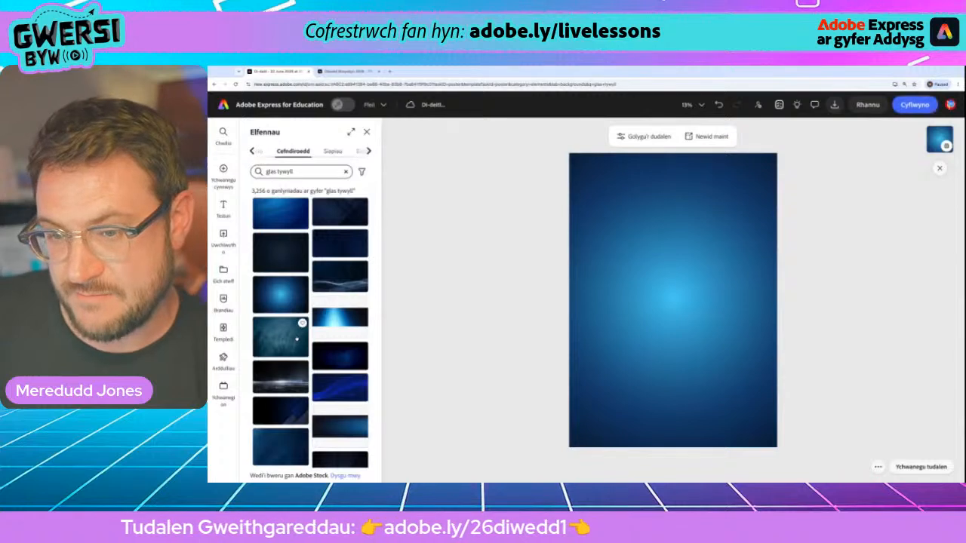
click(345, 361)
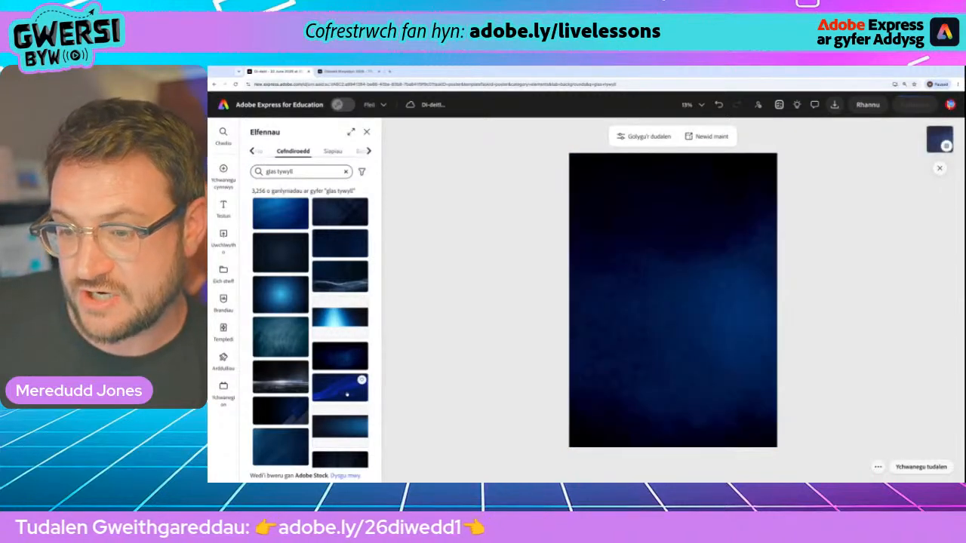
scroll(345, 354, down, 5)
click(283, 237)
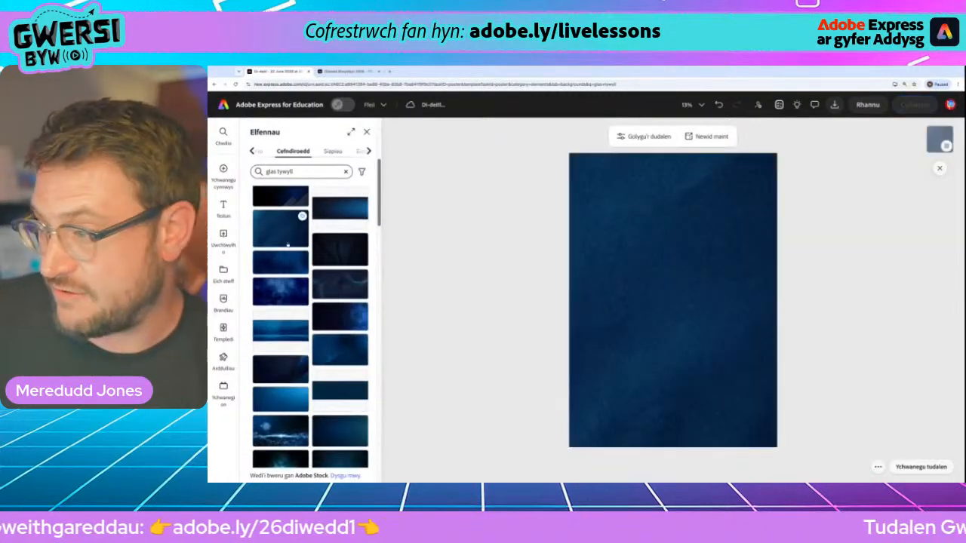
- Apply the brighter blue gradient background to the poster and search the backgrounds for "porffor a melyn"
scroll(283, 340, down, 2)
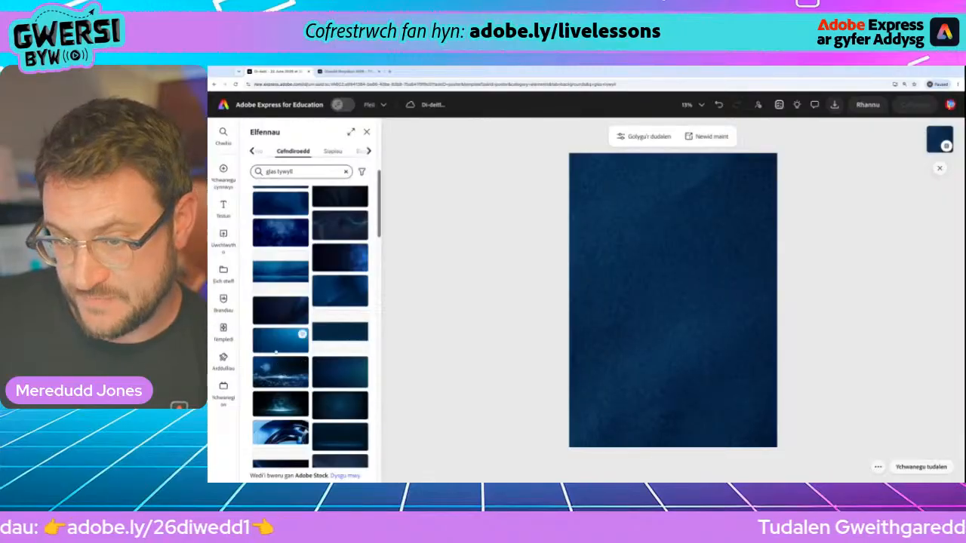
click(289, 235)
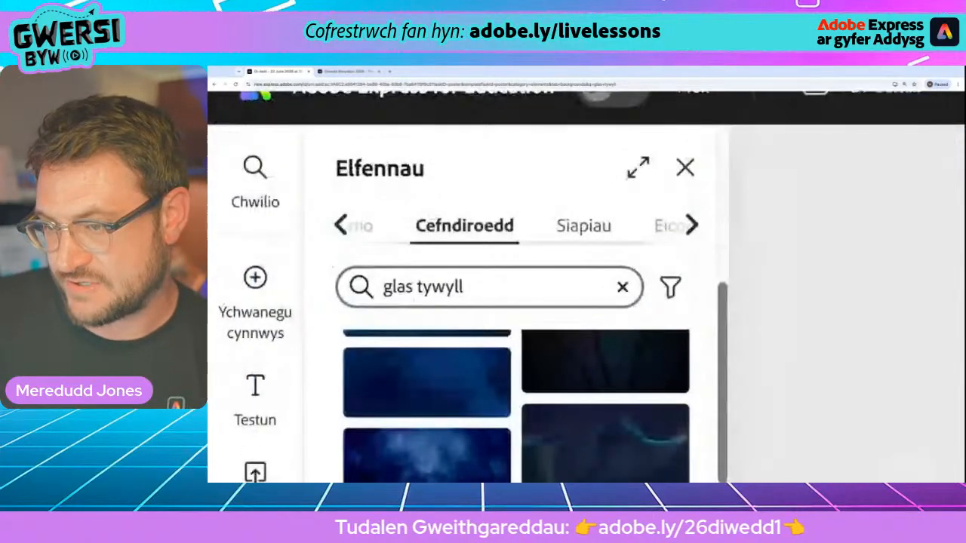
triple_click(413, 286)
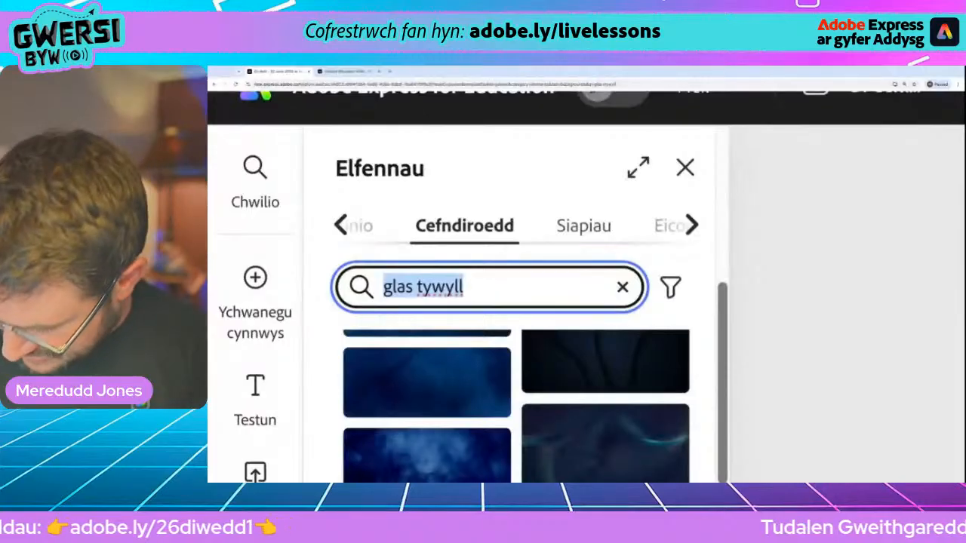
text(porff)
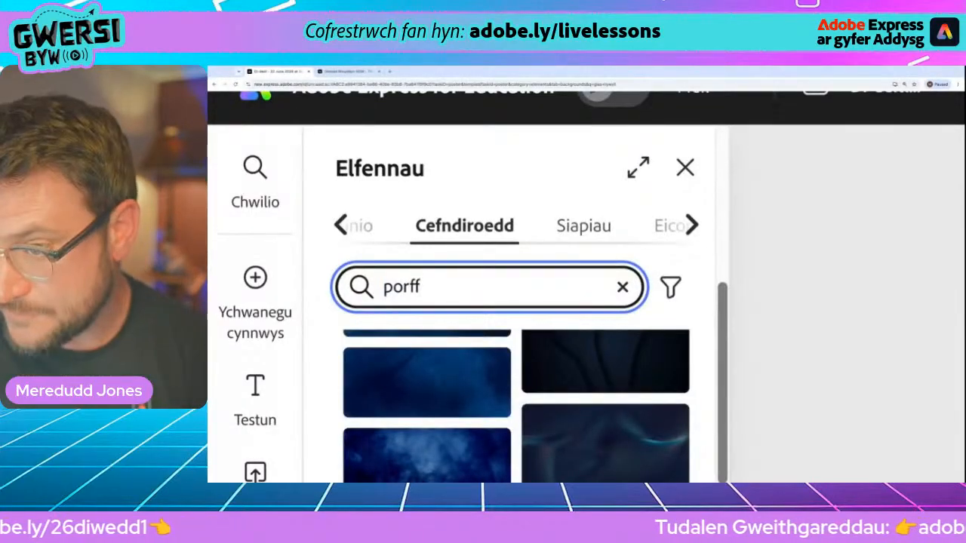
text(or a melyn)
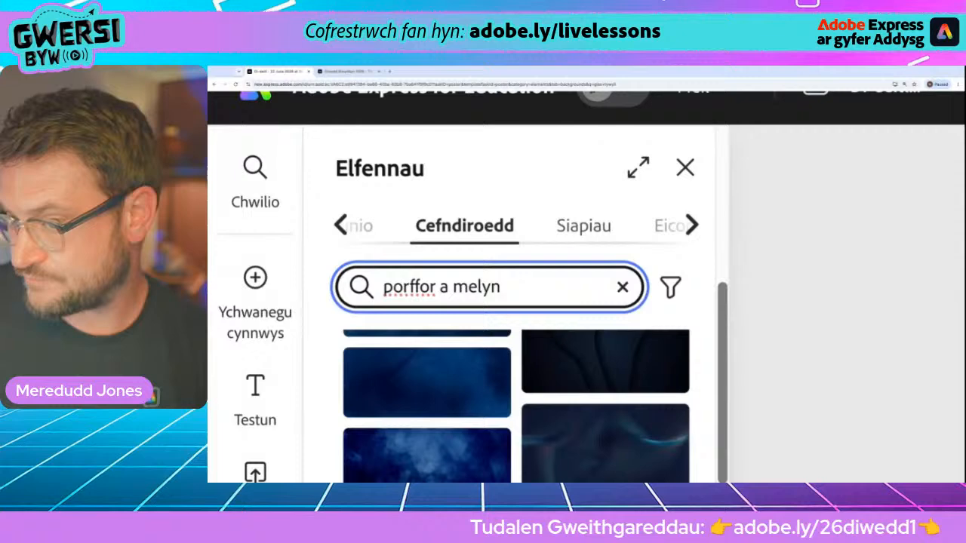
key(Return)
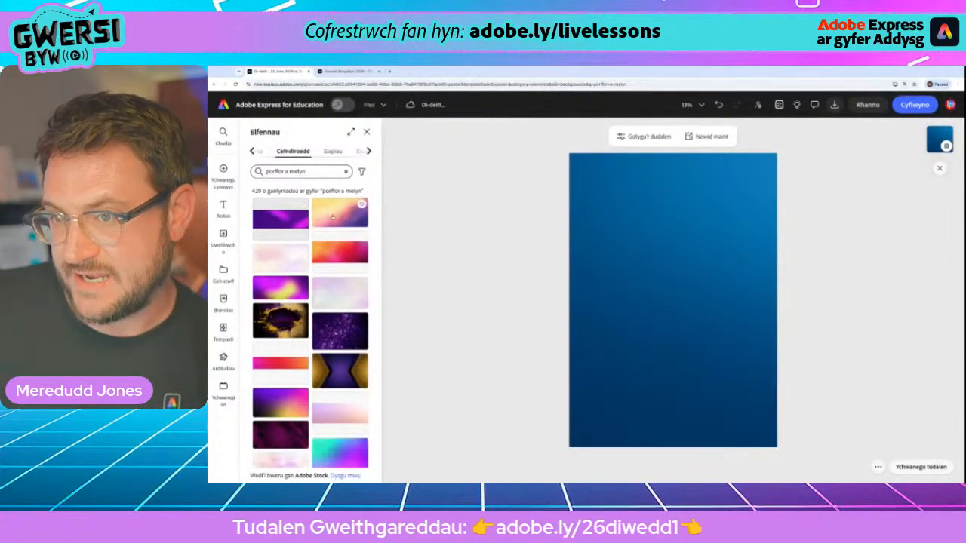
- Try several purple and yellow backgrounds on the poster, ending with the pale watercolour one with yellow corners
click(281, 266)
click(284, 291)
scroll(281, 294, down, 2)
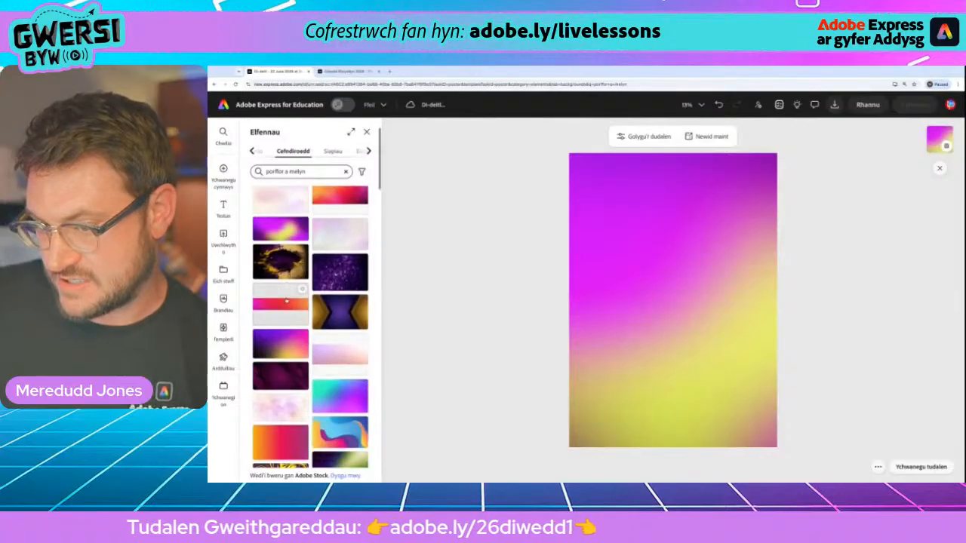
click(280, 344)
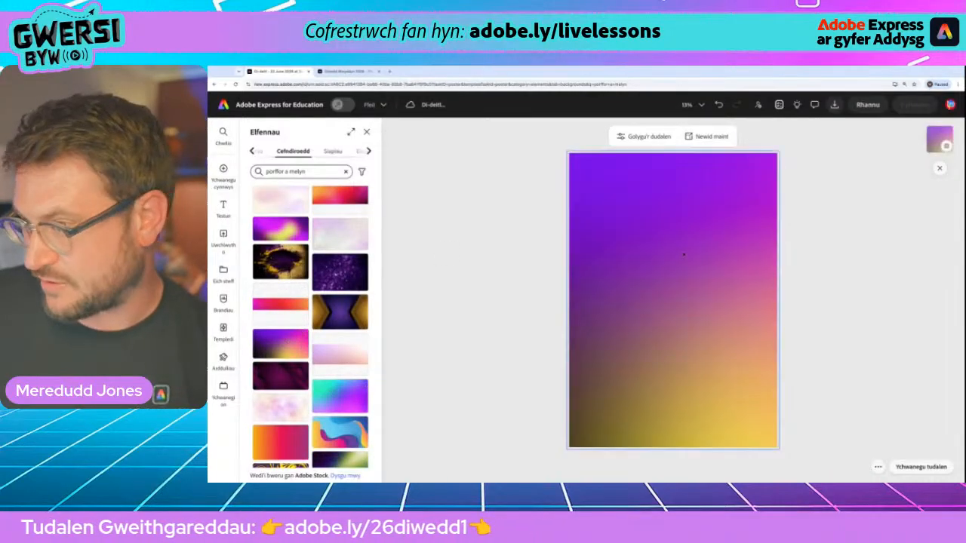
scroll(340, 374, down, 3)
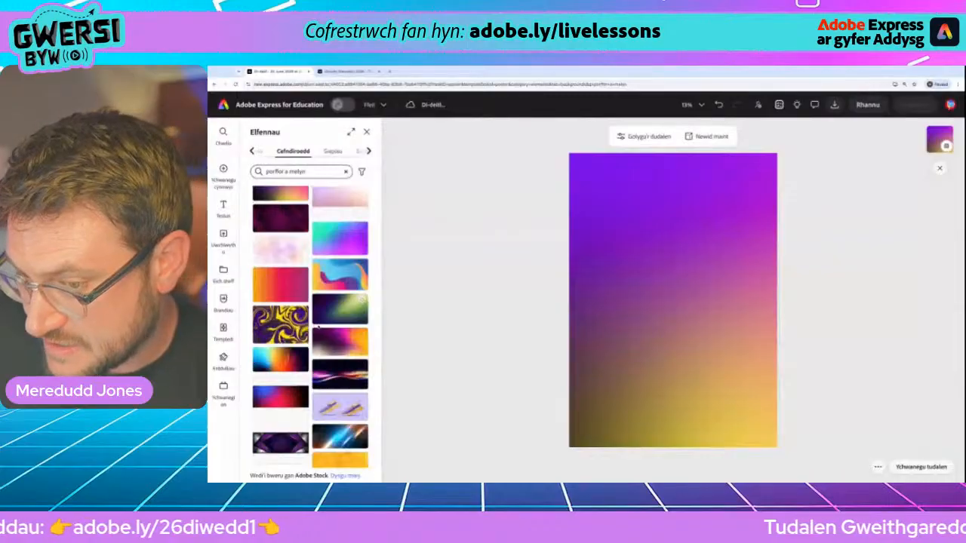
scroll(318, 325, down, 3)
click(292, 356)
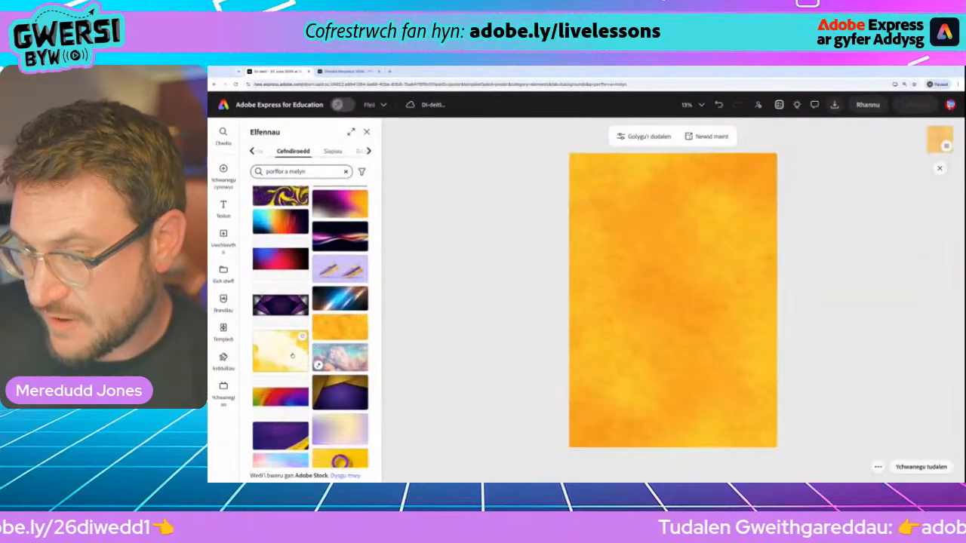
scroll(292, 355, up, 10)
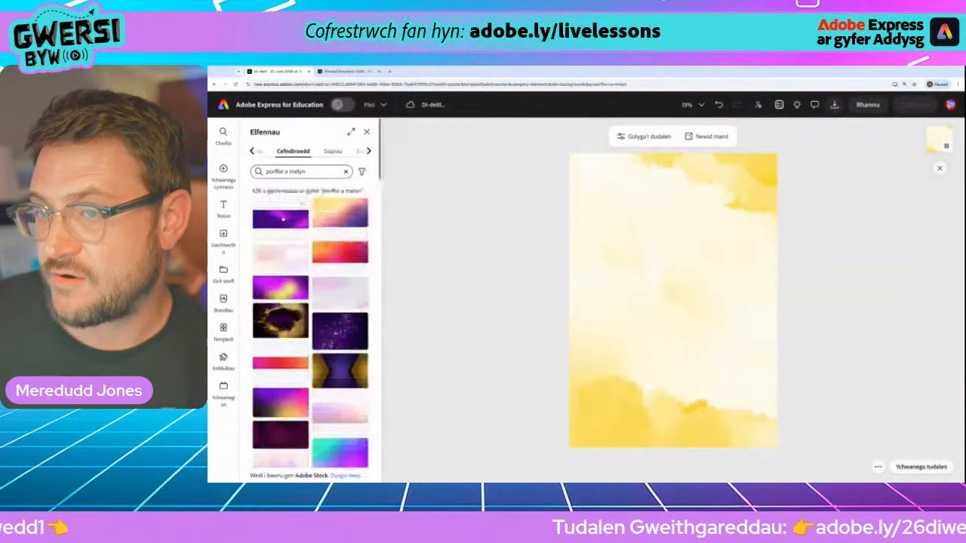
- Search the backgrounds for "aur" and apply the brushed gold background with vertical bands of light to the poster
triple_click(304, 172)
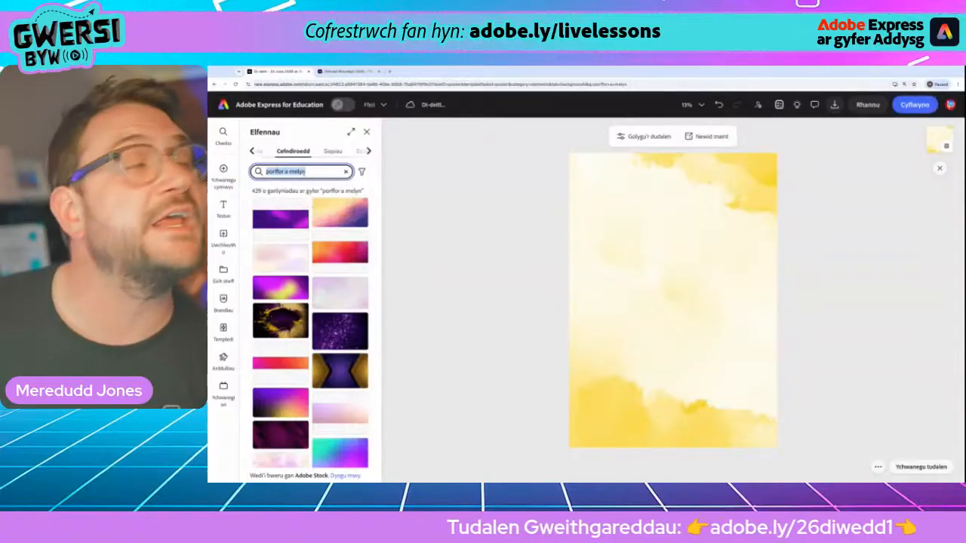
text(aure)
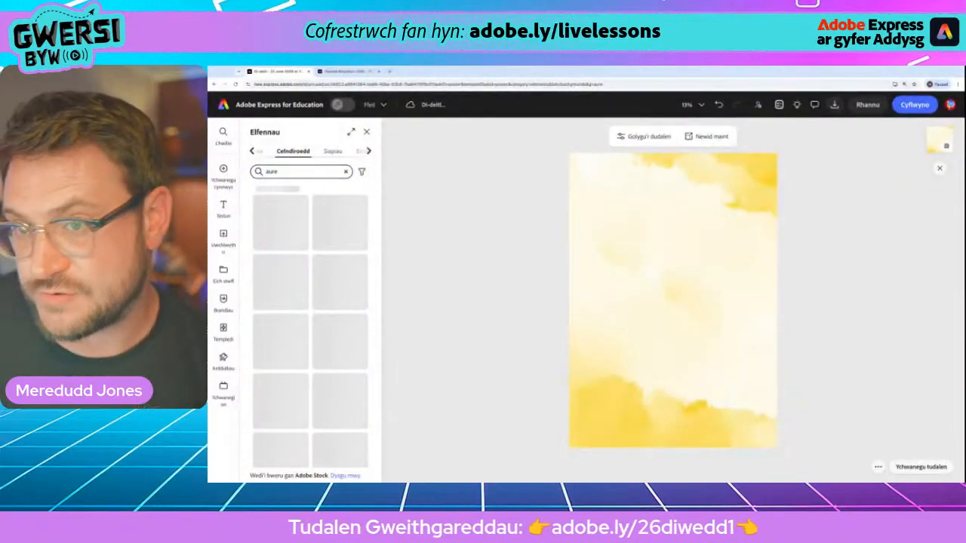
click(280, 172)
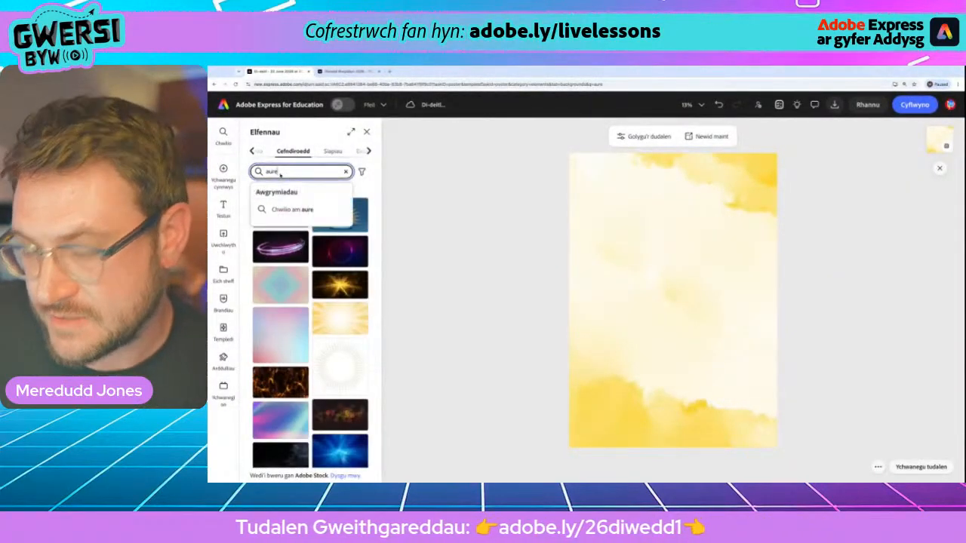
key(BackSpace)
key(Return)
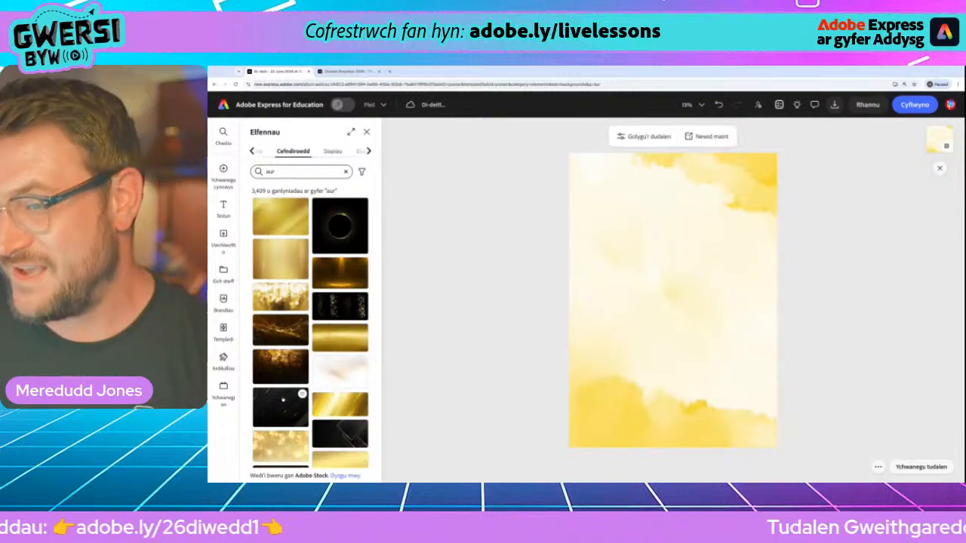
scroll(287, 404, down, 5)
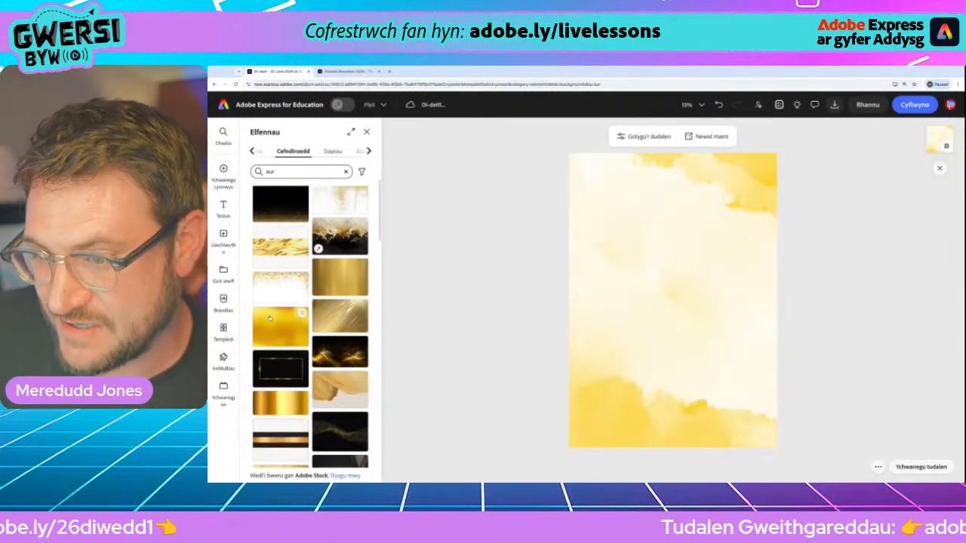
click(339, 281)
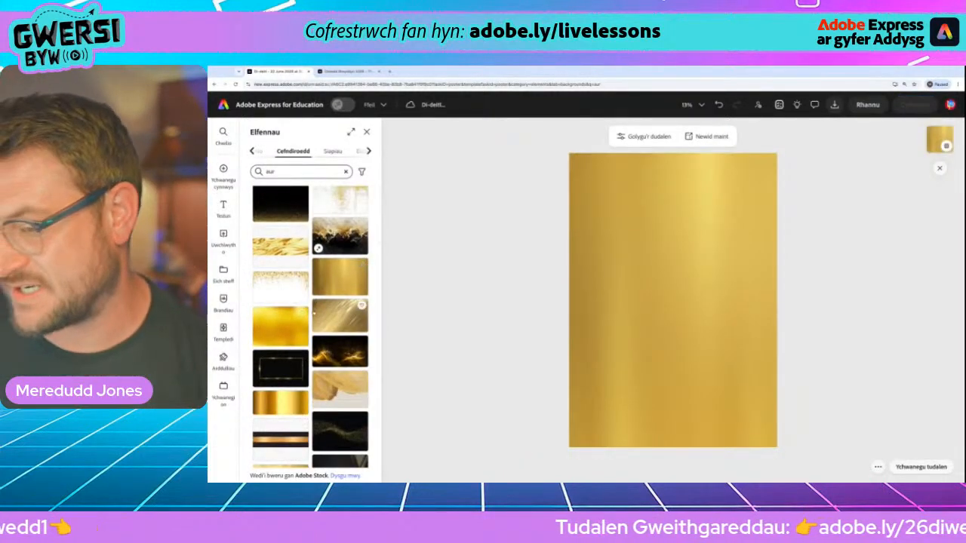
- Replace the poster background with the smooth gold gradient that darkens towards the bottom of the page
scroll(339, 285, down, 5)
scroll(339, 305, down, 3)
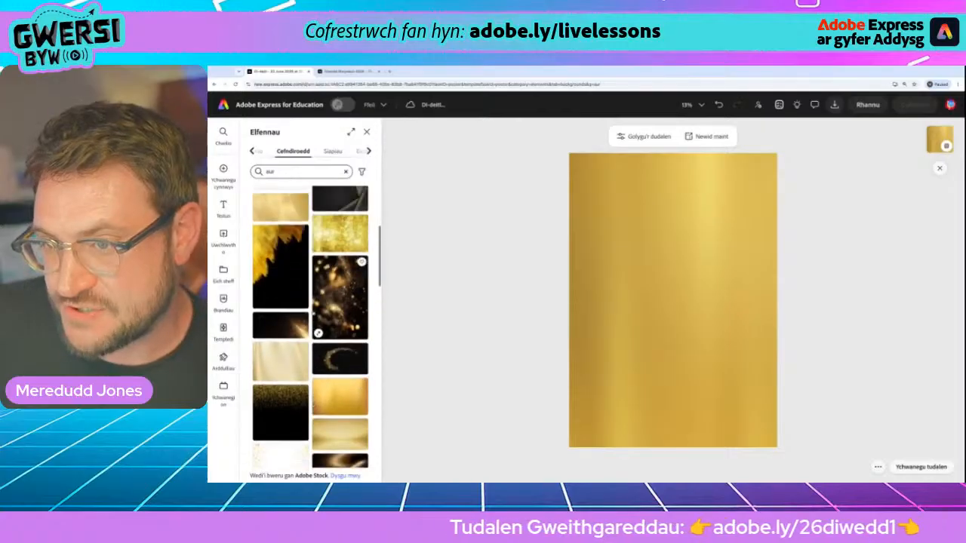
scroll(340, 314, up, 4)
click(340, 314)
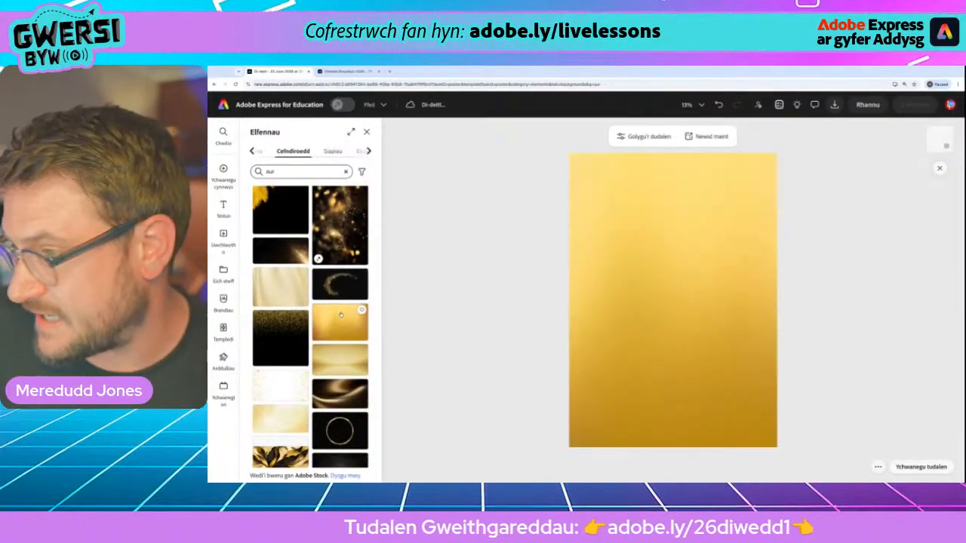
- Try further gold textures, gradients and light-spot backgrounds on the poster, ending with the gold pattern of overlapping arcs
scroll(340, 314, down, 3)
scroll(341, 314, up, 5)
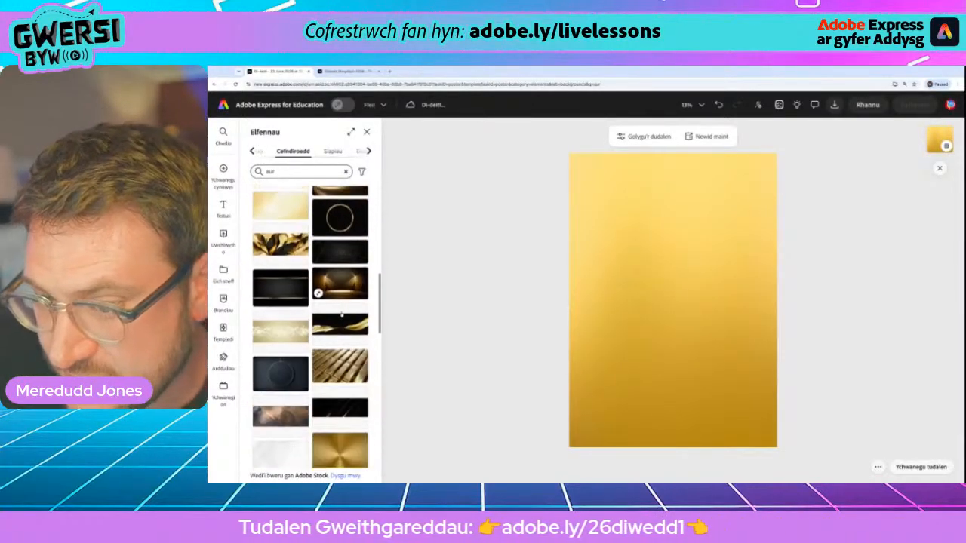
scroll(341, 313, down, 3)
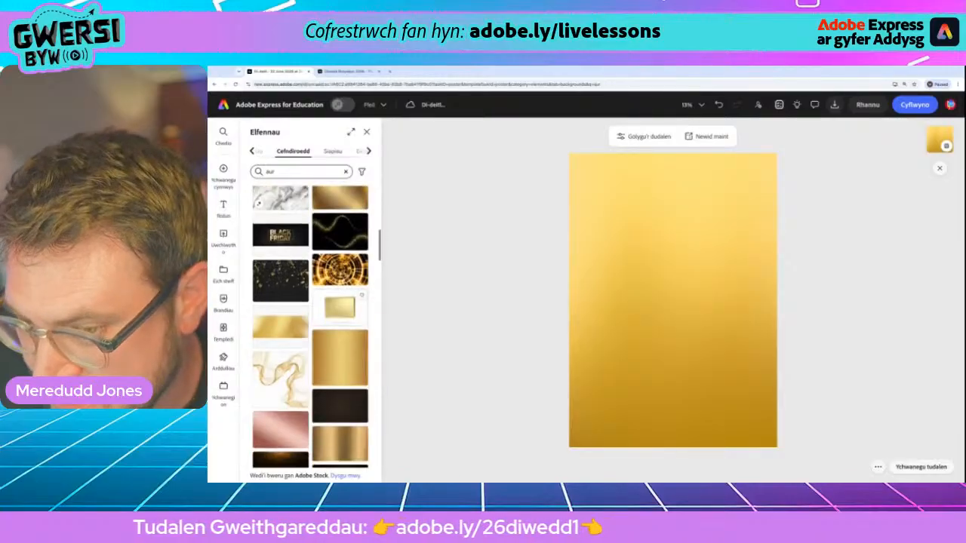
scroll(340, 366, down, 4)
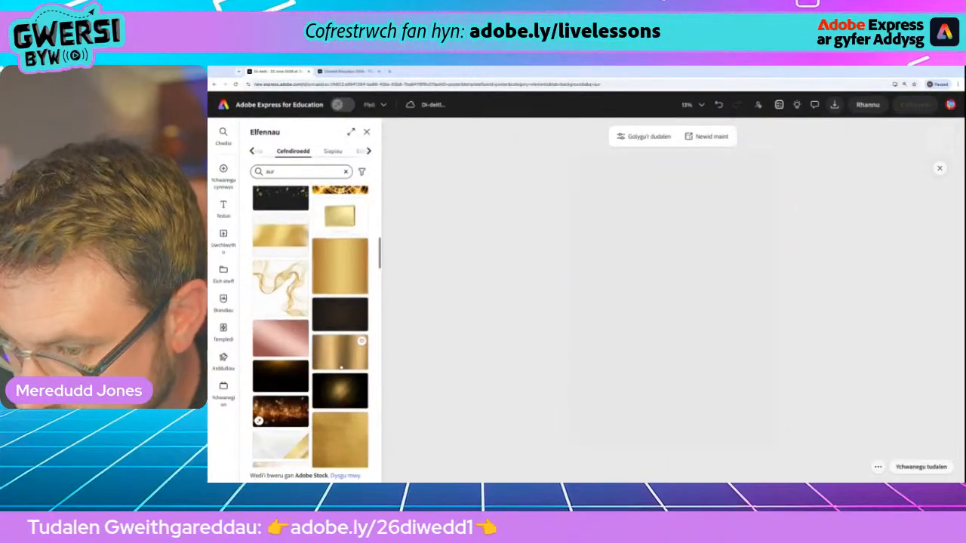
scroll(340, 369, down, 4)
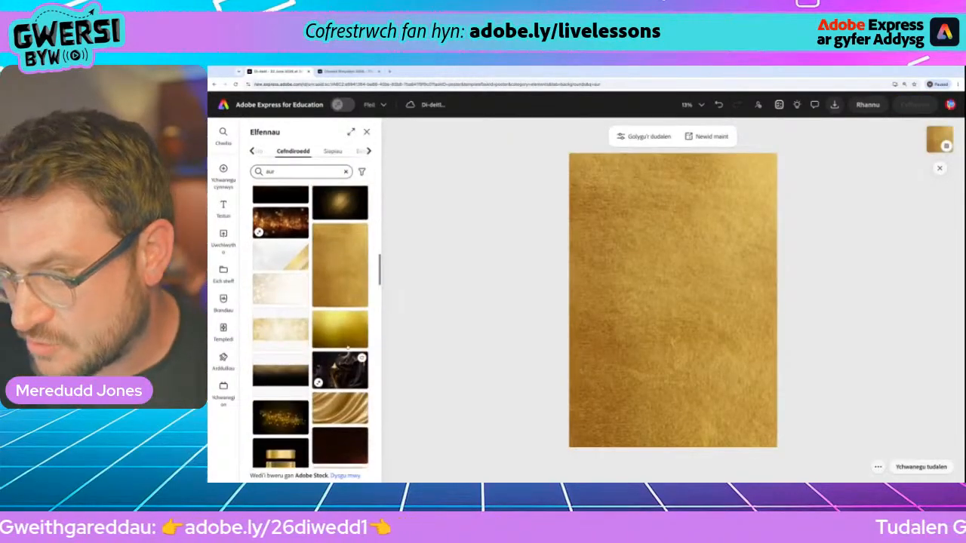
scroll(347, 333, down, 5)
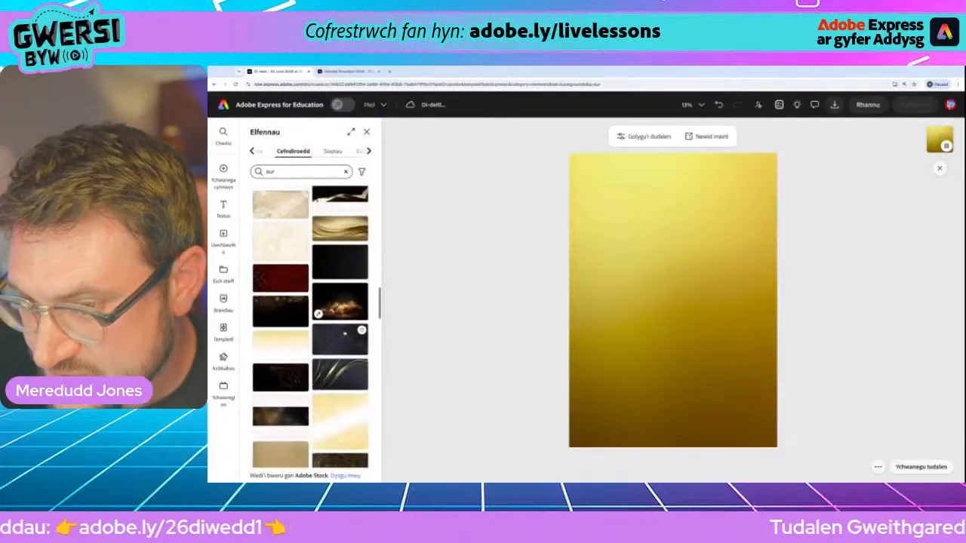
scroll(317, 312, down, 3)
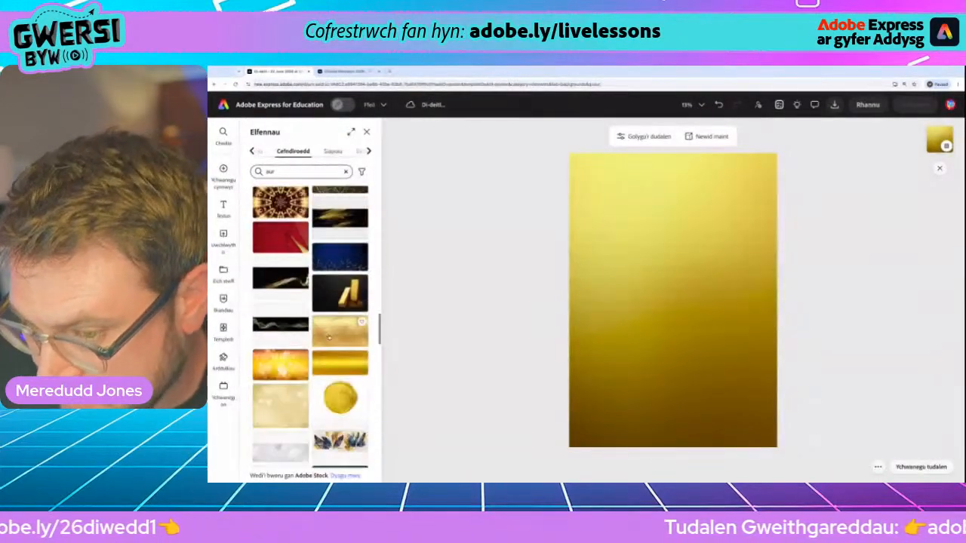
scroll(279, 366, down, 4)
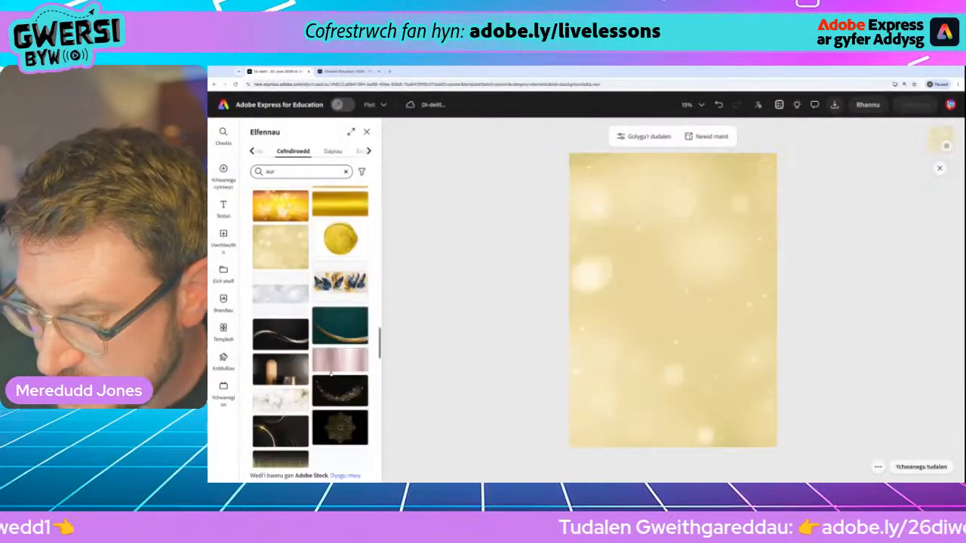
click(348, 407)
scroll(339, 400, down, 10)
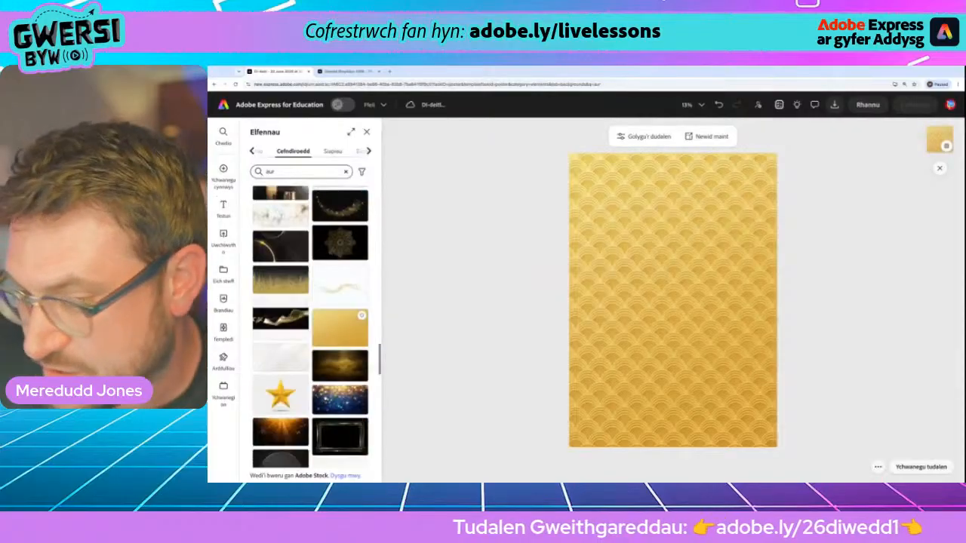
scroll(326, 398, down, 5)
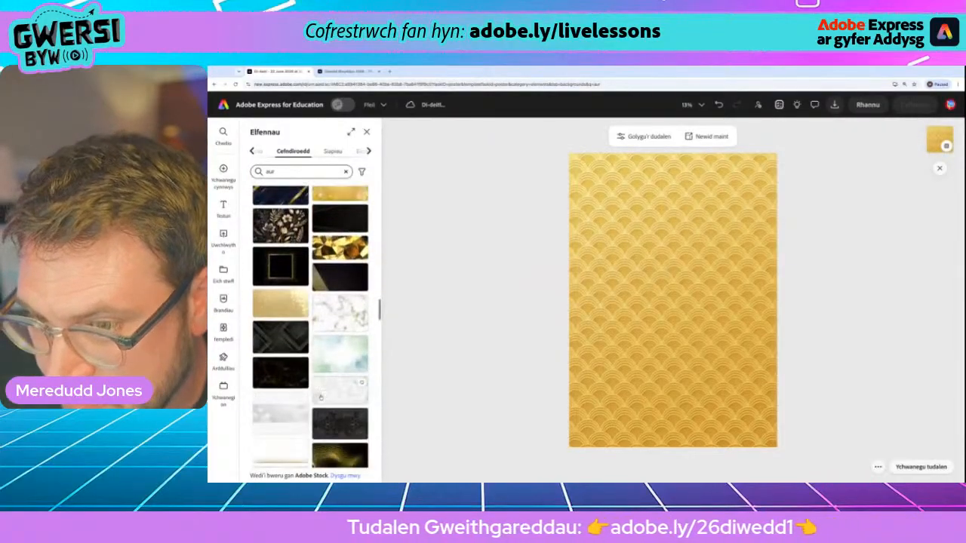
- Search the backgrounds for "gliter aur" and apply the sparkling gold glitter background to the poster
click(299, 173)
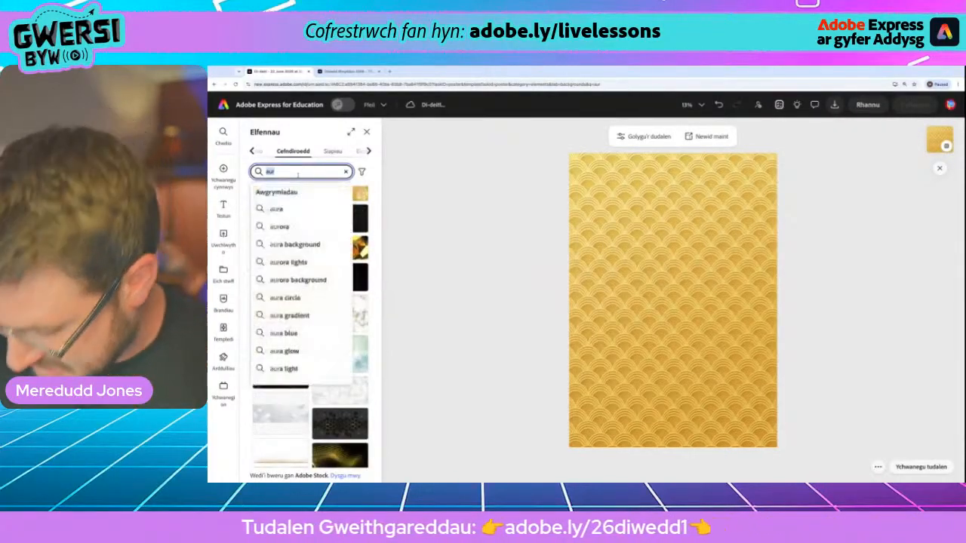
text(gliter a)
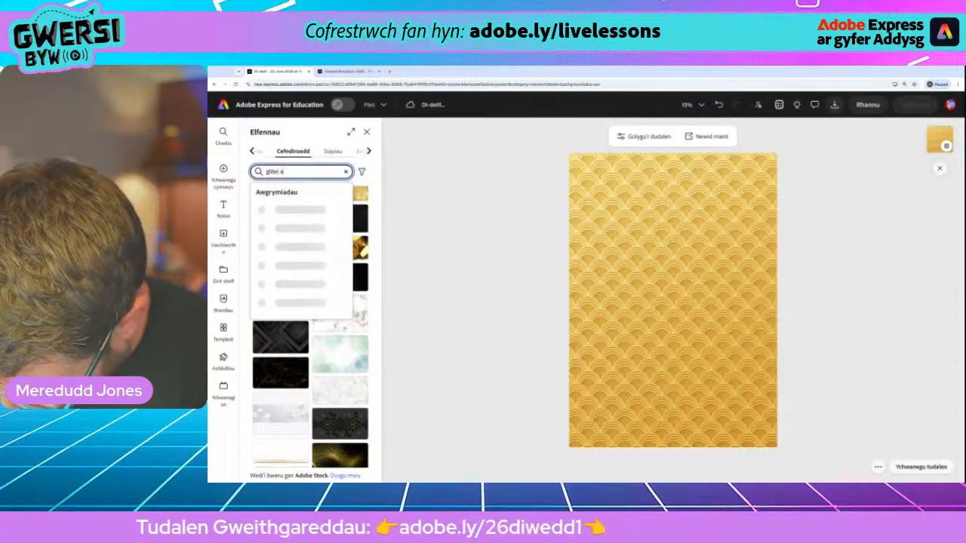
text(ur)
key(Return)
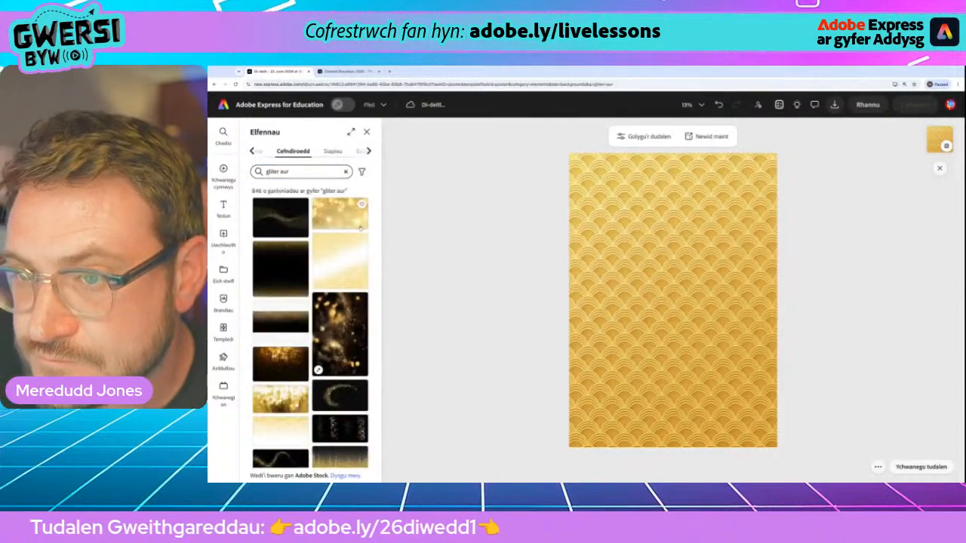
scroll(332, 272, down, 10)
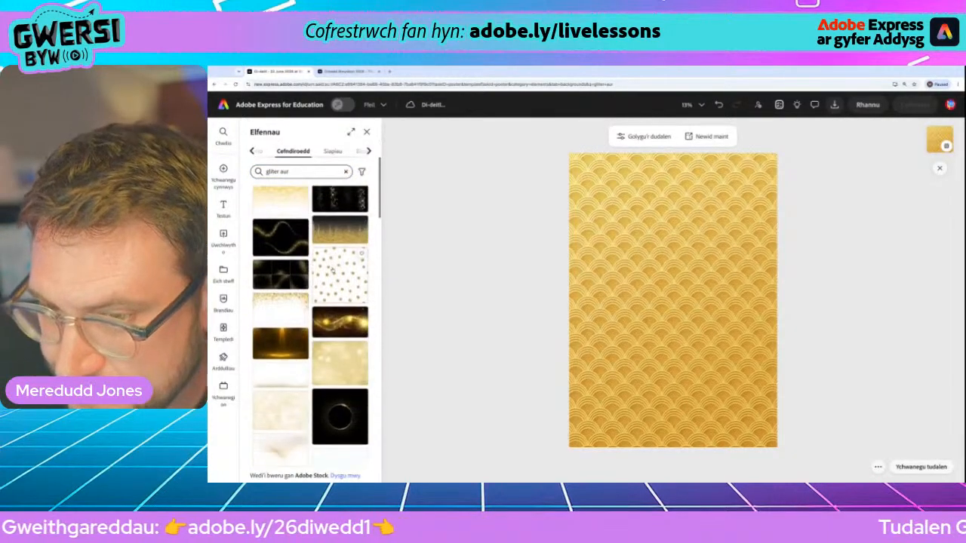
scroll(331, 277, down, 3)
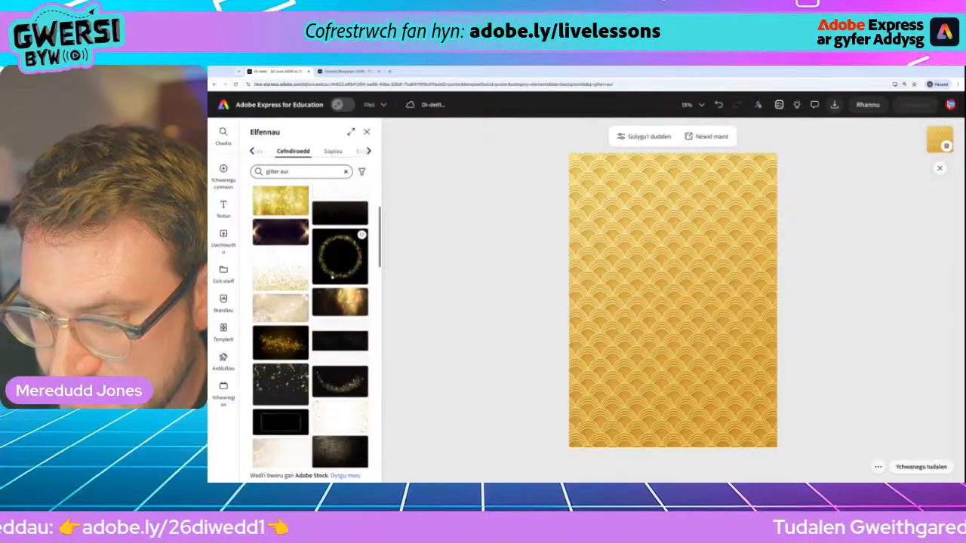
scroll(331, 277, down, 3)
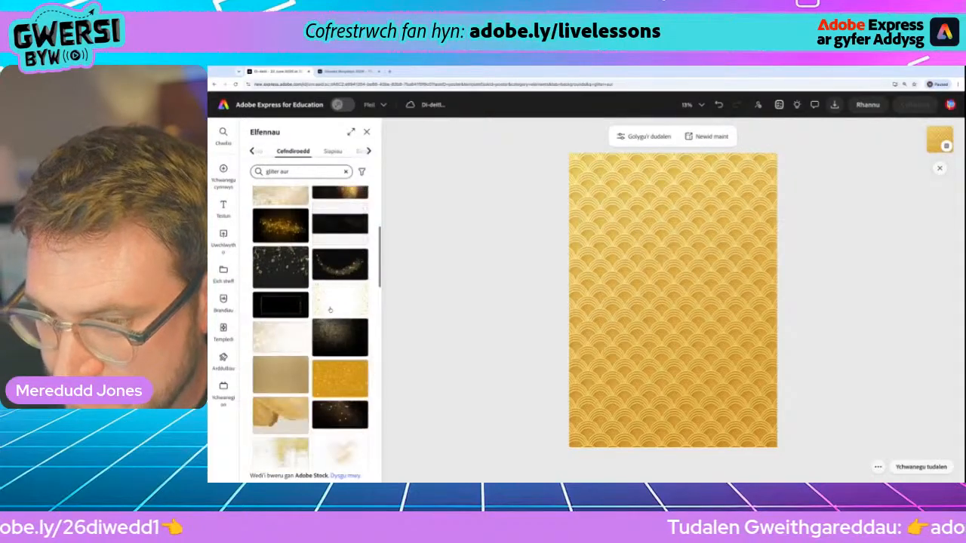
click(333, 385)
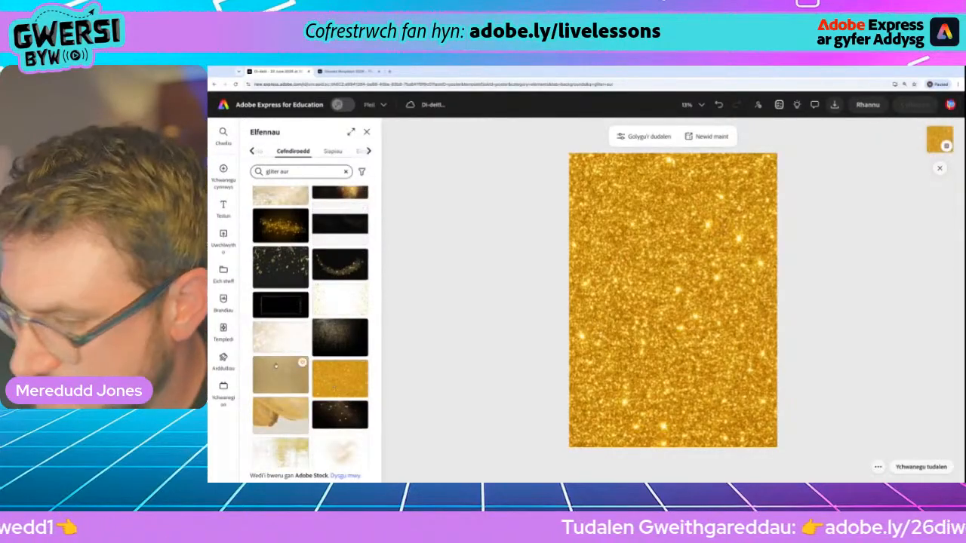
- Try the soft gold background with scattered light spots on the poster
scroll(271, 367, down, 2)
scroll(310, 381, down, 2)
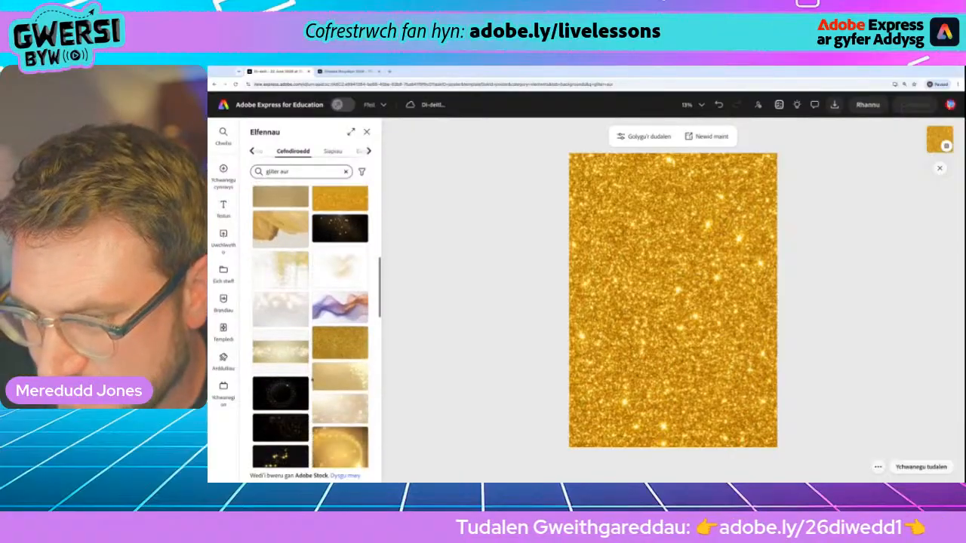
click(336, 377)
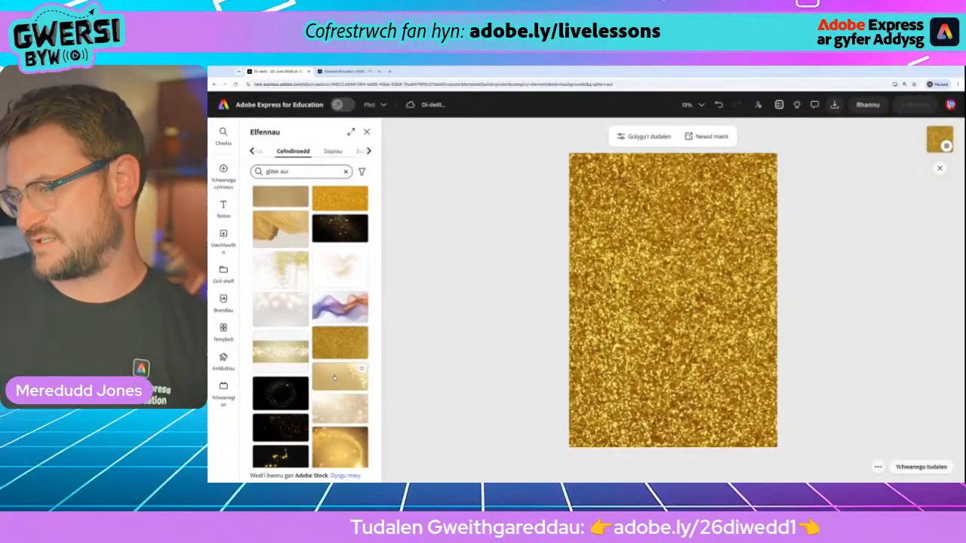
- Replace the poster background with the glossy gold gradient crossed by diagonal bands of light
scroll(334, 378, down, 4)
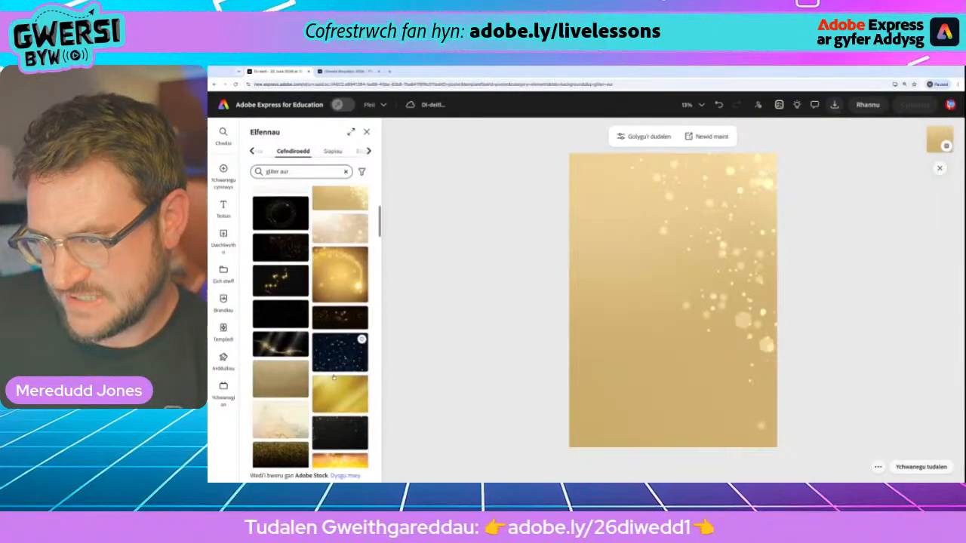
scroll(336, 379, down, 1)
click(339, 326)
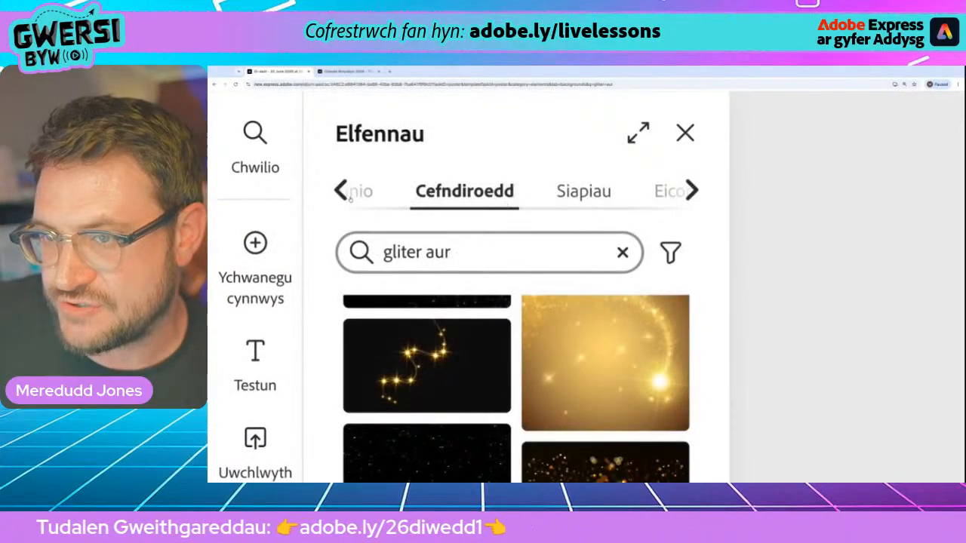
- Search the design assets for "papur wedi rhwygo" instead of the gold glitter backgrounds
click(347, 193)
click(347, 193)
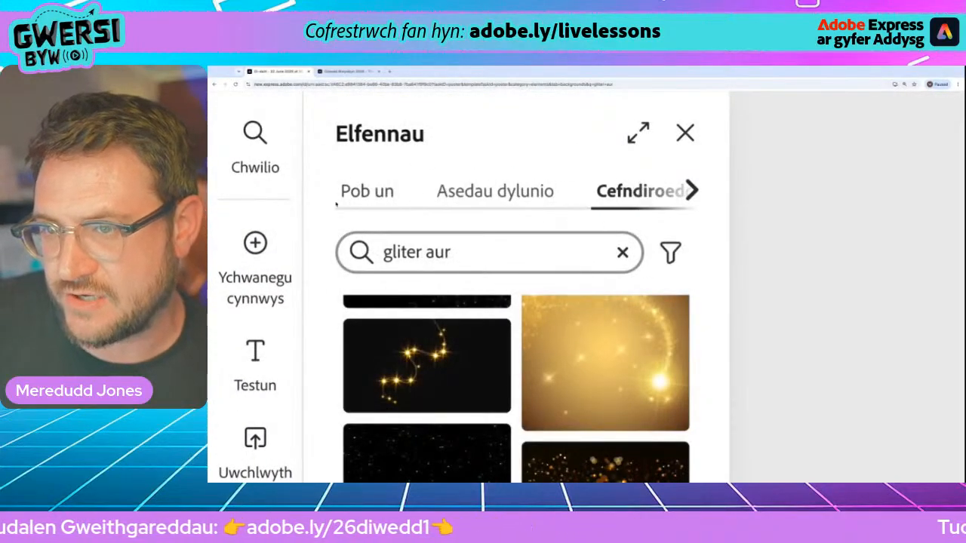
click(483, 197)
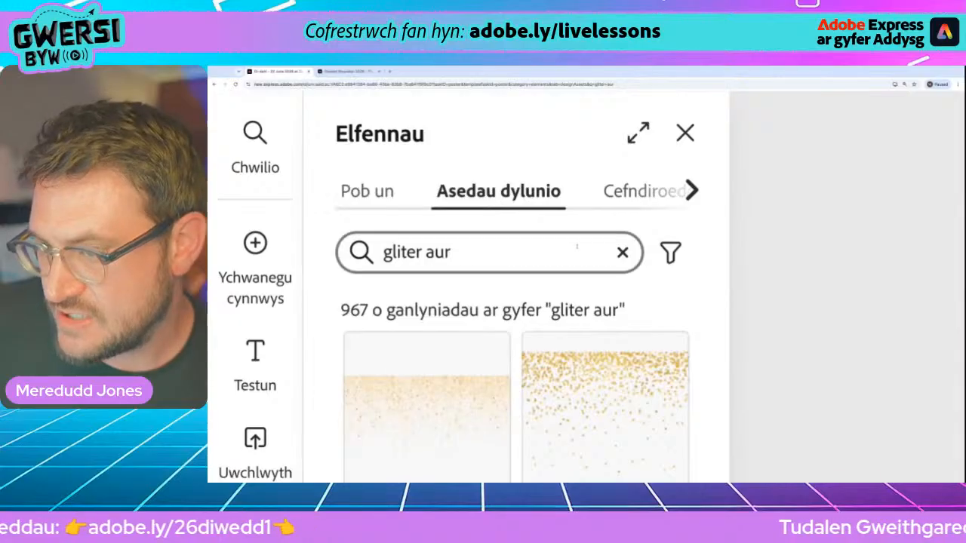
click(549, 254)
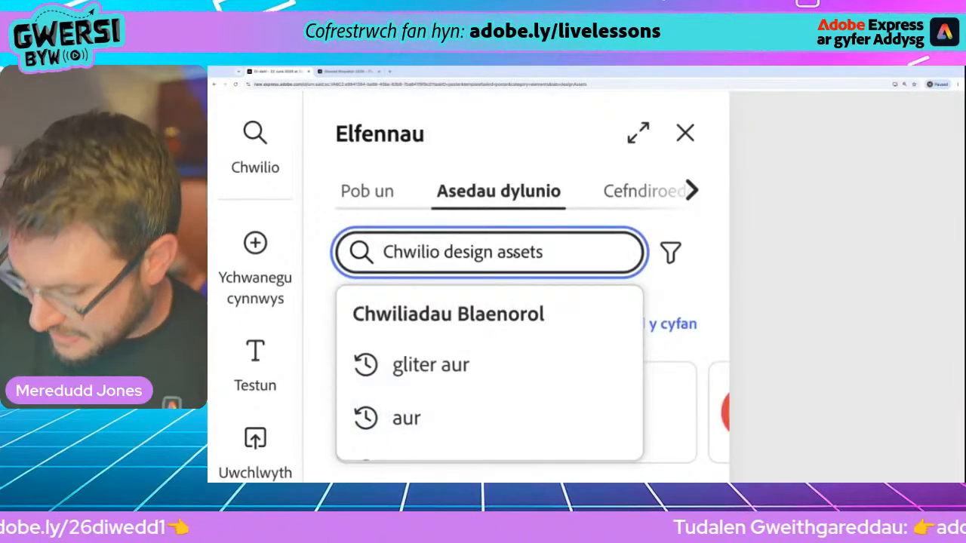
text(papur wed)
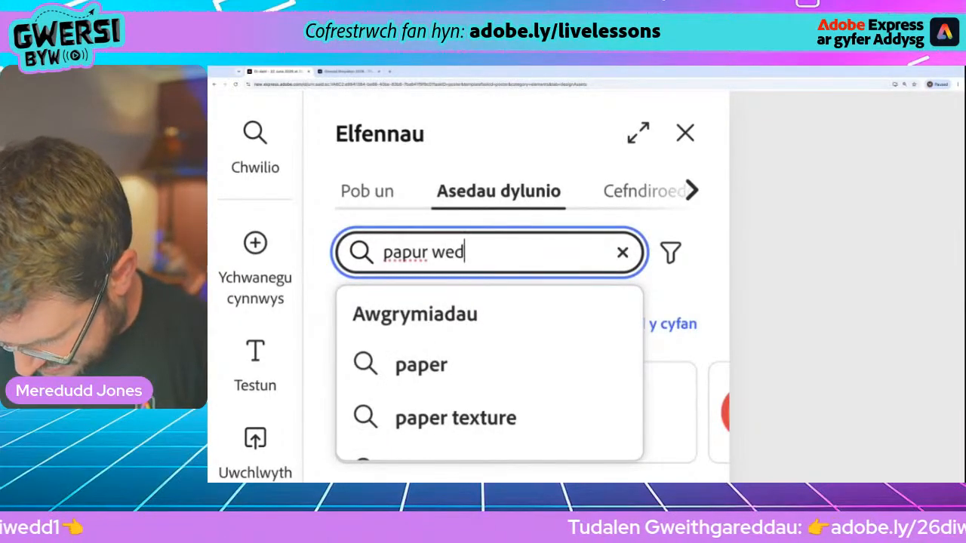
text(i rhwygo)
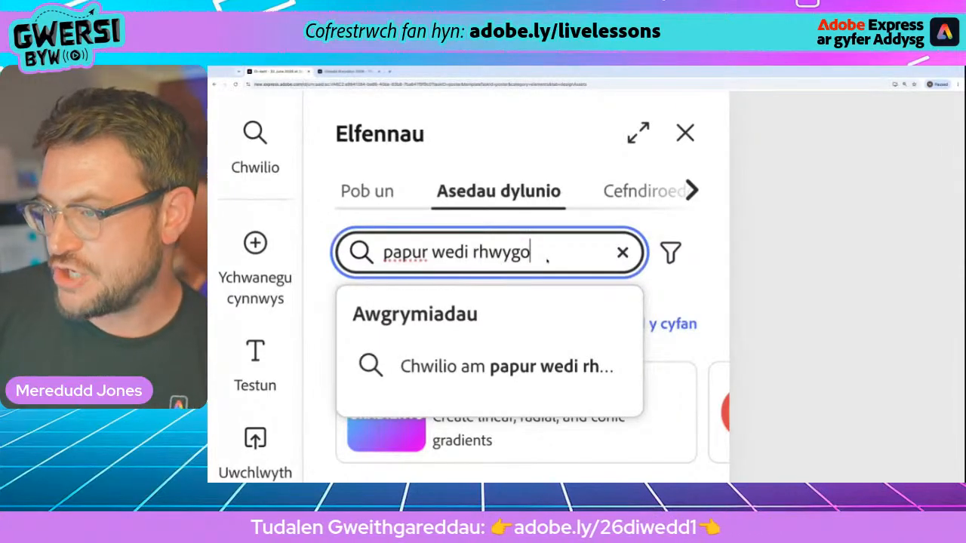
key(Return)
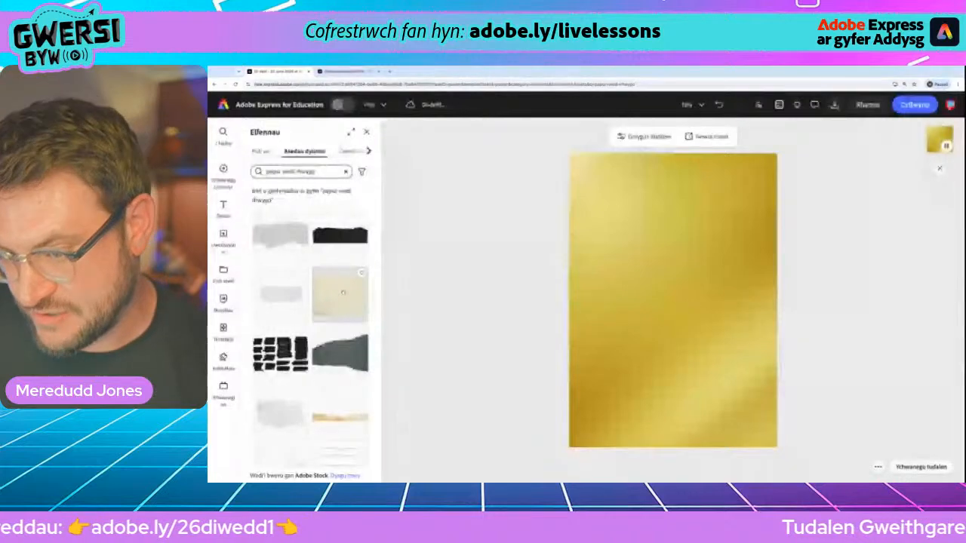
- Browse the torn paper designs and add the bright blue strip with ragged edges to the poster
scroll(342, 292, down, 1)
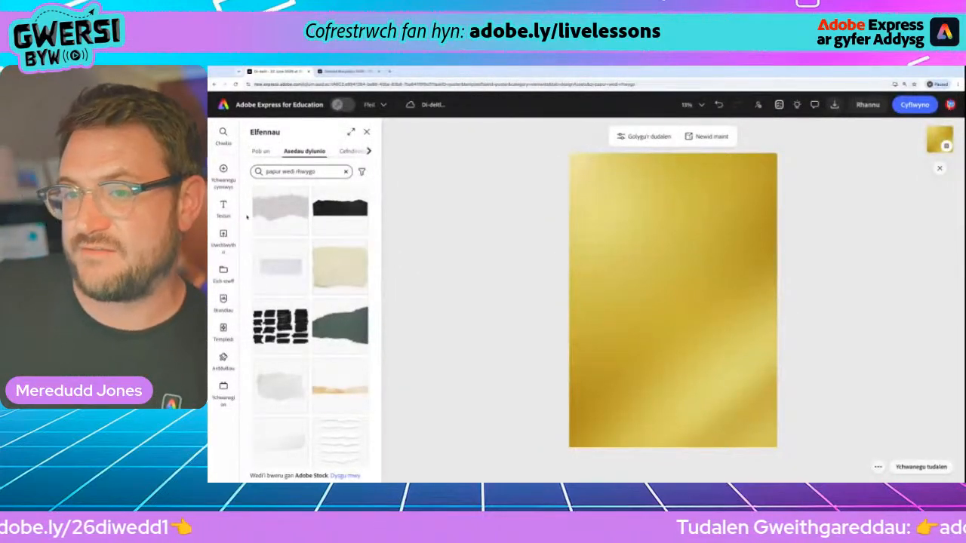
scroll(298, 265, down, 5)
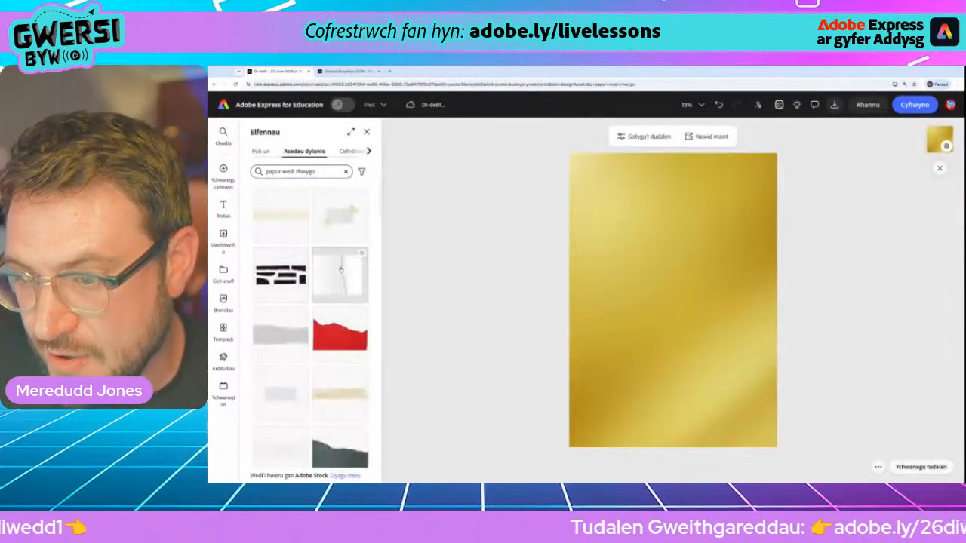
scroll(340, 269, down, 3)
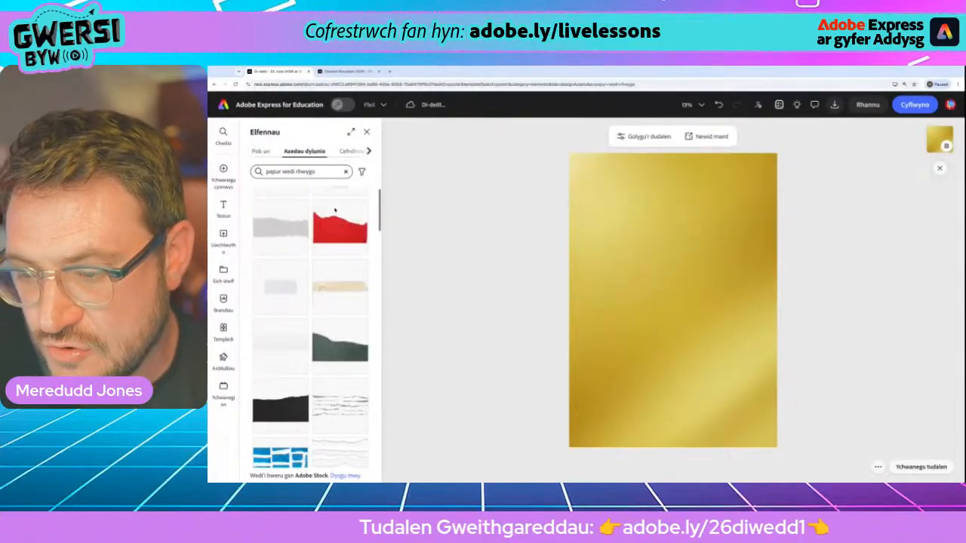
scroll(335, 211, down, 4)
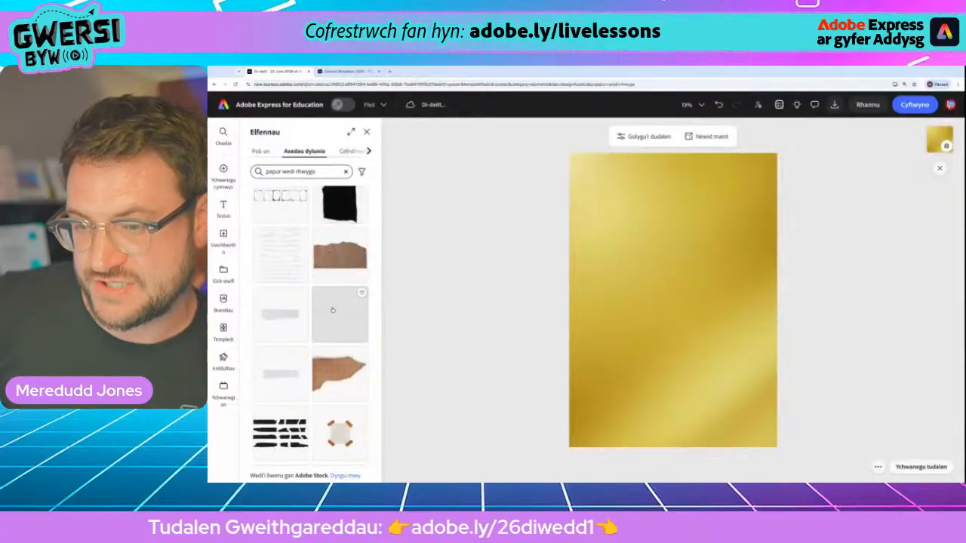
scroll(340, 339, down, 3)
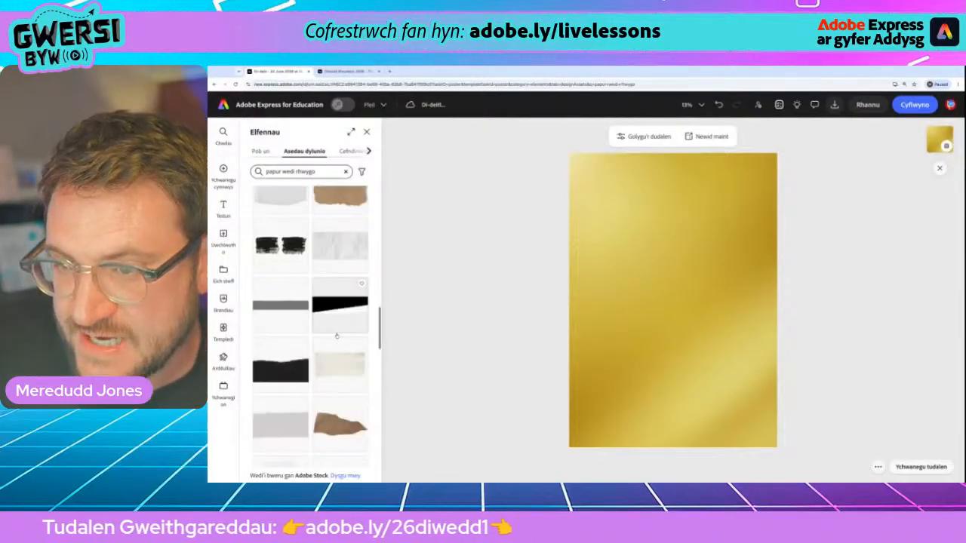
scroll(337, 334, down, 4)
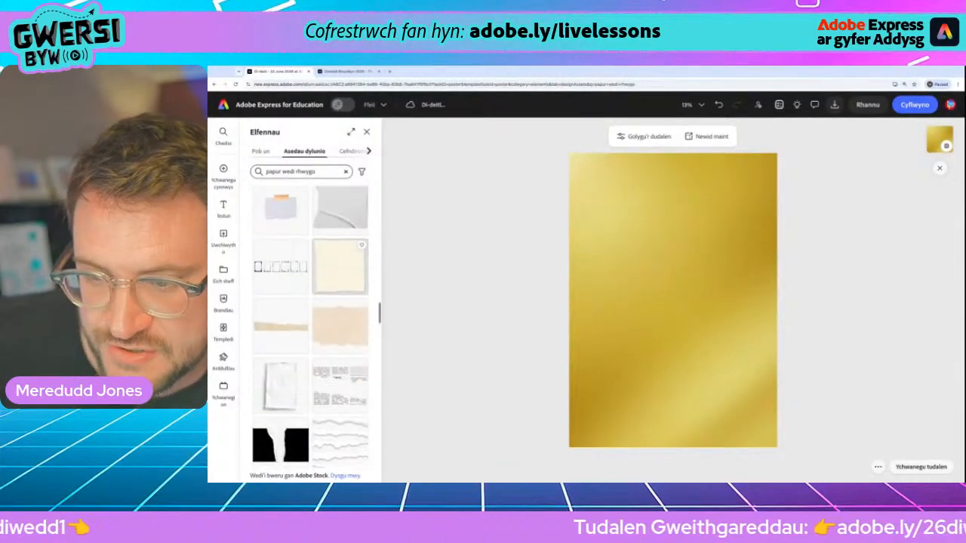
scroll(339, 316, down, 5)
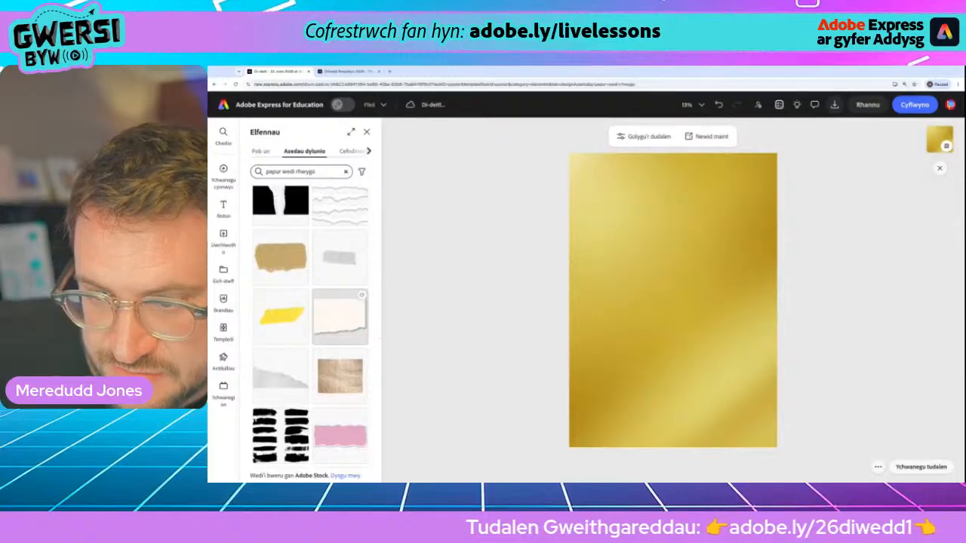
scroll(346, 325, down, 10)
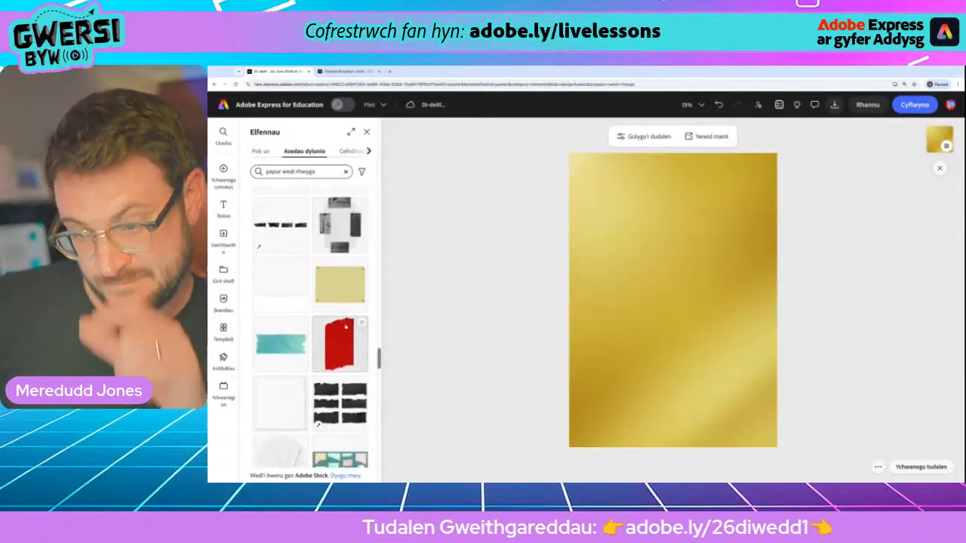
scroll(344, 327, down, 3)
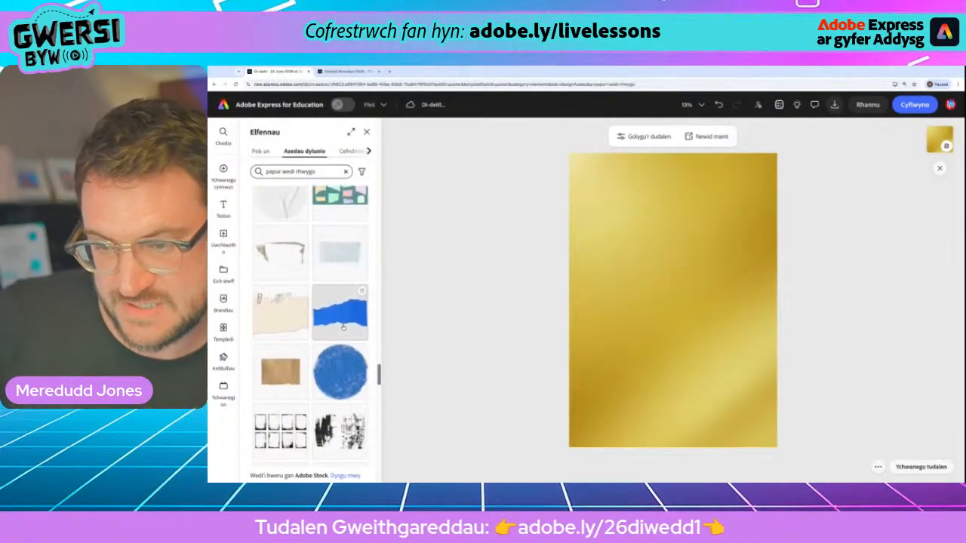
scroll(348, 329, down, 2)
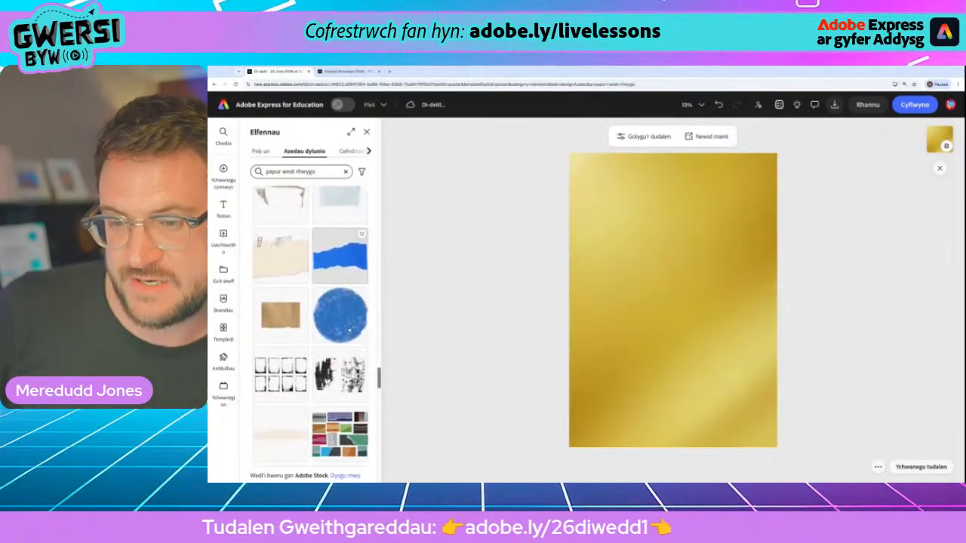
click(350, 257)
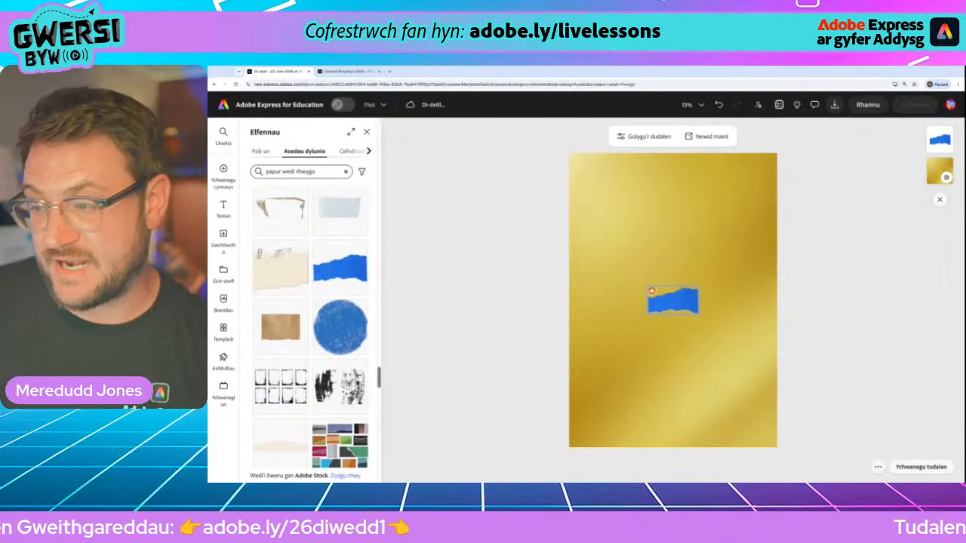
- Enlarge the blue torn paper strip until it extends past both sides of the poster
click(672, 301)
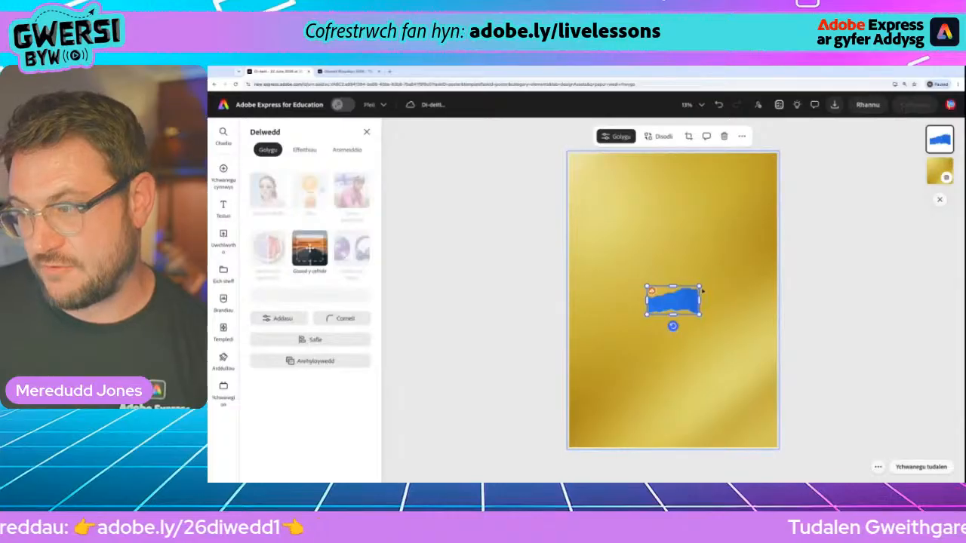
drag(701, 288, 802, 230)
drag(648, 315, 550, 368)
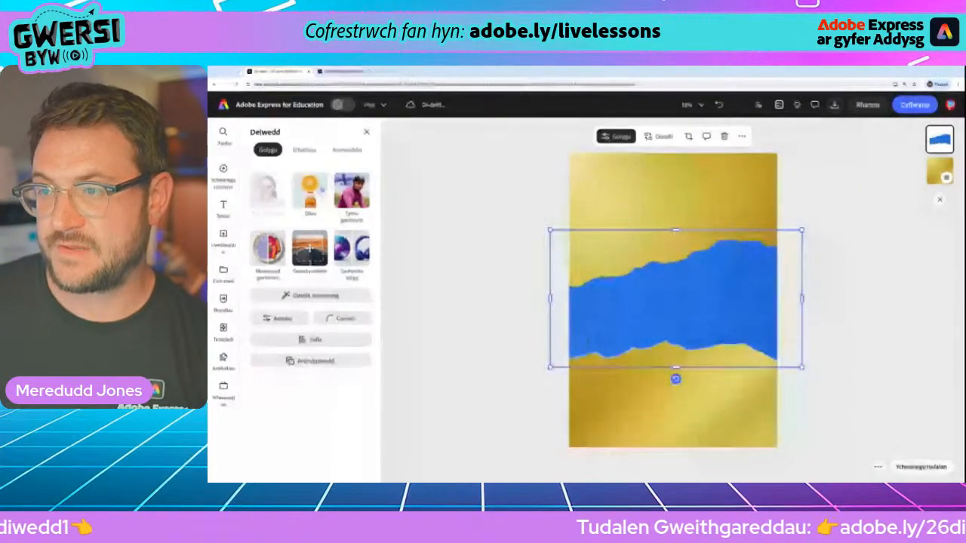
- Move the blue torn paper over the poster's top edge and tilt it clockwise so its lower edge slopes down to the right
drag(642, 330, 649, 196)
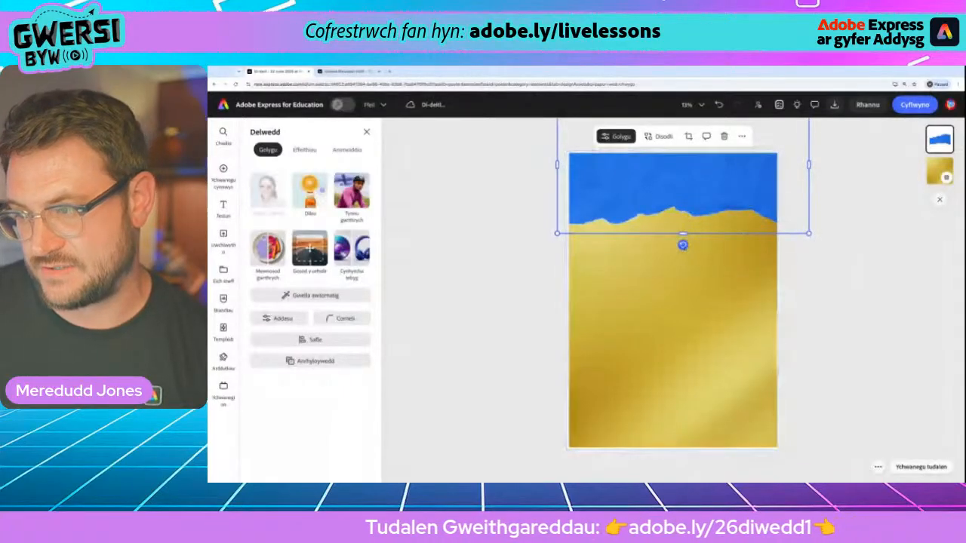
drag(683, 245, 666, 244)
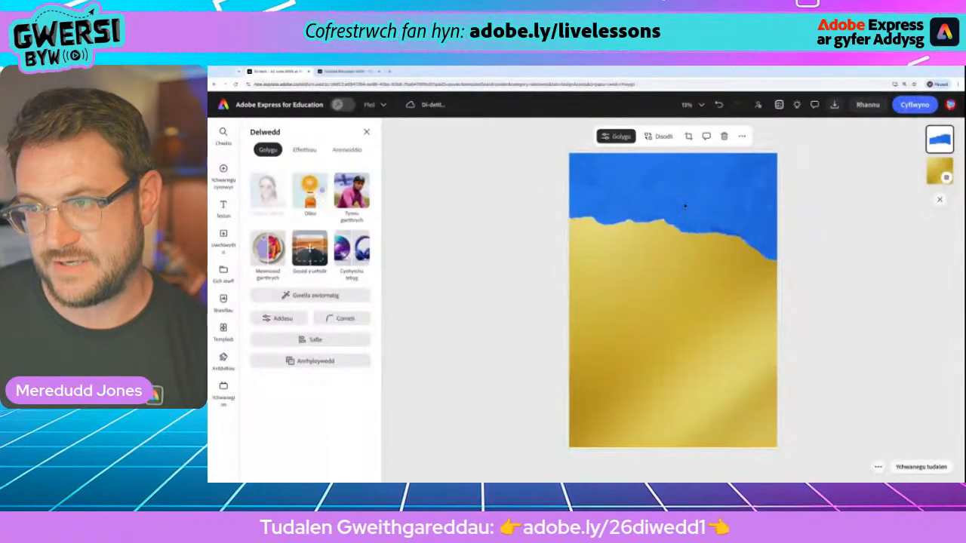
drag(684, 206, 689, 211)
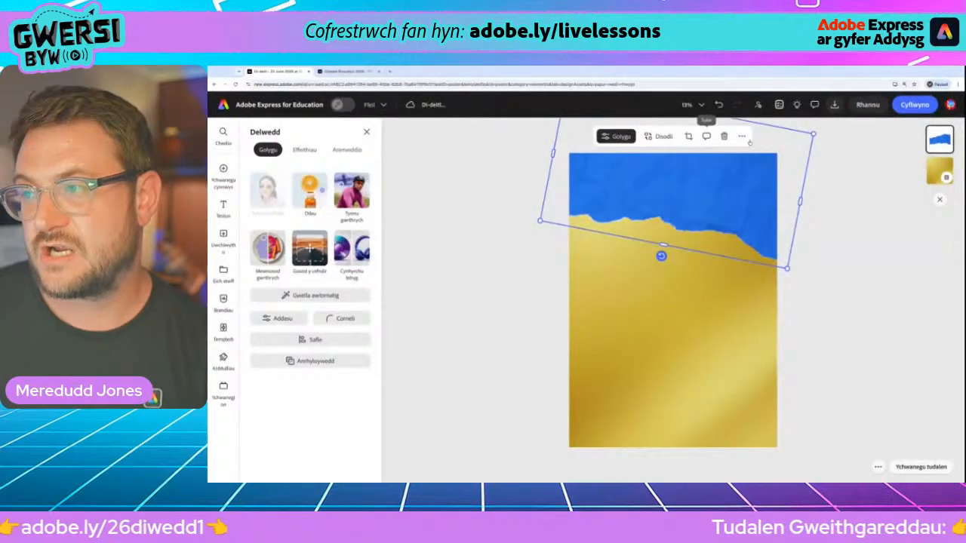
- Duplicate the blue torn paper and place the copy across the poster's bottom edge with its torn edge rising to the right
click(586, 226)
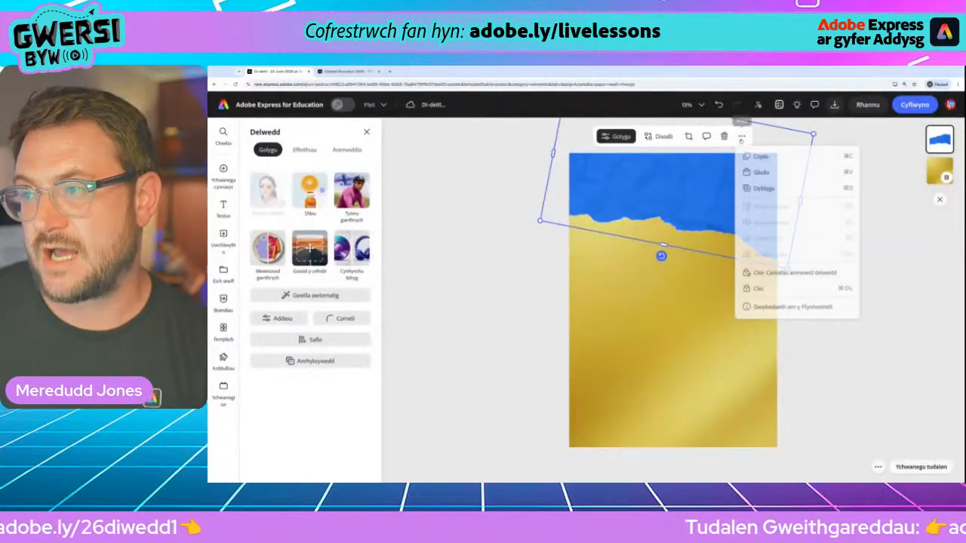
click(777, 190)
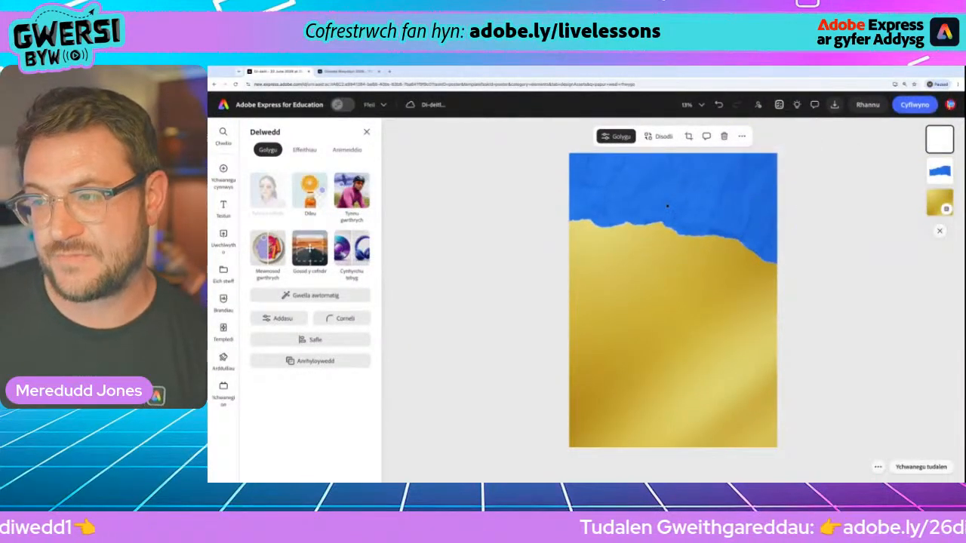
mouse_move(672, 462)
mouse_down()
mouse_move(644, 468)
mouse_move(655, 470)
mouse_move(707, 325)
mouse_move(604, 334)
mouse_move(737, 373)
mouse_move(729, 431)
mouse_move(733, 423)
mouse_move(692, 461)
mouse_move(633, 466)
mouse_move(661, 470)
mouse_up()
drag(702, 348, 704, 389)
- Rotate the upper blue torn paper back to almost level, keeping it along the poster's top edge, and deselect it
drag(700, 198, 701, 196)
drag(661, 253, 661, 221)
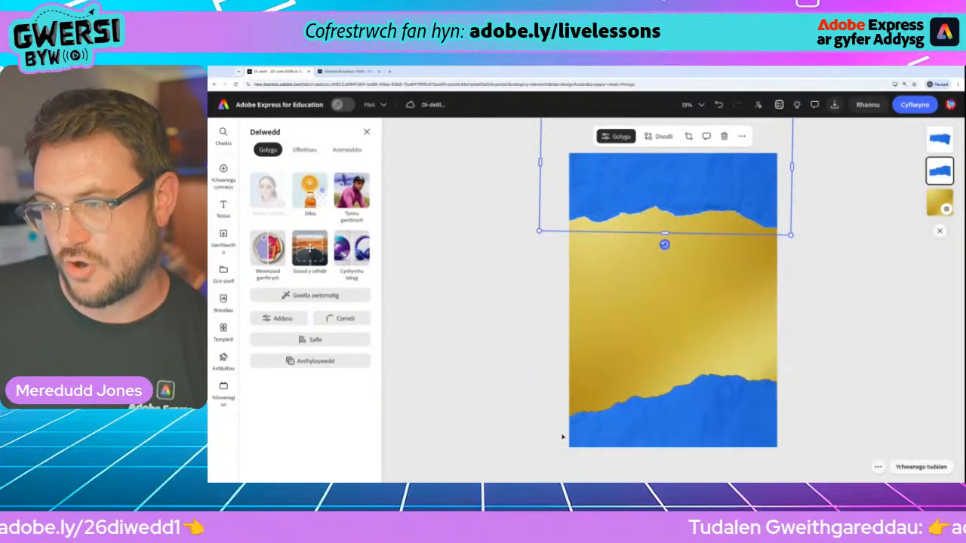
click(553, 329)
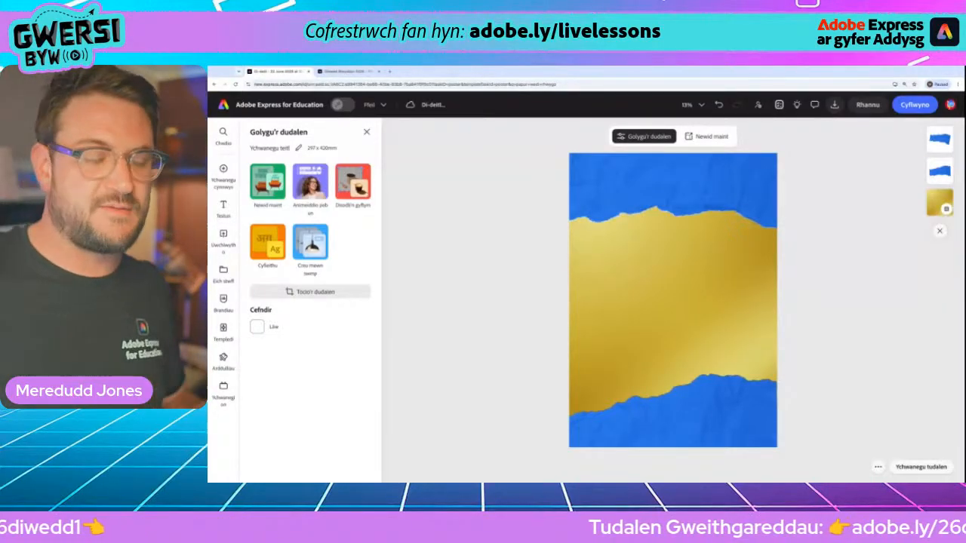
- Open the media library and look at its options for photos and videos
click(219, 160)
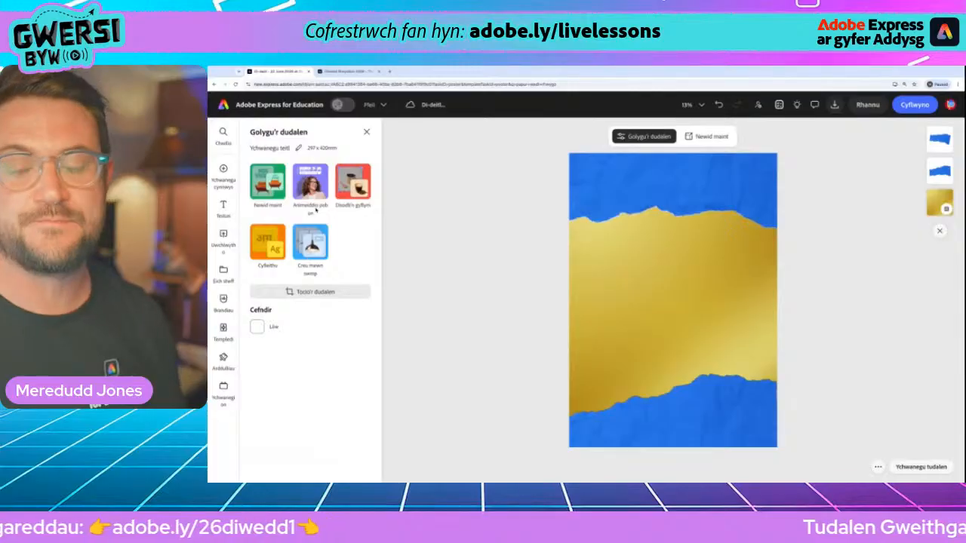
mouse_move(226, 178)
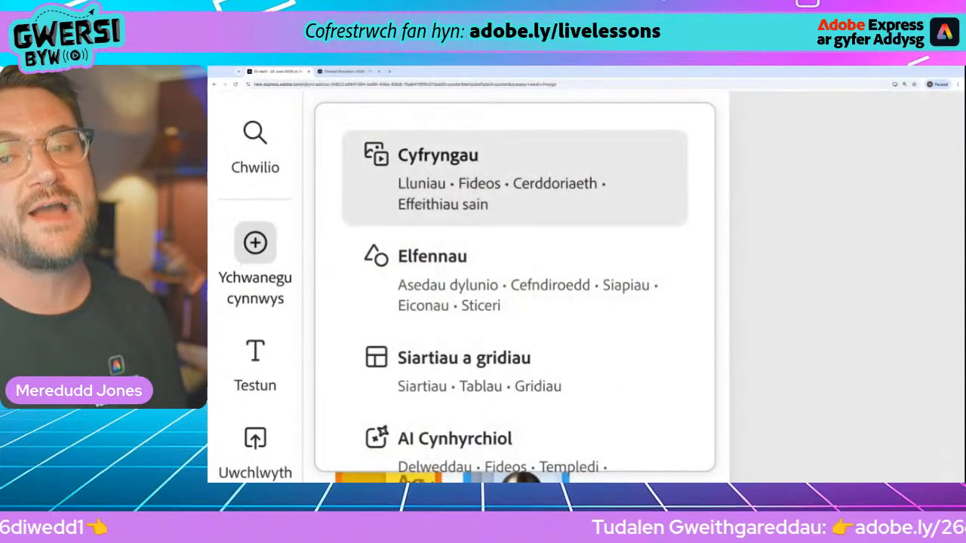
click(467, 167)
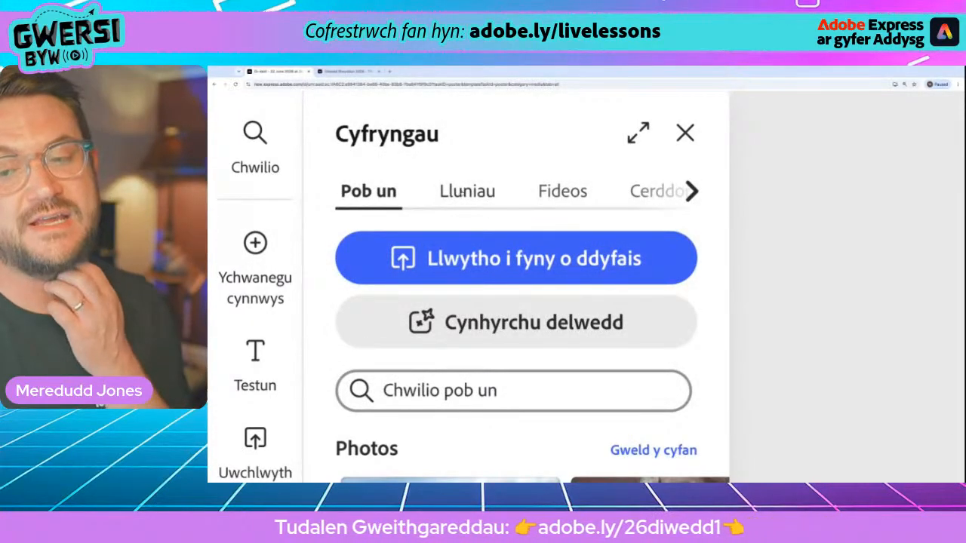
click(463, 192)
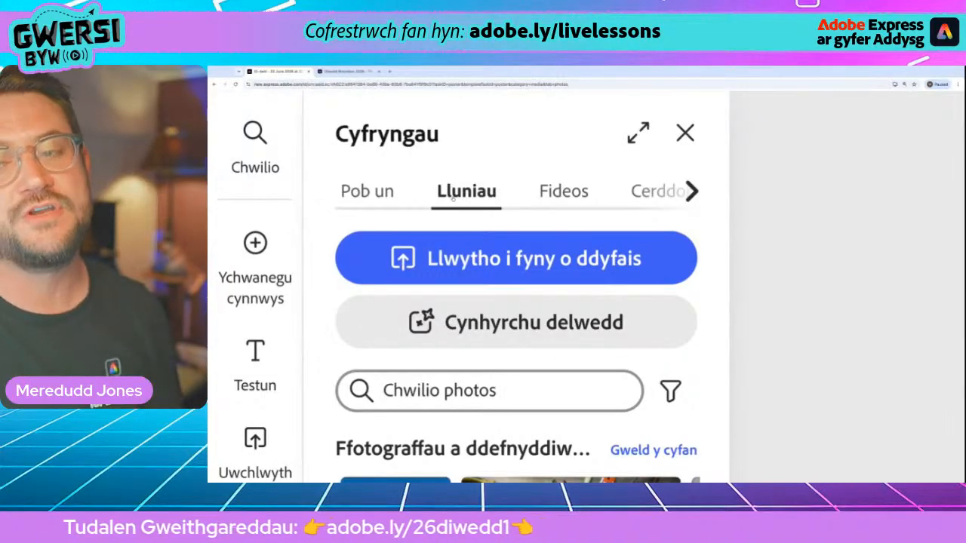
click(582, 191)
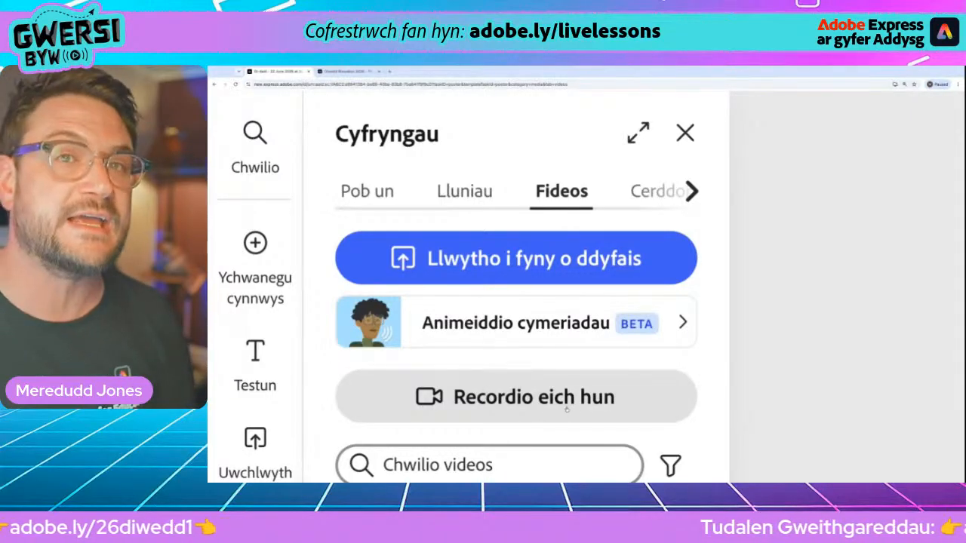
- Open the option to record yourself as a video for the poster
key(super+minus)
key(super+minus)
key(super+minus)
key(super+minus)
key(super+minus)
key(super+minus)
key(super+minus)
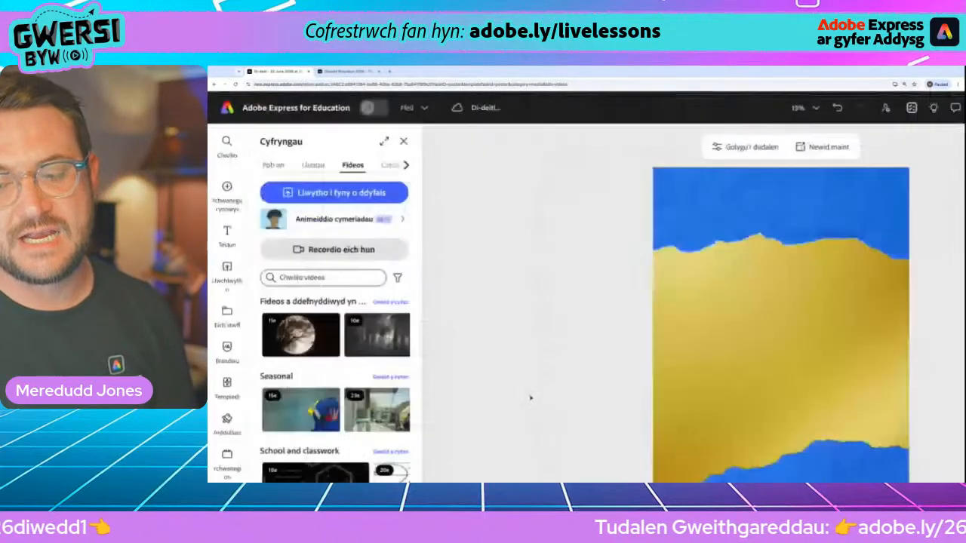
click(304, 220)
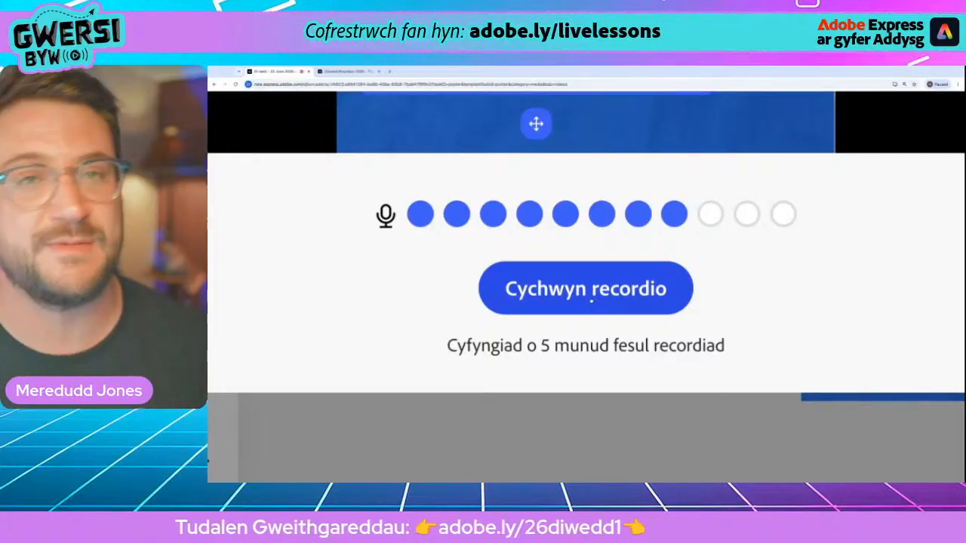
click(590, 300)
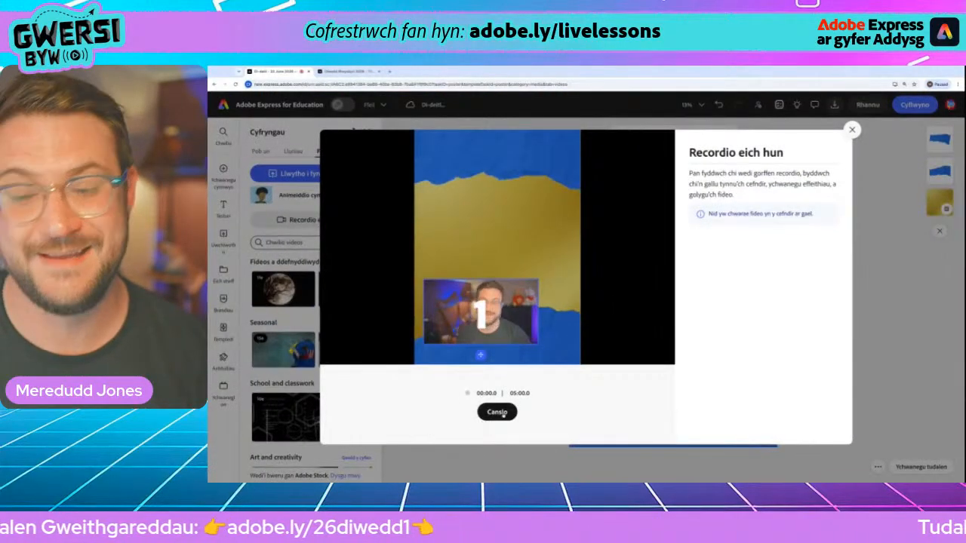
click(502, 413)
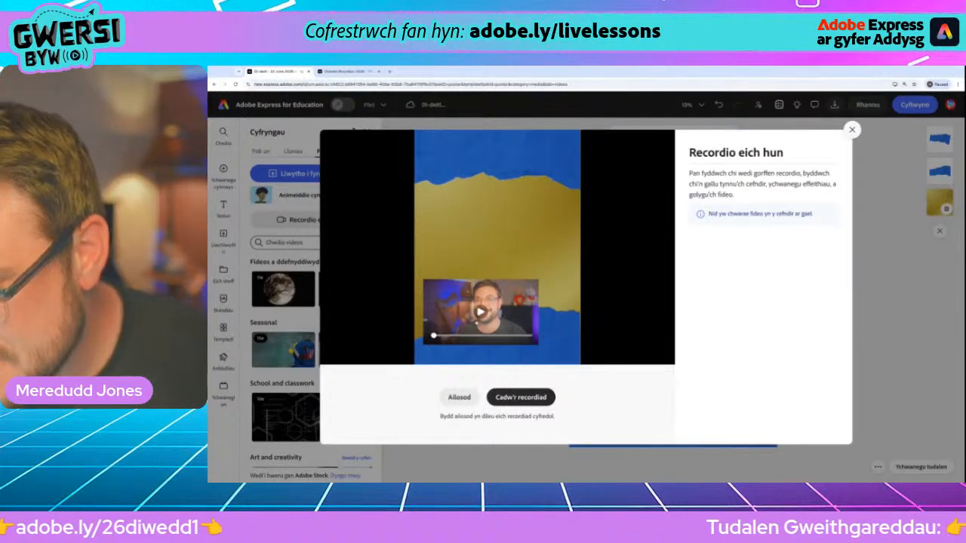
click(462, 397)
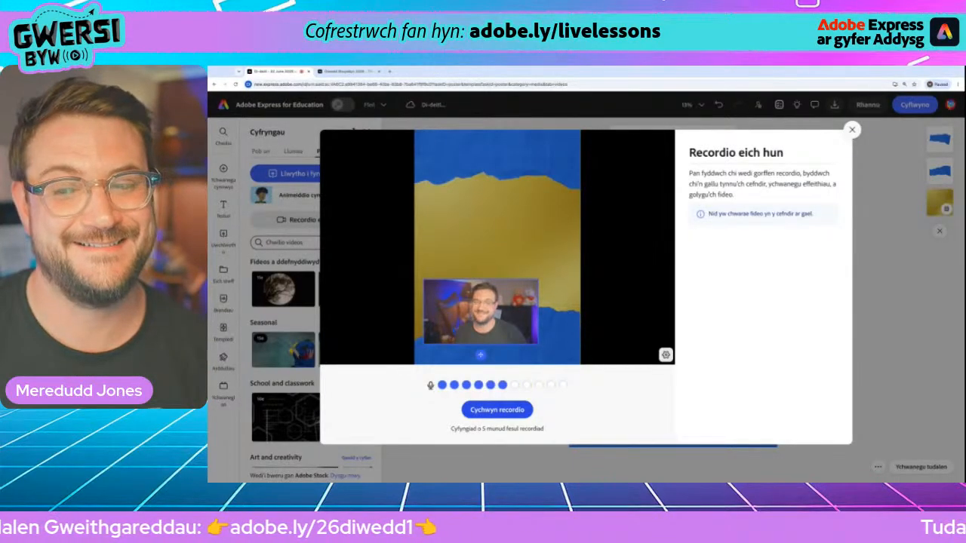
- Record a short webcam clip, save it onto the poster and collapse the timeline
click(496, 409)
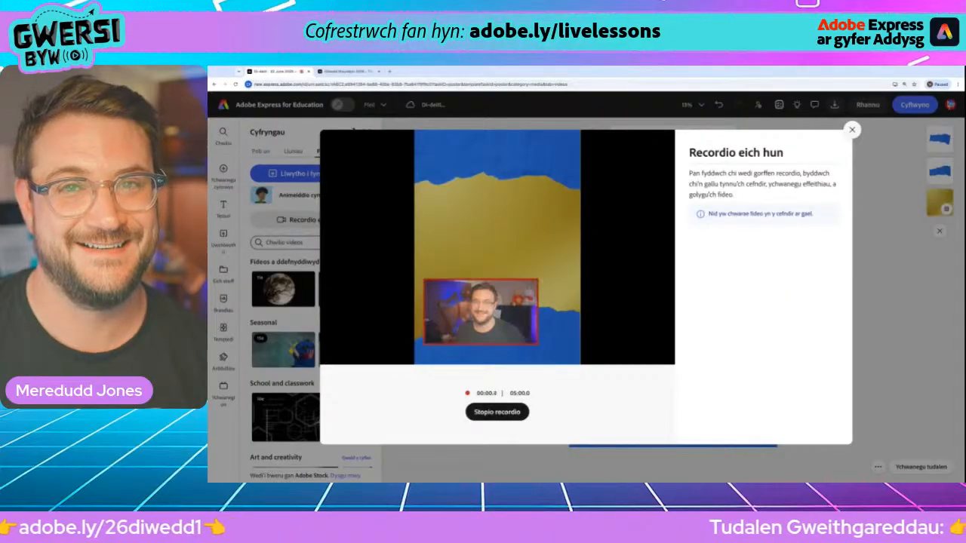
click(497, 412)
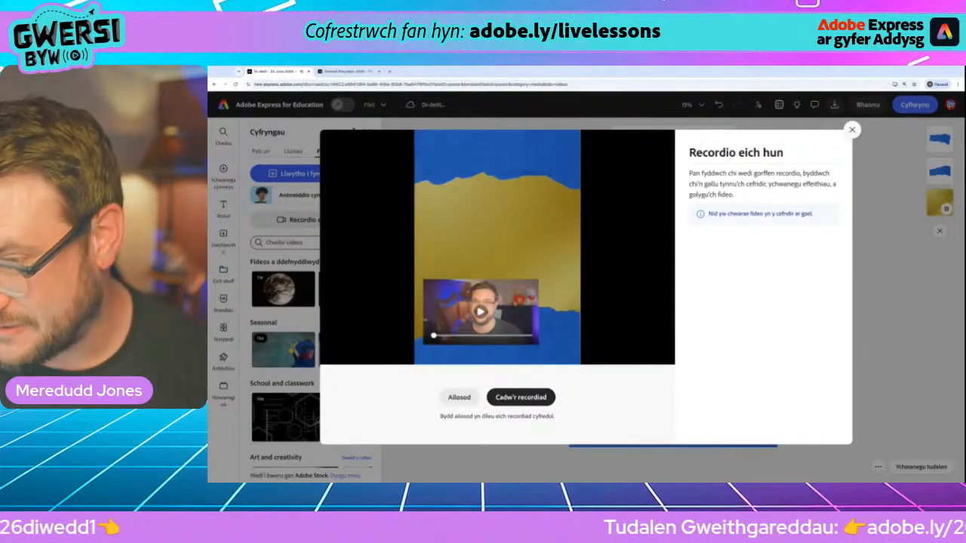
click(520, 397)
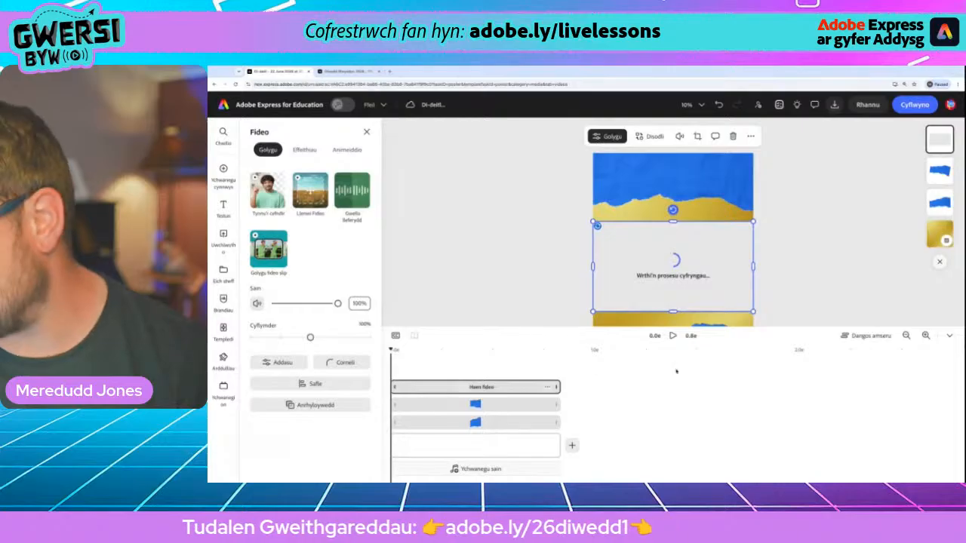
click(947, 336)
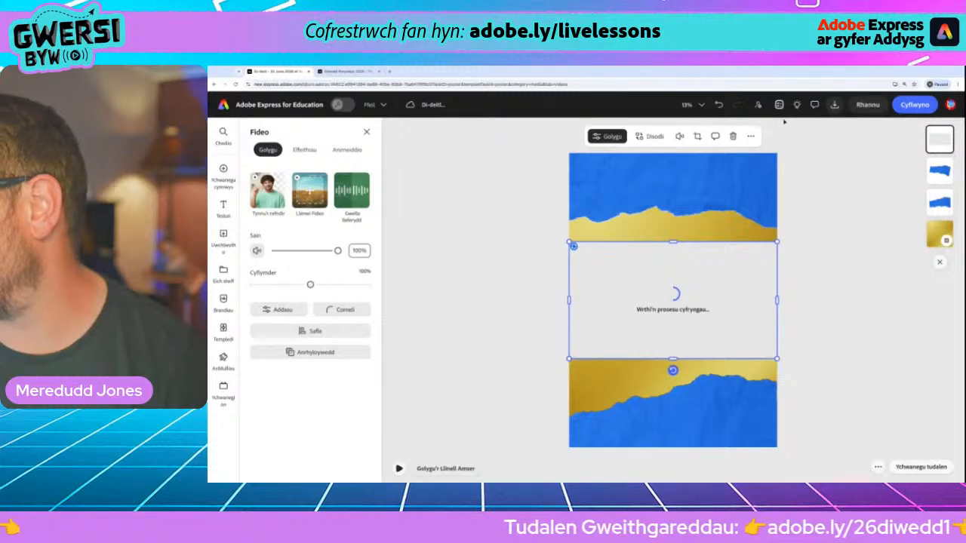
- Examine the file formats offered for downloading the design, then close the download options
click(834, 104)
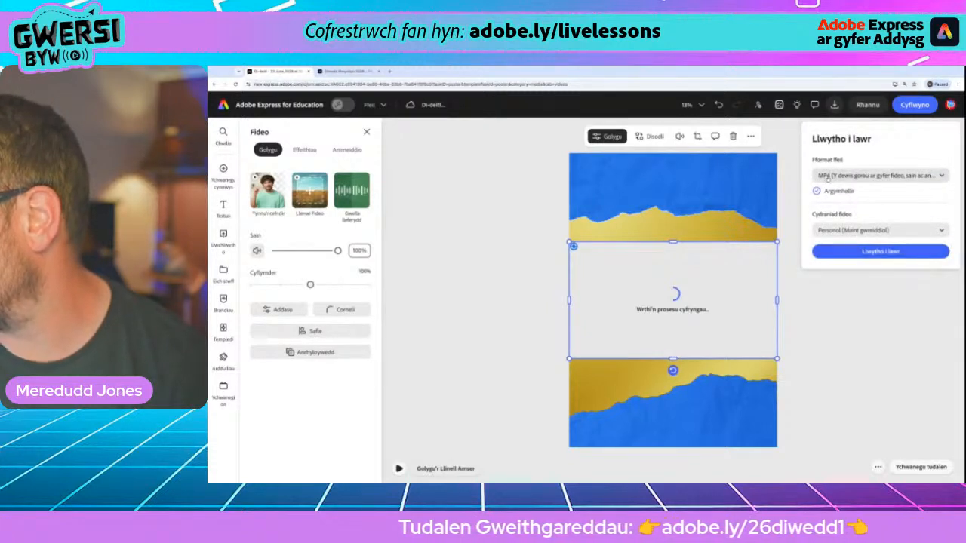
click(826, 176)
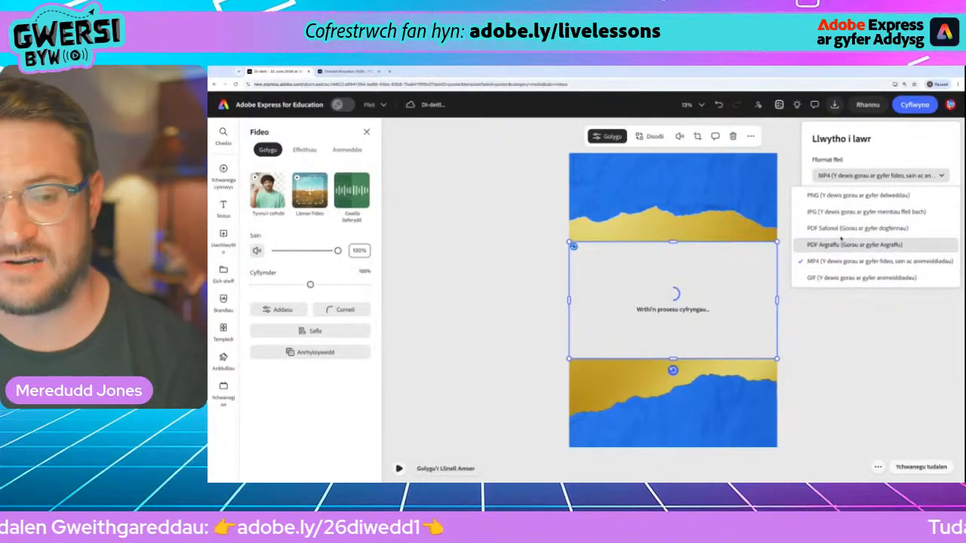
click(846, 296)
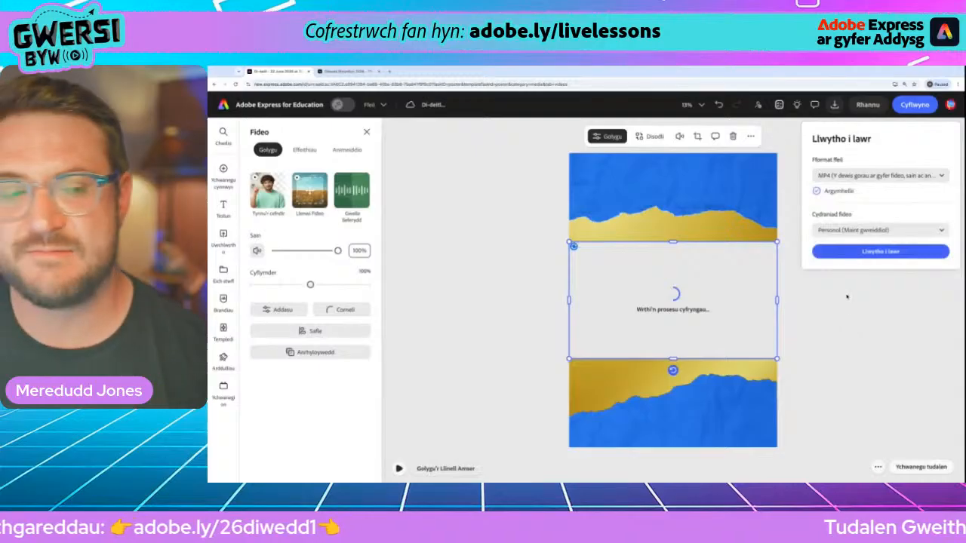
click(847, 294)
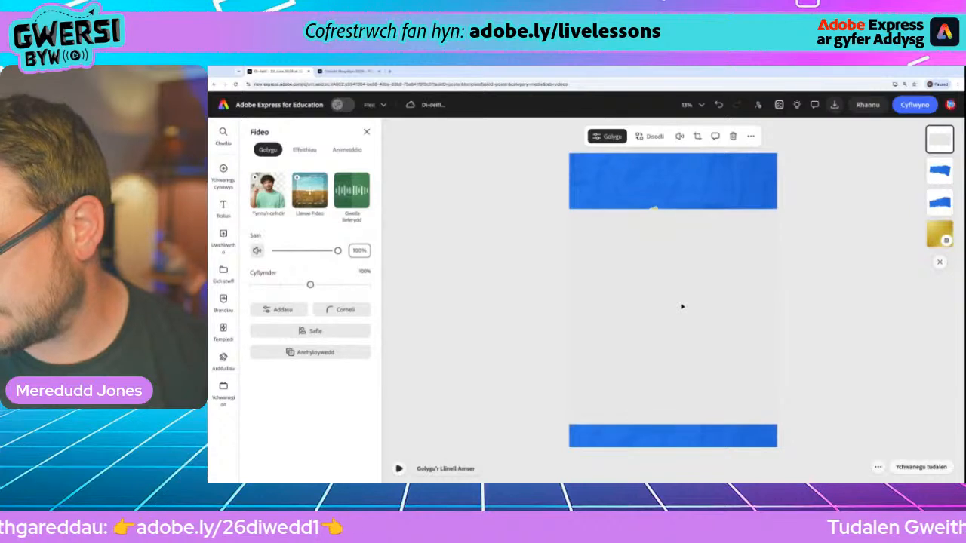
- Position the enlarged webcam video over the middle of the poster and remove its background
drag(682, 306, 732, 305)
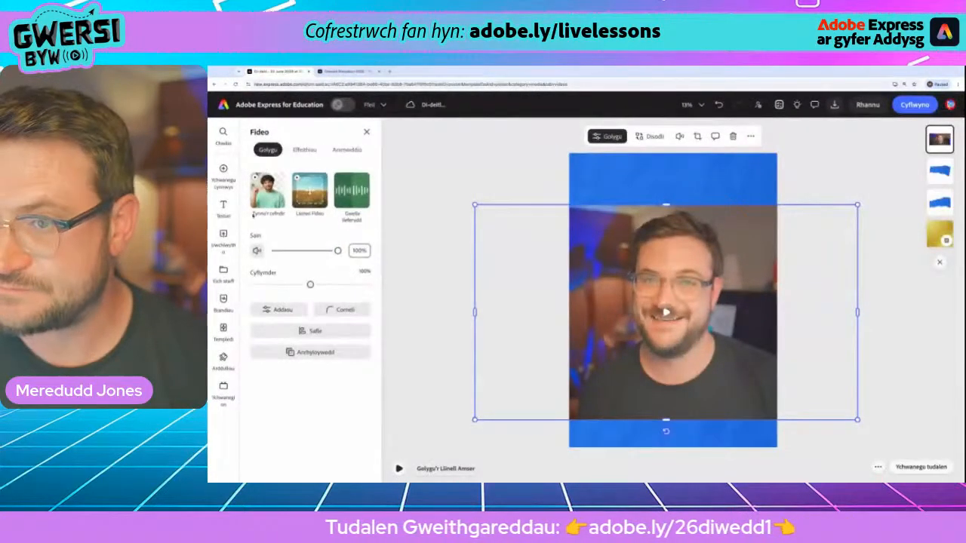
click(415, 299)
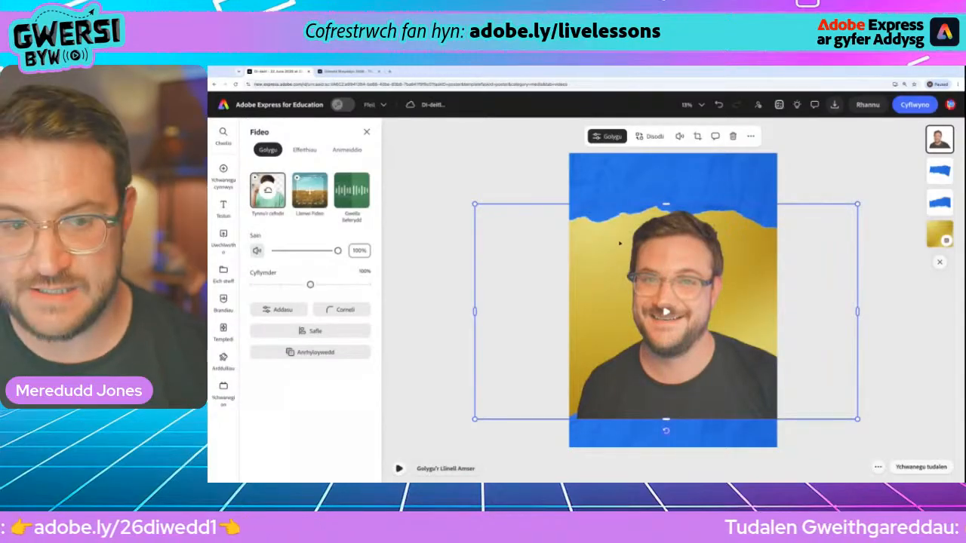
- Enlarge the cut-out webcam video and move it so the head overlaps the upper blue torn paper
drag(706, 260, 675, 270)
drag(827, 214, 884, 180)
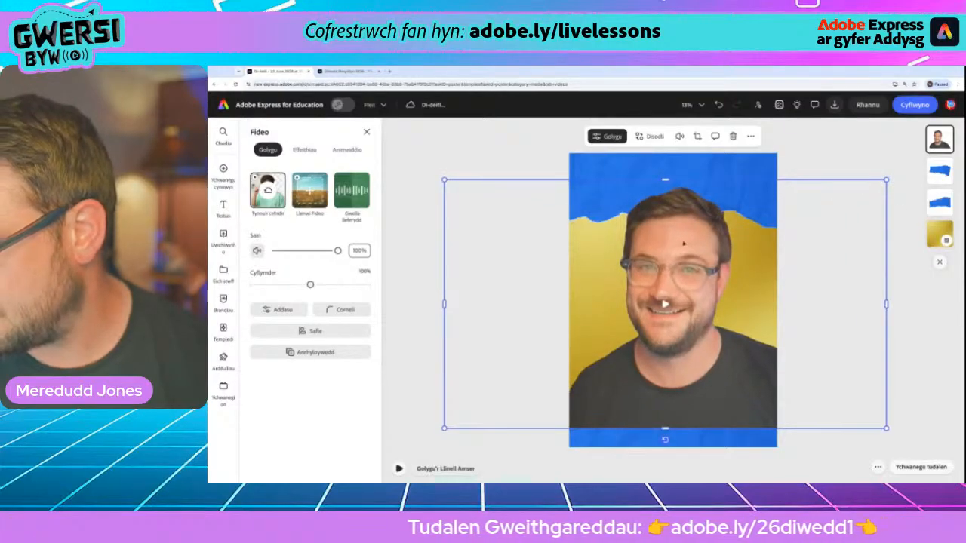
mouse_move(683, 244)
mouse_down()
mouse_move(685, 255)
mouse_move(675, 249)
mouse_move(688, 249)
mouse_up()
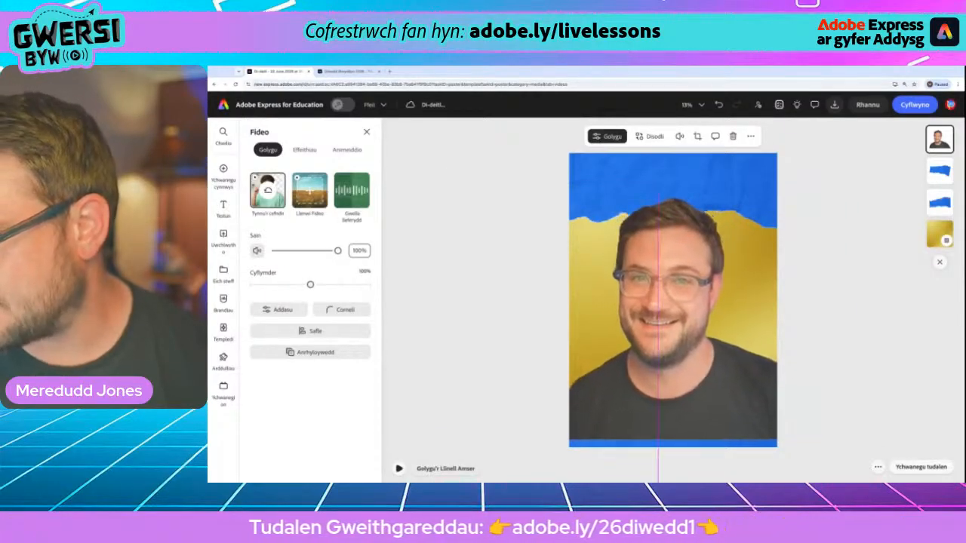
drag(712, 217, 715, 215)
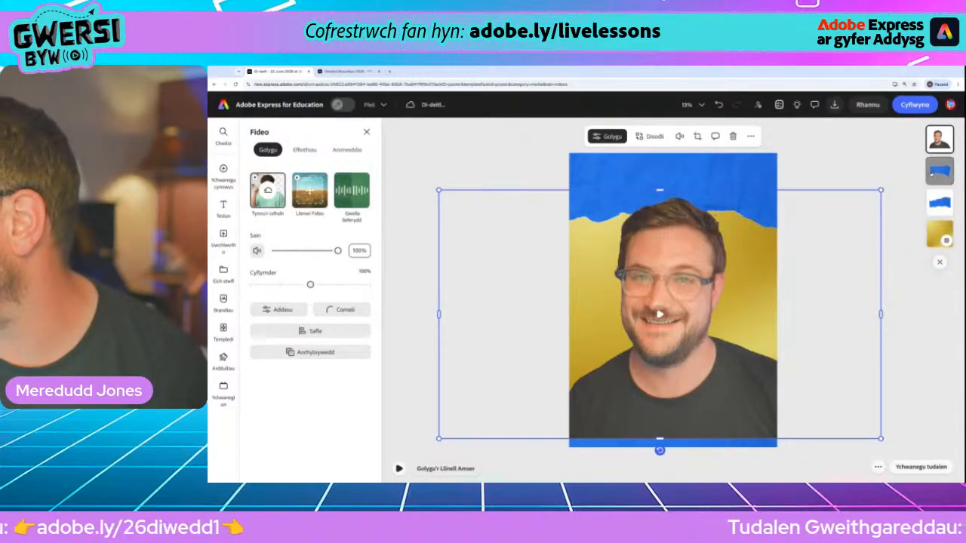
- Bring the lower blue torn paper in front of the webcam video and deselect it
drag(939, 172, 939, 137)
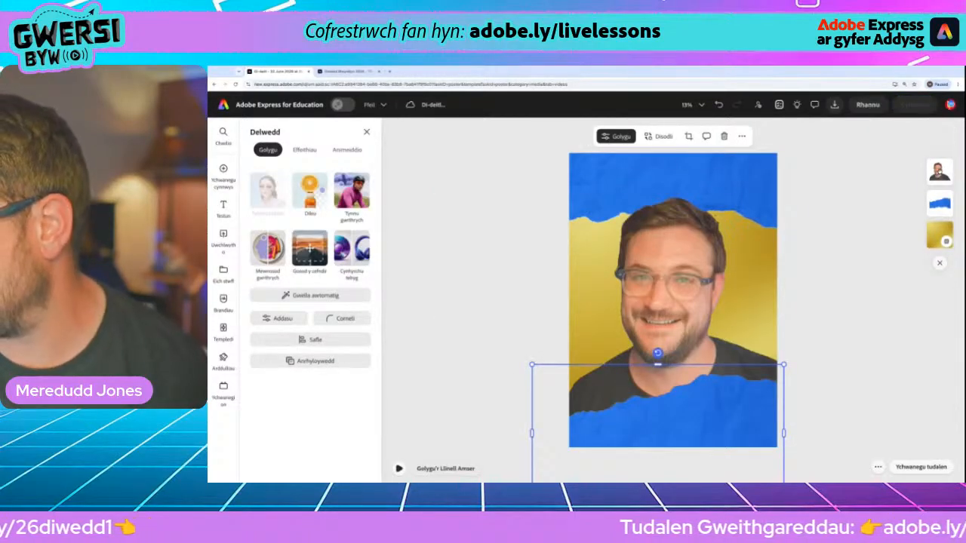
click(877, 334)
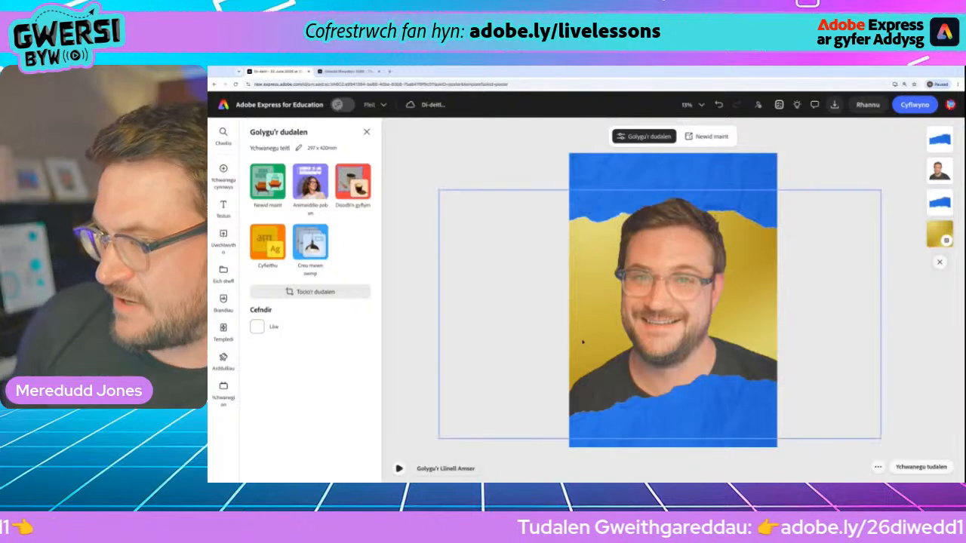
- Slightly enlarge the webcam video, shift it to centre the person between the torn papers, and deselect it
click(681, 307)
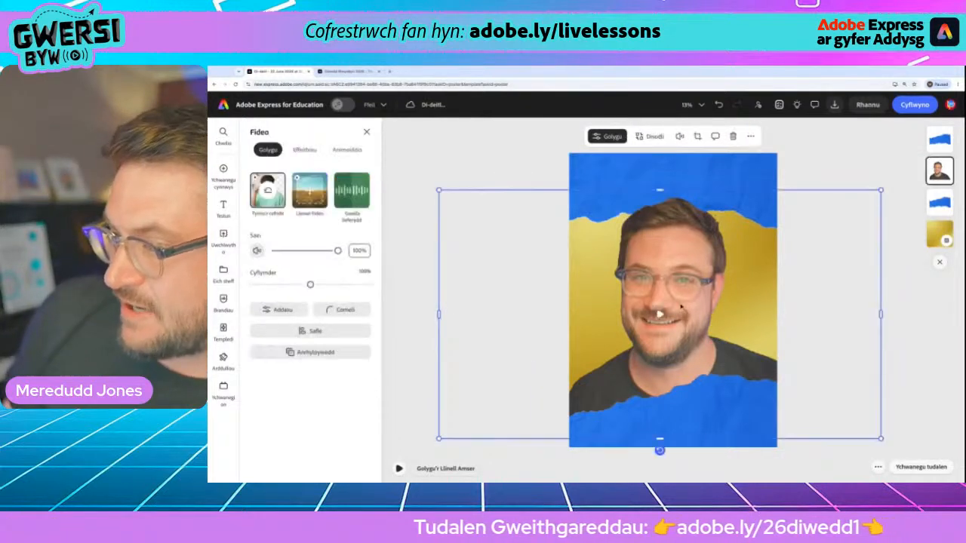
mouse_move(880, 190)
mouse_down()
mouse_move(807, 231)
mouse_move(964, 142)
mouse_move(832, 217)
mouse_move(881, 190)
mouse_up()
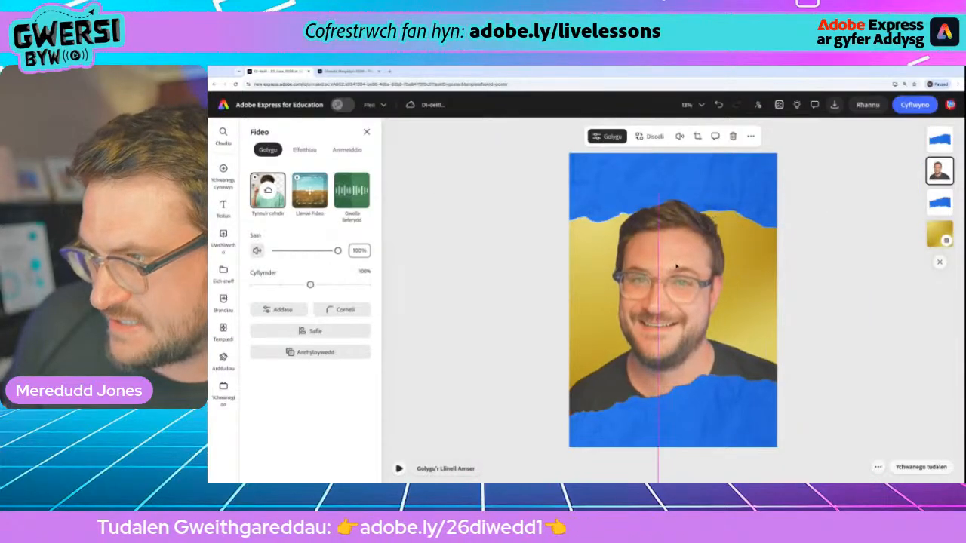
click(604, 273)
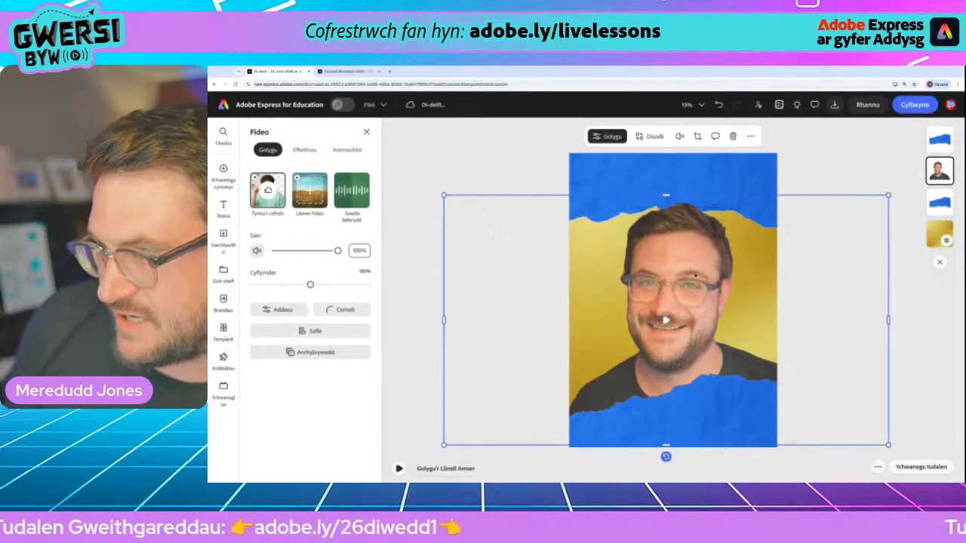
drag(664, 284, 665, 274)
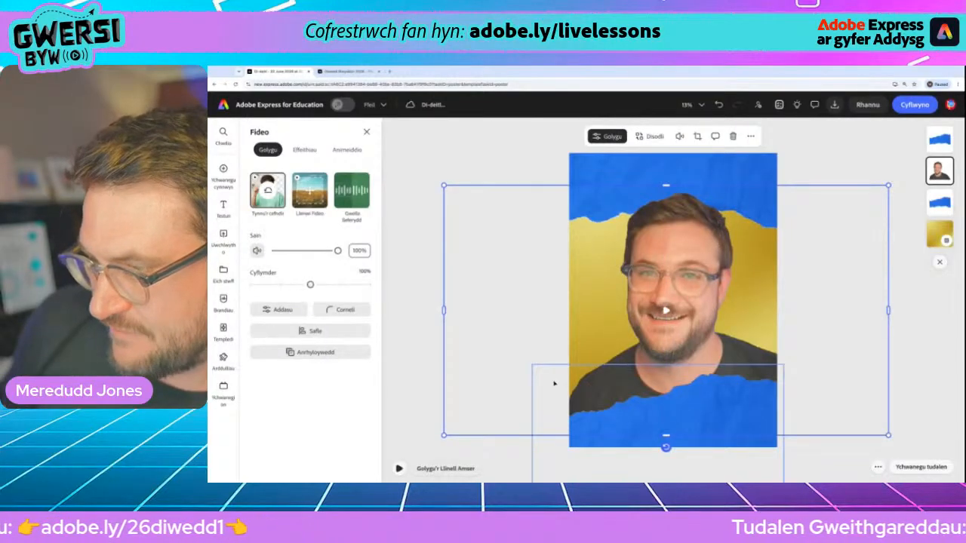
click(410, 242)
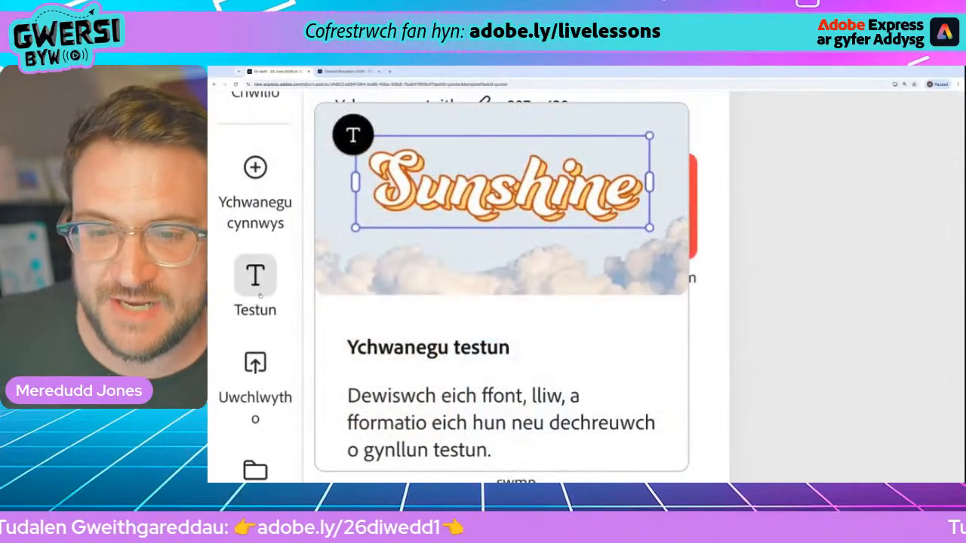
- Add a text box on the upper blue torn paper reading "Blwyddyn 6"
click(262, 273)
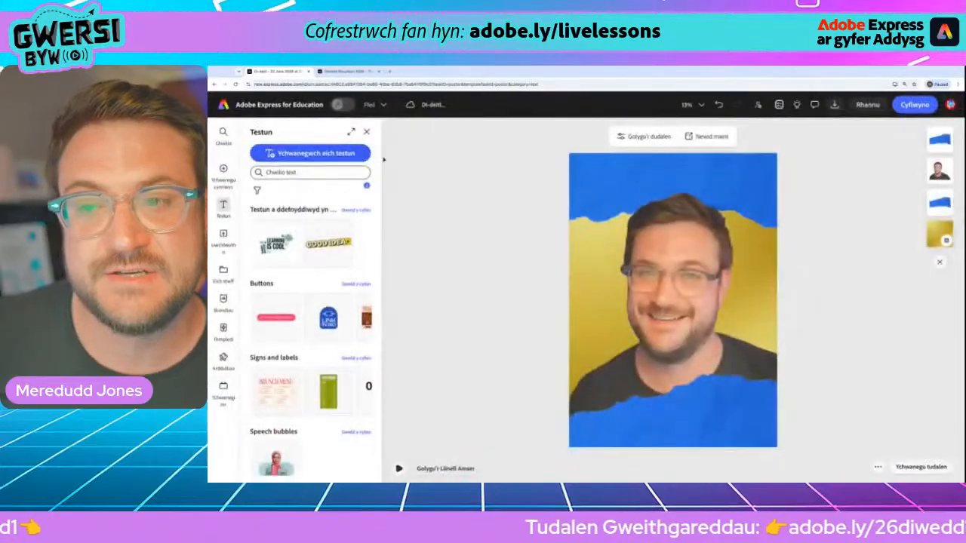
click(507, 271)
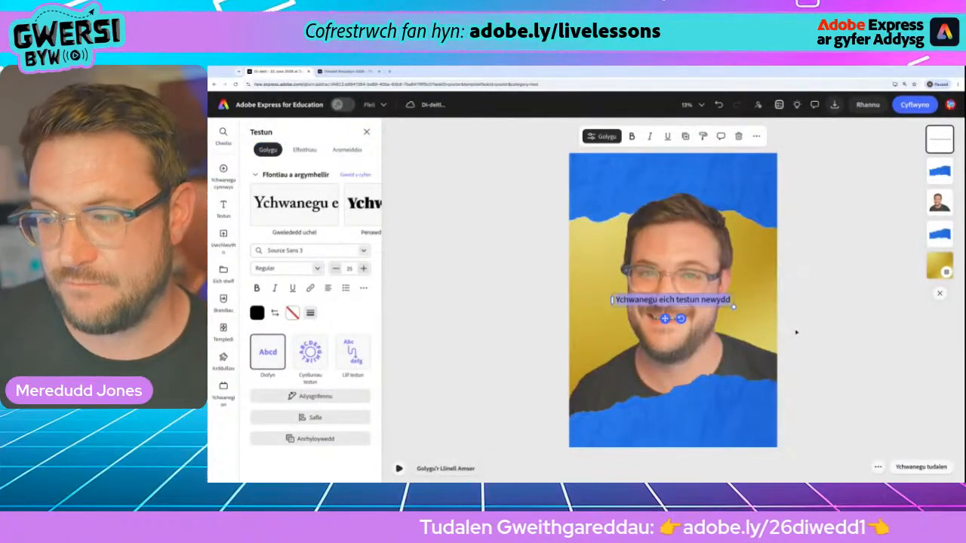
drag(664, 318, 628, 197)
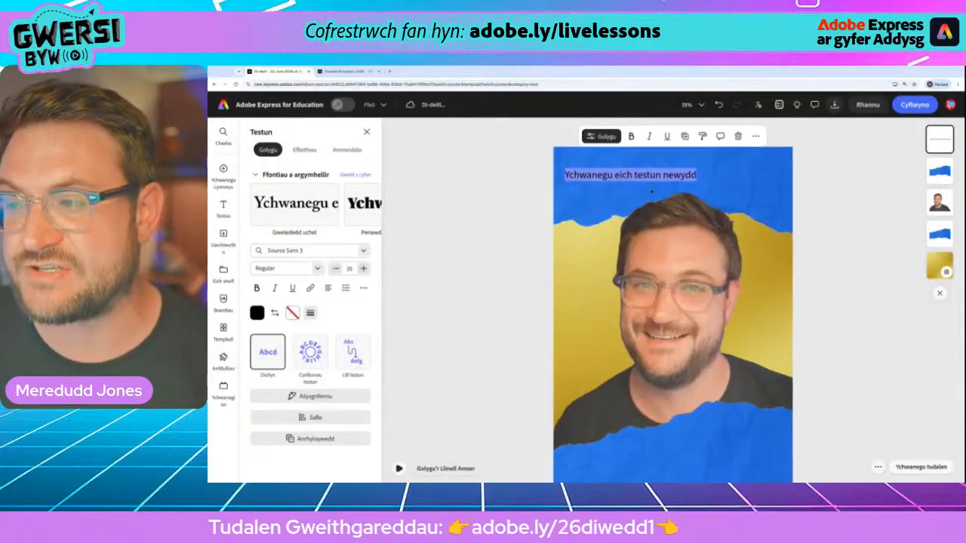
scroll(650, 188, up, 3)
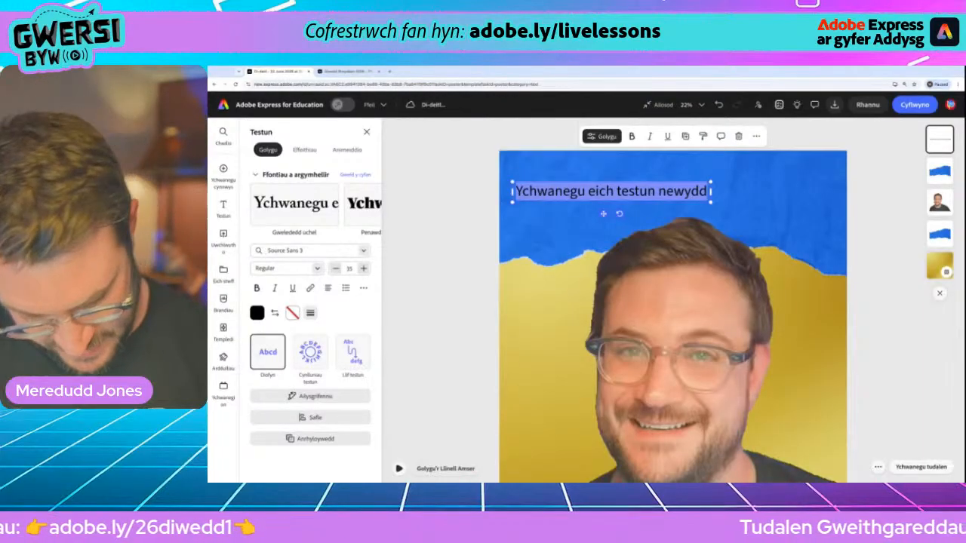
text(Blwyddyn 6)
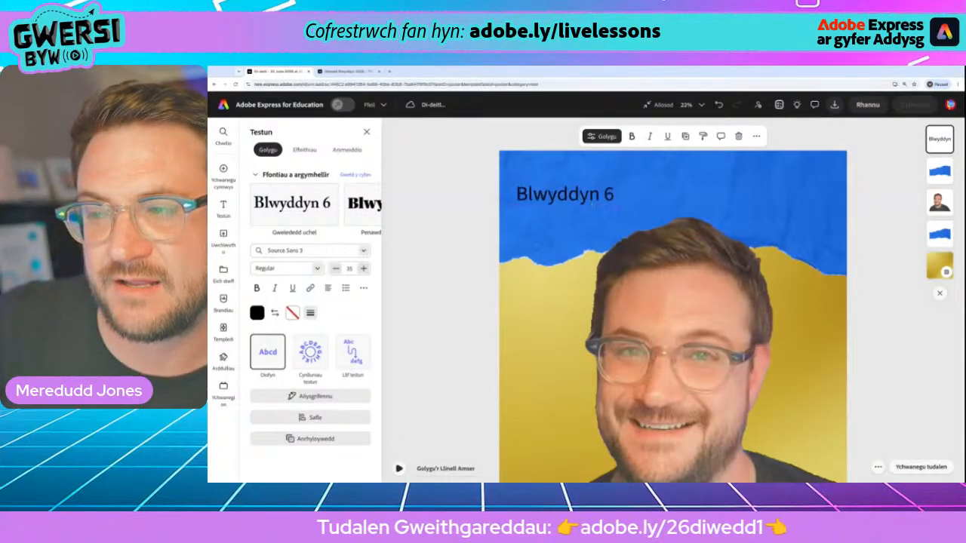
- Enlarge the "Blwyddyn 6" title to about size 166 and place it across the poster's top edge
drag(617, 207, 840, 263)
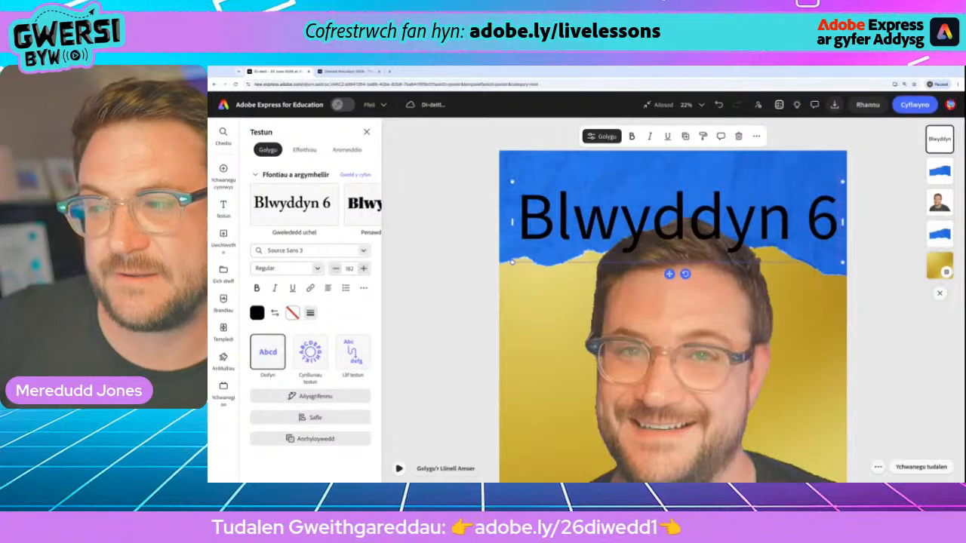
drag(668, 275, 669, 277)
drag(668, 276, 666, 278)
drag(828, 143, 835, 143)
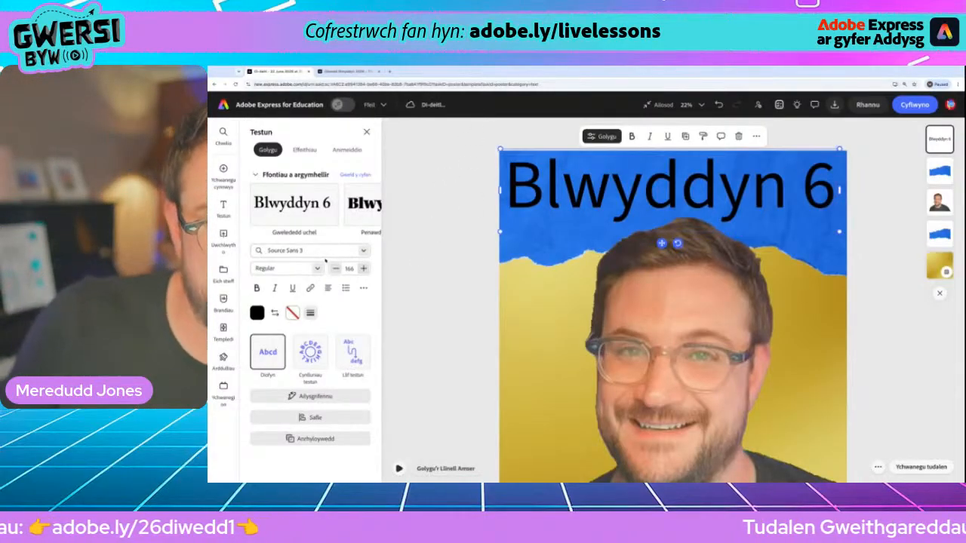
- Change the font of the "Blwyddyn 6" title to Calcite Pro Black
click(364, 251)
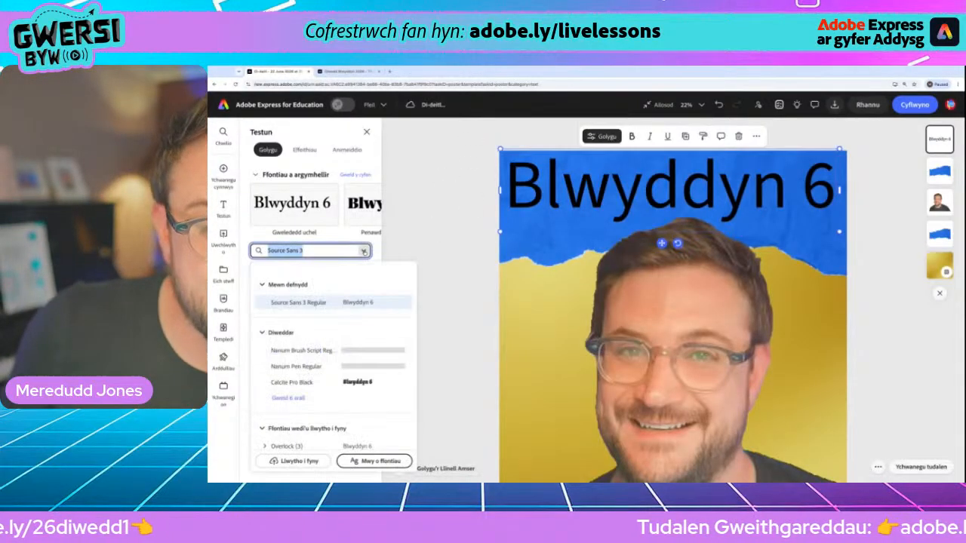
scroll(292, 407, down, 1)
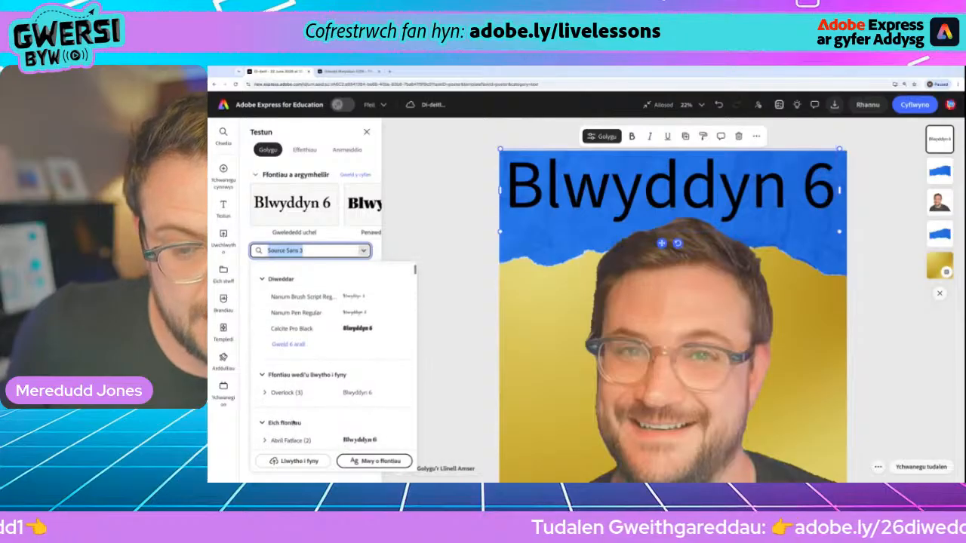
click(291, 328)
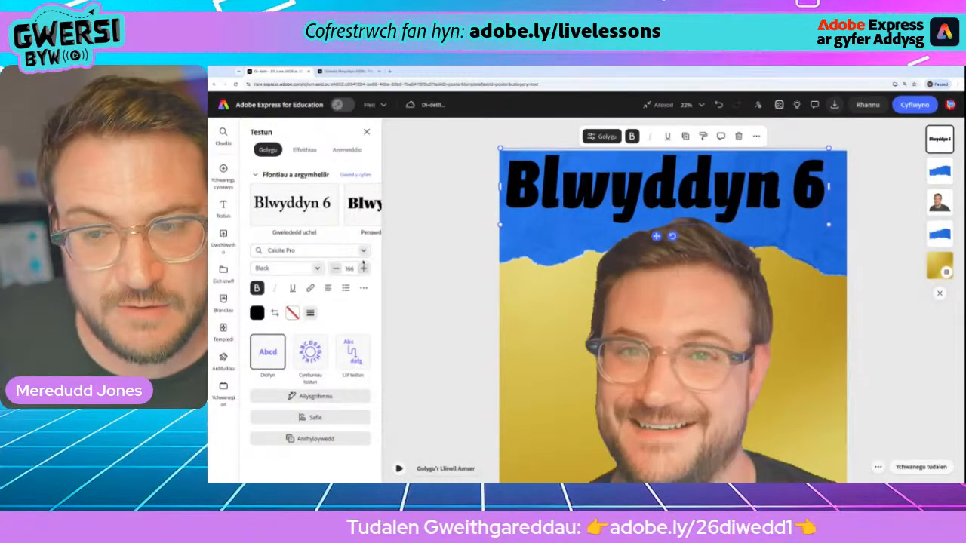
- Try the Rubik Glitch Regular font on the "Blwyddyn 6" title
click(362, 250)
scroll(302, 324, down, 5)
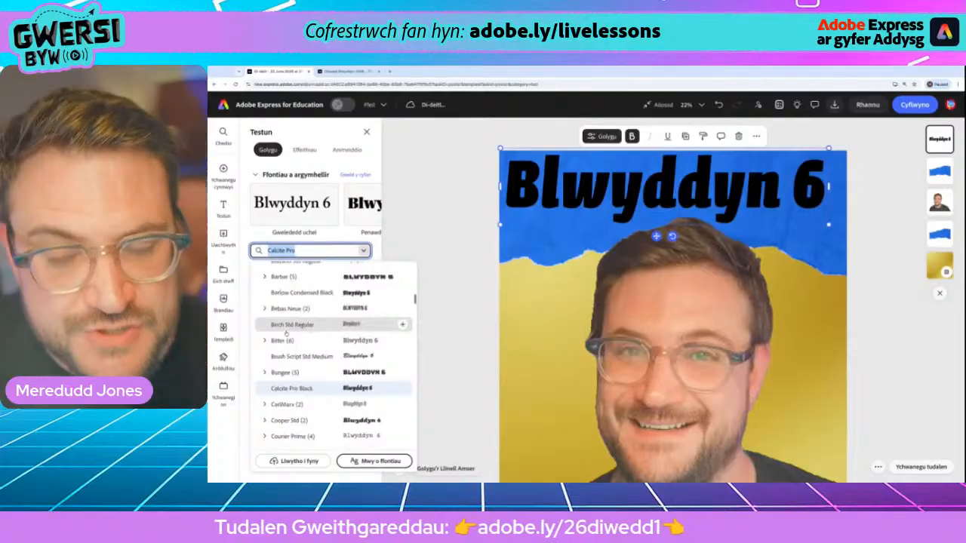
scroll(299, 350, down, 5)
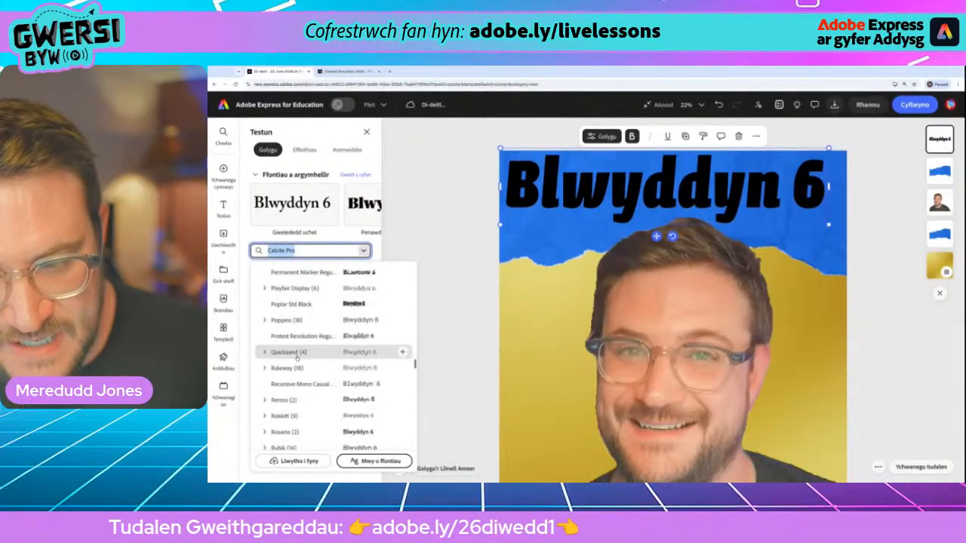
scroll(297, 360, down, 3)
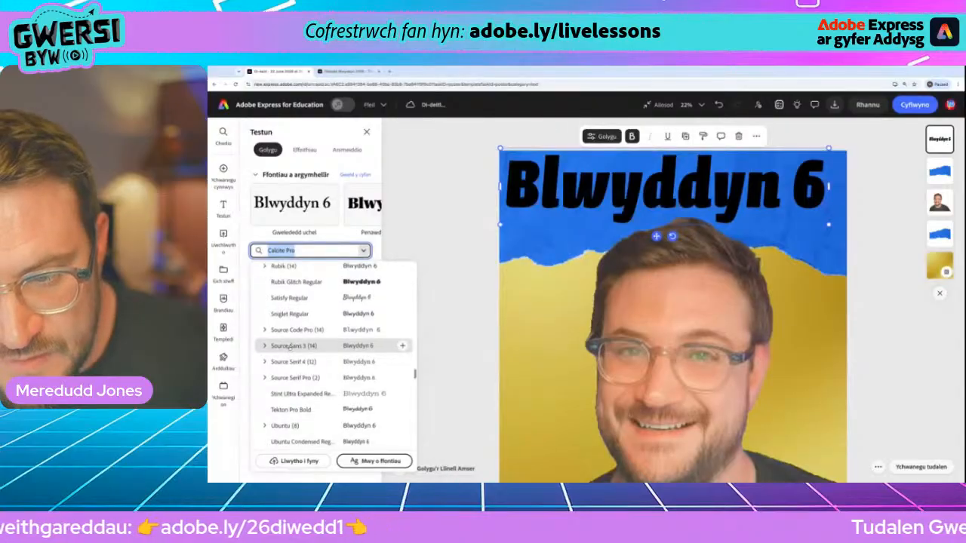
click(296, 283)
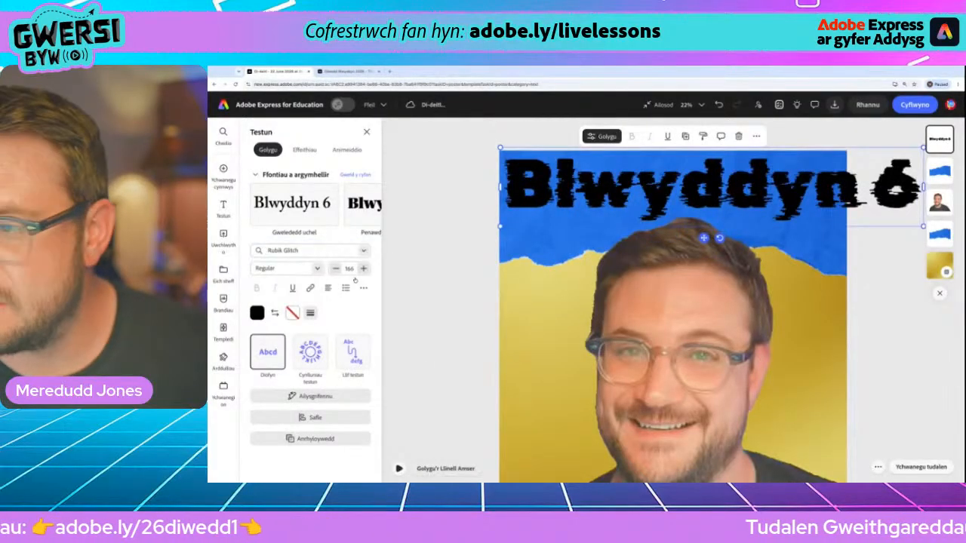
- Try the pigmo 00 font on the "Blwyddyn 6" title
click(365, 251)
scroll(334, 340, down, 5)
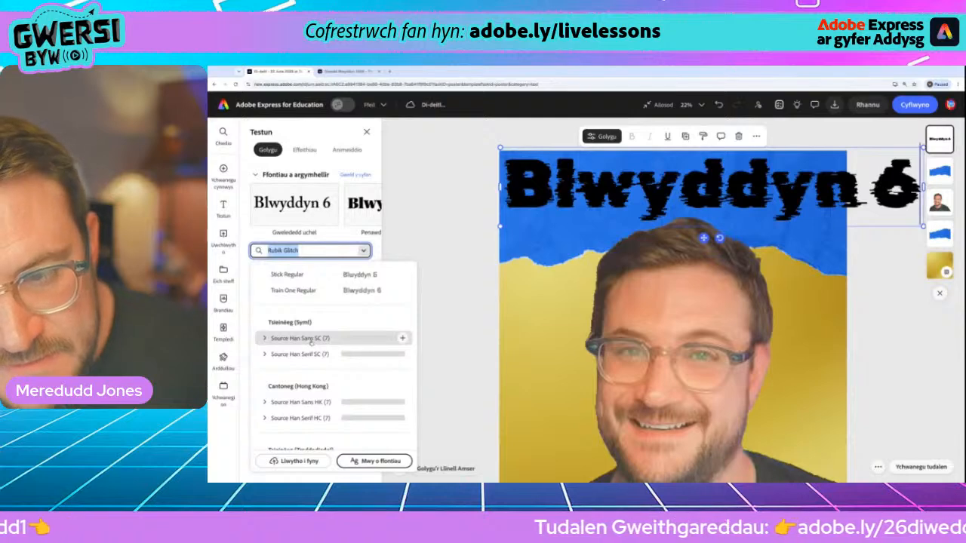
scroll(334, 344, up, 1)
scroll(294, 332, up, 3)
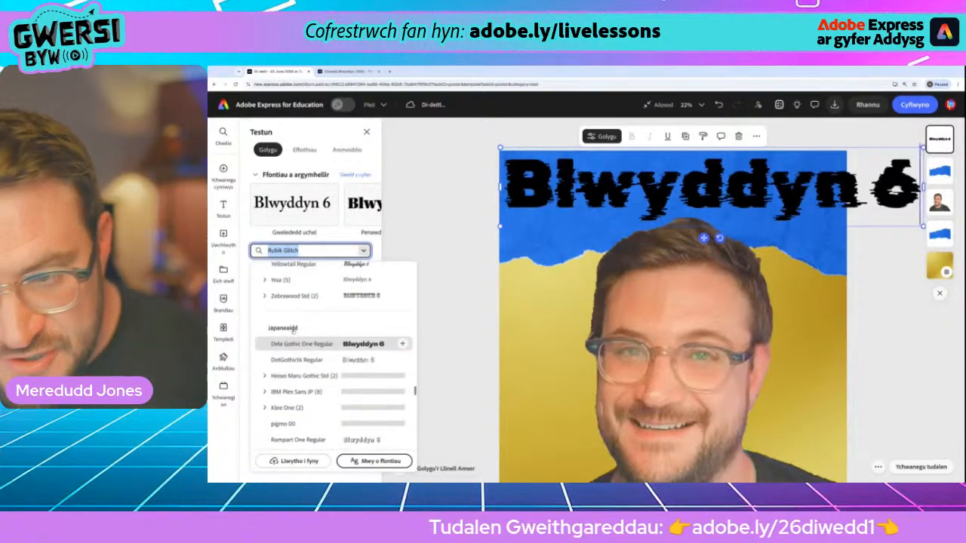
scroll(302, 332, down, 2)
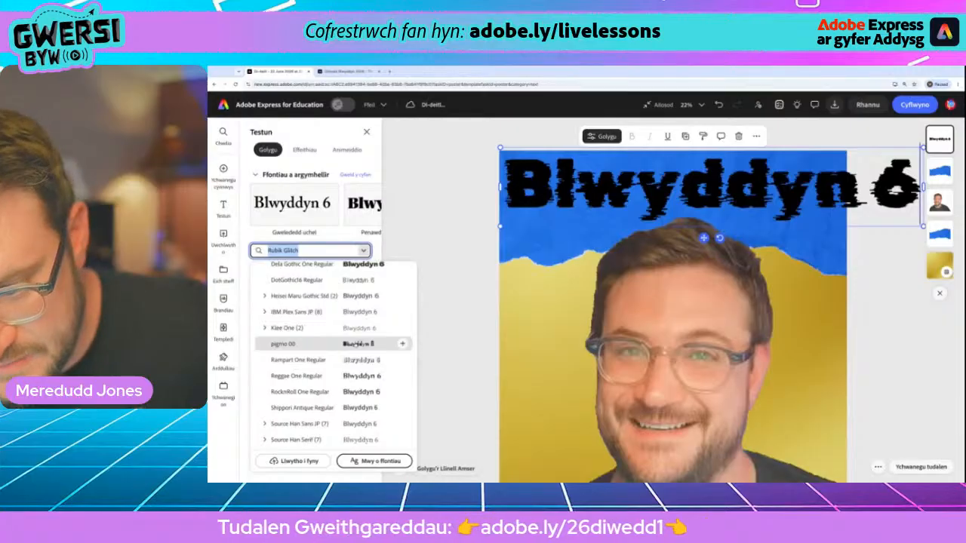
click(302, 343)
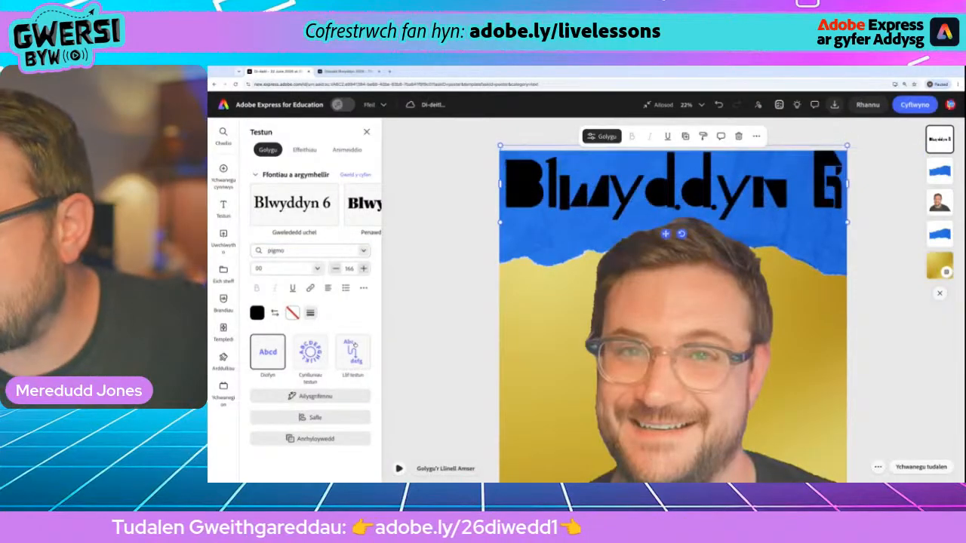
- Switch the title's pigmo font to the 01 style
click(365, 251)
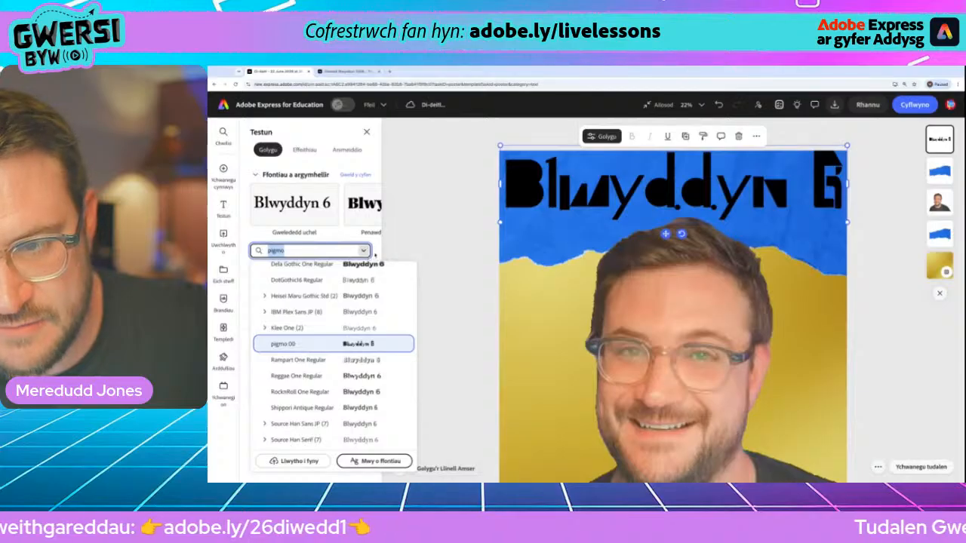
click(367, 252)
click(316, 270)
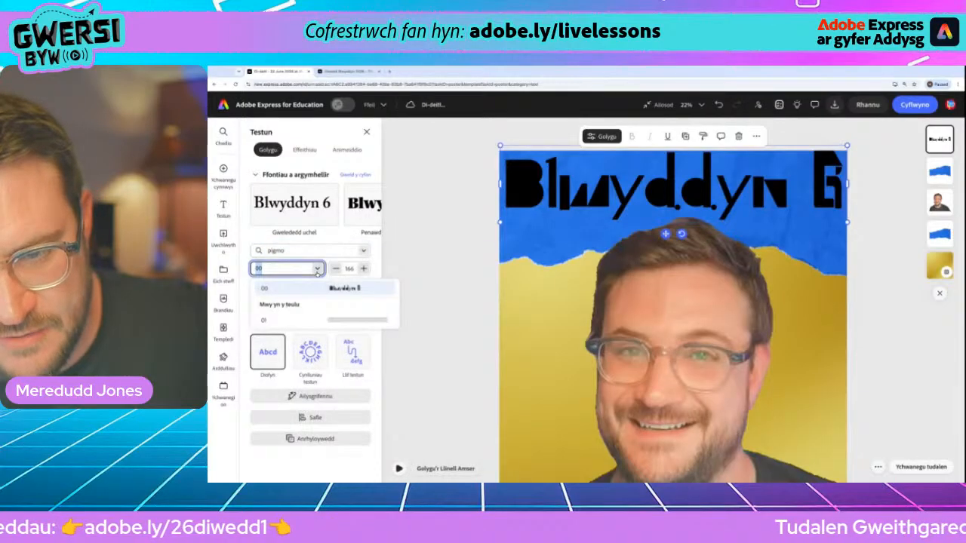
click(289, 320)
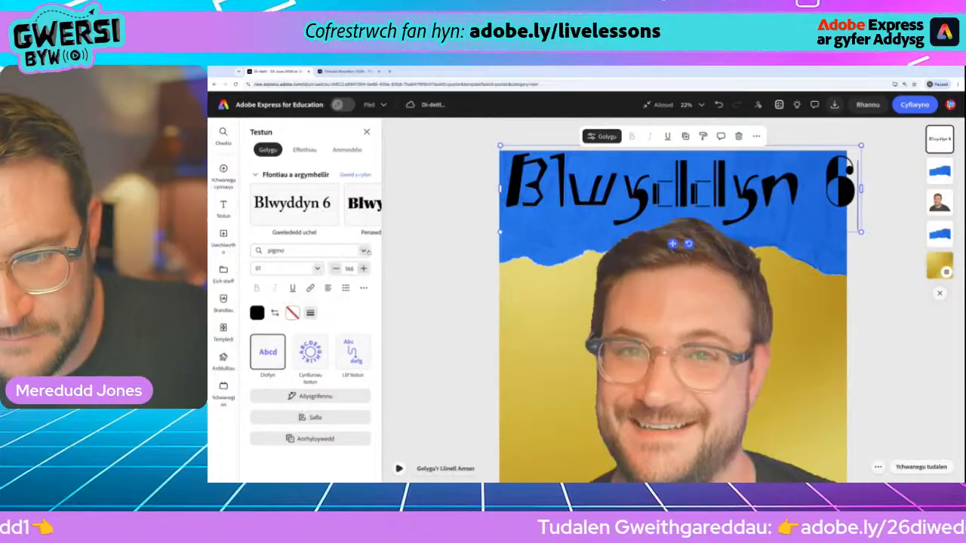
- Change the font of the "Blwyddyn 6" title to Gajraj One Regular from the Devanagari fonts
click(302, 250)
scroll(339, 368, down, 10)
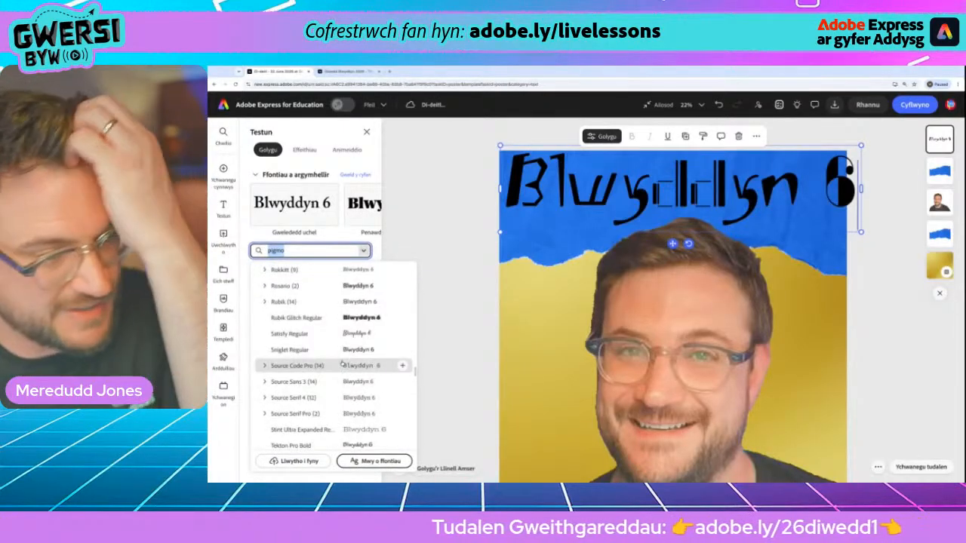
scroll(342, 365, down, 10)
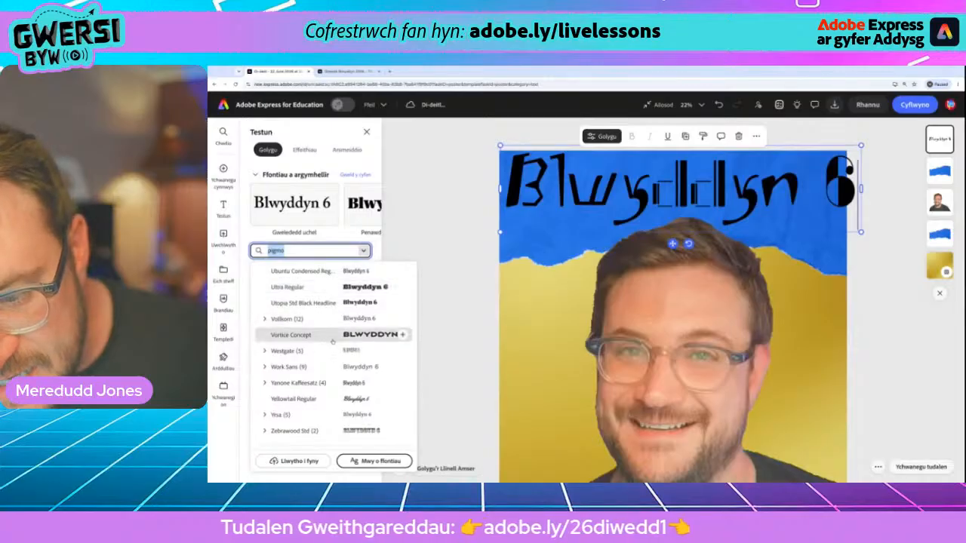
scroll(335, 347, down, 3)
scroll(335, 387, down, 3)
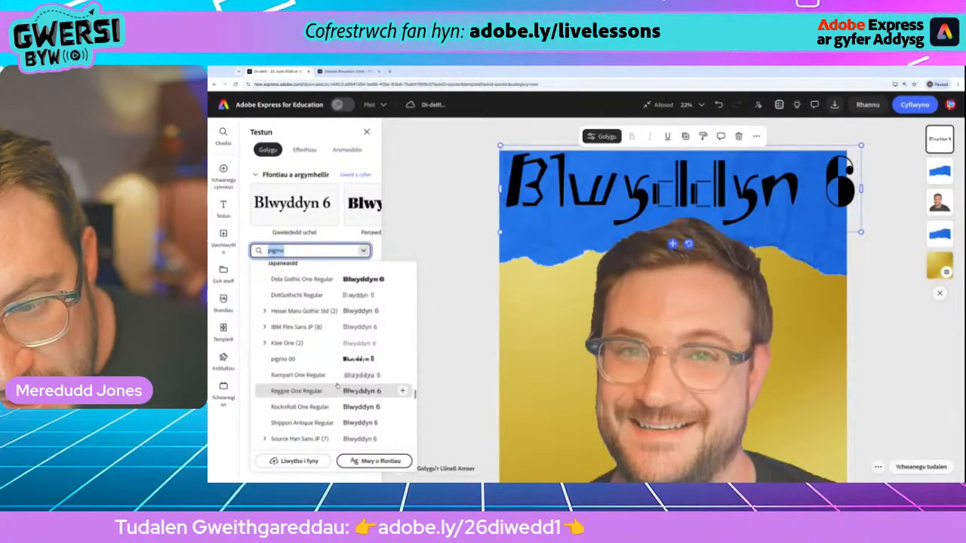
scroll(332, 398, down, 5)
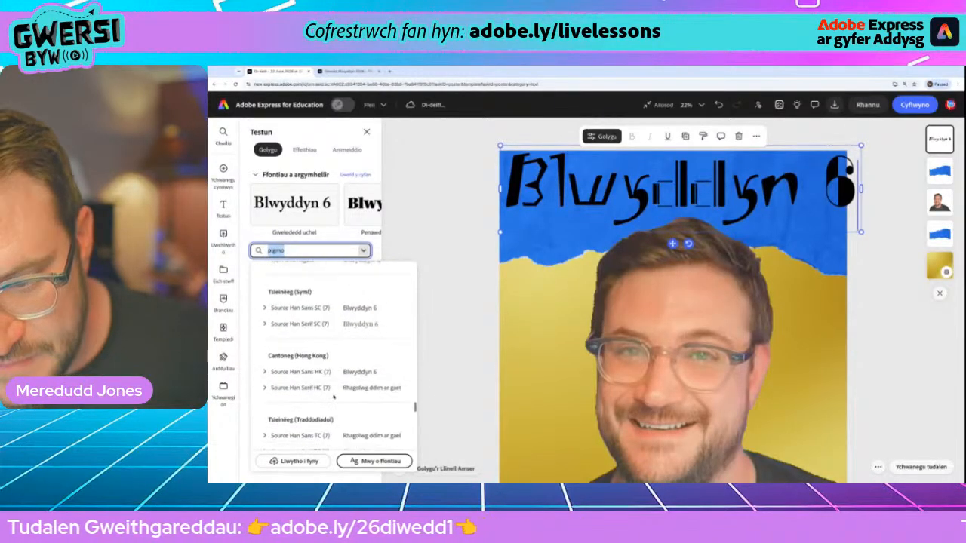
scroll(334, 396, down, 3)
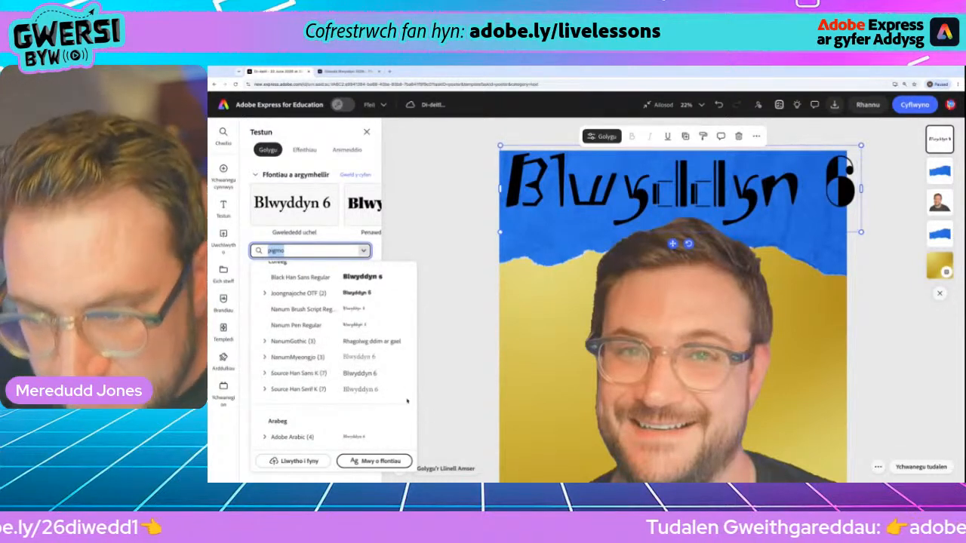
scroll(295, 346, down, 3)
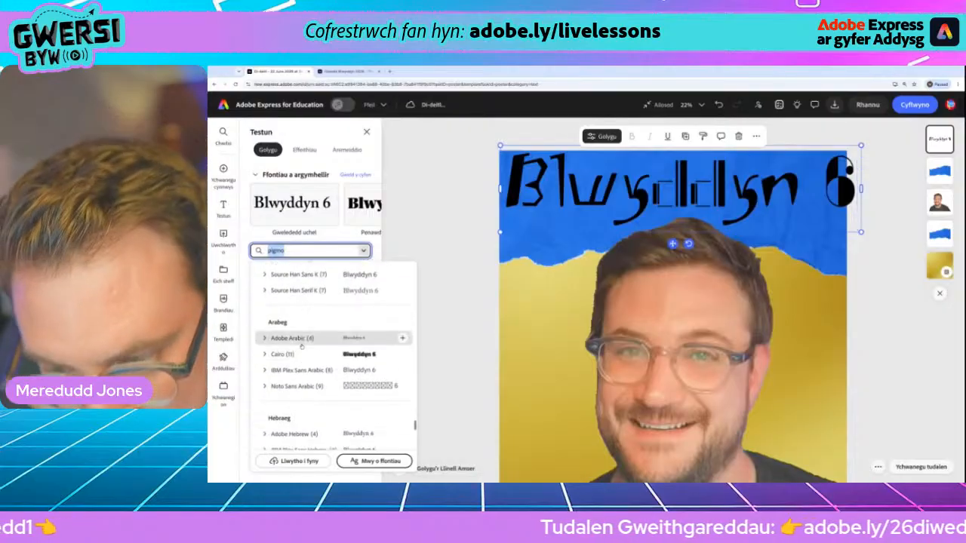
scroll(309, 353, down, 4)
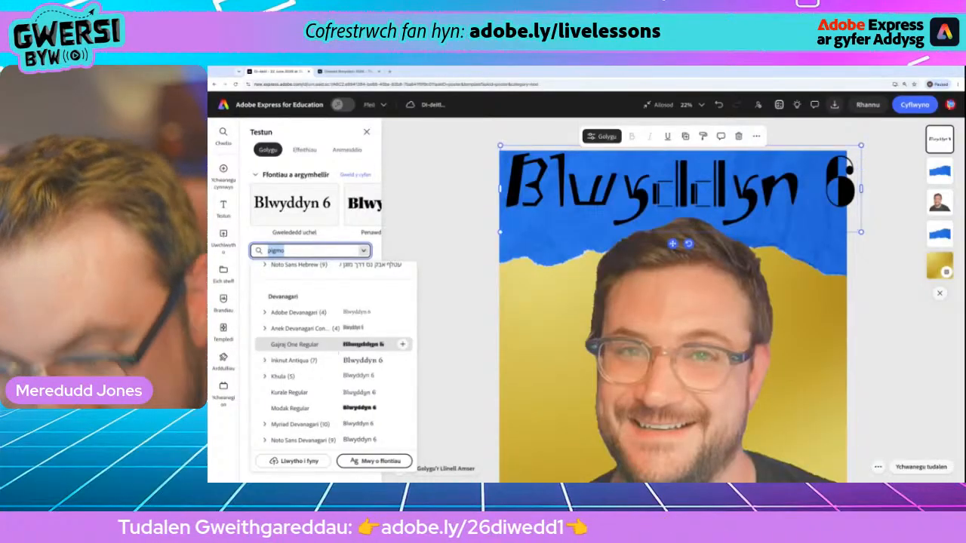
click(341, 349)
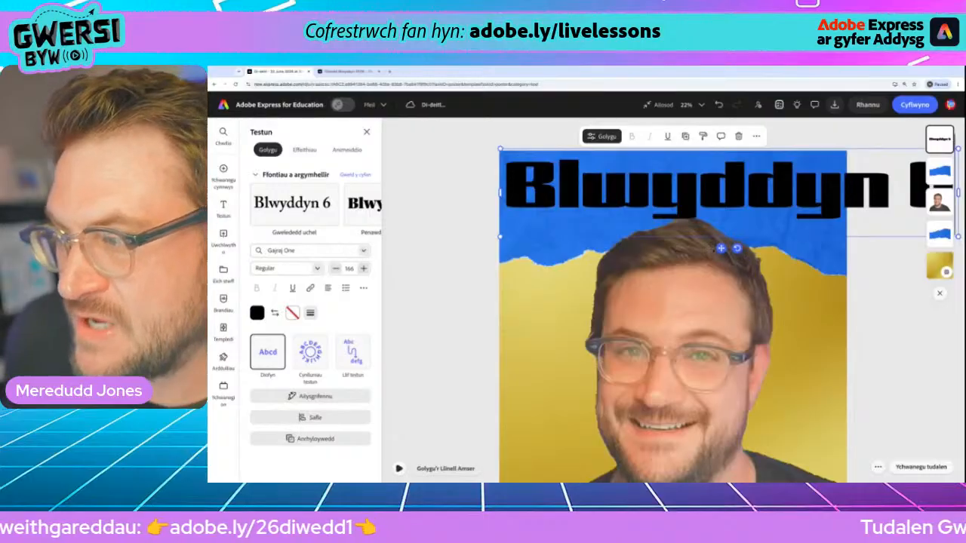
- Shrink the "Blwyddyn 6" title to about size 121, fit it across the upper blue torn paper, and deselect it
drag(724, 193, 637, 194)
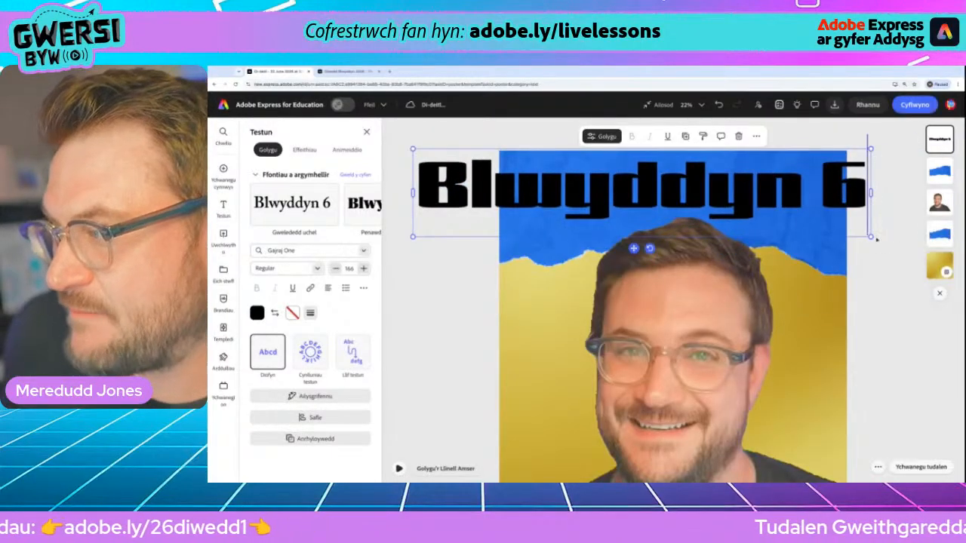
drag(875, 239, 722, 210)
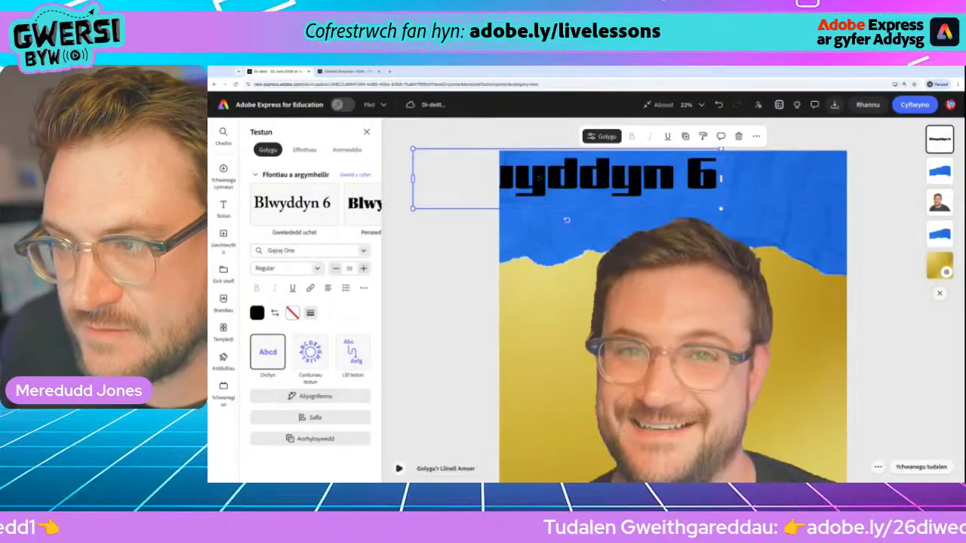
drag(540, 178, 635, 182)
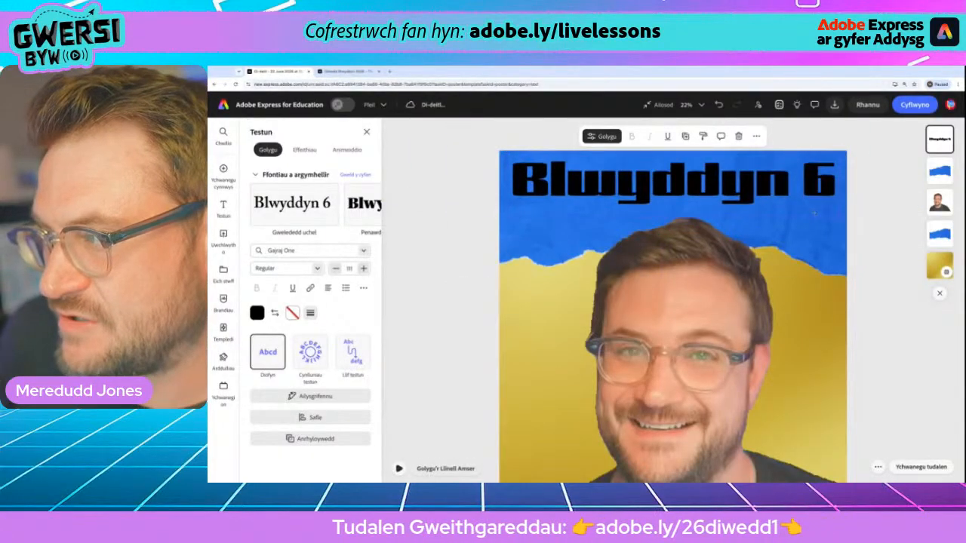
drag(814, 213, 839, 217)
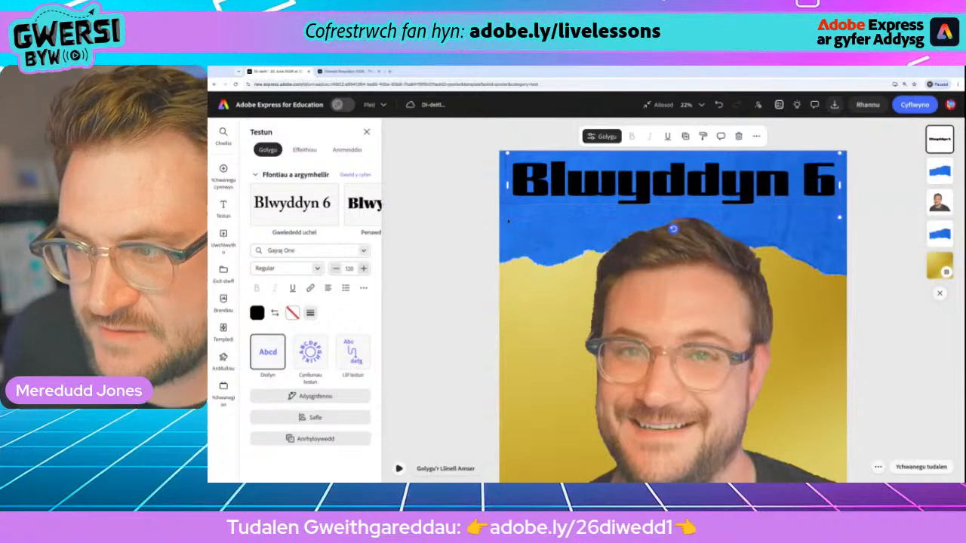
drag(508, 220, 503, 221)
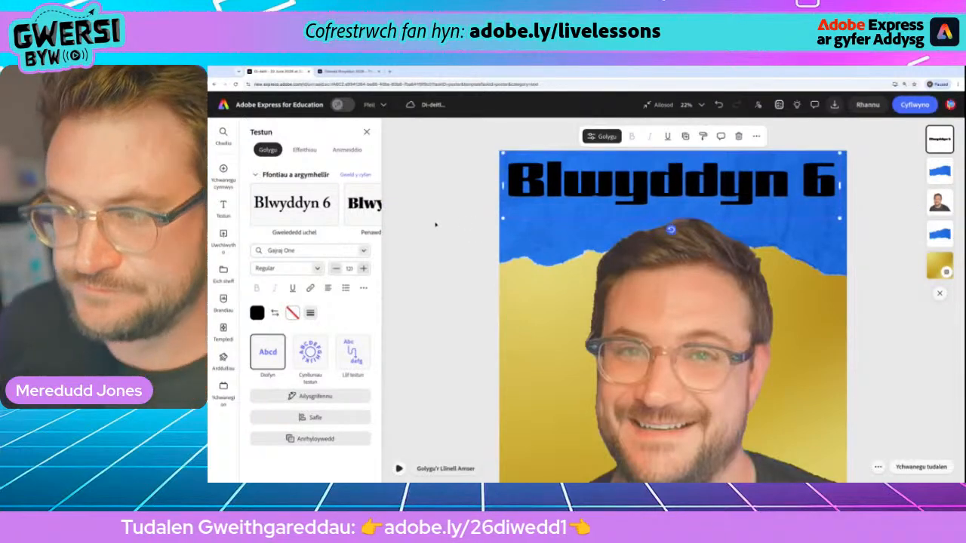
click(435, 224)
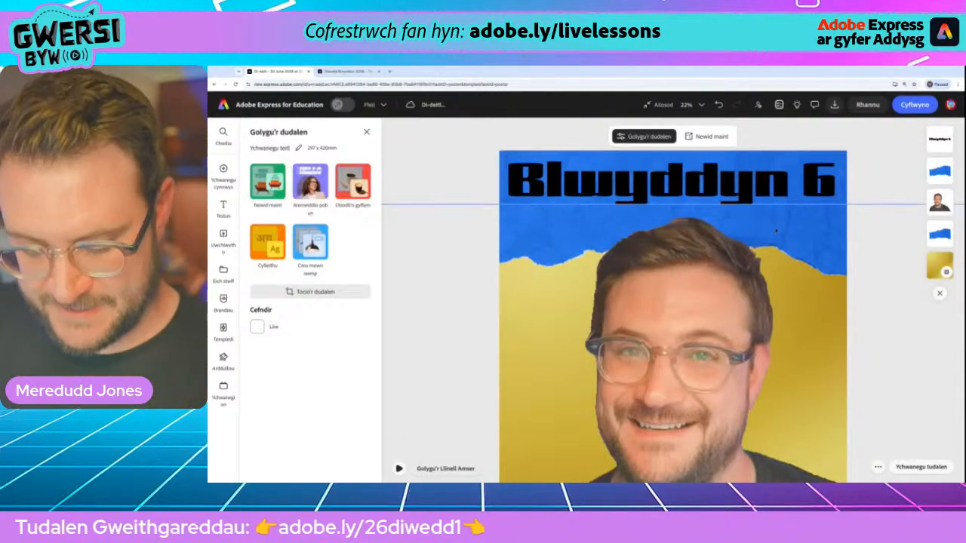
click(635, 217)
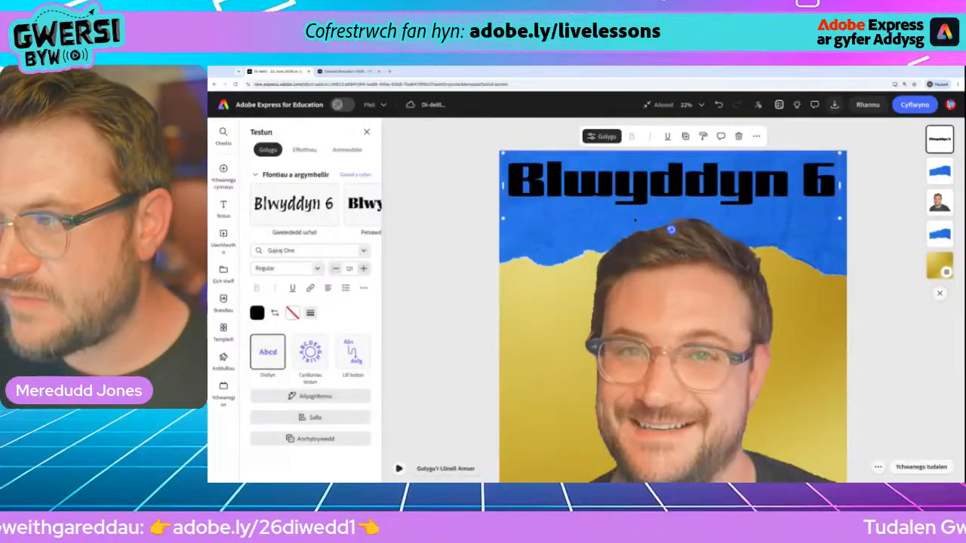
click(458, 197)
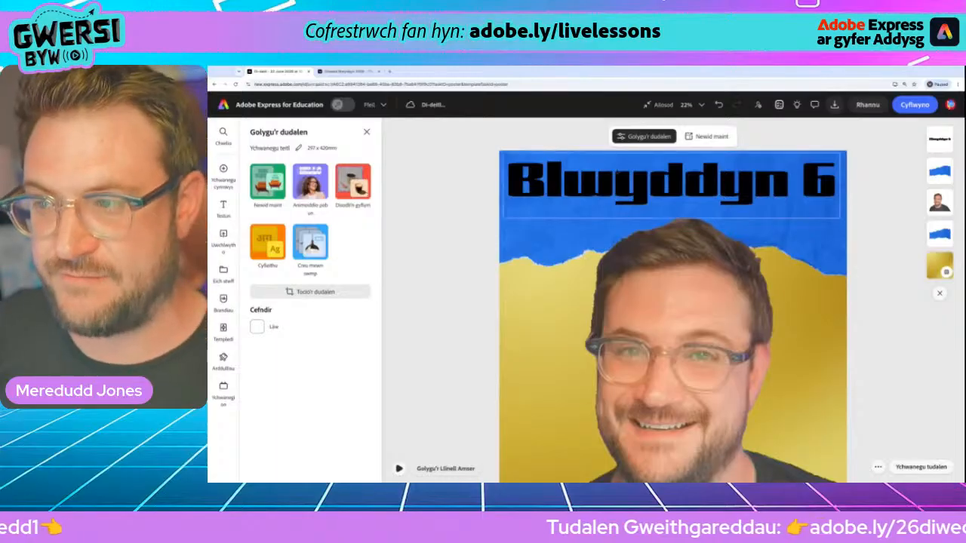
- Duplicate the "Blwyddyn 6" title, shrink the copy to about size 68 and place it just below the original's left end
click(701, 181)
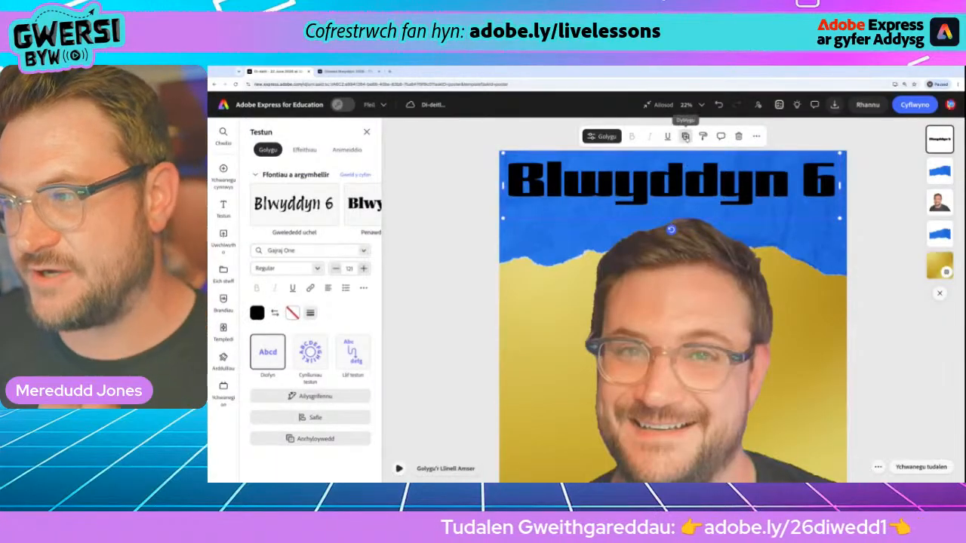
click(685, 136)
drag(843, 157, 700, 183)
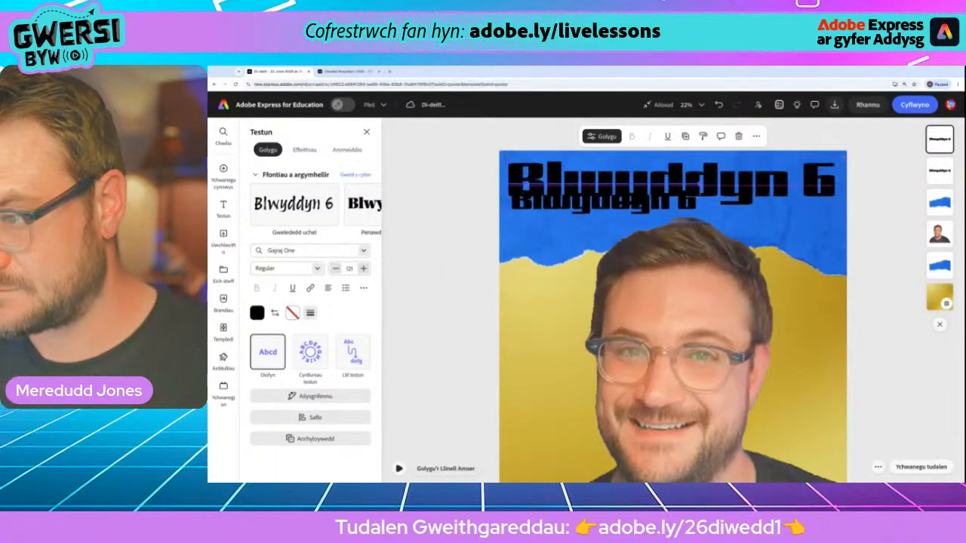
drag(583, 201, 570, 220)
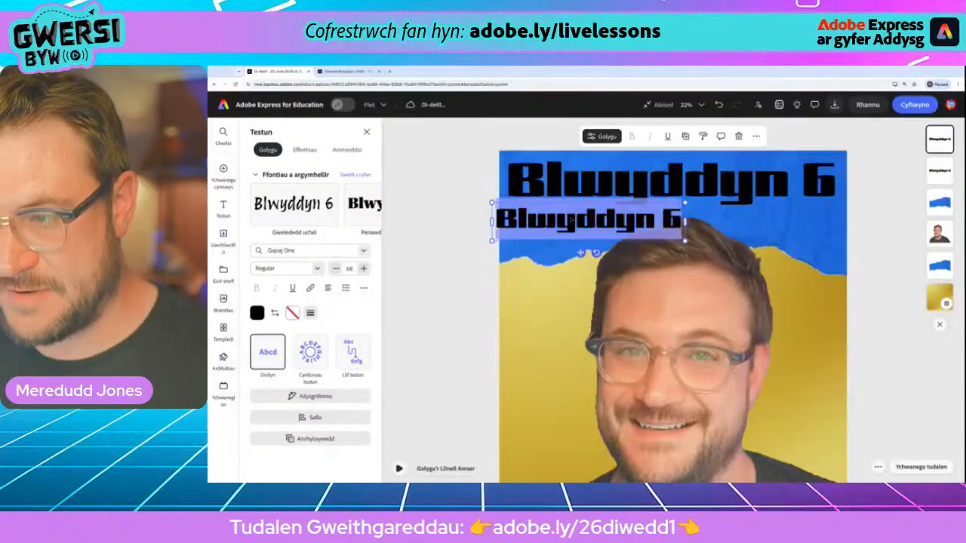
- Replace the duplicated title's text with "Rhifyn Arbennig:" on one line and "Diwedd y Flwyddyn!" on the line below
text(Rhif)
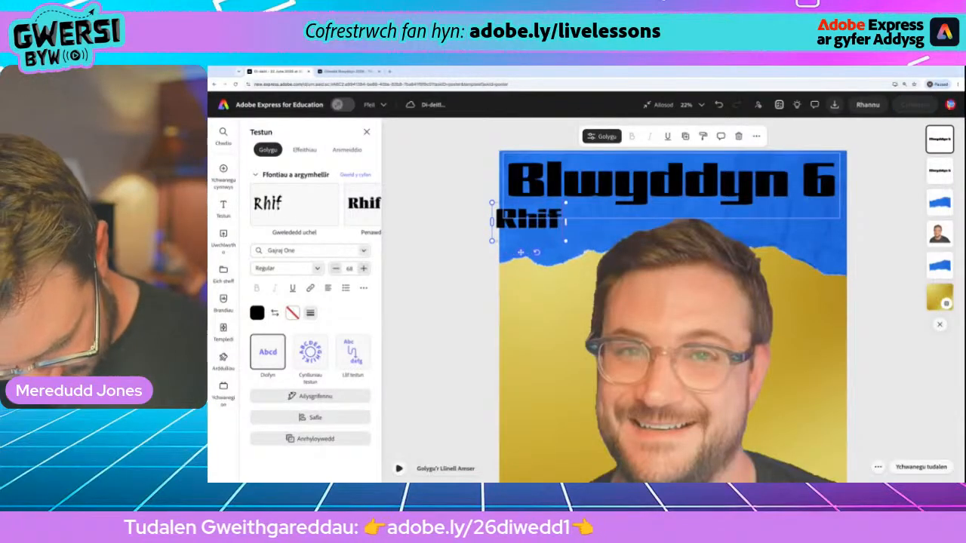
text(yn Arb)
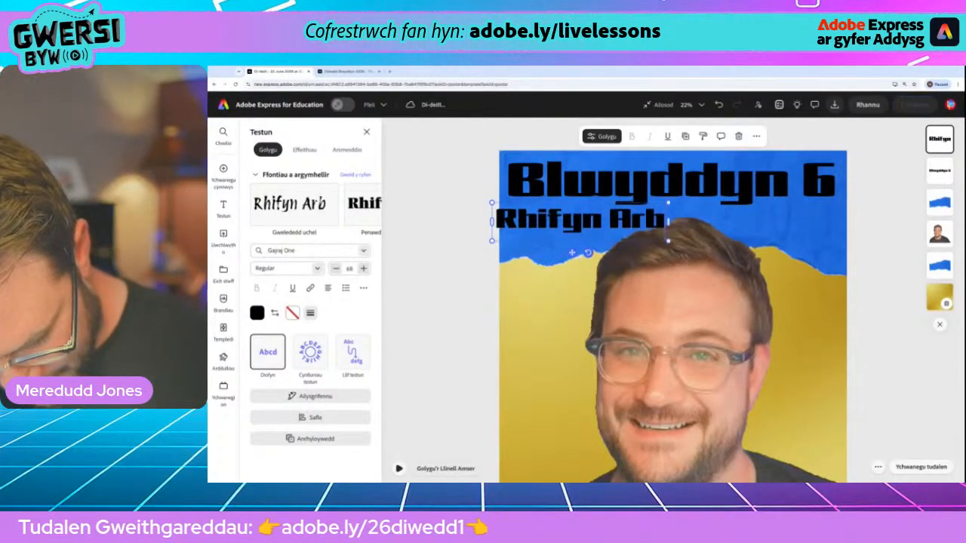
text(ennig)
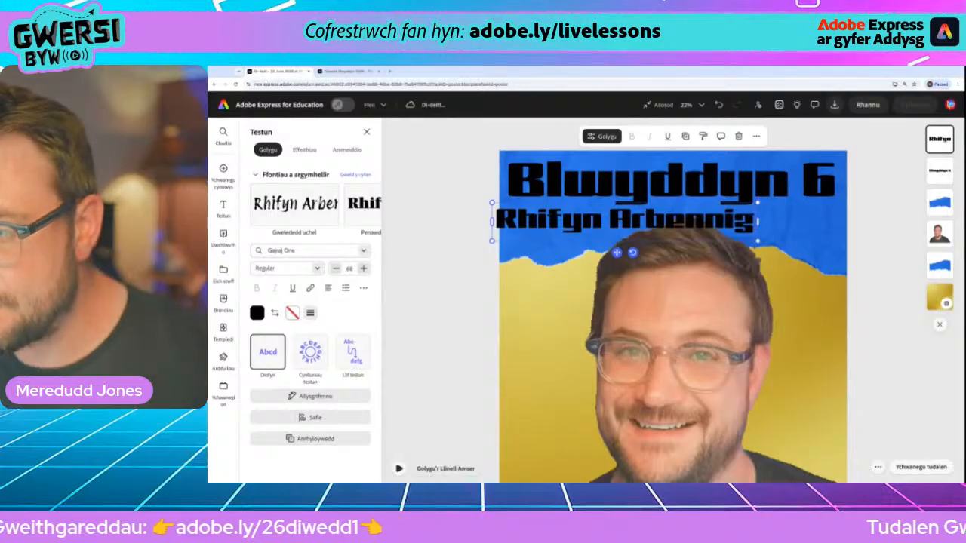
text(:)
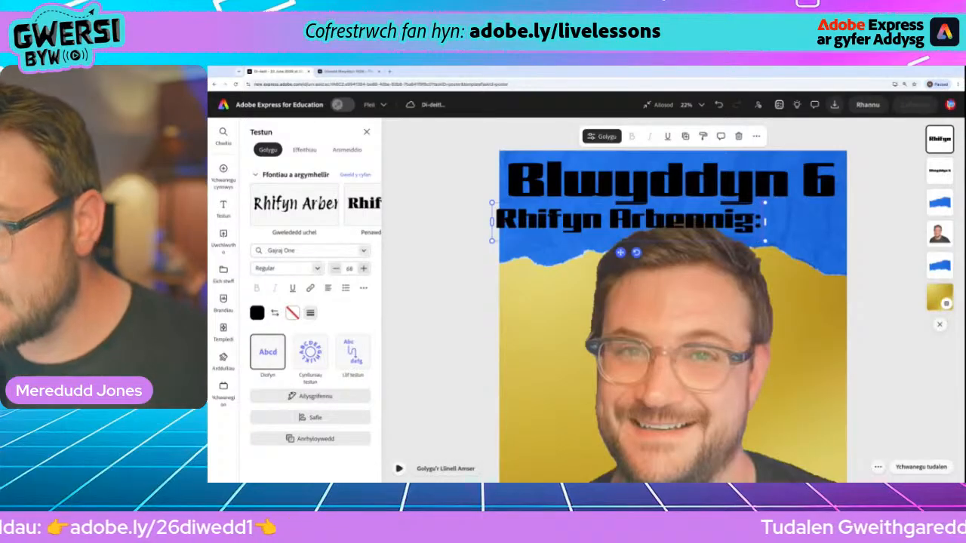
key(Return)
text(Diwed)
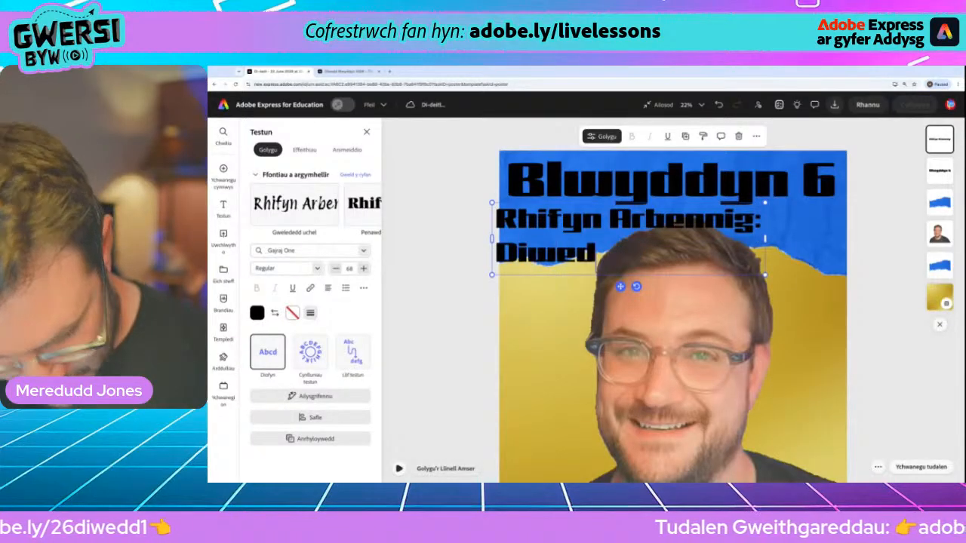
text(d)
text( y F)
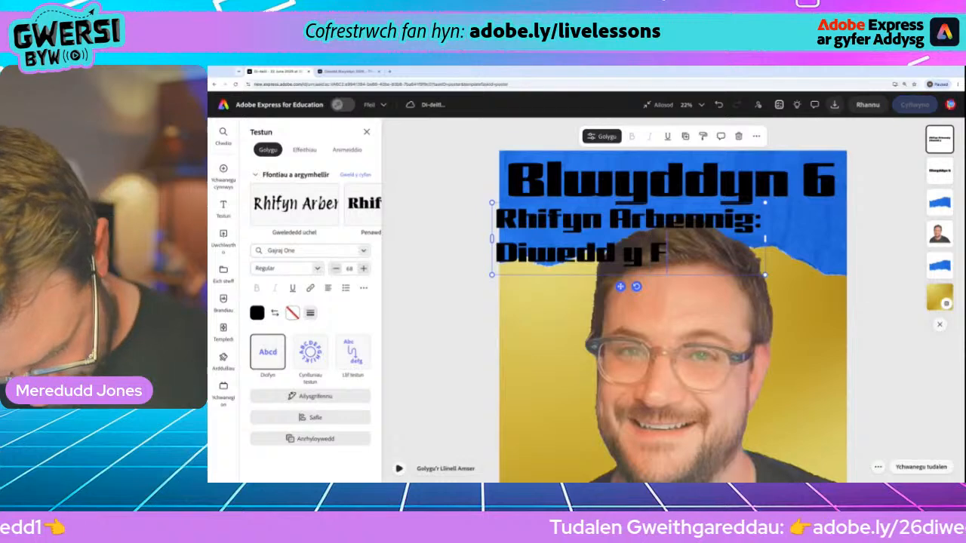
text(lwyddyn!)
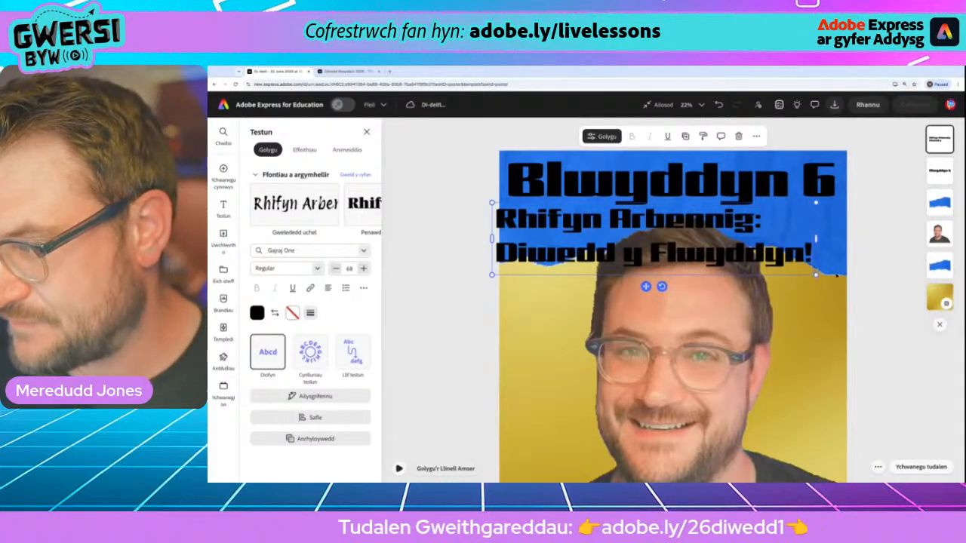
- Shrink the "Rhifyn Arbennig: Diwedd y Flwyddyn!" subtitle to about size 27 and tuck it just under the title's left end
drag(815, 273, 654, 240)
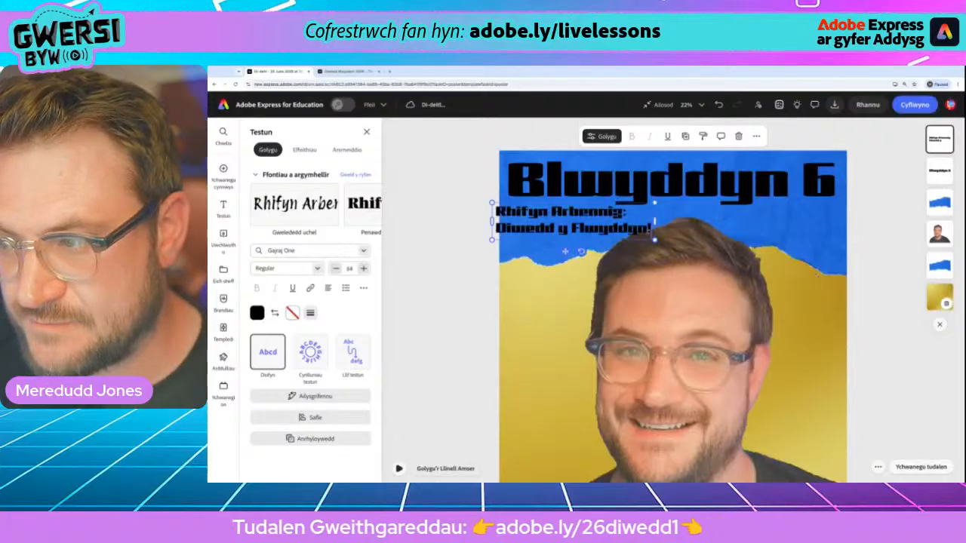
drag(655, 221, 620, 233)
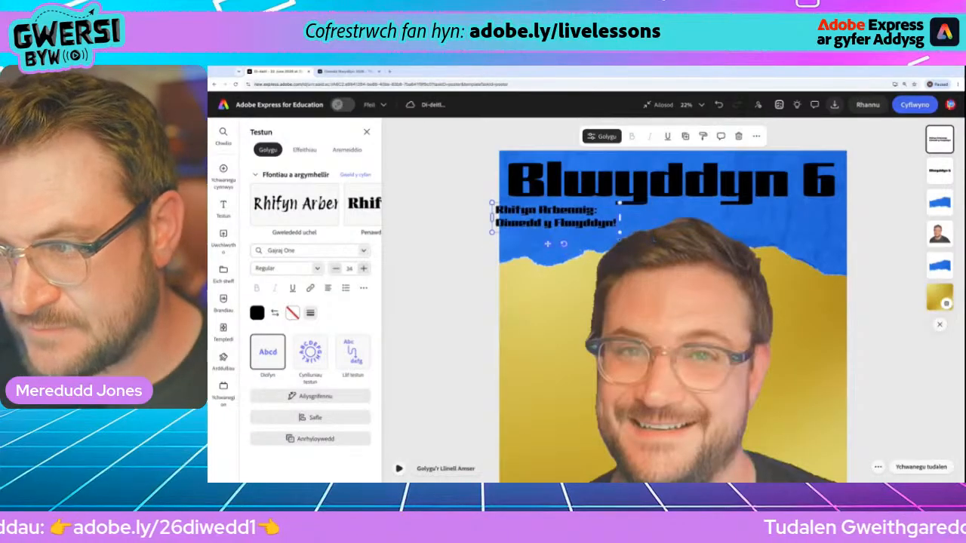
mouse_move(547, 244)
mouse_down()
mouse_move(760, 250)
mouse_move(770, 239)
mouse_move(763, 247)
mouse_move(549, 240)
mouse_move(559, 238)
mouse_up()
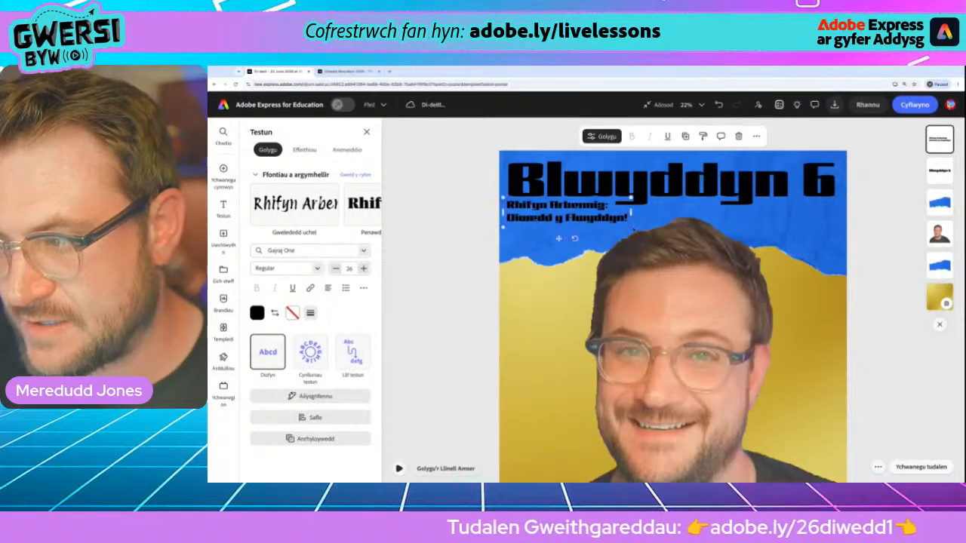
mouse_move(632, 227)
mouse_down()
mouse_move(646, 231)
mouse_move(637, 228)
mouse_up()
drag(561, 240, 561, 238)
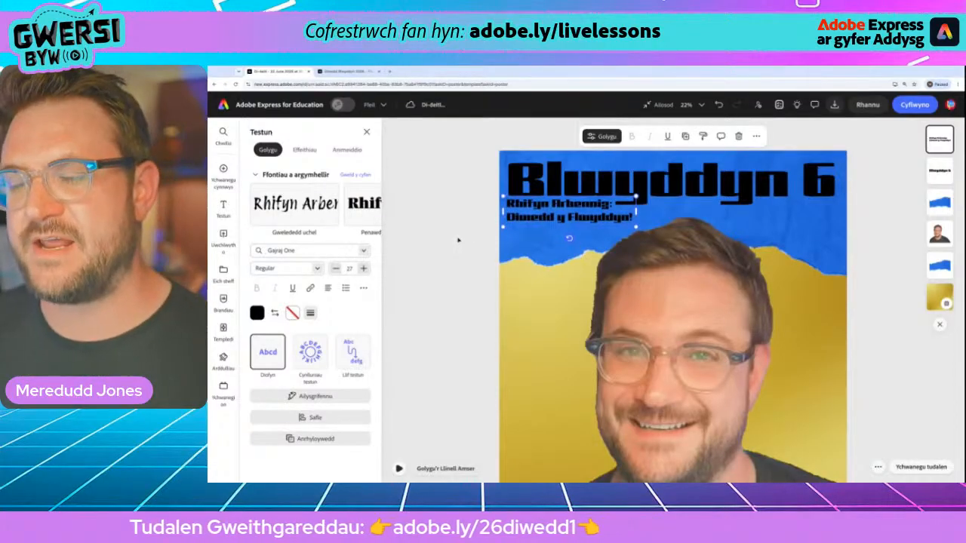
- Try white, green, bright yellow and orange on the "Blwyddyn 6" title, settle on golden yellow, and deselect it
scroll(545, 276, down, 5)
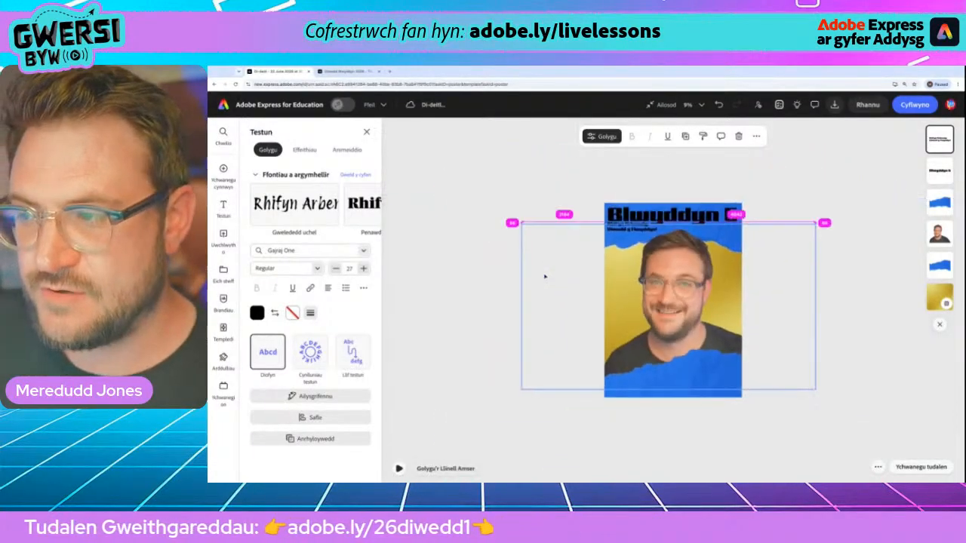
scroll(546, 277, up, 2)
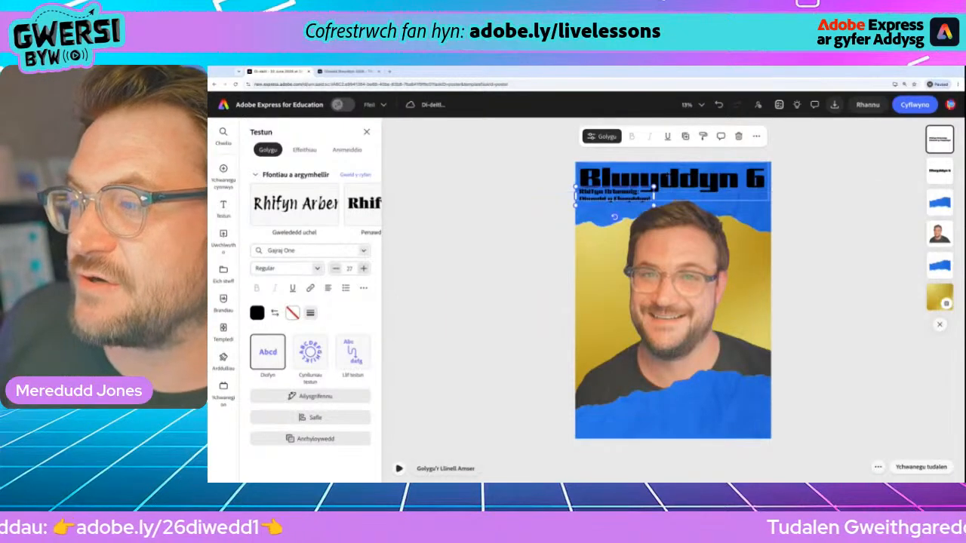
click(673, 183)
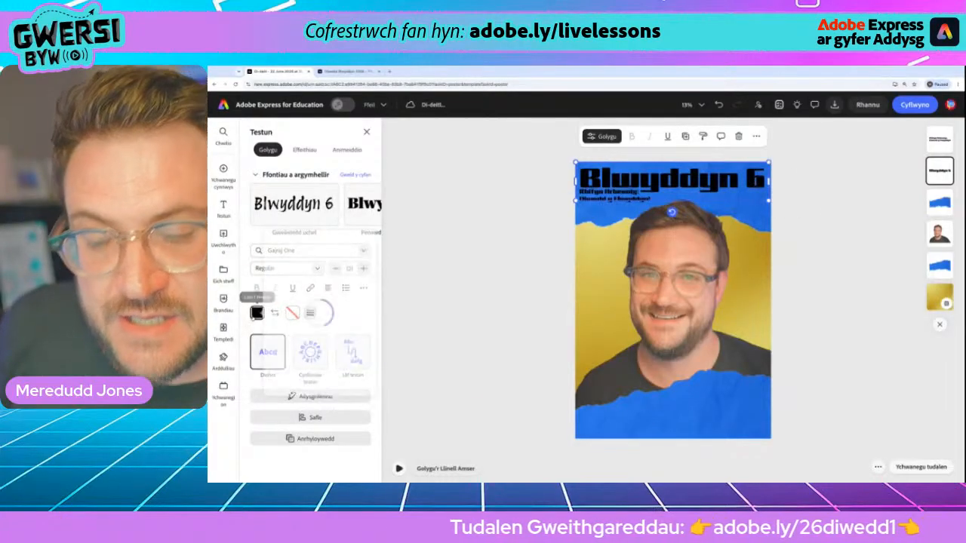
click(257, 312)
click(286, 292)
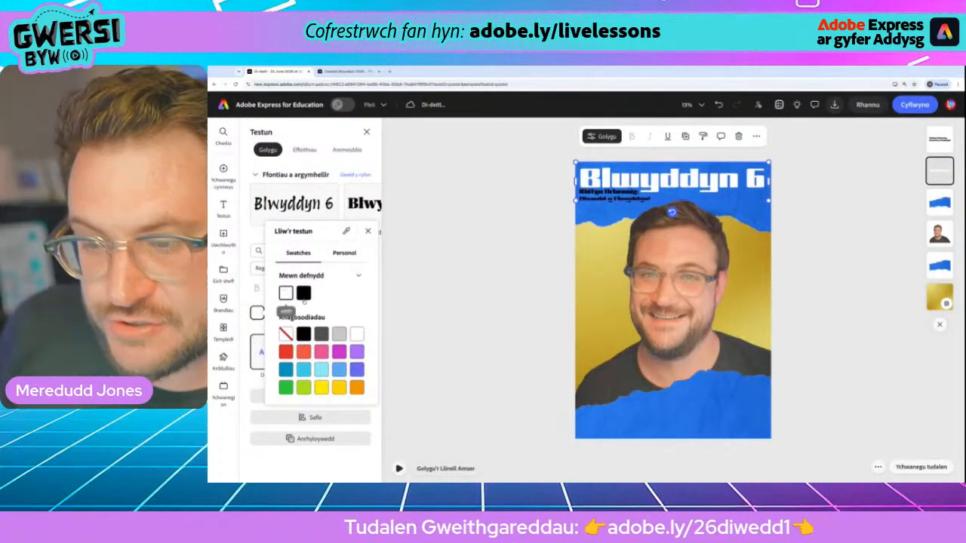
click(286, 353)
click(286, 388)
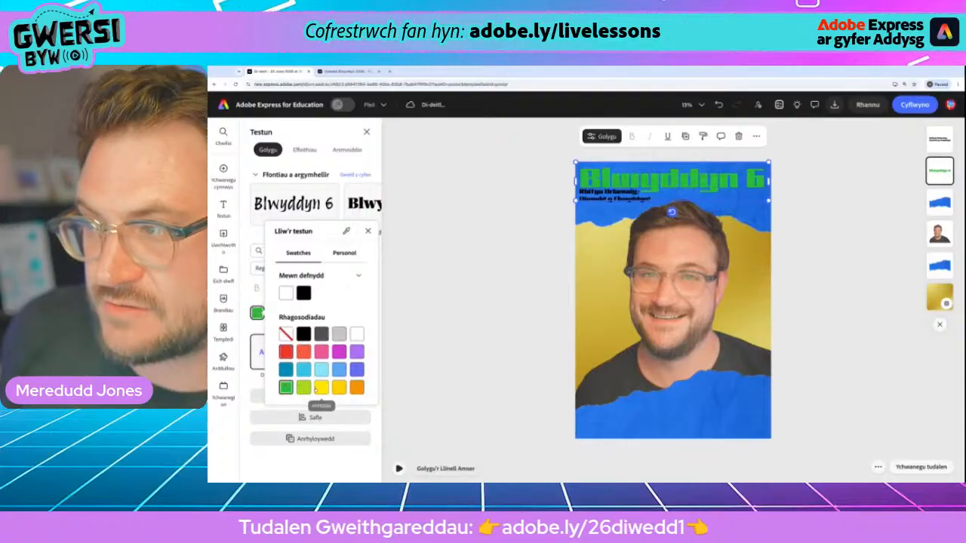
click(321, 388)
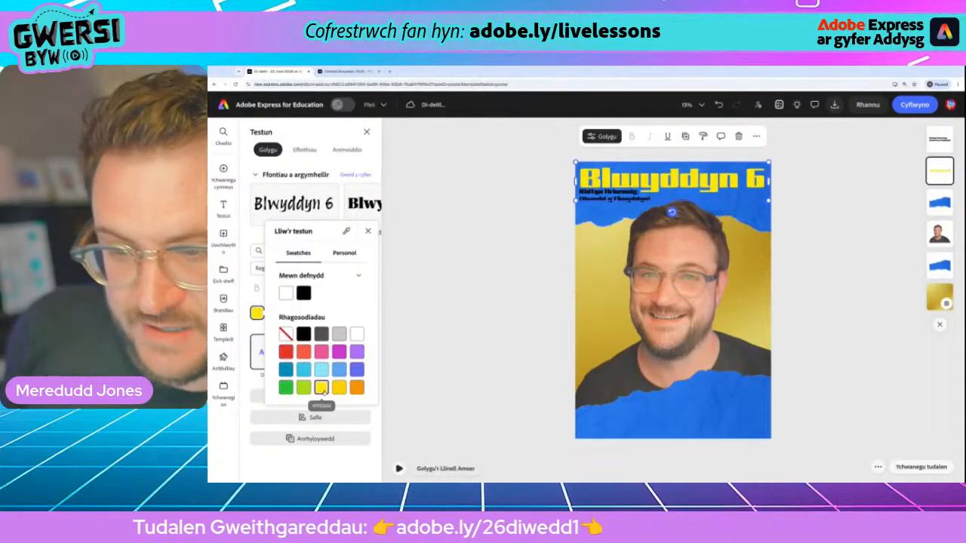
click(356, 387)
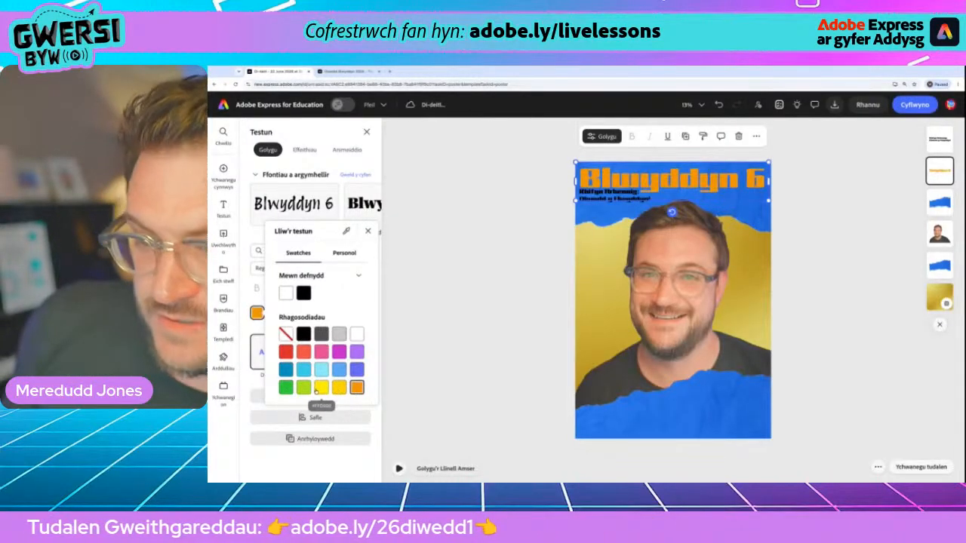
click(338, 387)
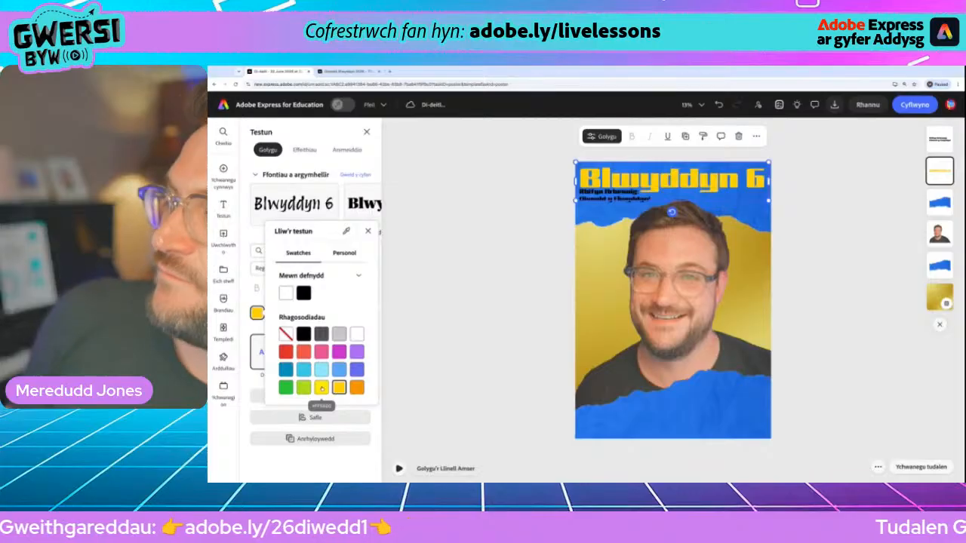
click(509, 256)
- Colour the "Rhifyn Arbennig: Diwedd y Flwyddyn!" subtitle the same golden yellow as the title and deselect it
click(613, 194)
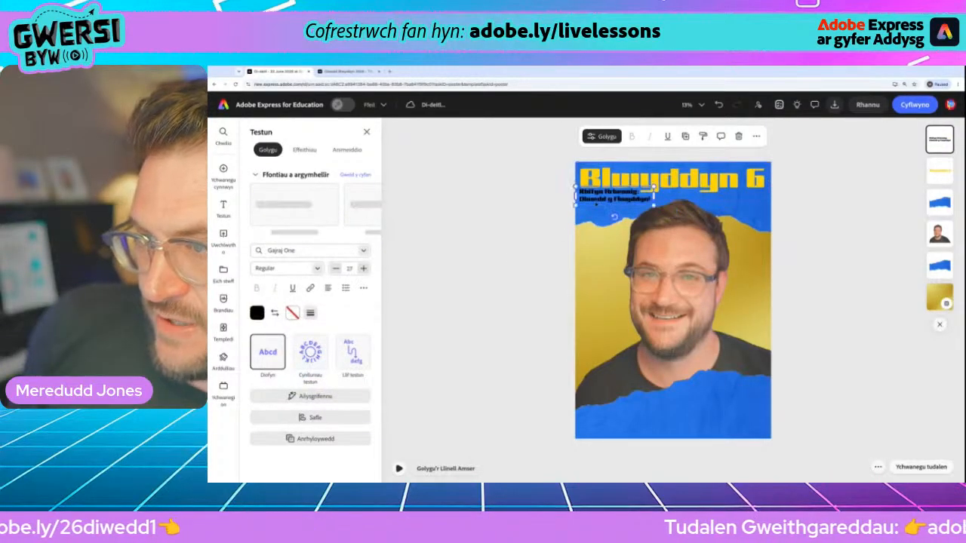
click(257, 312)
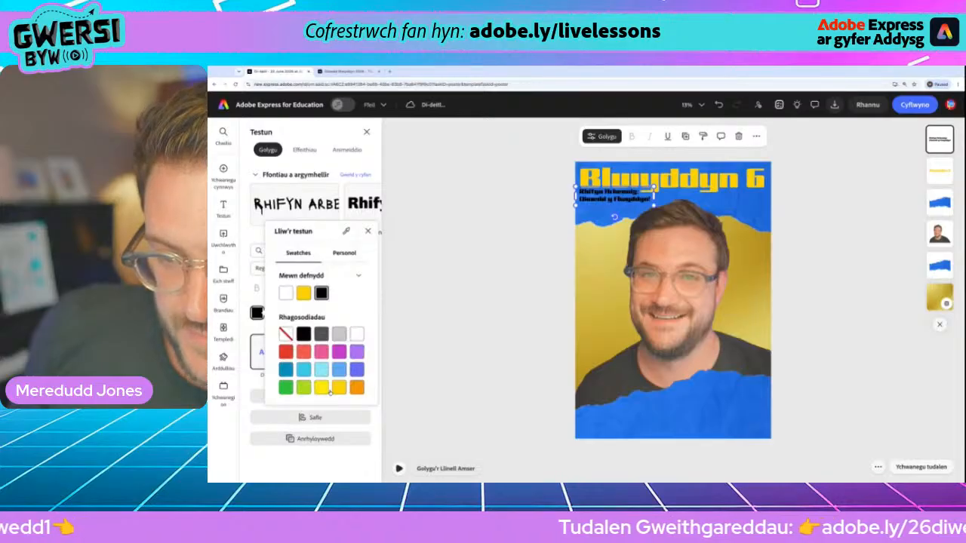
click(475, 338)
click(497, 375)
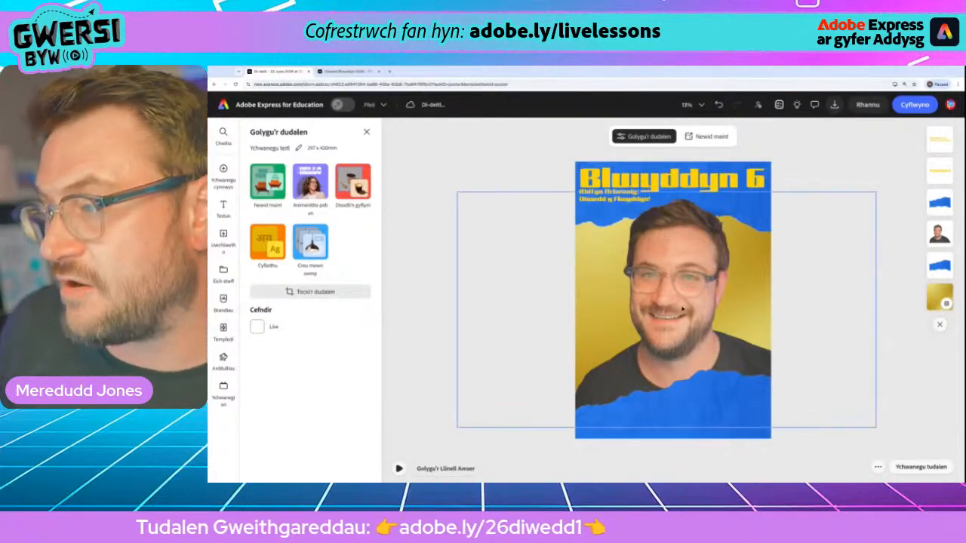
- Move the upper blue torn paper slightly up and to the right, rotating it a few degrees counter-clockwise
click(939, 264)
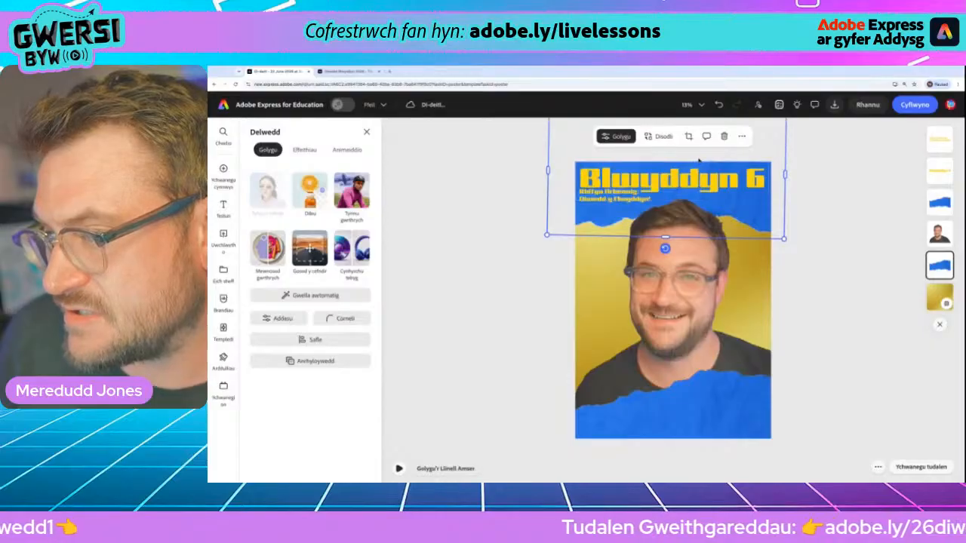
drag(699, 161, 699, 159)
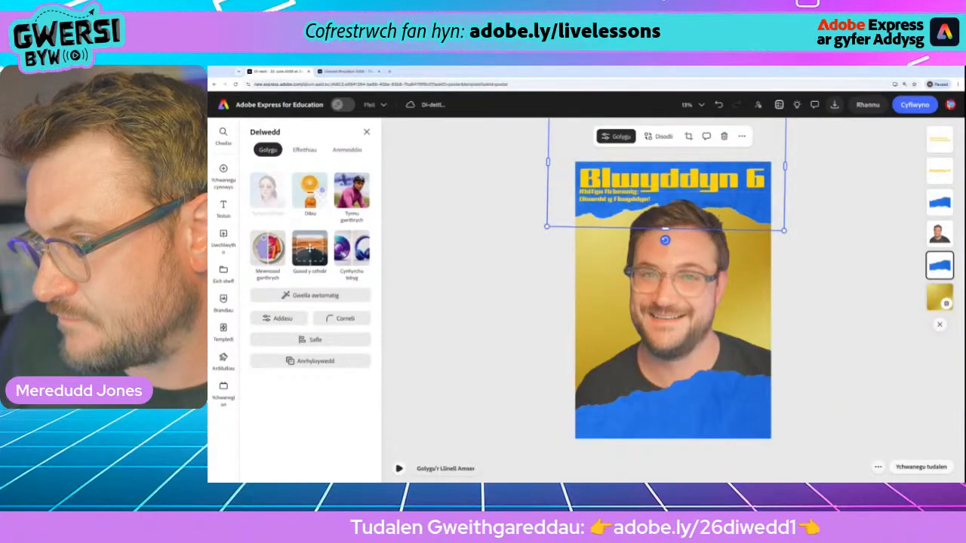
drag(665, 240, 672, 240)
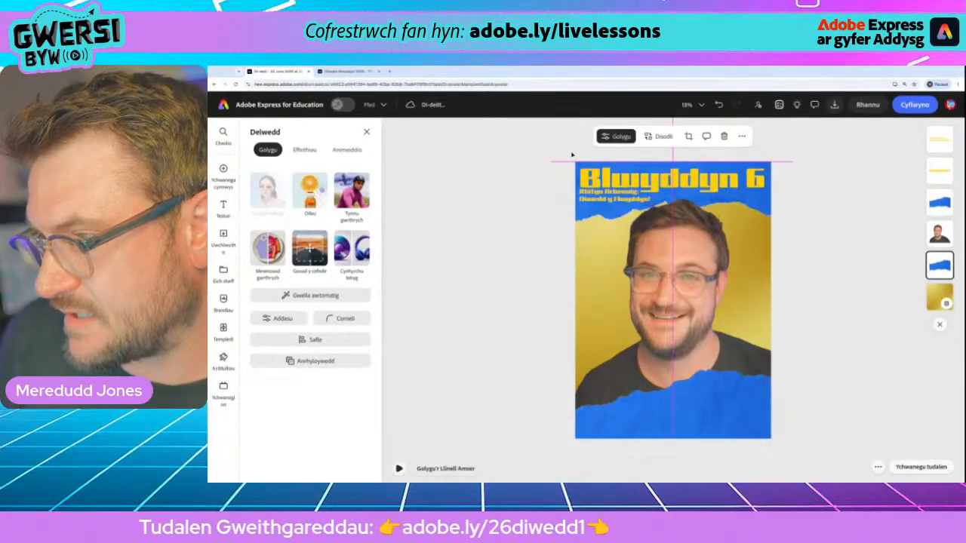
drag(572, 155, 582, 152)
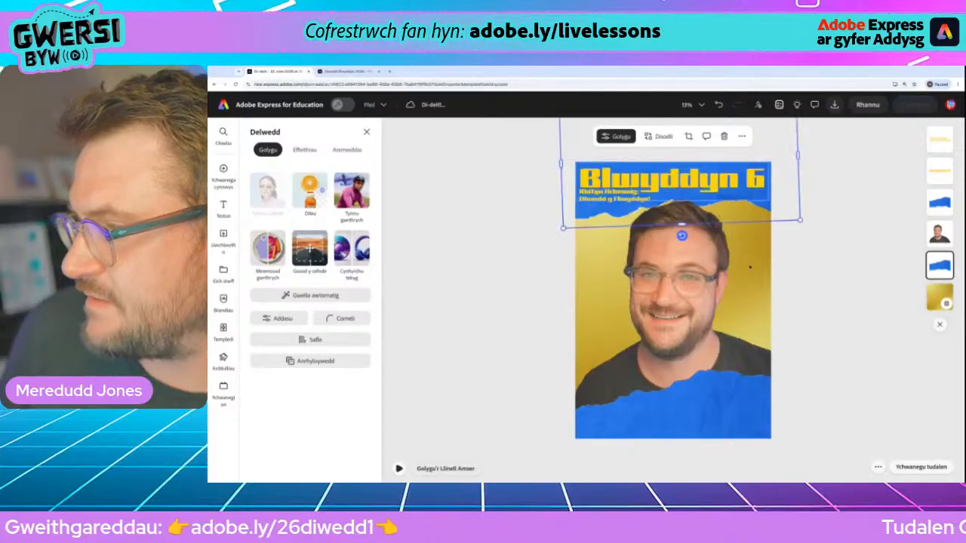
- Enlarge the webcam video cut-out slightly, shift it a little to the left on the cover, and deselect it
click(713, 286)
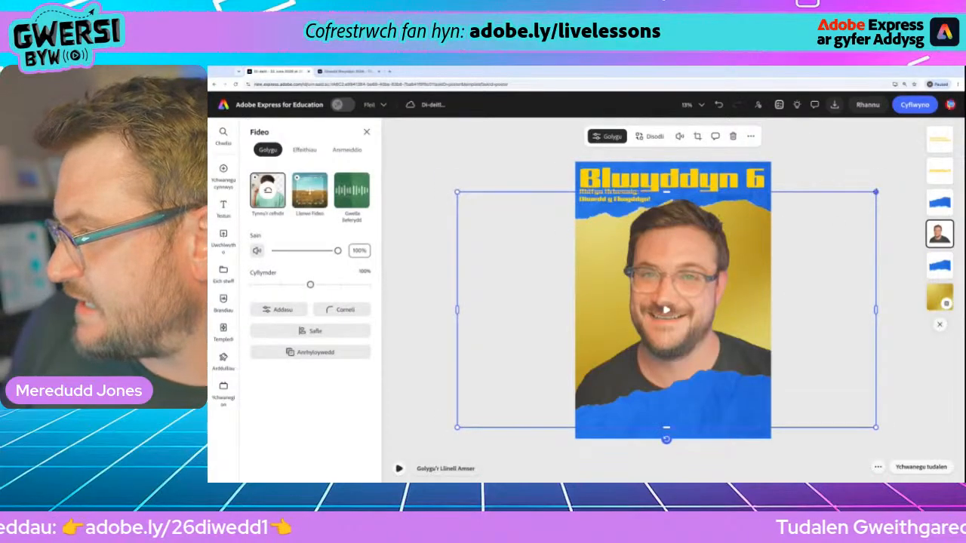
drag(875, 192, 887, 185)
drag(687, 263, 674, 265)
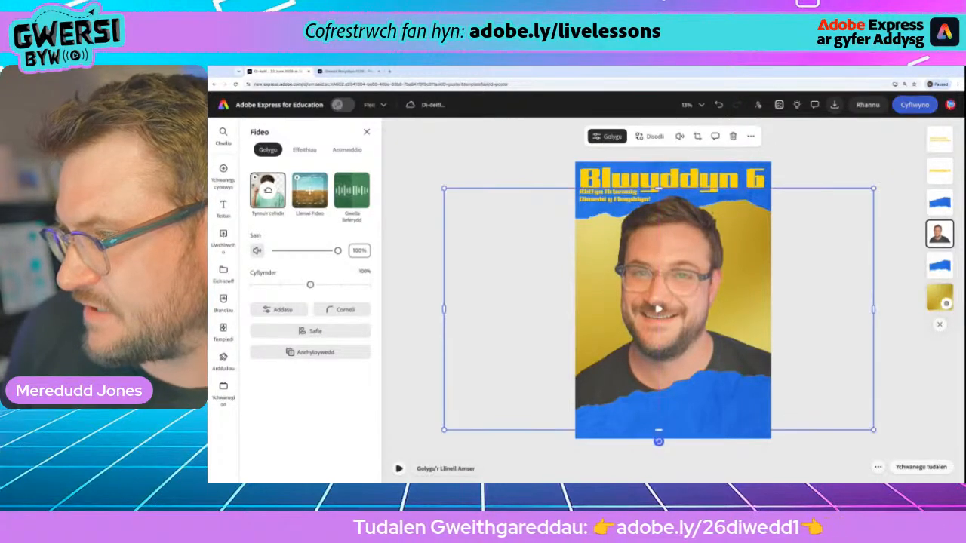
click(515, 159)
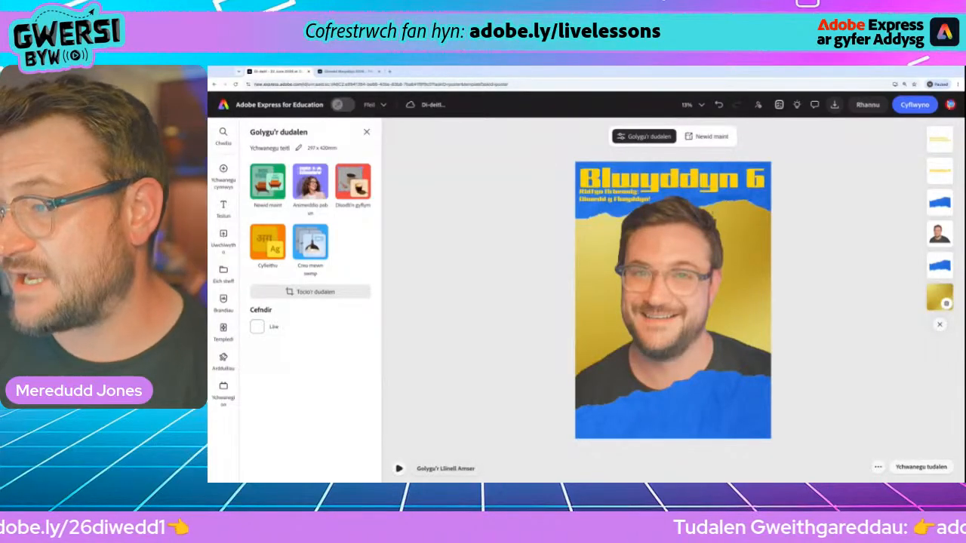
- Try a white outline on the "Blwyddyn 6" title, change it to black, and deselect the title
click(643, 178)
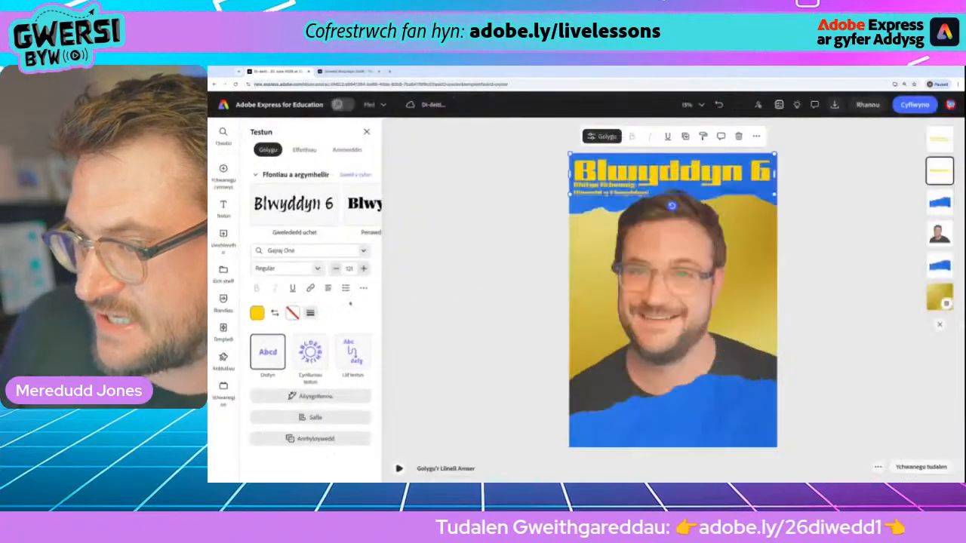
click(292, 312)
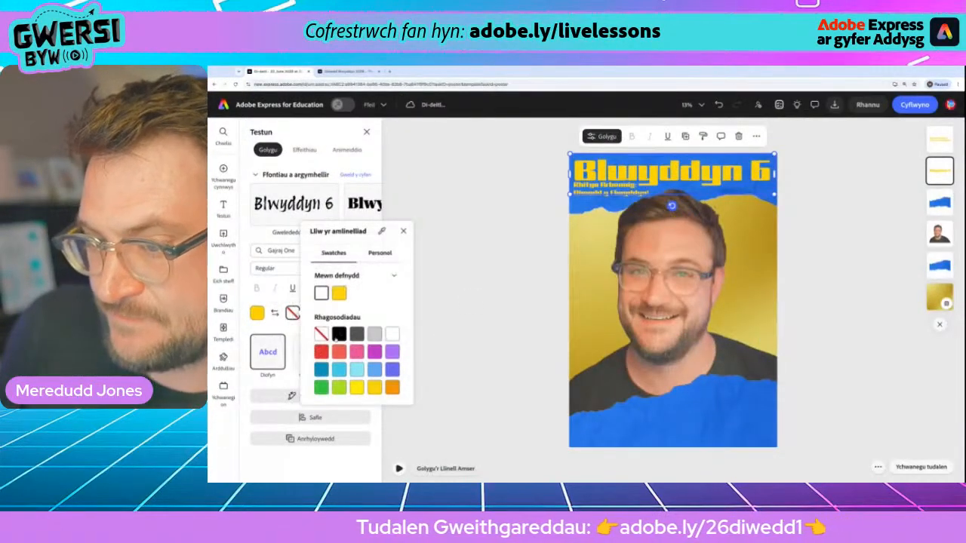
click(322, 292)
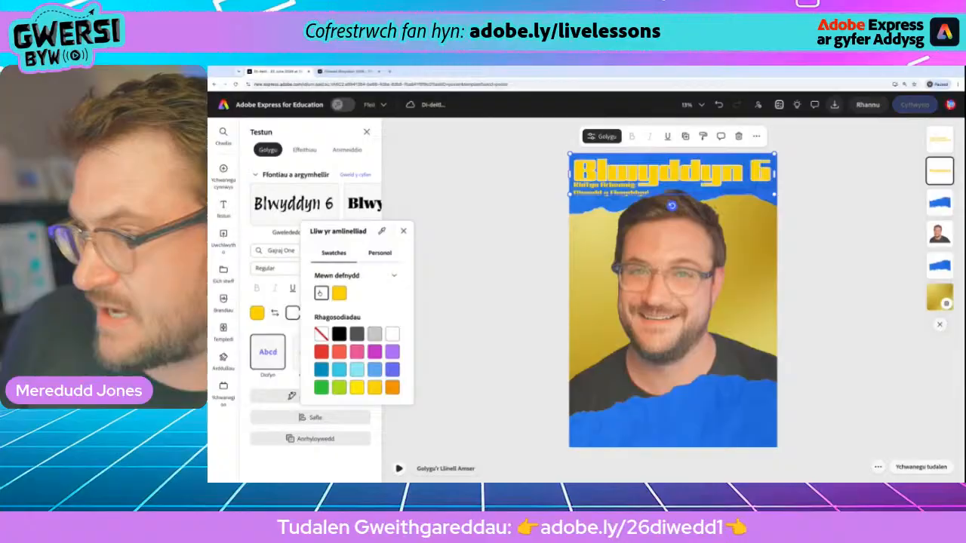
click(339, 334)
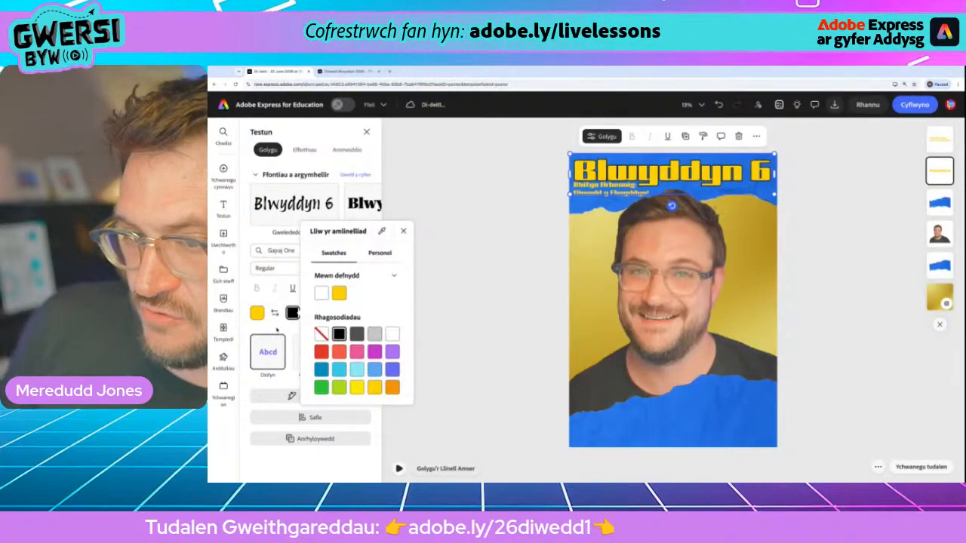
key(Escape)
click(497, 261)
- Give the "Rhifyn Arbennig: Diwedd y Flwyddyn!" subtitle a black outline
click(611, 186)
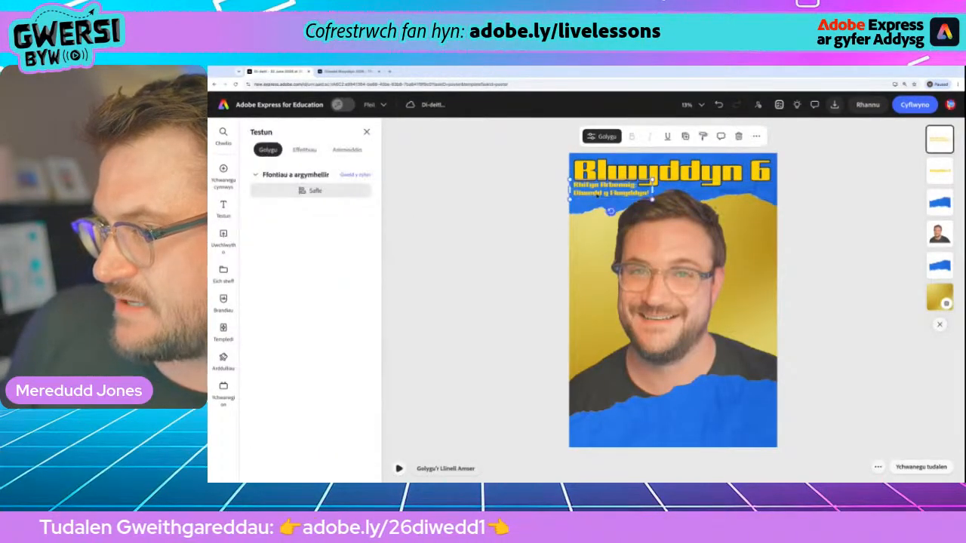
click(293, 312)
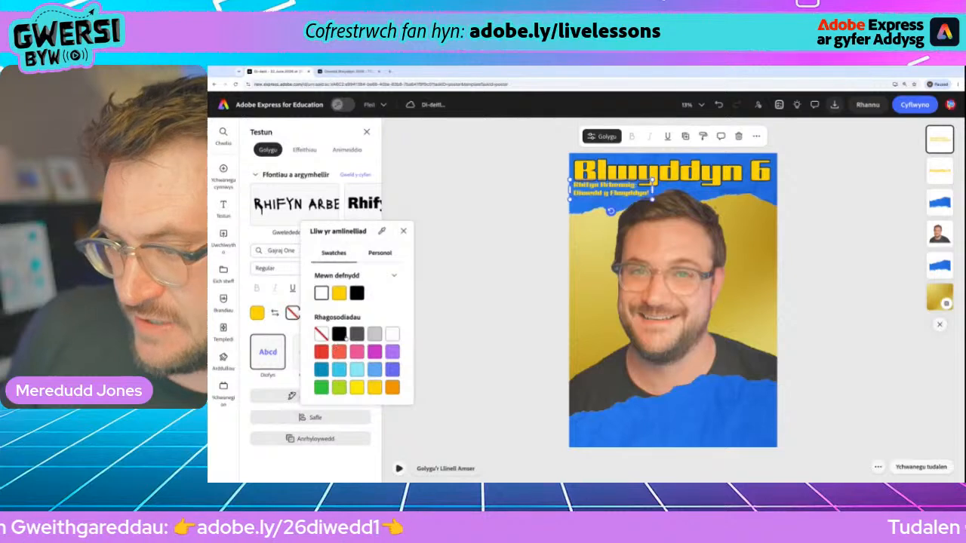
click(339, 334)
key(Escape)
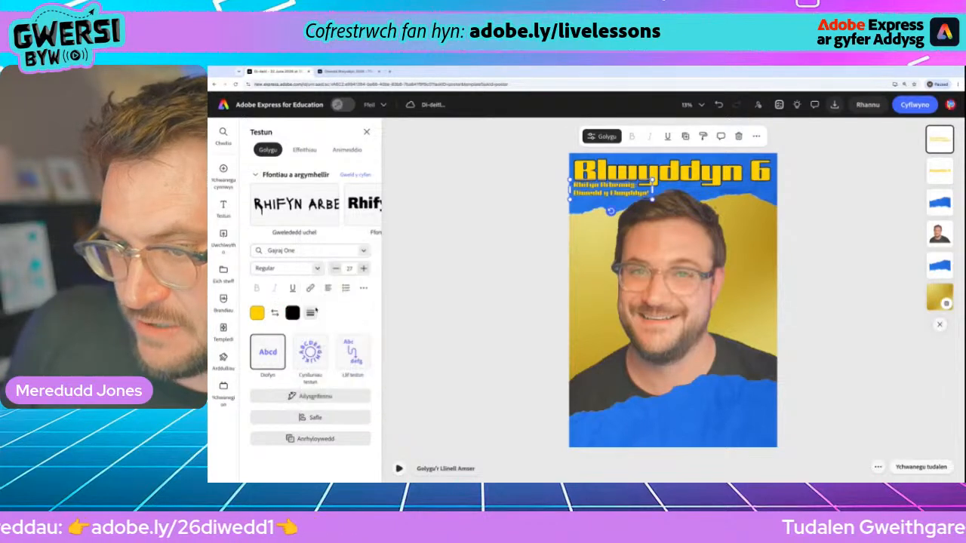
- Set the subtitle's outline thickness to about 53, inspect the lettering up close, and deselect it
click(310, 313)
mouse_move(268, 361)
mouse_down()
mouse_move(319, 360)
mouse_move(286, 360)
mouse_up()
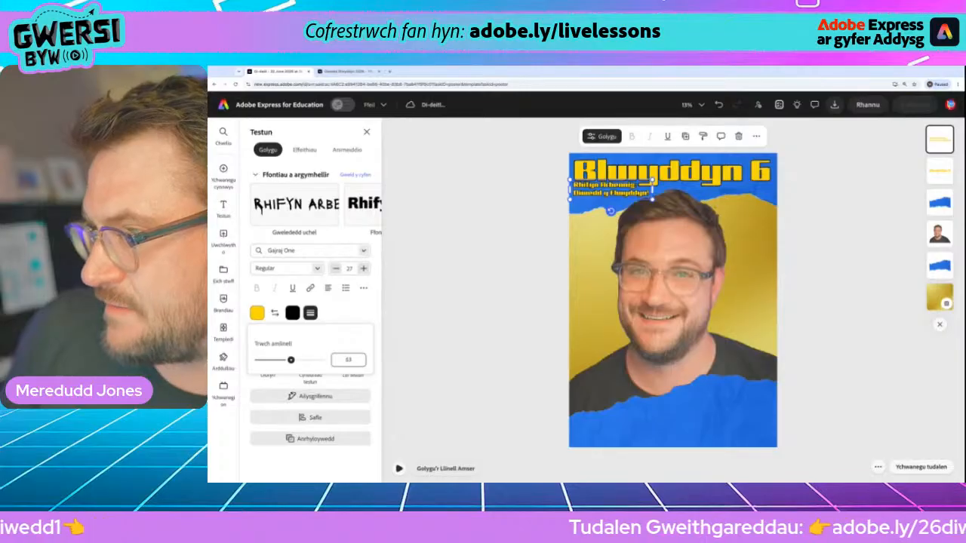
click(481, 244)
scroll(667, 203, up, 1)
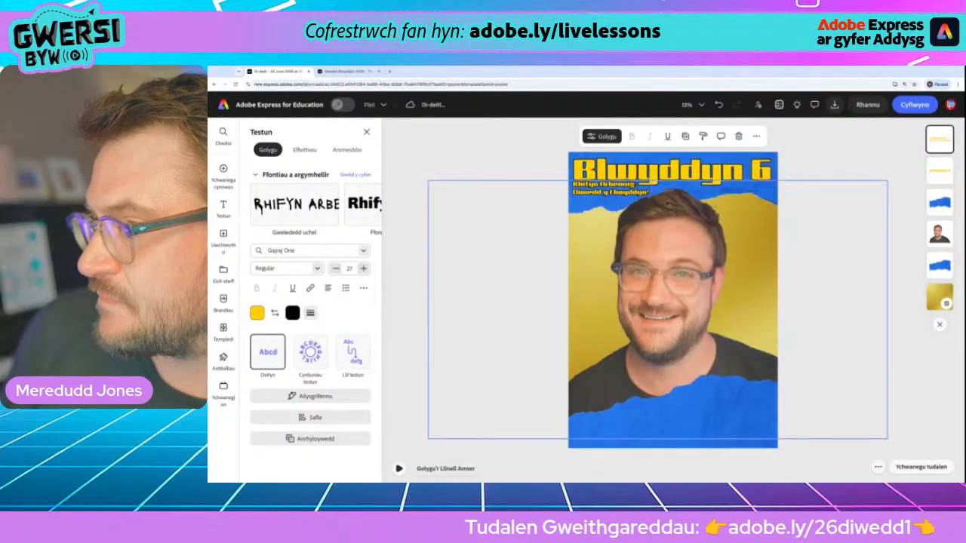
scroll(667, 204, up, 5)
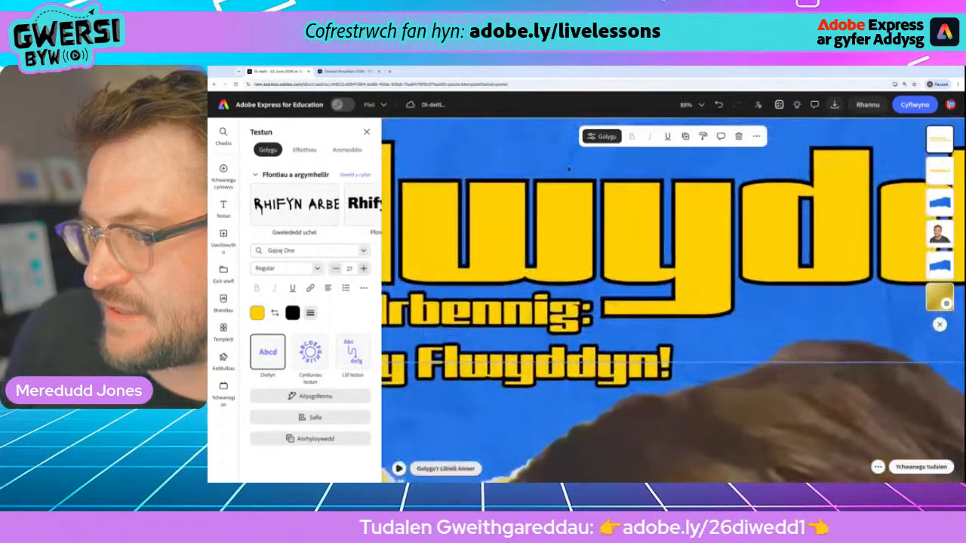
scroll(573, 211, down, 5)
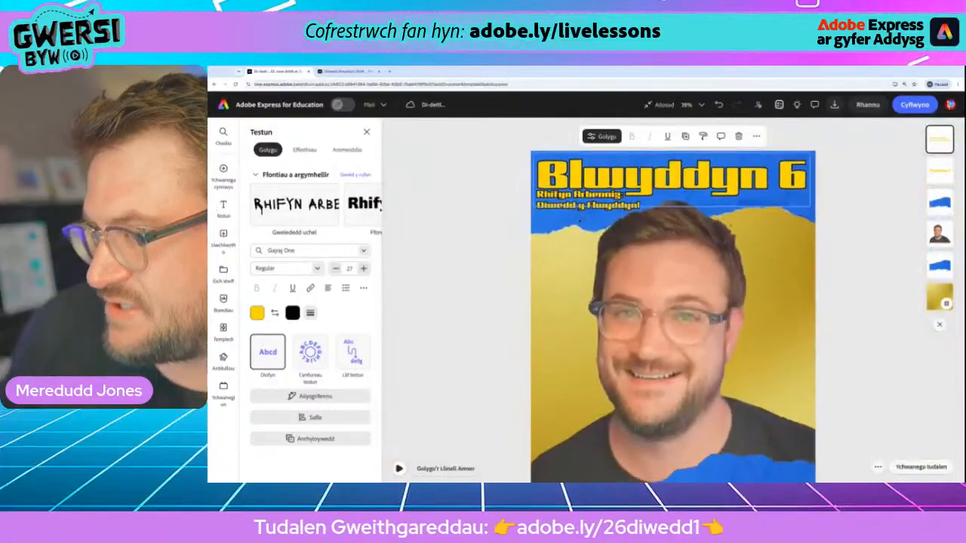
scroll(498, 237, down, 2)
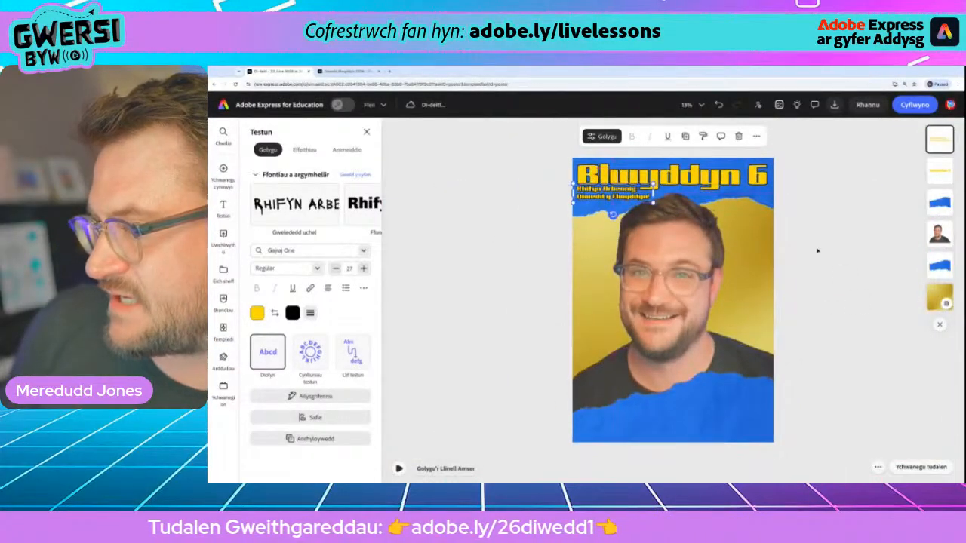
click(813, 217)
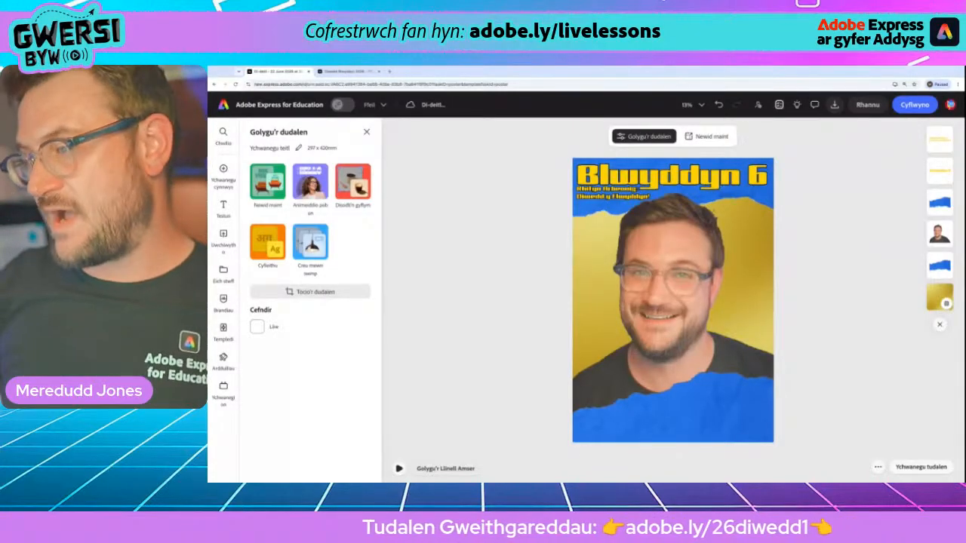
- Duplicate the subtitle, place the copy over the gold area beside the forehead, and check the example topics on the activity page
click(607, 190)
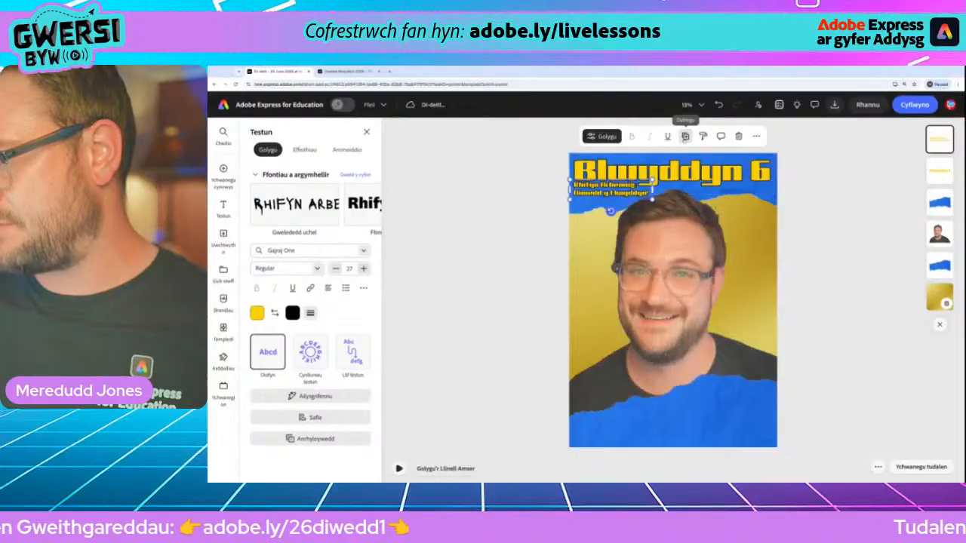
click(685, 136)
drag(605, 193, 606, 241)
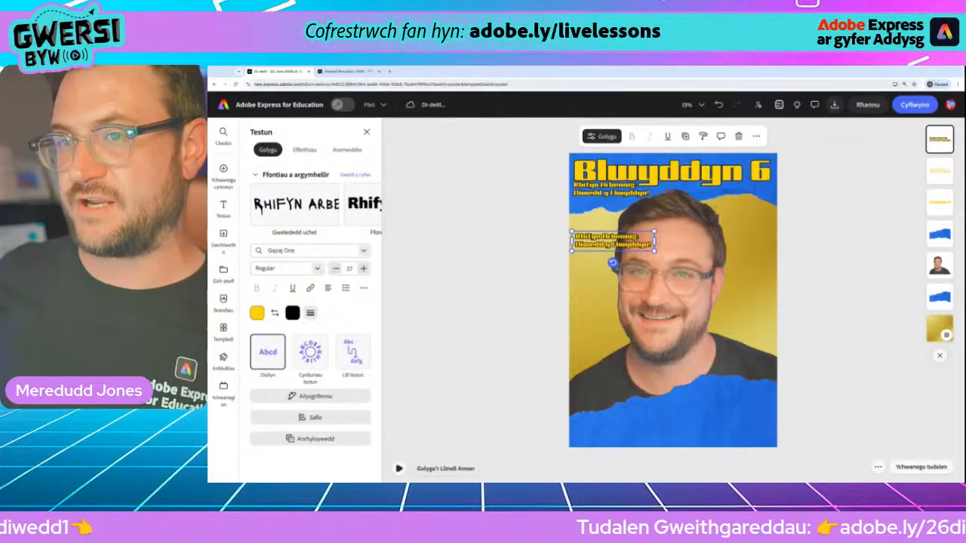
click(344, 72)
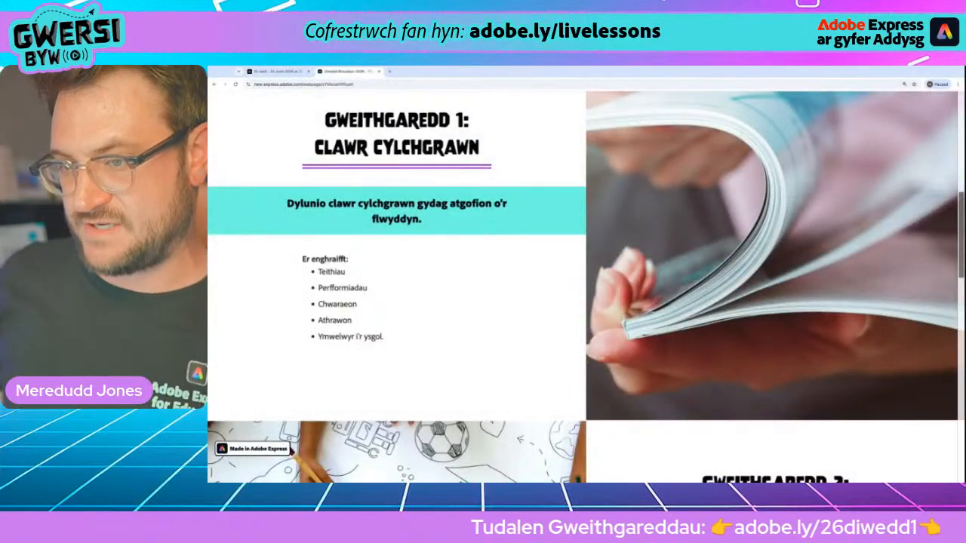
click(274, 72)
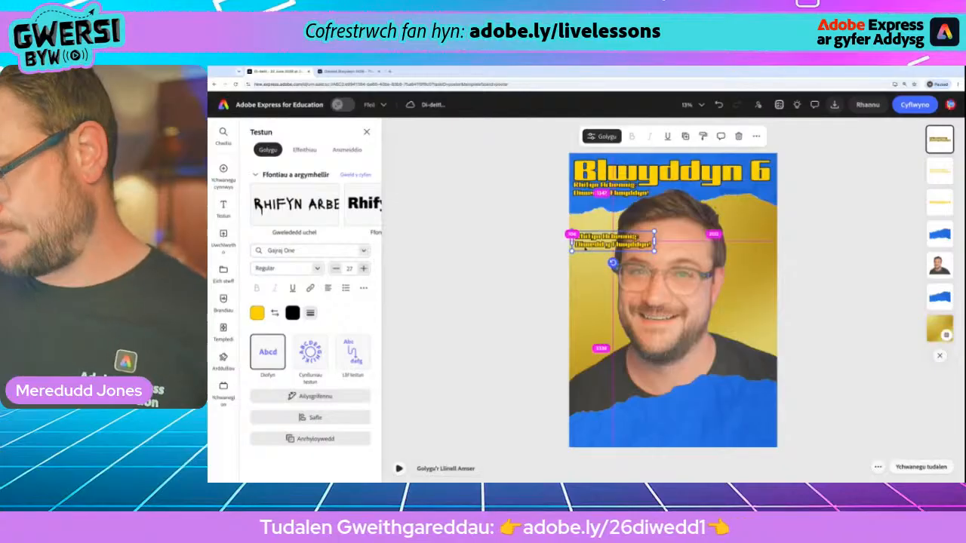
- Replace the copied subtitle's text with "Wythnos yng Ngwersyll Pentywyn!" and narrow its box so it wraps onto four lines beside the face
scroll(590, 248, up, 5)
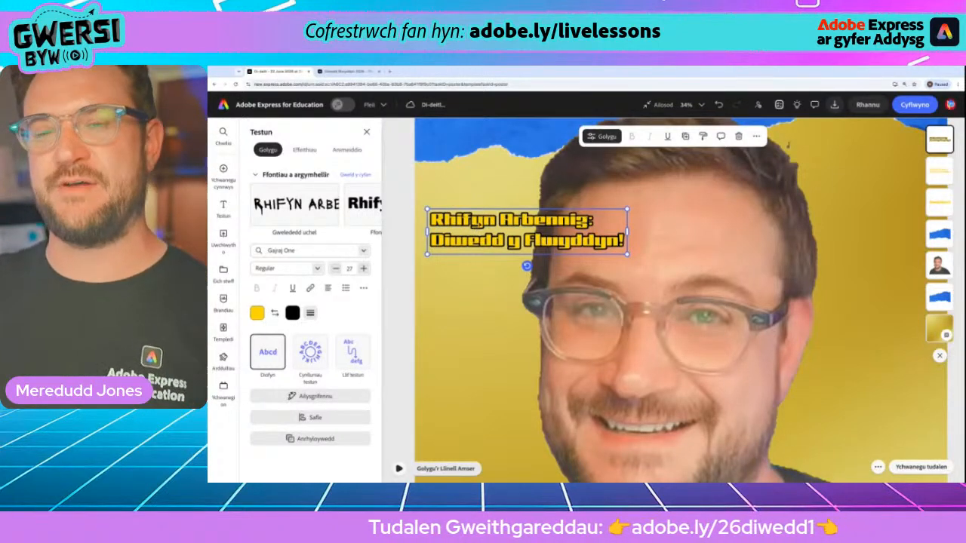
triple_click(464, 220)
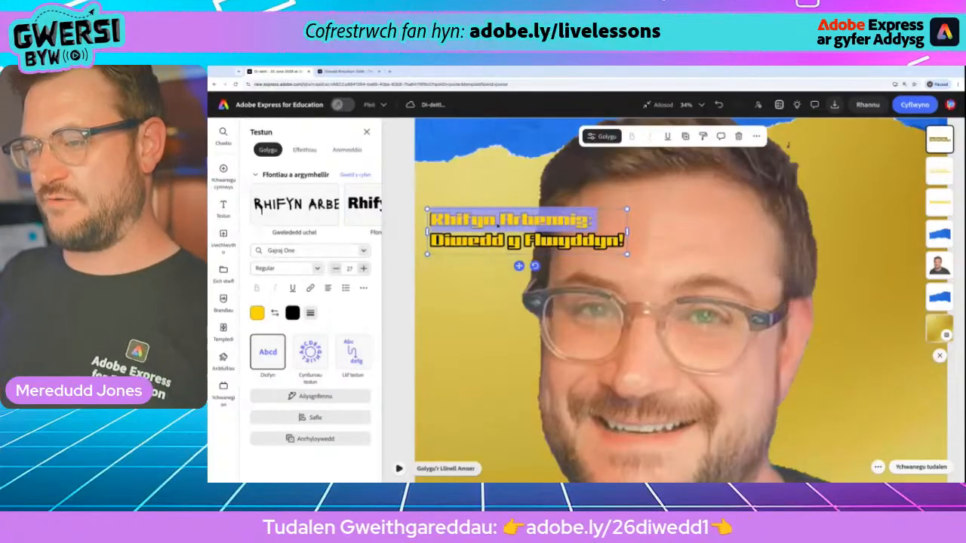
key(super+a)
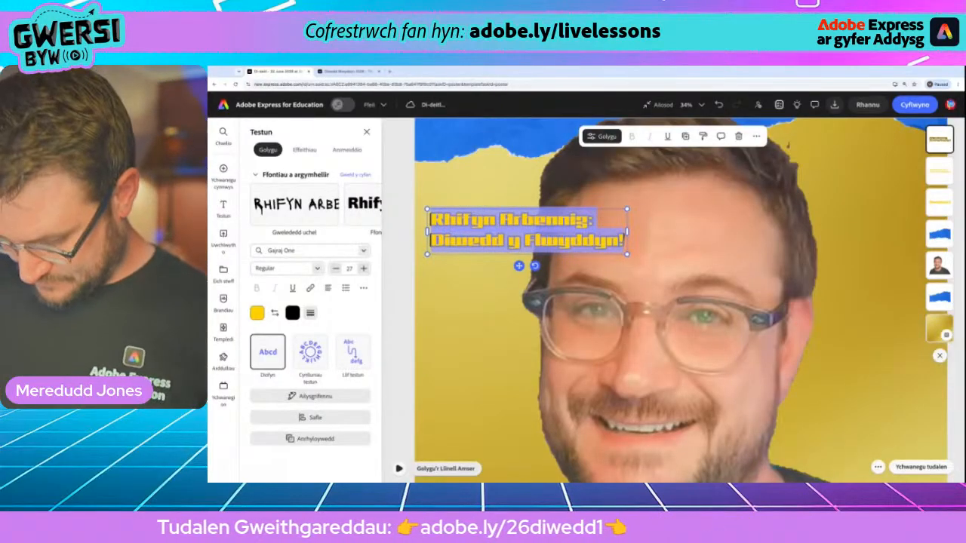
text(Wythn)
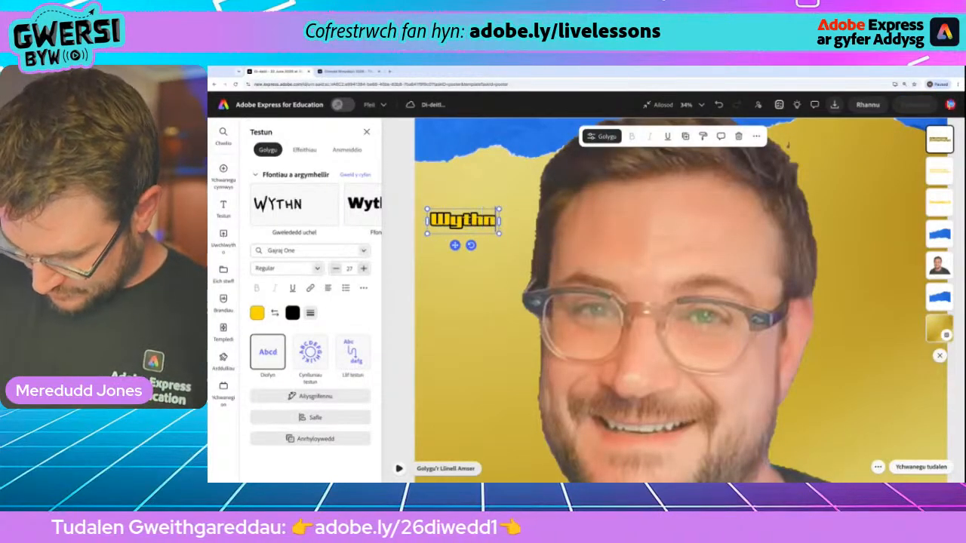
text(os yng)
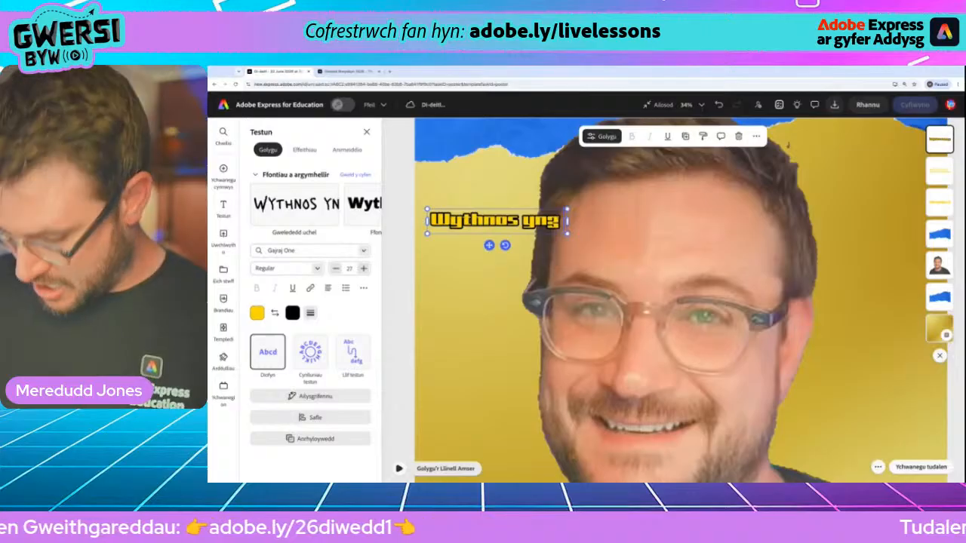
text( Ngwers)
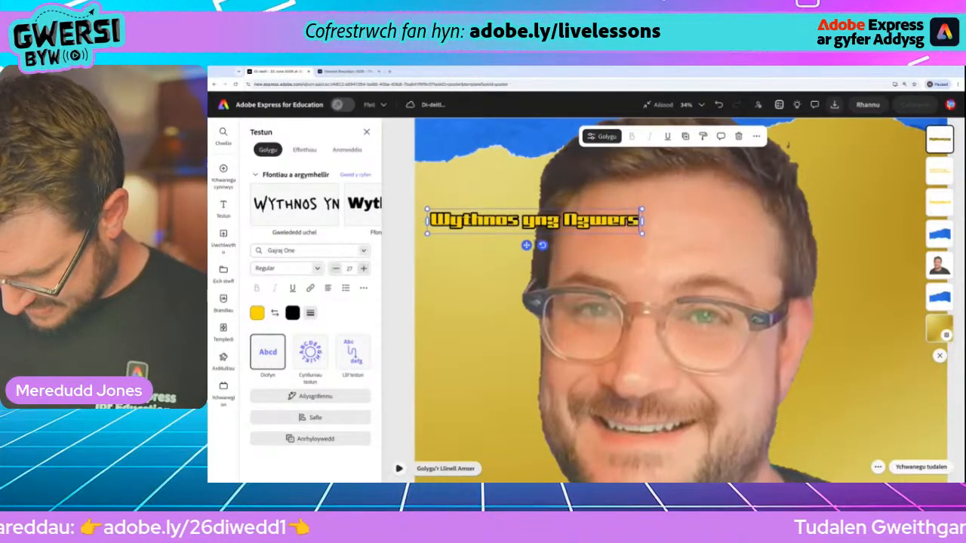
text(yll P)
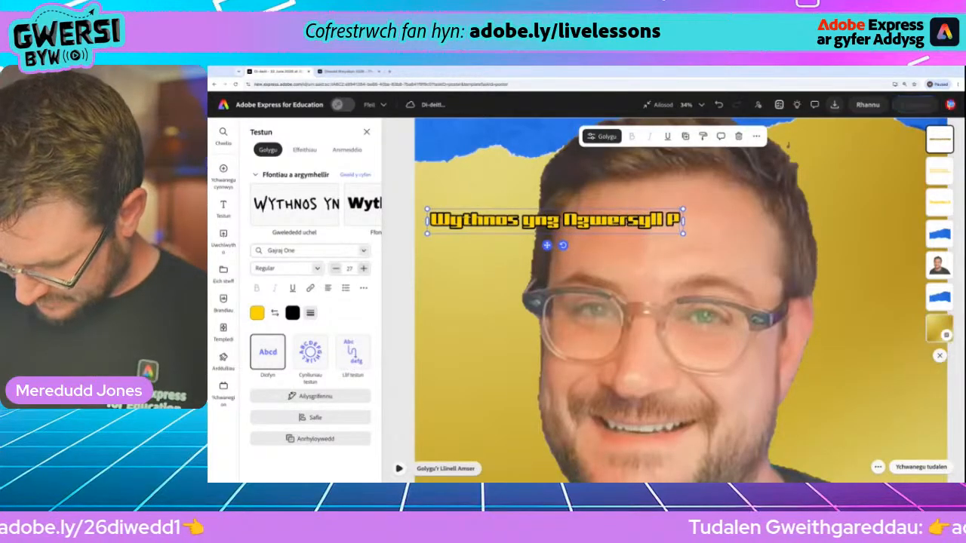
text(entywyn)
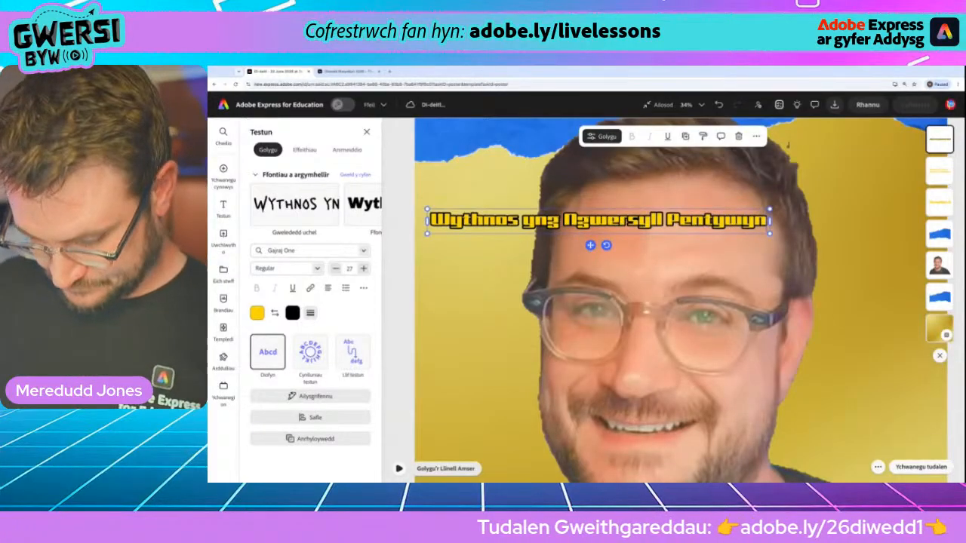
text(!)
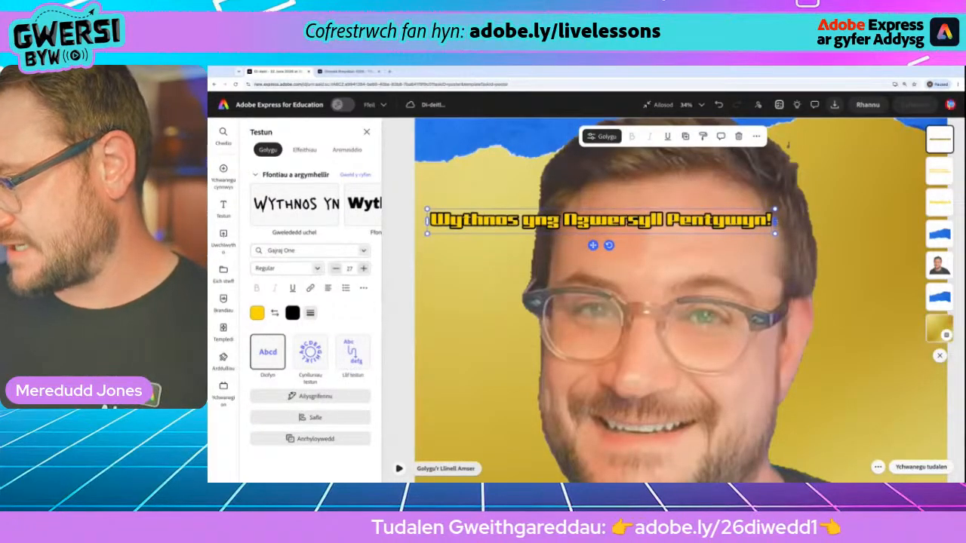
drag(775, 219, 543, 253)
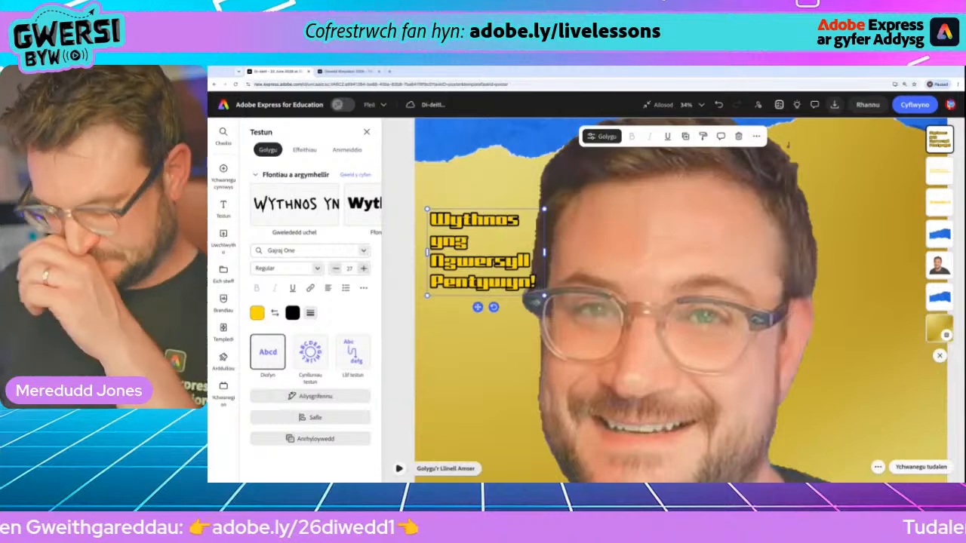
- Add "Cerdded mynyddoedd yn y glaw gwyllt!" to the same text box, separated by a blank line
key(Return)
key(Return)
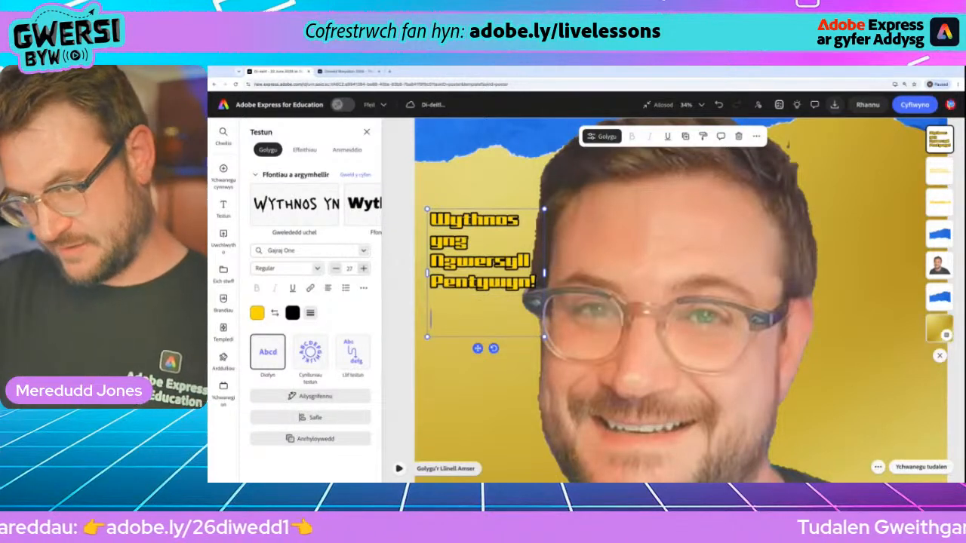
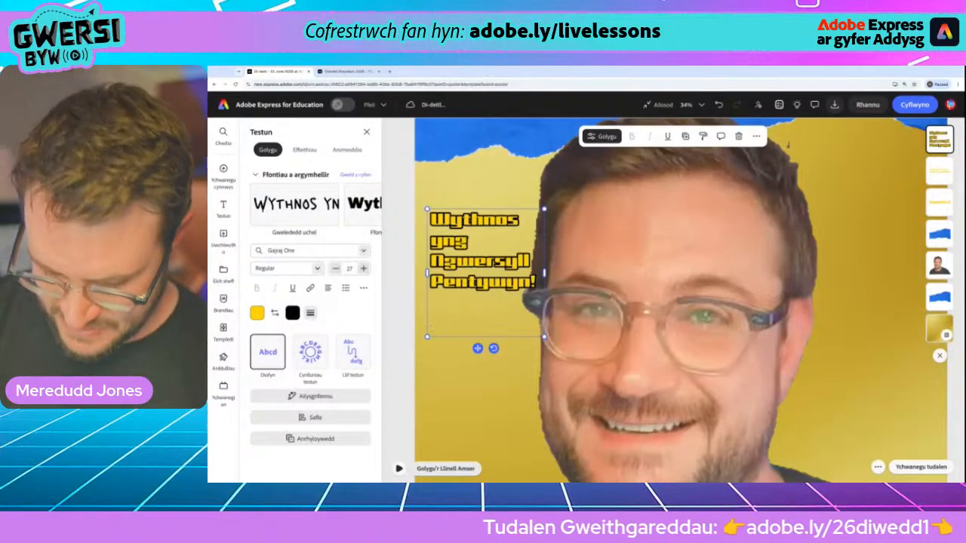
text(Cerdded)
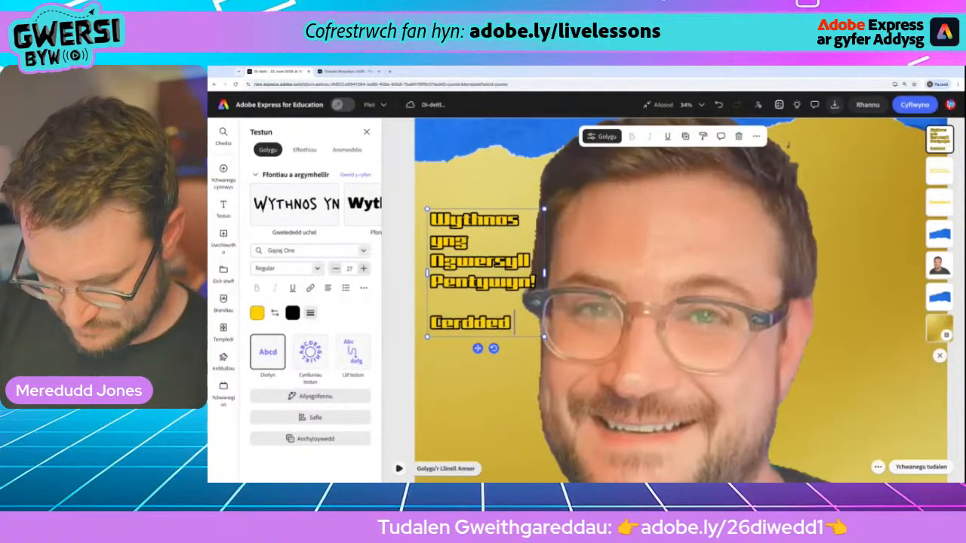
text( mynyddoedd)
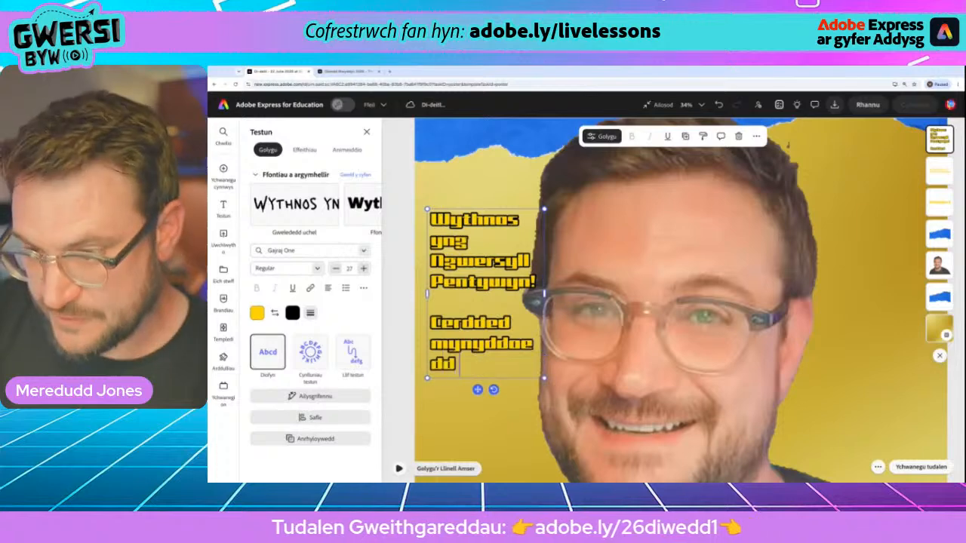
text( yn y)
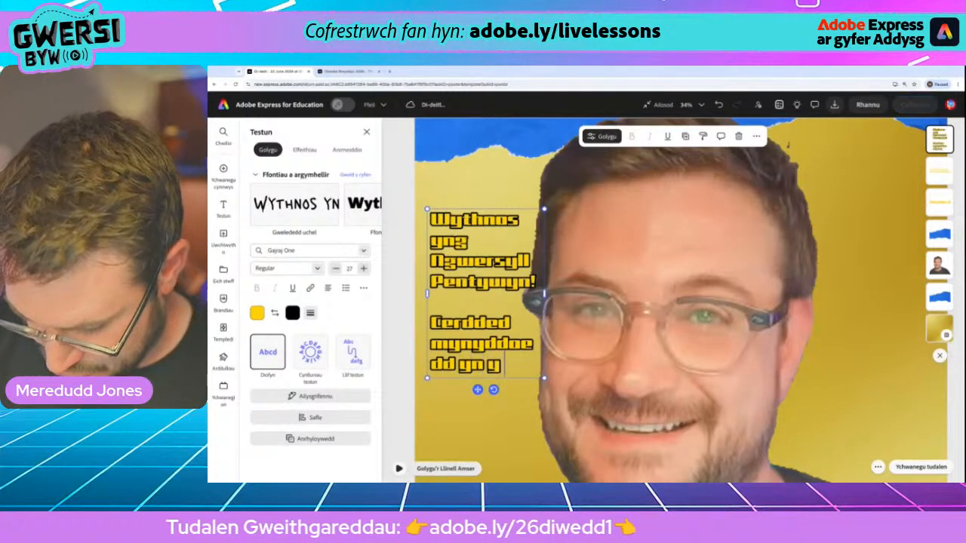
text( glaw gwy)
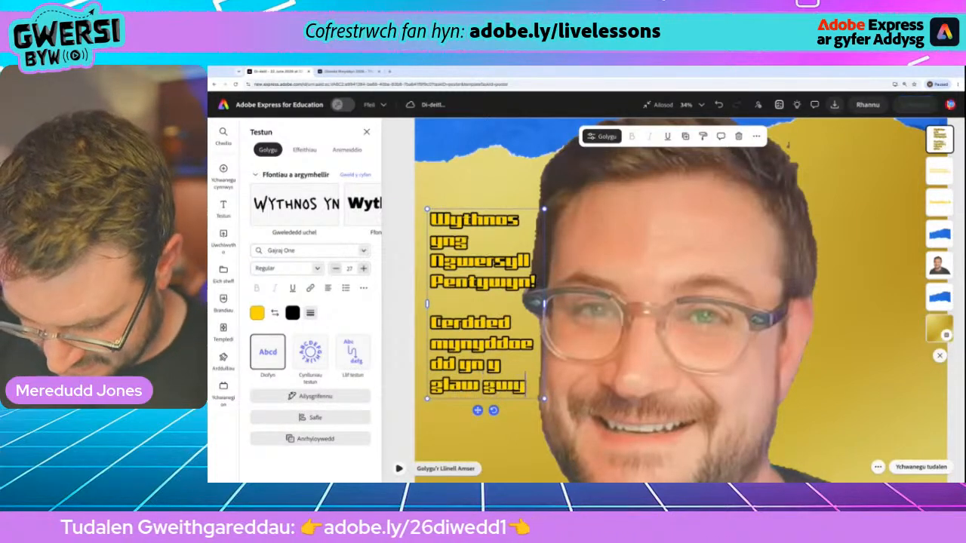
text(llt!)
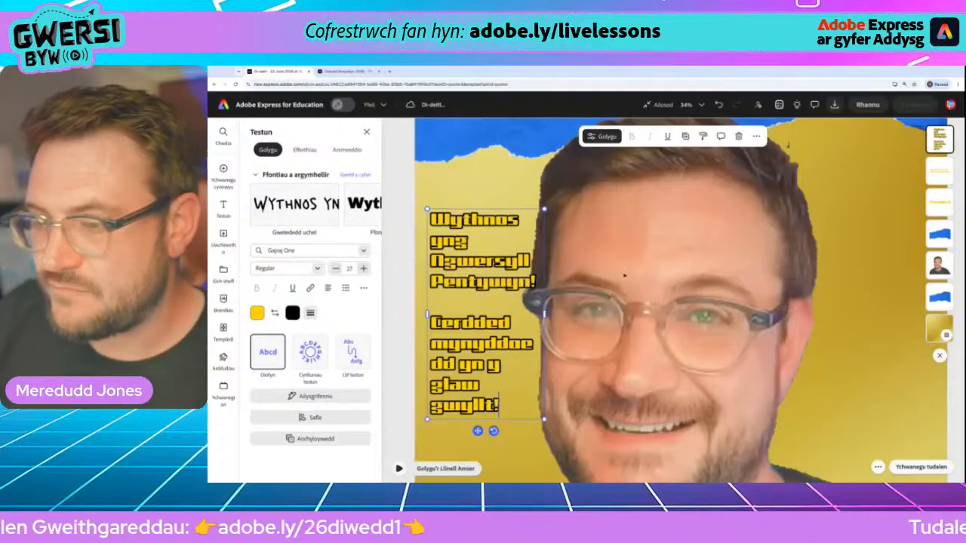
- Shrink the two-headline text block to size 22, widen it slightly, and move it up beneath the upper blue torn paper
drag(543, 419, 522, 380)
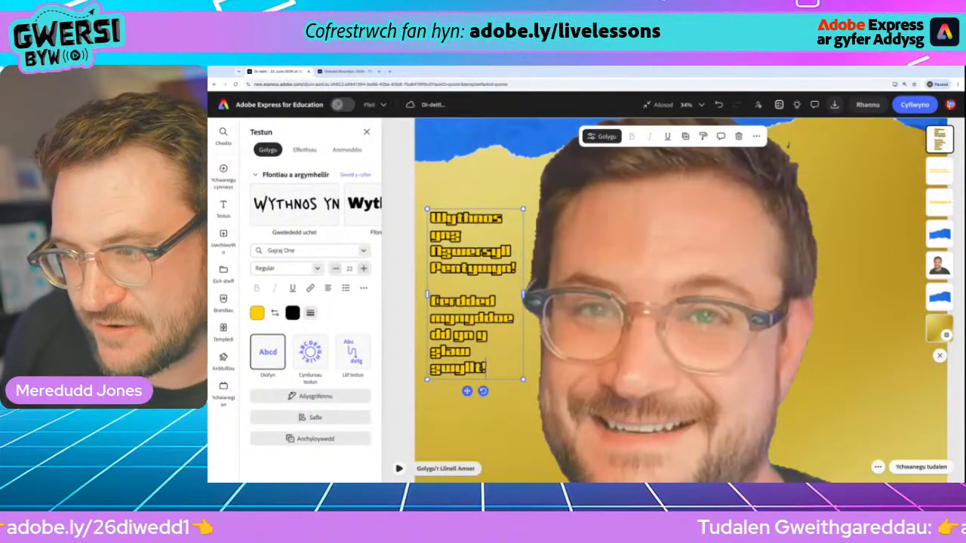
drag(524, 294, 537, 291)
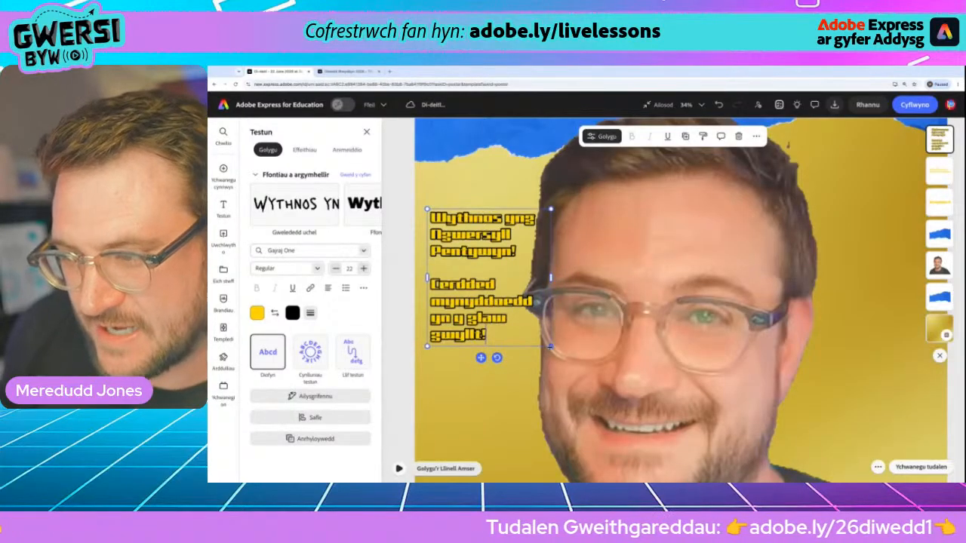
drag(481, 358, 476, 318)
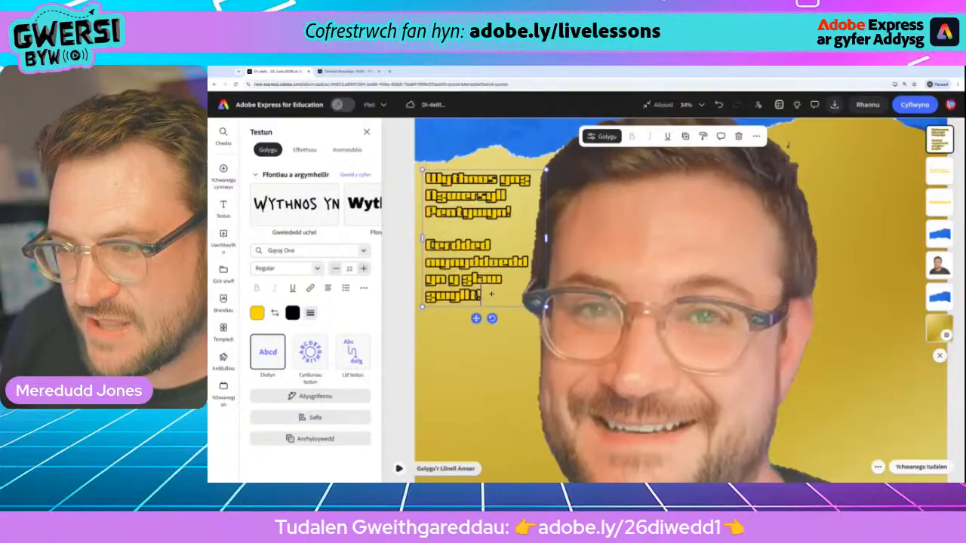
scroll(489, 305, down, 5)
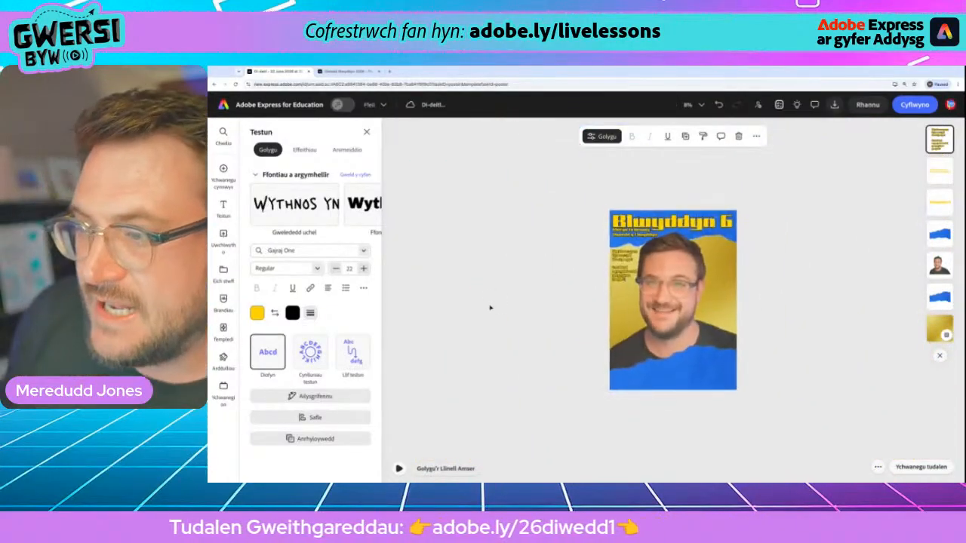
scroll(490, 307, up, 2)
scroll(491, 307, down, 1)
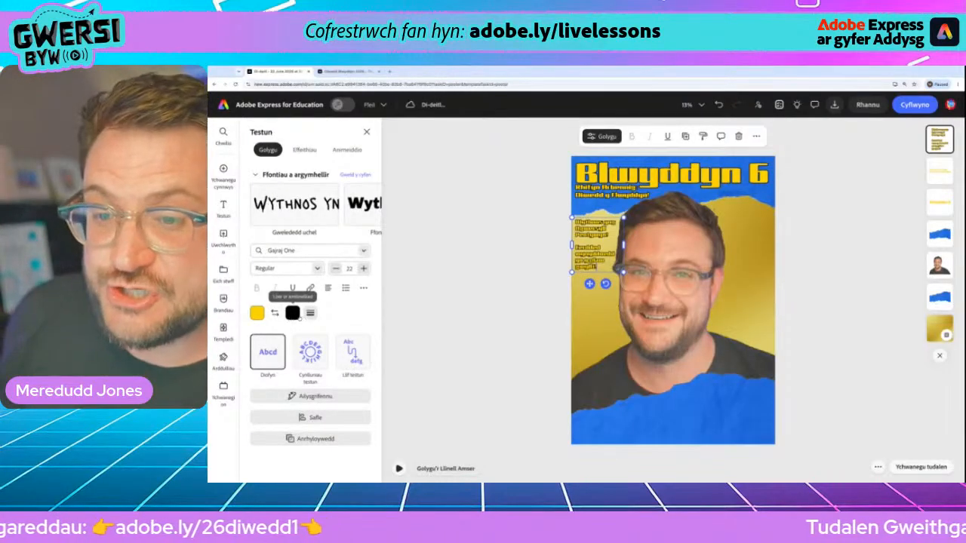
- Swap the two-headline block's colours to black fill with a yellow outline, and place a duplicate over the gold area on the opposite side of the face
scroll(273, 317, up, 5)
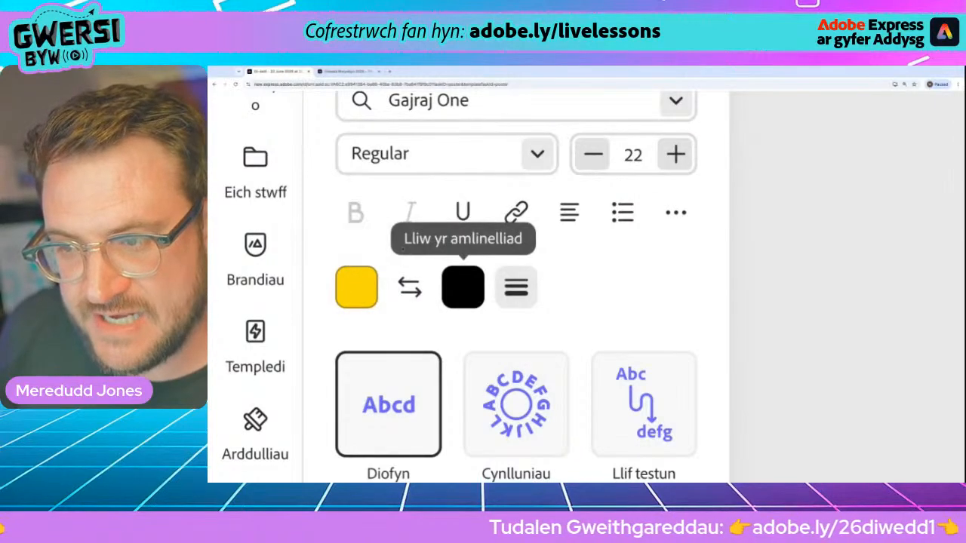
scroll(410, 288, down, 10)
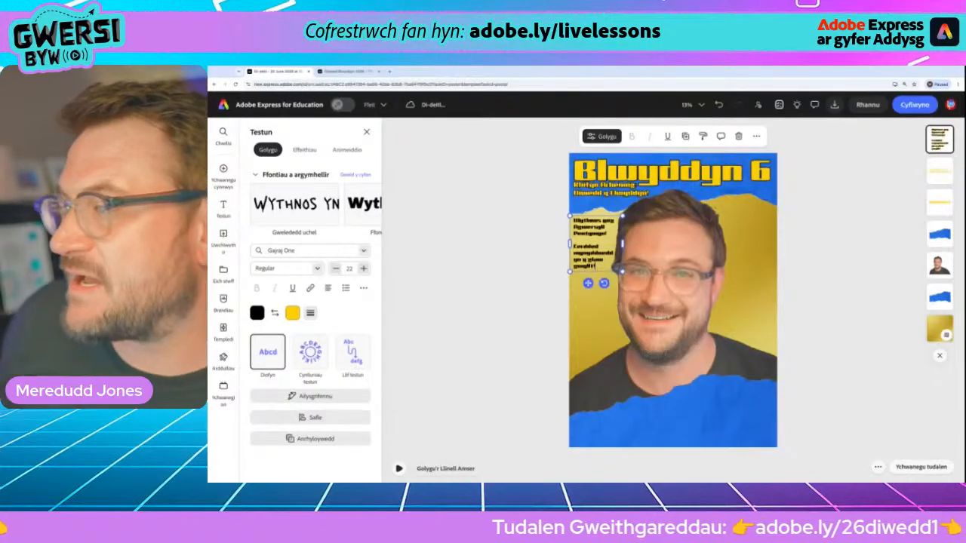
click(685, 136)
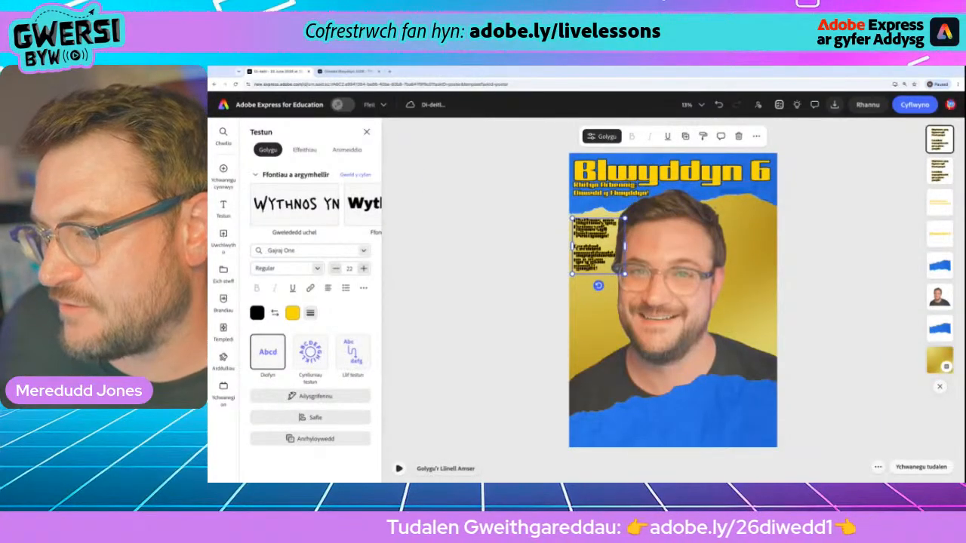
drag(598, 245, 750, 305)
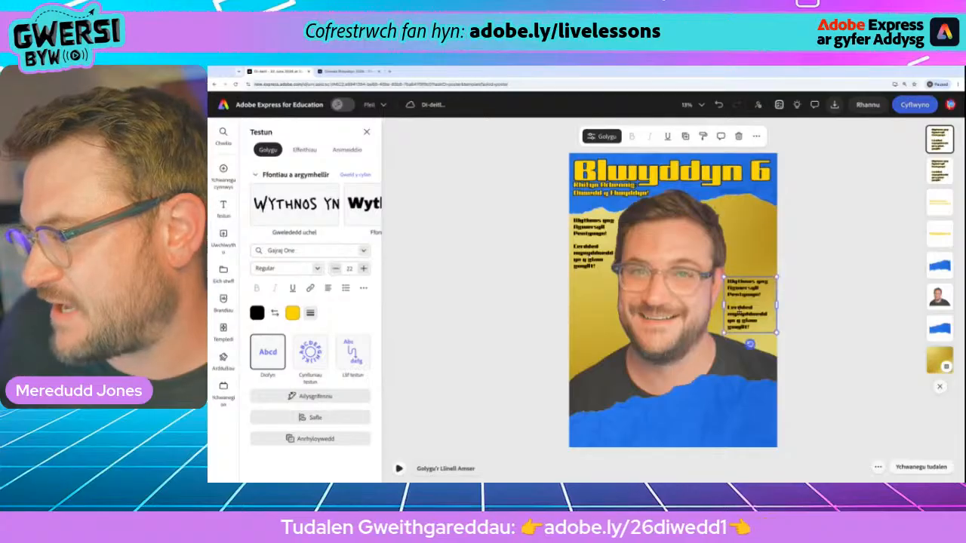
- Replace all the text in the duplicated block with "Eisteddfod yr Urdd:" followed by a blank line
triple_click(753, 313)
double_click(757, 313)
key(ctrl+a)
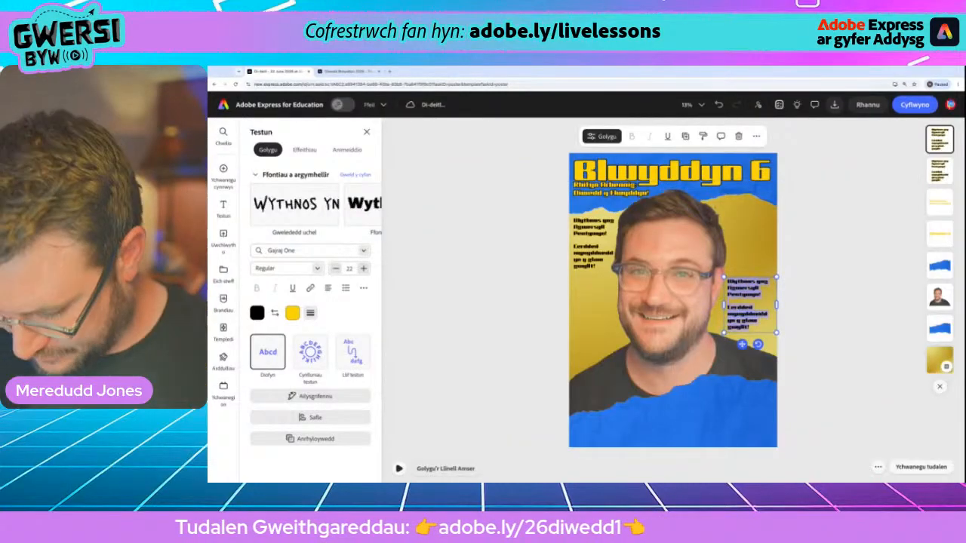
text(Ei)
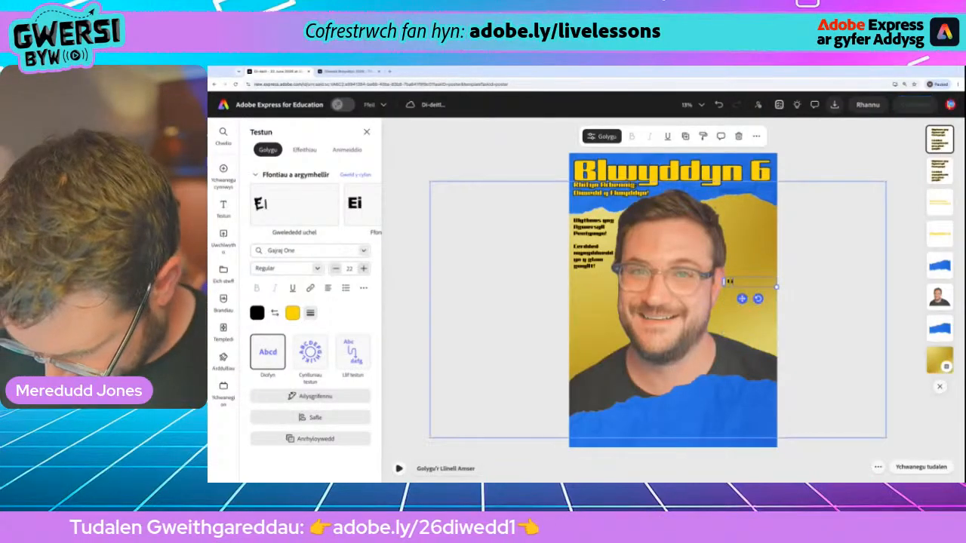
text(steddfod yr Urd)
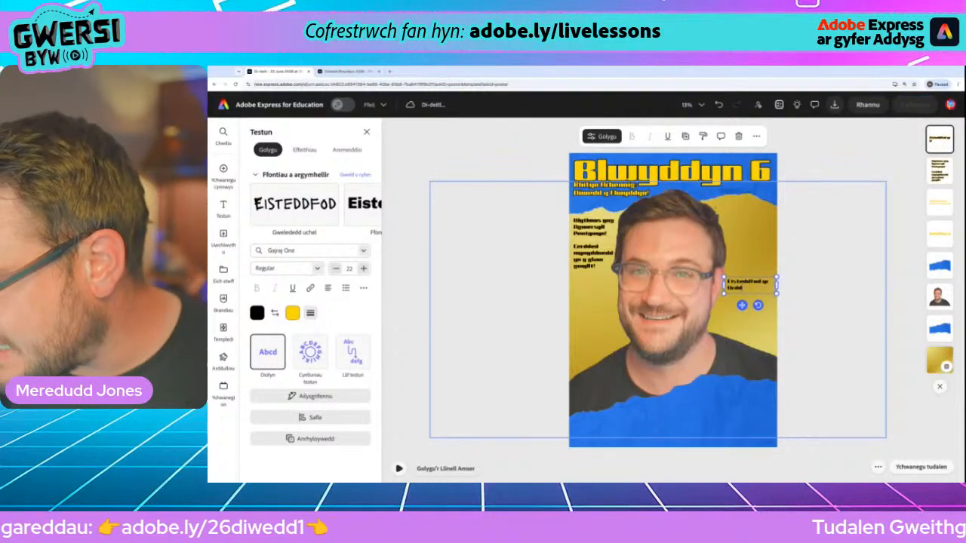
text(d)
key(Return)
key(Return)
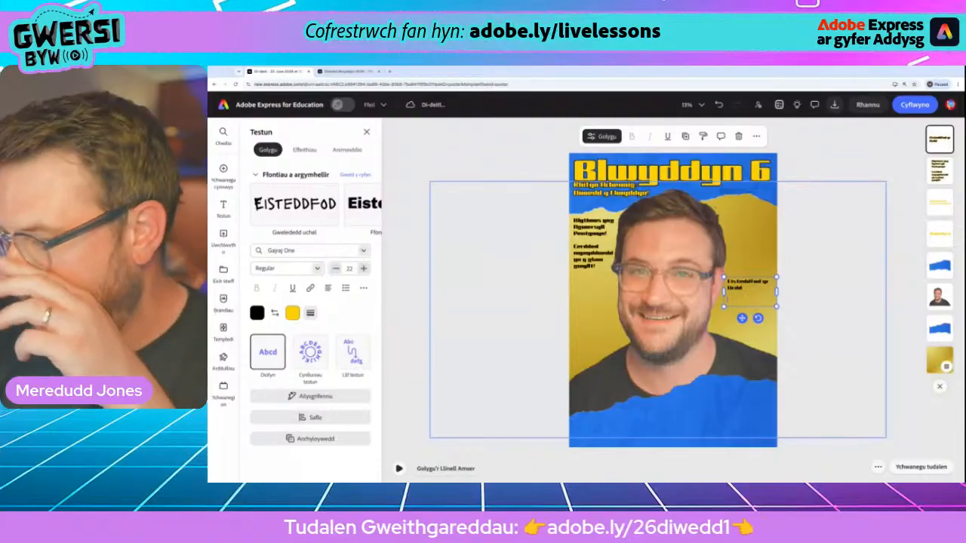
- Add "Llwyddiant mawr yn Ynys Môn" below the blank line, and fit the narrowed block beside the forehead under the blue torn paper
text(Ll)
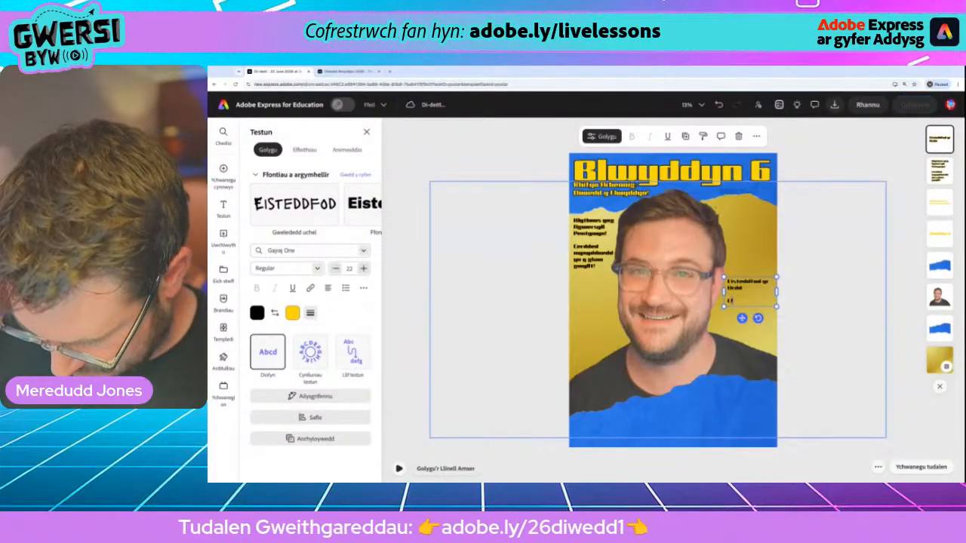
text(wyddiant mawr yn y)
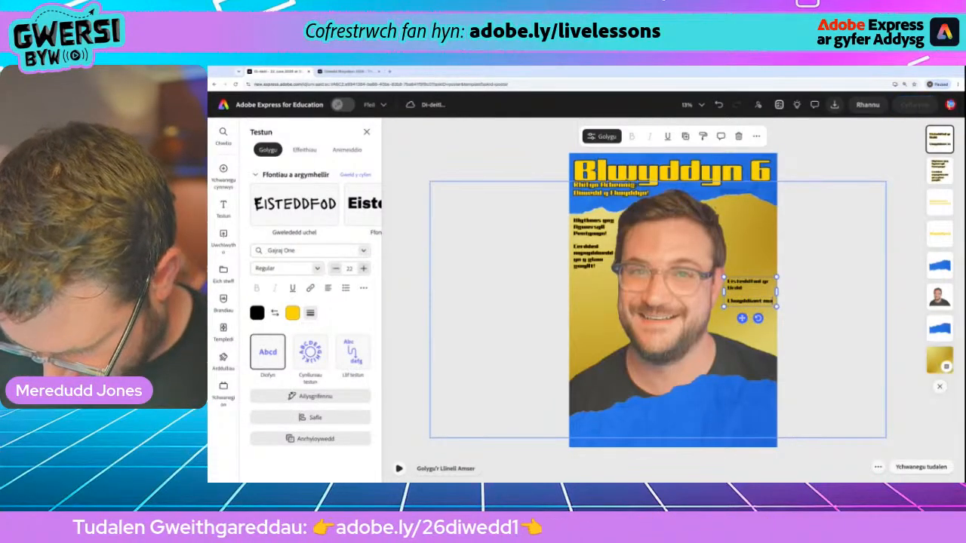
text( Ysg)
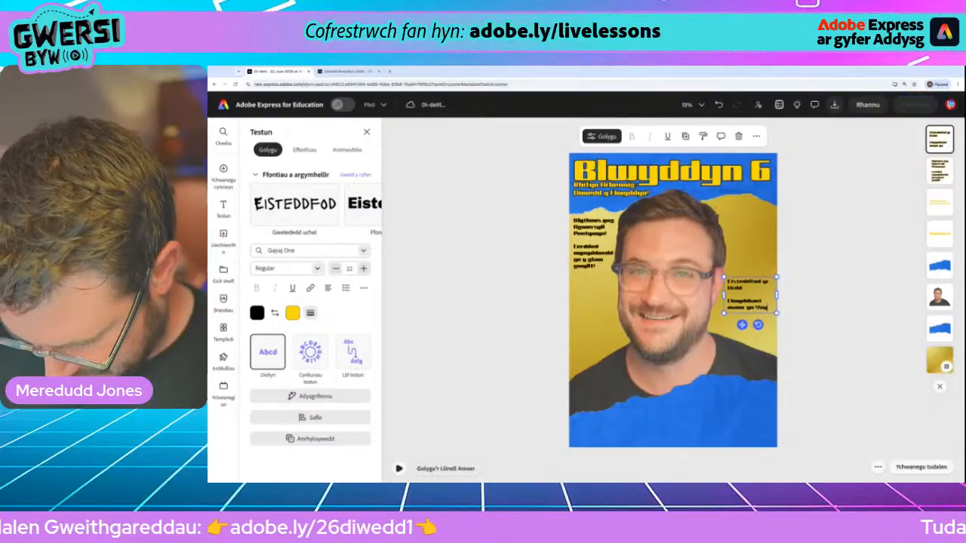
text( Mo)
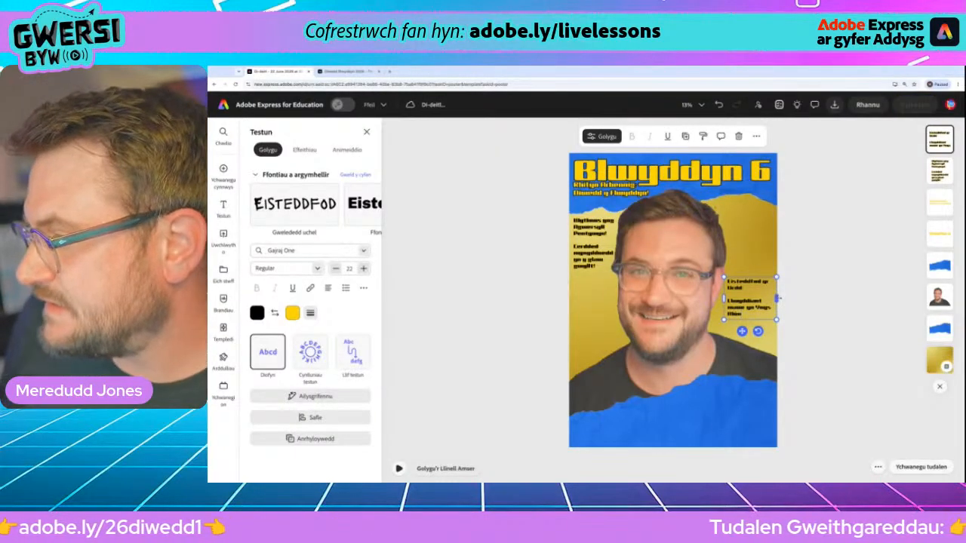
drag(777, 298, 736, 246)
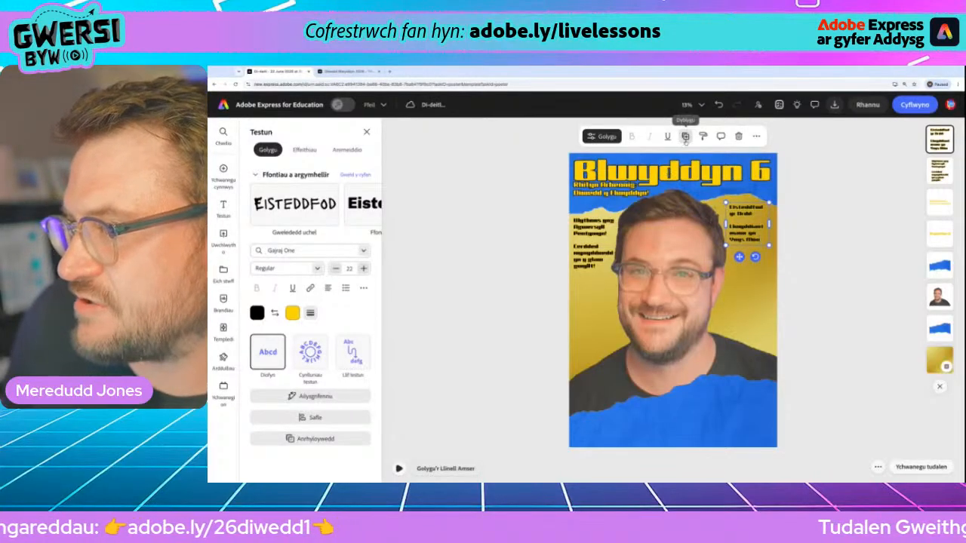
- Duplicate the Eisteddfod block, place the copy beside the jaw above the shoulder, and check the example topics on the activity page
click(685, 135)
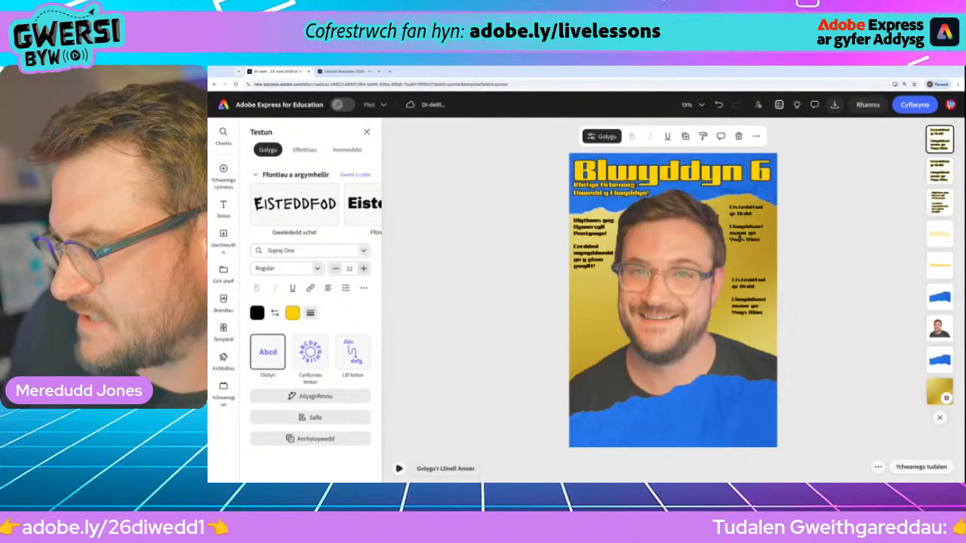
drag(747, 227, 746, 313)
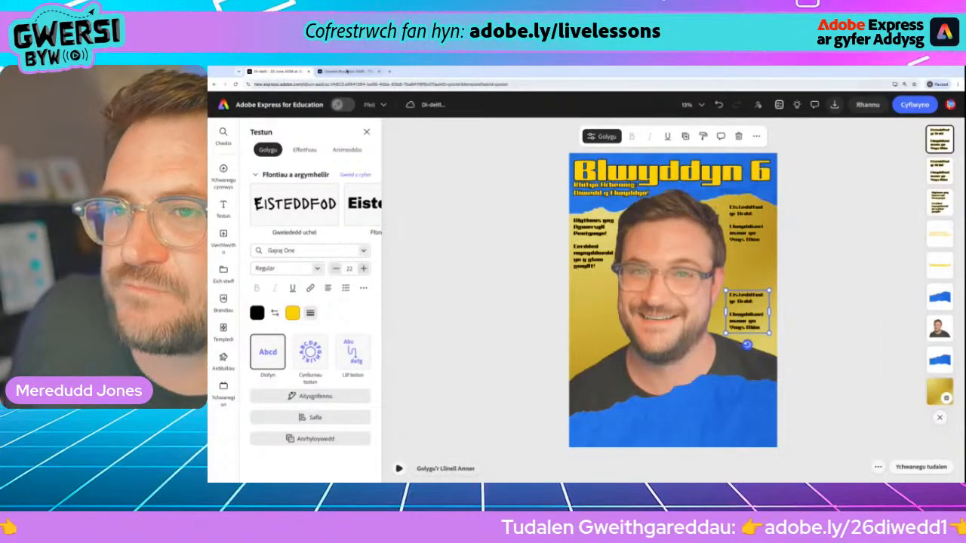
click(345, 71)
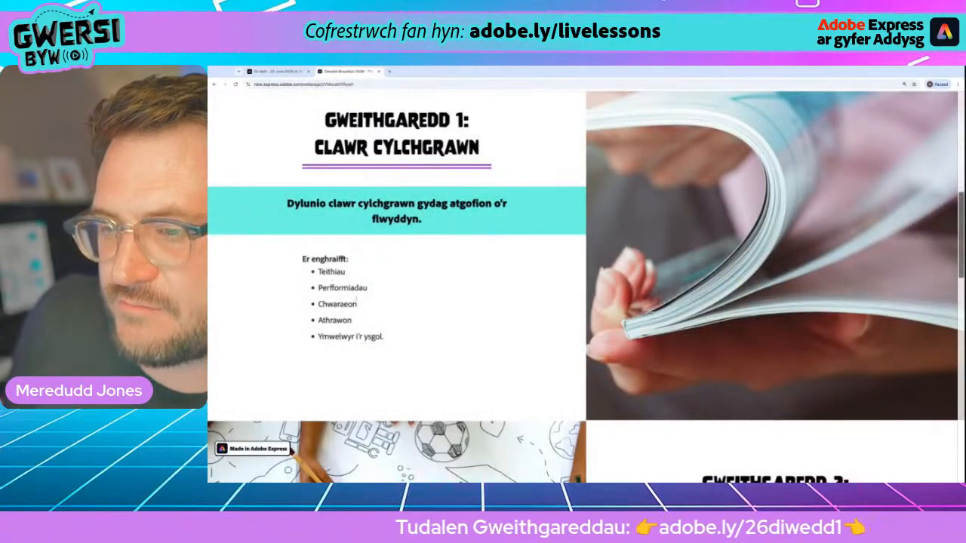
click(276, 72)
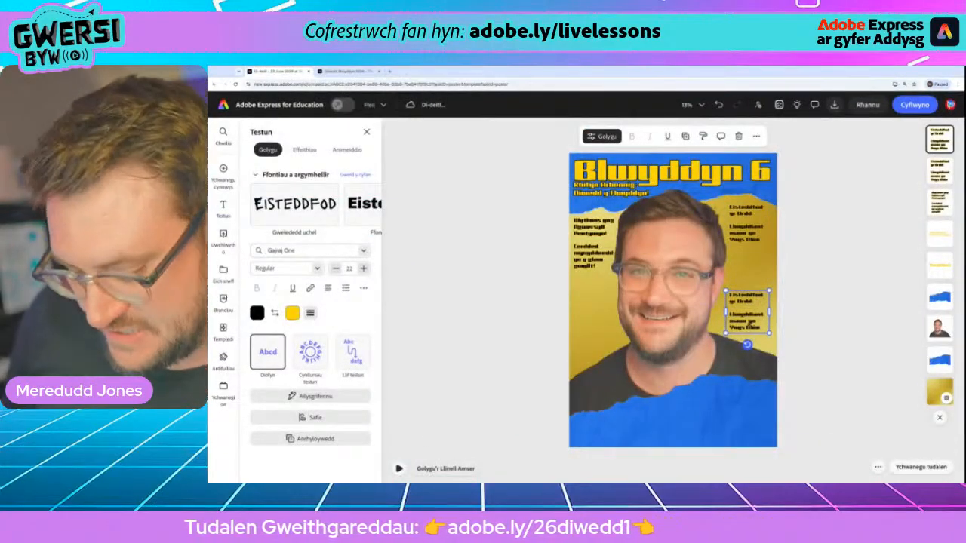
- Widen the lower Eisteddfod copy and shift it towards the cheek so its box spans from the face to the page edge
scroll(750, 324, up, 3)
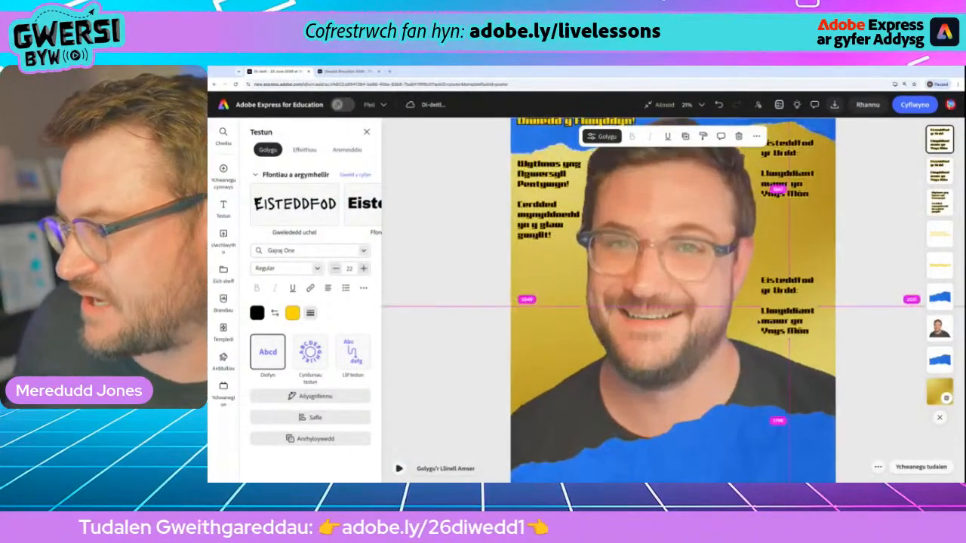
scroll(832, 323, up, 4)
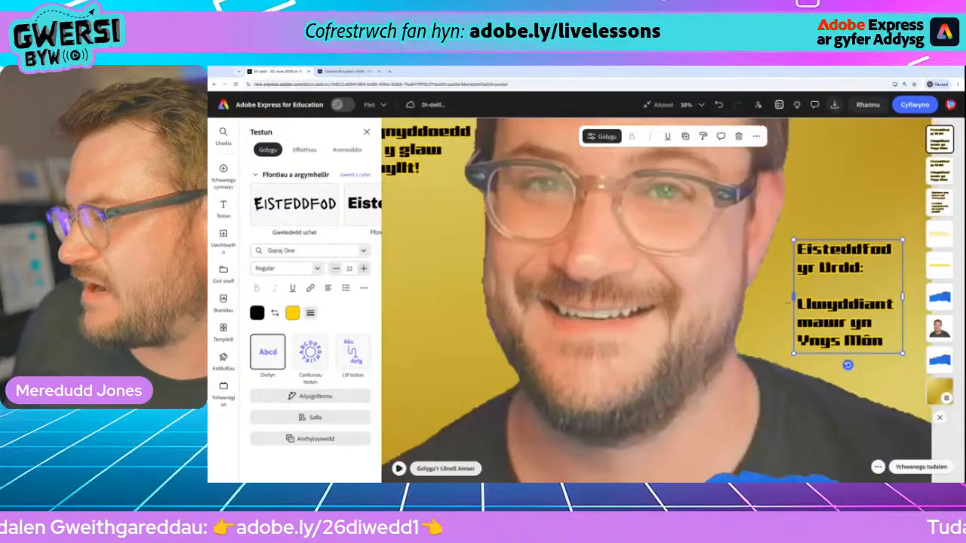
key(ctrl+a)
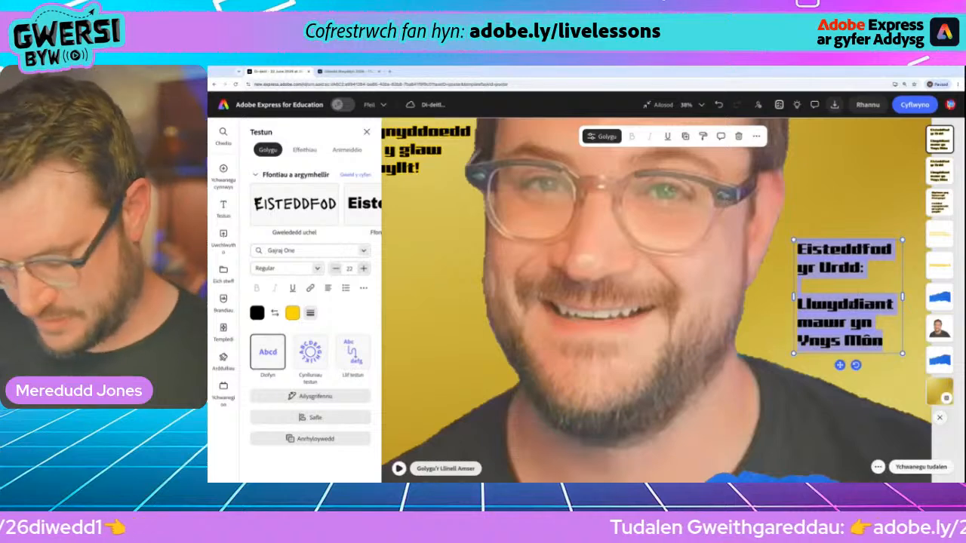
scroll(728, 303, down, 5)
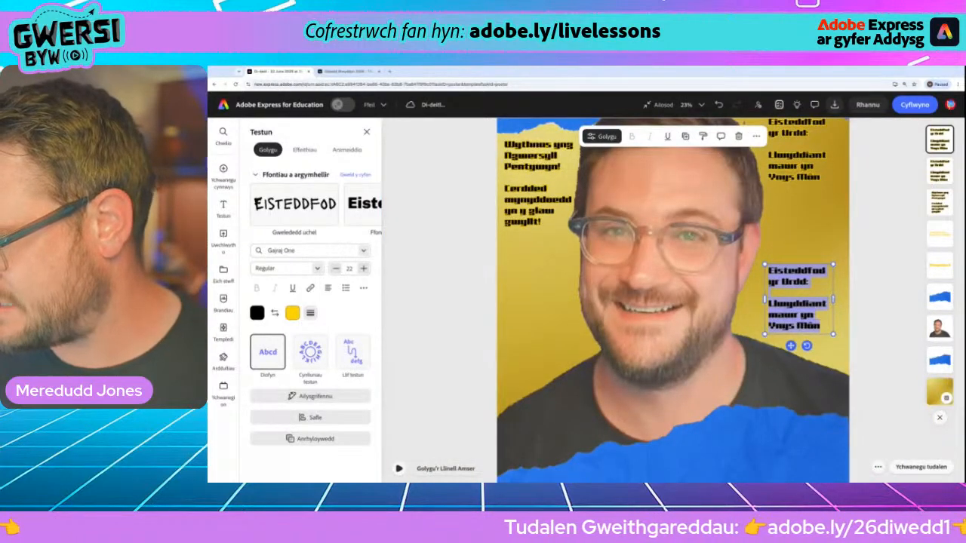
drag(834, 300, 851, 300)
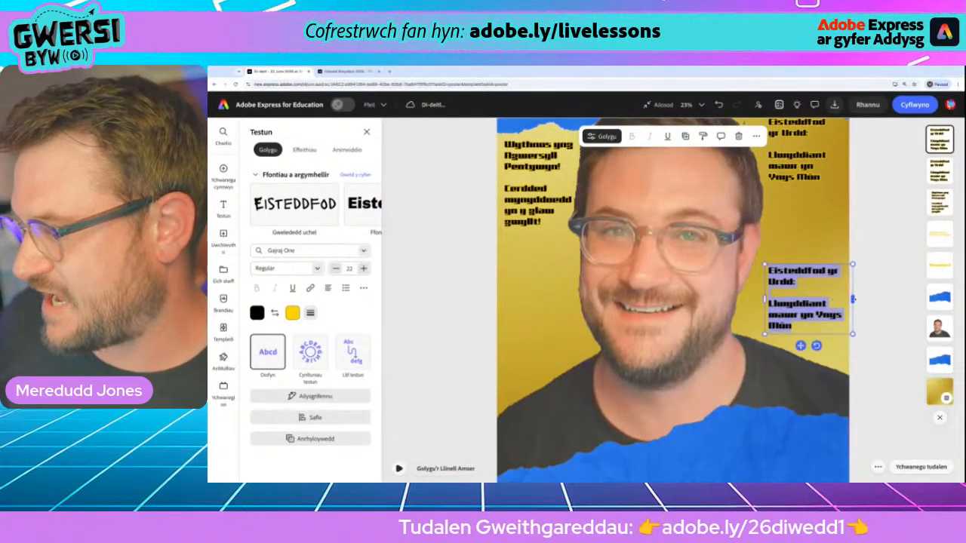
drag(801, 346, 791, 346)
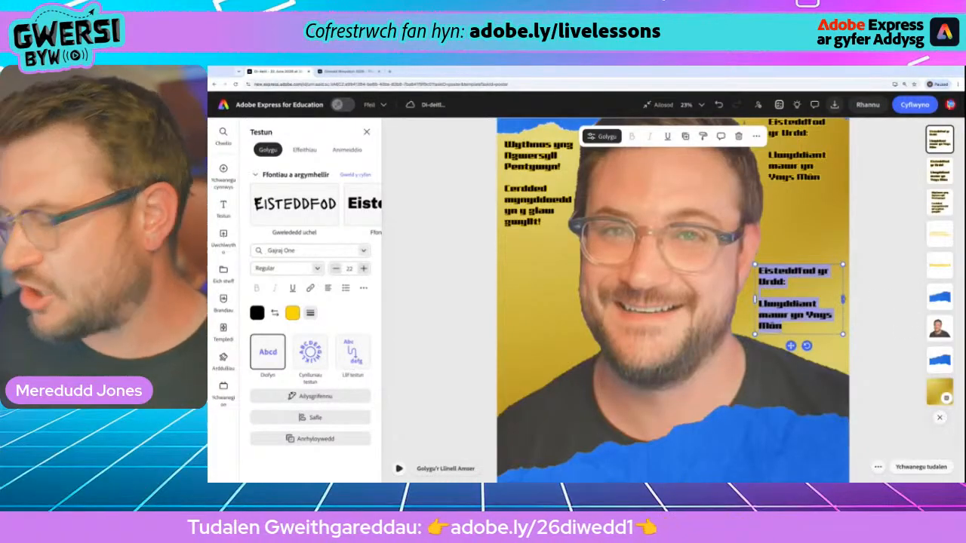
drag(842, 300, 850, 299)
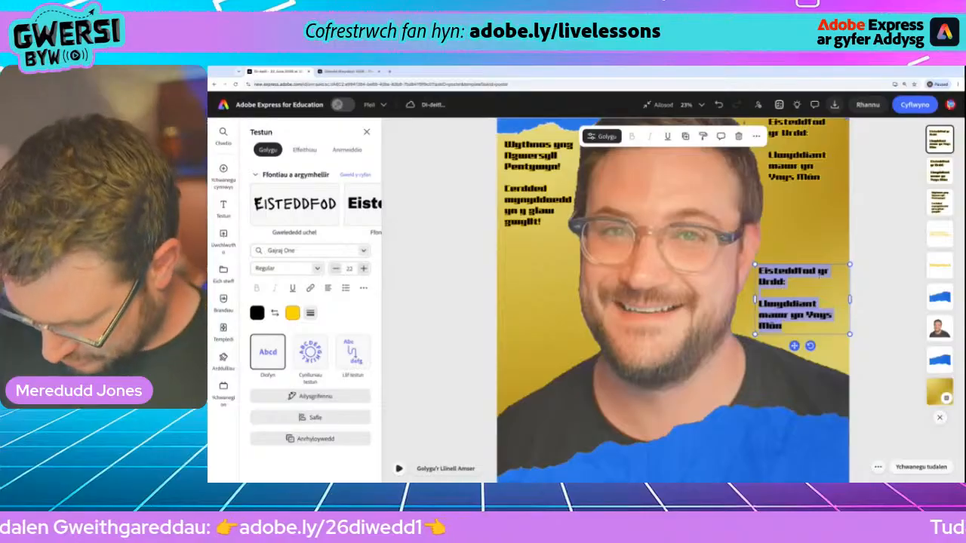
- Replace the lower copy's text with "Twrnamaint Pêlrwyd yn Aberystwyth!" and move the box down to just above the shoulder
text(Twrn)
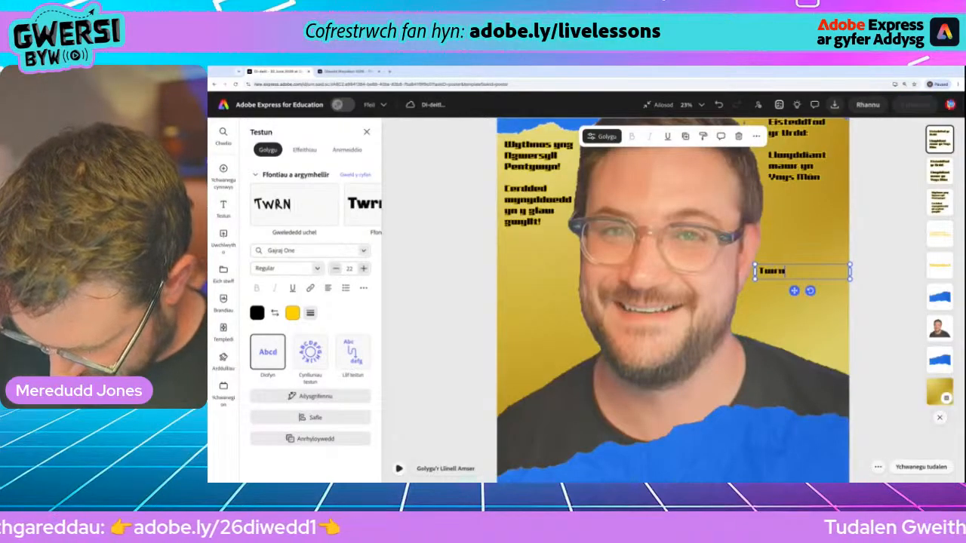
text(amaint P)
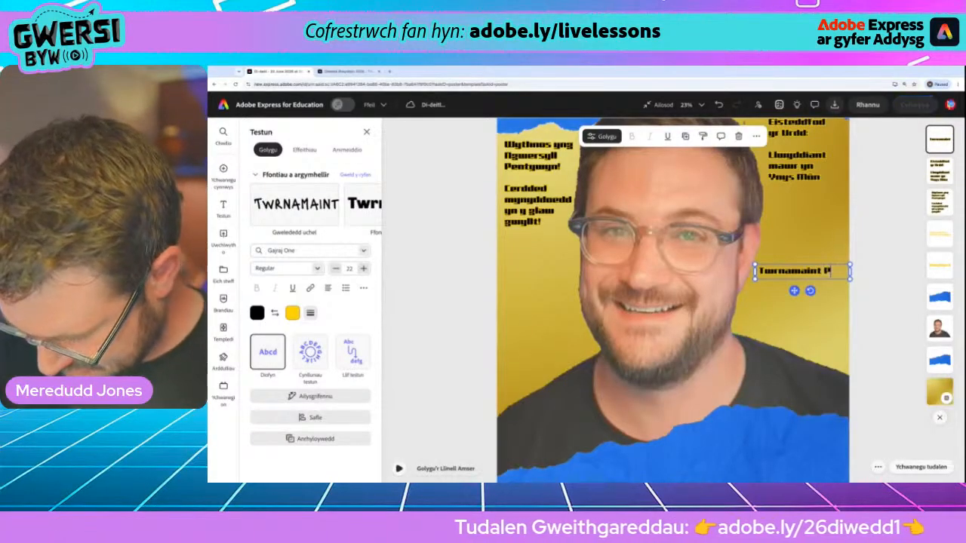
key(Return)
text(Pêl)
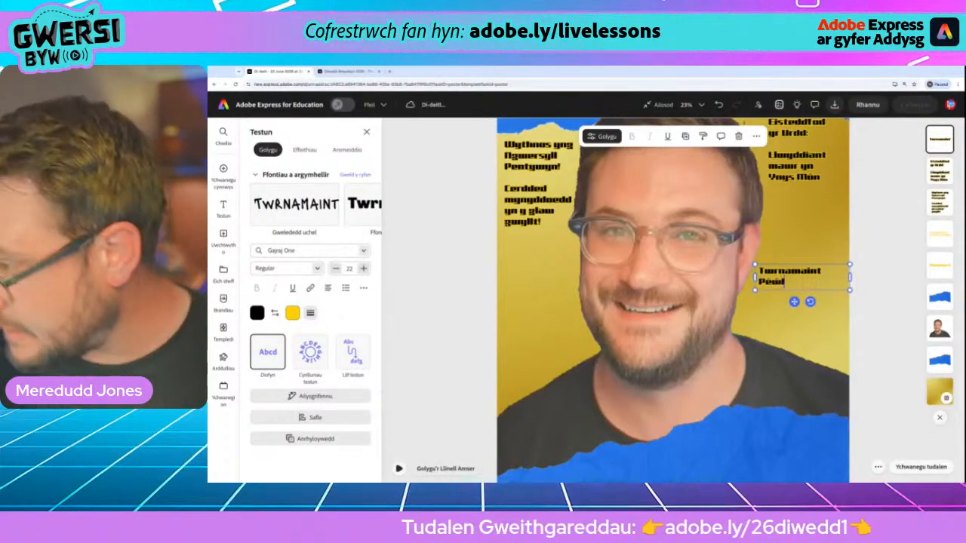
key(BackSpace)
key(BackSpace)
text(l)
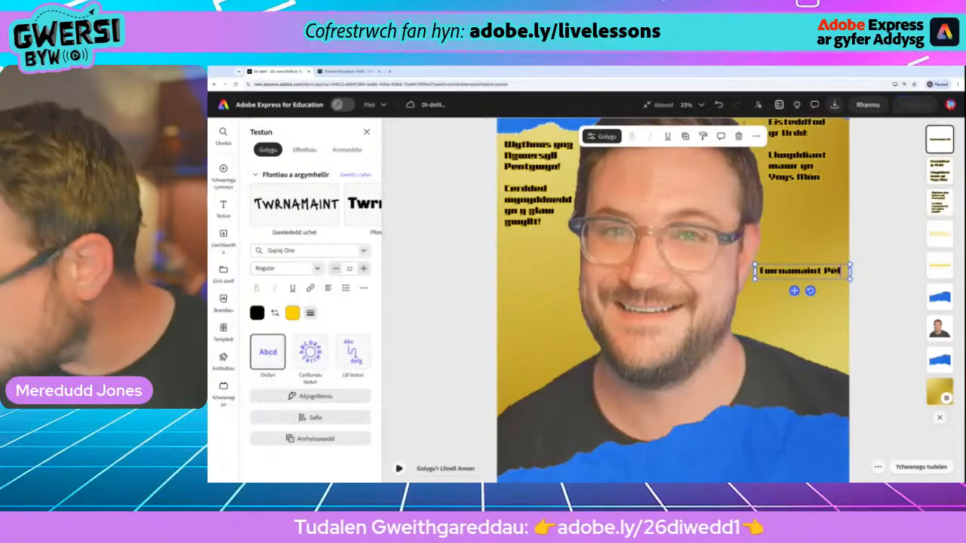
text(rwyd)
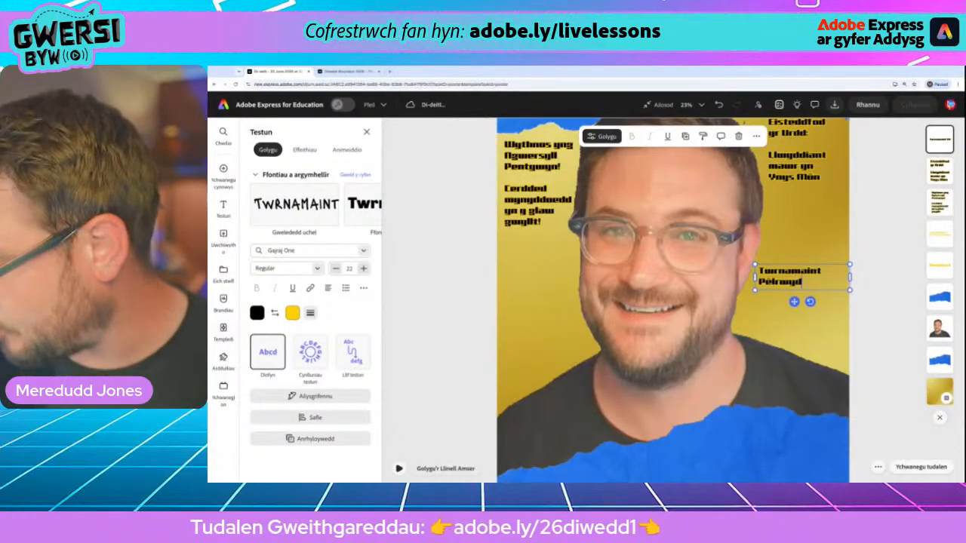
text( y)
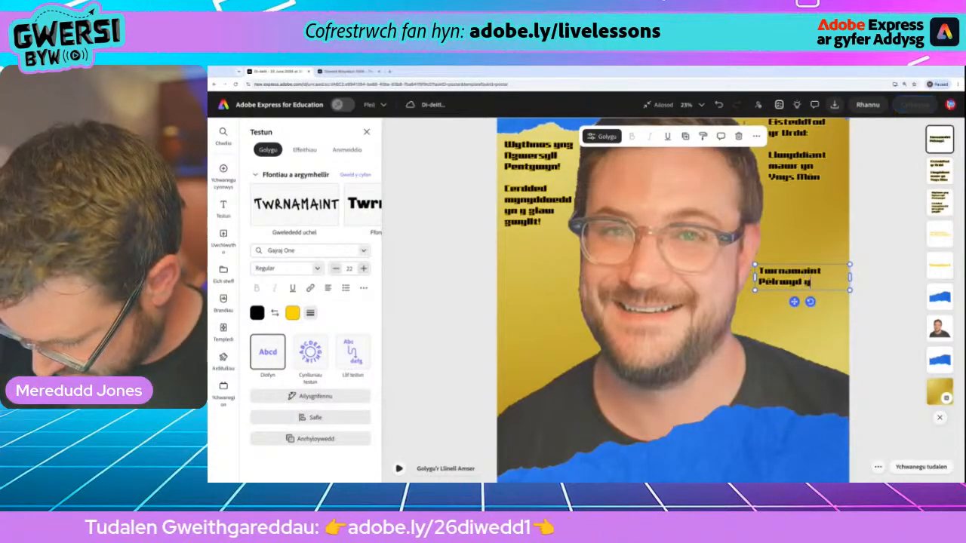
text(n Abery)
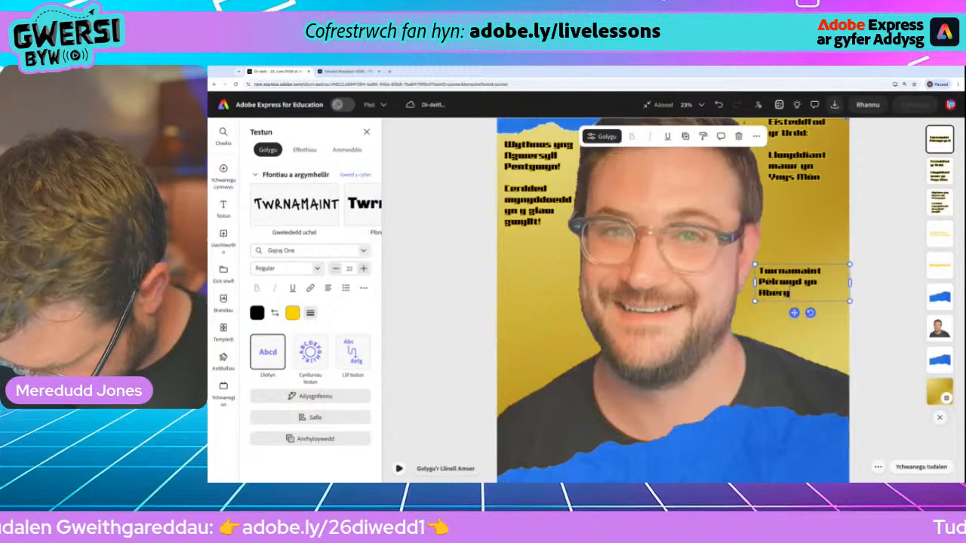
text(stwyth)
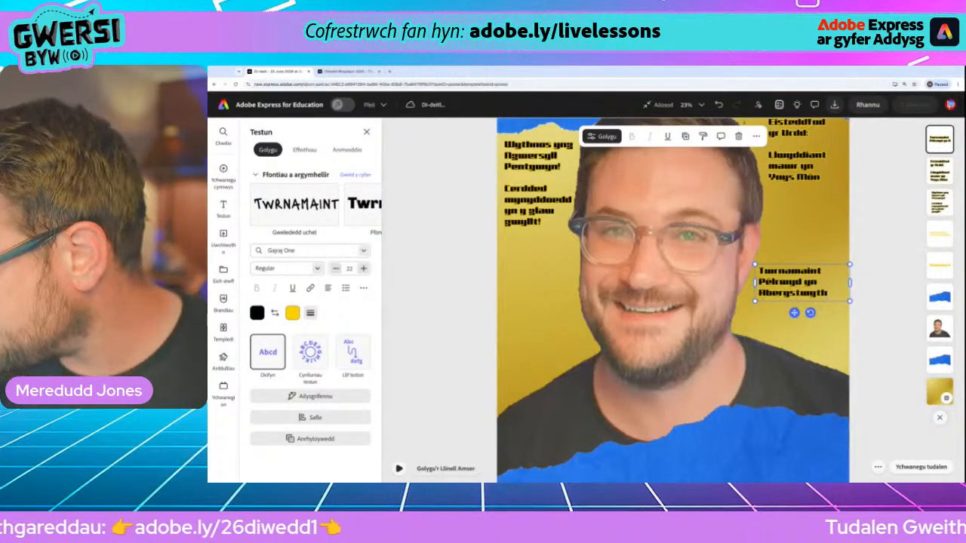
text(!)
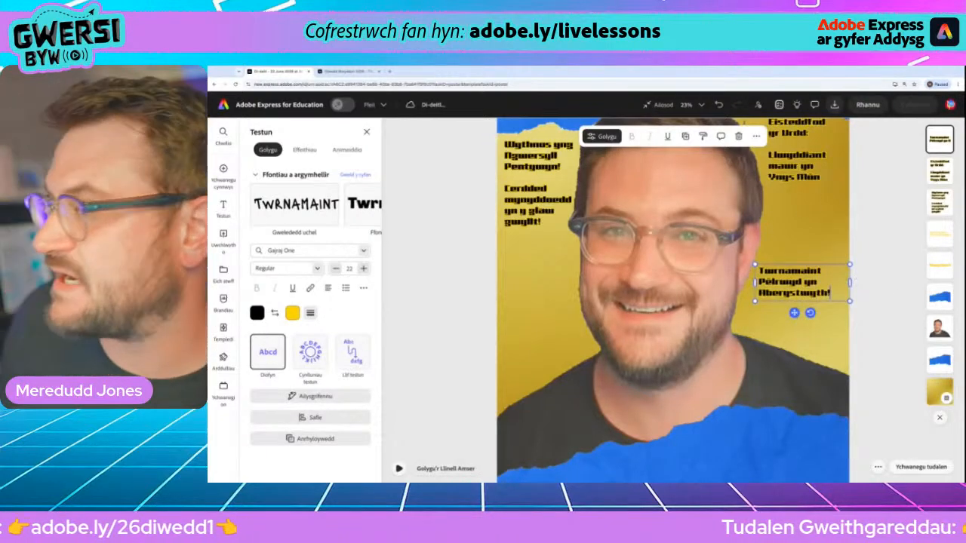
drag(793, 313, 791, 343)
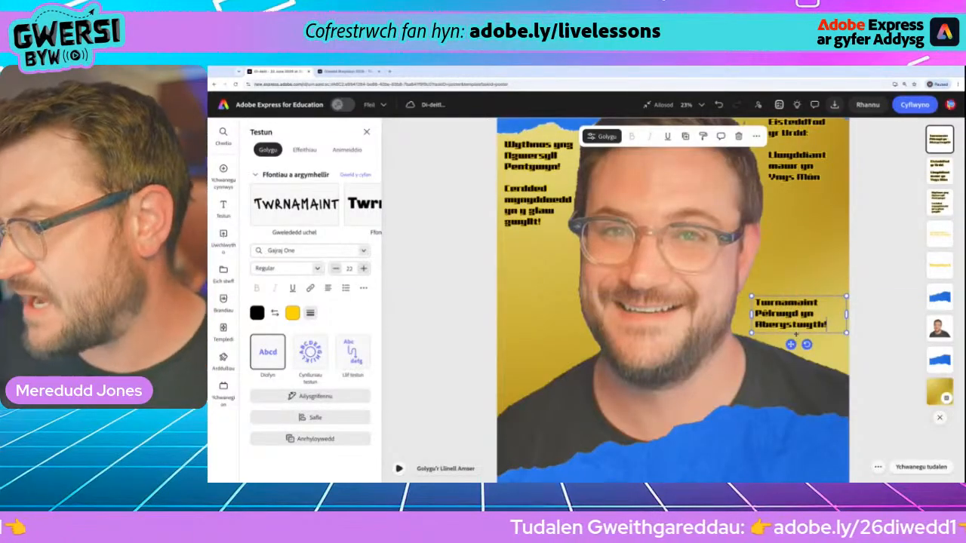
scroll(796, 334, down, 5)
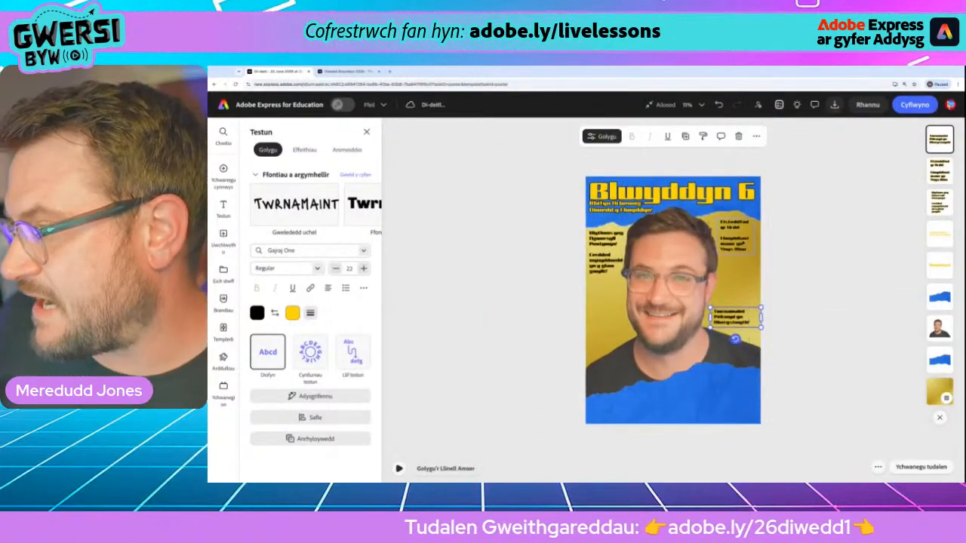
- Nudge the Eisteddfod and Twrnamaint blocks outwards from the face, and shift the video cut-out slightly right to clear the Pentywyn headlines
drag(740, 237, 742, 243)
click(736, 317)
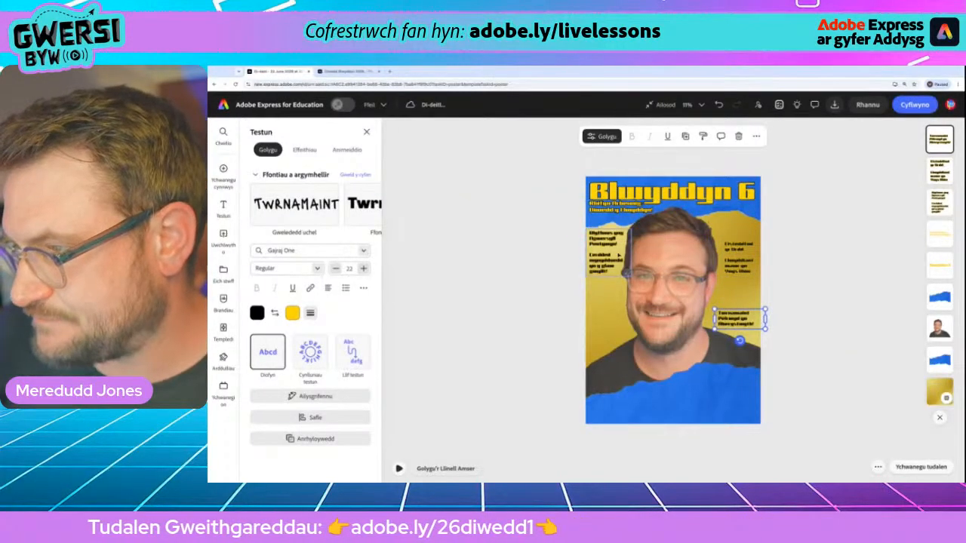
drag(609, 256, 611, 200)
mouse_move(606, 258)
mouse_down()
mouse_move(606, 318)
mouse_move(606, 253)
mouse_up()
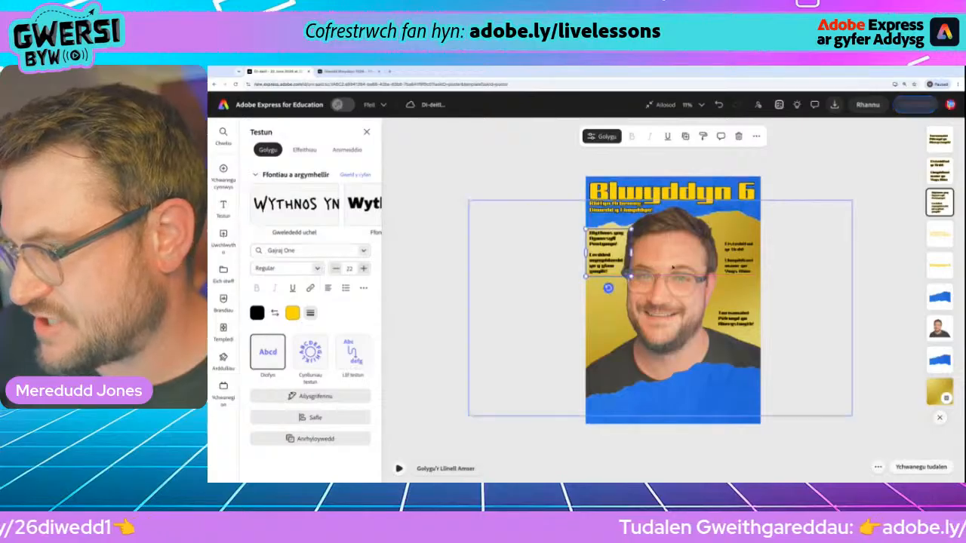
drag(676, 278, 679, 280)
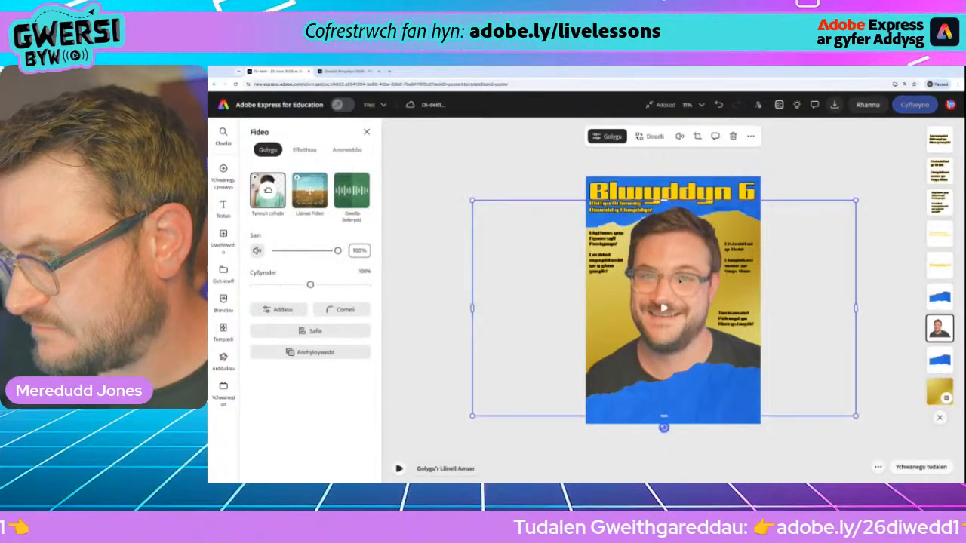
click(608, 253)
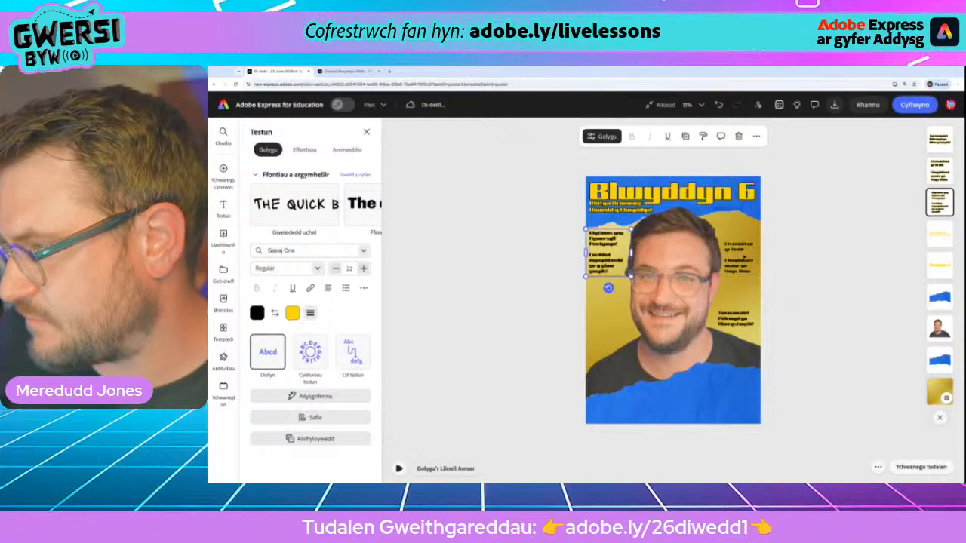
- Raise the Eisteddfod block to just under the blue torn paper, and move the Twrnamaint block slightly up beside the jaw
click(744, 265)
drag(745, 266, 748, 248)
click(743, 320)
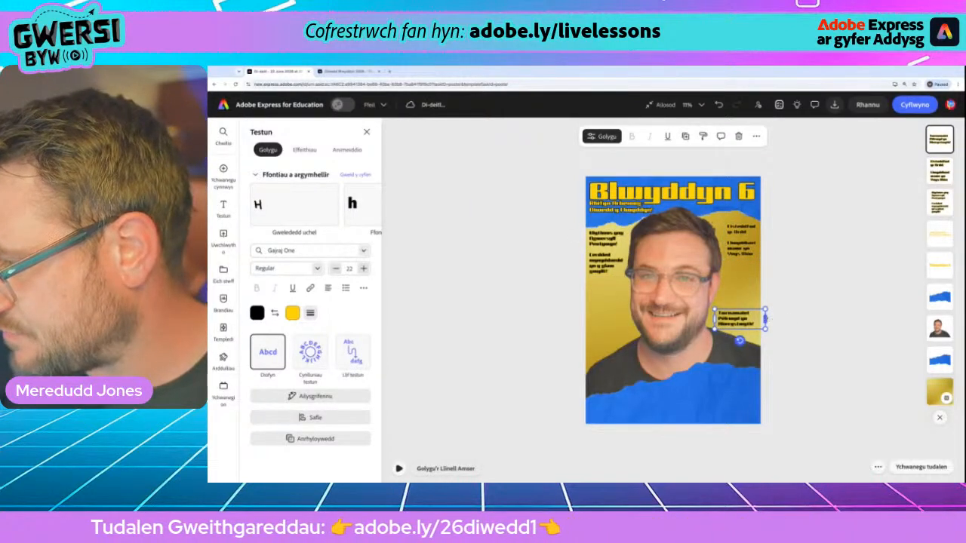
drag(765, 319, 735, 323)
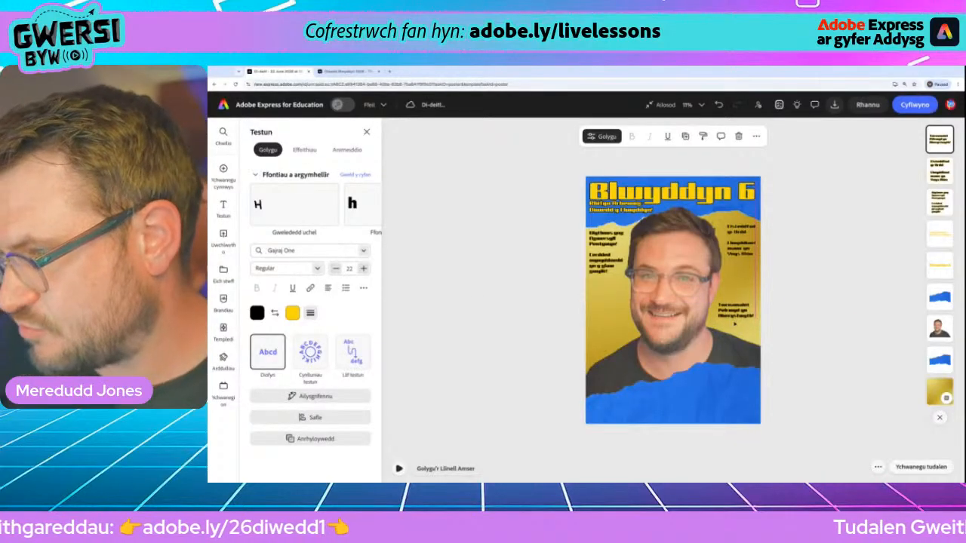
click(817, 317)
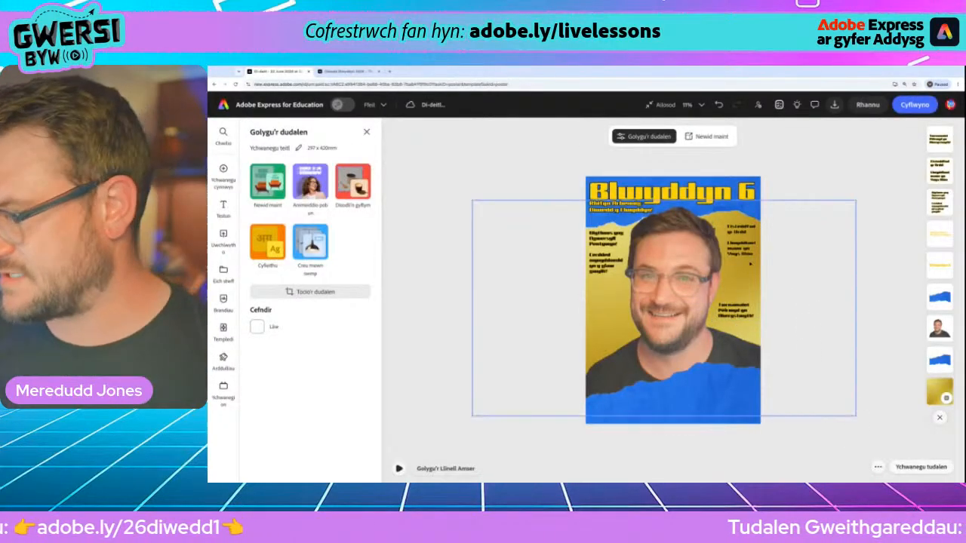
click(740, 243)
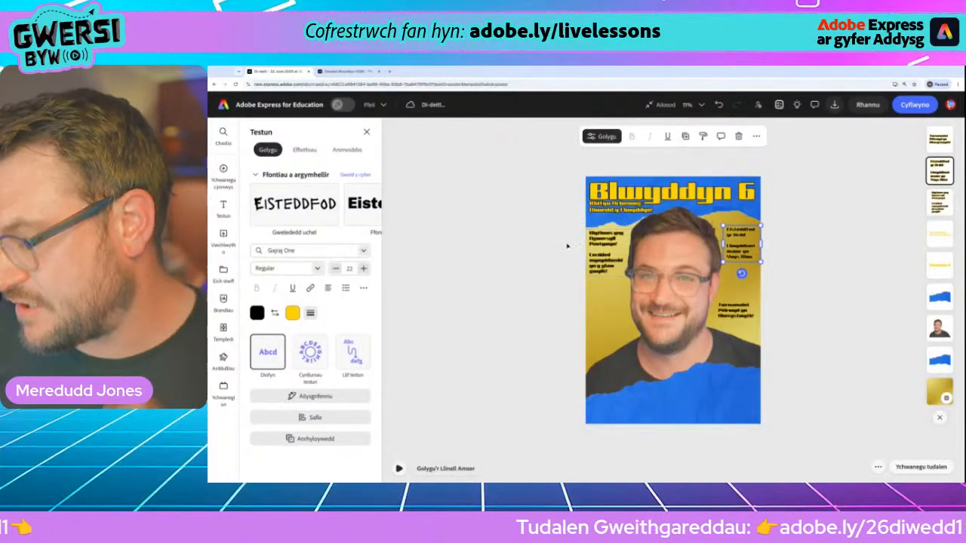
scroll(568, 245, up, 5)
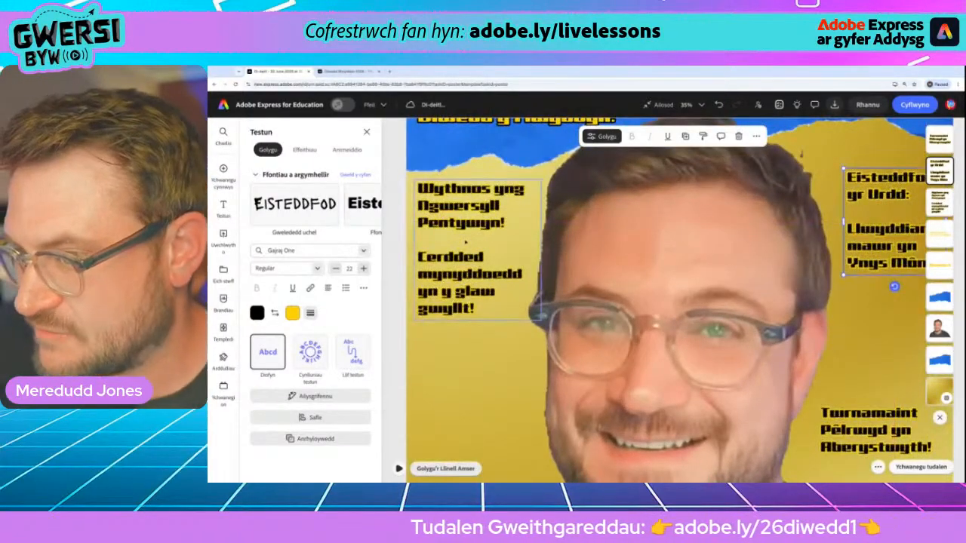
scroll(423, 284, down, 4)
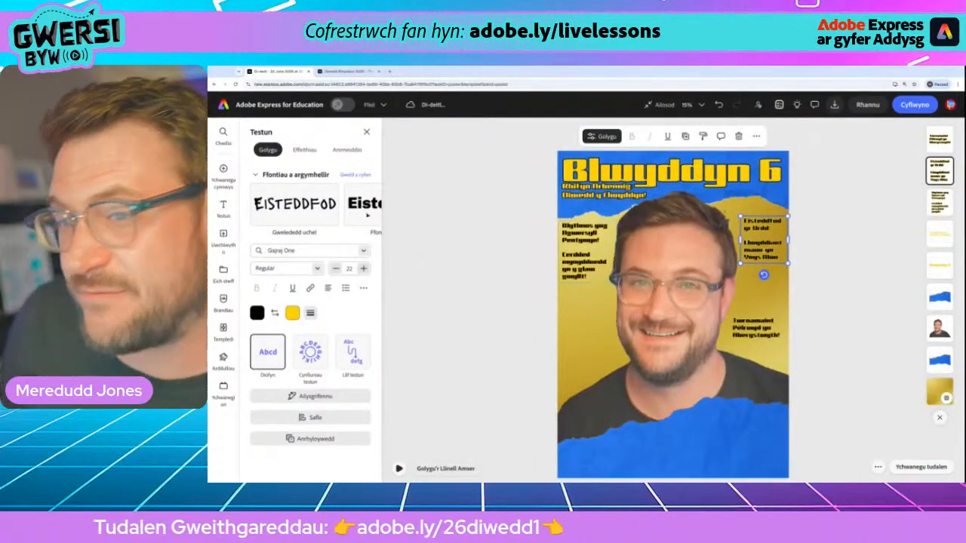
- Search the icon elements for "esgidiau cerdded"
click(235, 181)
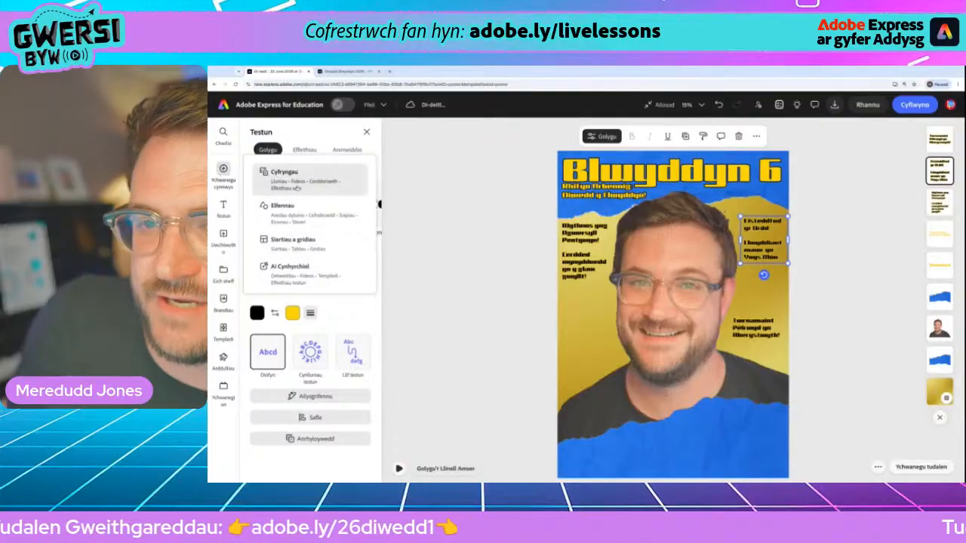
click(292, 209)
click(224, 173)
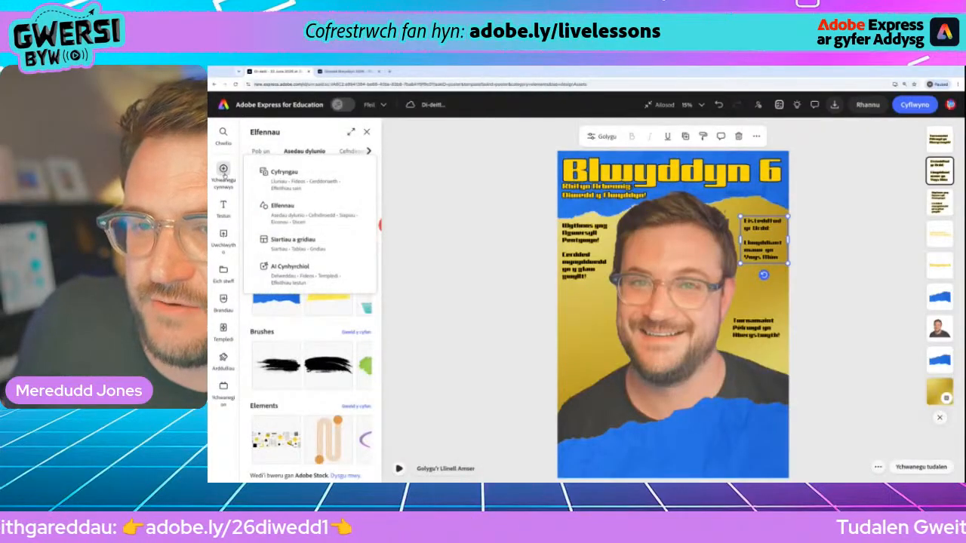
scroll(224, 176, up, 5)
scroll(224, 175, up, 2)
click(507, 318)
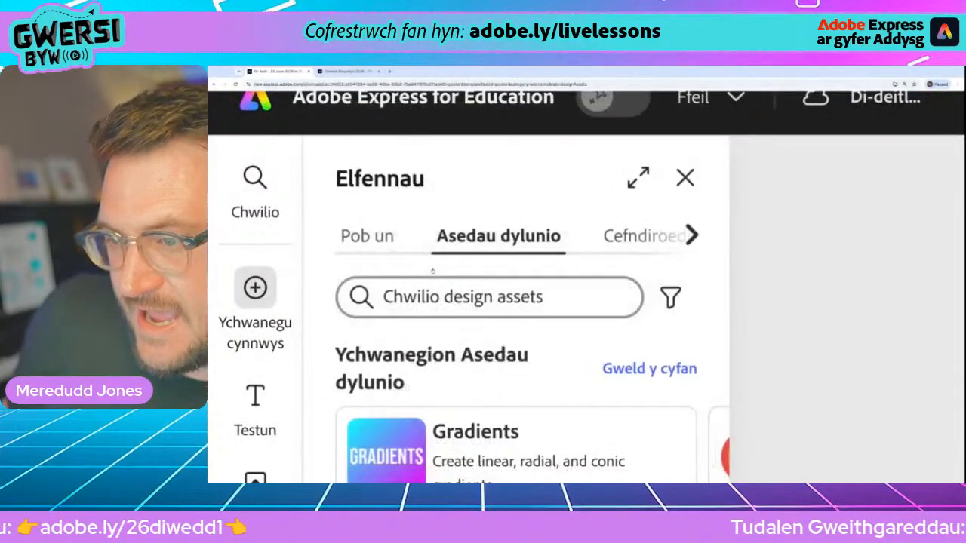
click(691, 235)
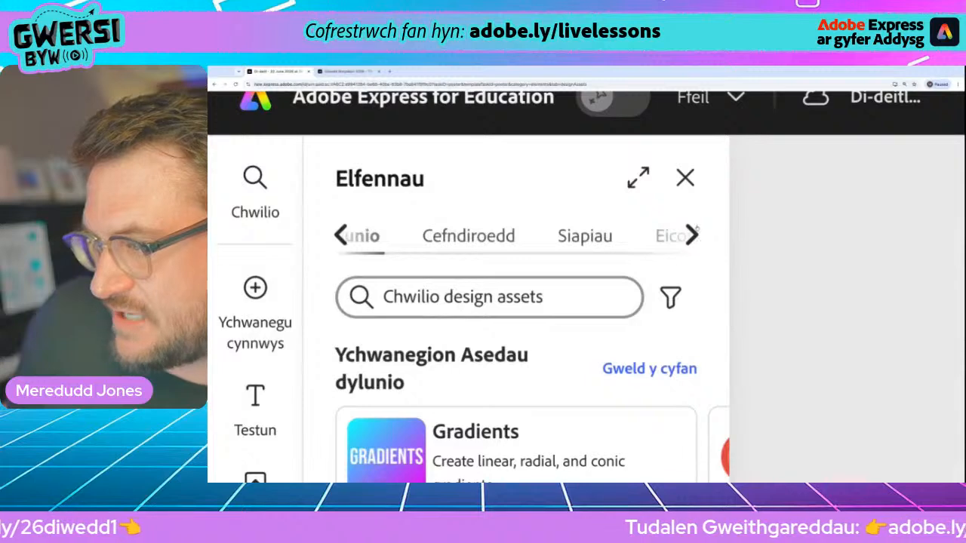
click(691, 235)
click(565, 237)
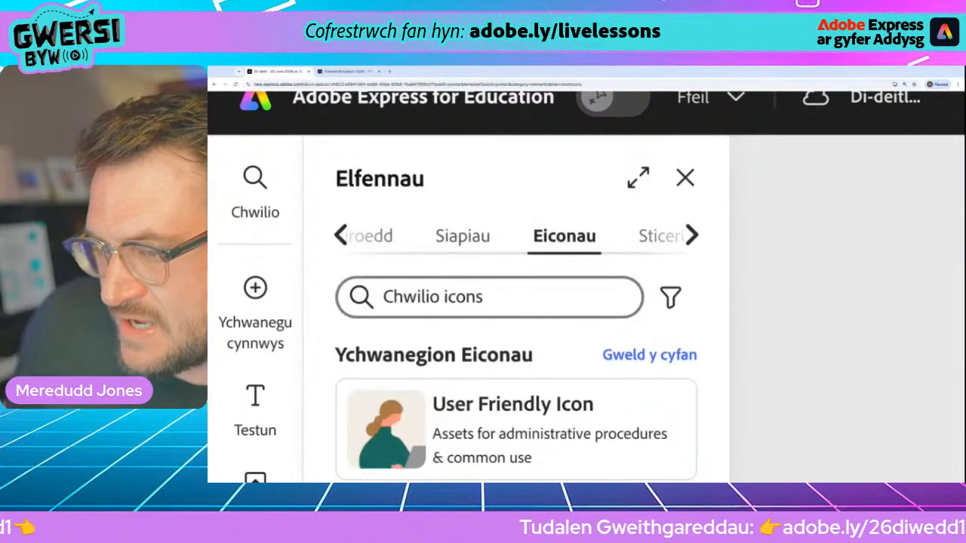
click(490, 296)
text(esg)
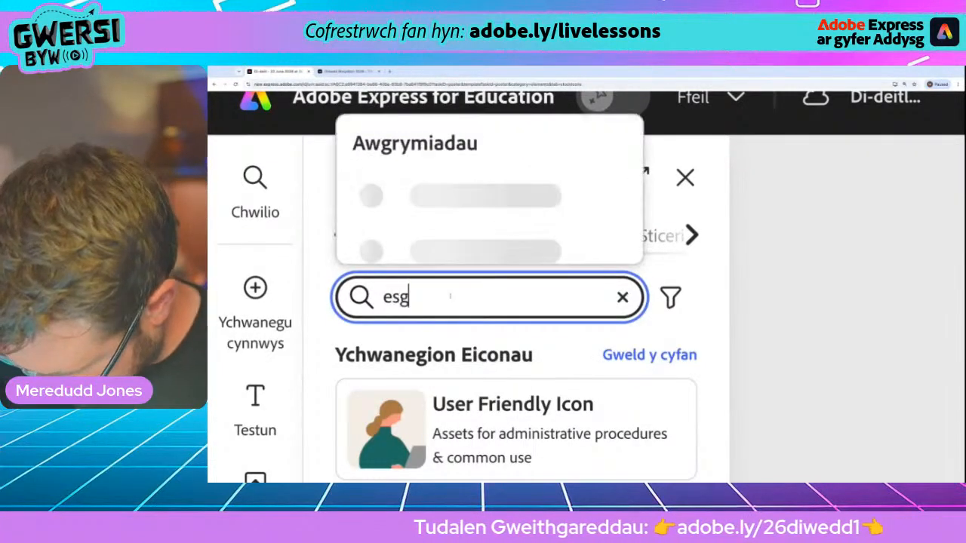
text(idiau c)
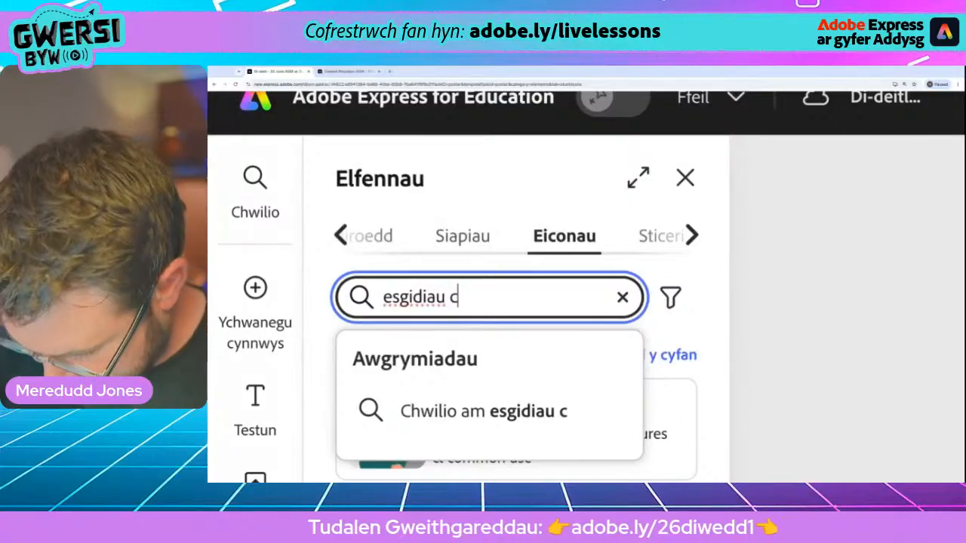
text(erdd)
key(Return)
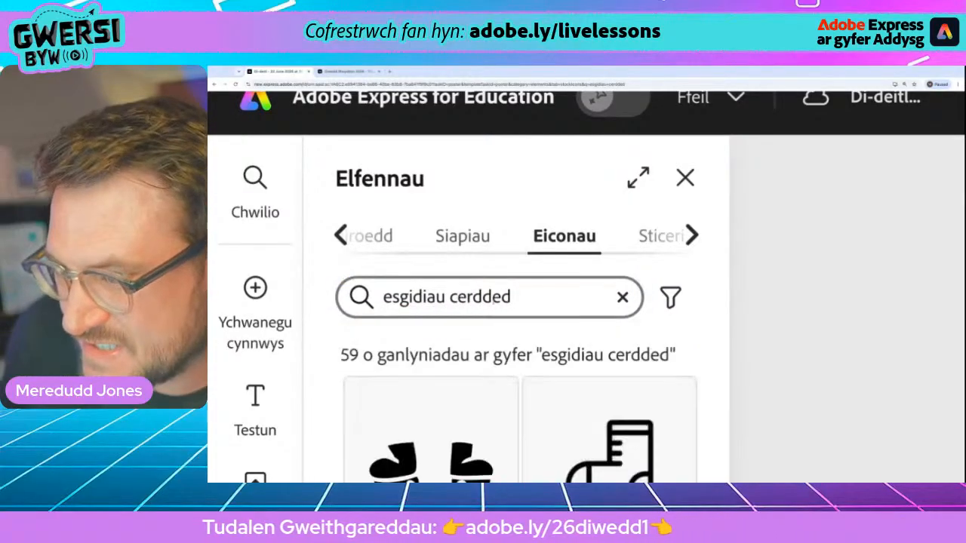
- Add the solid black lace-up boot icon, tilt it slightly clockwise, and size and place it over the walking headline beside the face
key(ctrl+0)
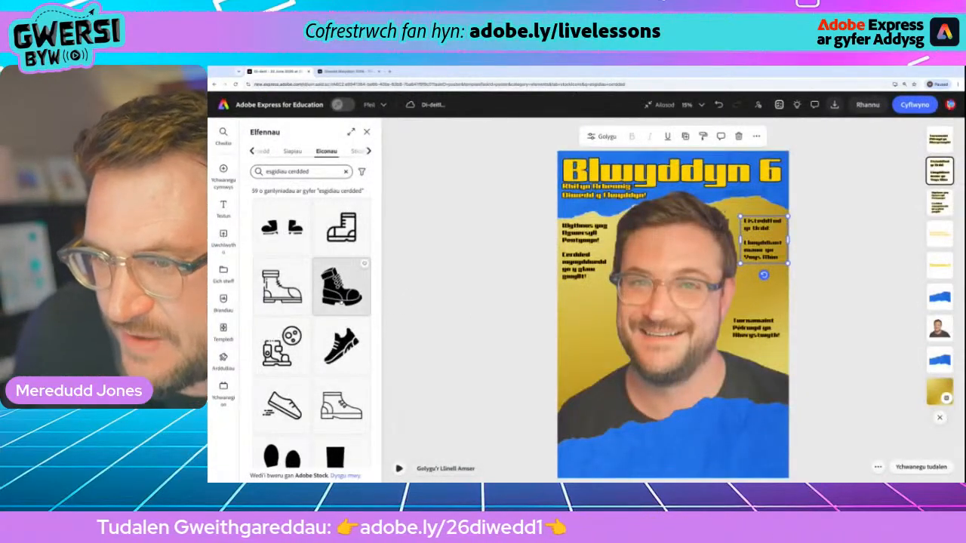
click(341, 287)
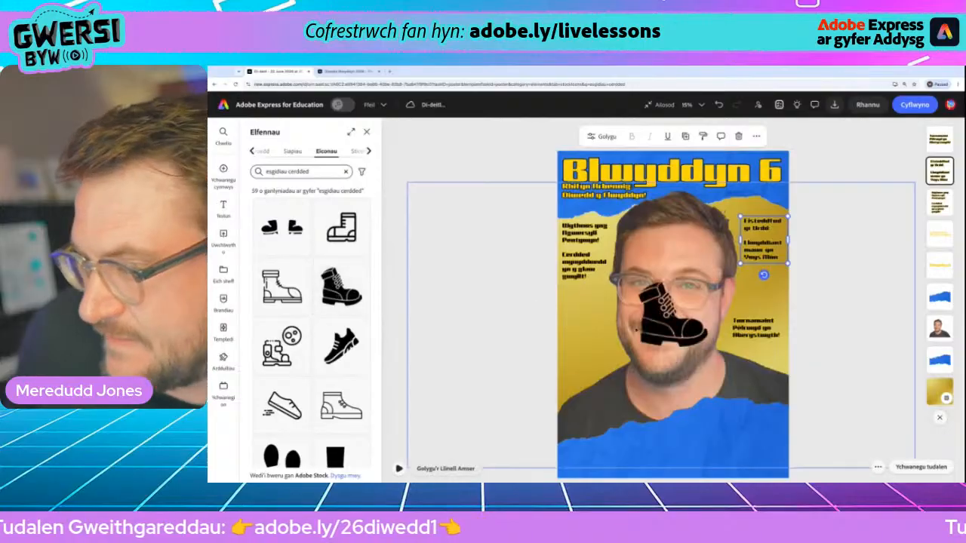
drag(670, 317, 579, 296)
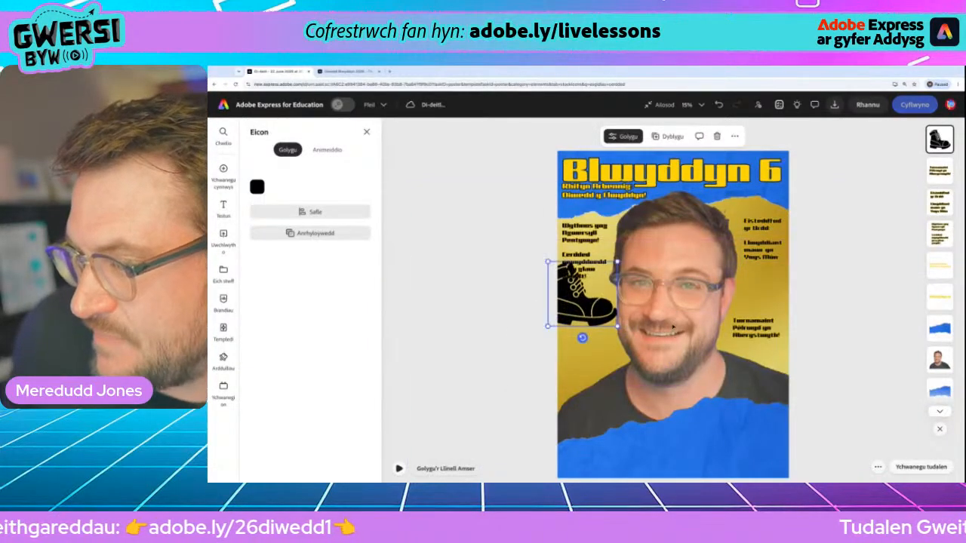
drag(617, 262, 643, 237)
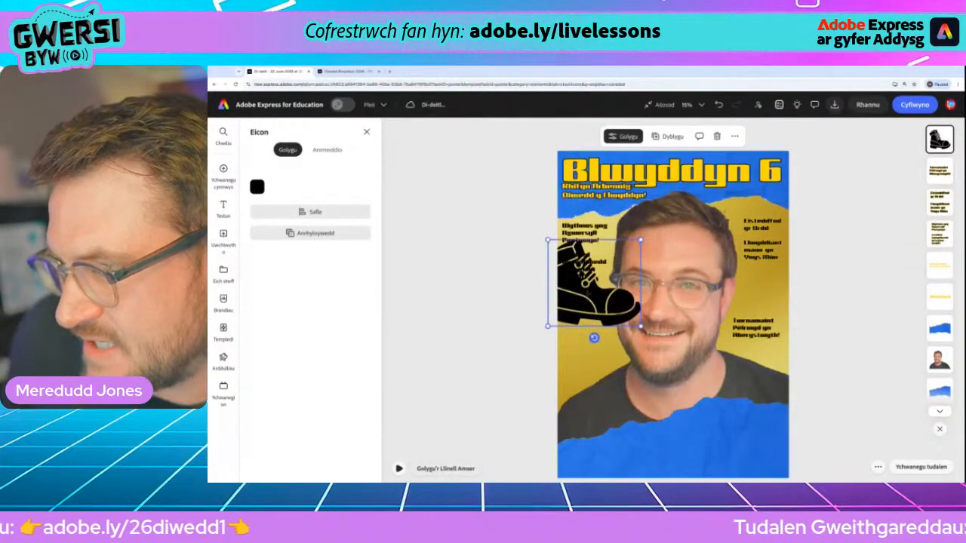
drag(596, 294, 585, 275)
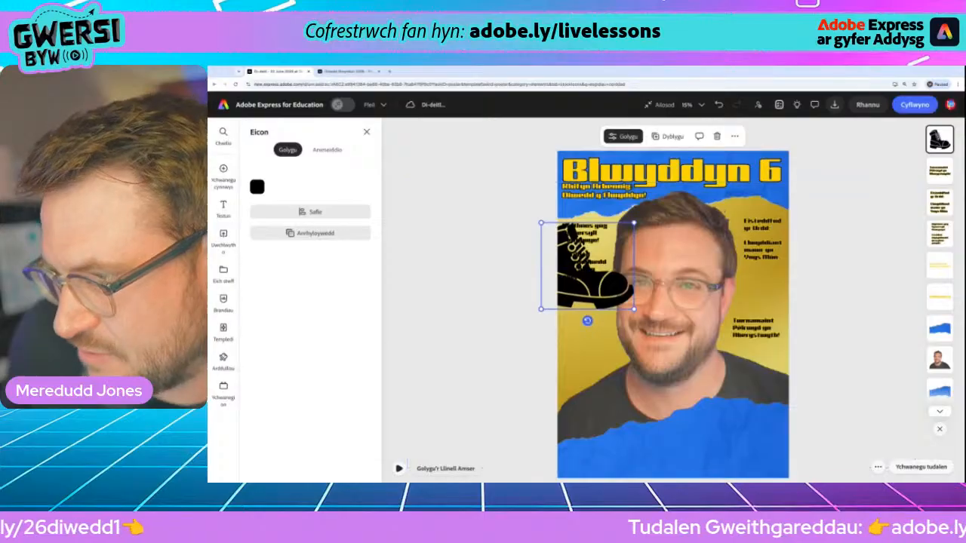
drag(587, 322, 579, 320)
drag(586, 283, 601, 310)
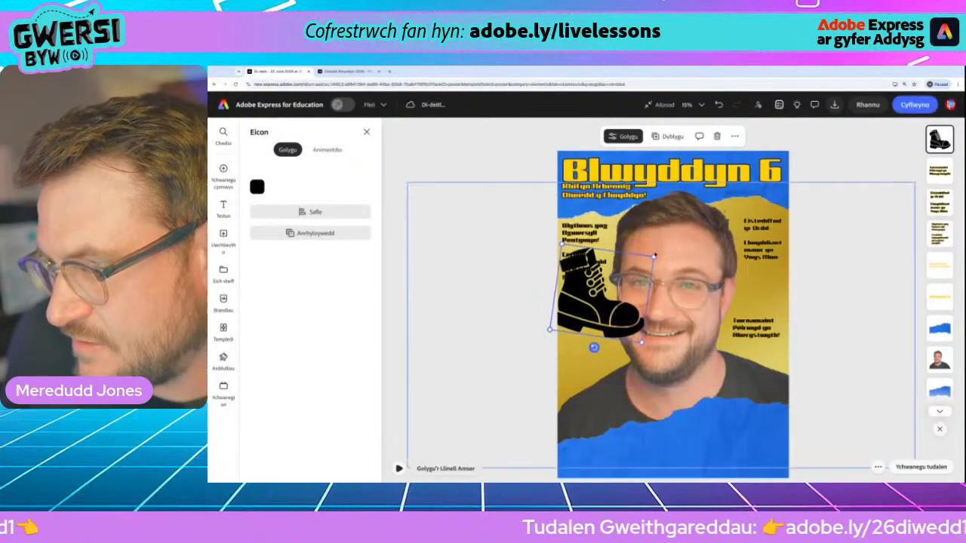
drag(653, 258, 632, 272)
drag(595, 314, 596, 295)
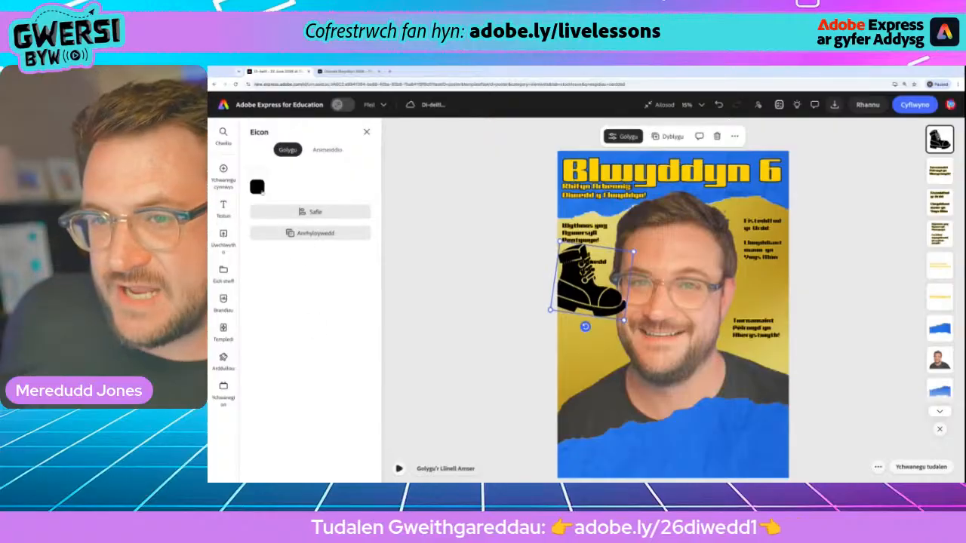
- Recolour the boot icon orange, tilt it further clockwise, and move it up over the Pentywyn and walking headlines
click(257, 187)
click(357, 261)
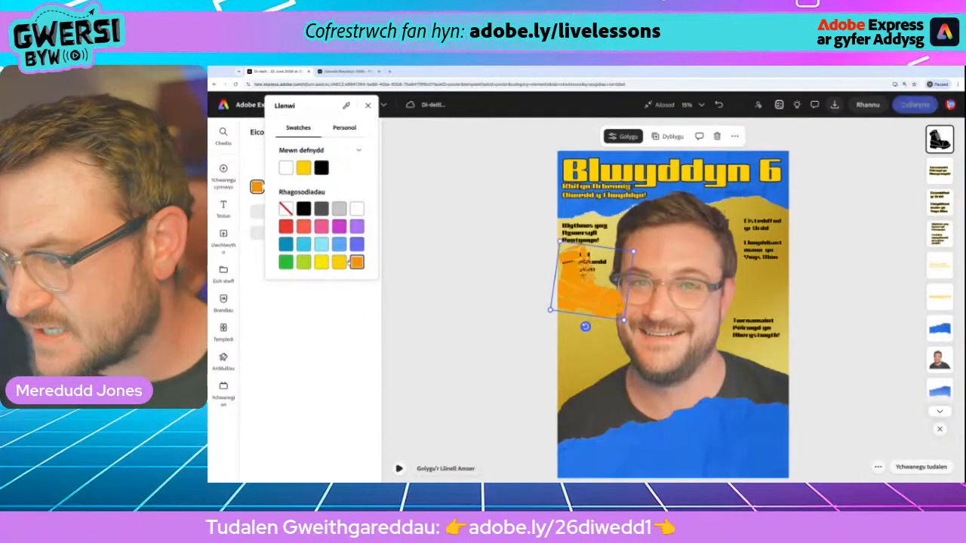
click(592, 267)
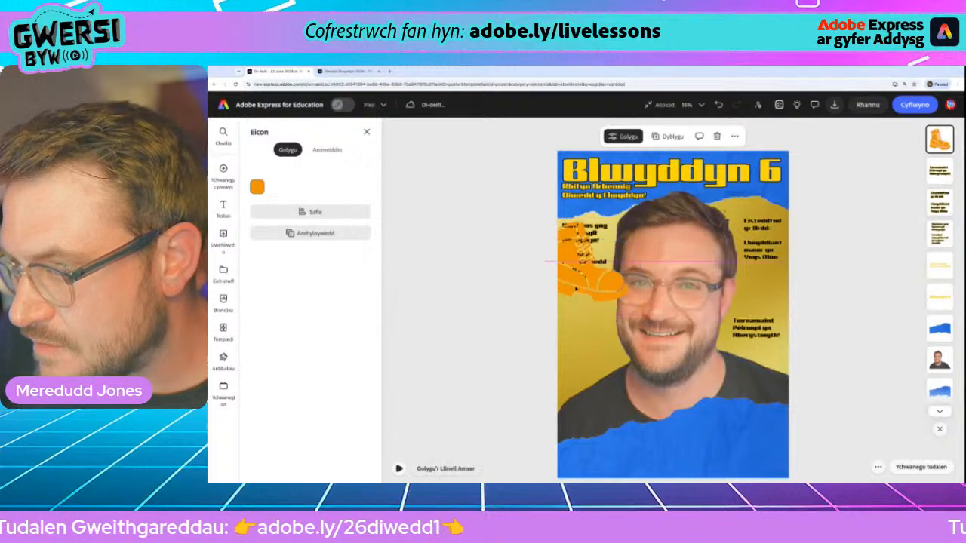
drag(576, 289, 572, 290)
drag(580, 311, 562, 305)
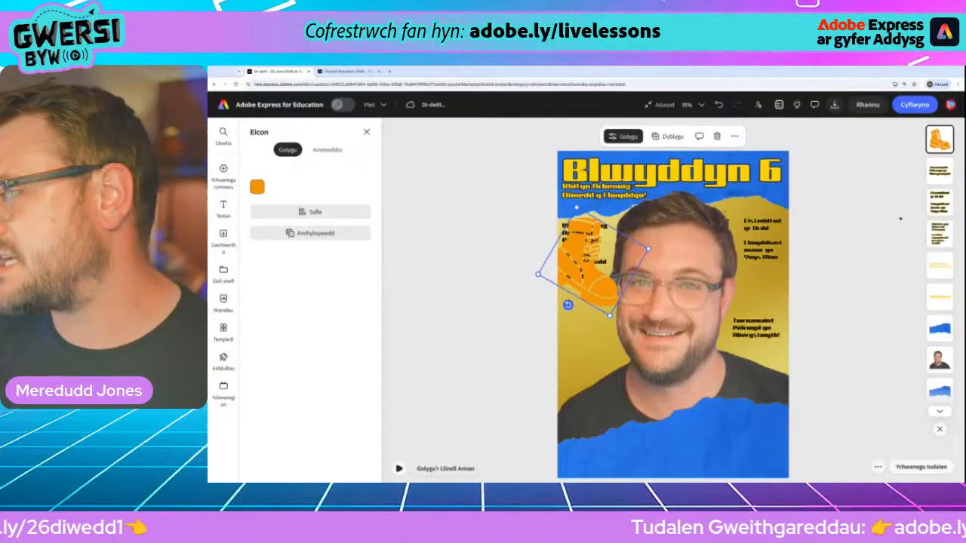
- Reorder the boot icon's layer to sit directly behind the Pentywyn and walking headlines, and deselect it
scroll(937, 112, up, 5)
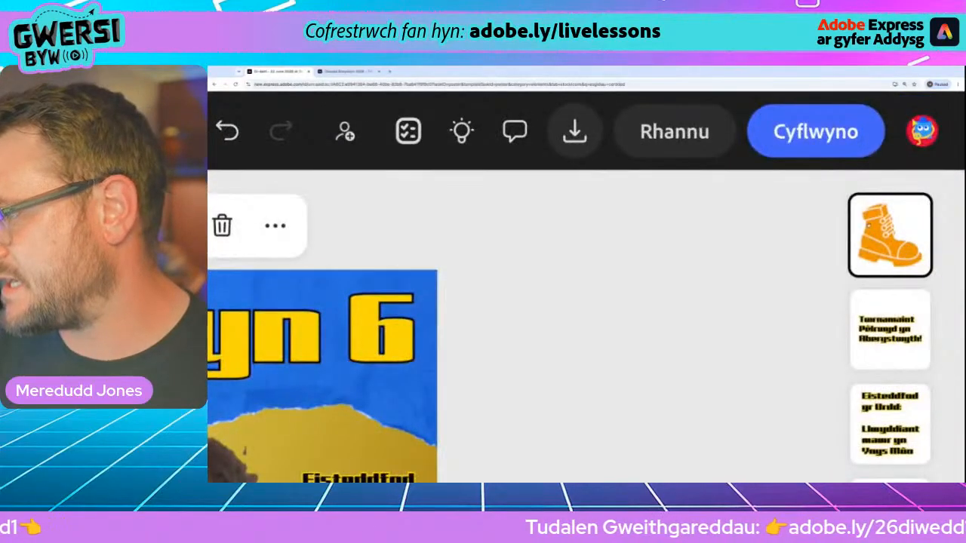
scroll(893, 246, down, 5)
drag(939, 143, 922, 232)
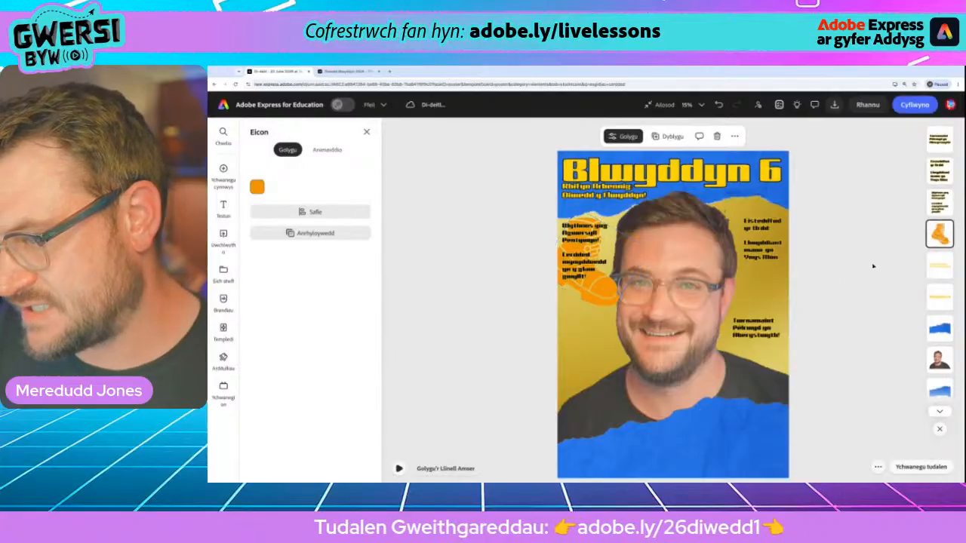
click(543, 273)
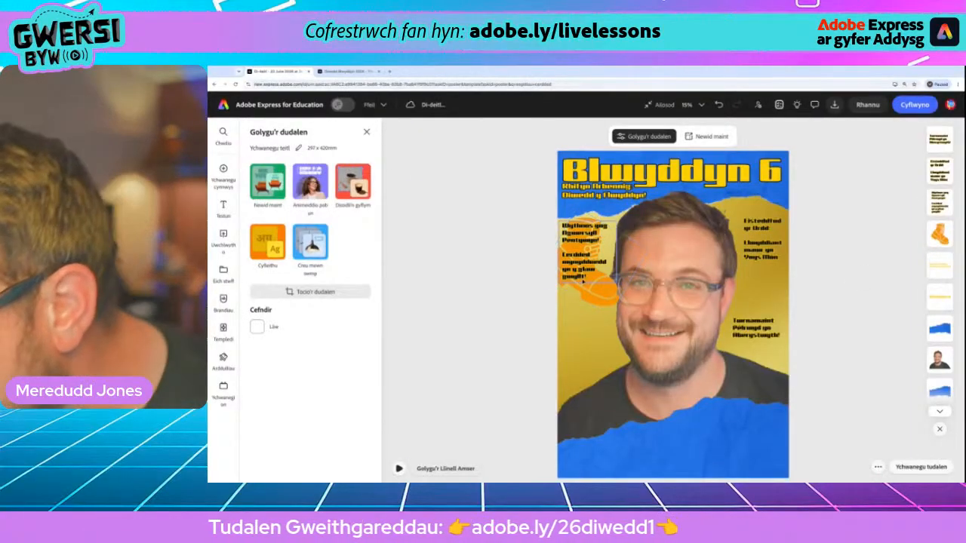
- Try a golden-yellow fill on the boot icon, and restore its orange fill
scroll(649, 270, up, 10)
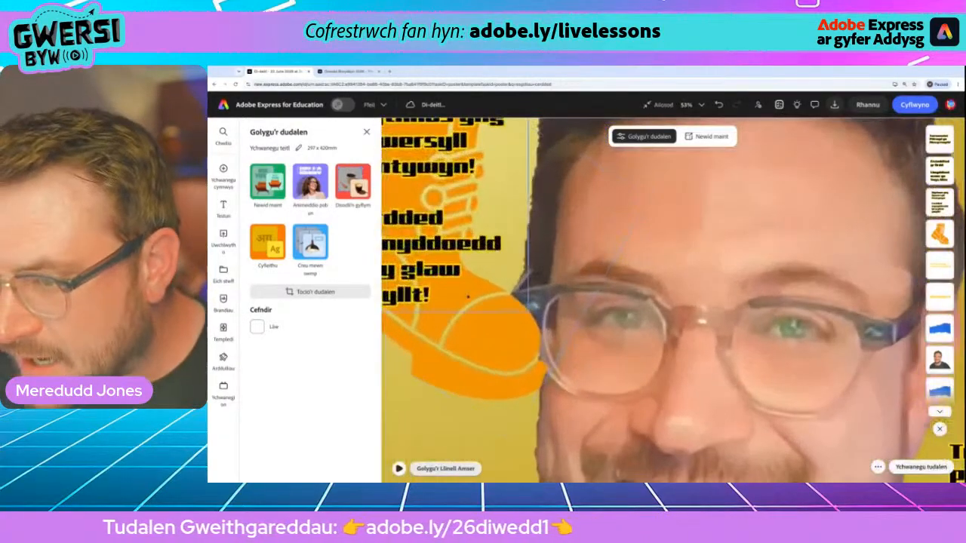
scroll(458, 297, down, 10)
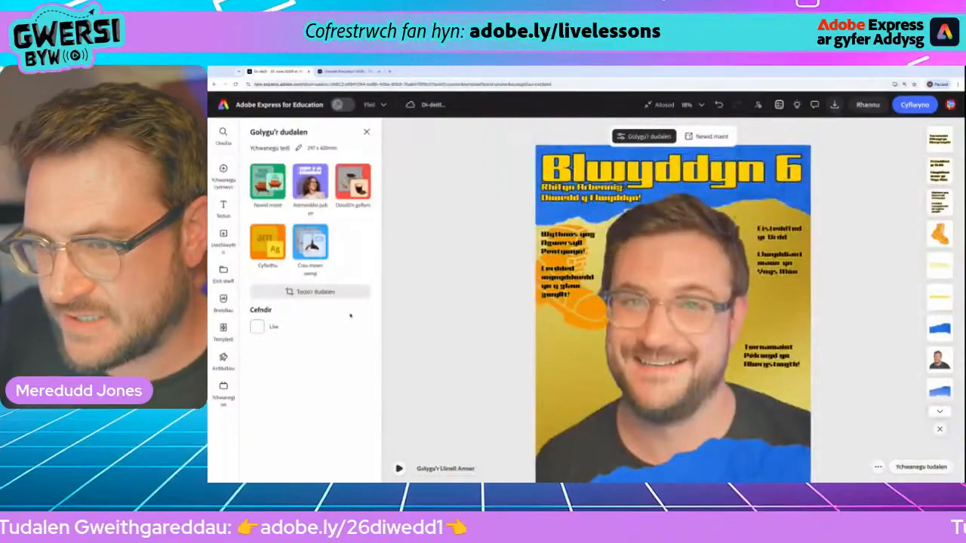
click(586, 313)
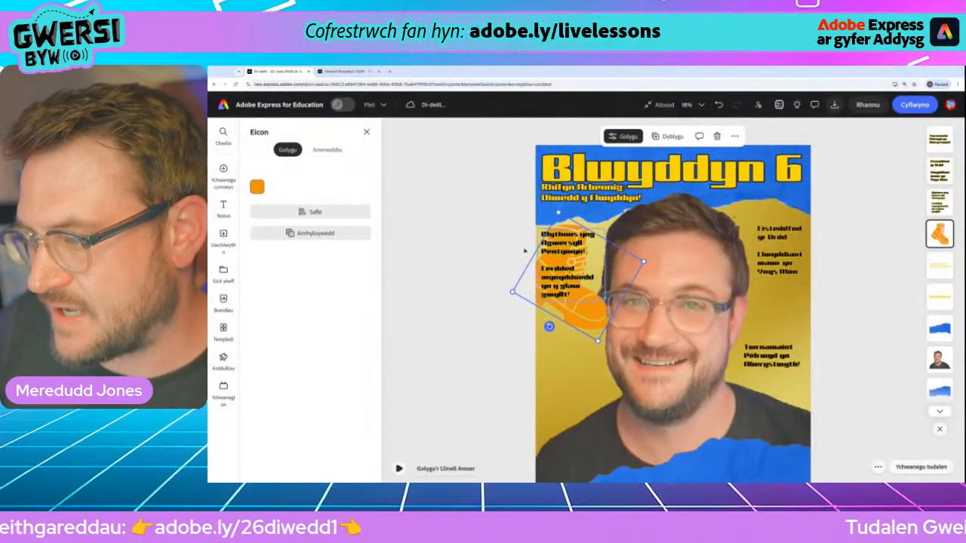
click(257, 187)
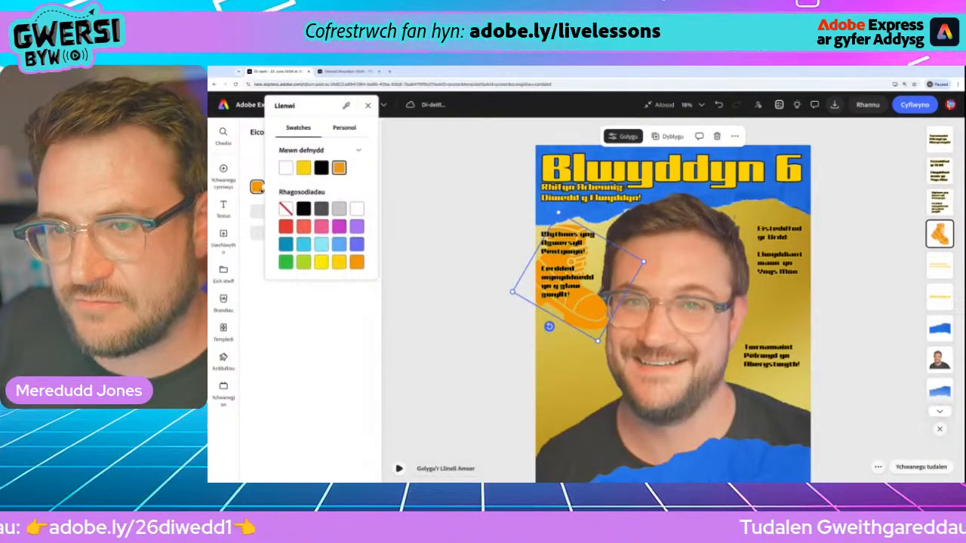
click(339, 262)
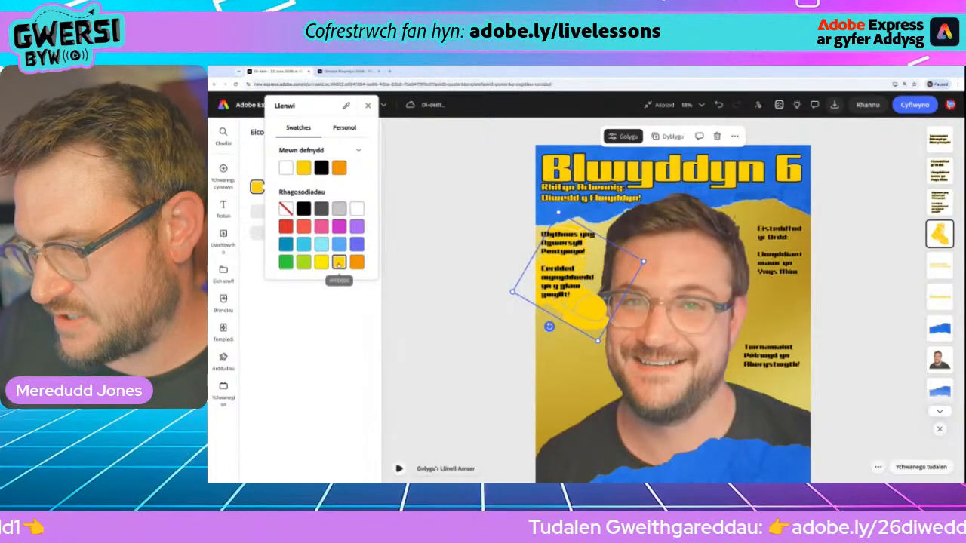
click(357, 262)
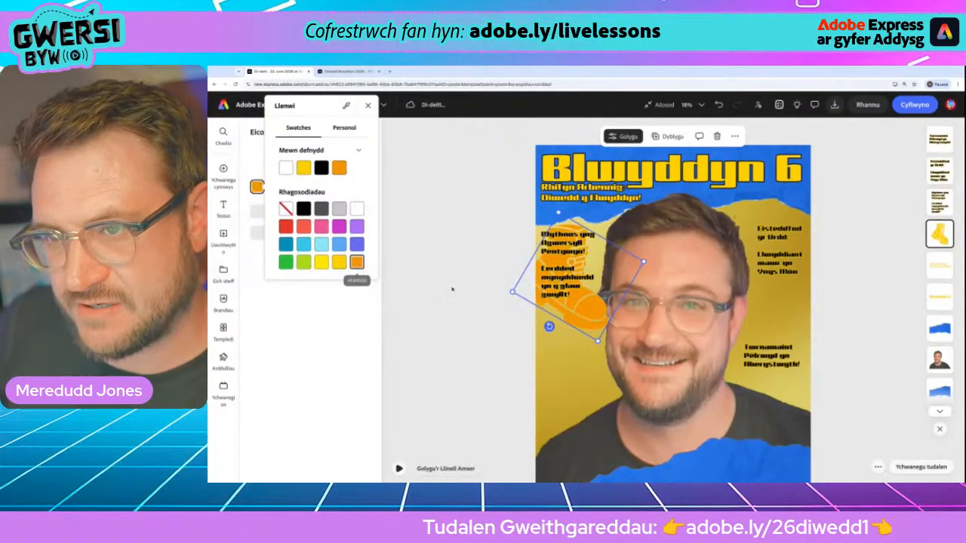
- Reorder the orange boot icon's layer to sit behind the man's cut-out and above the next torn-paper layer, and deselect it
click(453, 289)
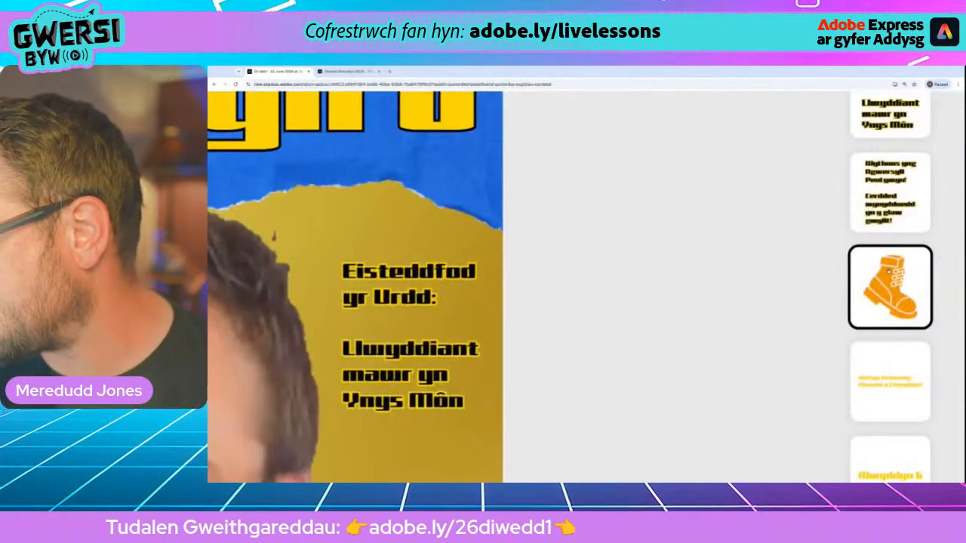
scroll(889, 270, down, 10)
drag(933, 235, 934, 359)
click(868, 330)
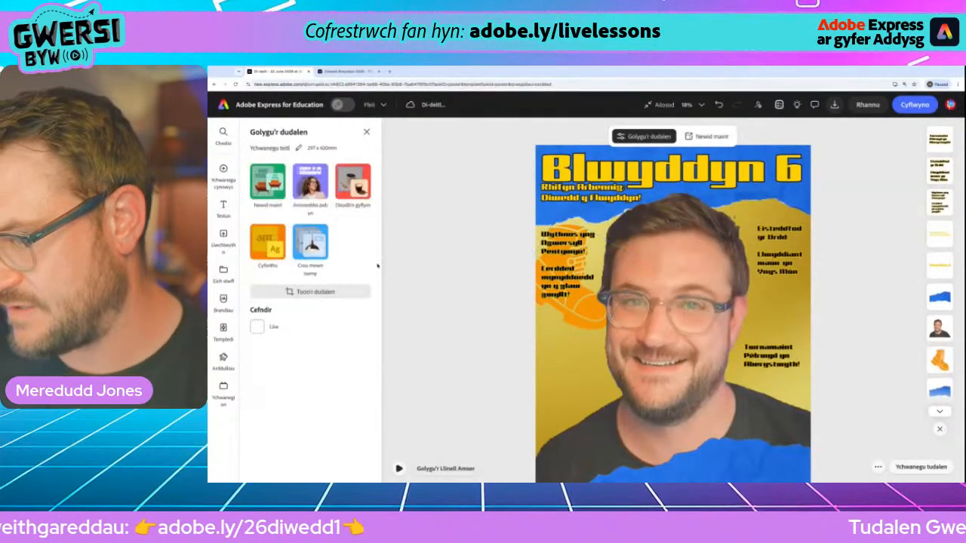
scroll(539, 264, up, 5)
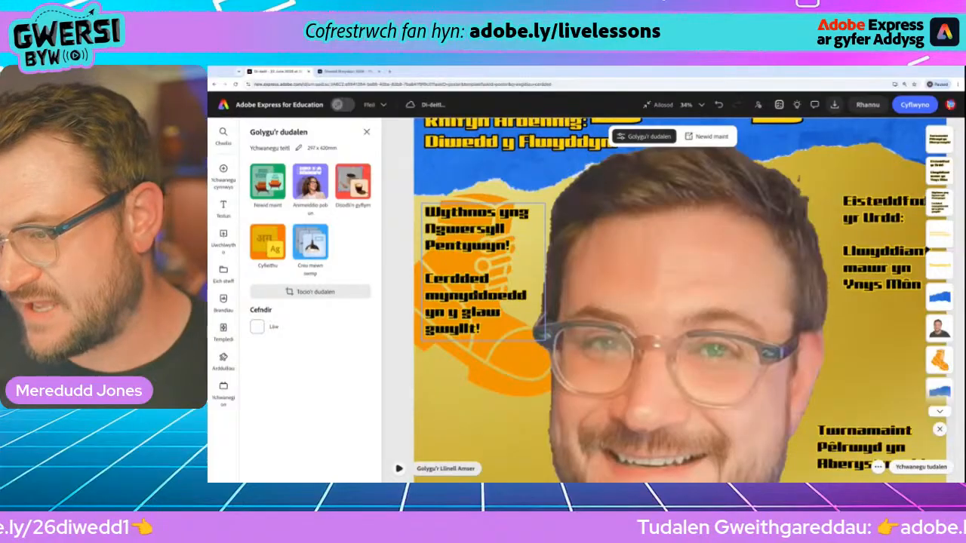
scroll(469, 273, down, 7)
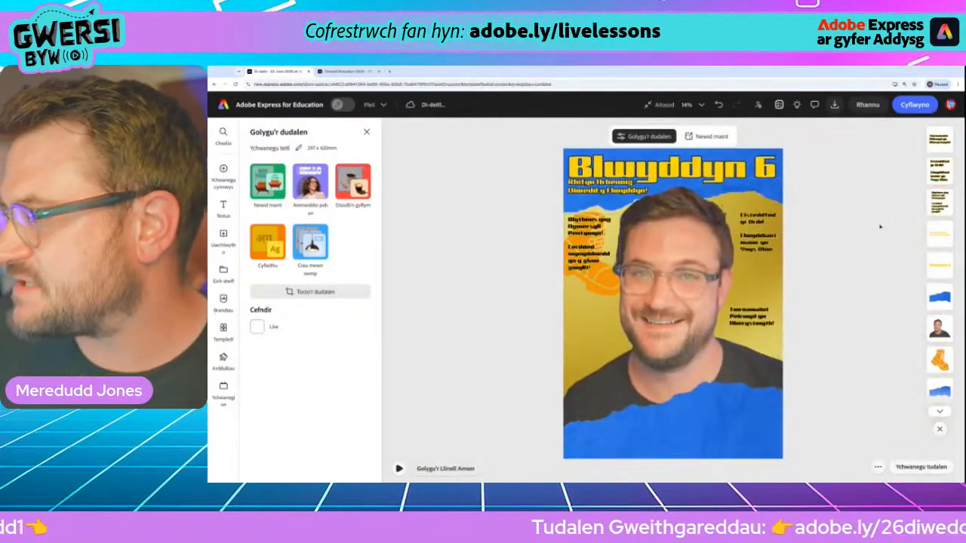
scroll(812, 235, up, 8)
scroll(812, 236, down, 4)
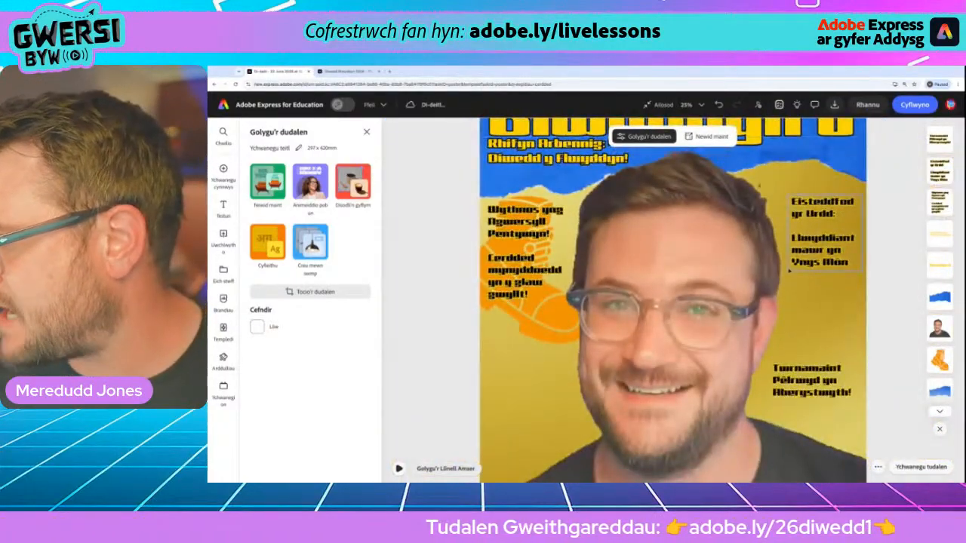
scroll(823, 278, down, 3)
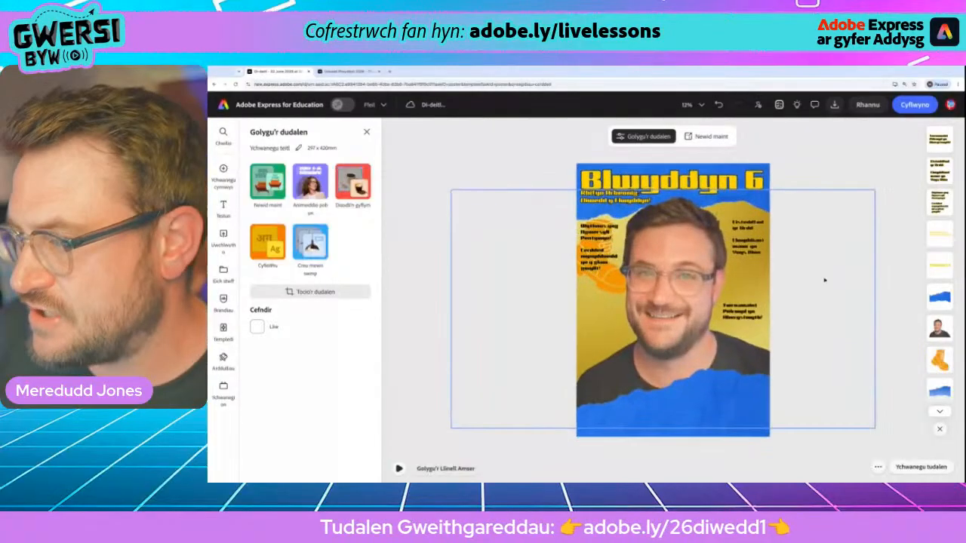
- Search the icon elements for "cymru"
click(223, 169)
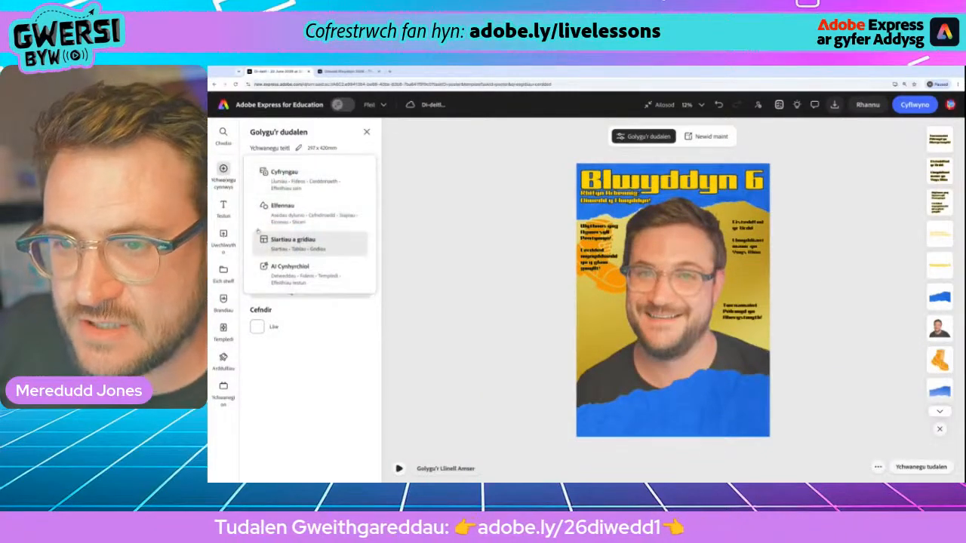
click(300, 216)
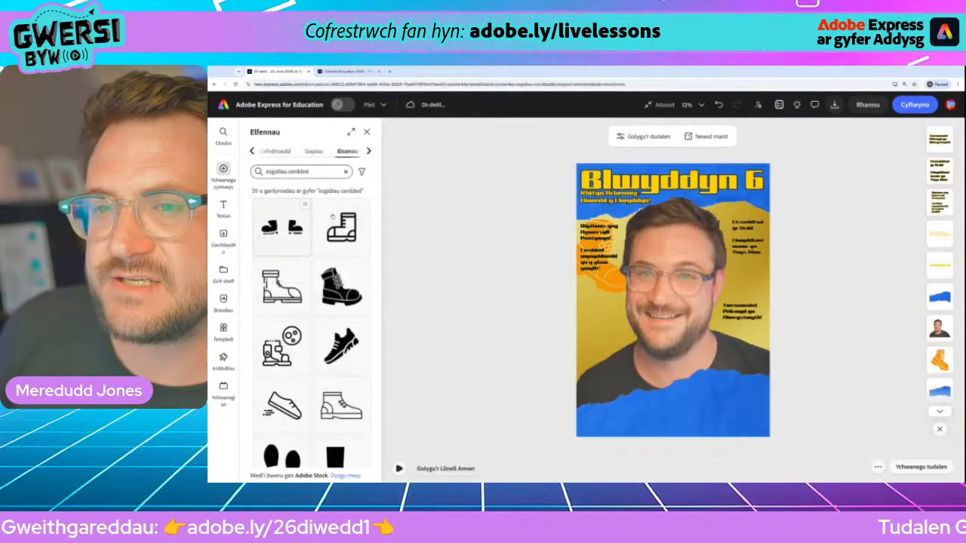
click(333, 169)
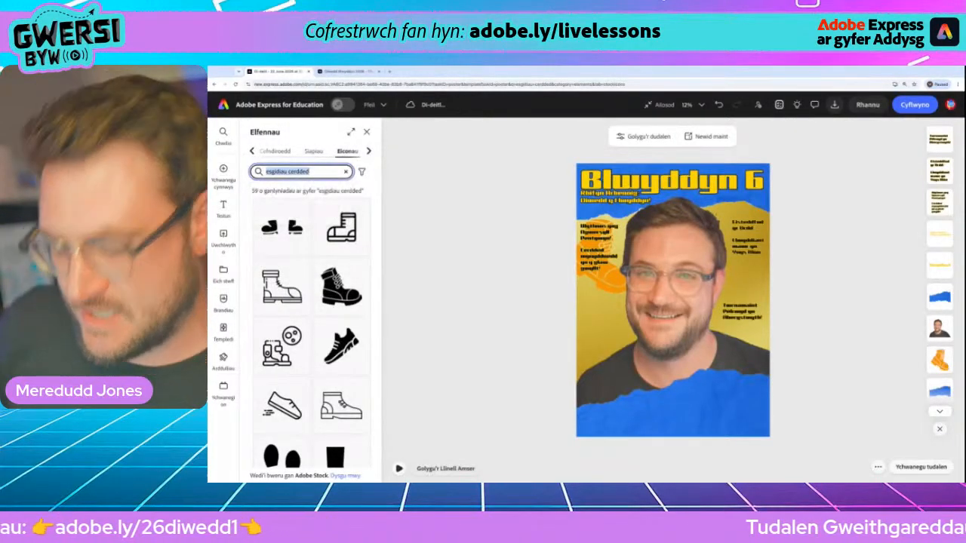
text(cym)
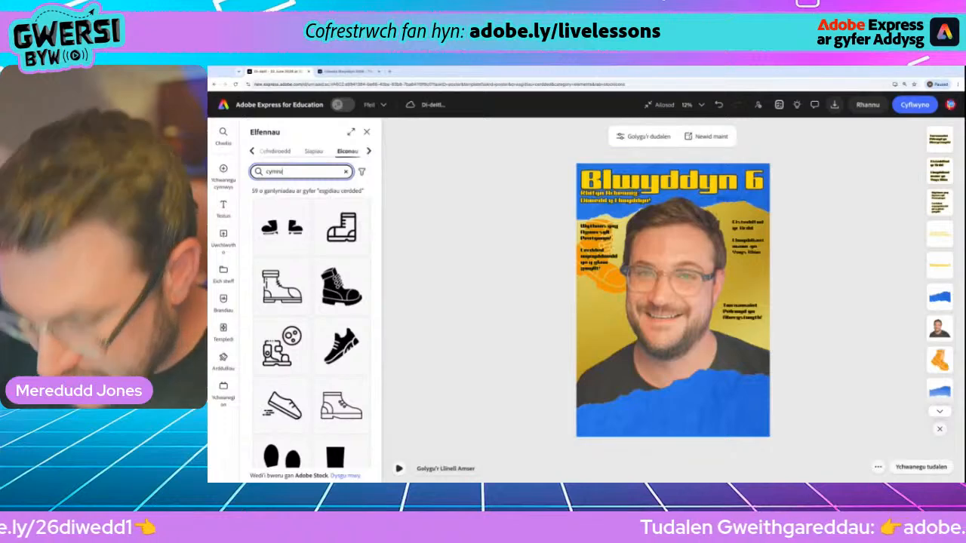
text(ru)
key(Return)
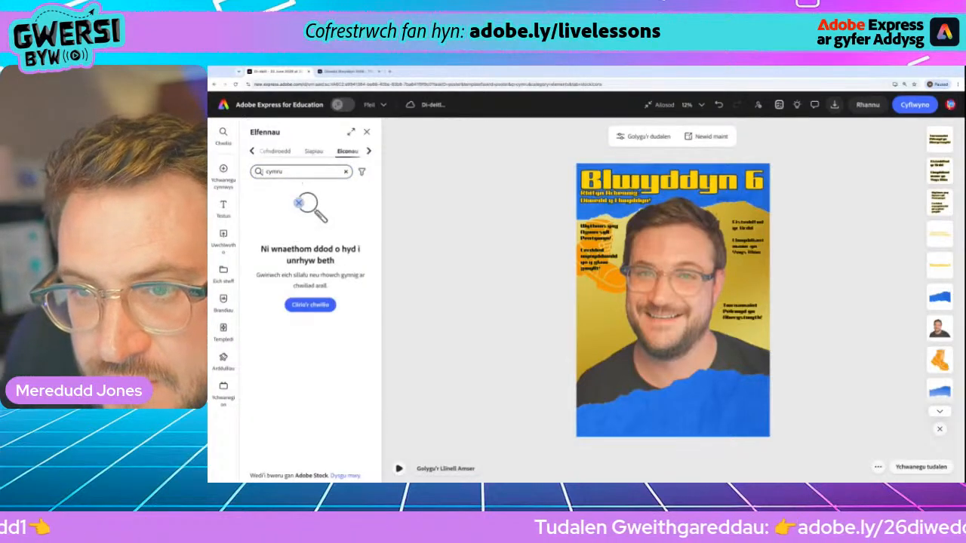
- Search the icon elements for "wales", and switch the search to design assets
click(261, 172)
text(wales)
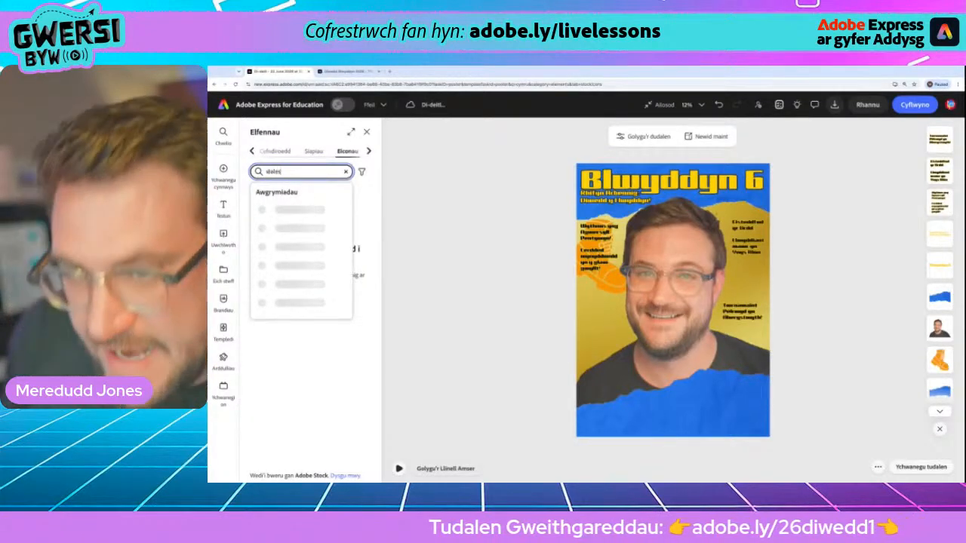
key(Return)
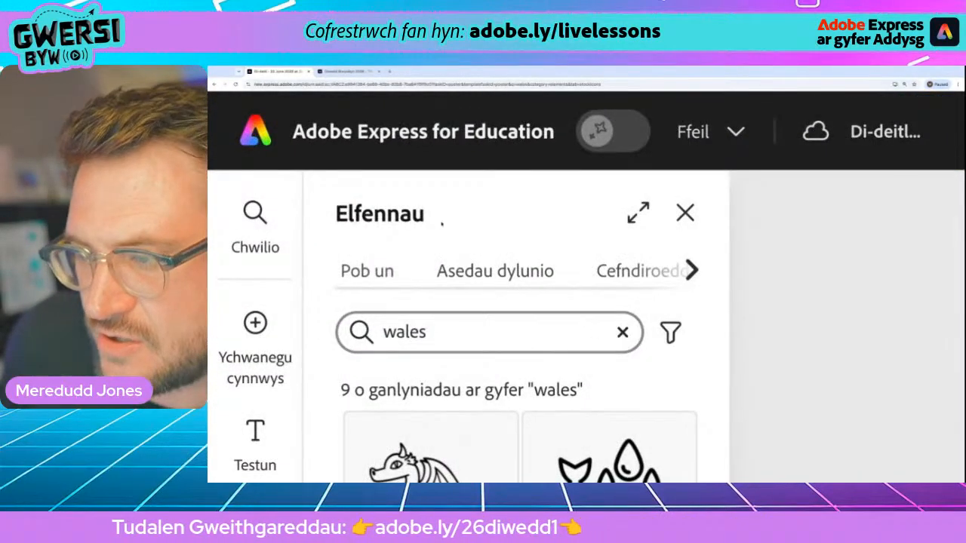
click(495, 271)
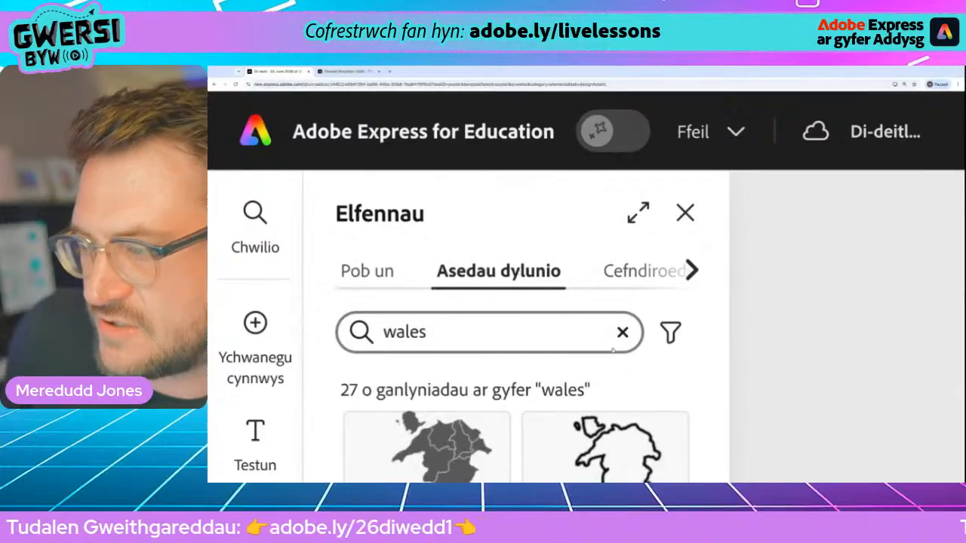
- Search the design assets for "cymru"
click(622, 332)
text(cym)
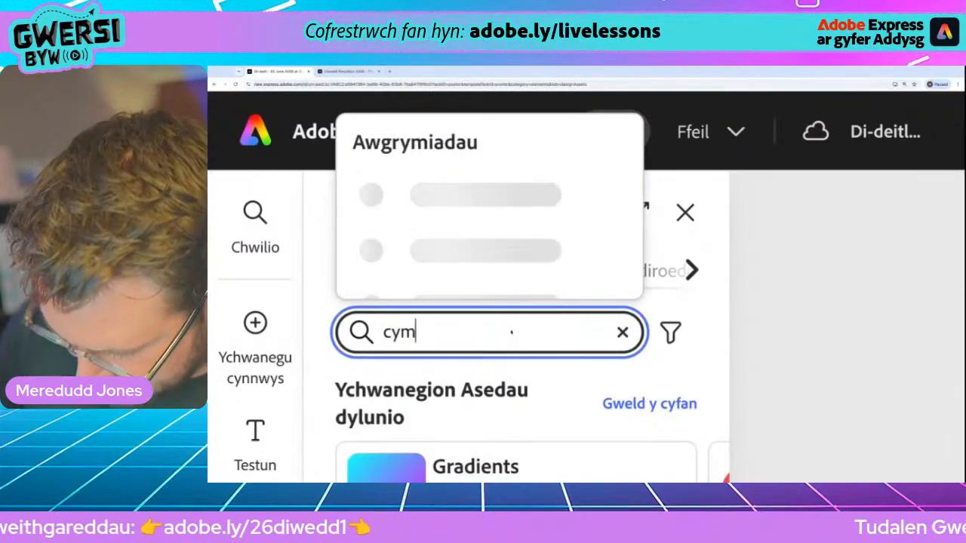
text(ru)
key(Return)
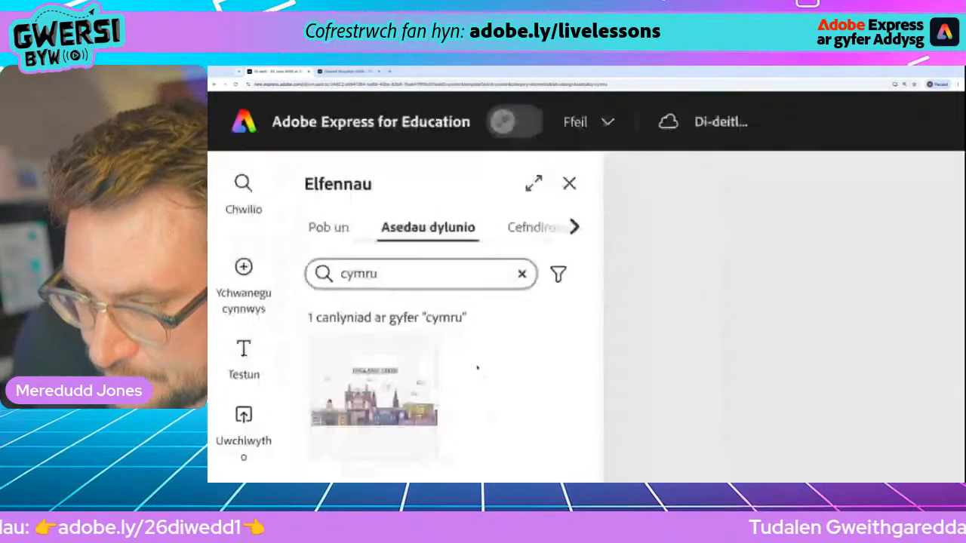
key(ctrl+0)
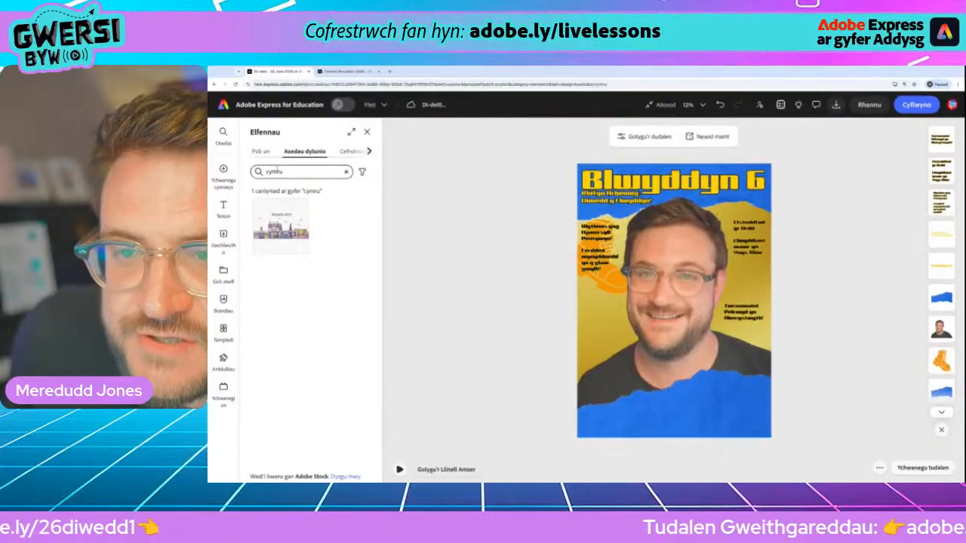
- Replace the design-asset search term with "wales"
scroll(277, 170, up, 5)
double_click(408, 286)
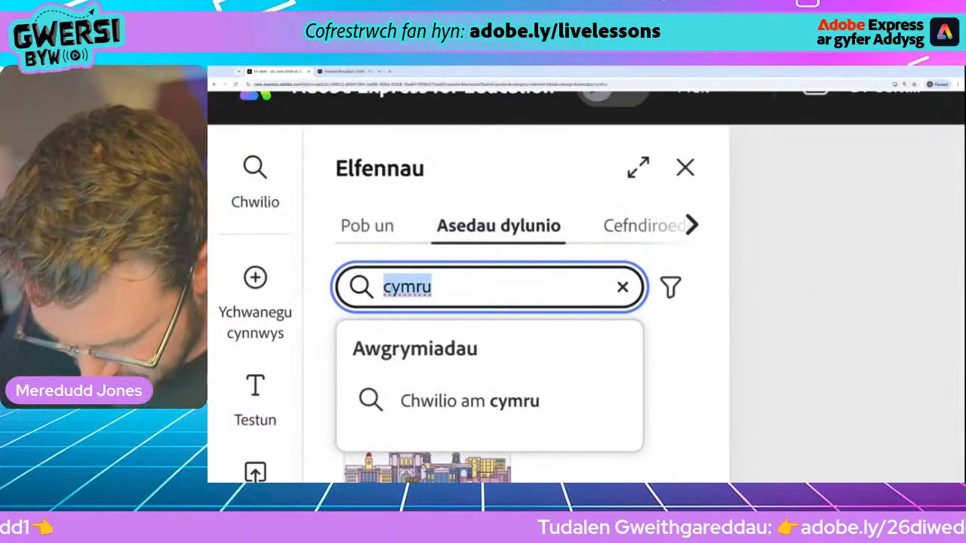
text(wales)
key(Return)
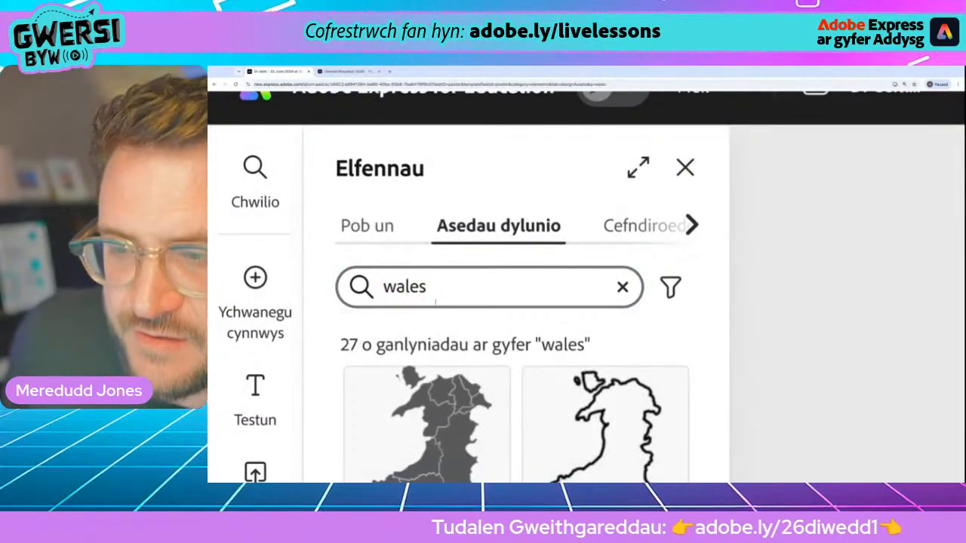
key(ctrl+0)
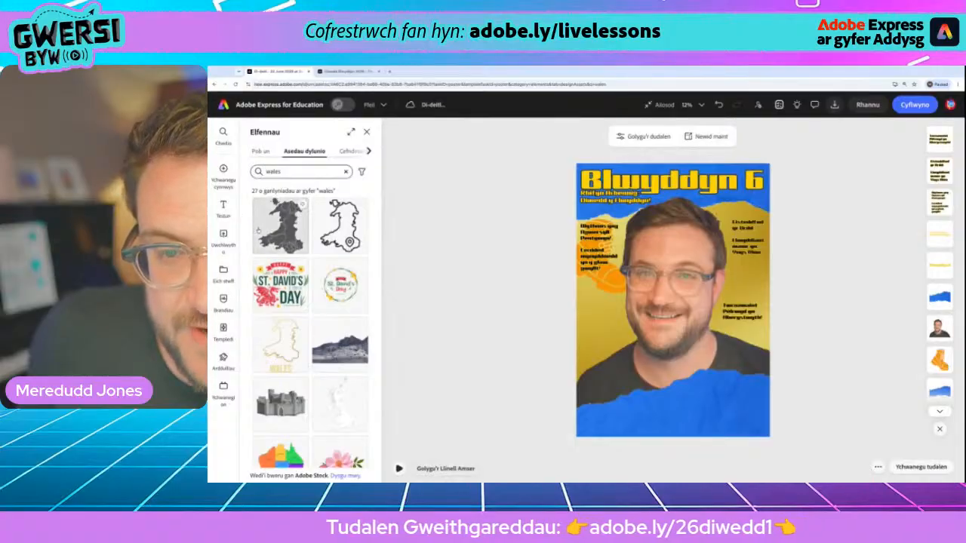
- Add the solid dark grey map of Wales, enlarge it strongly, and place it extending past the page's right edge over the Eisteddfod headline
scroll(258, 230, up, 5)
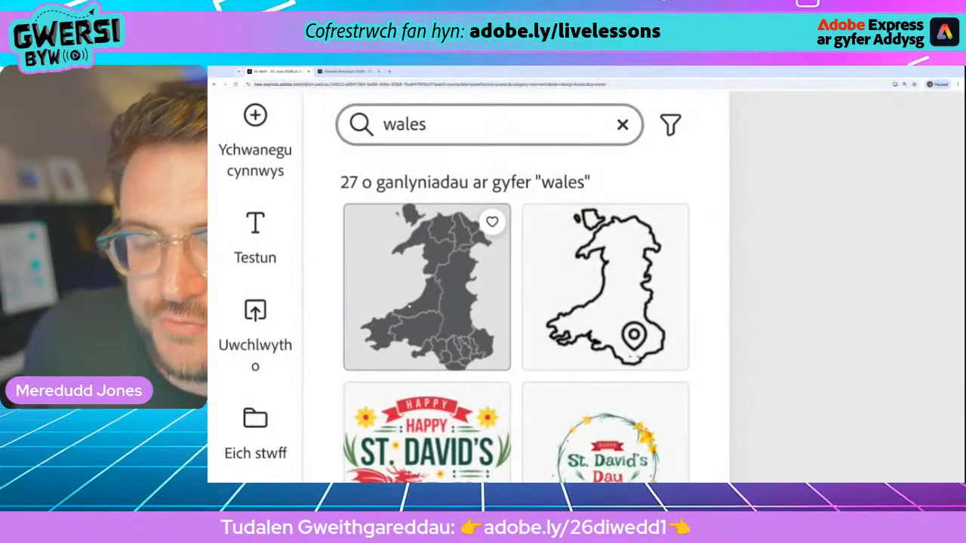
scroll(288, 220, down, 5)
click(288, 219)
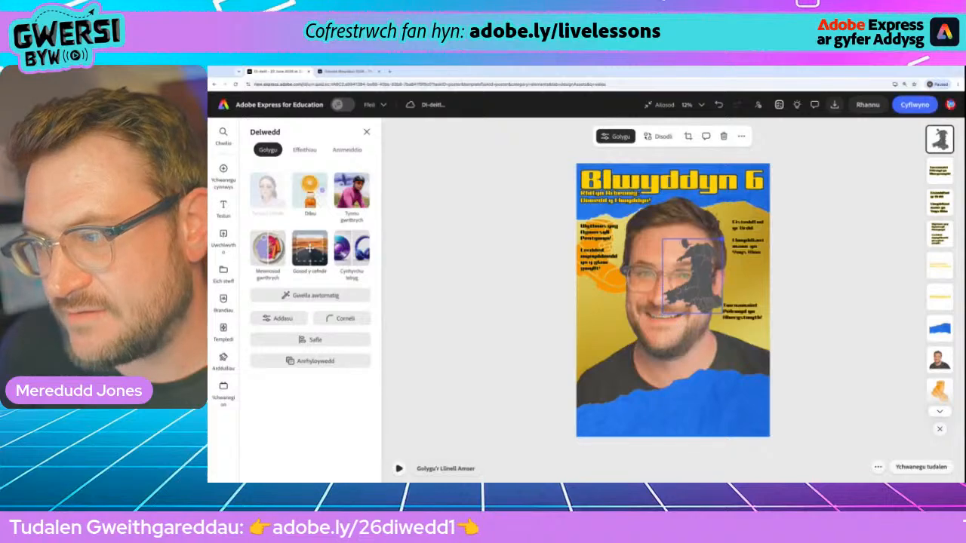
drag(722, 239, 802, 138)
drag(758, 181, 746, 204)
drag(630, 301, 703, 350)
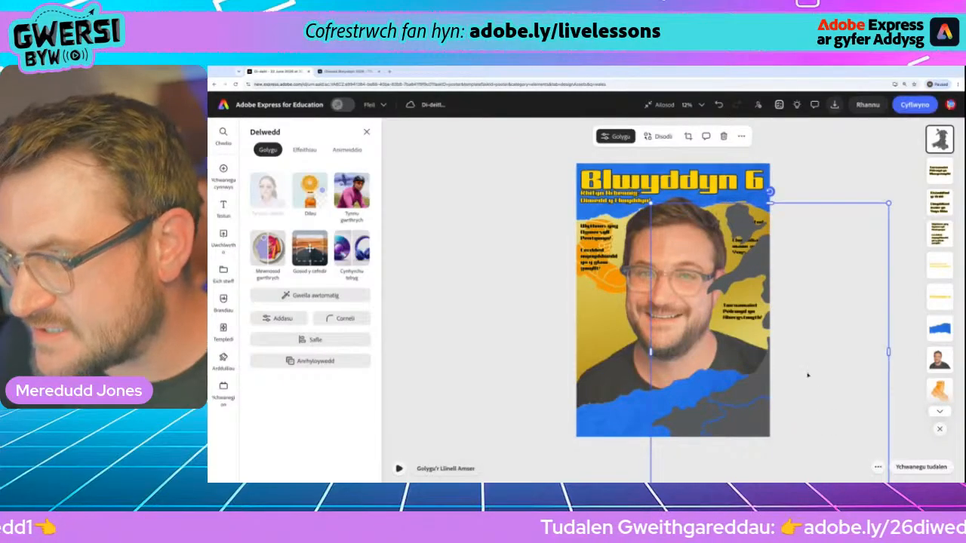
- Tilt the map of Wales anticlockwise, shift it towards the page's right edge, and scale it down slightly
drag(770, 191, 730, 195)
drag(714, 262, 742, 261)
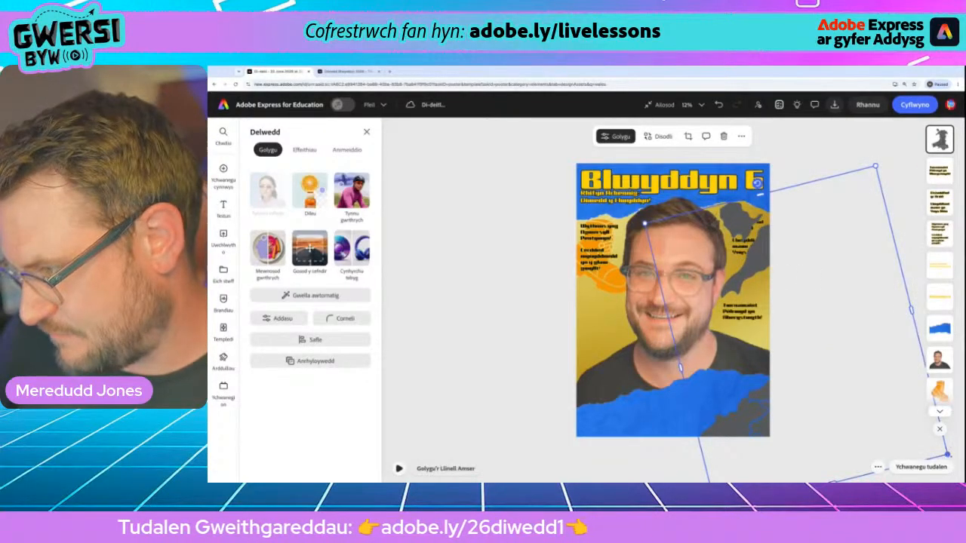
drag(948, 454, 926, 439)
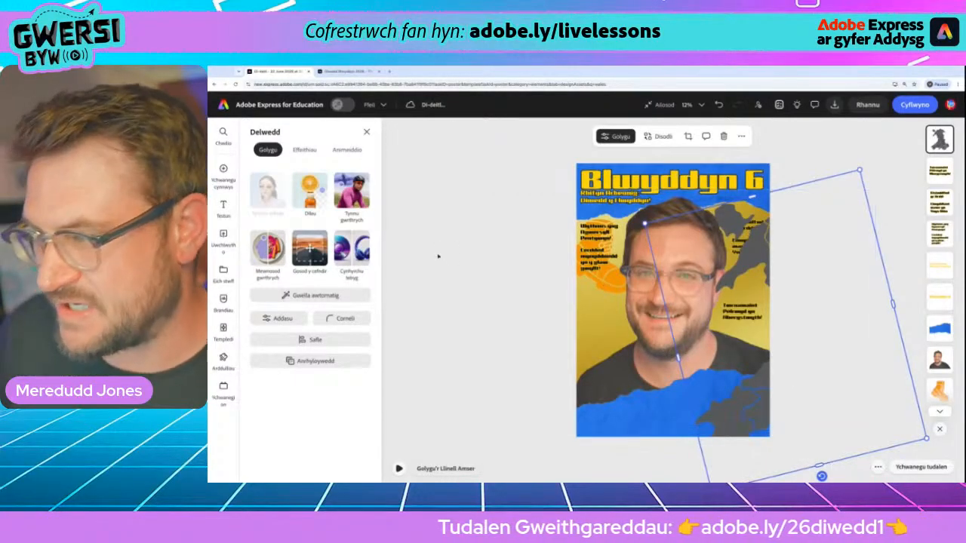
- Reorder the map of Wales directly behind the man's cut-out, and nudge it so Anglesey sits behind the Eisteddfod yr Urdd headline
drag(765, 242, 763, 242)
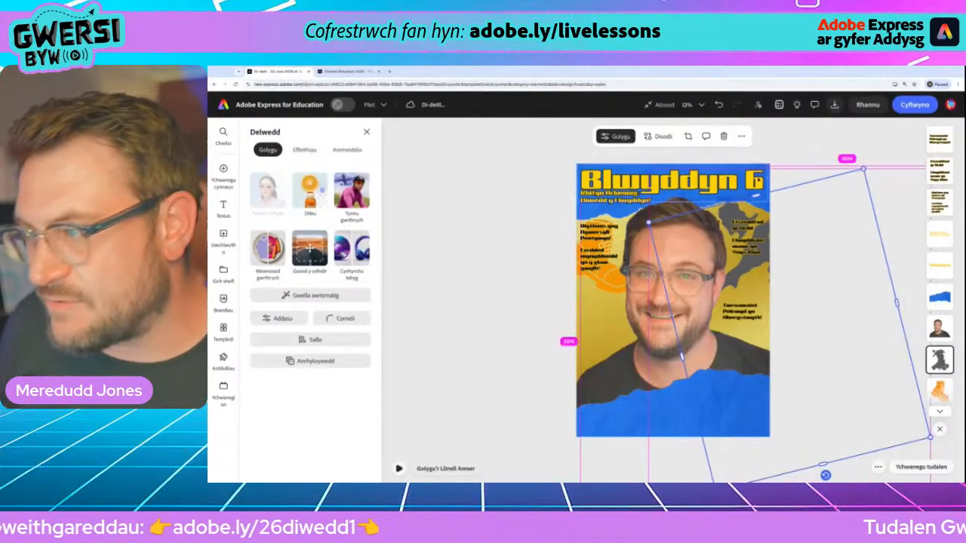
scroll(672, 240, up, 10)
scroll(671, 240, down, 5)
scroll(752, 231, down, 5)
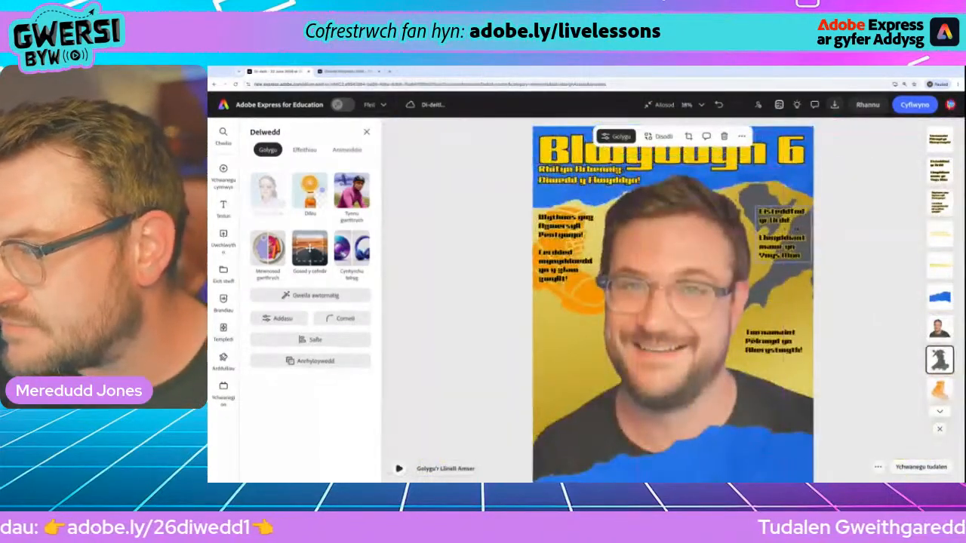
scroll(828, 169, up, 8)
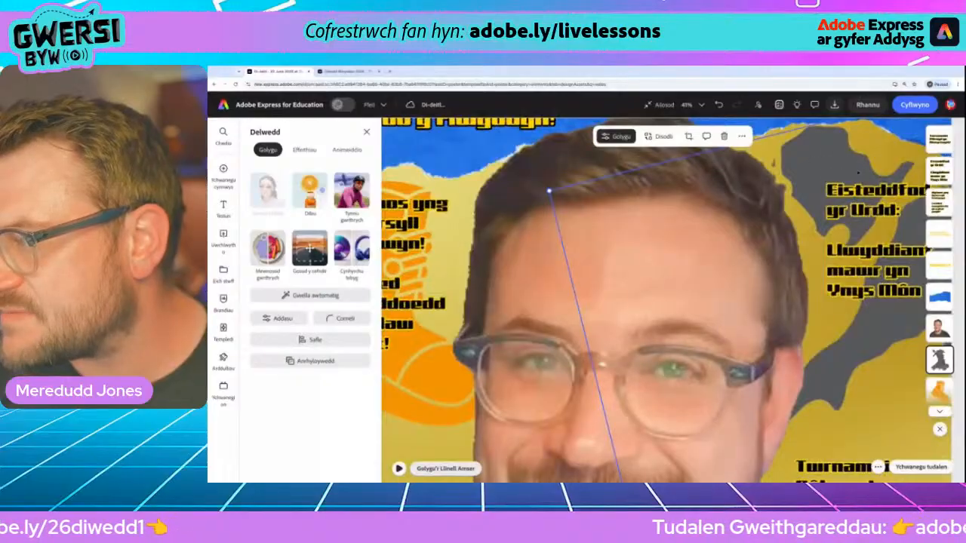
scroll(858, 172, down, 5)
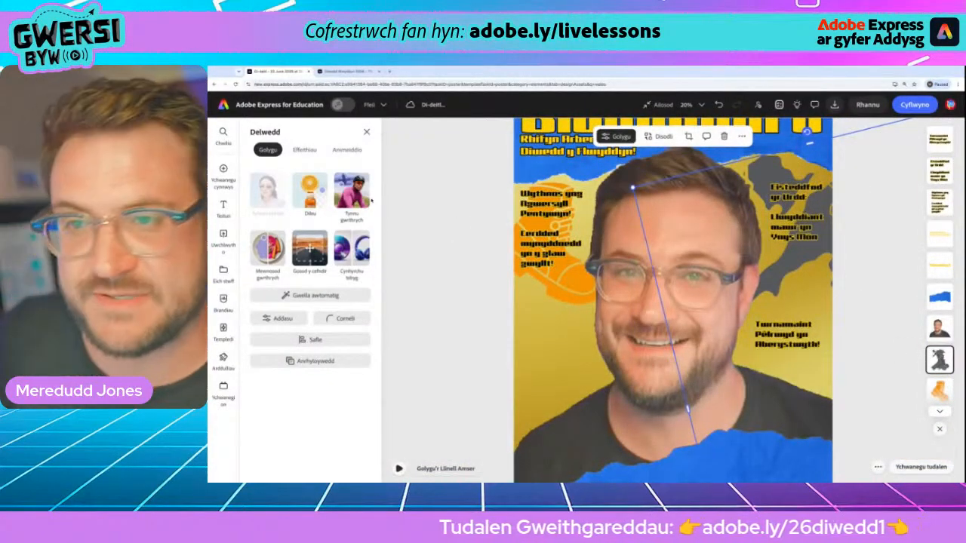
- Apply the Deuliw duotone effect to the map of Wales, with both the shadow and highlight colours set to orange
click(304, 149)
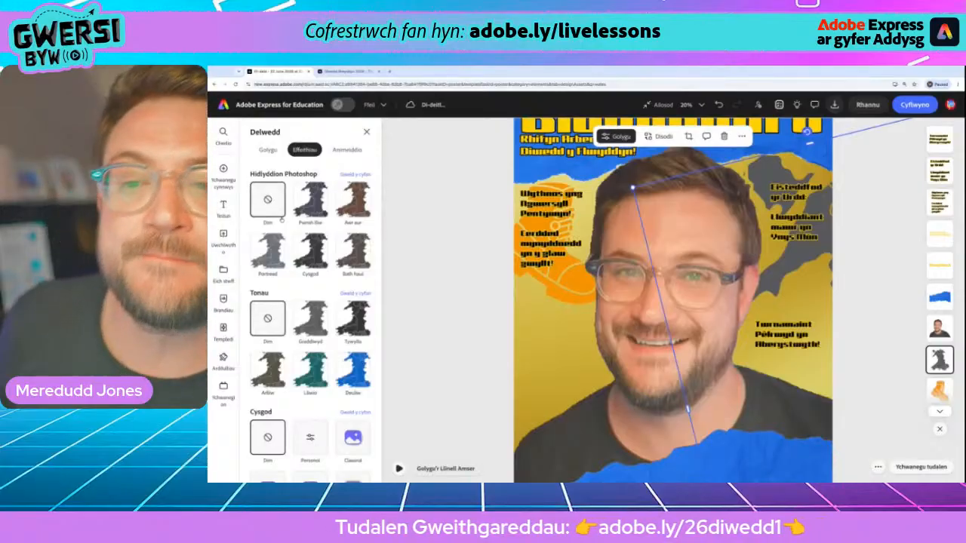
scroll(355, 339, down, 1)
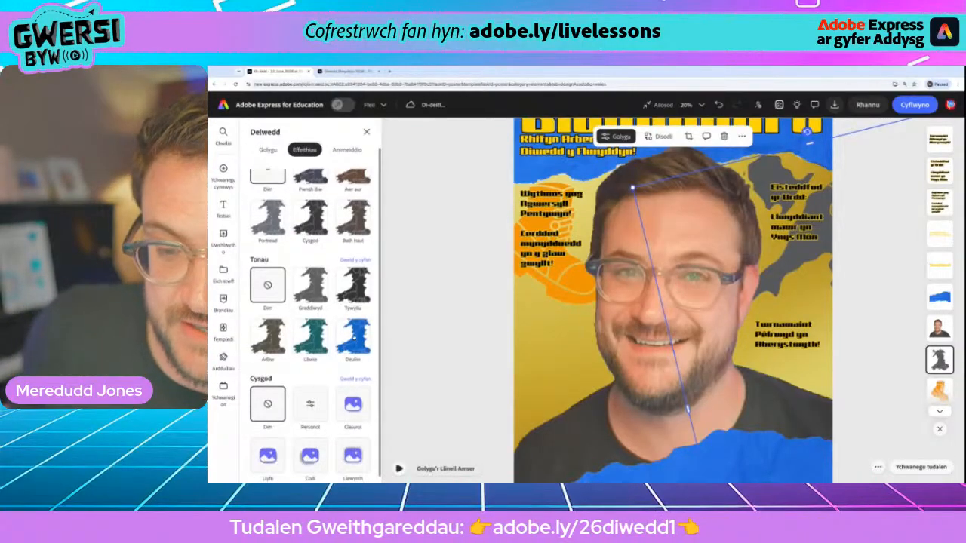
click(355, 341)
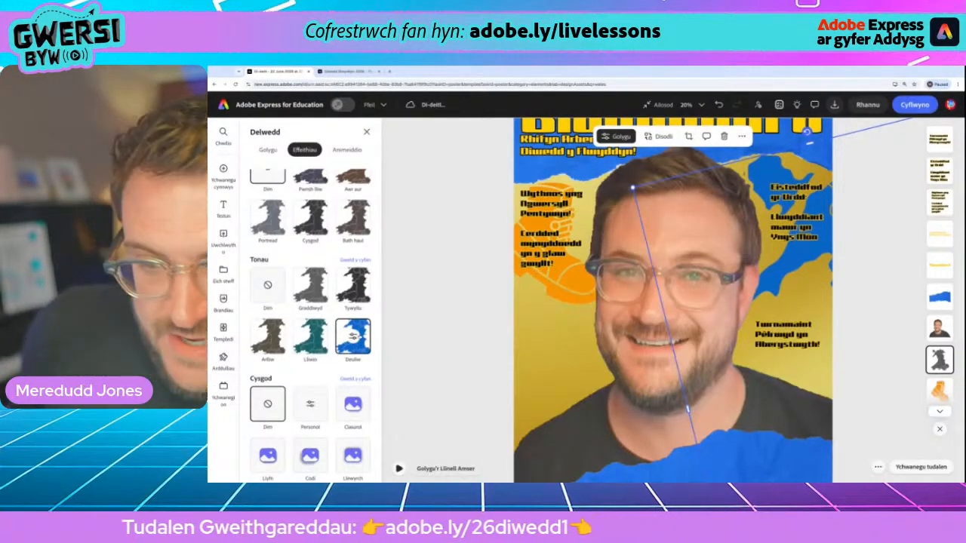
click(353, 338)
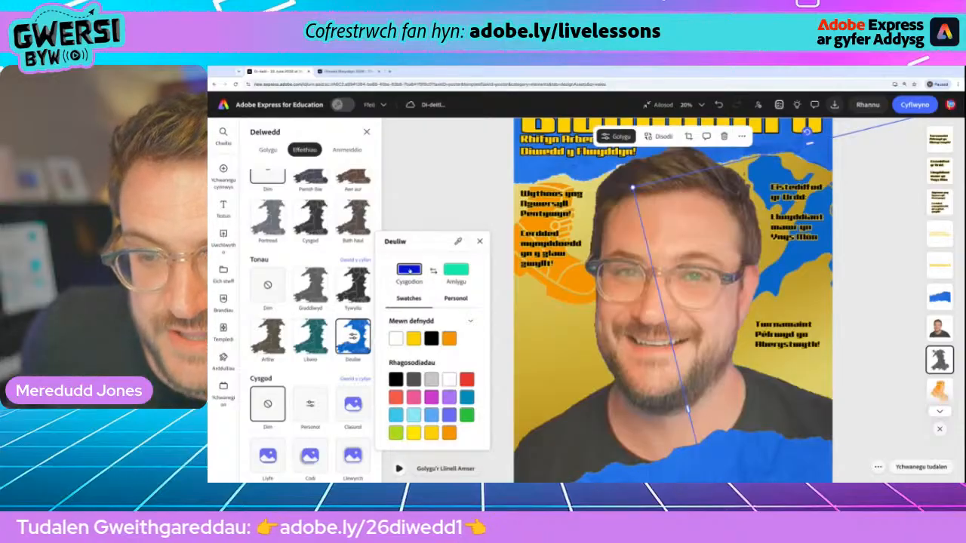
click(449, 340)
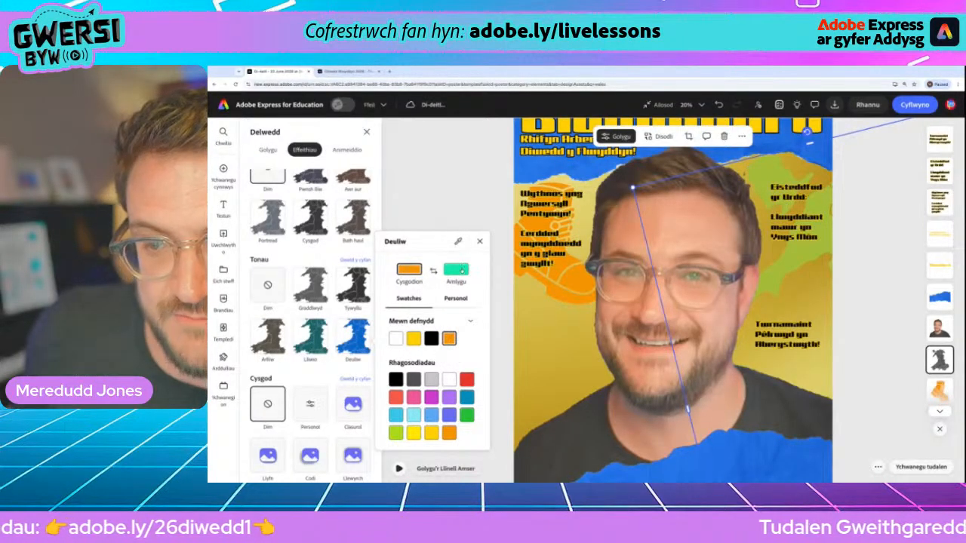
click(461, 270)
click(449, 340)
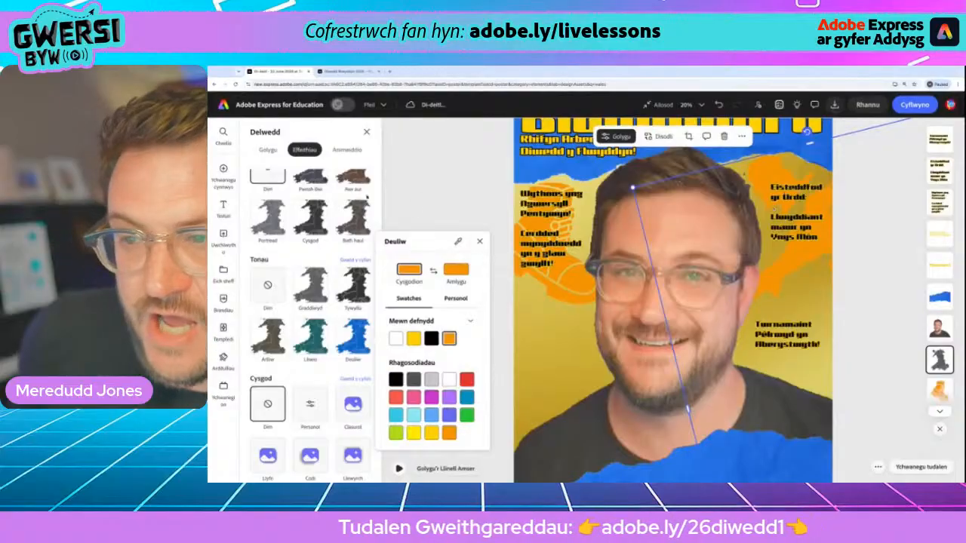
click(477, 206)
click(865, 207)
- Move the "Turnamaint Pêlrwyd yn Aberystwyth!" headline slightly down, beside the man's jaw
scroll(864, 206, down, 3)
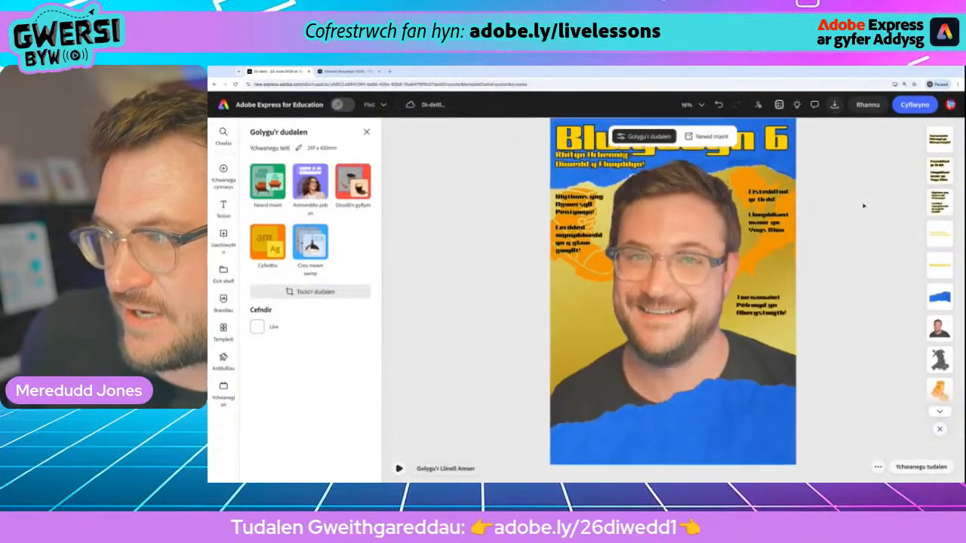
scroll(864, 206, up, 5)
scroll(864, 206, up, 2)
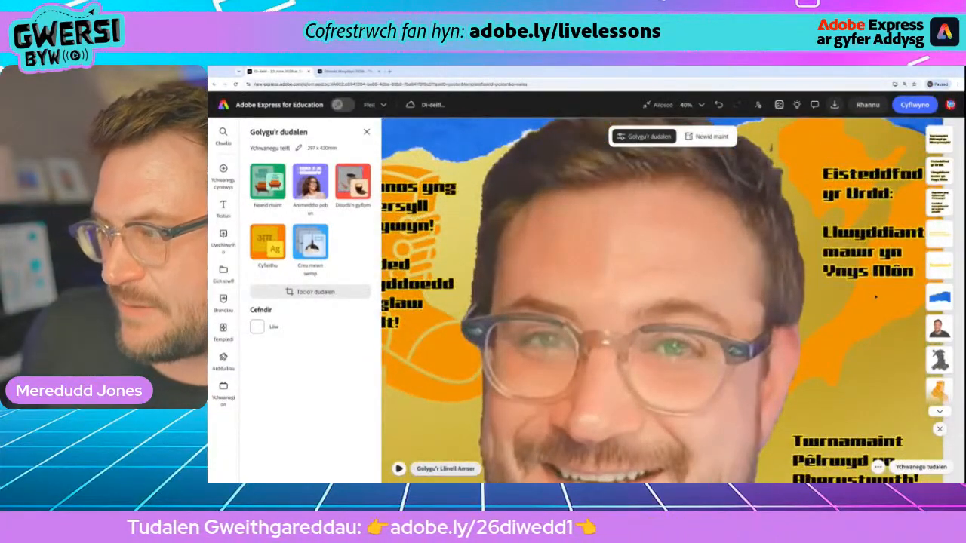
scroll(880, 259, down, 5)
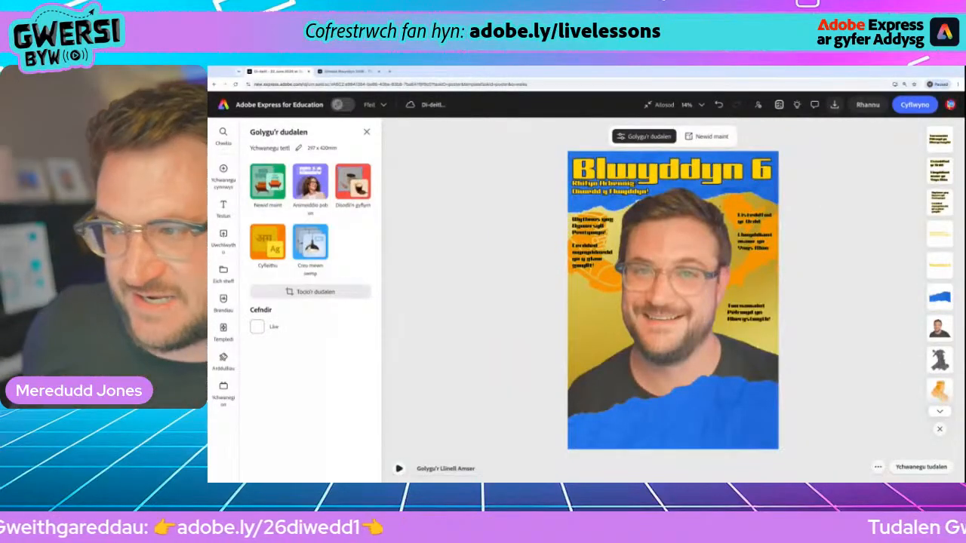
scroll(779, 337, up, 3)
scroll(778, 336, up, 2)
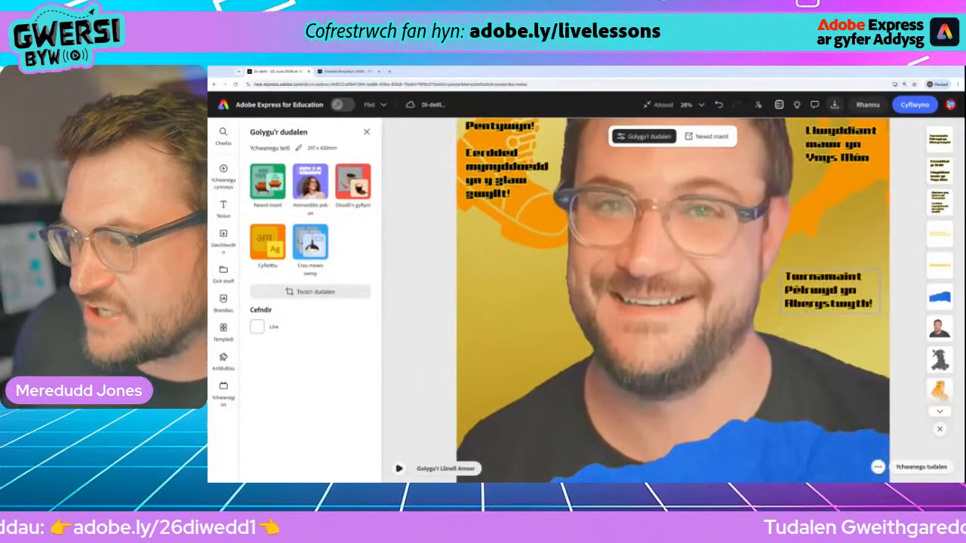
drag(834, 293, 832, 309)
scroll(832, 307, down, 3)
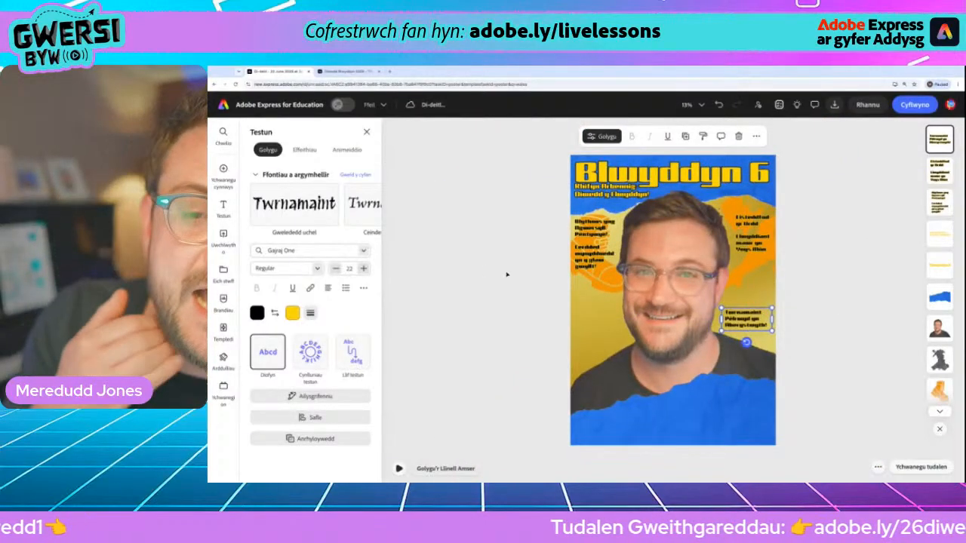
- Search the icon library for "pelrwyd"
mouse_move(219, 174)
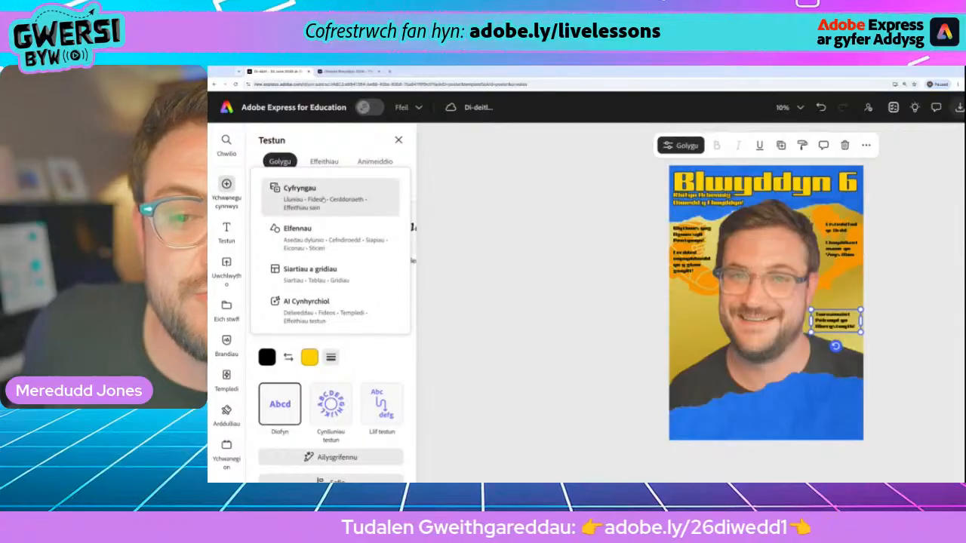
click(302, 177)
mouse_move(226, 186)
click(301, 228)
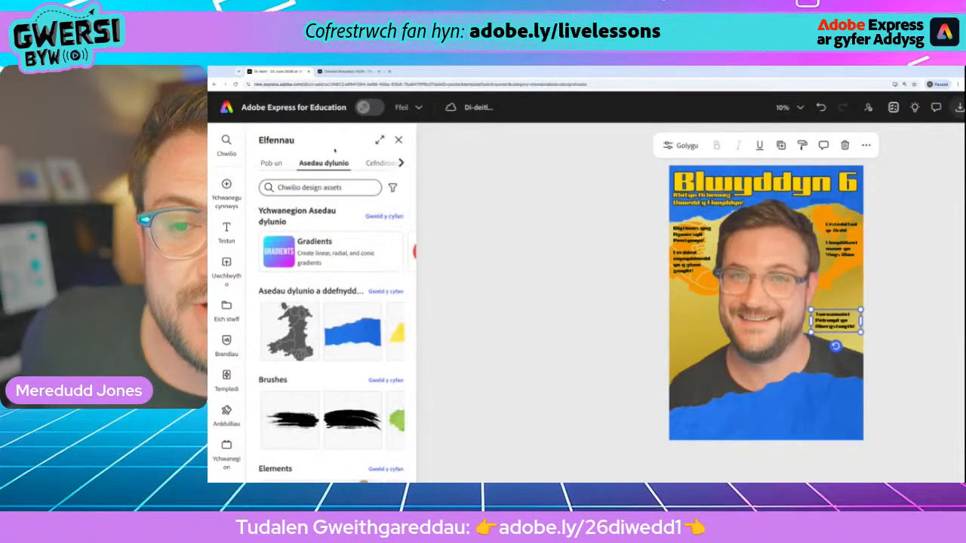
scroll(321, 166, right, 3)
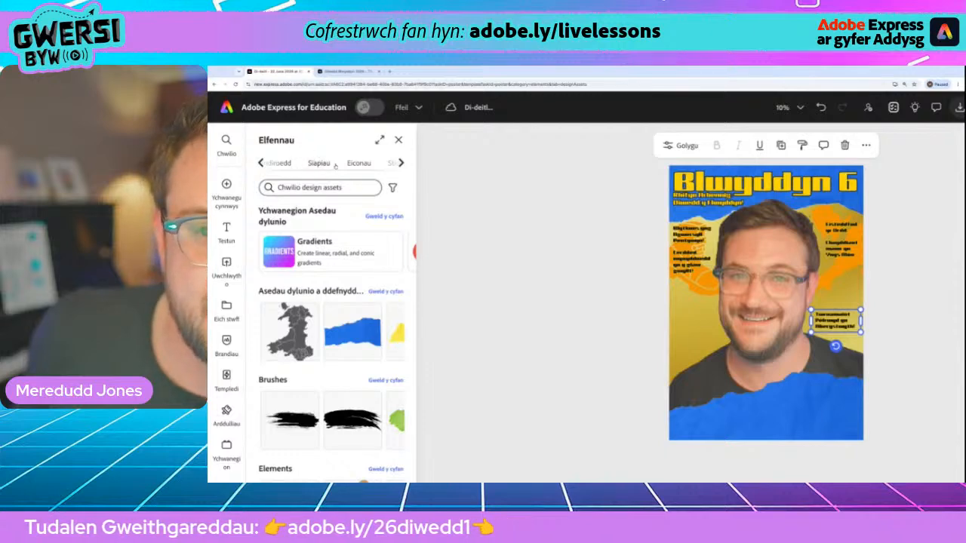
click(358, 163)
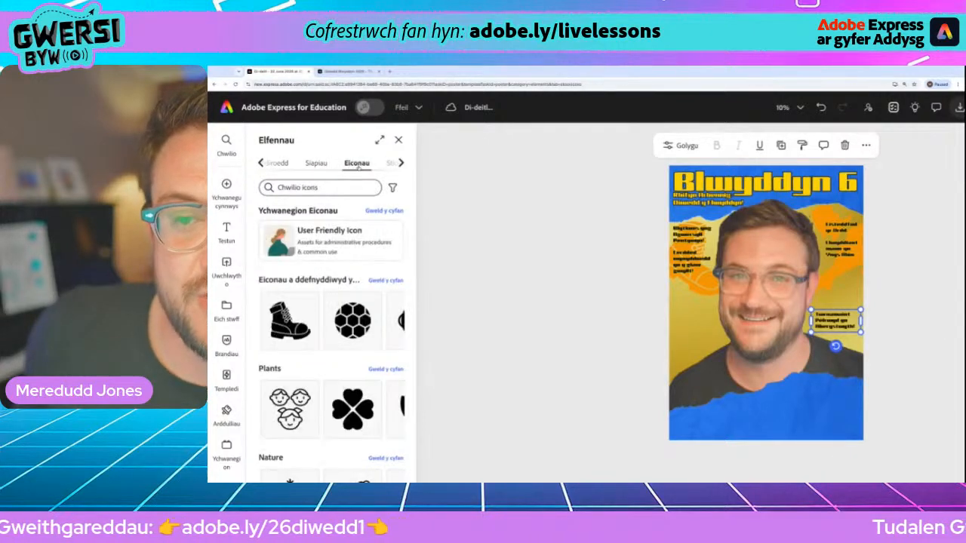
click(341, 191)
text(pelrwyd)
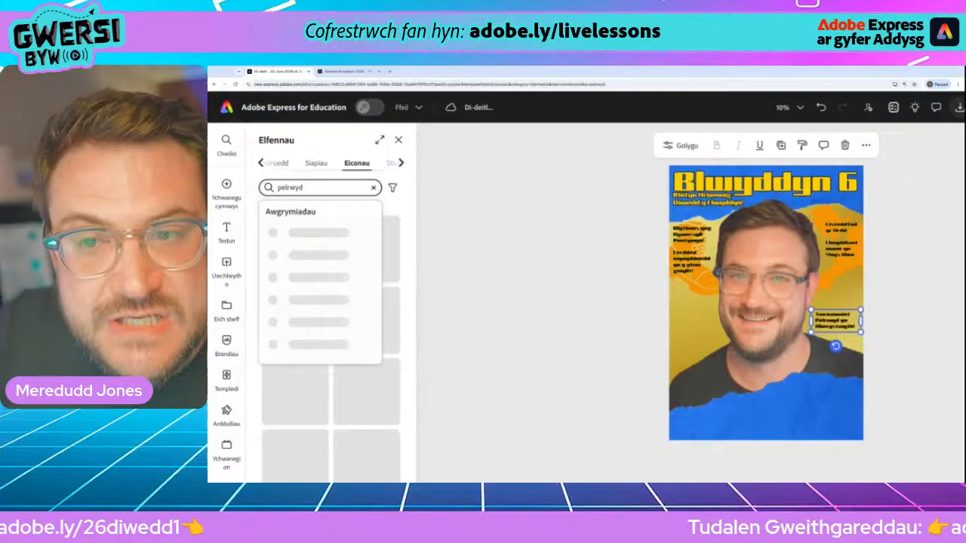
key(Return)
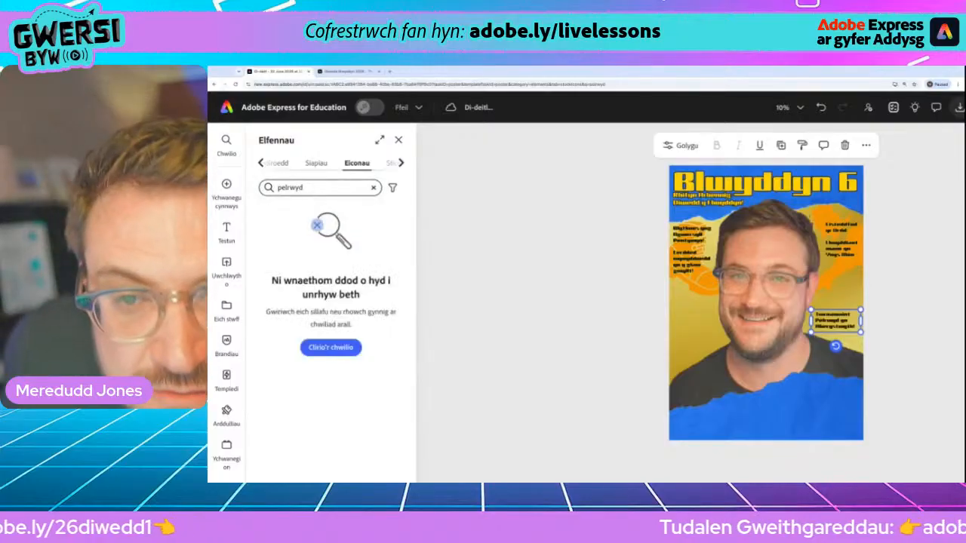
- Replace the icon search term with "pel" and add the solid volleyball icon to the page
key(ctrl+a)
text(pel)
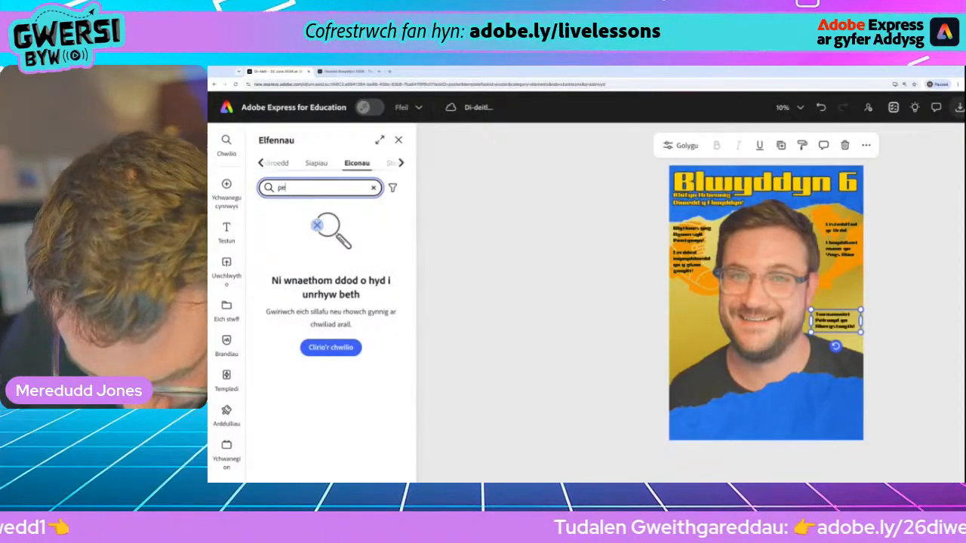
key(Return)
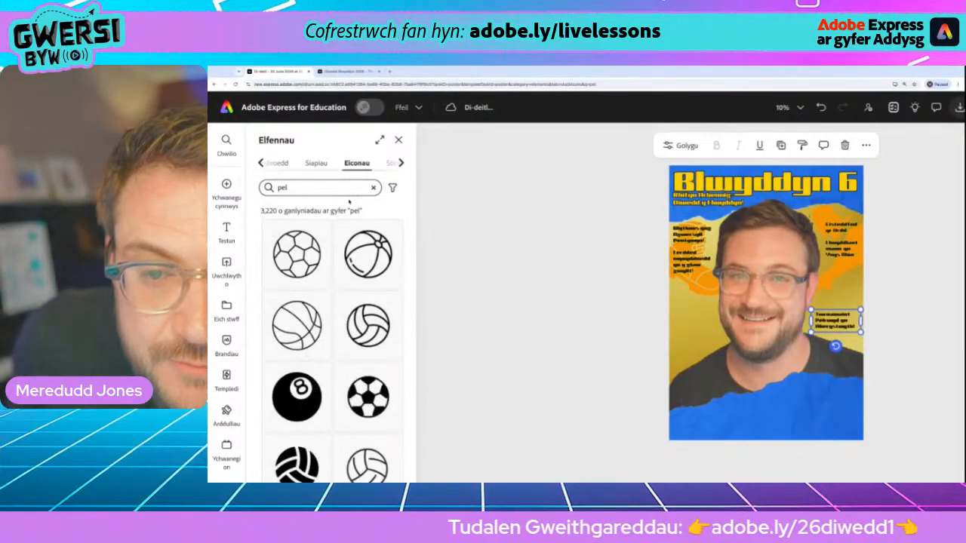
scroll(368, 248, down, 2)
scroll(368, 236, down, 2)
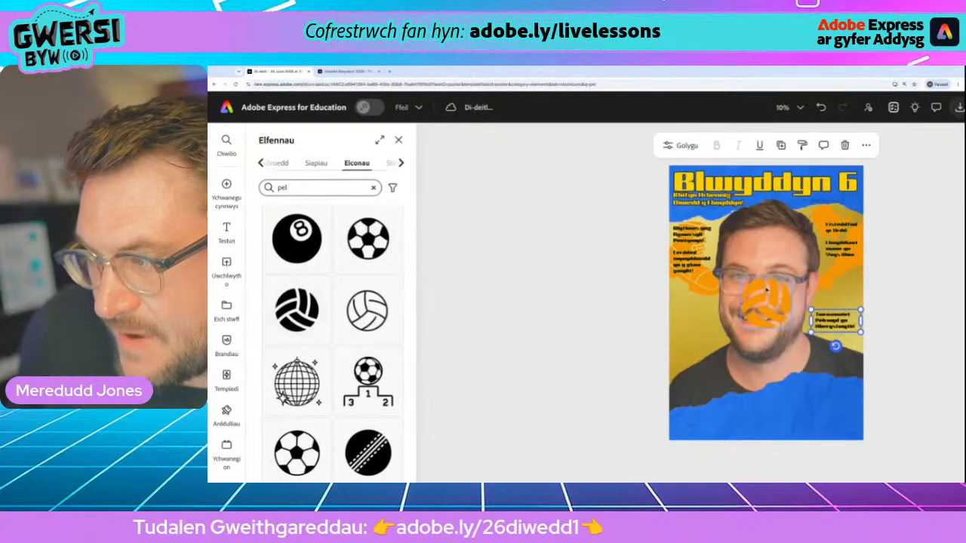
- Resize the orange volleyball to about the width of the Turnamaint Pêlrwyd headline and place it over that headline
drag(790, 278, 842, 227)
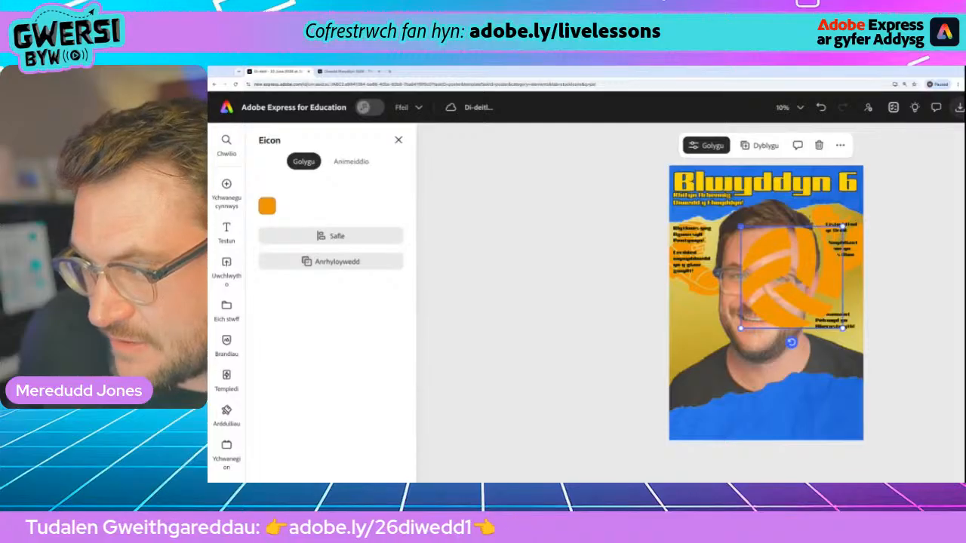
drag(741, 226, 766, 251)
drag(790, 288, 834, 328)
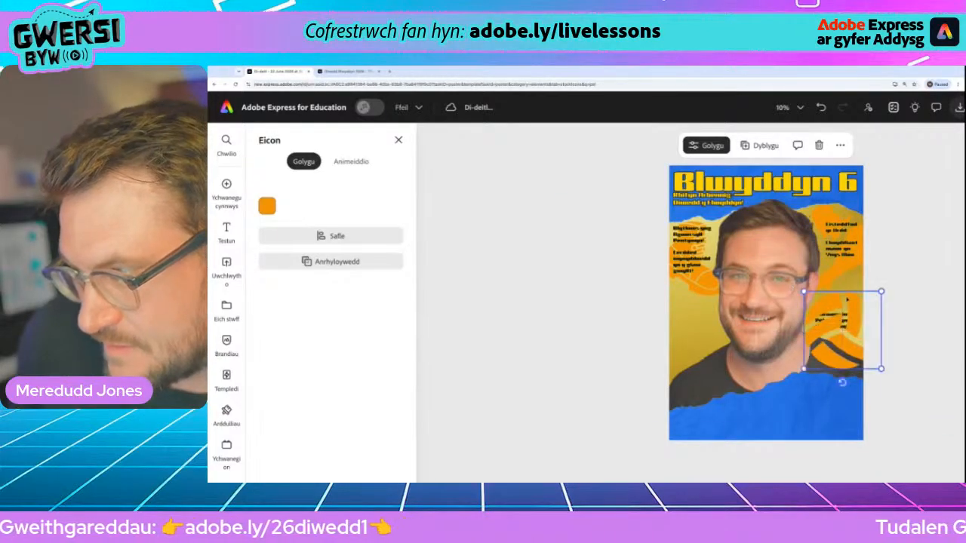
drag(804, 292, 811, 300)
mouse_move(858, 343)
mouse_down()
mouse_move(839, 329)
mouse_move(849, 342)
mouse_up()
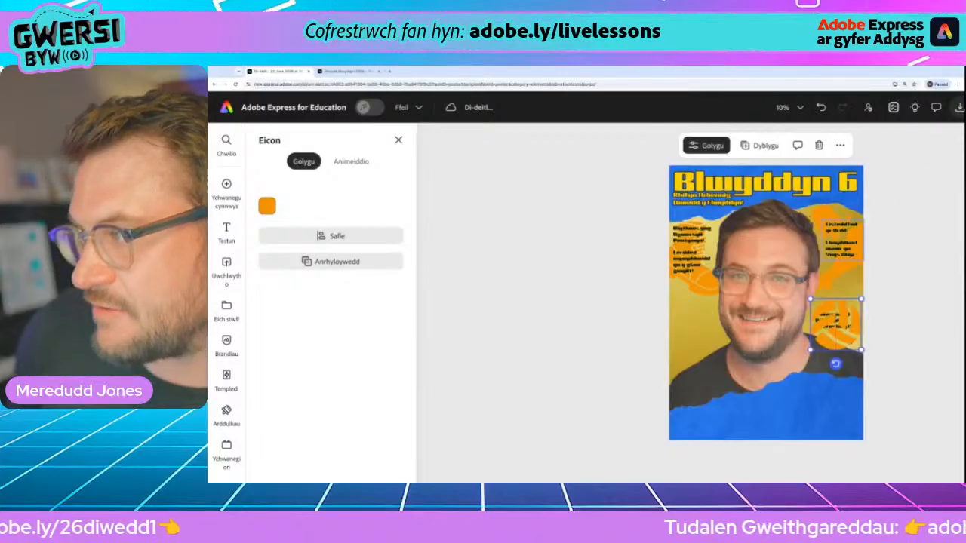
- Reorder the volleyball directly behind the man's cut-out so it sits beneath the Turnamaint Pêlrwyd headline
key(ctrl+minus)
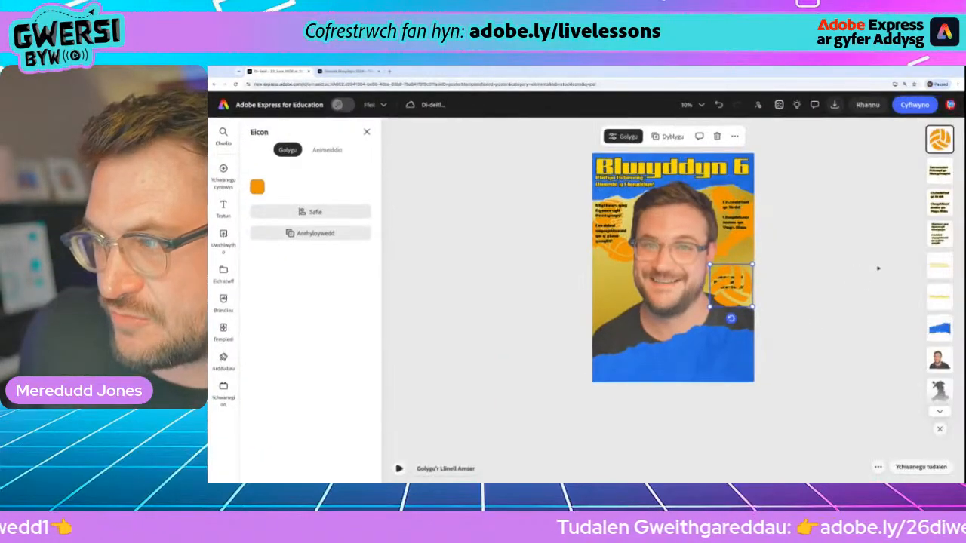
drag(929, 146, 934, 360)
click(785, 326)
scroll(785, 324, up, 5)
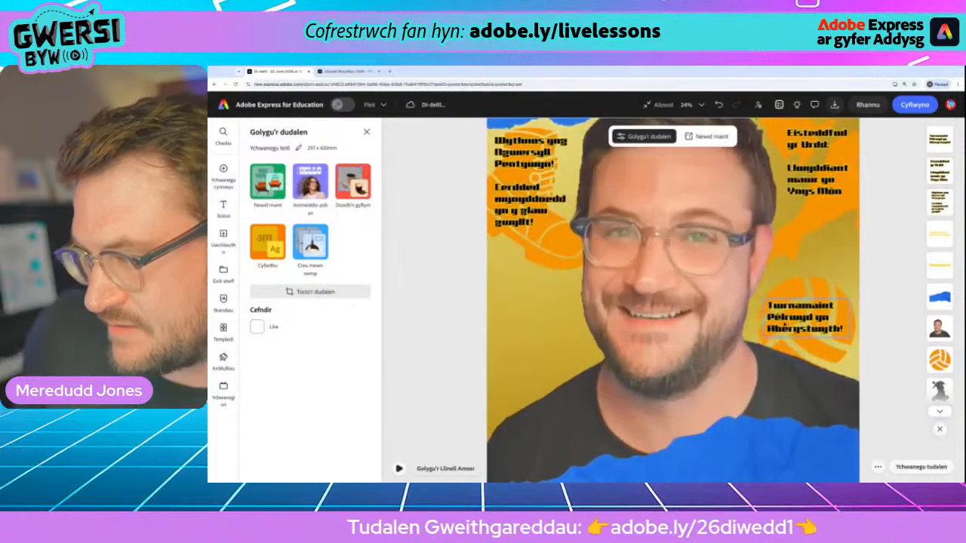
scroll(786, 324, down, 5)
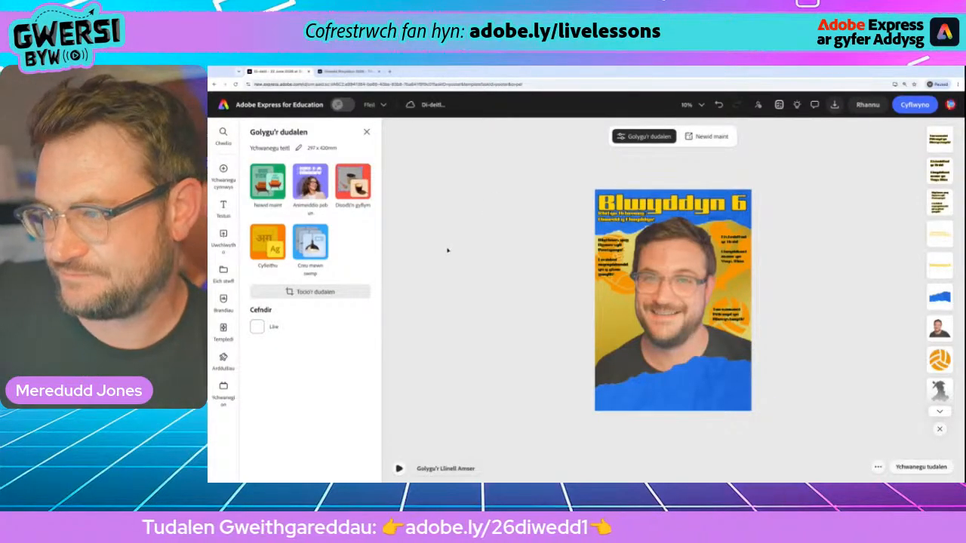
- Add a new text box to the page reading "Pennaeth newydd ar gyfer mis Medi!"
mouse_move(212, 170)
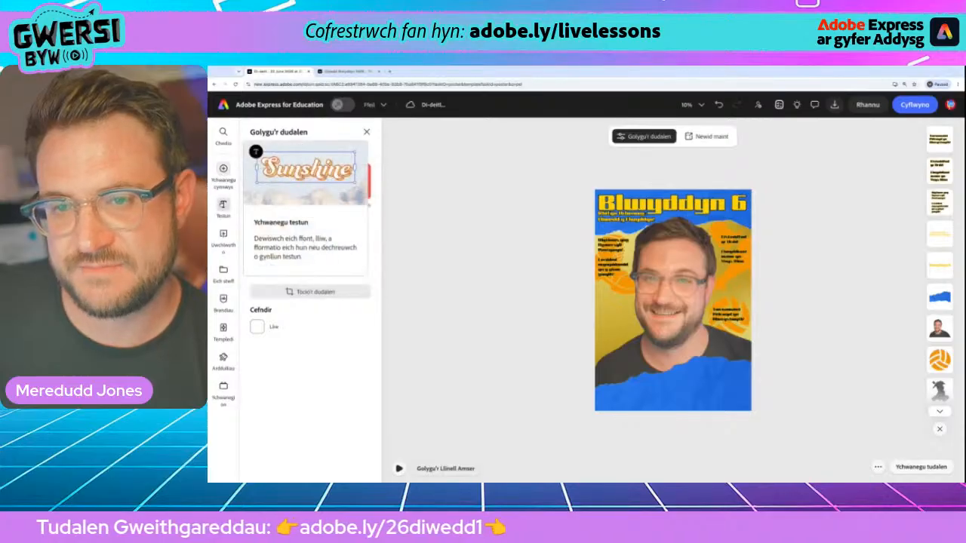
click(224, 204)
click(310, 150)
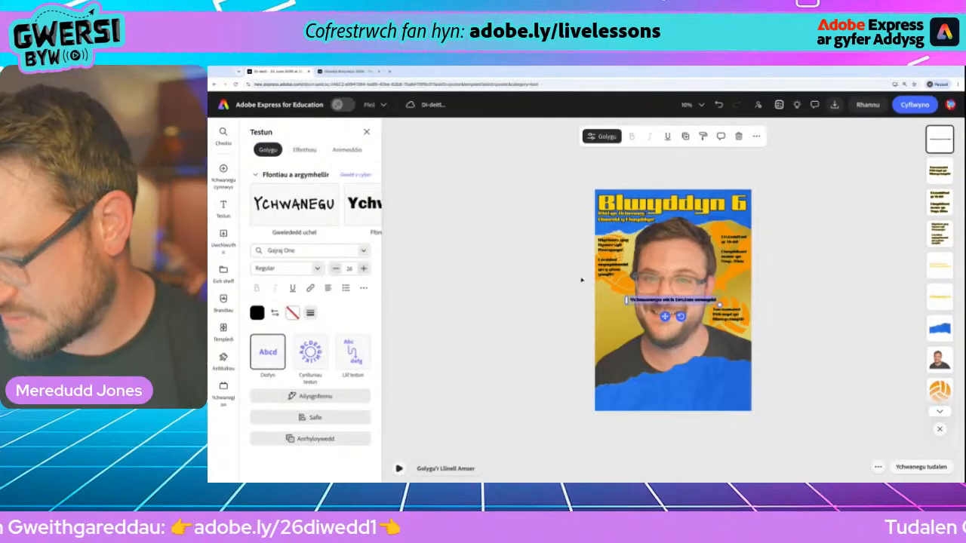
scroll(646, 296, up, 1)
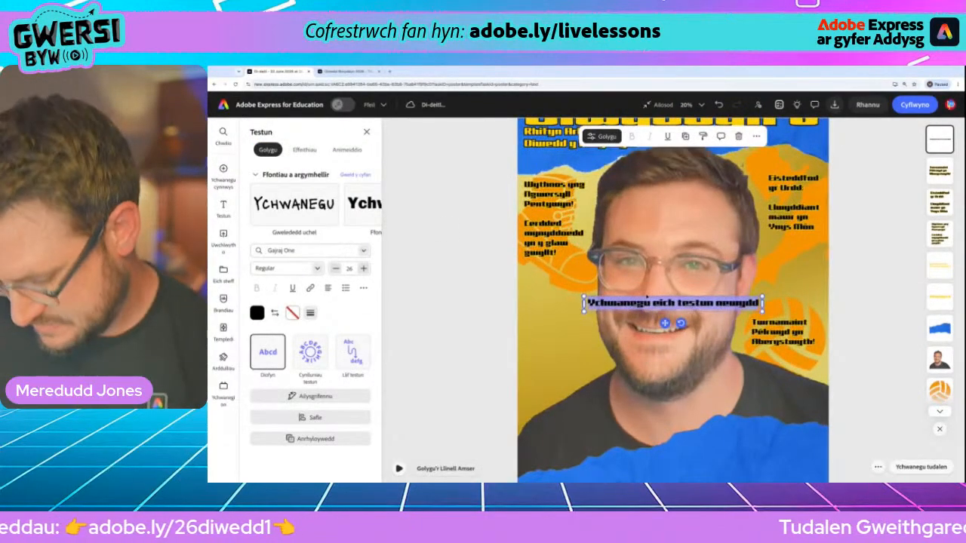
text(Pennaeth)
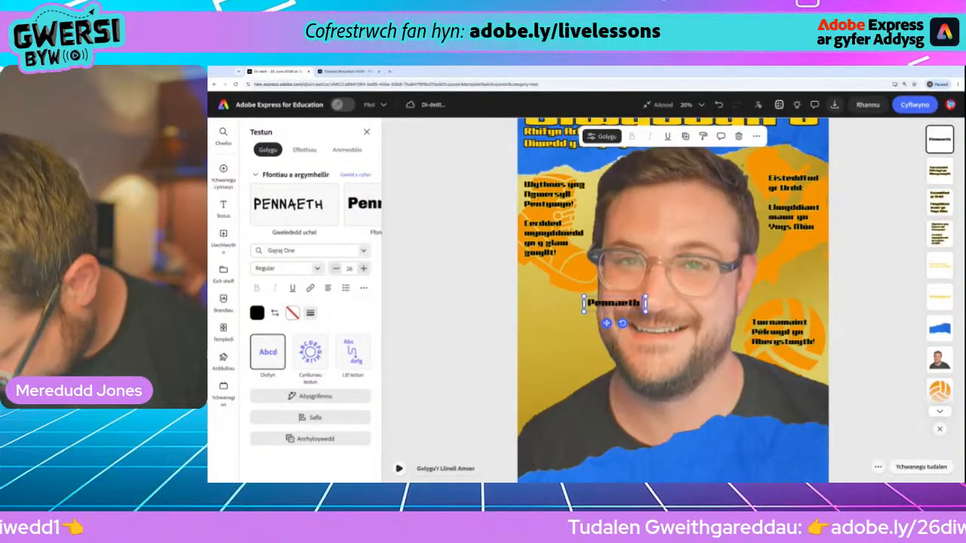
text( newydd ar)
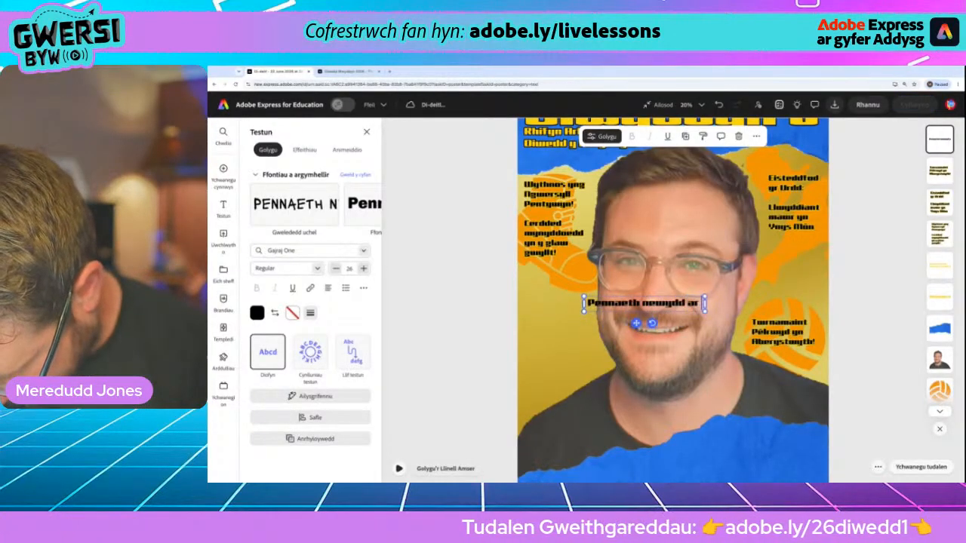
text( gyfer ei)
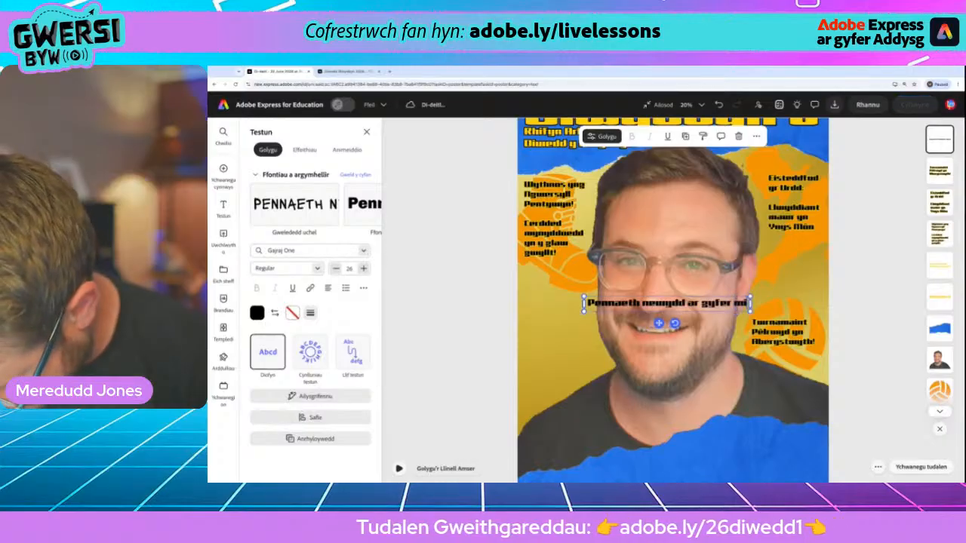
text(s Medi!)
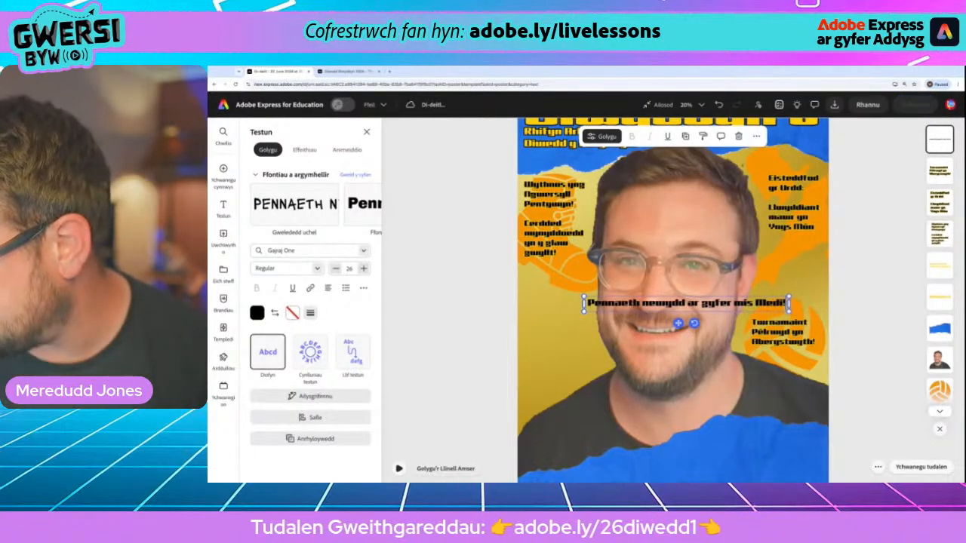
- Move the "Pennaeth newydd ar gyfer mis Medi!" text onto the lower blue paper shape and wrap it onto three lines
scroll(662, 327, down, 3)
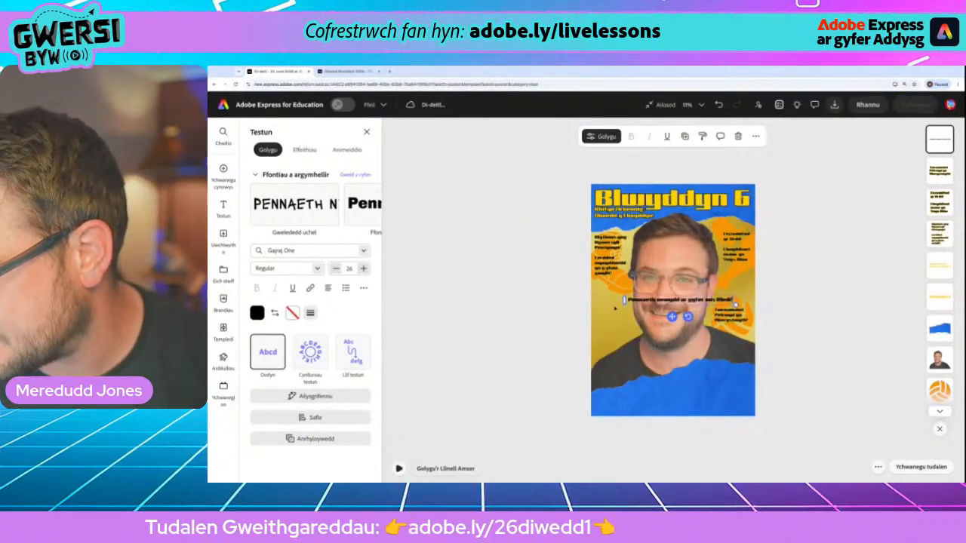
drag(624, 301, 676, 390)
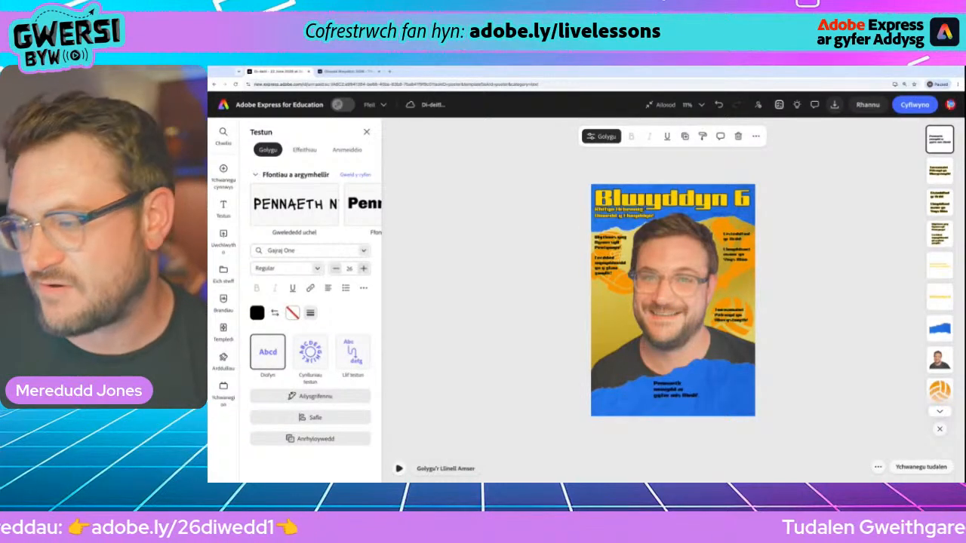
click(697, 390)
- Move the lower blue torn-paper shape up, rotate it clockwise and enlarge it to cover the bottom of the poster
click(716, 415)
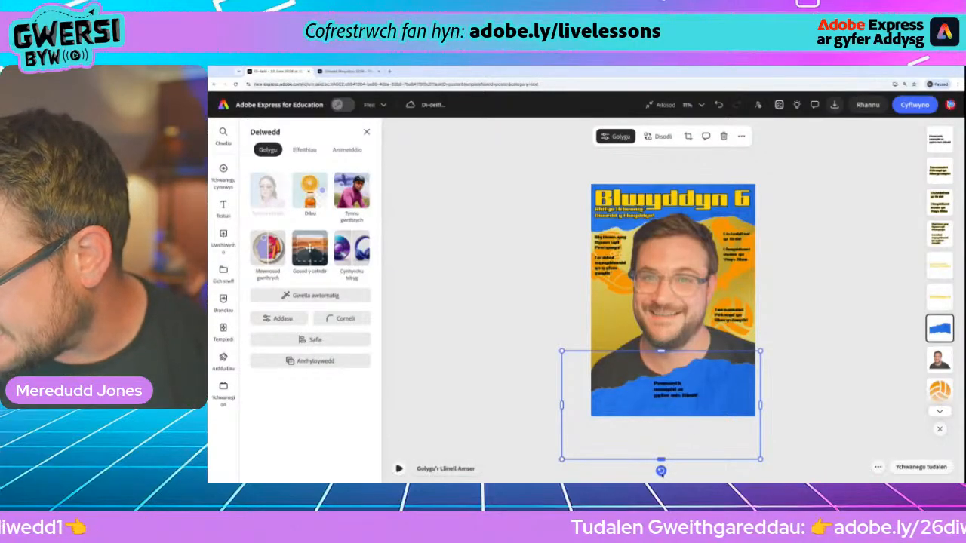
click(501, 393)
click(718, 415)
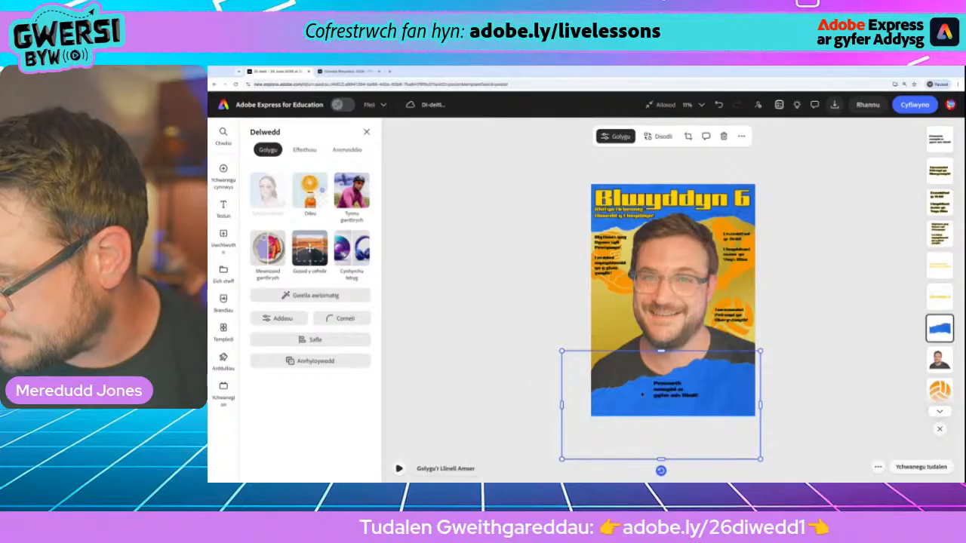
drag(642, 394, 645, 379)
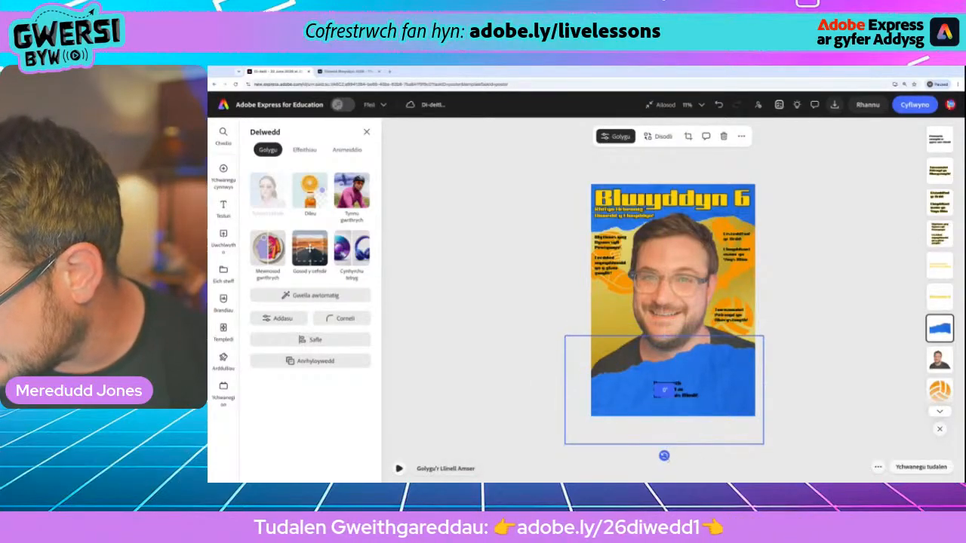
drag(664, 455, 642, 450)
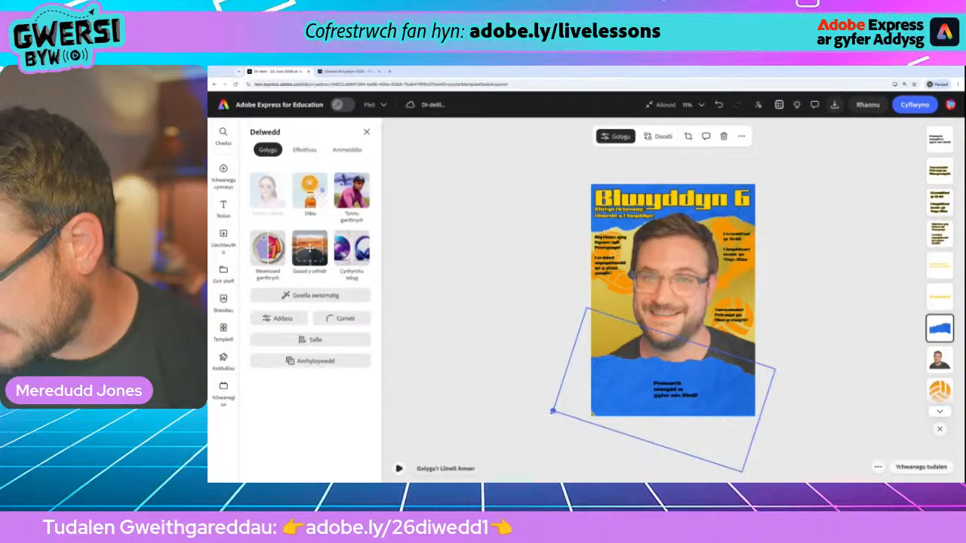
drag(553, 411, 462, 428)
mouse_move(724, 424)
mouse_down()
mouse_move(758, 420)
mouse_move(724, 423)
mouse_up()
- Enlarge the "Pennaeth newydd" text to size 63 and set its font to Jakob Bold from the fonts similar to Lacquer
click(679, 390)
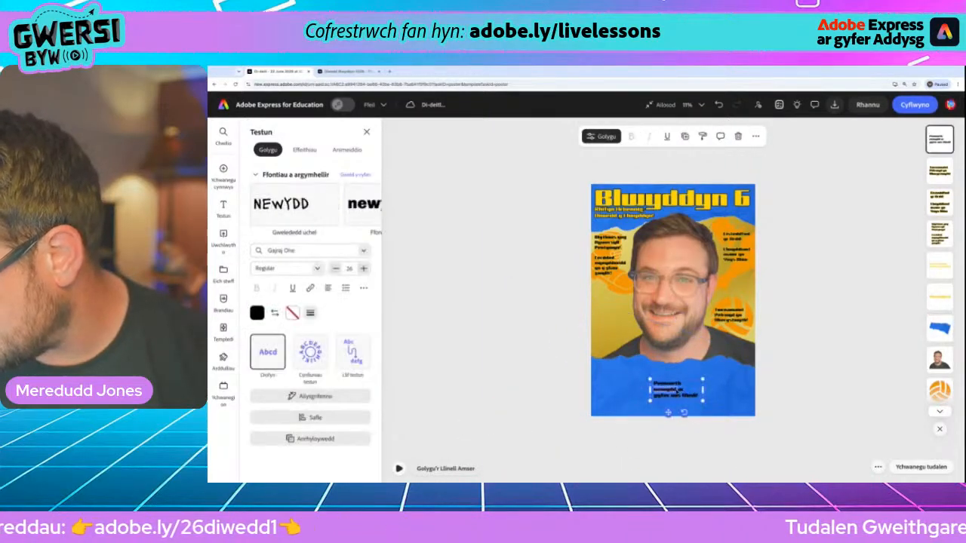
drag(679, 391, 712, 411)
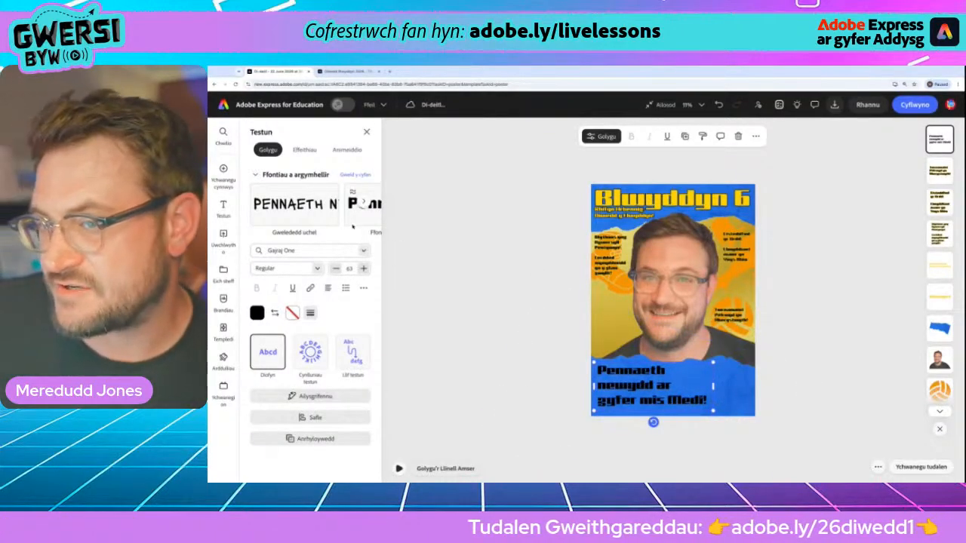
click(293, 204)
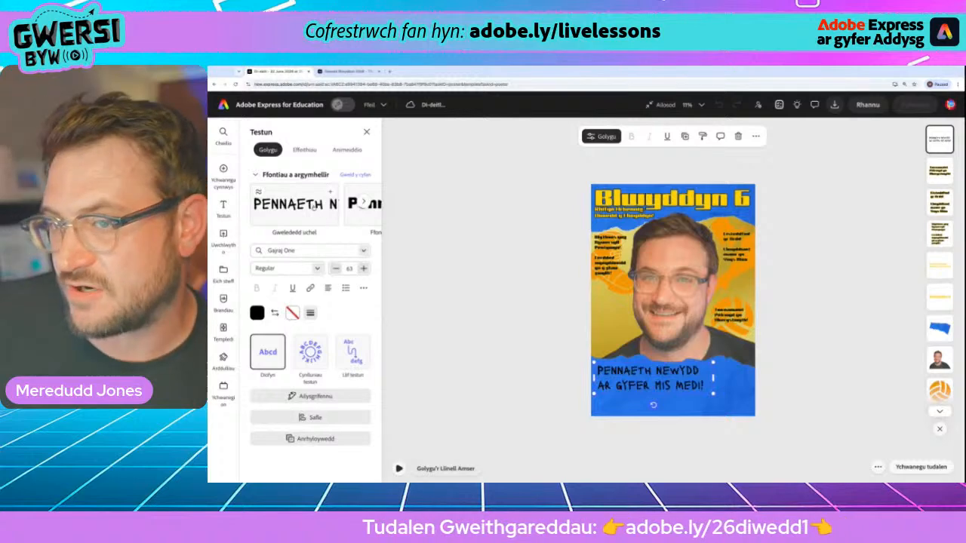
click(360, 203)
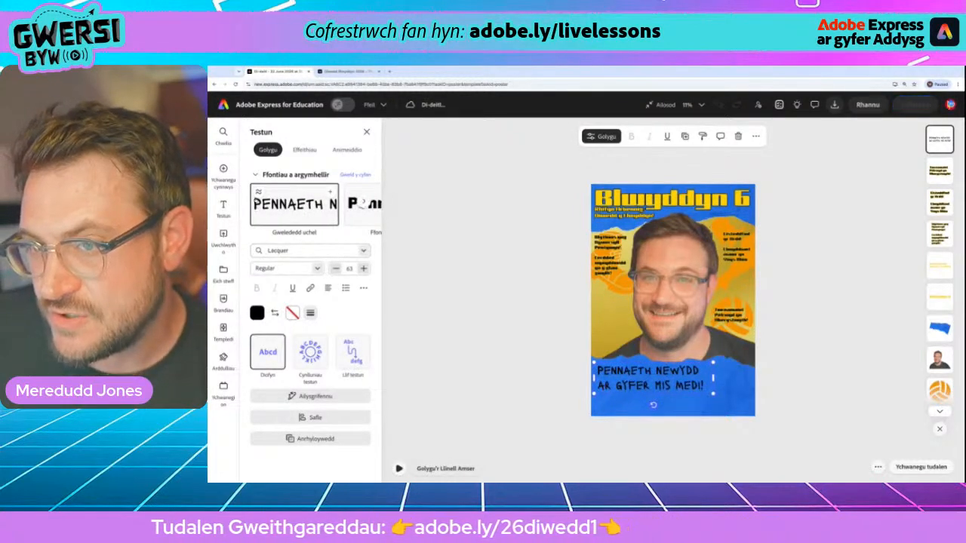
click(258, 193)
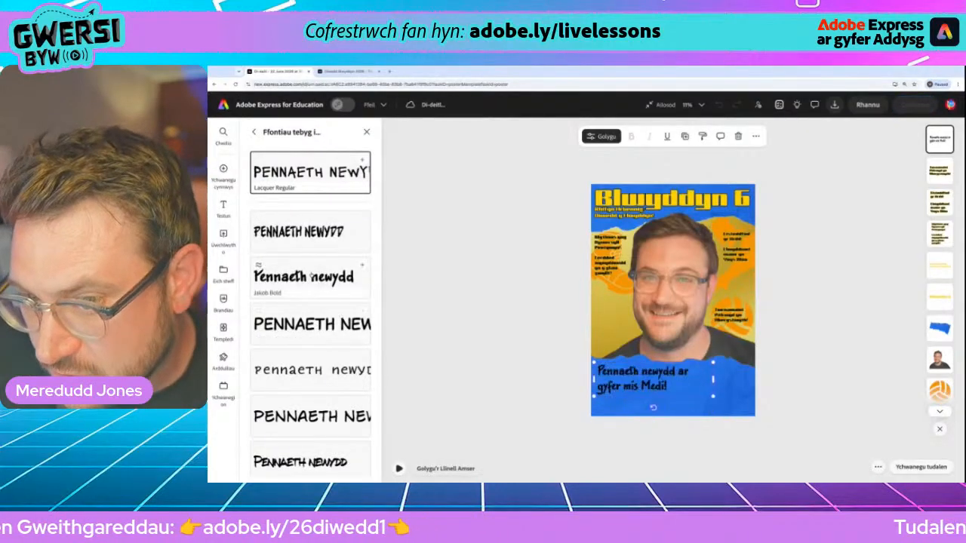
click(310, 276)
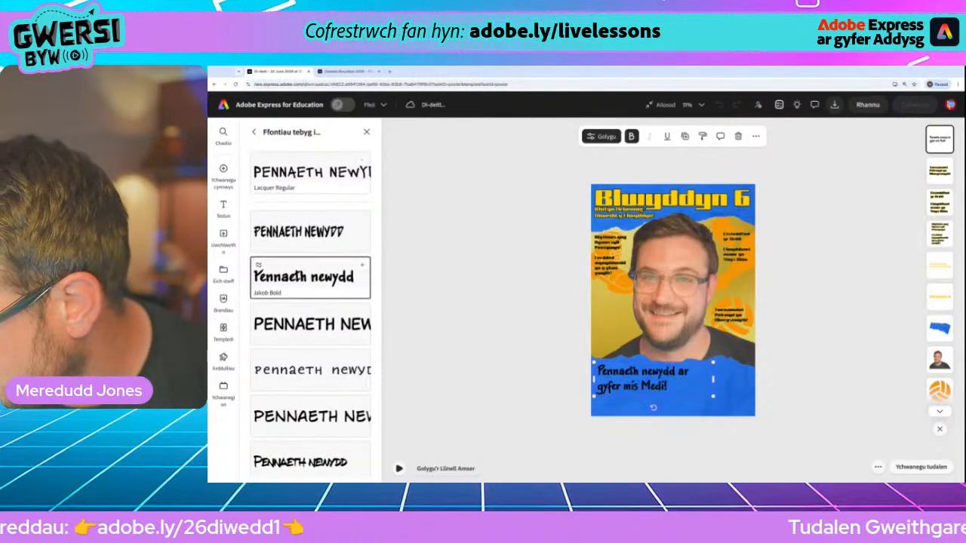
- Browse further fonts similar to Lacquer, previewing them on the "Pennaeth newydd" text, and look at the available font weights
scroll(310, 316, down, 1)
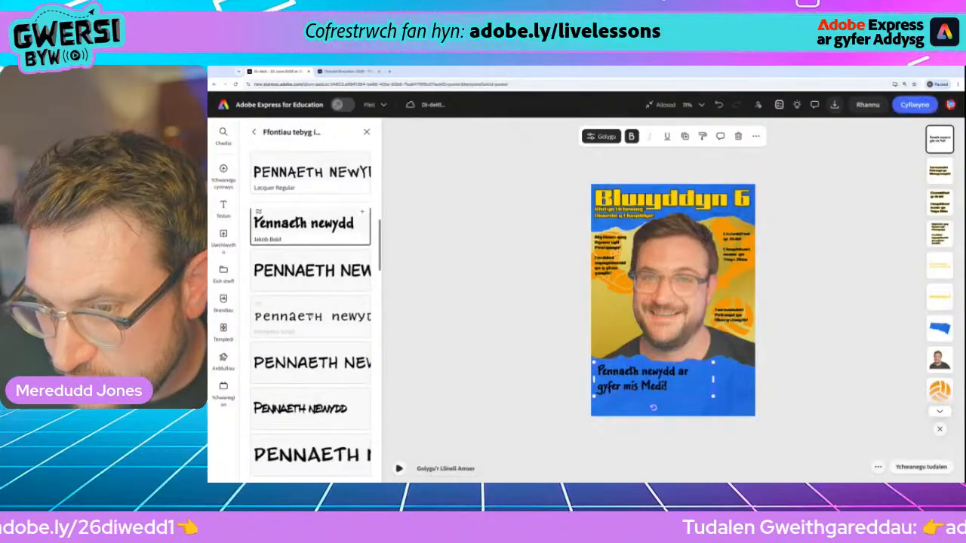
scroll(317, 326, down, 2)
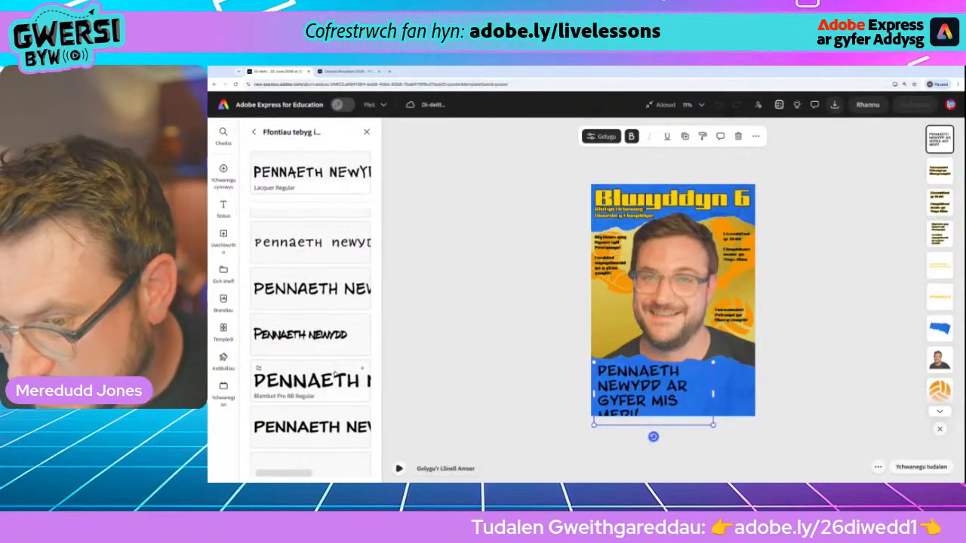
scroll(332, 369, down, 2)
scroll(334, 372, down, 1)
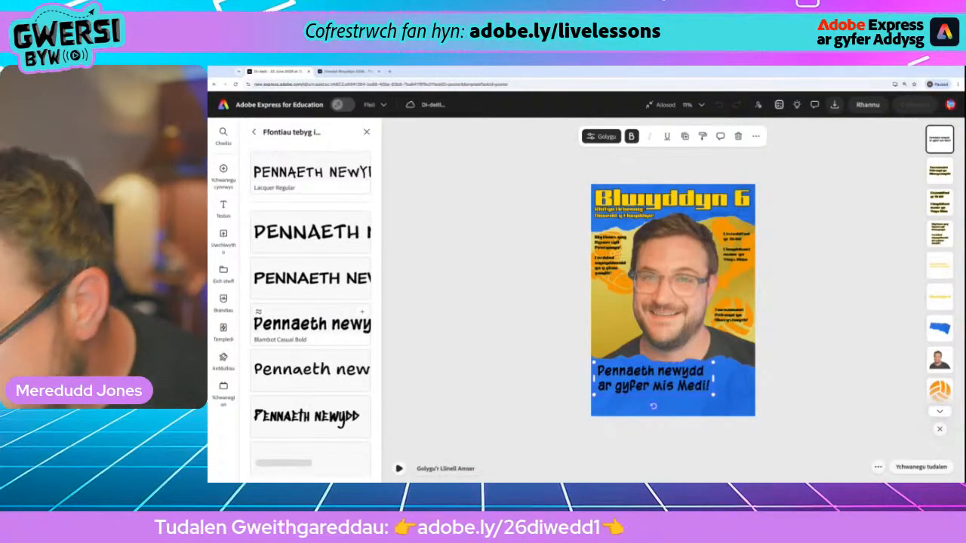
scroll(334, 372, down, 1)
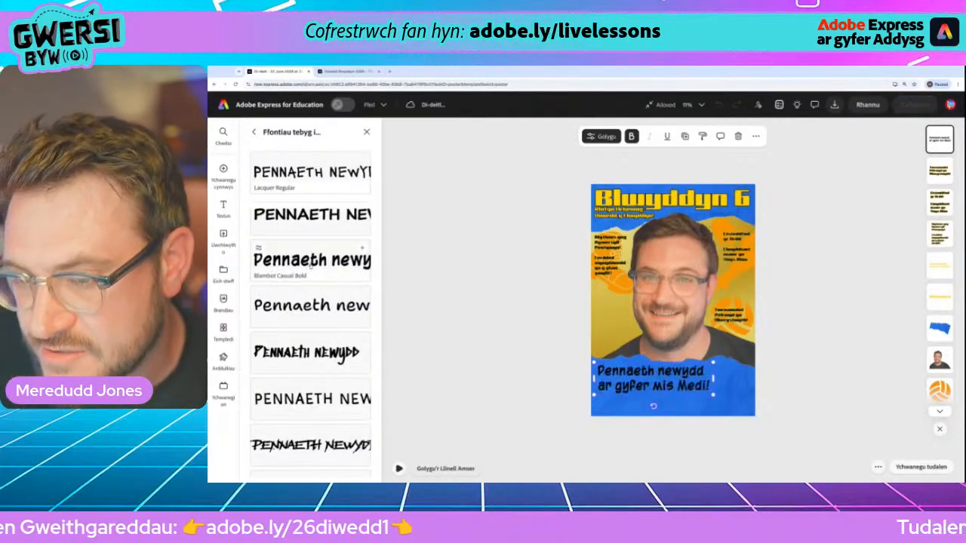
scroll(320, 377, down, 1)
scroll(317, 372, down, 1)
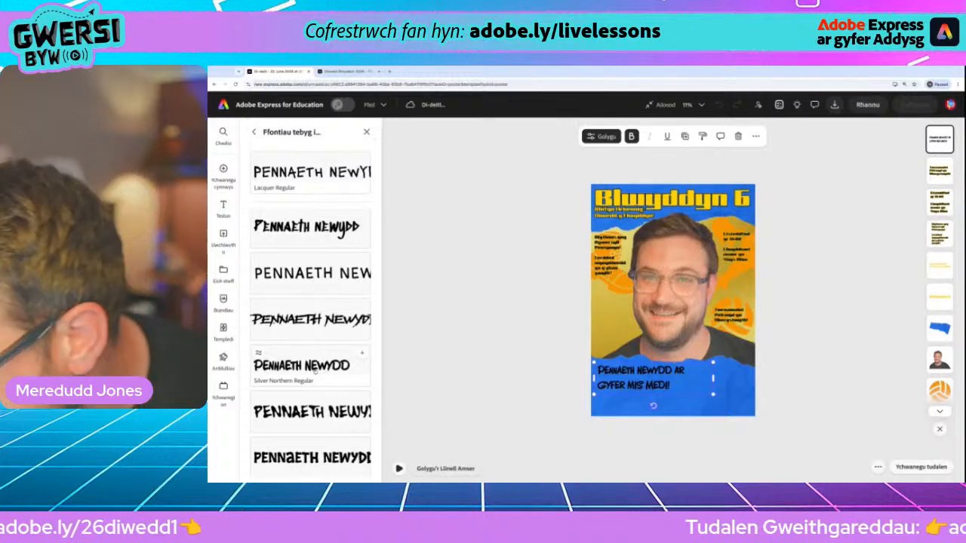
click(315, 370)
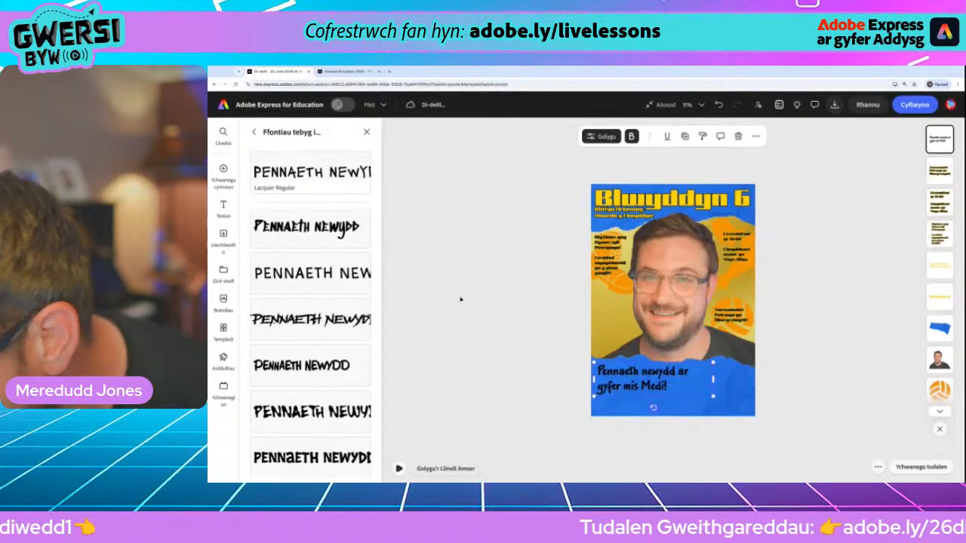
scroll(302, 302, down, 2)
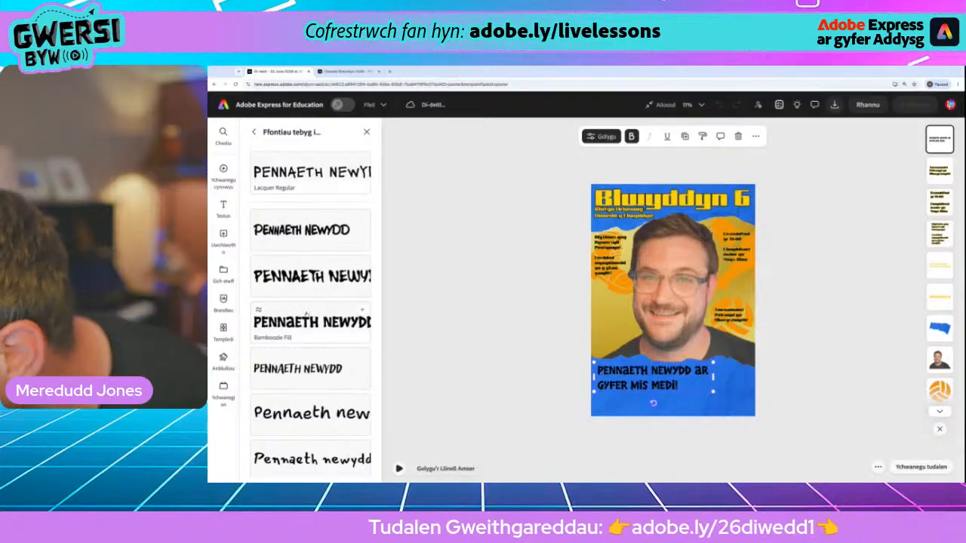
scroll(305, 314, down, 3)
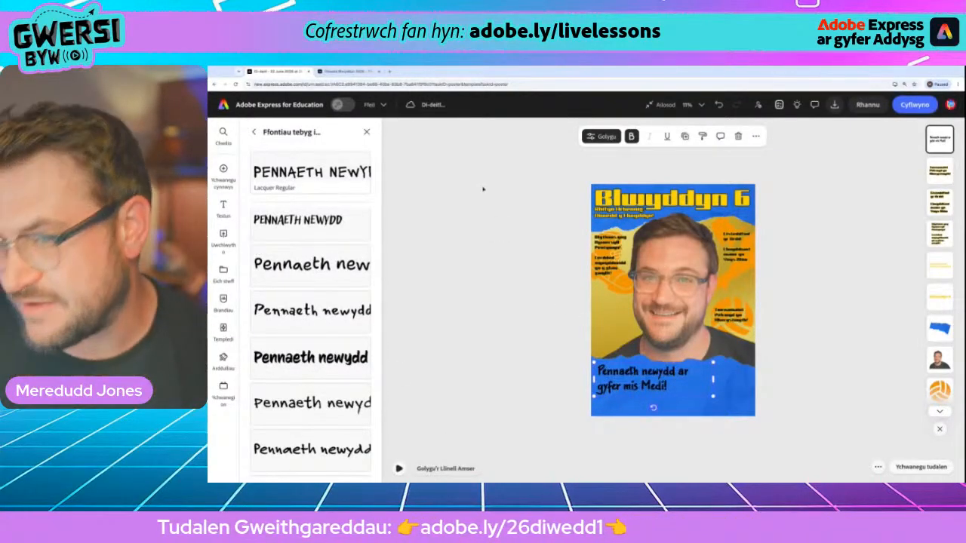
click(255, 132)
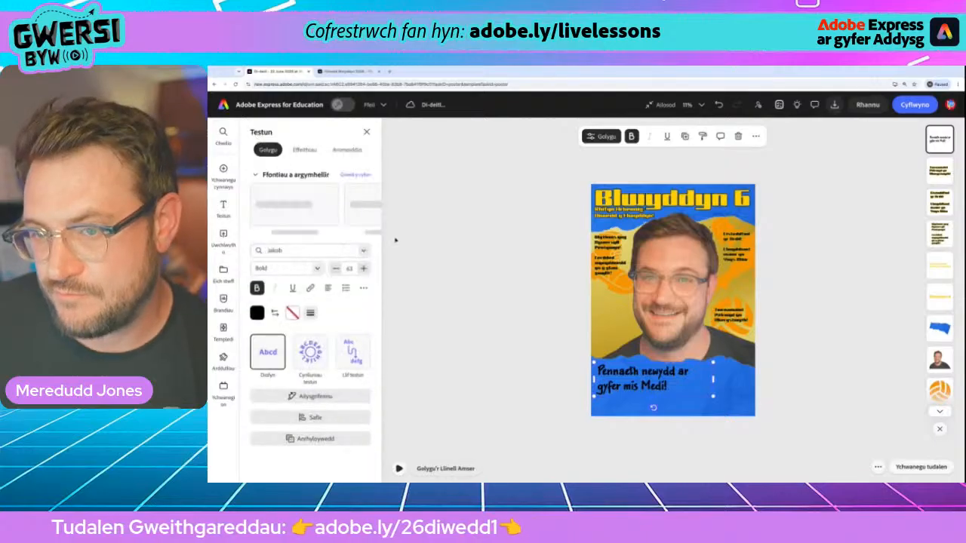
click(316, 269)
click(317, 270)
click(502, 358)
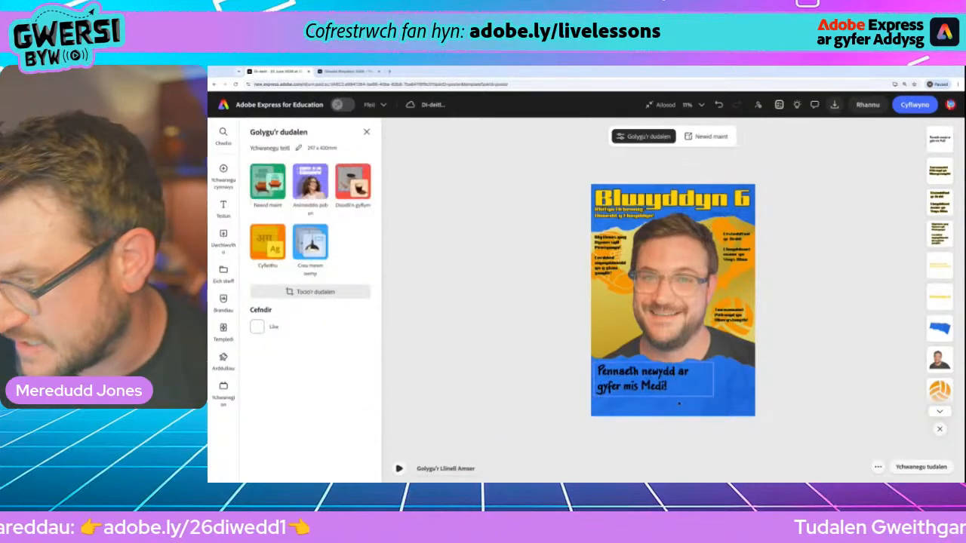
- Enlarge the "Pennaeth newydd" text to about size 79 and move it slightly up on the blue shape
click(626, 383)
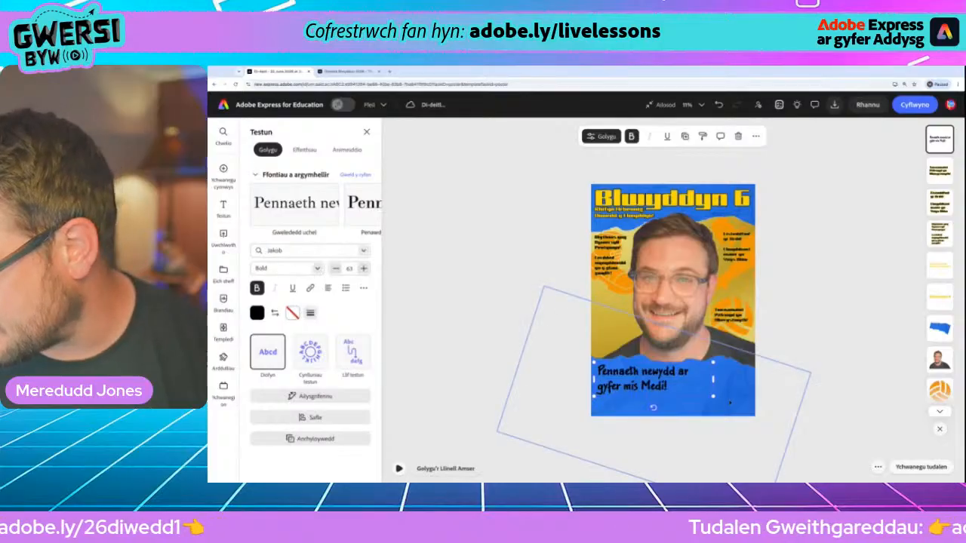
drag(713, 397, 741, 403)
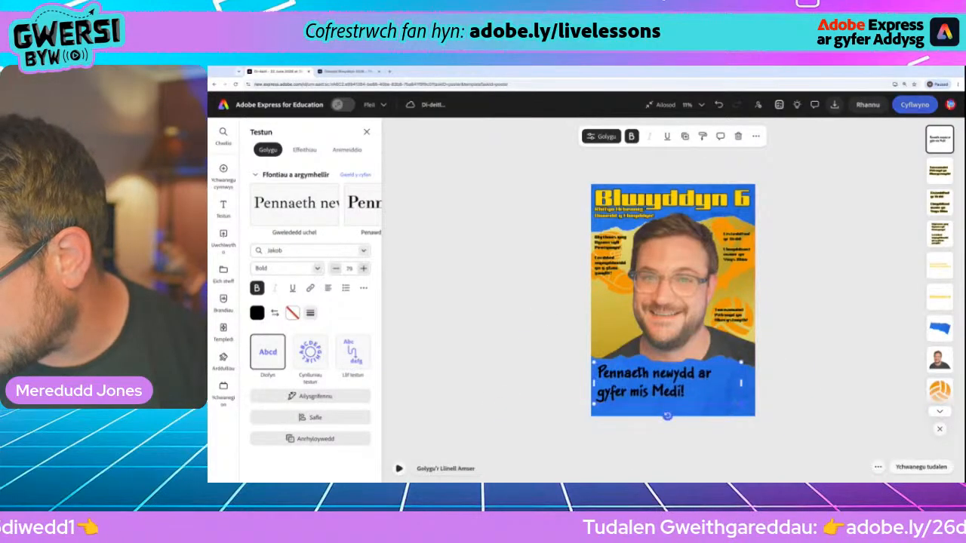
drag(655, 386, 655, 383)
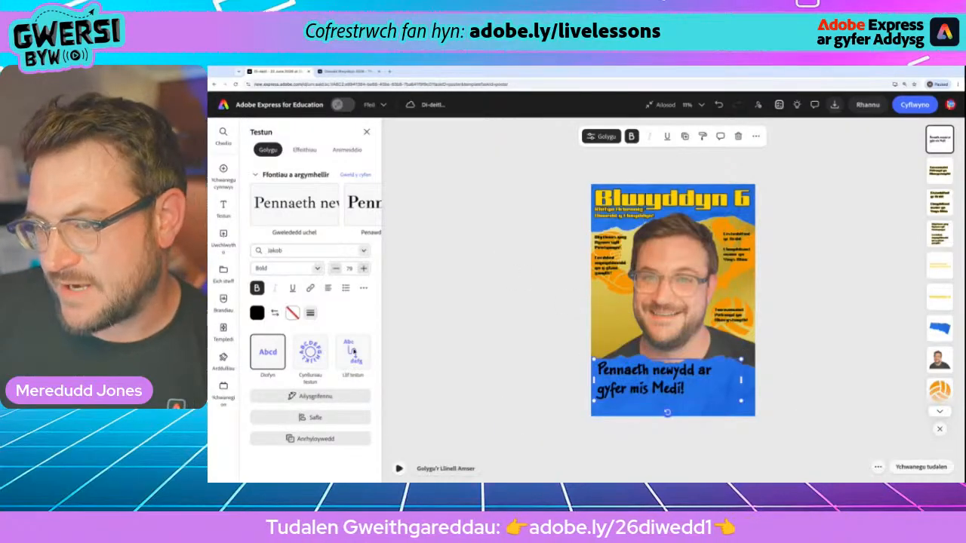
- Give the "Pennaeth newydd" text a golden-yellow outline from the preset swatches
click(293, 312)
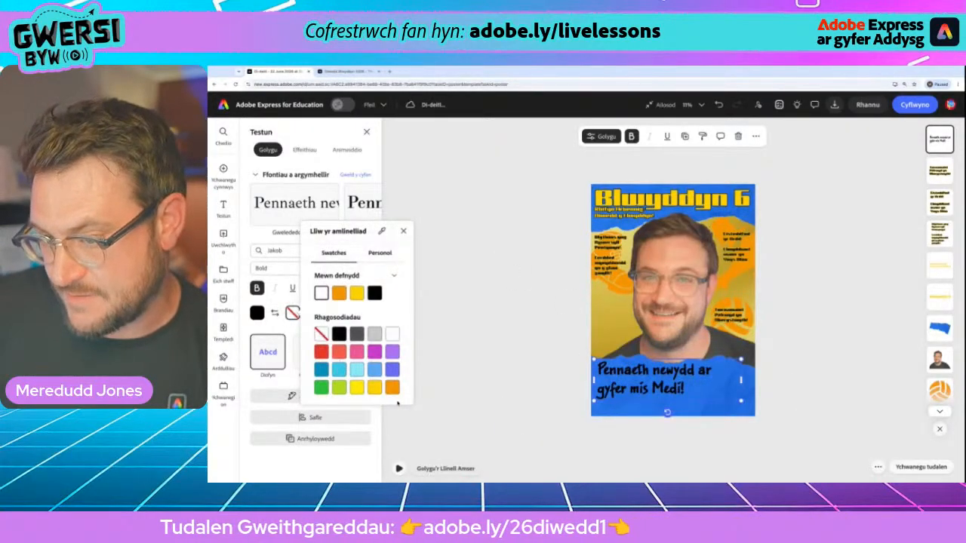
click(374, 387)
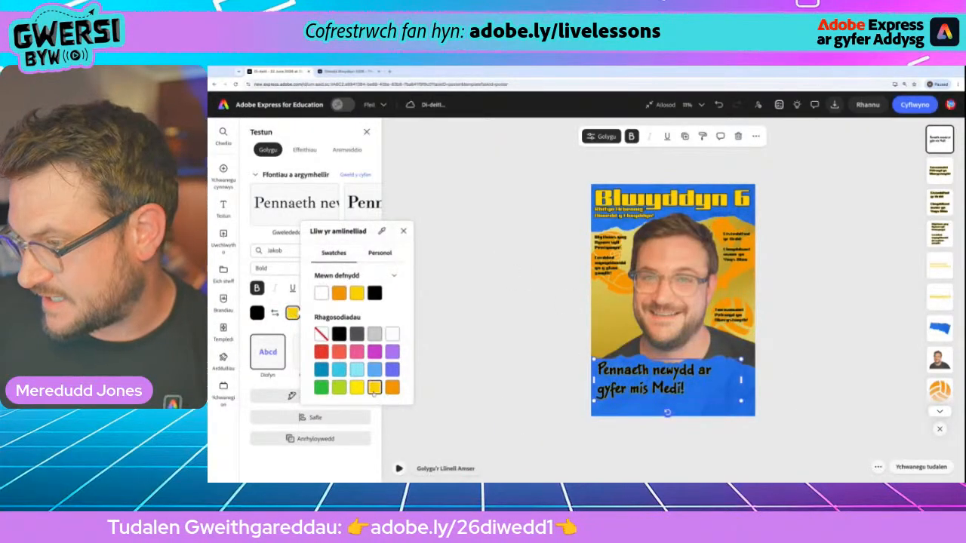
click(535, 349)
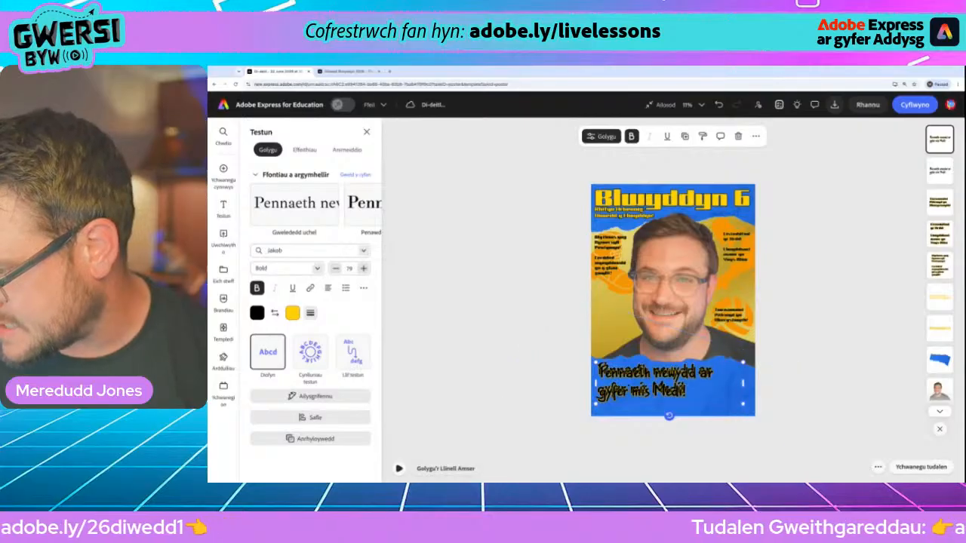
- Place a duplicate of the "Pennaeth newydd" text below the original and replace its wording with "Newyddion cyffrous iawn!"
drag(652, 384, 708, 408)
double_click(708, 409)
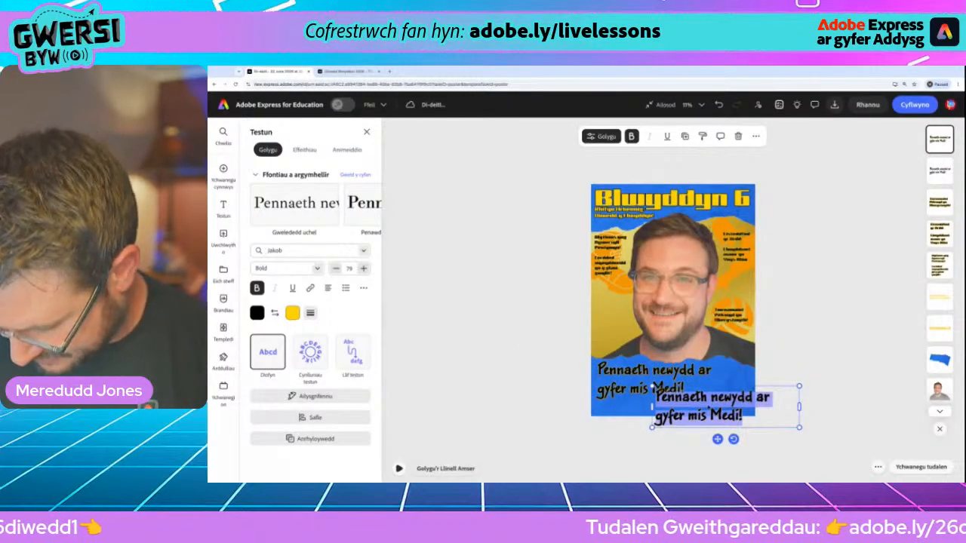
text(Newyddio)
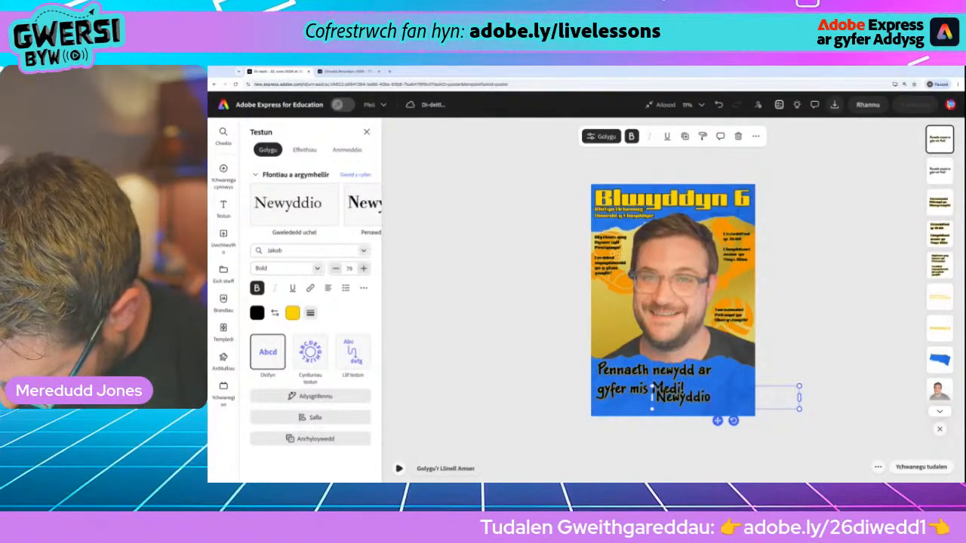
text(n cyffrous )
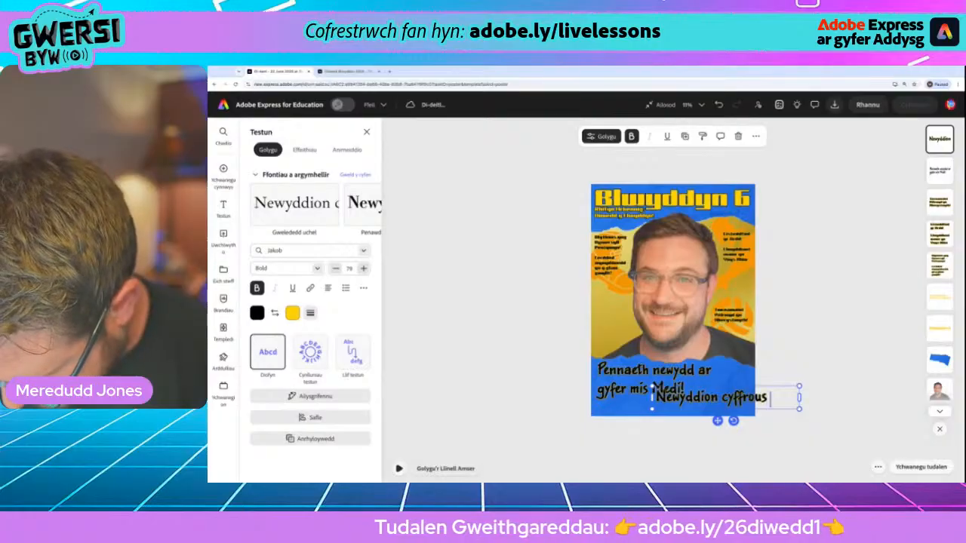
text(iawn)
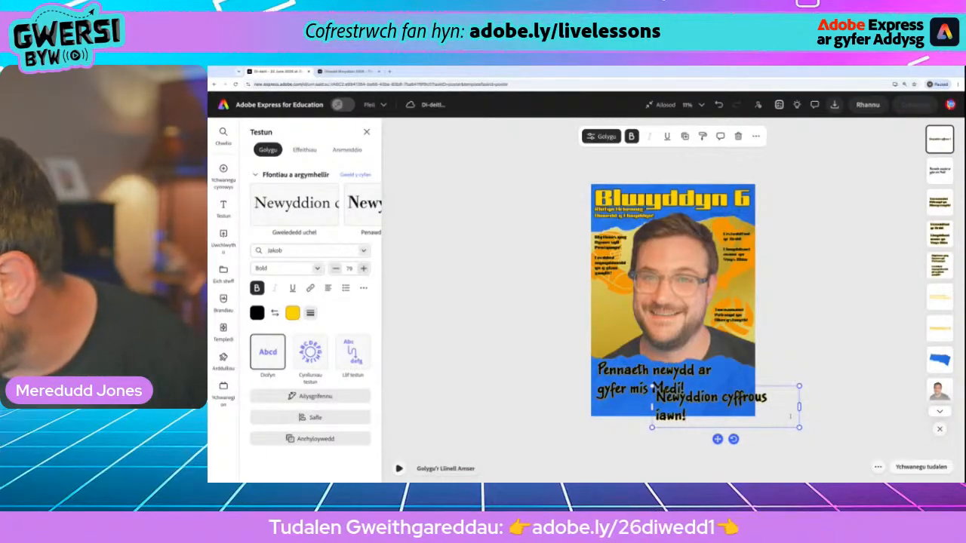
text(!)
- Resize the "Newyddion cyffrous iawn!" text to about size 38 and place it on one line beneath the "Pennaeth newydd" text
drag(800, 428, 778, 395)
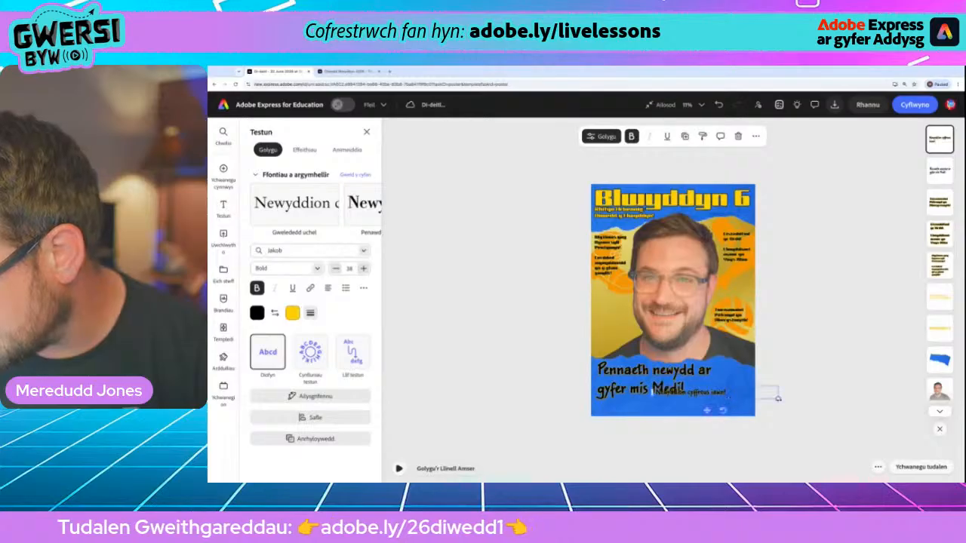
drag(708, 410, 650, 426)
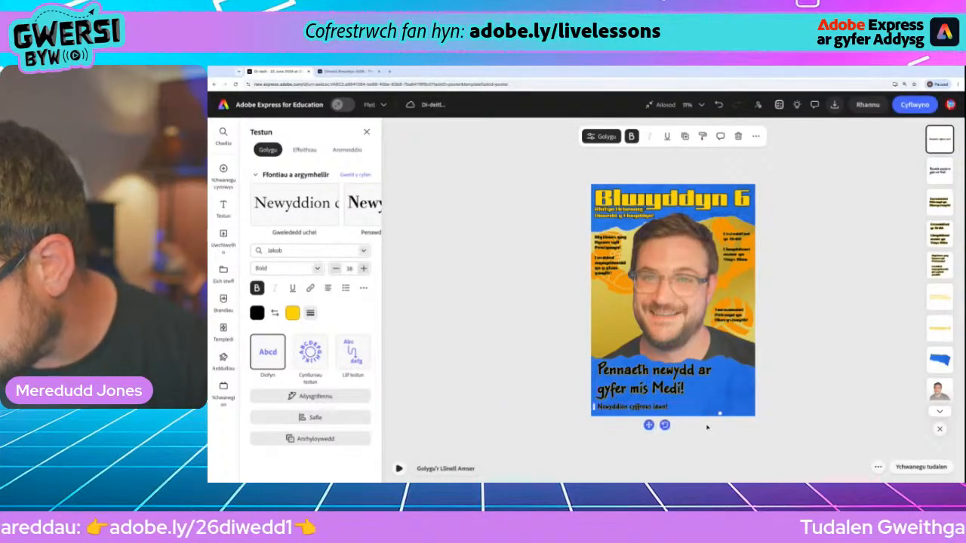
drag(722, 413, 747, 415)
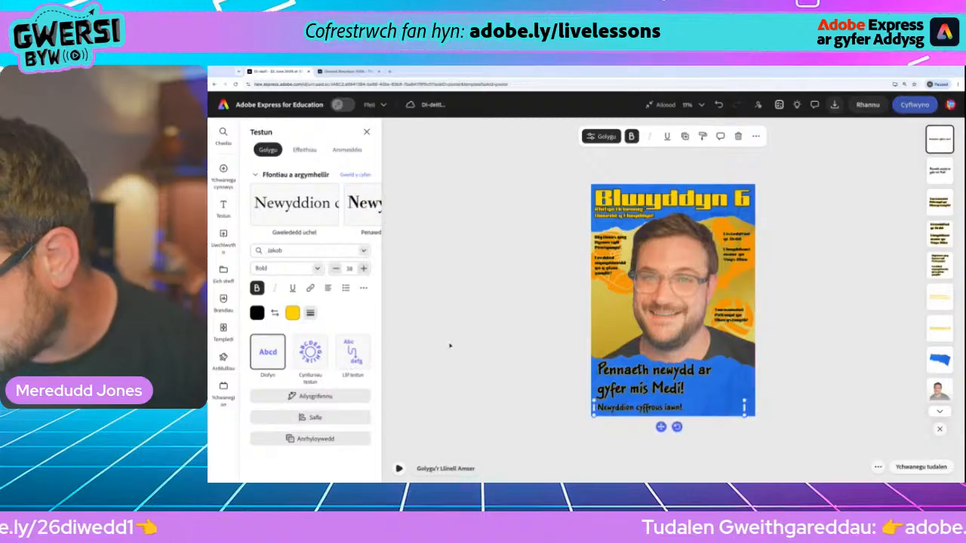
- Enlarge the "Newyddion cyffrous iawn!" text to size 46 and swap its colours to a yellow fill with a black outline
click(535, 383)
drag(634, 410, 633, 411)
click(275, 313)
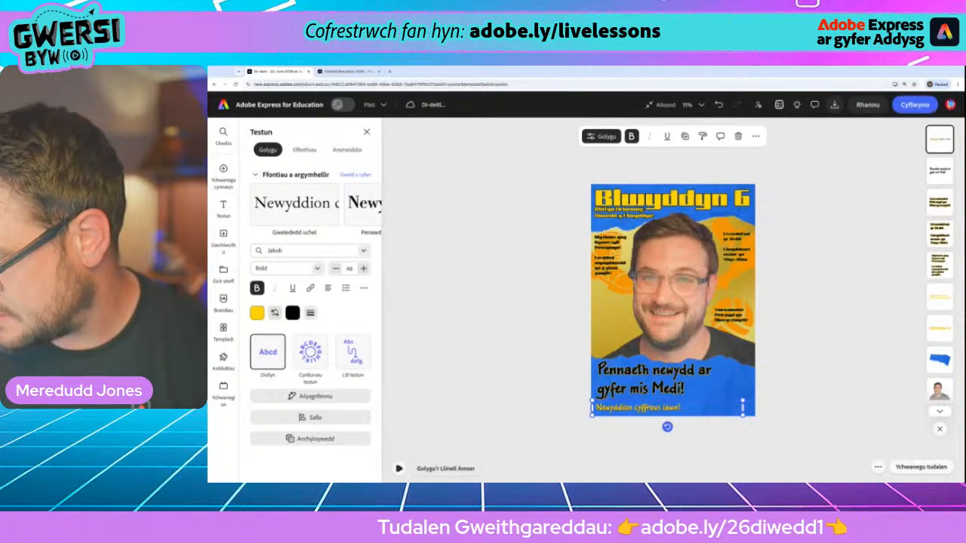
scroll(668, 340, up, 6)
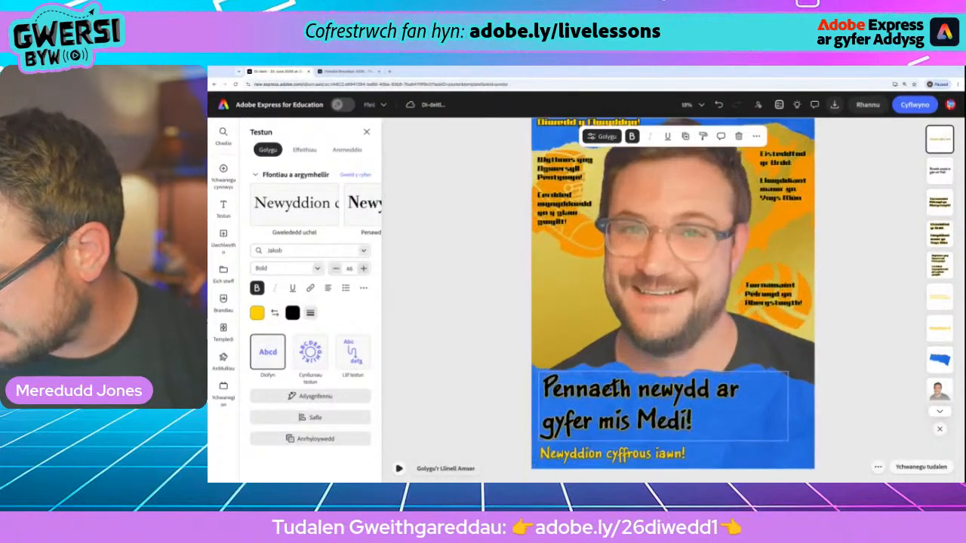
scroll(667, 339, down, 4)
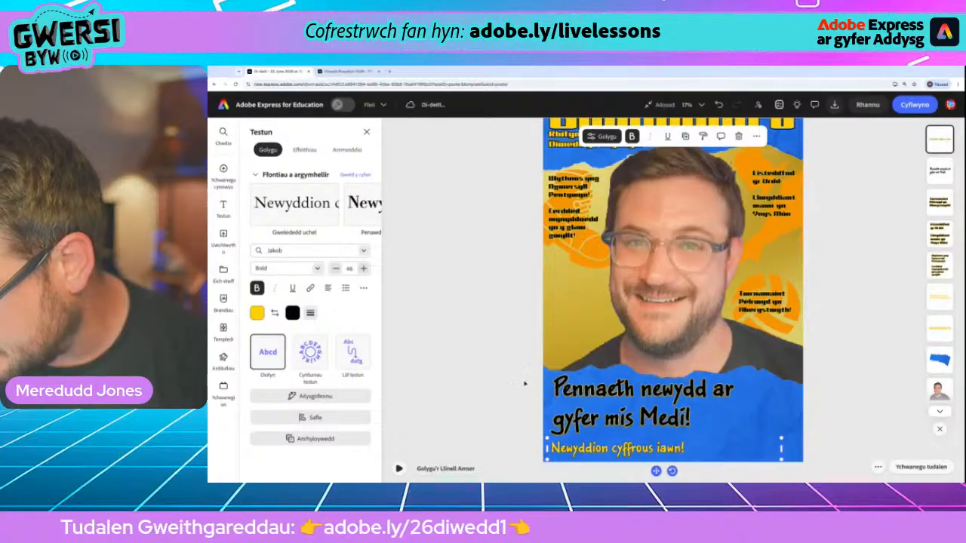
- Narrow the "Newyddion cyffrous iawn!" text frame to its wording and align it just beneath the "Pennaeth newydd" headline
click(643, 409)
double_click(579, 448)
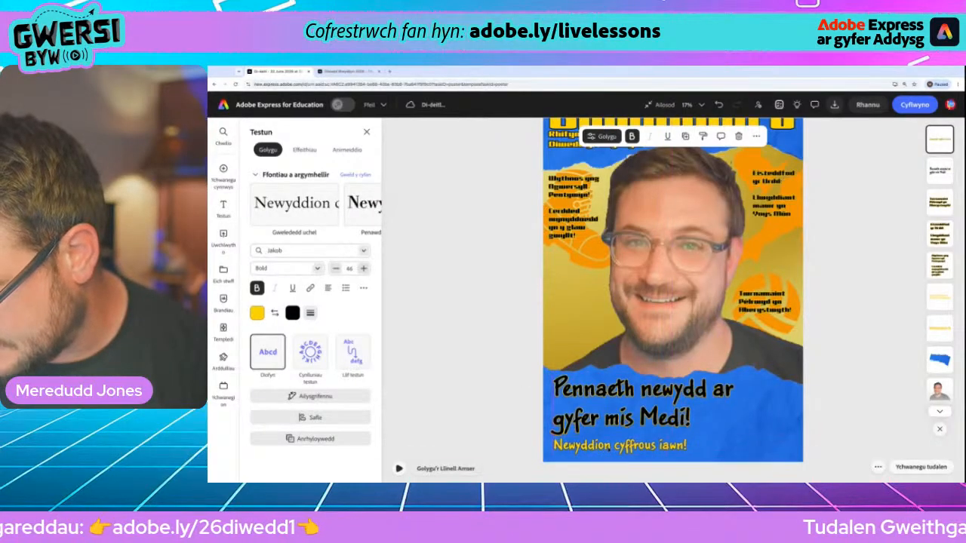
drag(609, 449, 613, 449)
scroll(567, 382, down, 5)
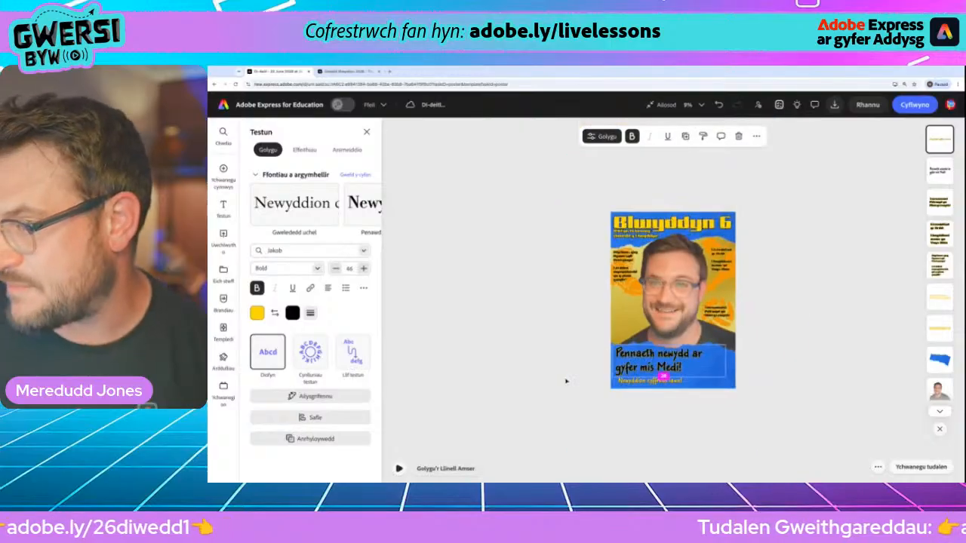
scroll(567, 382, up, 3)
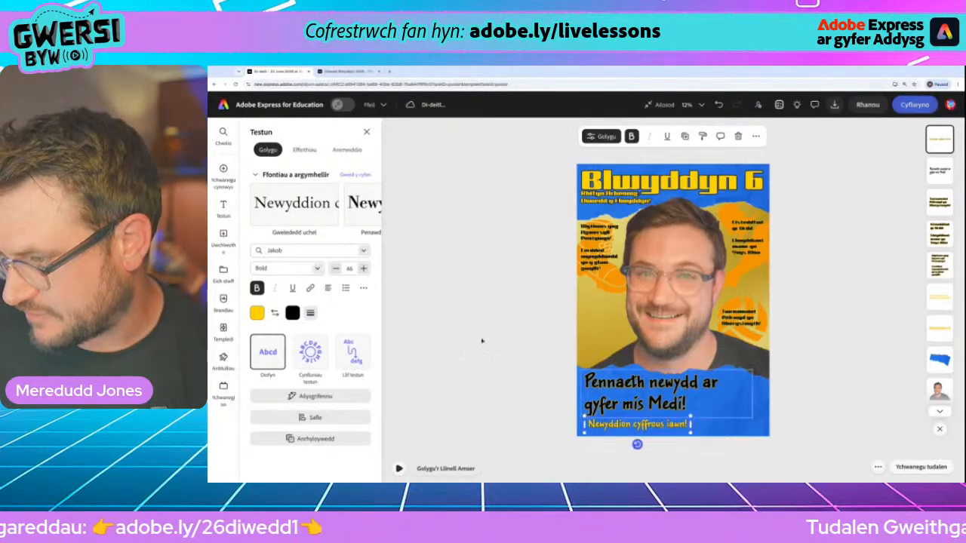
- Search the design assets for "cod bar" and place the plain black barcode in the poster's lower-right corner
click(460, 270)
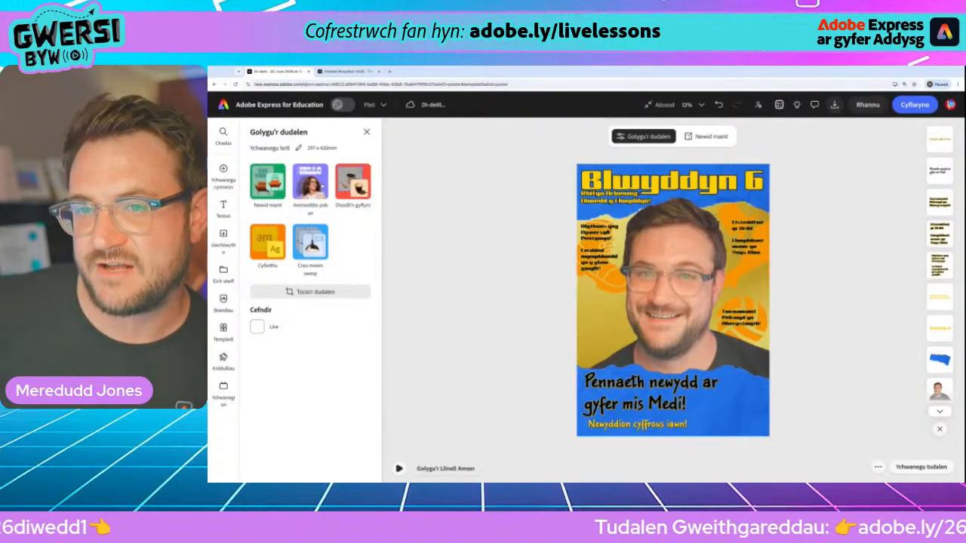
scroll(224, 171, up, 5)
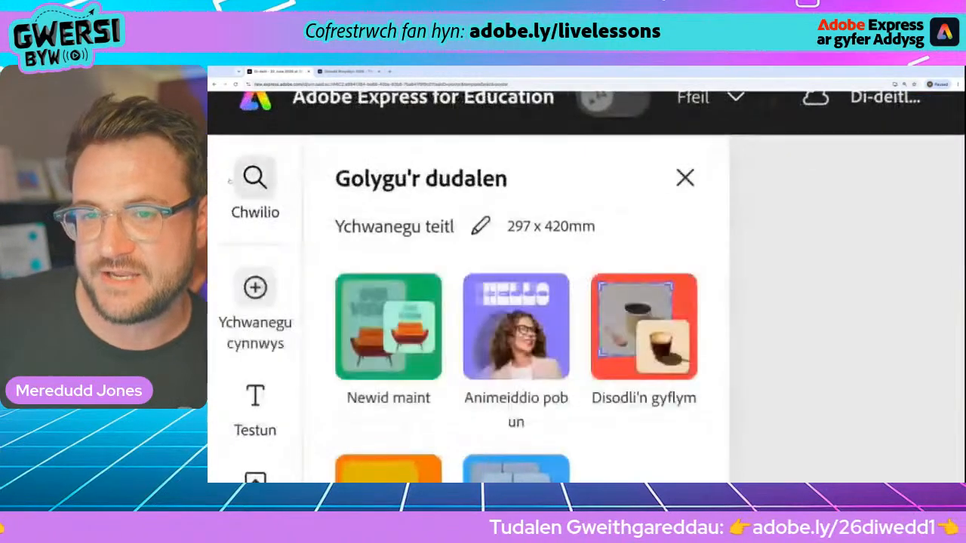
click(255, 287)
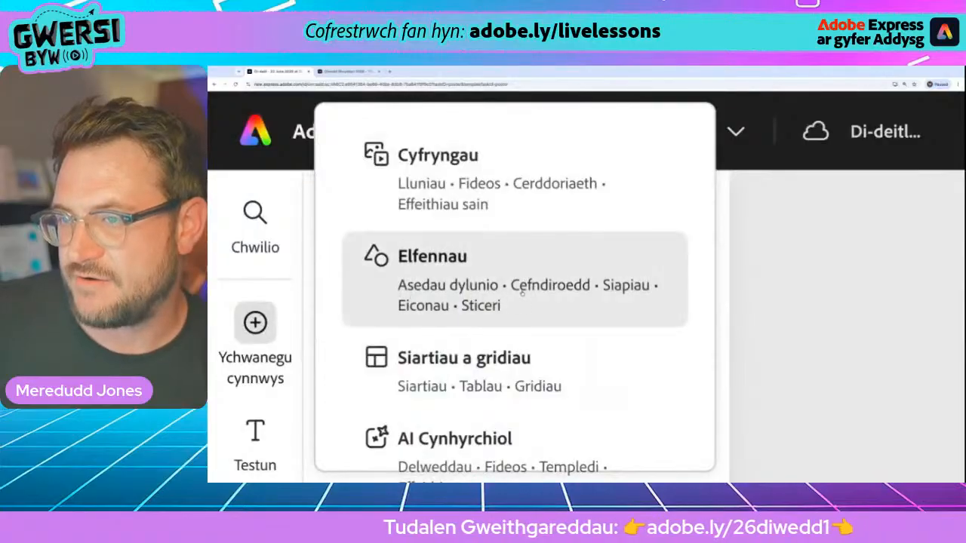
click(432, 272)
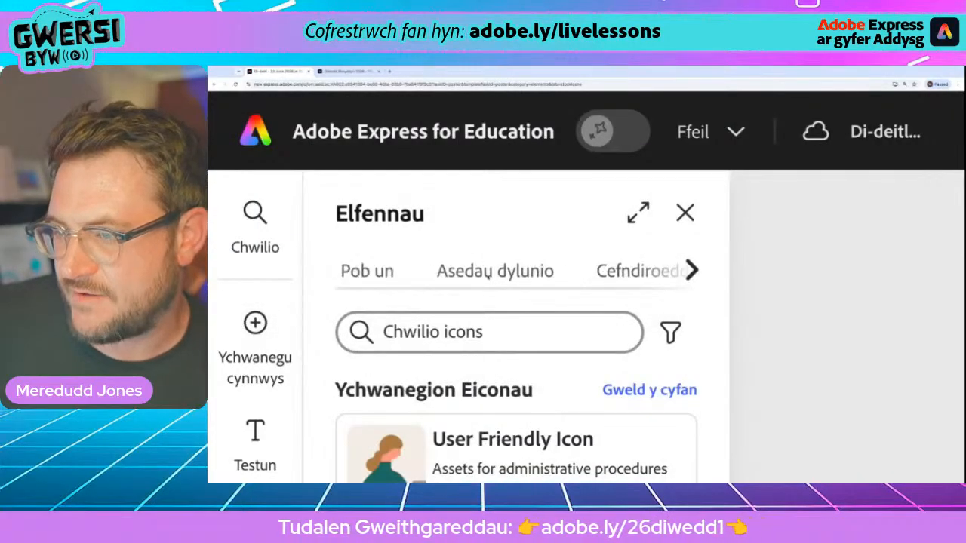
click(495, 271)
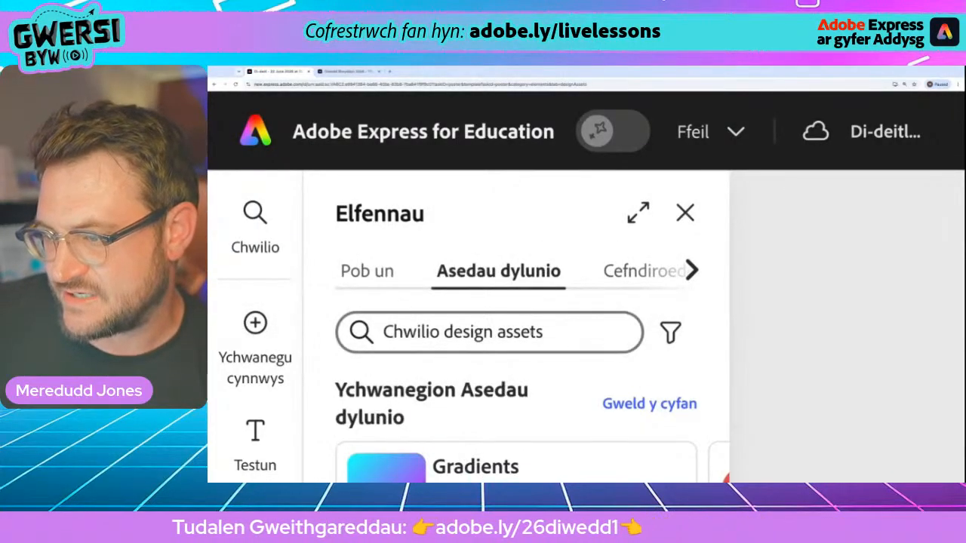
click(468, 332)
text(cod bar)
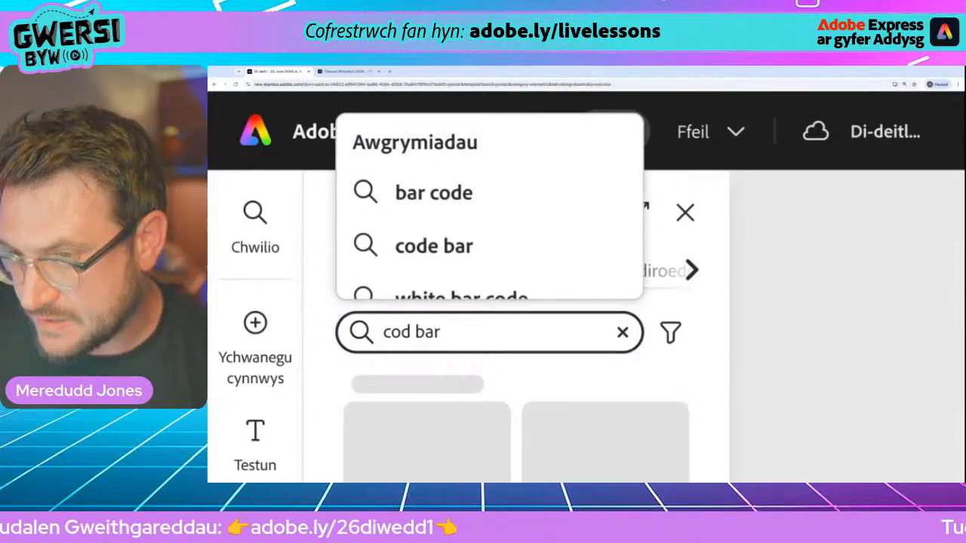
key(Return)
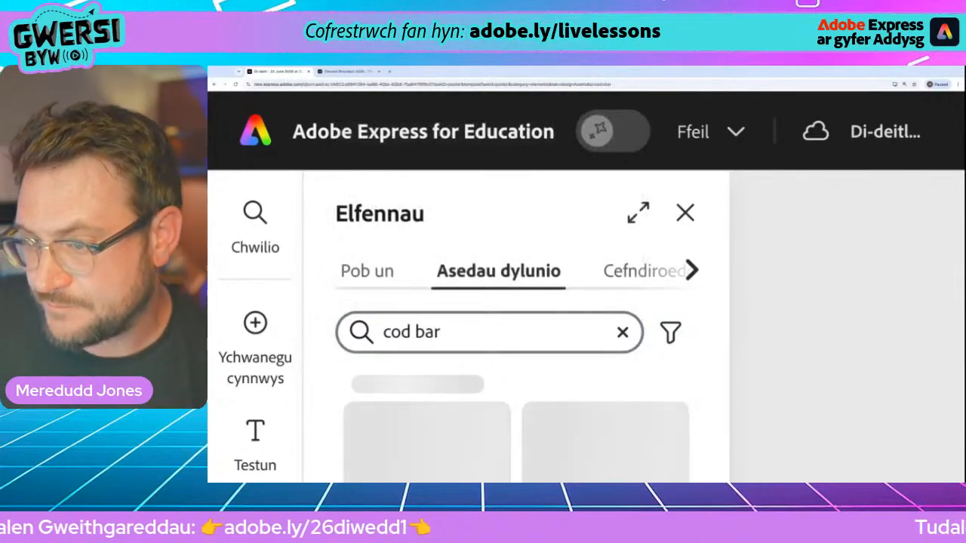
key(ctrl+0)
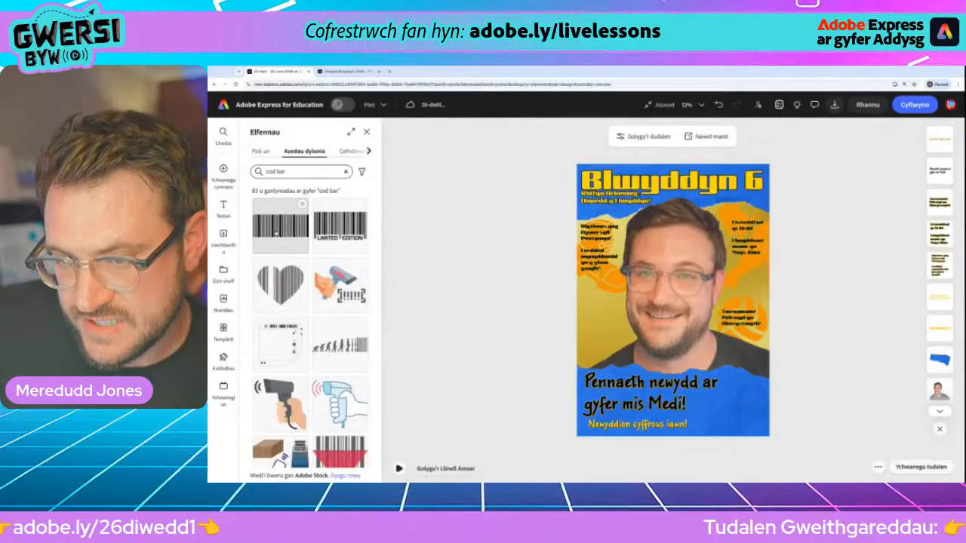
click(276, 233)
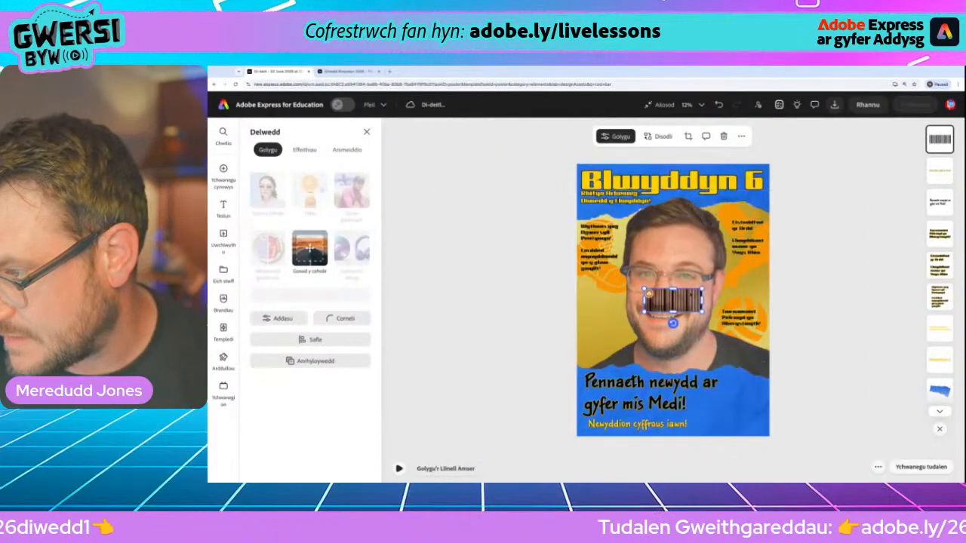
drag(673, 301, 734, 416)
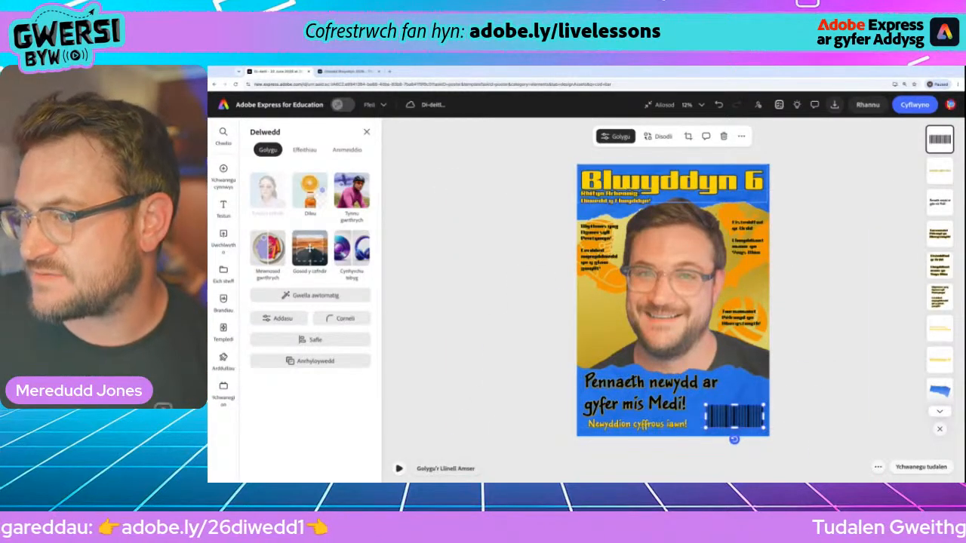
- Place a duplicate of the "Eisteddfod yr Urdd" text above the barcode and replace its wording with "Mis Mehefin: £3.99"
click(743, 240)
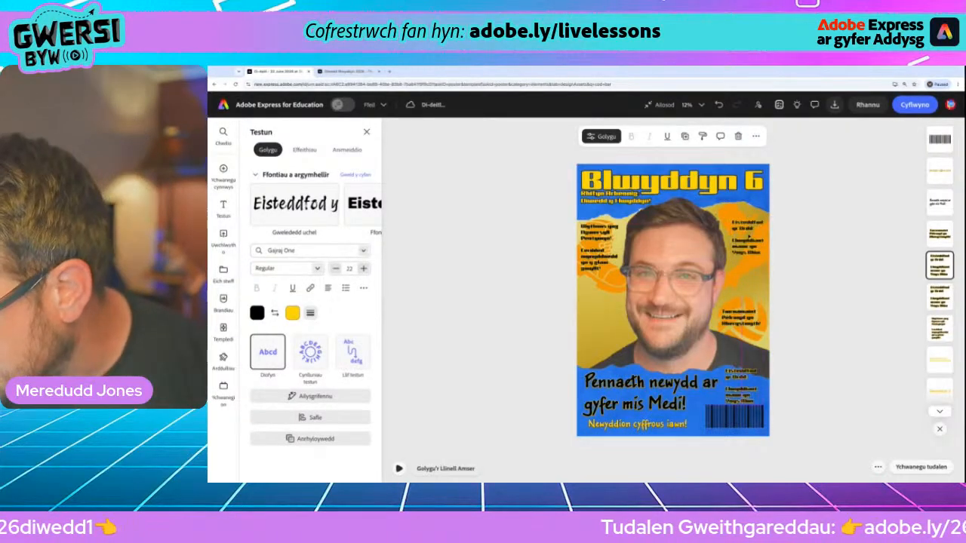
drag(750, 240, 741, 388)
scroll(741, 386, up, 5)
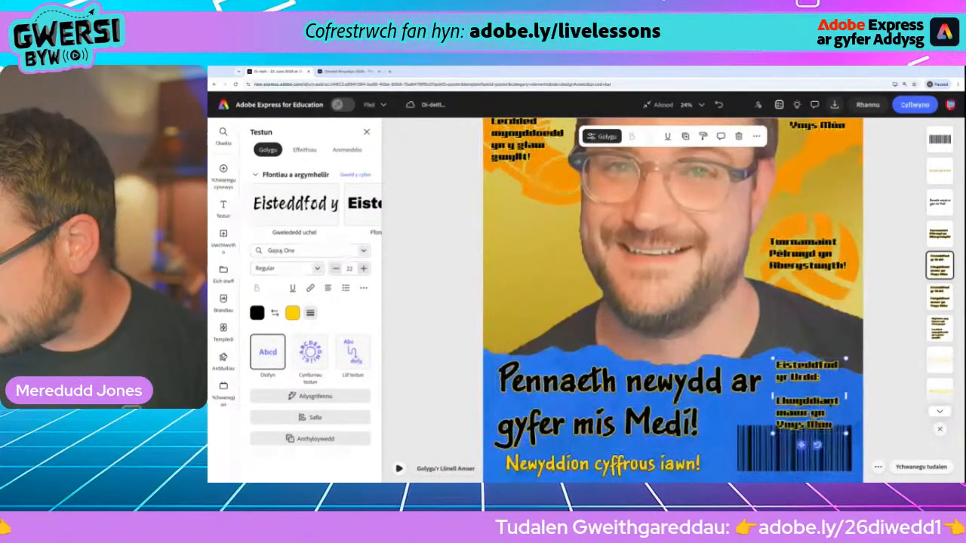
triple_click(832, 406)
key(super+a)
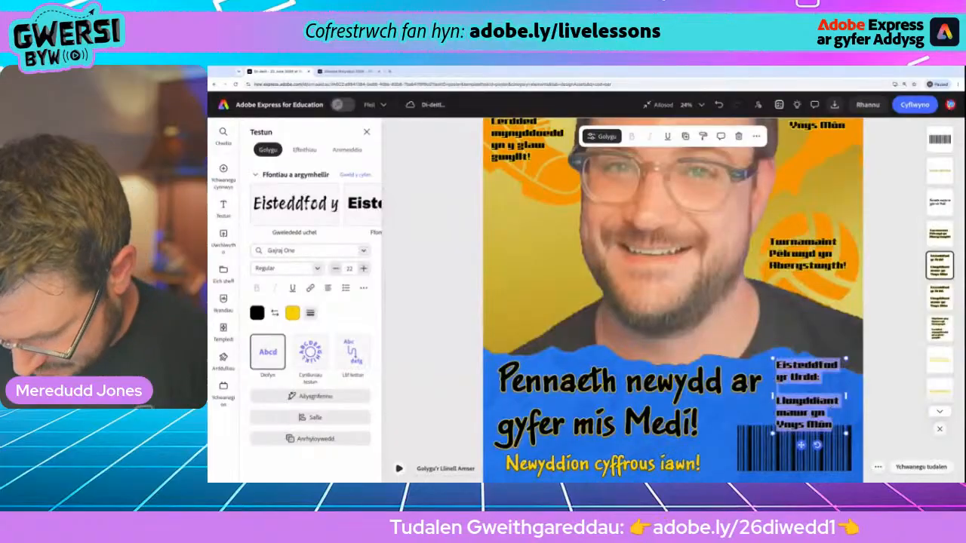
text(Mis Mehe)
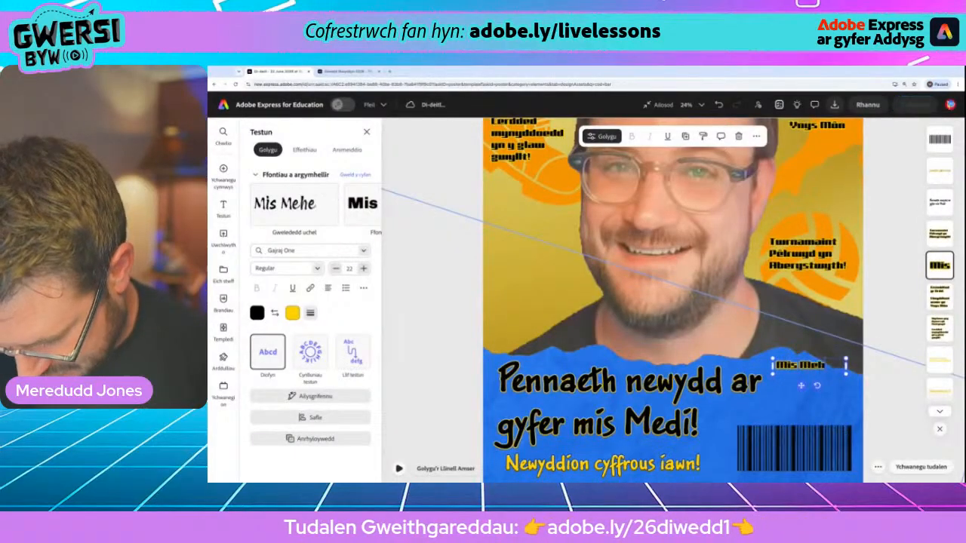
text(fin)
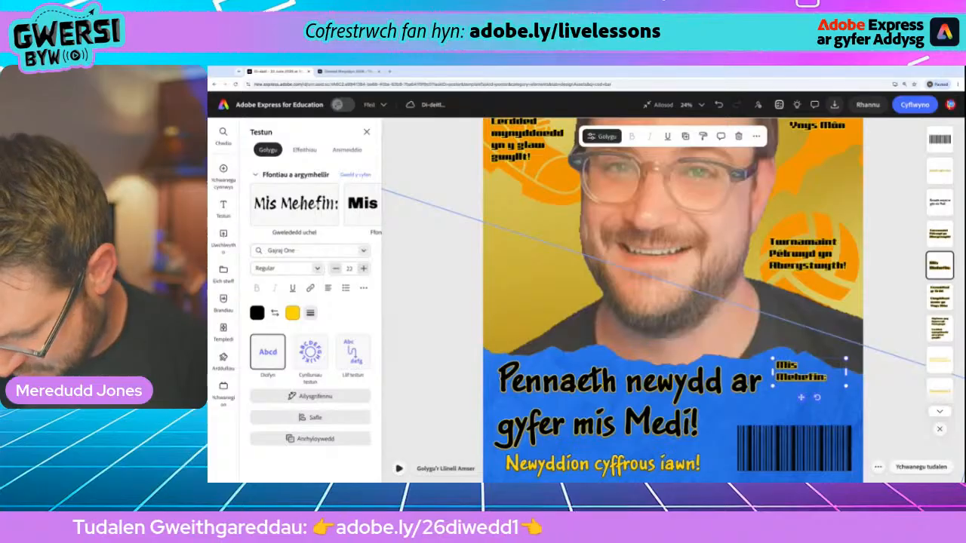
text(: E)
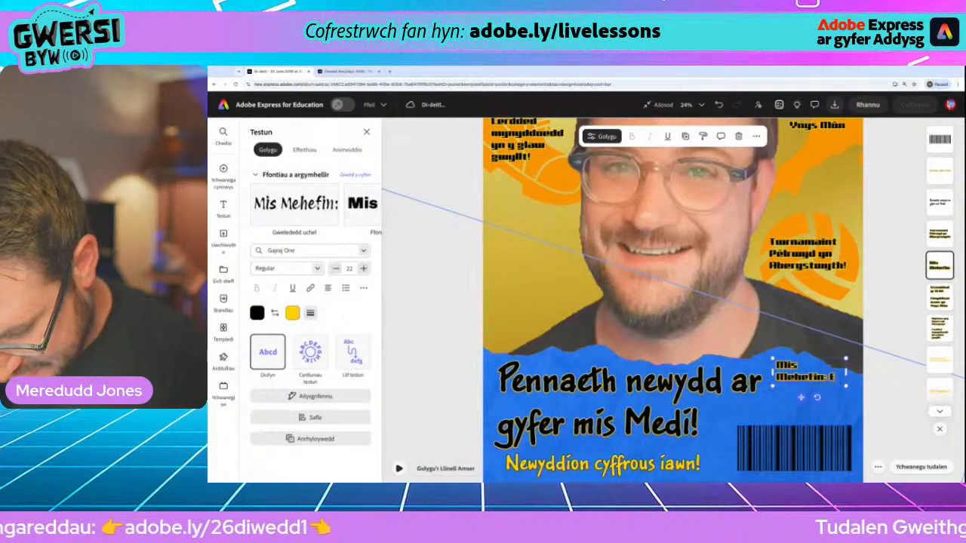
text(3.99)
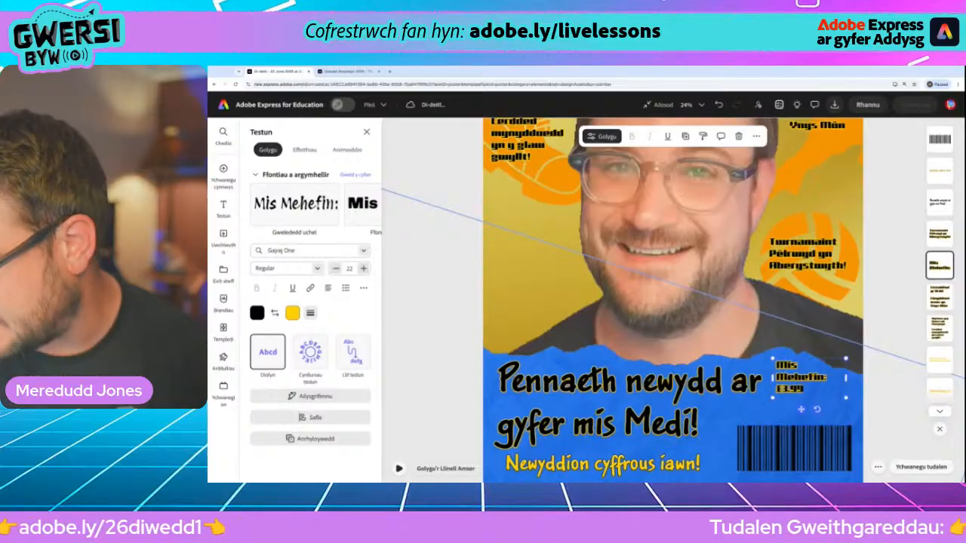
- Fit the "Mis Mehefin: £3.99" text on one line directly above the barcode and remove its yellow outline
drag(774, 378, 797, 439)
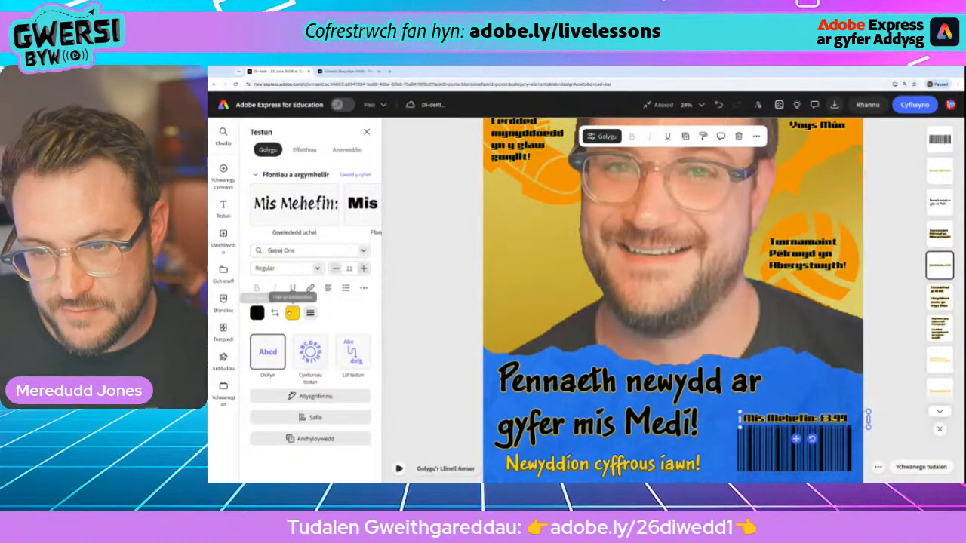
click(293, 312)
click(321, 333)
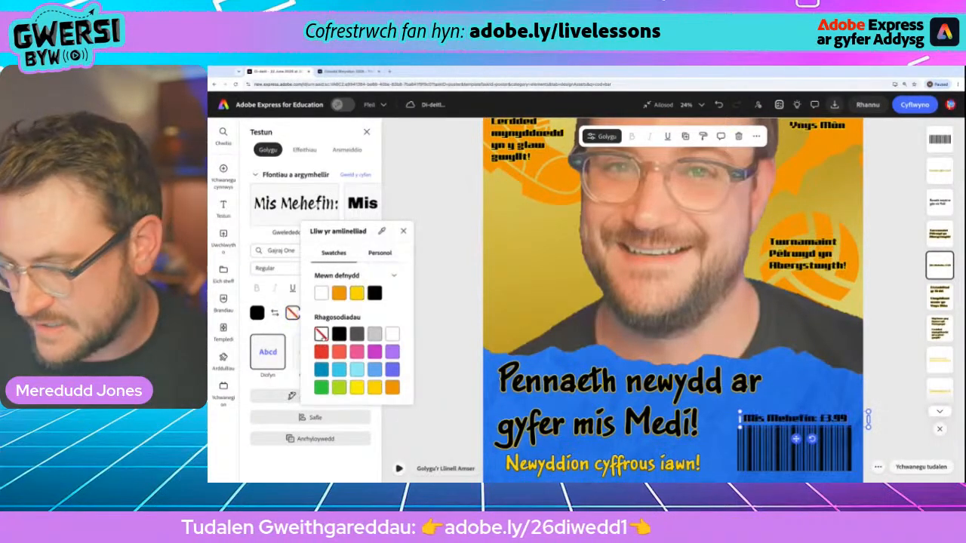
click(464, 420)
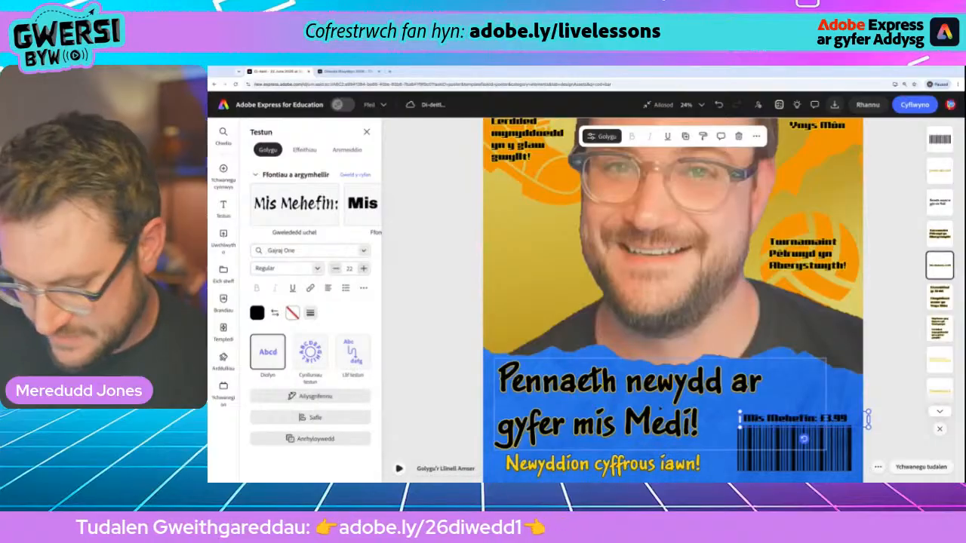
scroll(661, 409, down, 5)
scroll(661, 408, up, 2)
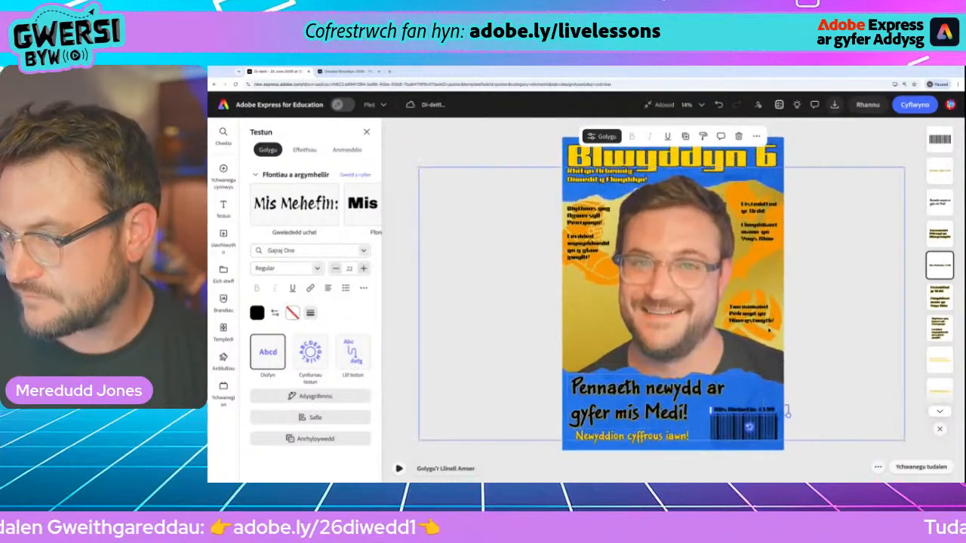
click(458, 151)
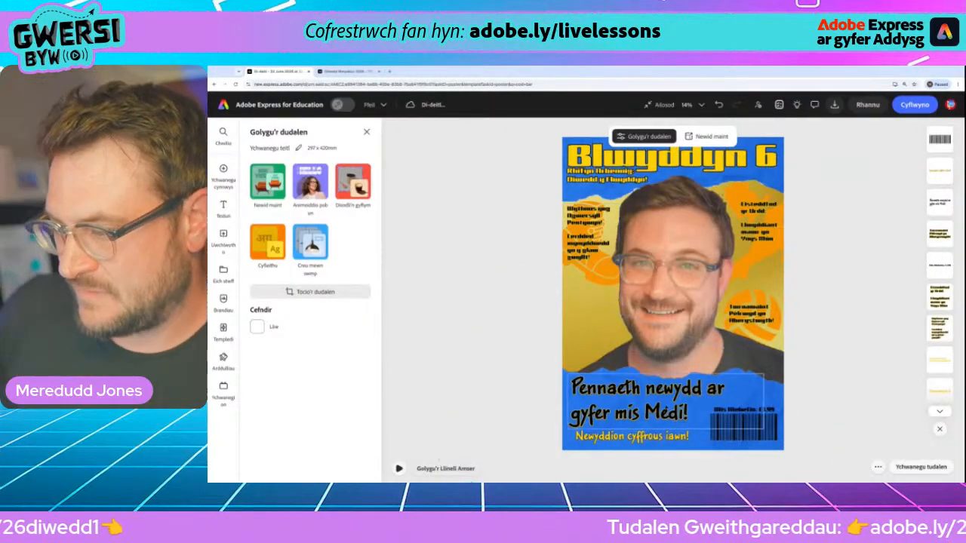
- Enlarge the "Pennaeth newydd ar gyfer mis Medi!" headline to about size 92 and shift the "Newyddion cyffrous iawn!" line slightly down and right below it
click(664, 436)
drag(764, 375, 795, 366)
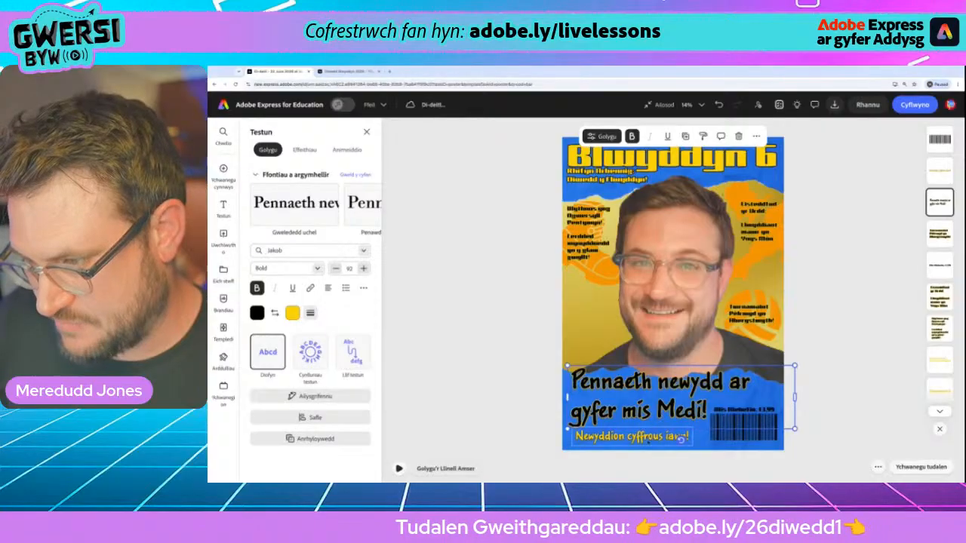
drag(657, 401, 657, 406)
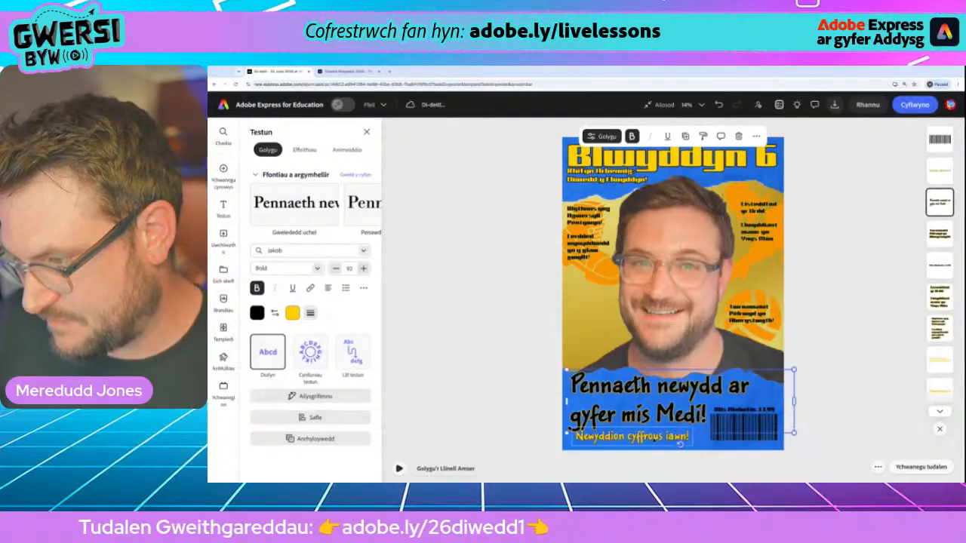
drag(629, 437, 636, 440)
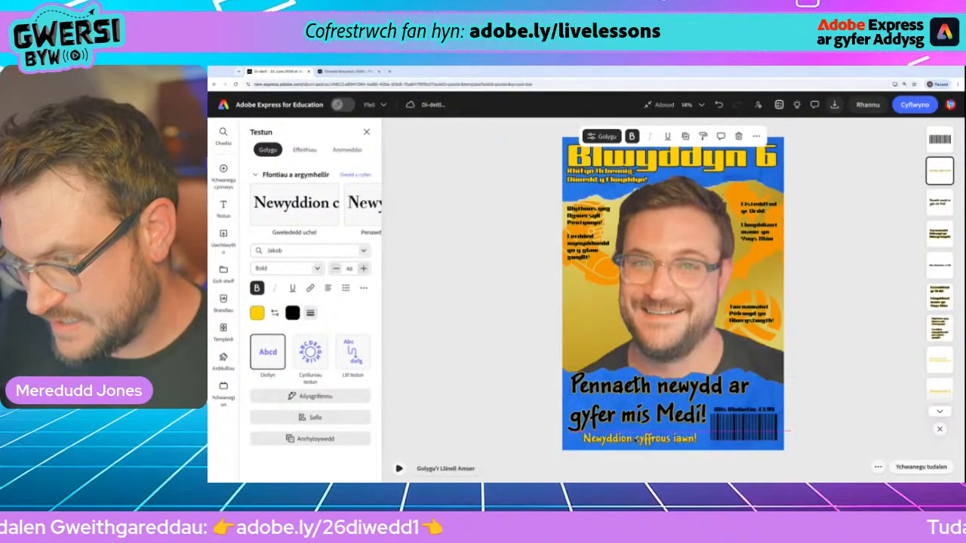
click(522, 309)
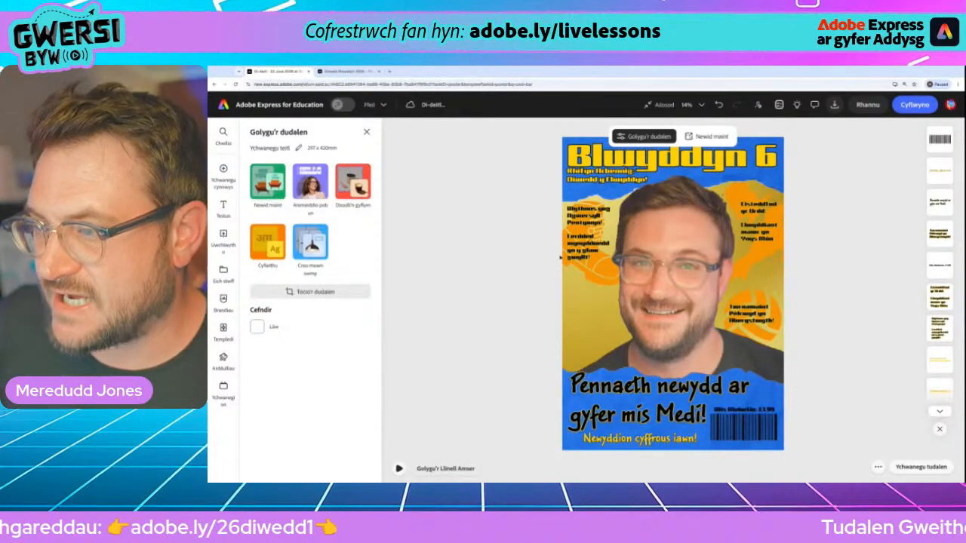
- Move the "Wythnos yng Ngwersyll Pentywyn" text and the orange boot icon behind it lower beside the portrait
drag(590, 239, 594, 314)
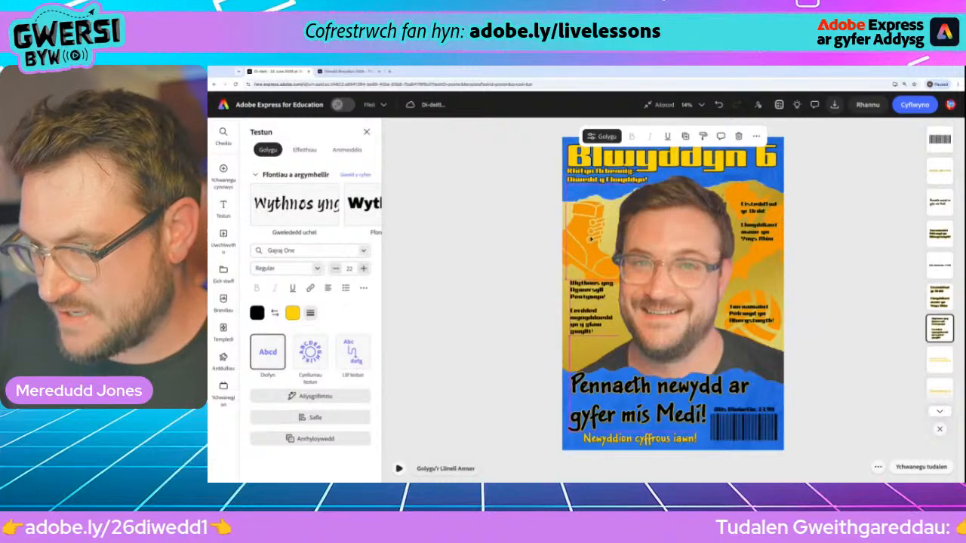
click(591, 240)
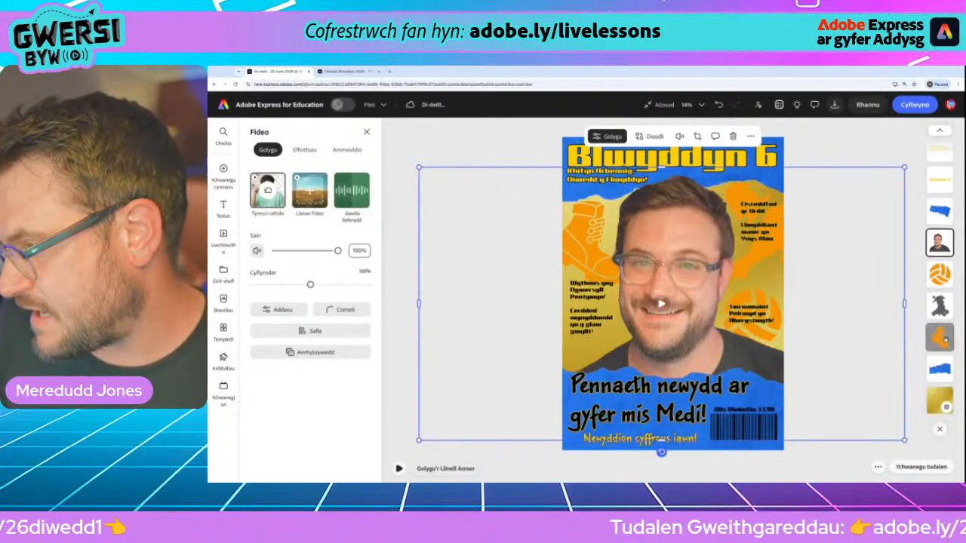
click(946, 339)
drag(595, 235, 600, 301)
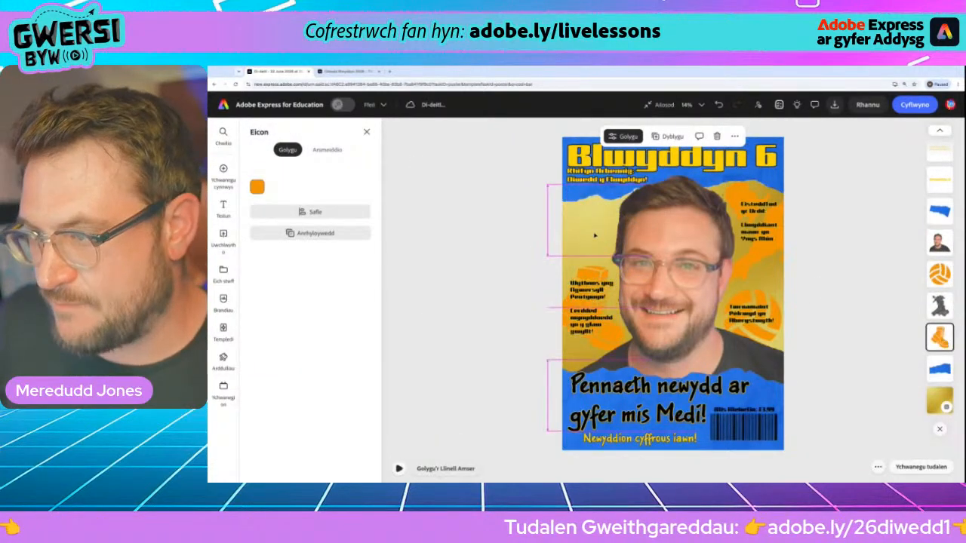
- Tilt the torn blue paper behind the title counter-clockwise, enlarge it and shift it so it reaches lower on the cover's left side
click(445, 198)
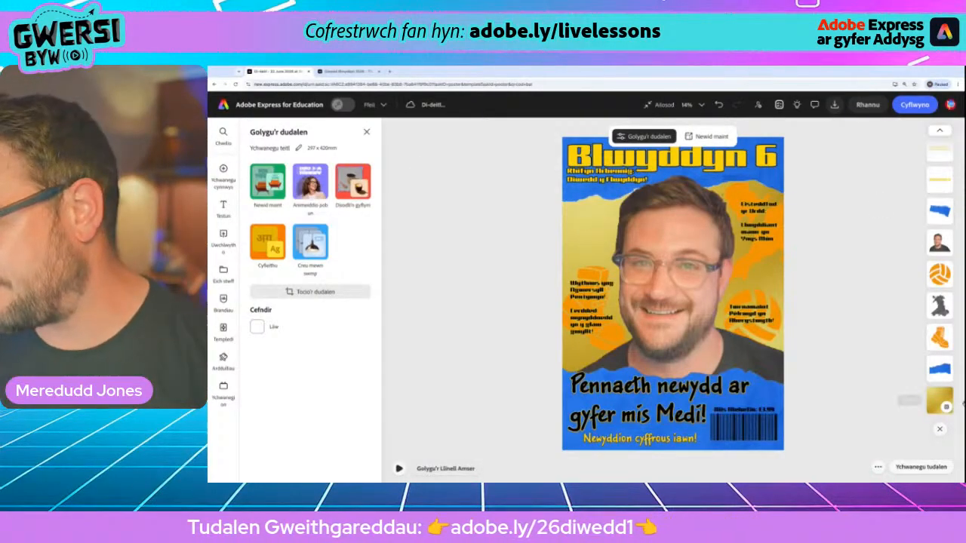
click(940, 212)
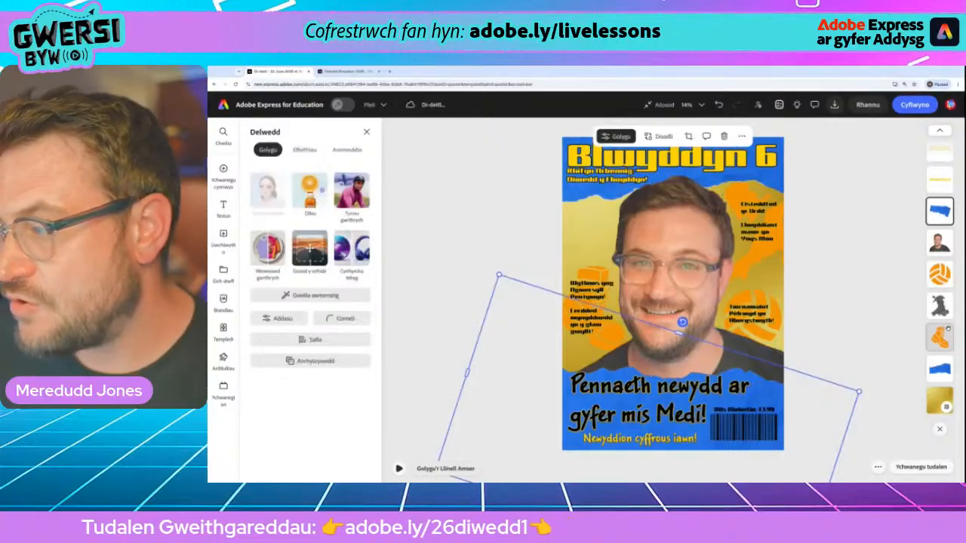
click(939, 369)
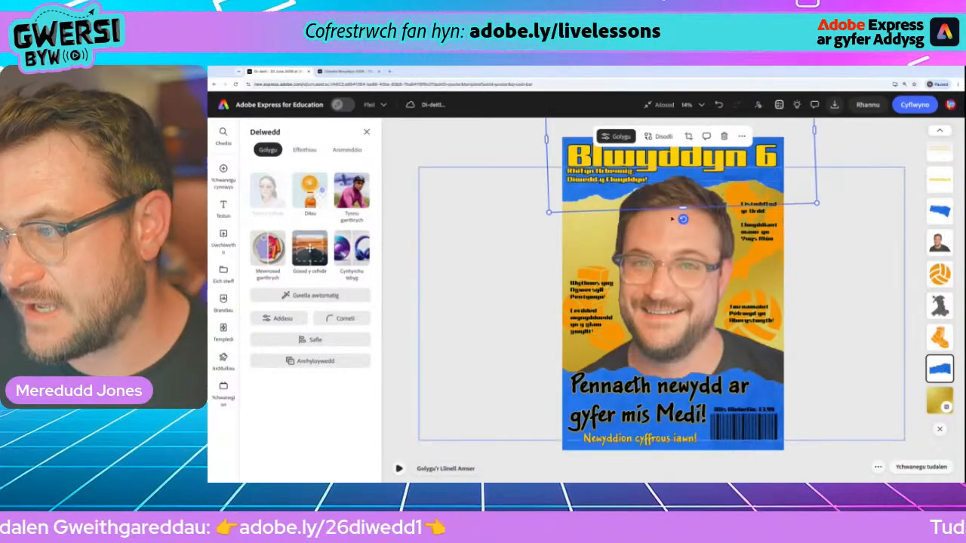
drag(683, 219, 702, 216)
drag(571, 241, 495, 311)
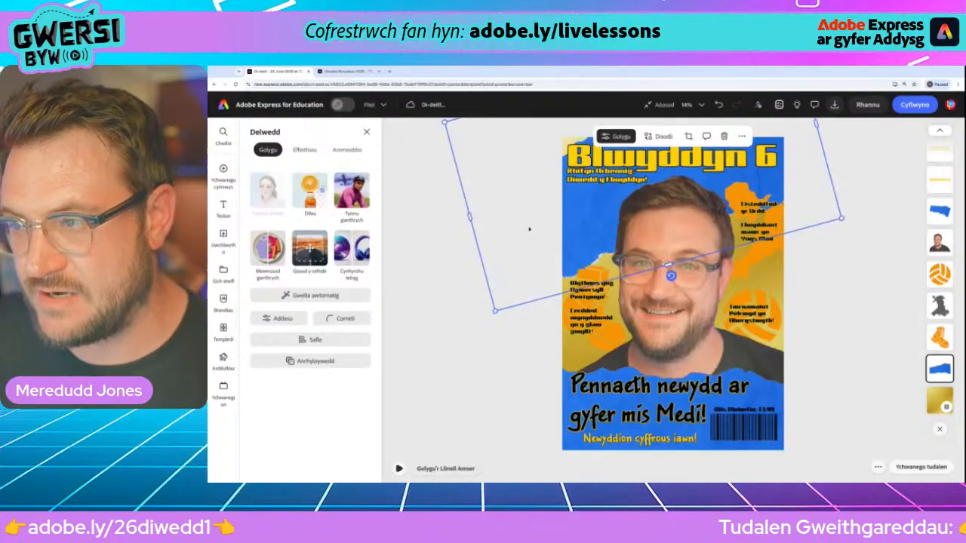
drag(530, 229, 529, 229)
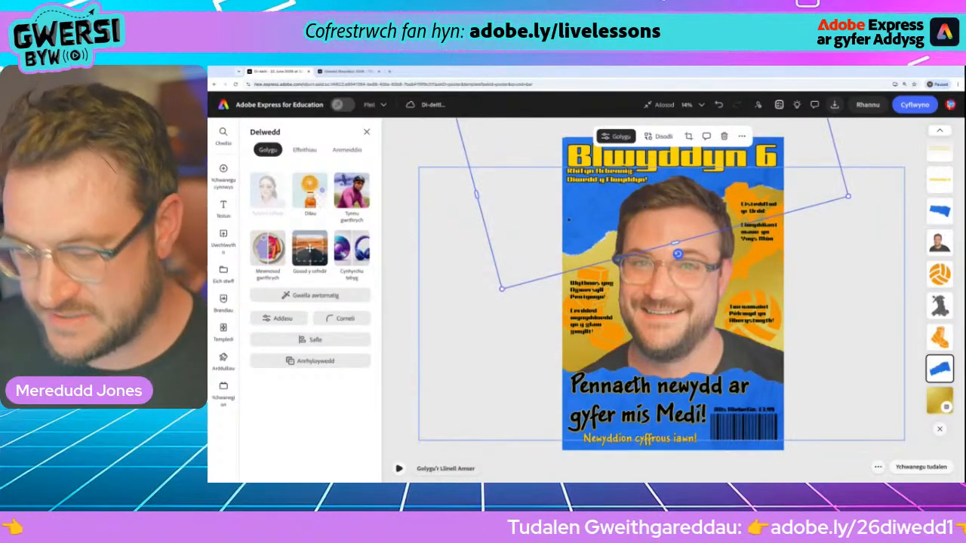
- Narrow the "Rhifyn Arbennig: Diwedd y Flwyddyn!" text so it wraps onto four lines on the blue paper below the title
scroll(593, 228, up, 5)
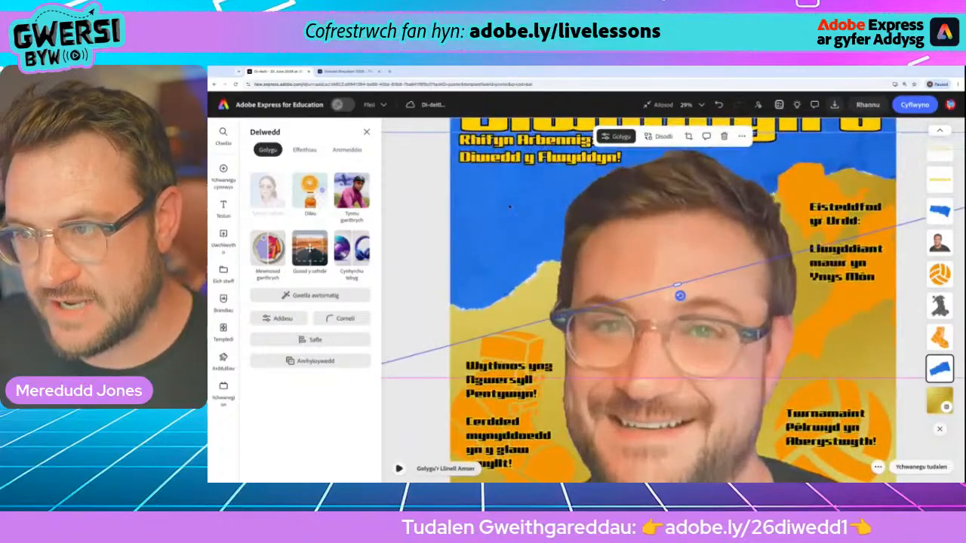
scroll(510, 207, down, 5)
click(608, 176)
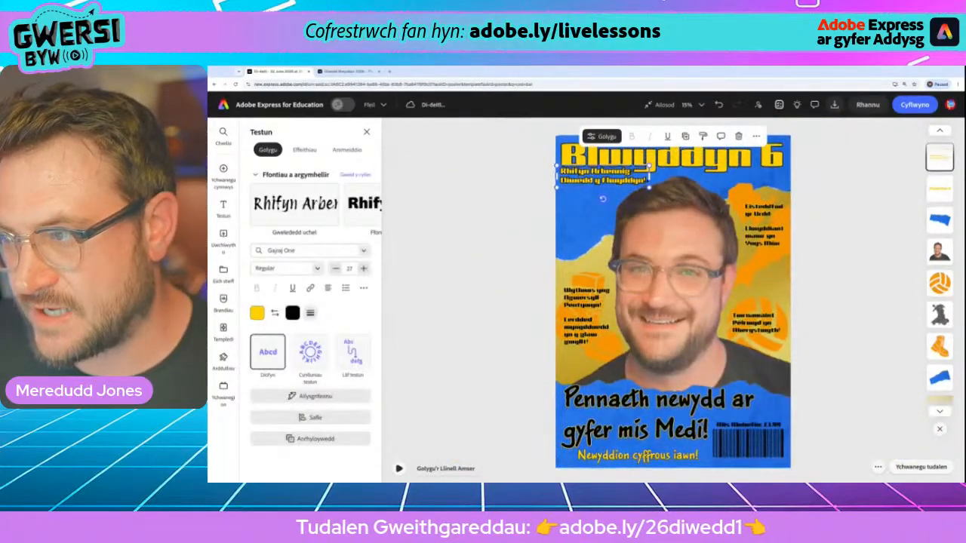
drag(650, 176, 613, 178)
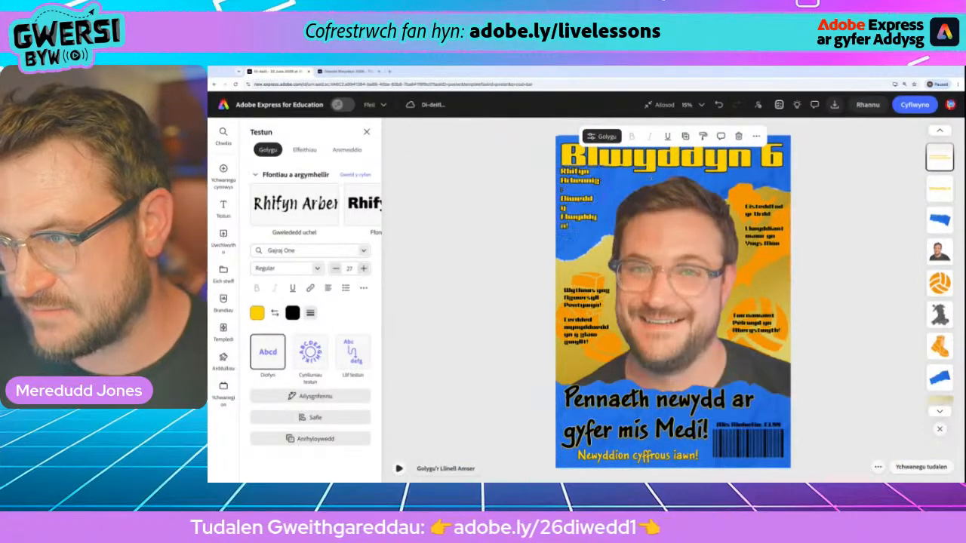
drag(612, 208, 590, 193)
click(827, 264)
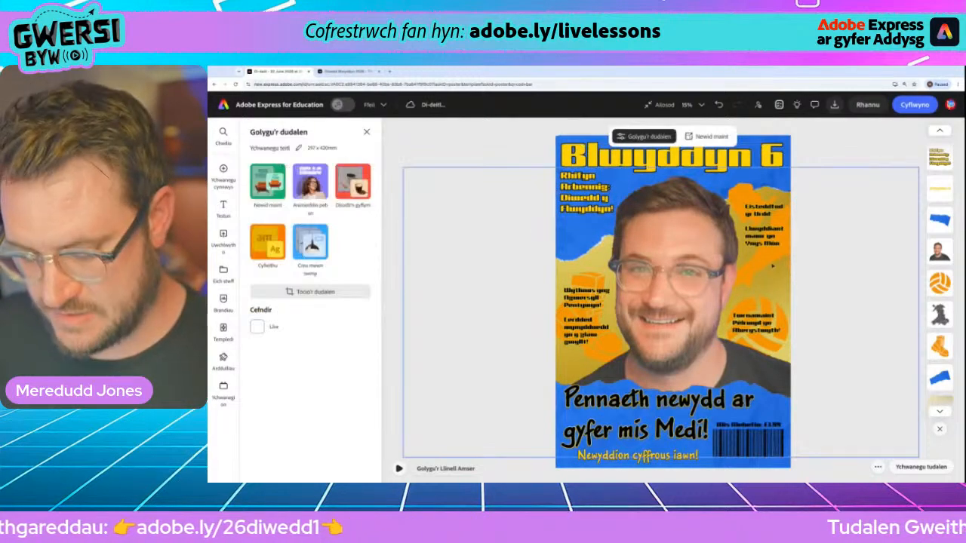
scroll(772, 266, down, 2)
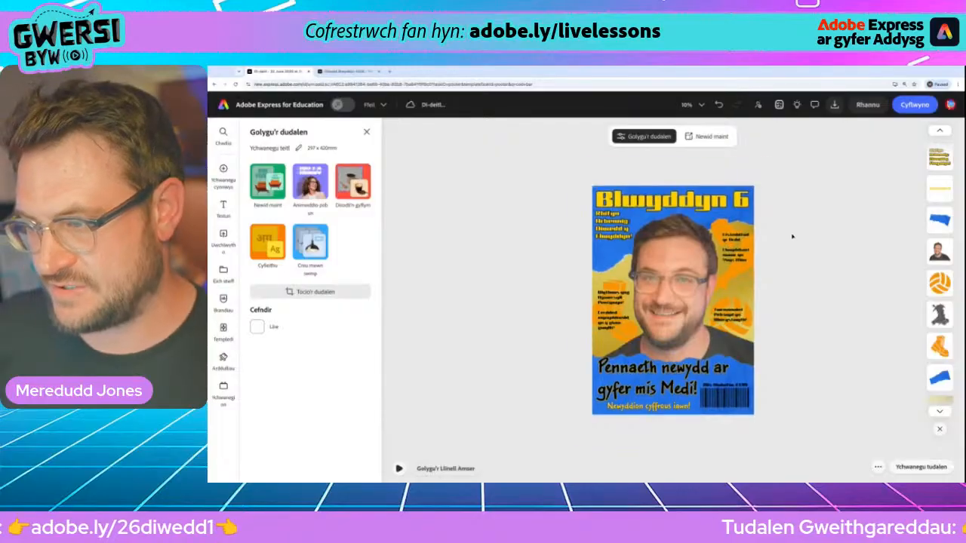
scroll(792, 237, up, 1)
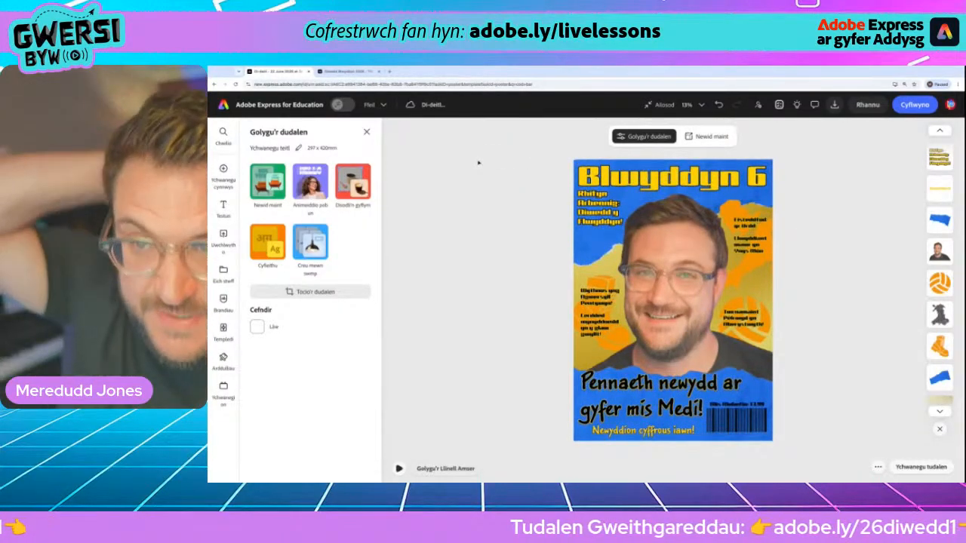
- Rename the document as "Cylchgrawn 2026"
click(436, 105)
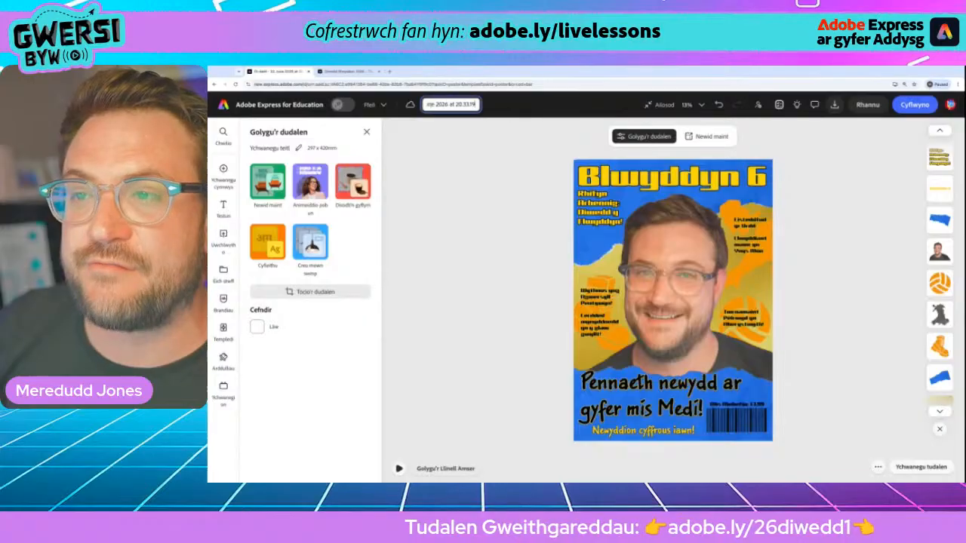
scroll(433, 105, up, 5)
click(542, 195)
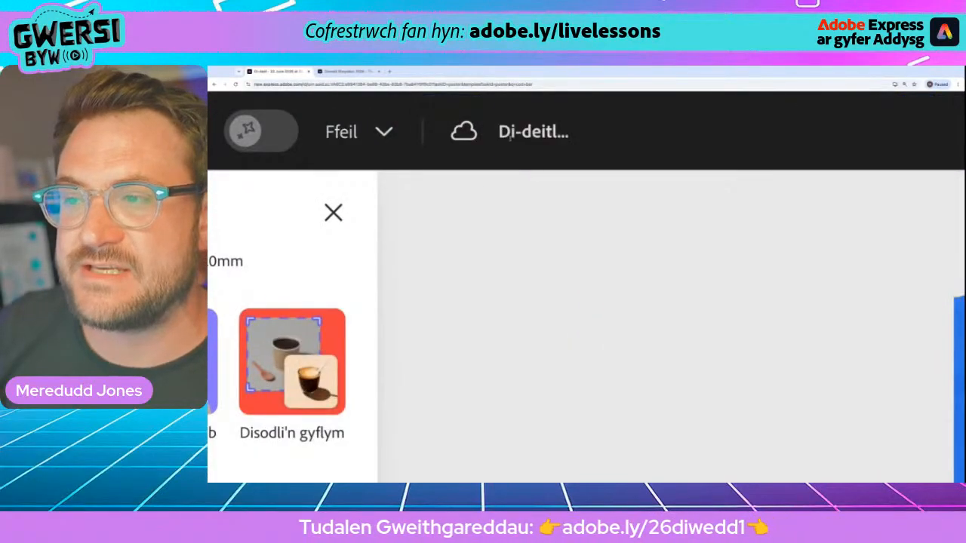
click(505, 134)
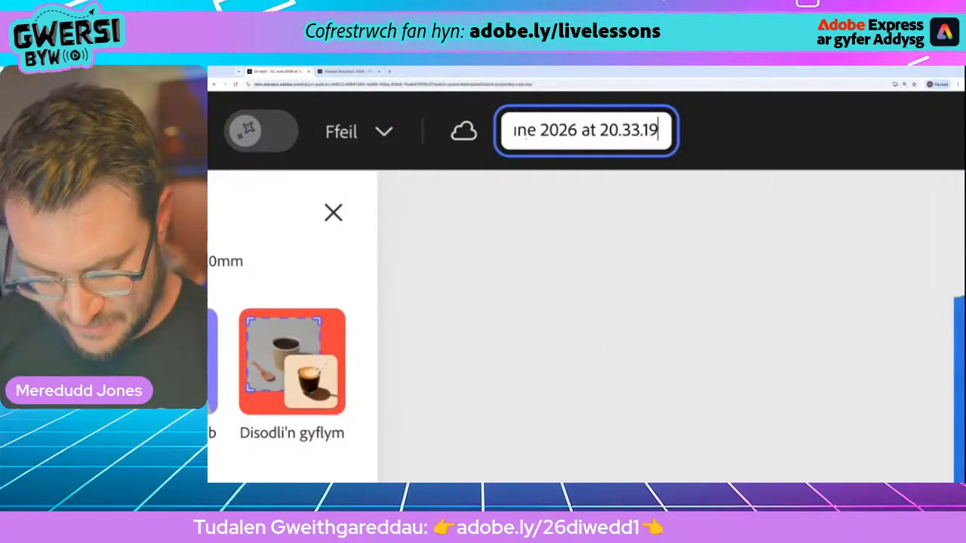
key(ctrl+a)
text(Cylch)
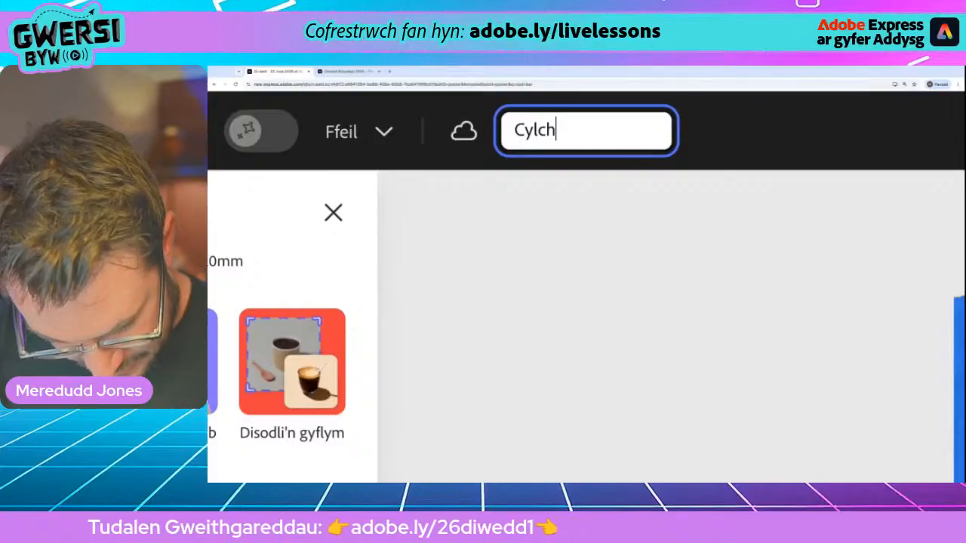
text(grawn )
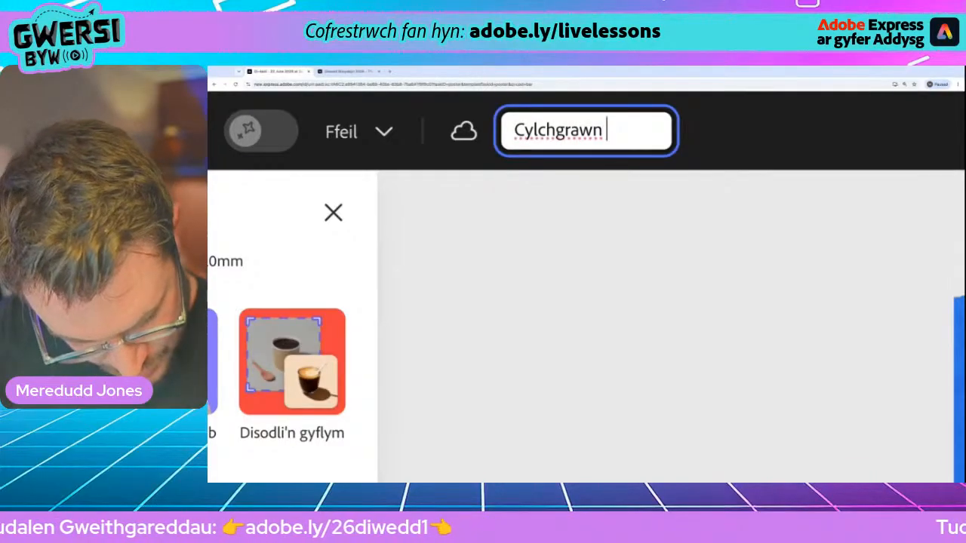
text(2026)
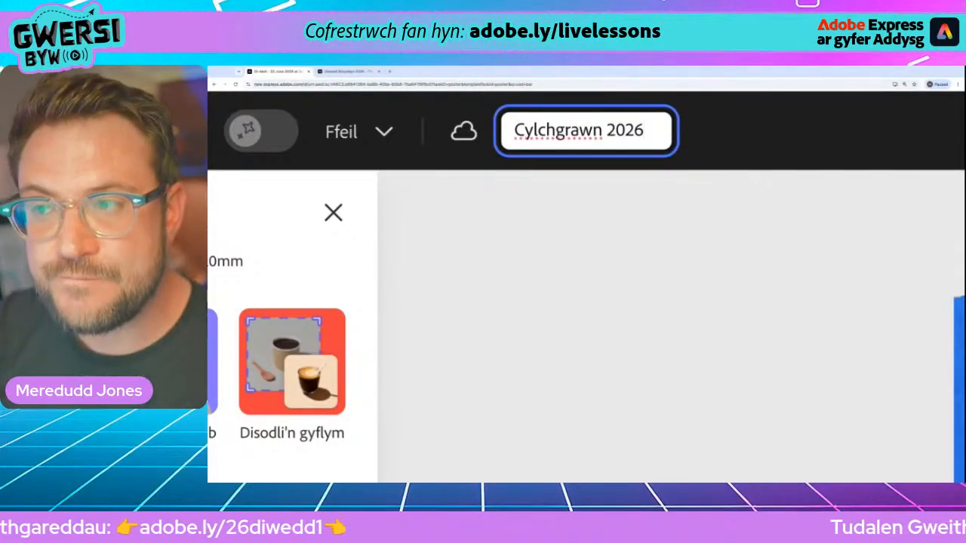
key(Return)
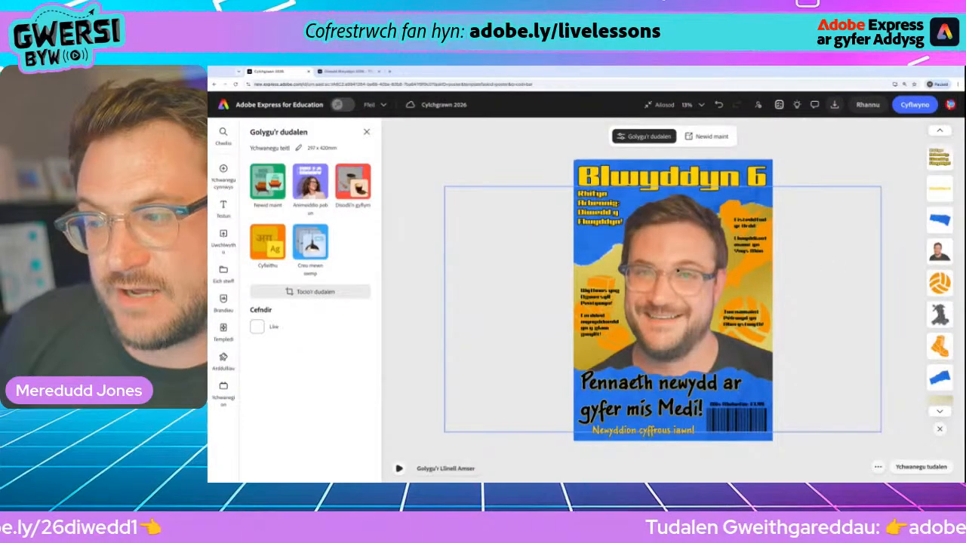
- Play the portrait video on the magazine cover to preview it
click(677, 293)
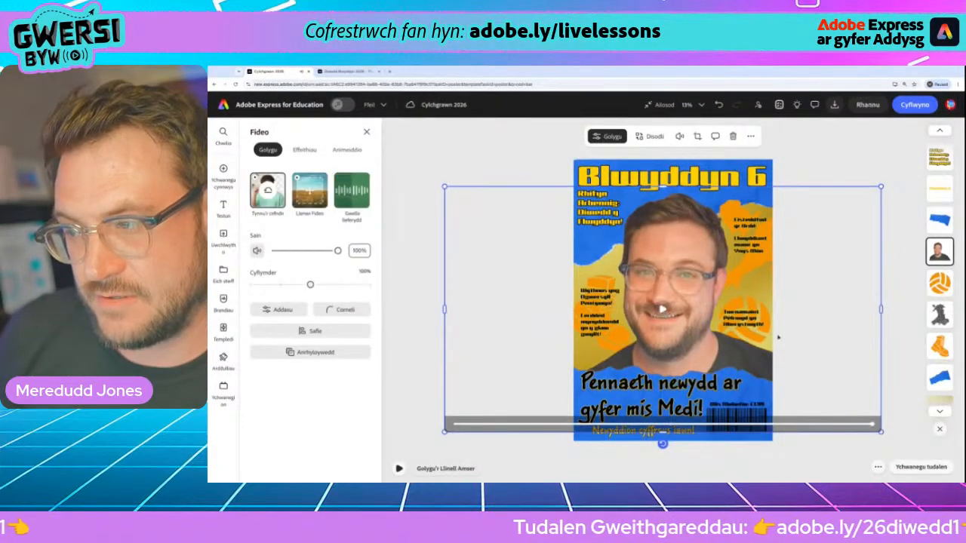
click(662, 309)
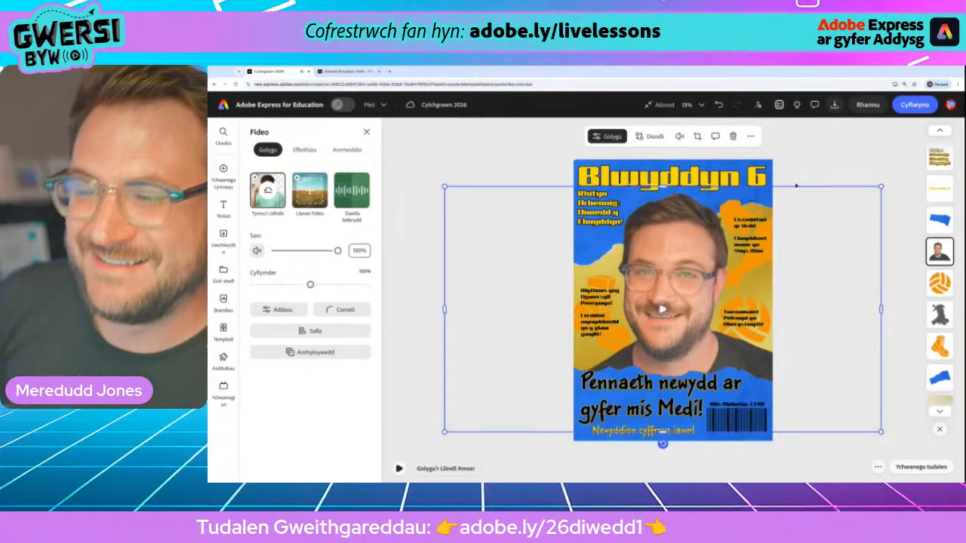
click(858, 157)
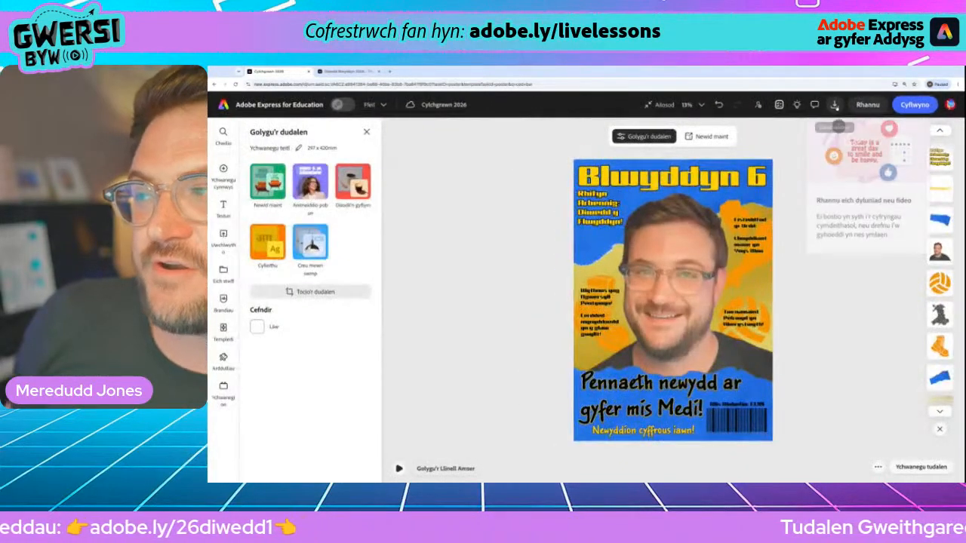
- Review the file formats available for downloading the cover, keeping MP4, and close the download options
click(586, 131)
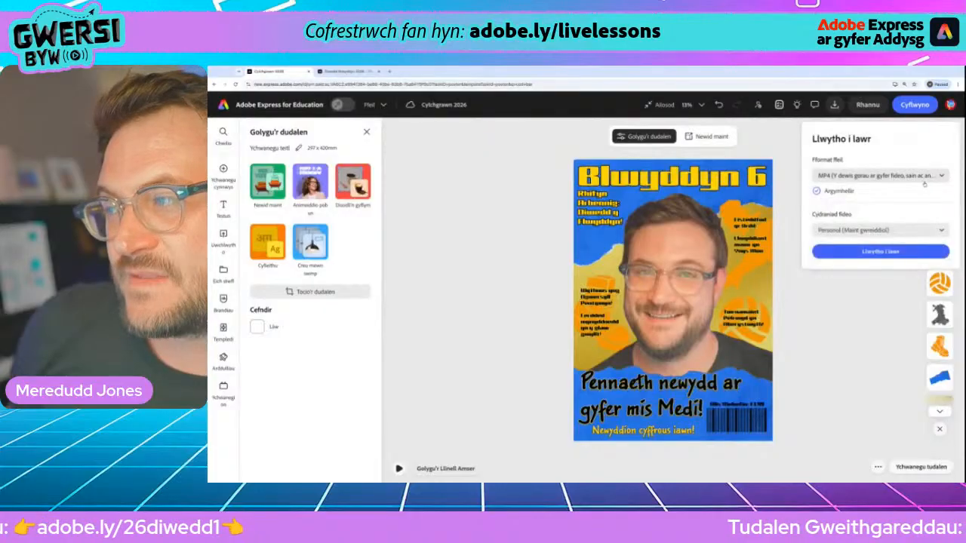
click(923, 179)
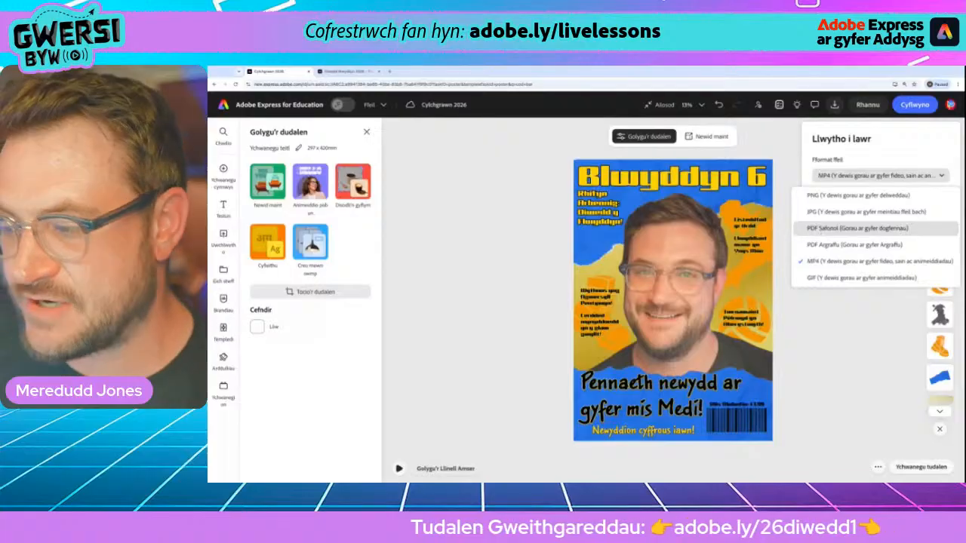
click(473, 214)
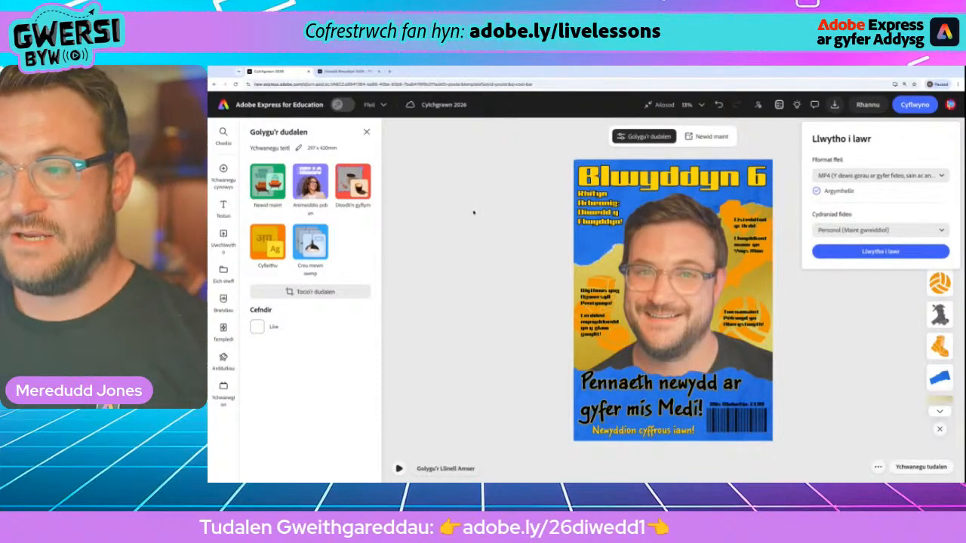
click(473, 213)
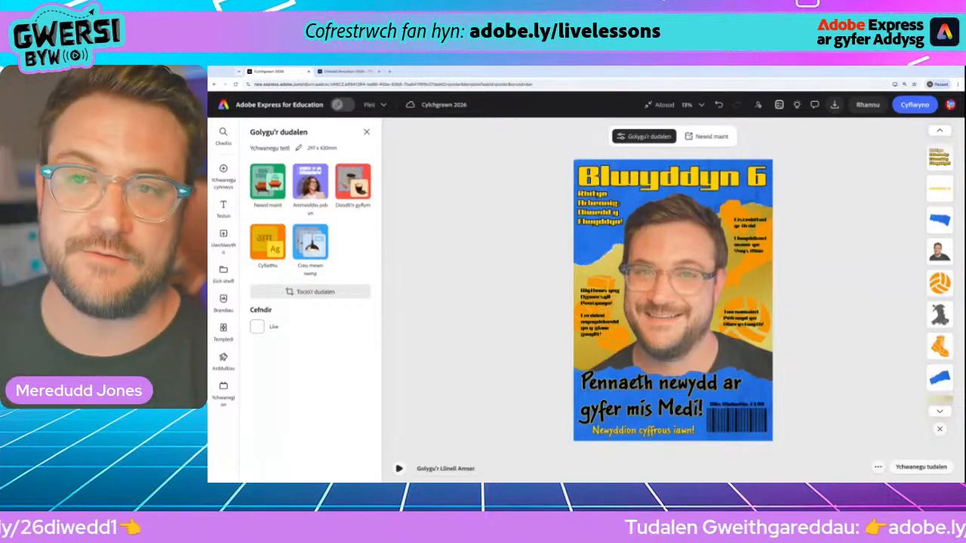
- Switch to the activities web page and examine its "Gwobrau Gwersi Byw!" section with the pupil gallery and teacher form links
click(347, 71)
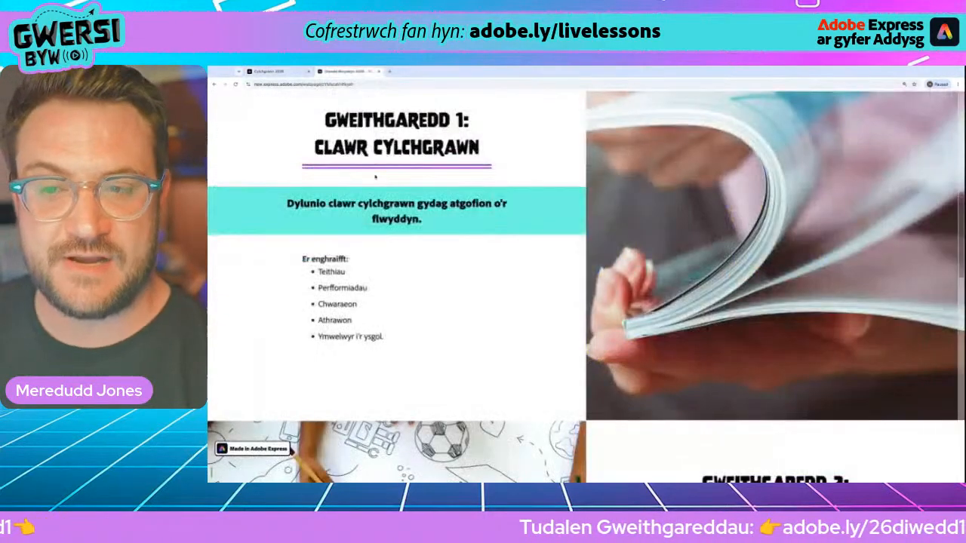
scroll(585, 286, down, 10)
scroll(429, 289, down, 2)
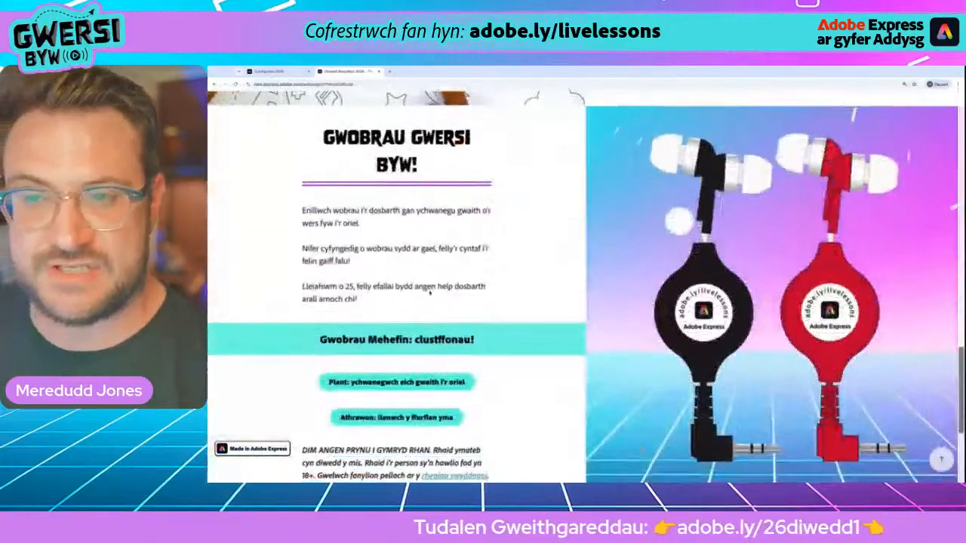
scroll(428, 289, up, 1)
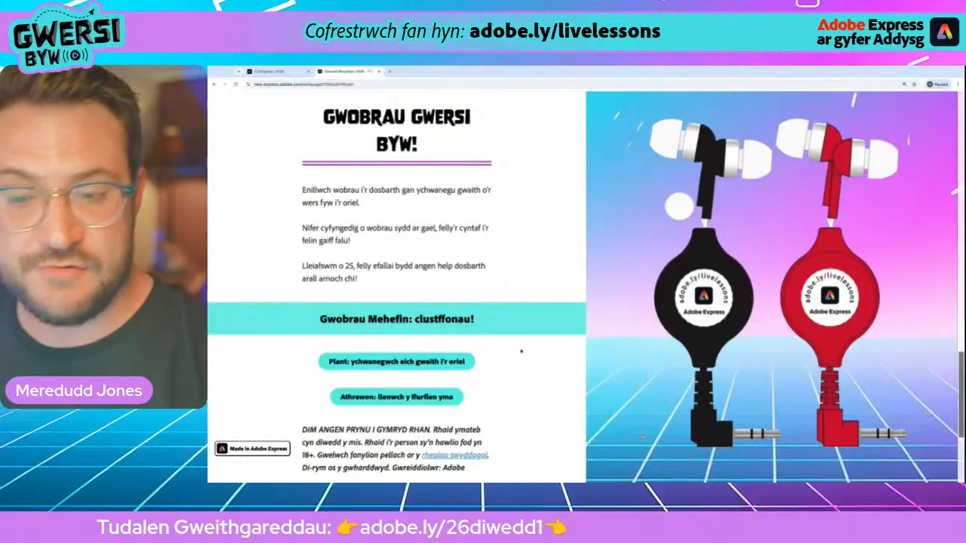
scroll(501, 328, down, 1)
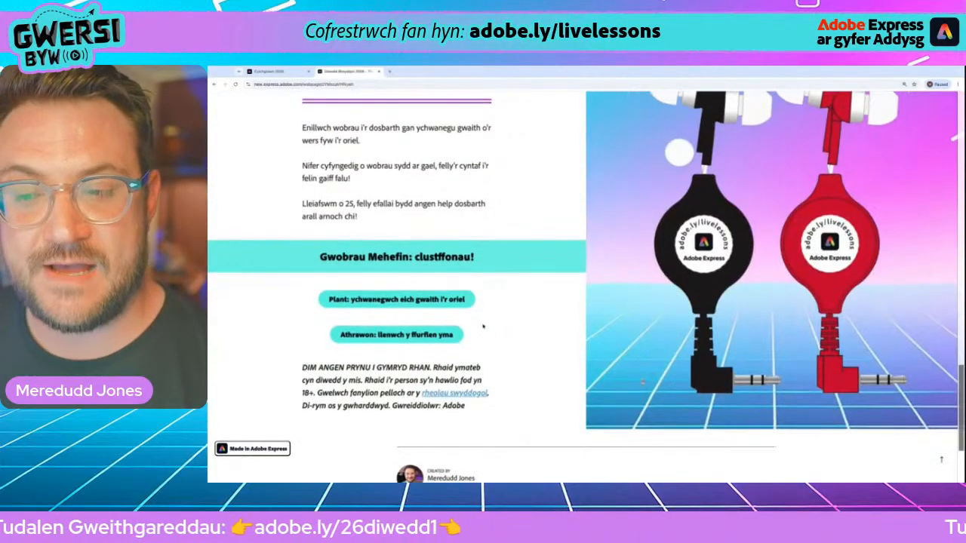
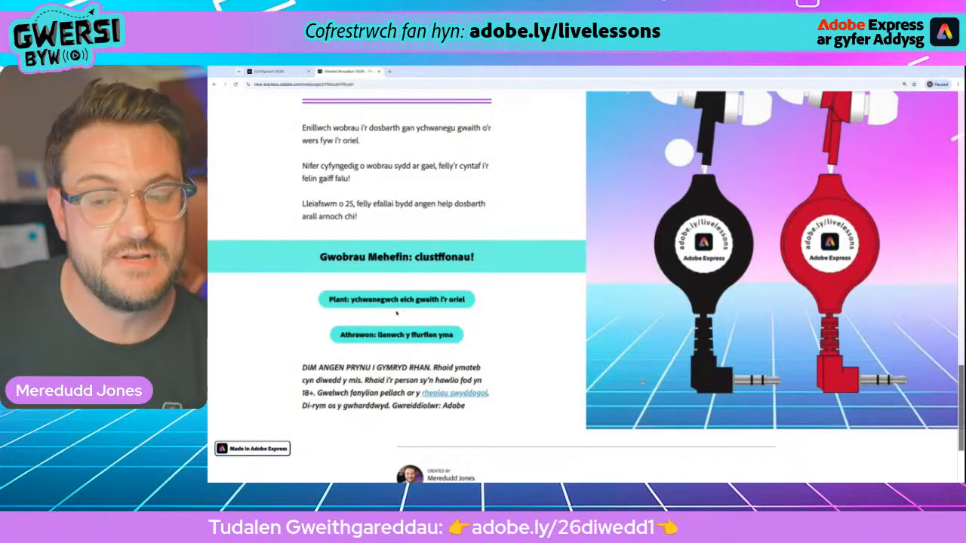
scroll(359, 304, up, 5)
scroll(359, 304, up, 1)
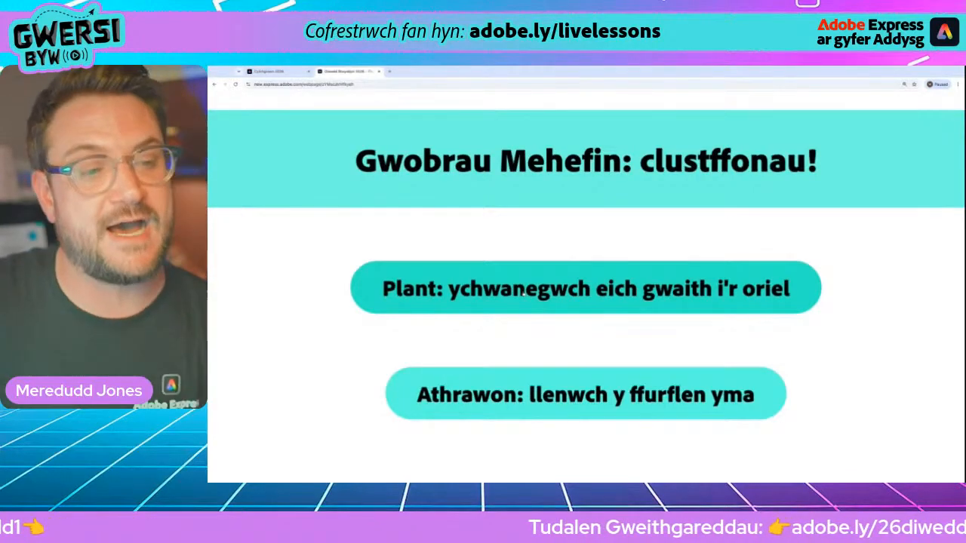
scroll(524, 293, down, 5)
scroll(433, 303, down, 2)
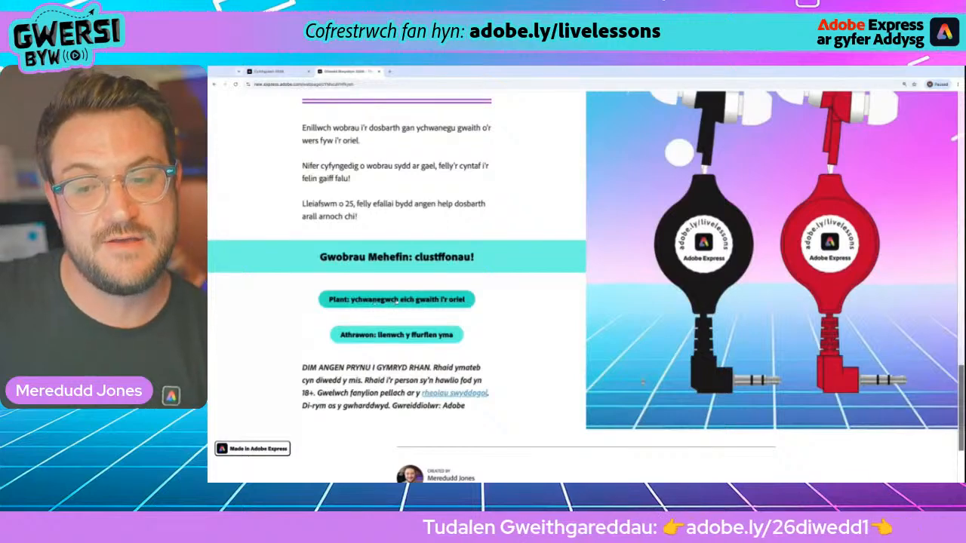
- Open the pupils' gallery for submitting work and examine its options for adding files
click(406, 300)
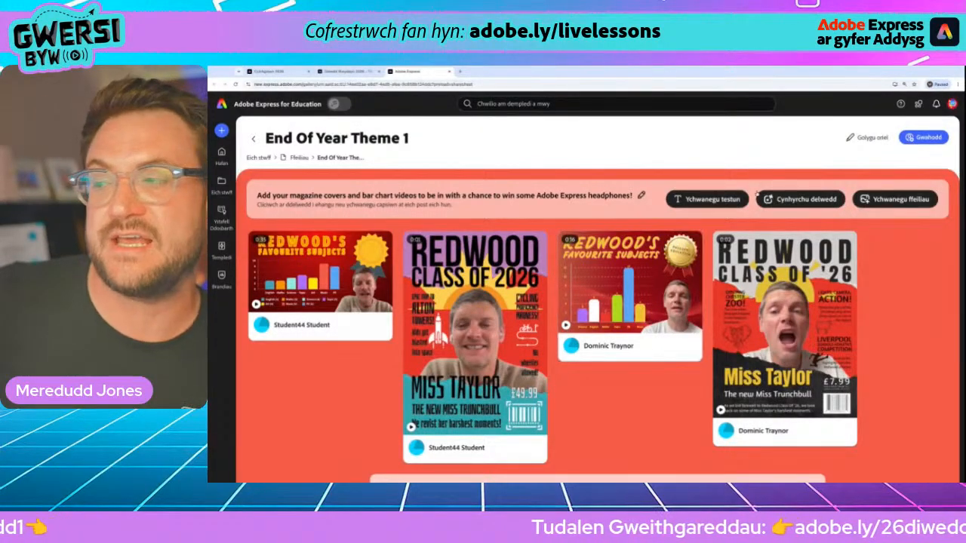
scroll(914, 205, up, 5)
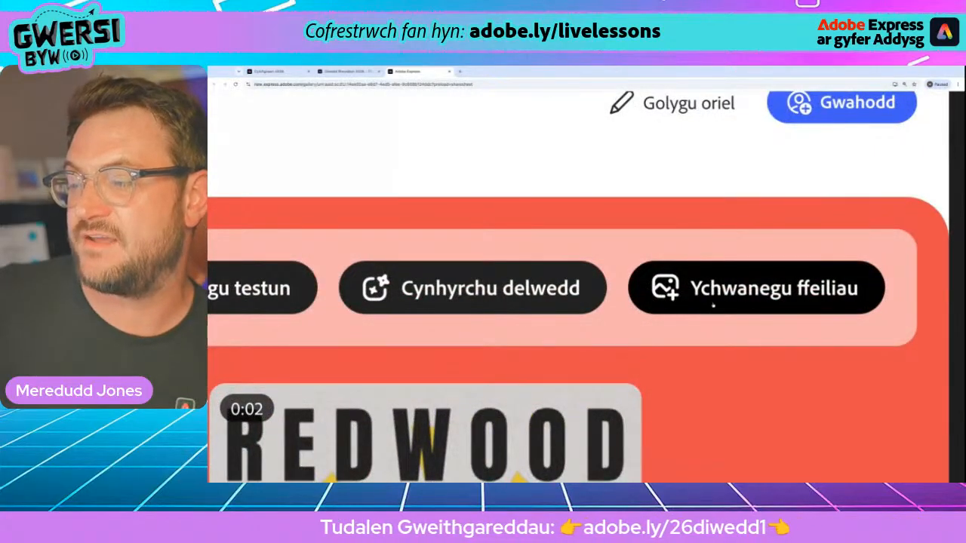
scroll(813, 301, down, 5)
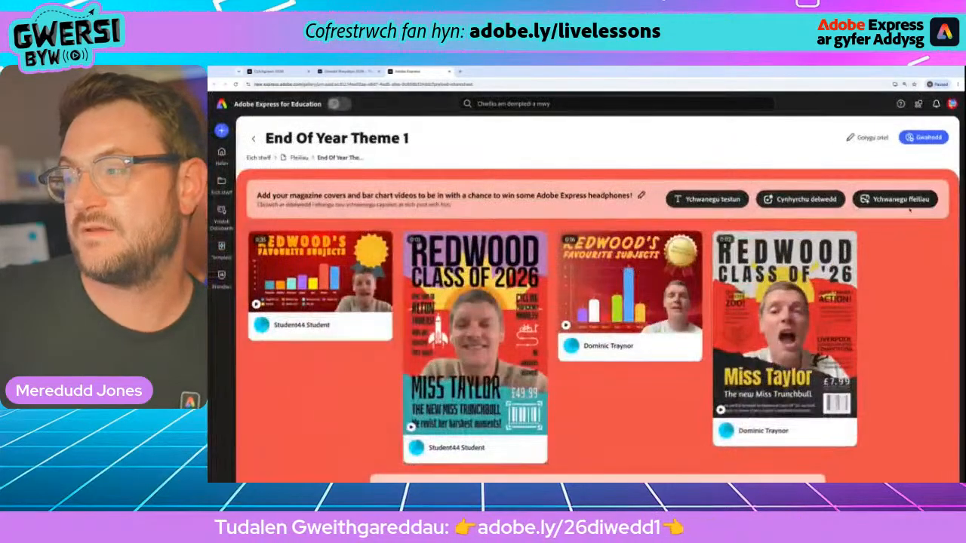
- Add the "Blwyddyn 6" magazine cover from the recent files to the pupils' gallery, accepting link access to the file, and close the gallery
click(884, 201)
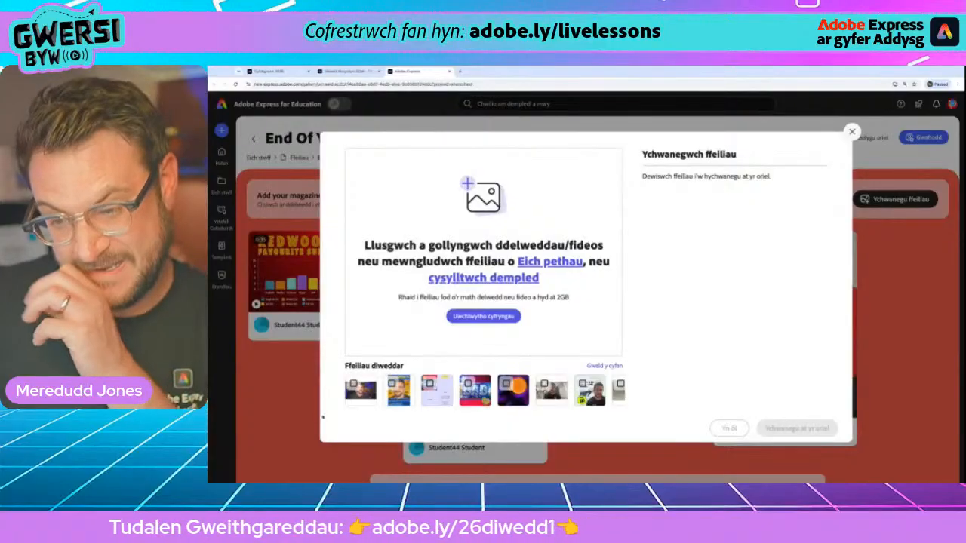
scroll(386, 403, up, 5)
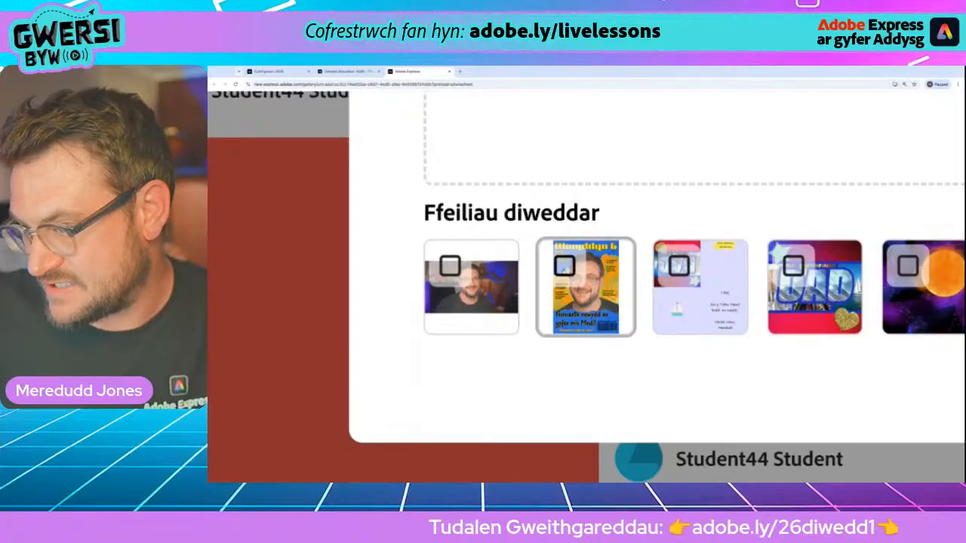
click(563, 266)
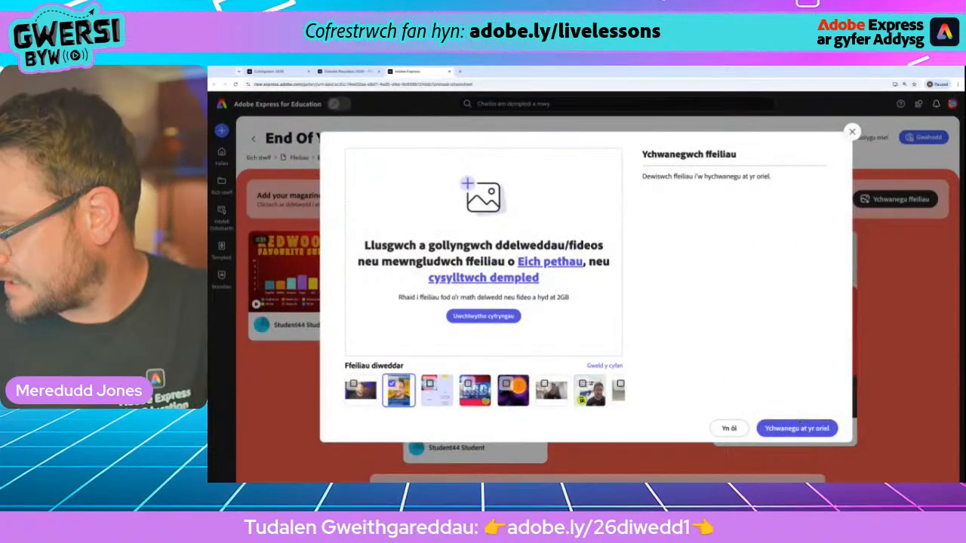
click(800, 427)
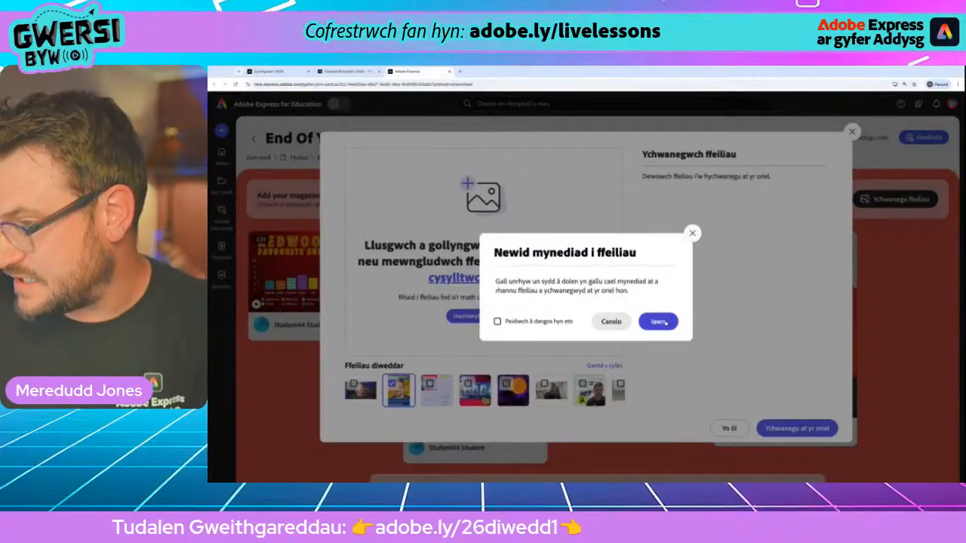
click(657, 321)
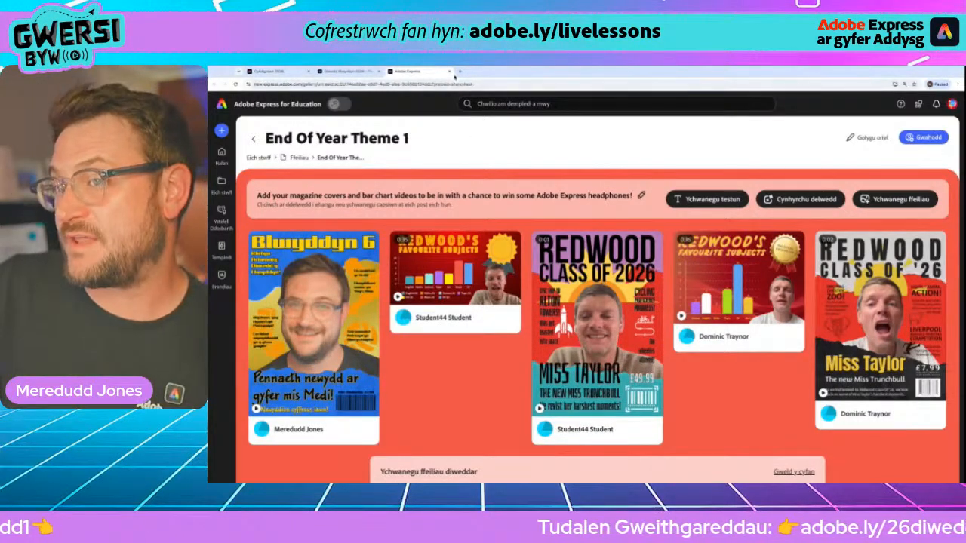
click(450, 73)
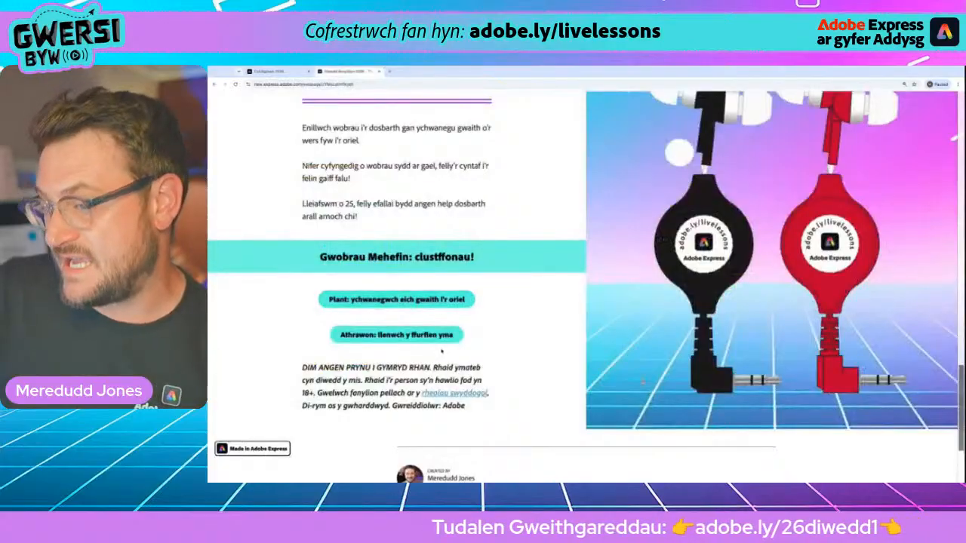
- Open the teachers' form from the activities page, examine the questions it asks, and close it without filling it in
click(393, 339)
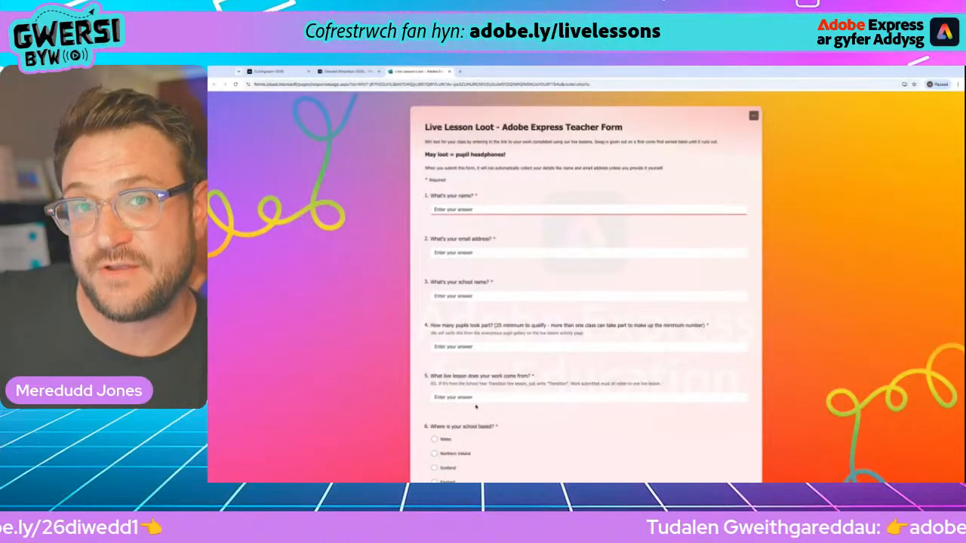
scroll(476, 406, down, 3)
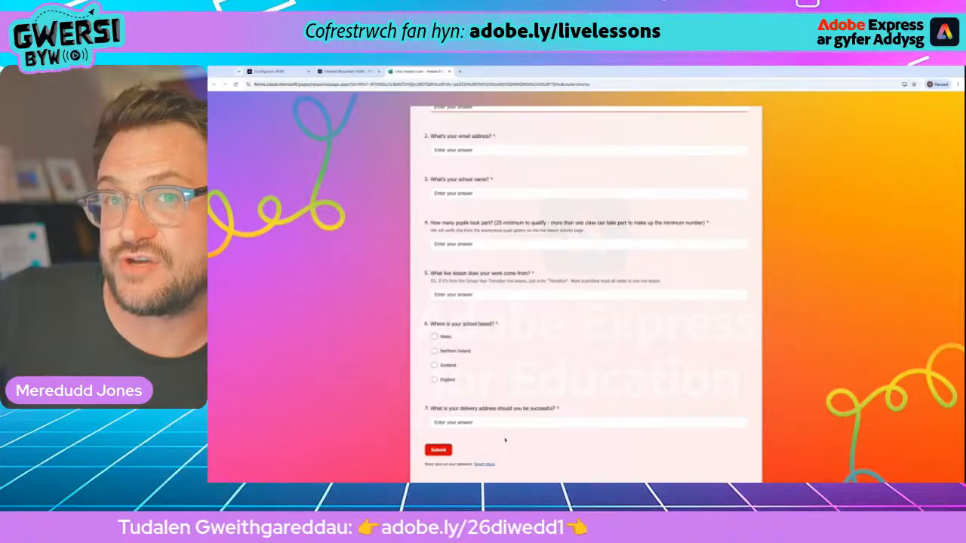
scroll(505, 439, up, 5)
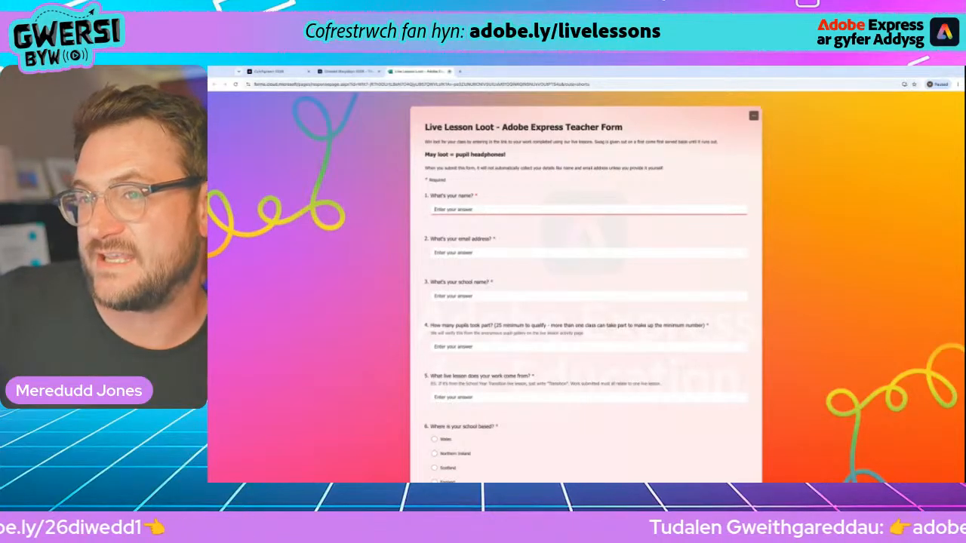
click(449, 72)
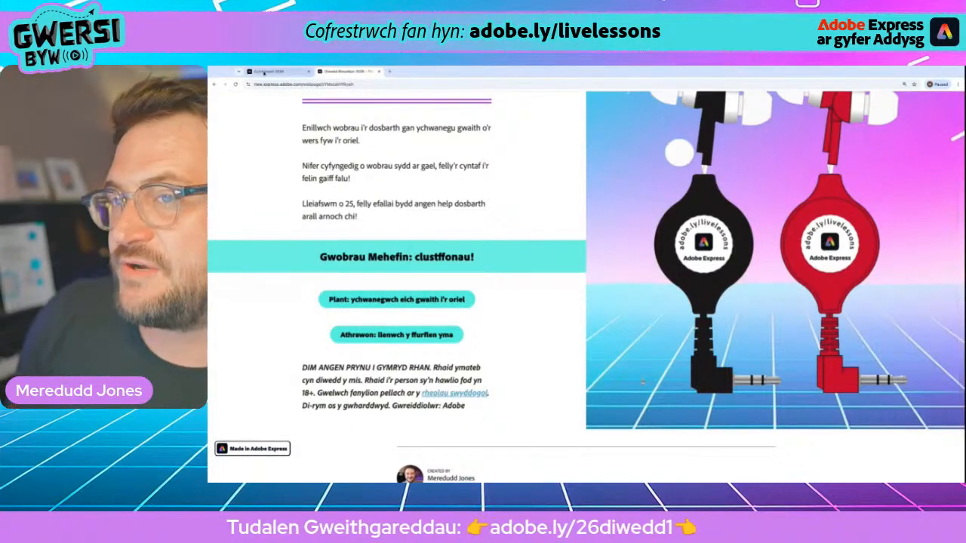
- Look over the "Gweithgaredd 2: Siart Bar Pynciau Ysgol" section of the activities page and return to the magazine cover design
scroll(642, 383, up, 10)
scroll(437, 209, up, 3)
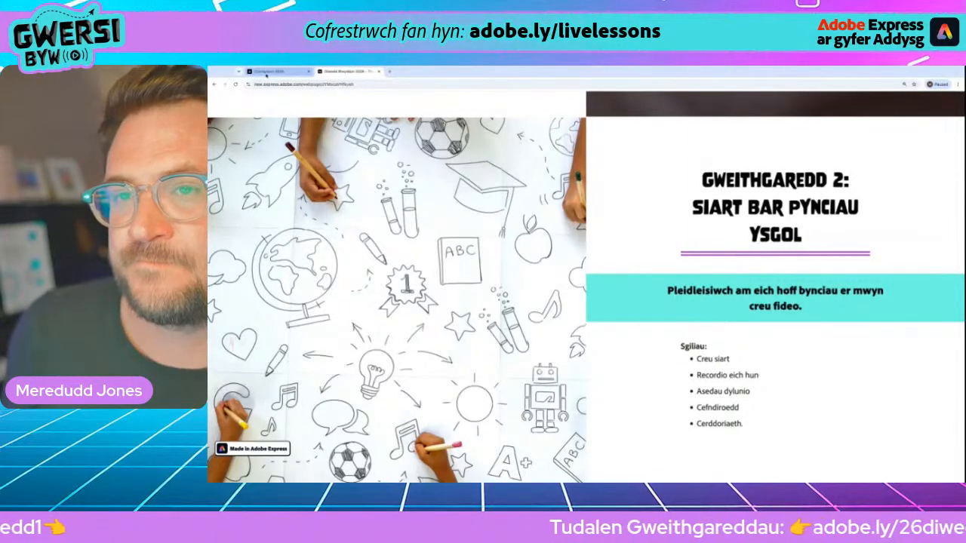
click(301, 73)
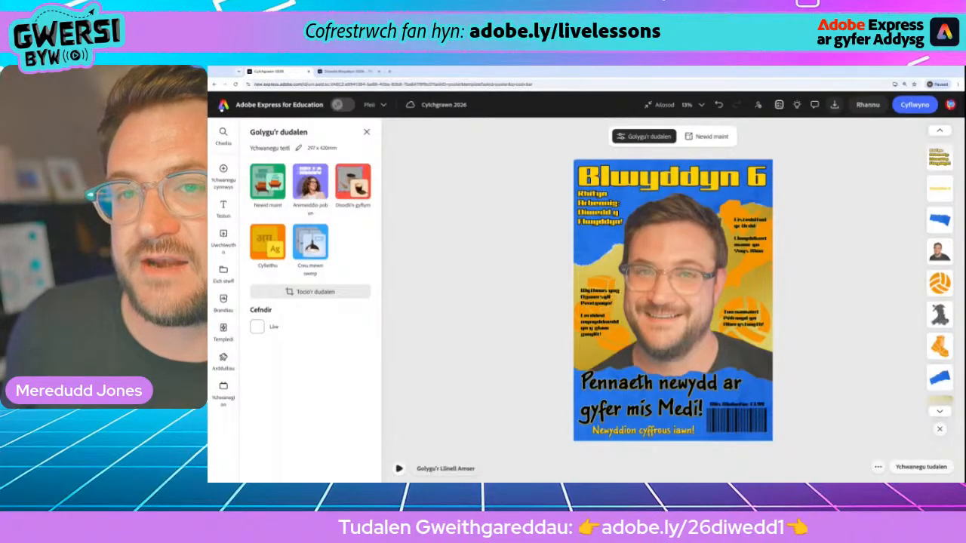
- Leave the magazine cover for the home page and create a new blank 1920 x 1080 px video
scroll(219, 165, up, 5)
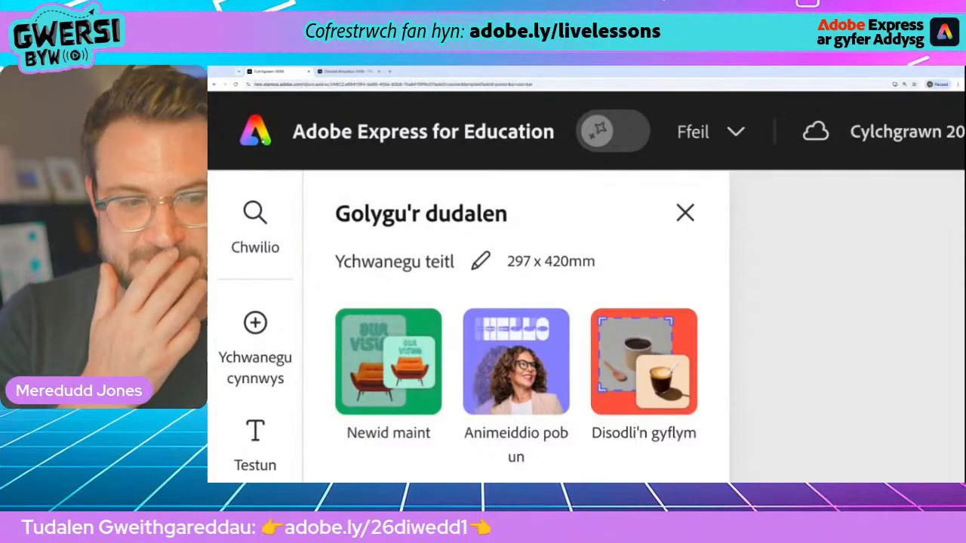
click(261, 138)
scroll(261, 138, down, 5)
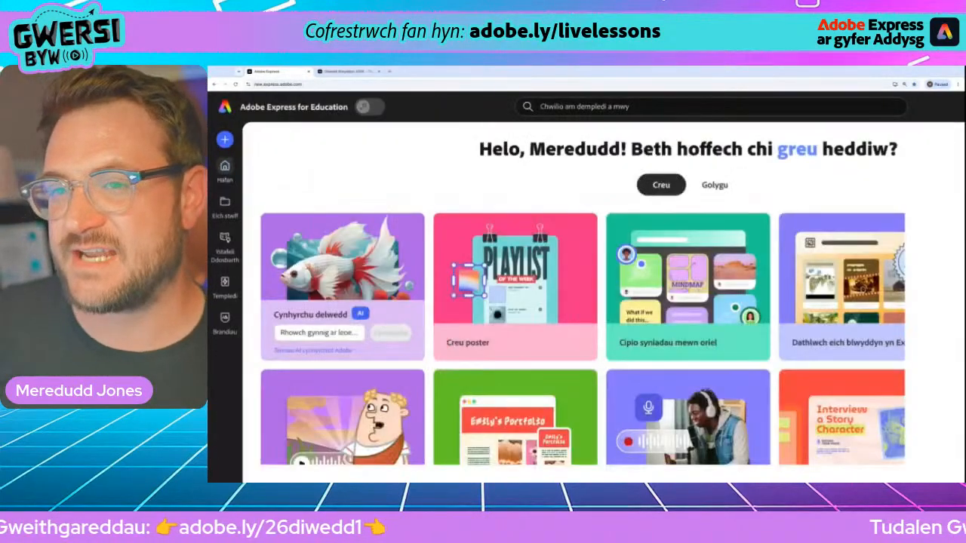
scroll(374, 181, down, 2)
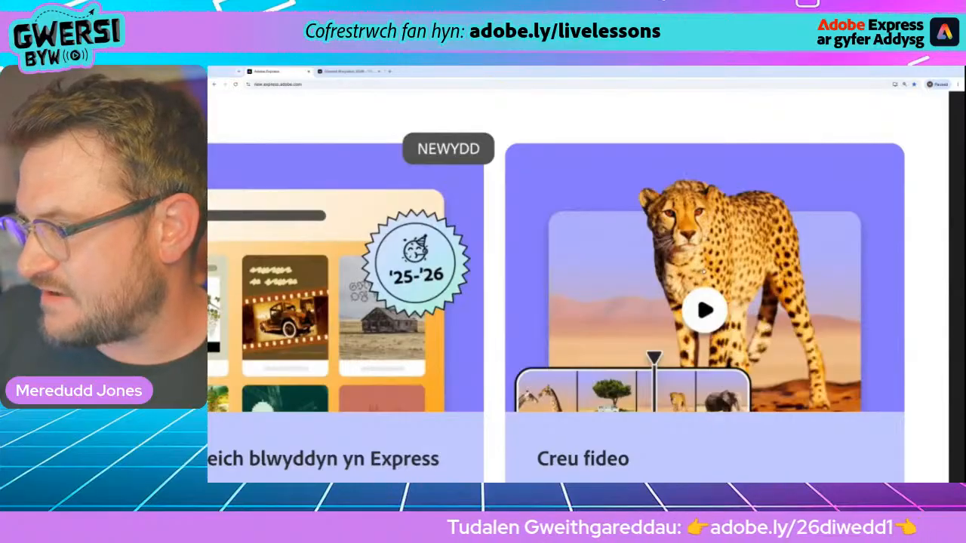
scroll(703, 270, down, 5)
click(912, 249)
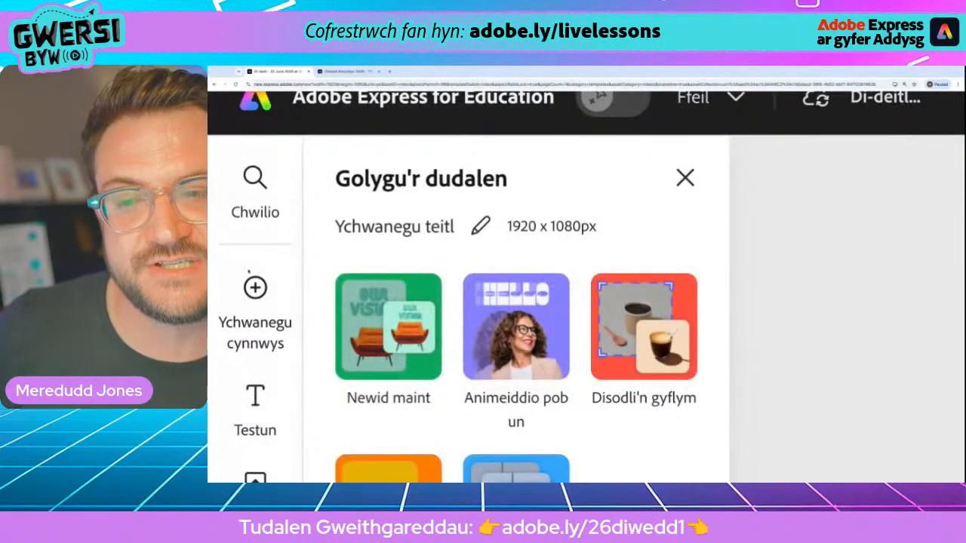
- Search the background elements for "glas tywyll" and apply the first blue gradient result as the video's background
click(255, 287)
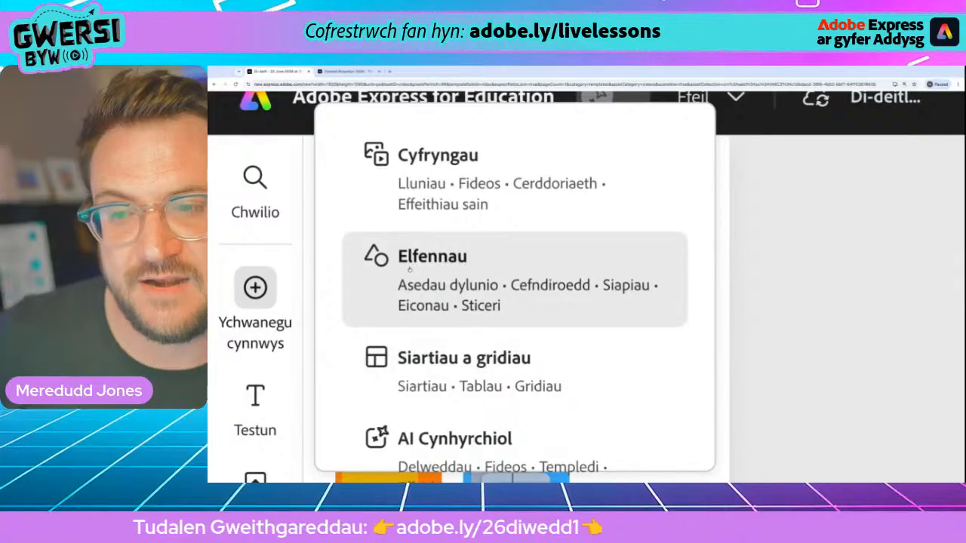
click(422, 270)
click(664, 236)
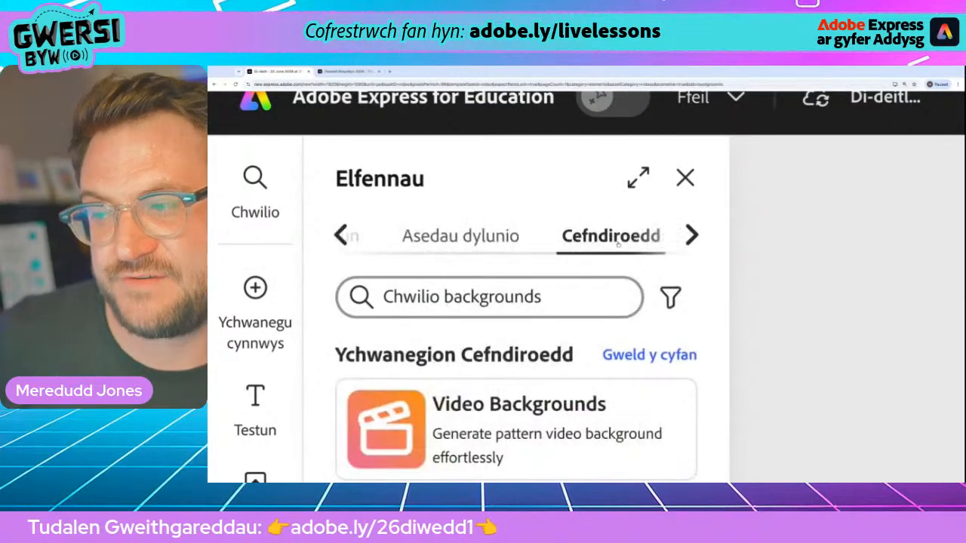
click(392, 297)
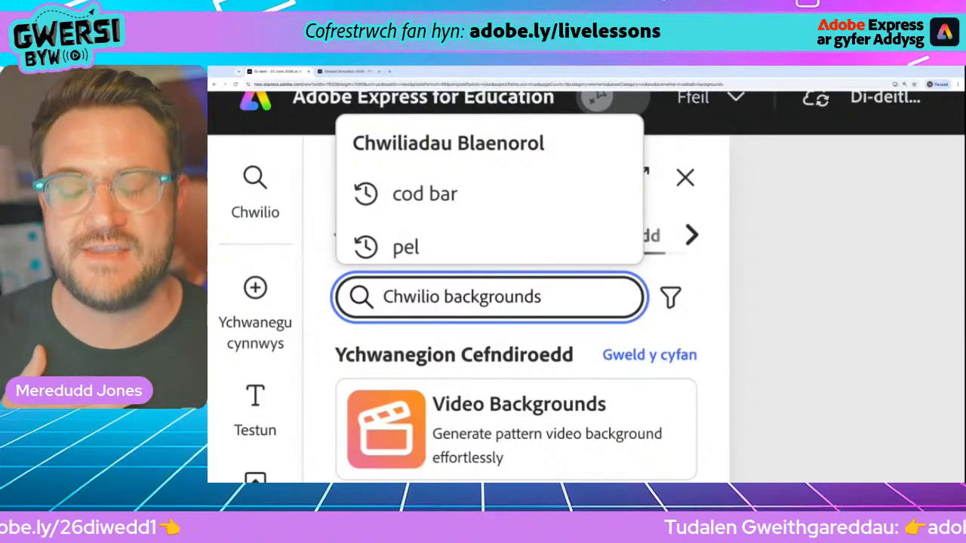
text(gla)
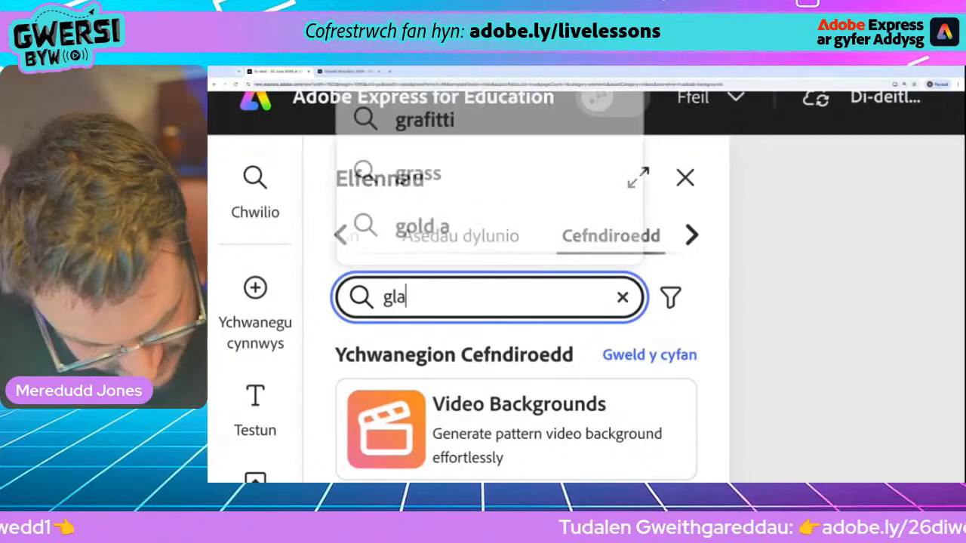
text(s ty)
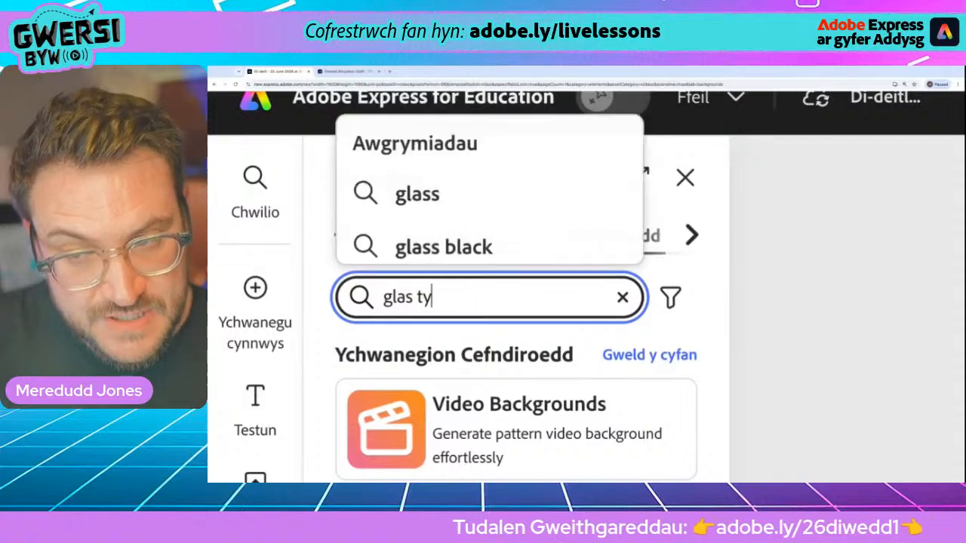
text(wyll)
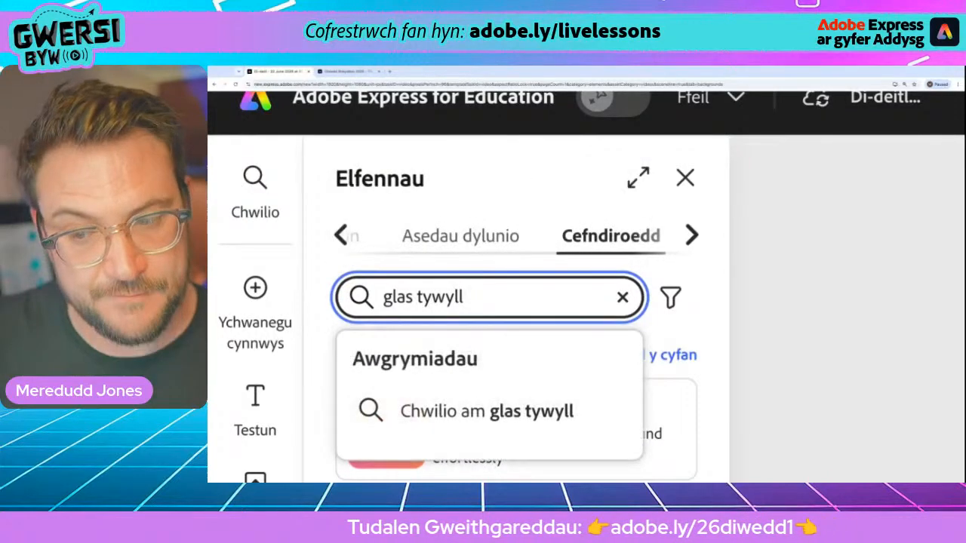
key(Return)
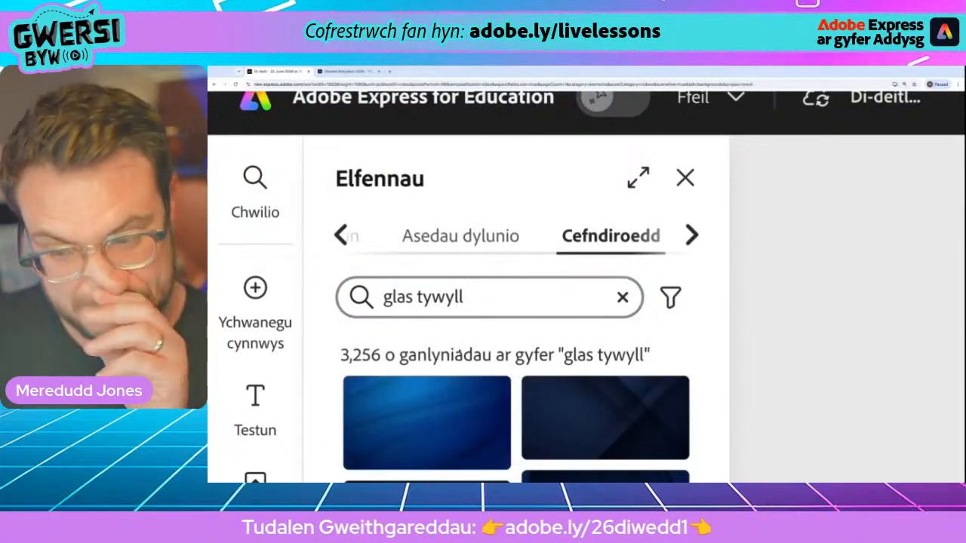
key(ctrl+0)
click(279, 217)
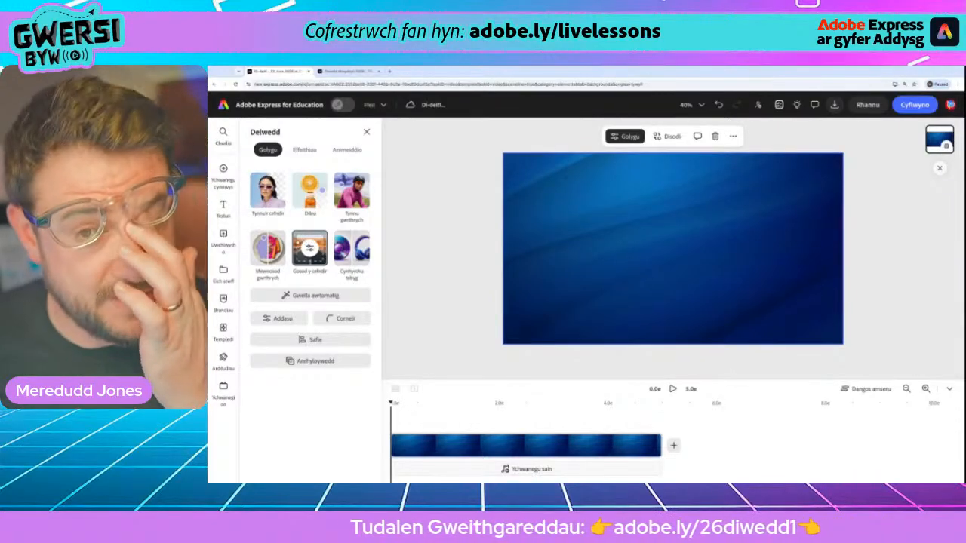
- Insert the first bar chart design into the video, and enlarge it across the left half of the page
mouse_move(214, 178)
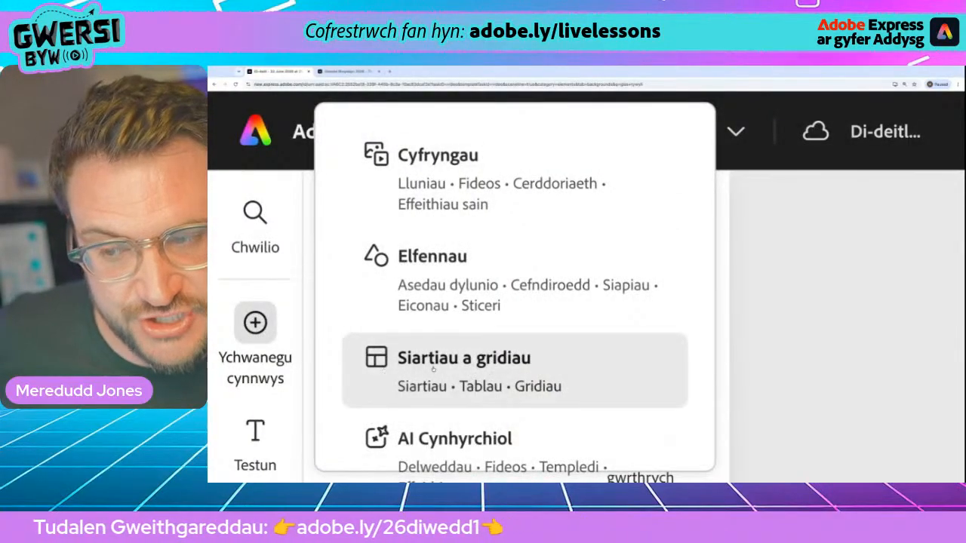
click(469, 371)
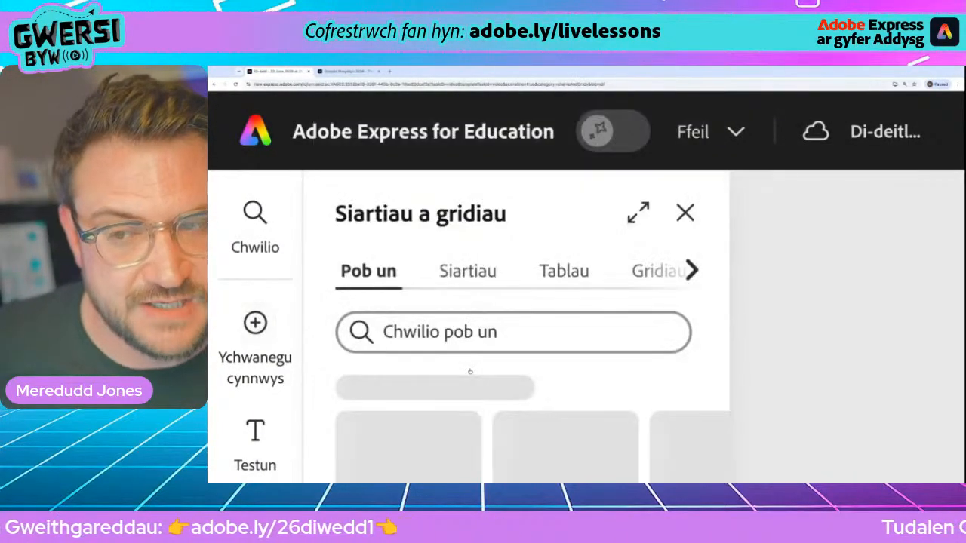
click(453, 279)
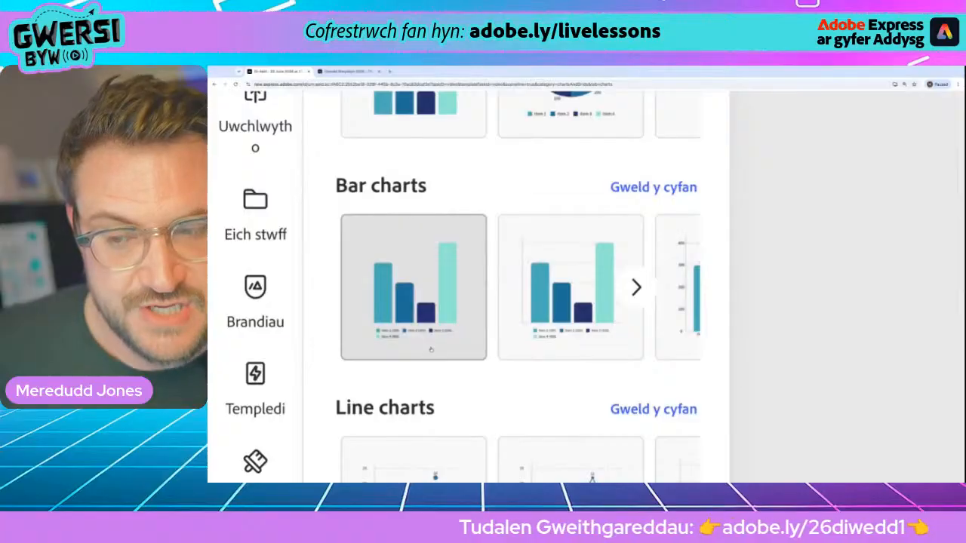
scroll(434, 325, right, 3)
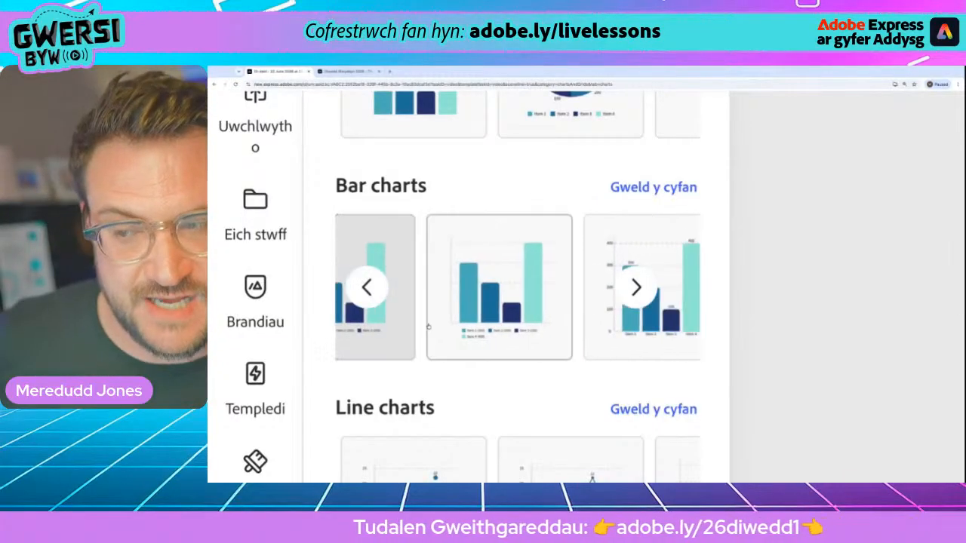
scroll(442, 326, left, 3)
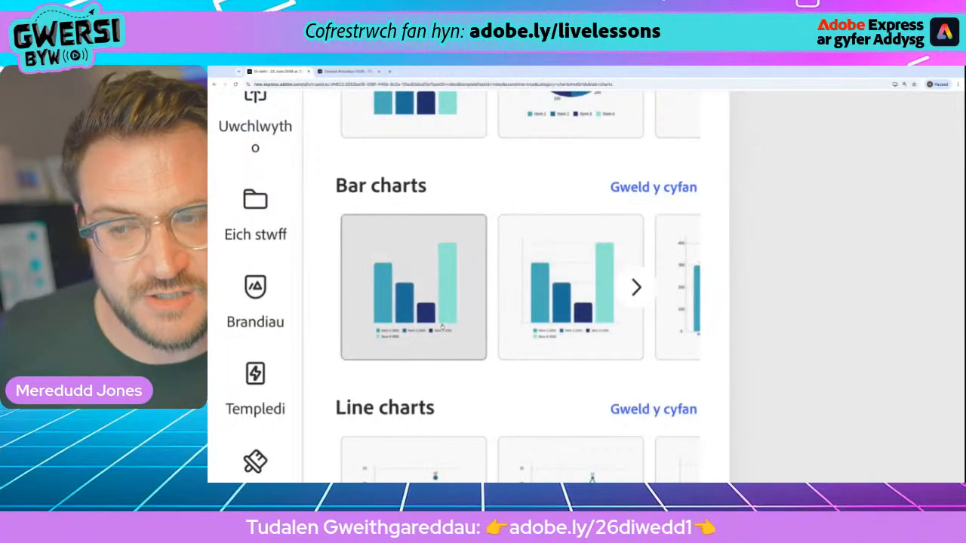
scroll(442, 326, right, 3)
scroll(447, 317, left, 3)
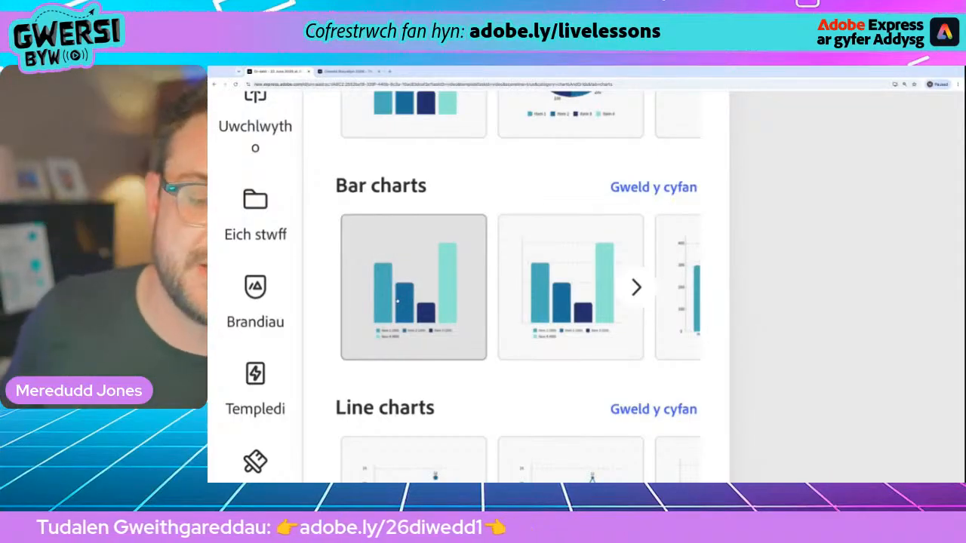
click(405, 307)
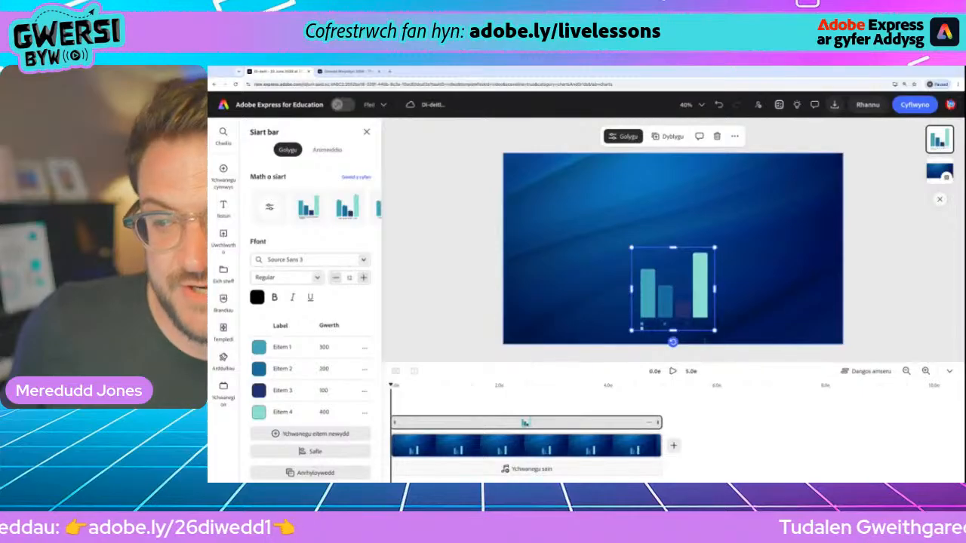
drag(683, 287, 691, 265)
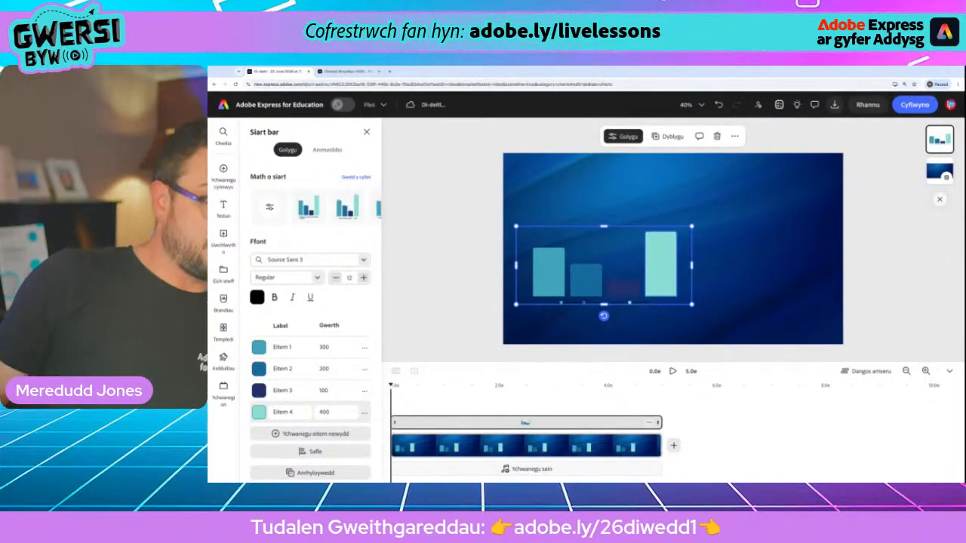
- Rename the chart's first two items as "Cymraeg" and "Saesneg"
click(306, 349)
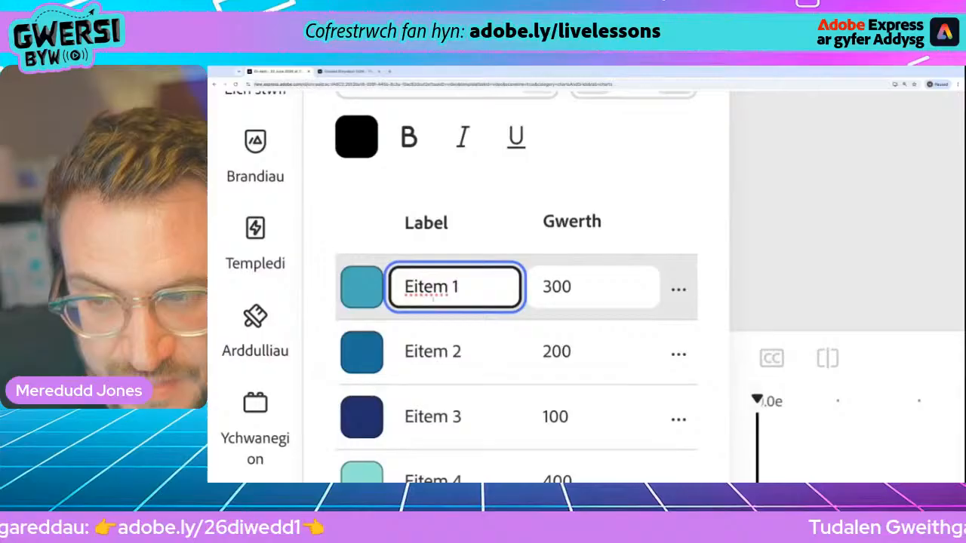
key(ctrl+a)
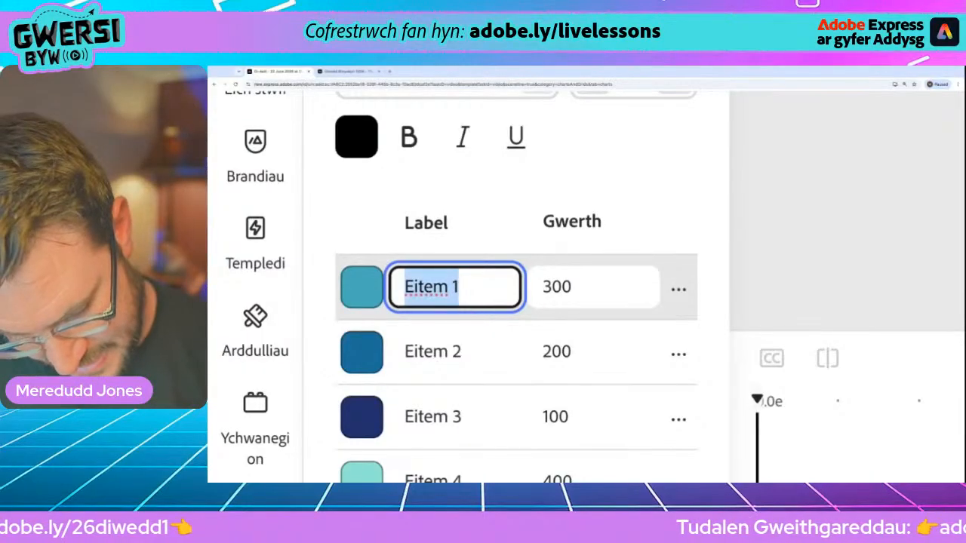
text(Cymrae)
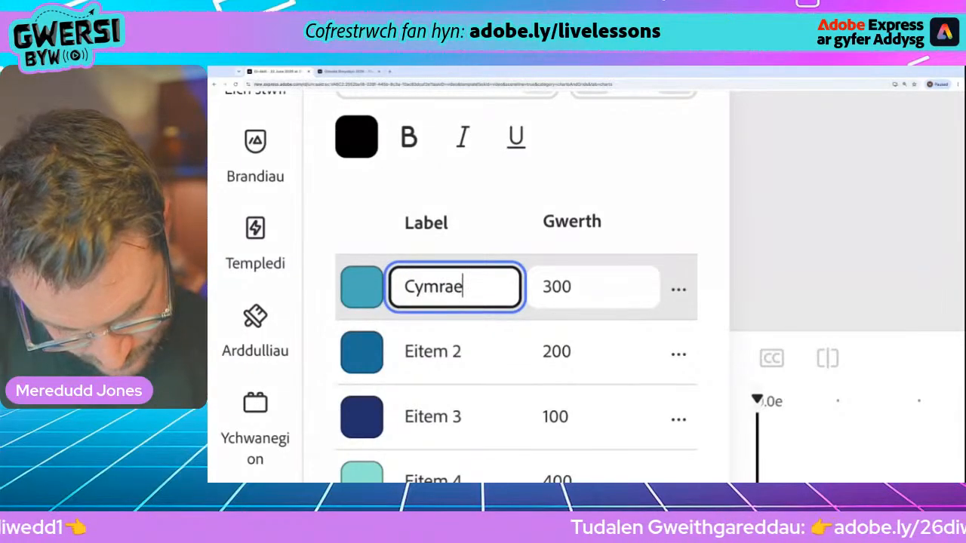
text(g)
triple_click(423, 352)
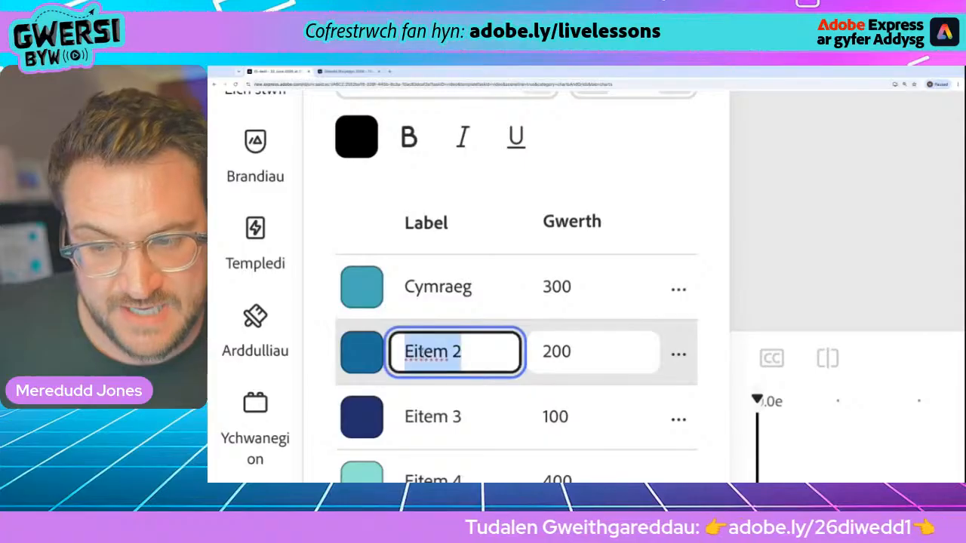
text(Saesneg)
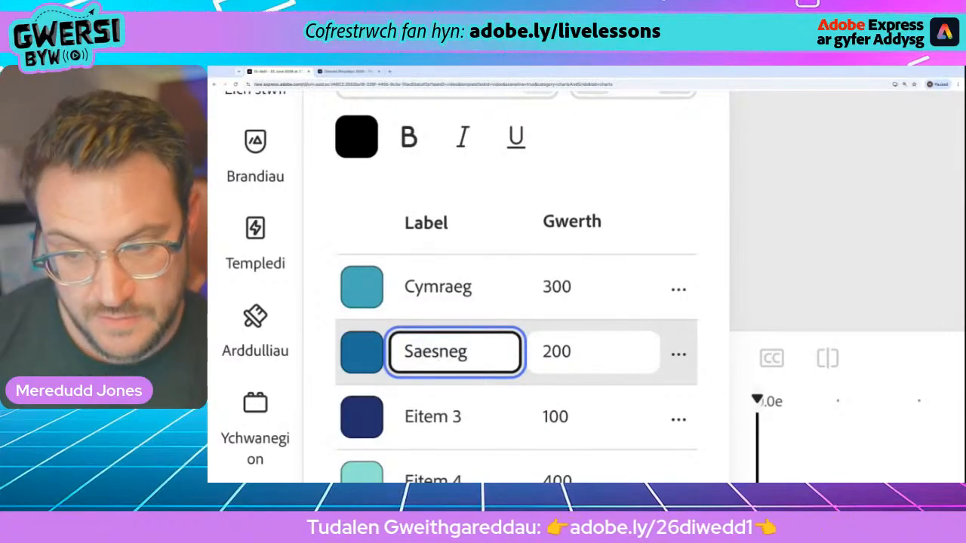
- Rename the chart's third and fourth items as "Mathemateg" and "Gwyddoniaeth"
triple_click(448, 416)
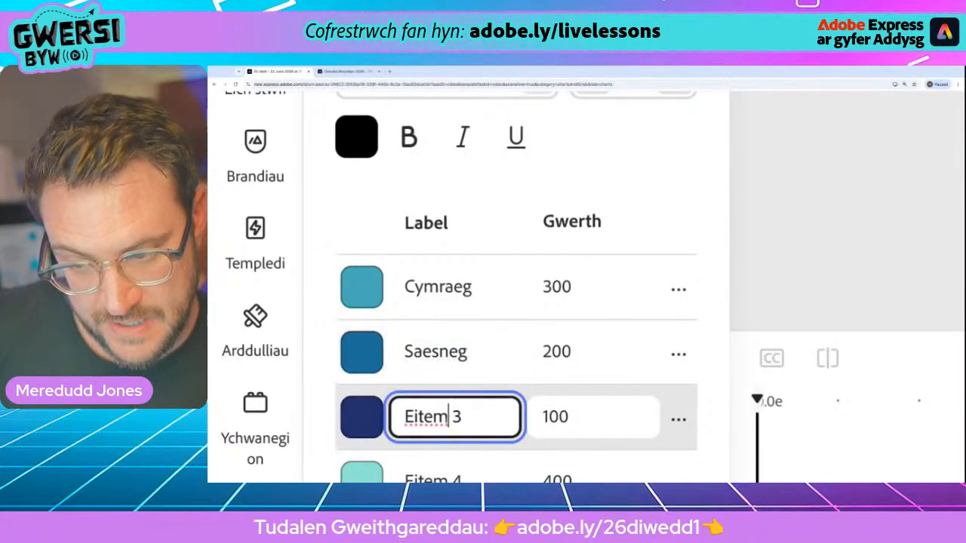
text(M)
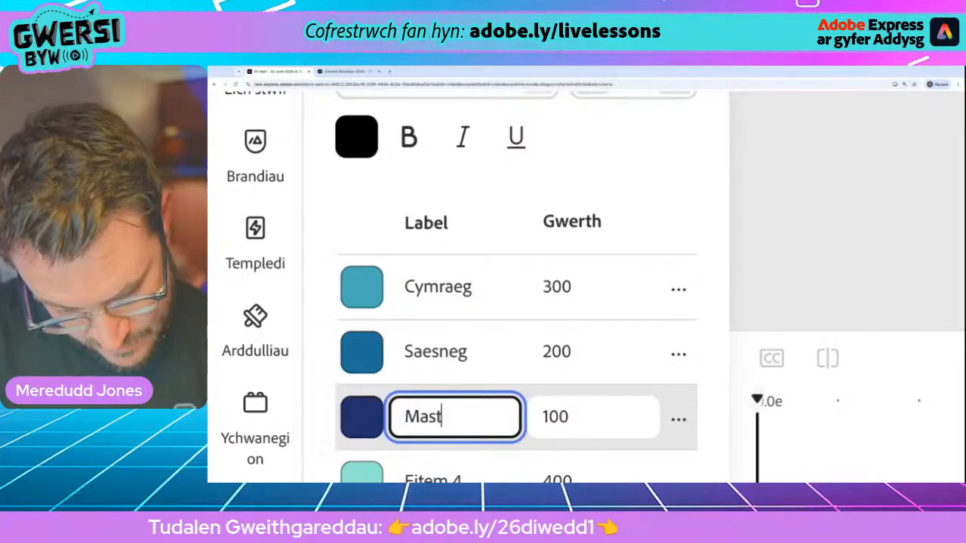
text(athemateg)
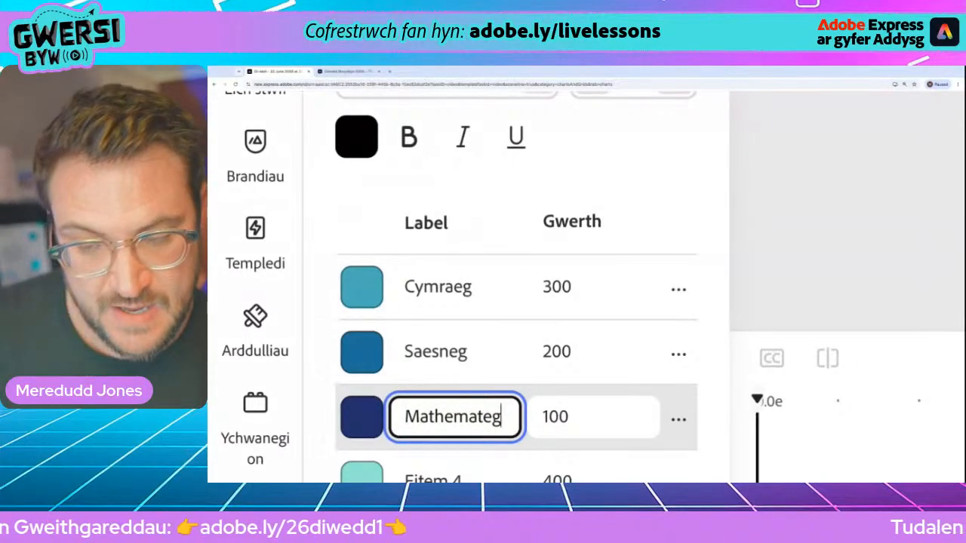
scroll(448, 416, down, 1)
click(433, 457)
key(ctrl+a)
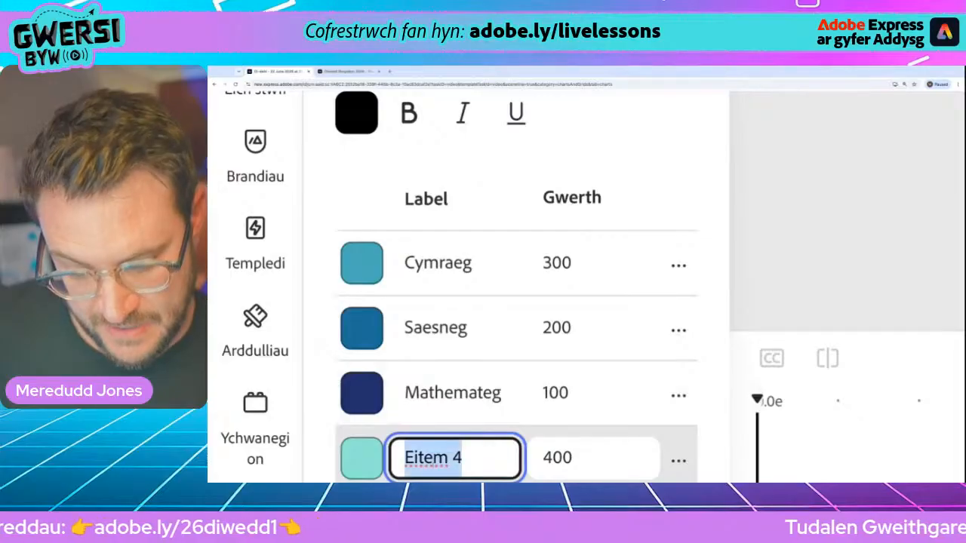
text(Gwyddoniaeth)
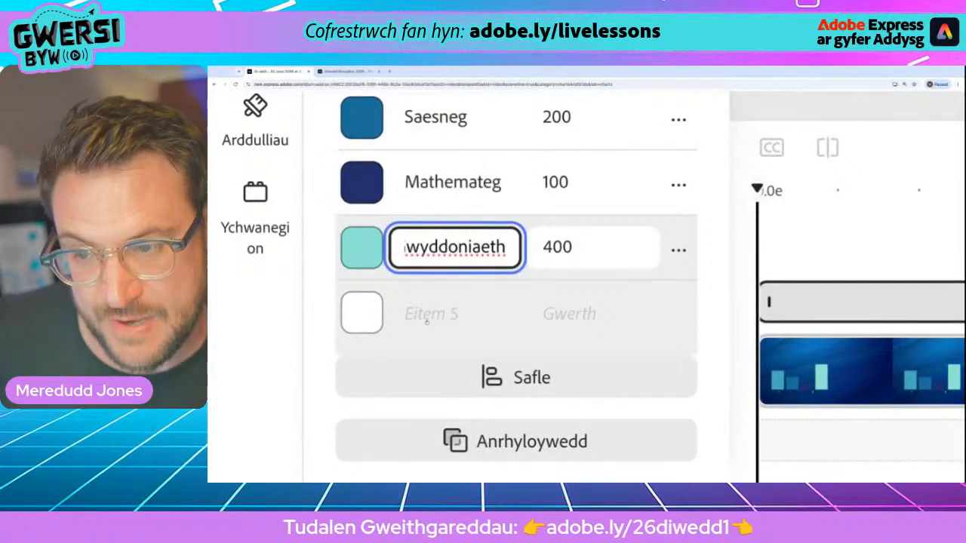
- Add a fifth and a sixth item to the bar chart, labelled "Hanes" and "Daearyddiaeth"
click(426, 321)
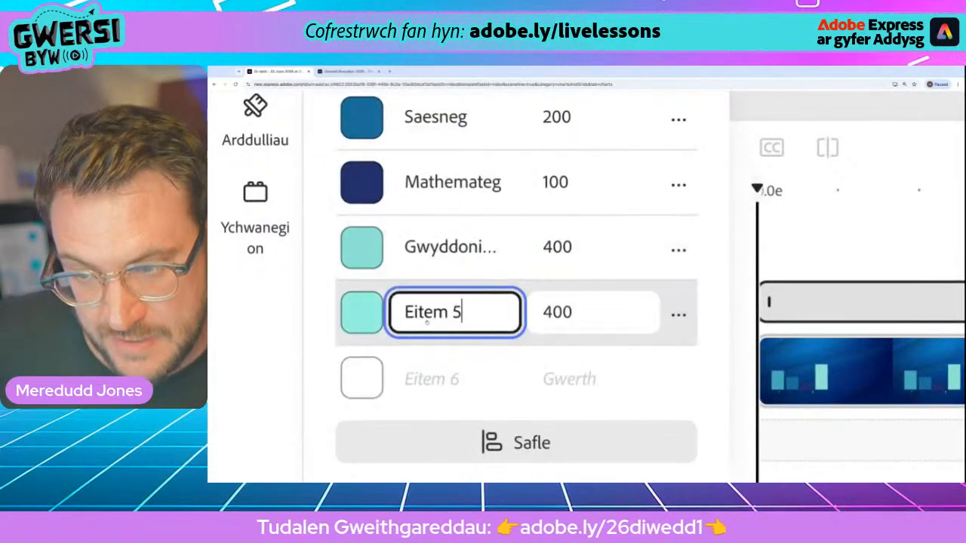
triple_click(463, 312)
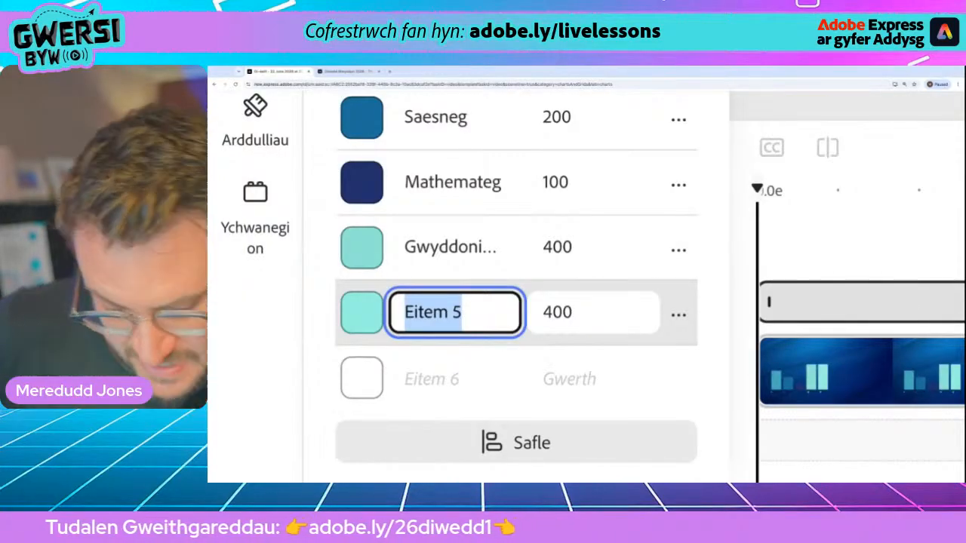
text(Hanes)
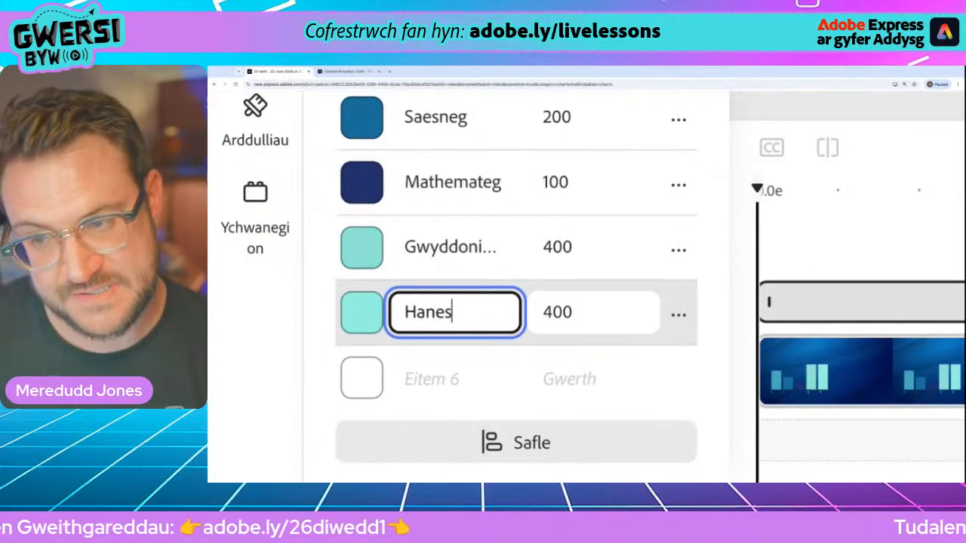
key(Return)
triple_click(421, 377)
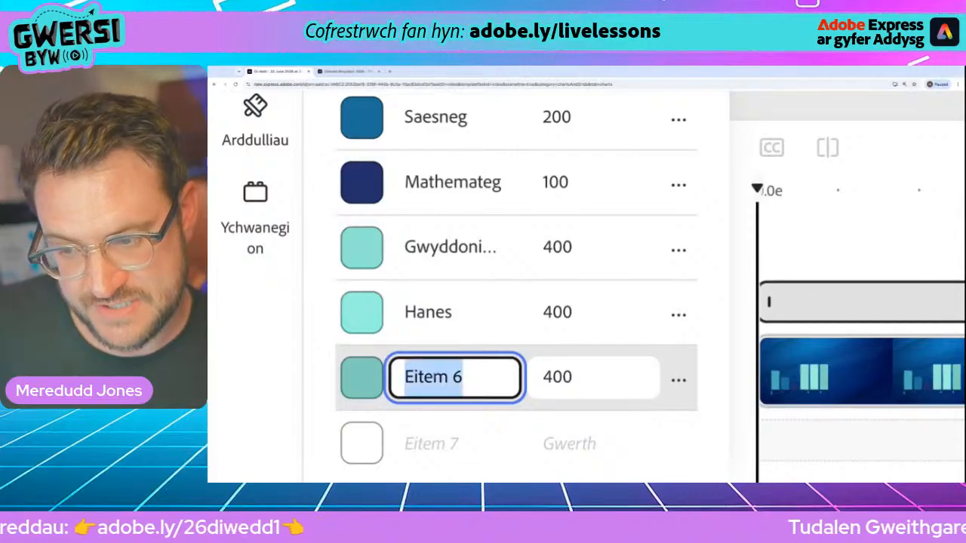
text(Daea)
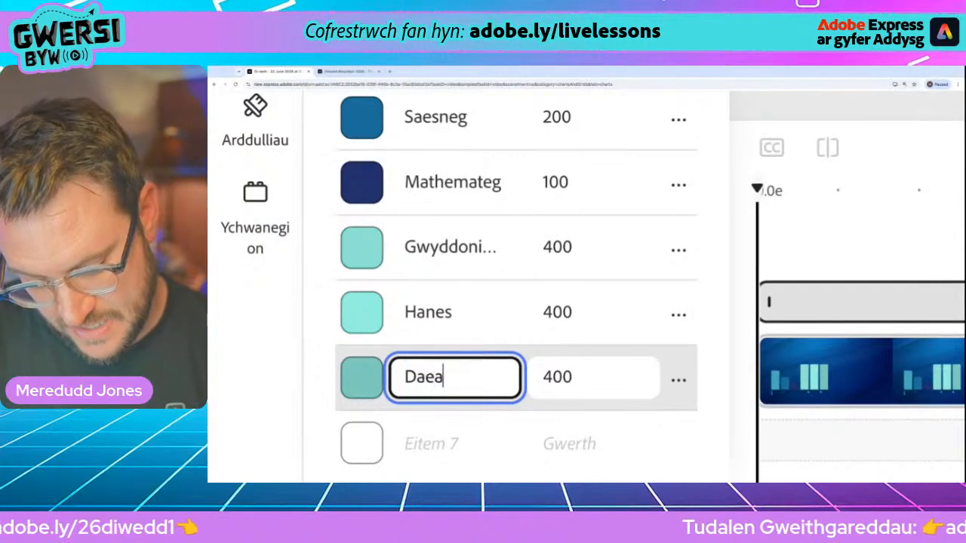
text(ryddiaeth)
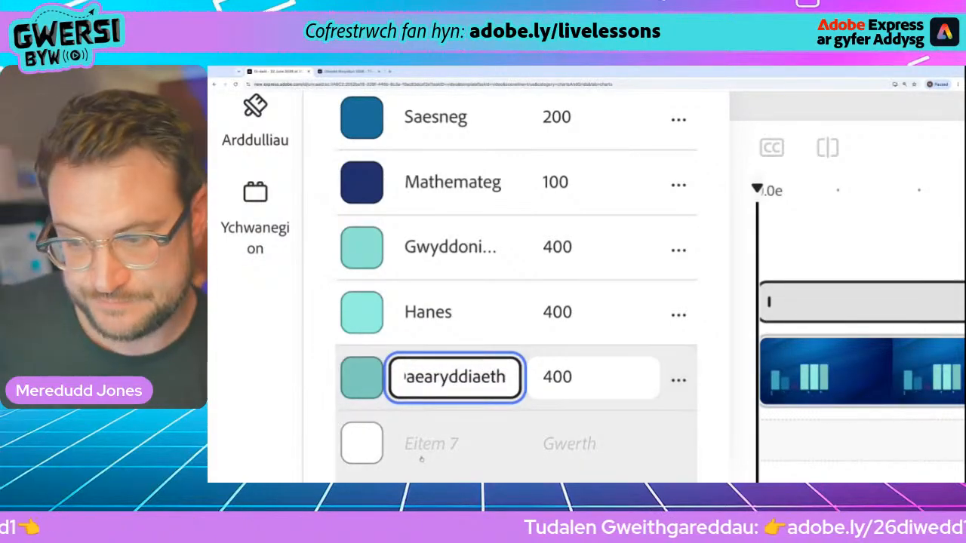
- Add a seventh and an eighth item to the bar chart, labelled "Ymarfer Corff" and "Celf"
key(Return)
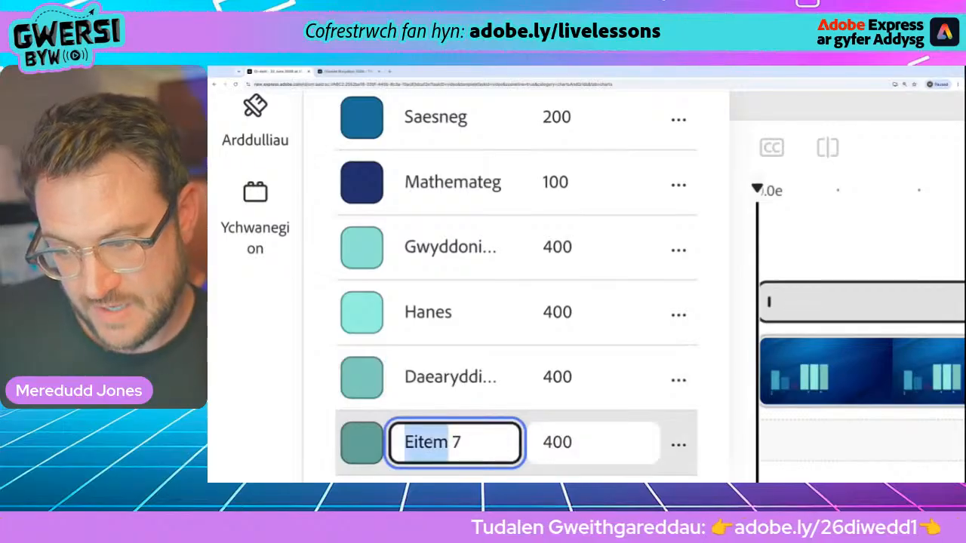
text(Ymarfe)
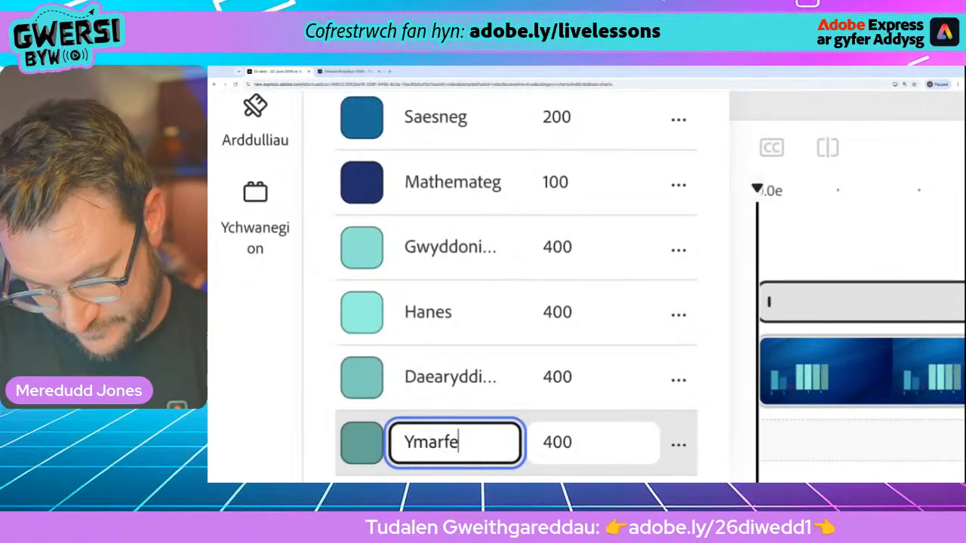
text(r Cordd)
key(BackSpace)
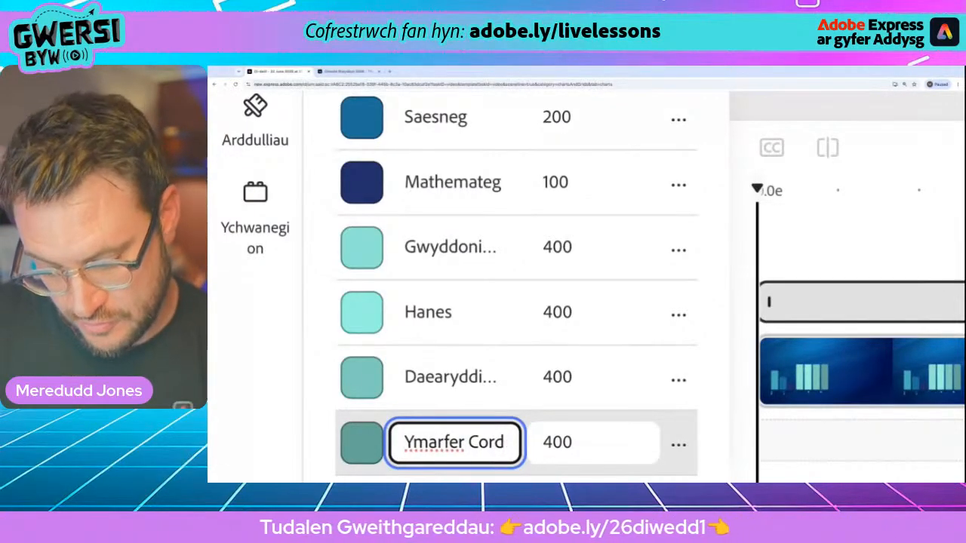
text(rff)
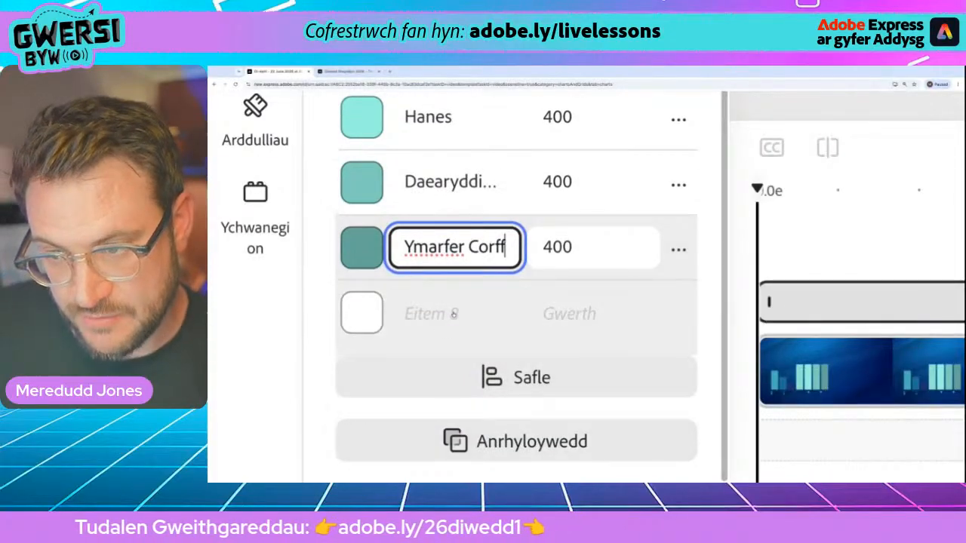
key(Return)
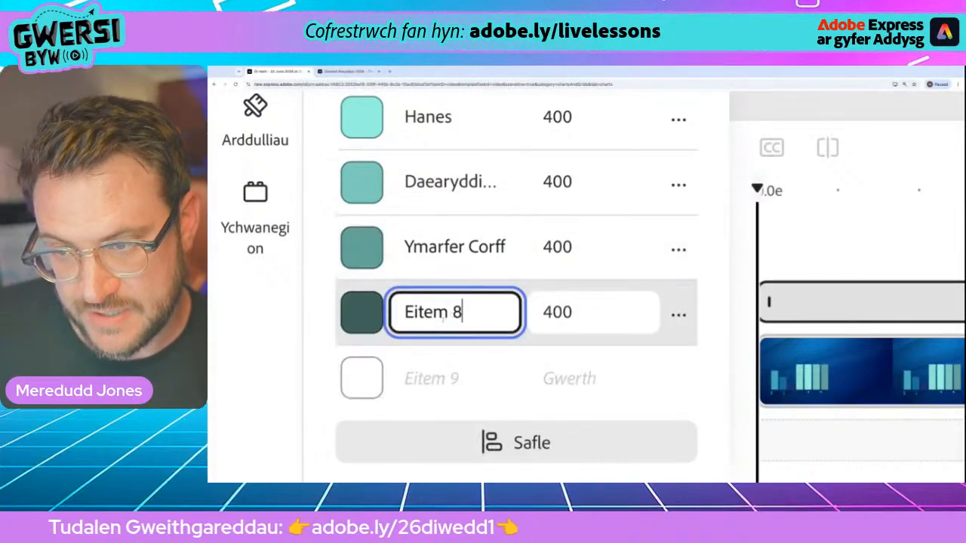
key(ctrl+a)
text(Celf)
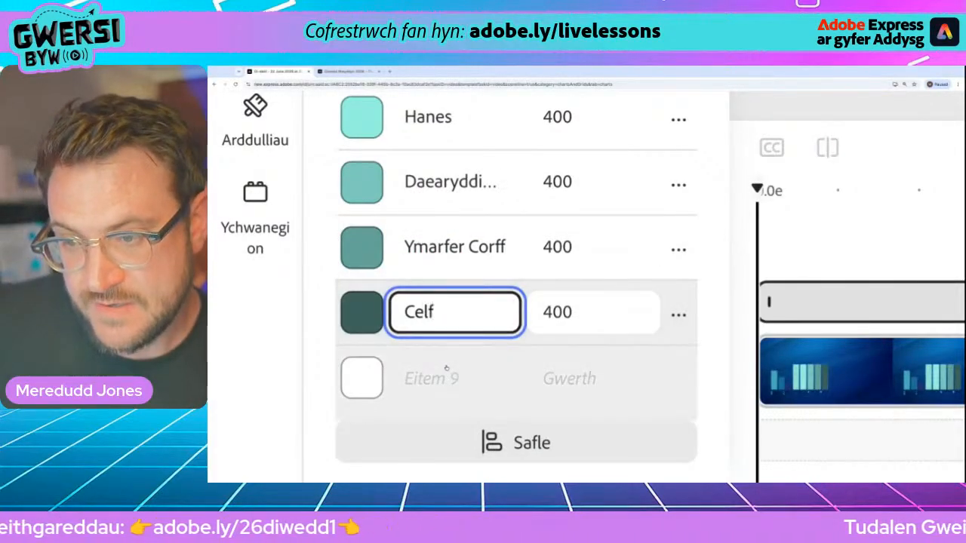
- Add a ninth item labelled "Cerddoriaeth" to the bar chart
key(Return)
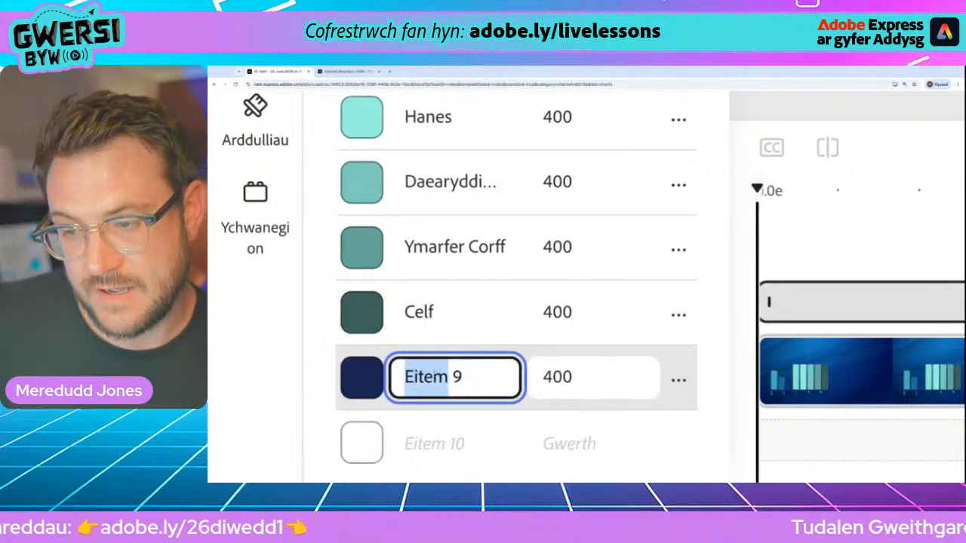
key(ctrl+a)
text(Cer)
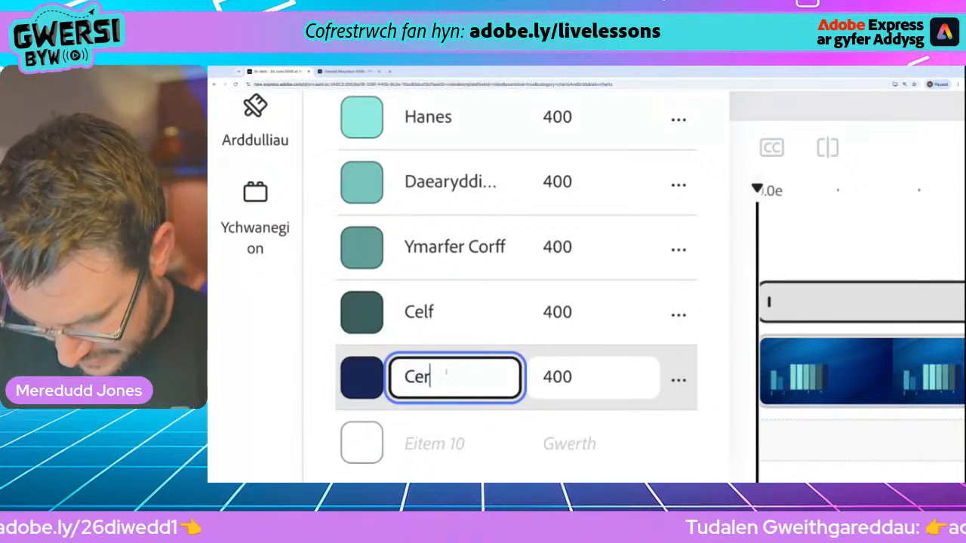
text(ddoriaeth)
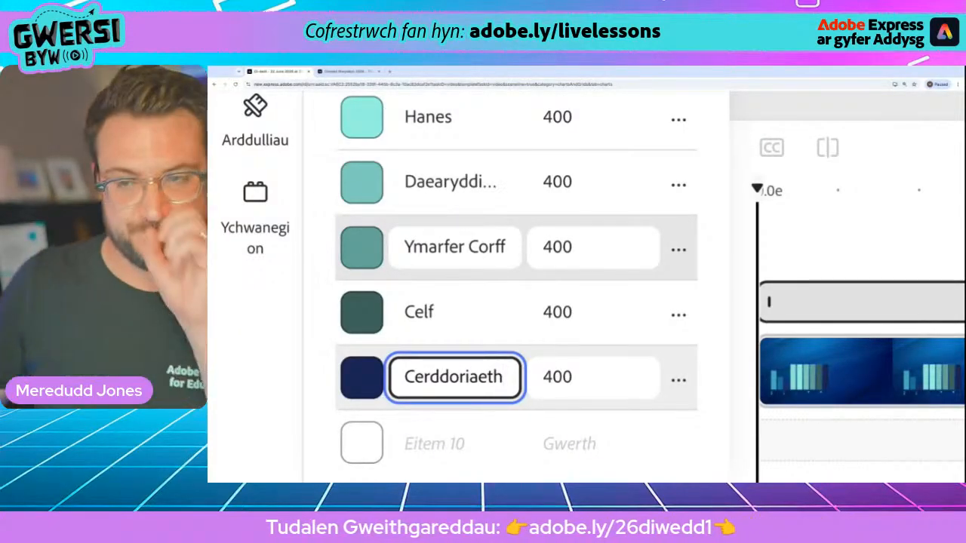
- Set the value of the Cymraeg bar to 4
scroll(479, 247, down, 3)
scroll(480, 252, down, 5)
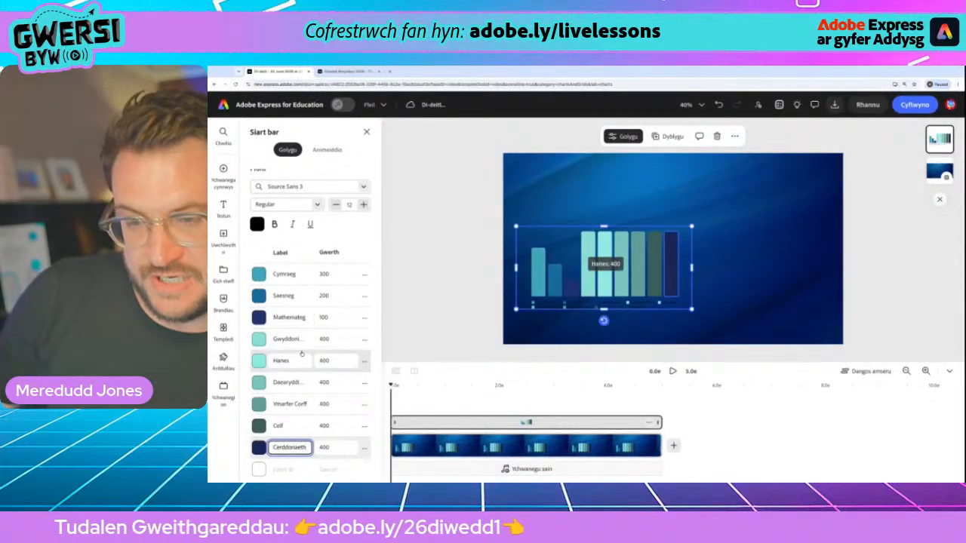
scroll(299, 353, up, 2)
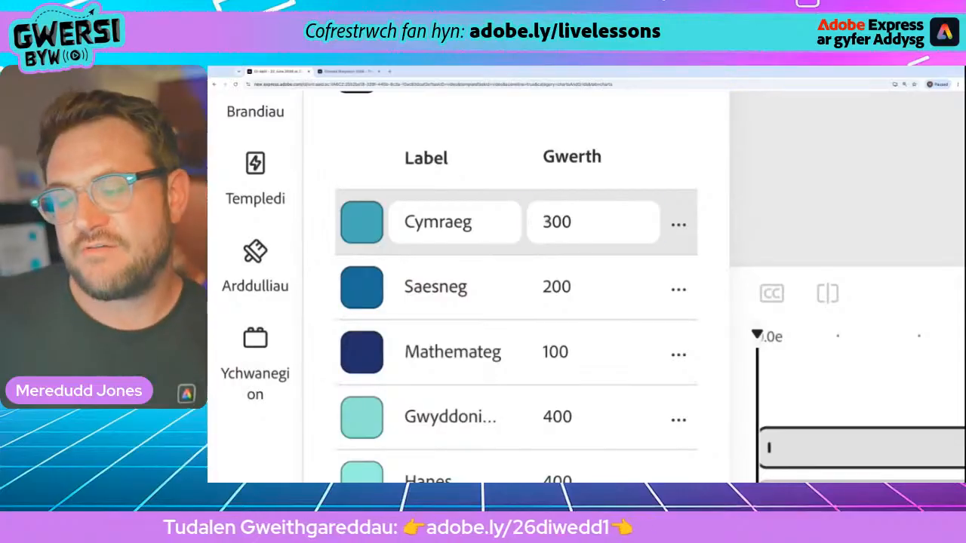
double_click(557, 222)
text(4)
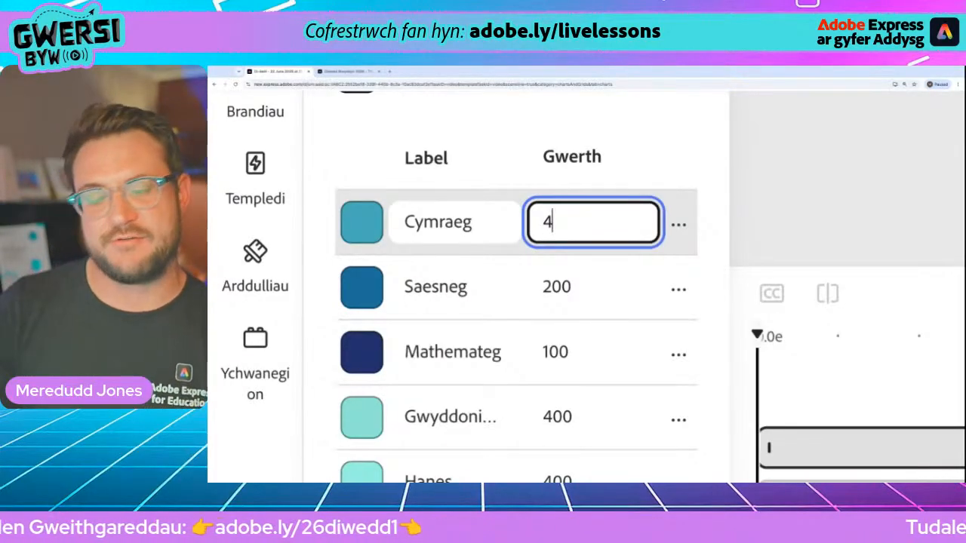
- Set the values of the Saesneg, Mathemateg and Gwyddoniaeth bars to 3, 5 and 6
double_click(577, 287)
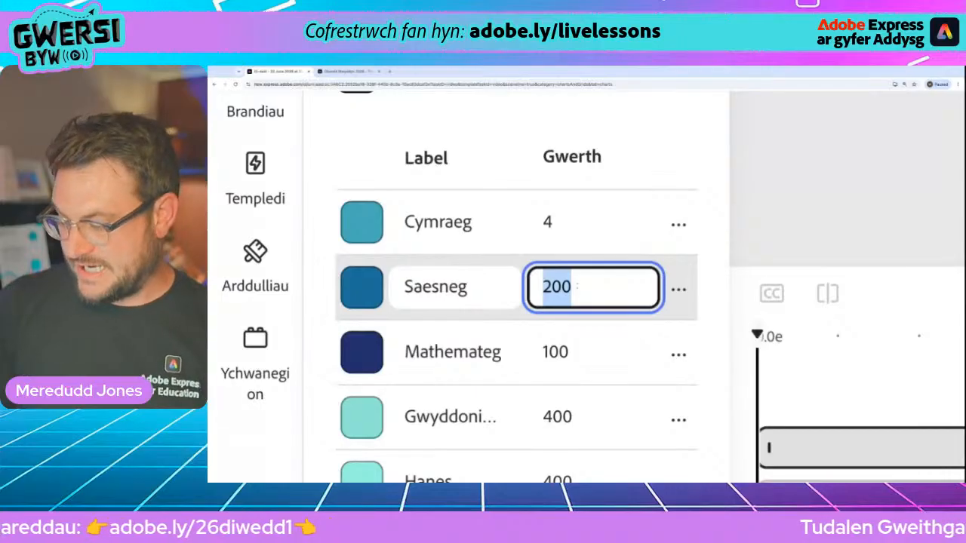
text(5)
key(BackSpace)
text(-52)
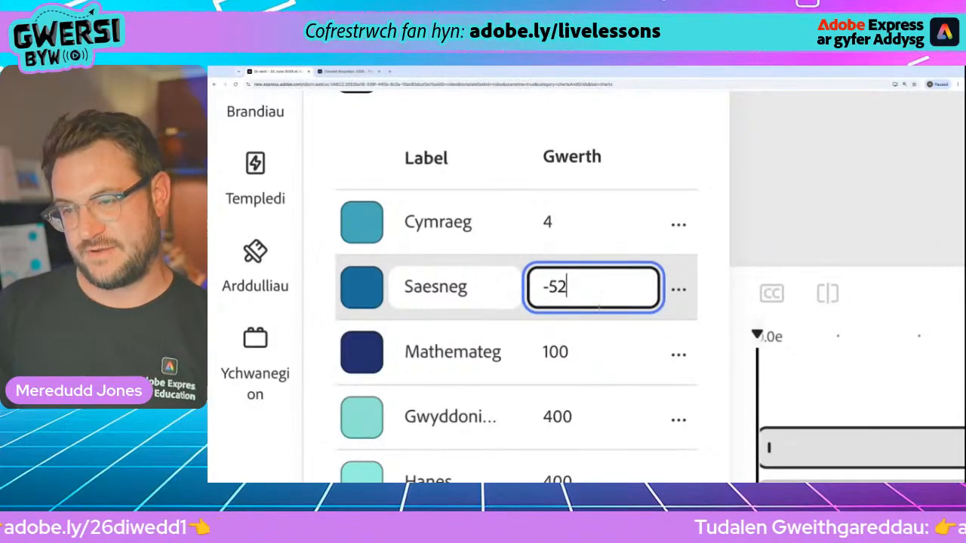
double_click(595, 351)
text(5)
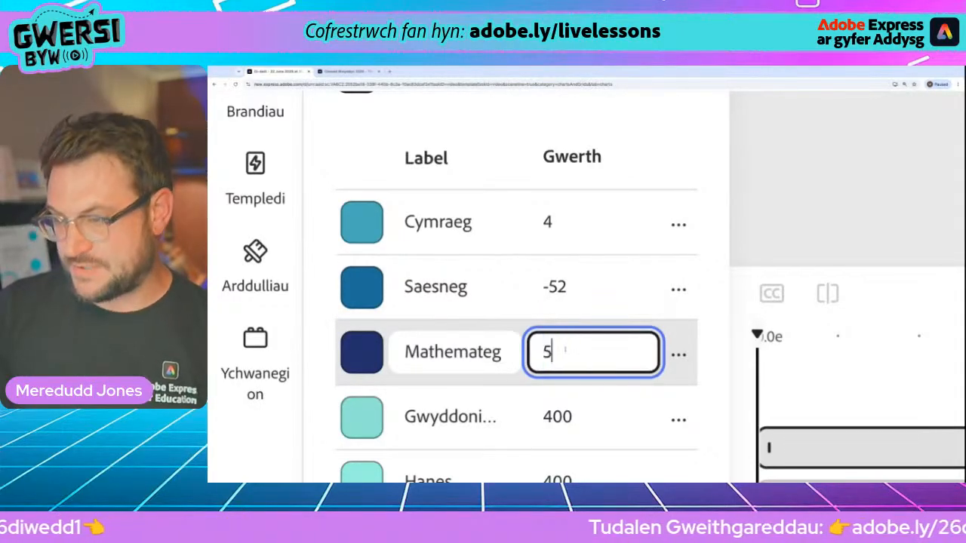
double_click(594, 286)
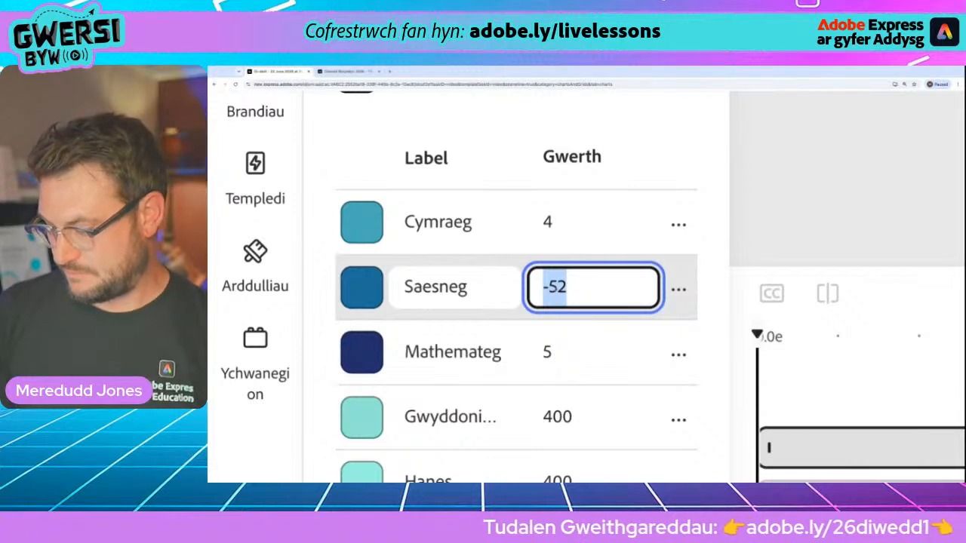
text(3)
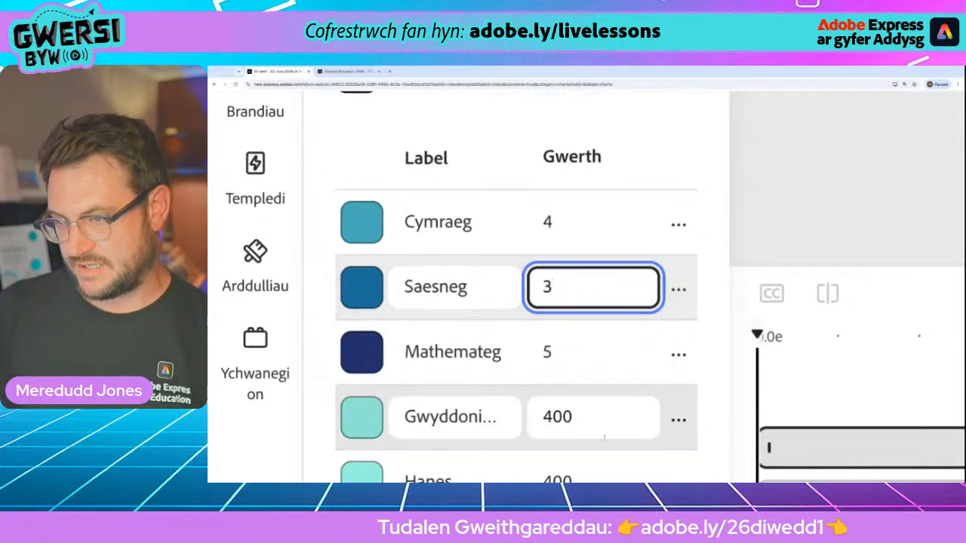
double_click(575, 427)
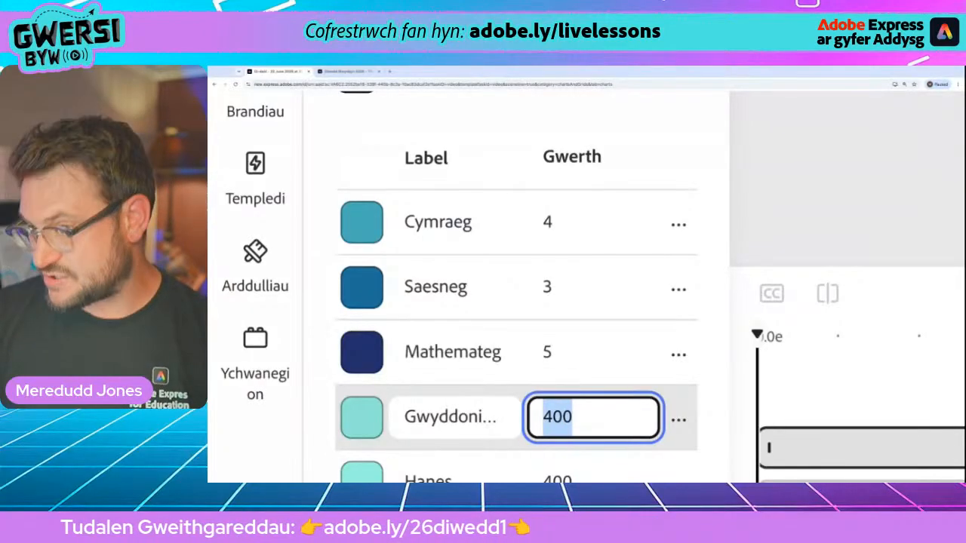
text(6)
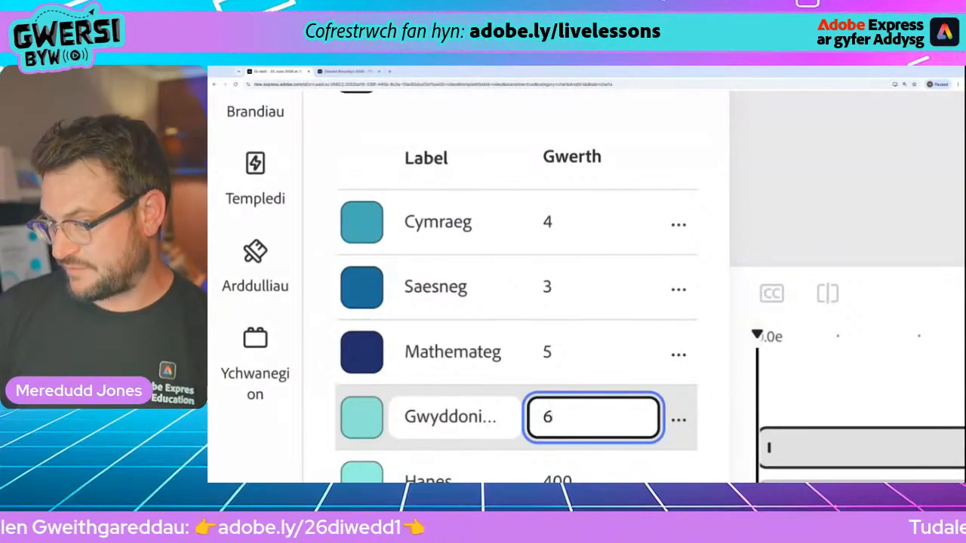
- Set the value of the Hanes bar to 1
click(556, 457)
scroll(563, 466, down, 2)
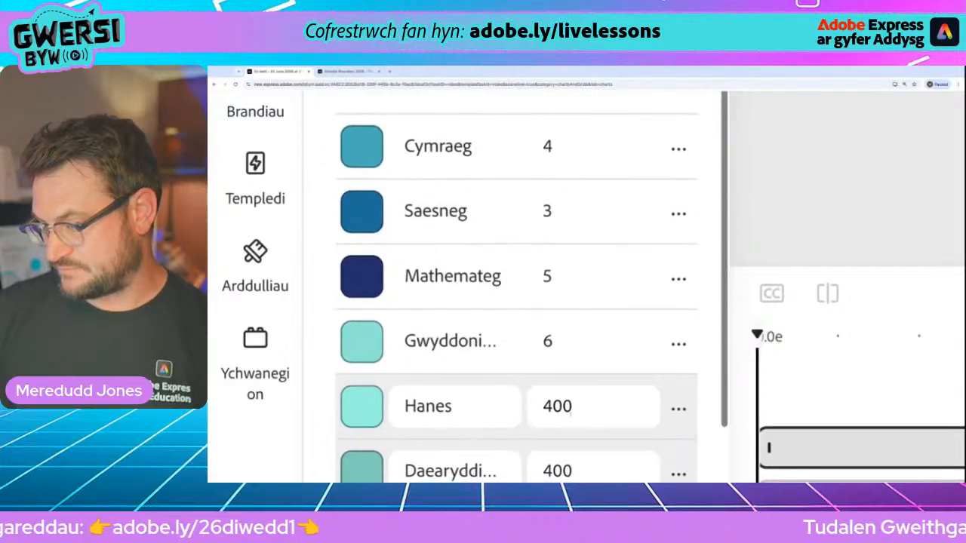
double_click(562, 405)
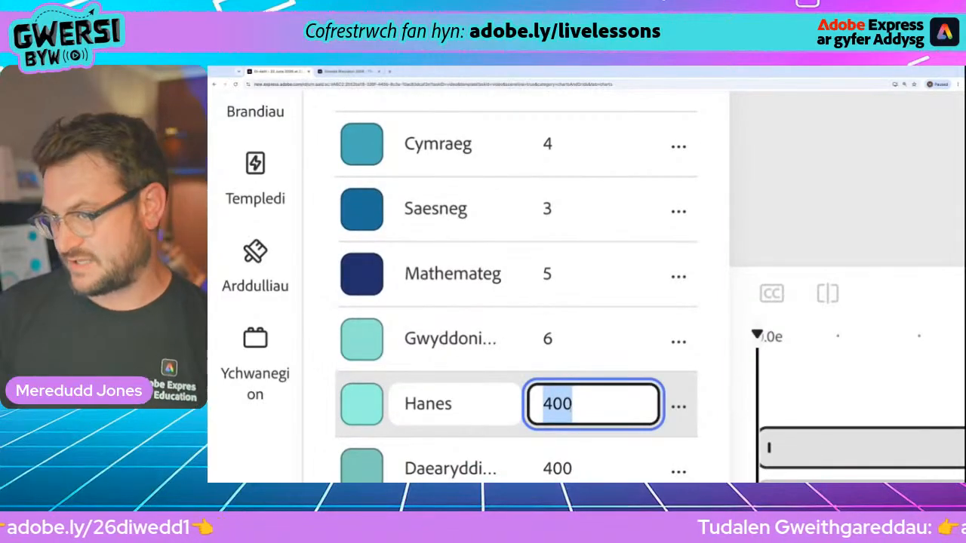
text(1)
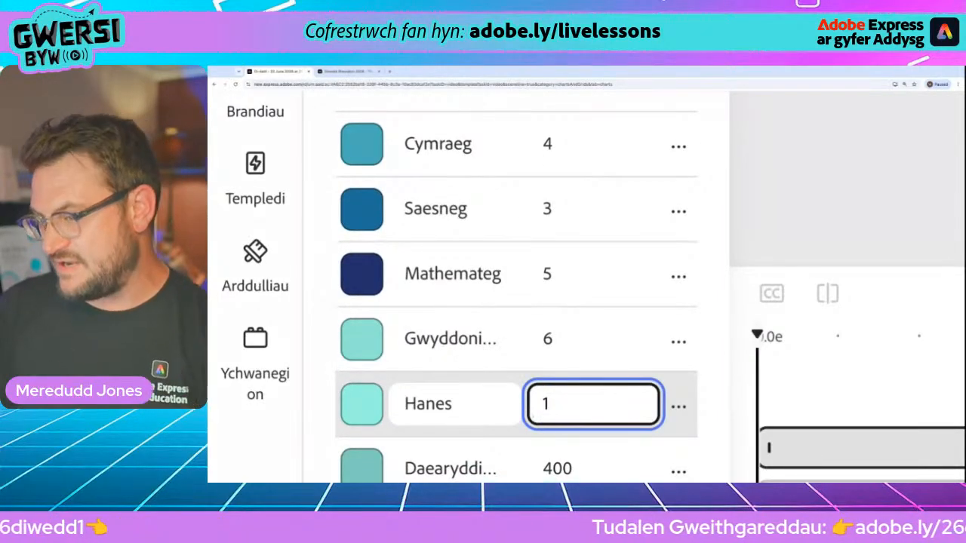
- Set the values of the Daearyddiaeth and Ymarfer Corff bars to 0 and 8
scroll(556, 378, down, 1)
click(557, 380)
scroll(556, 381, down, 3)
double_click(556, 392)
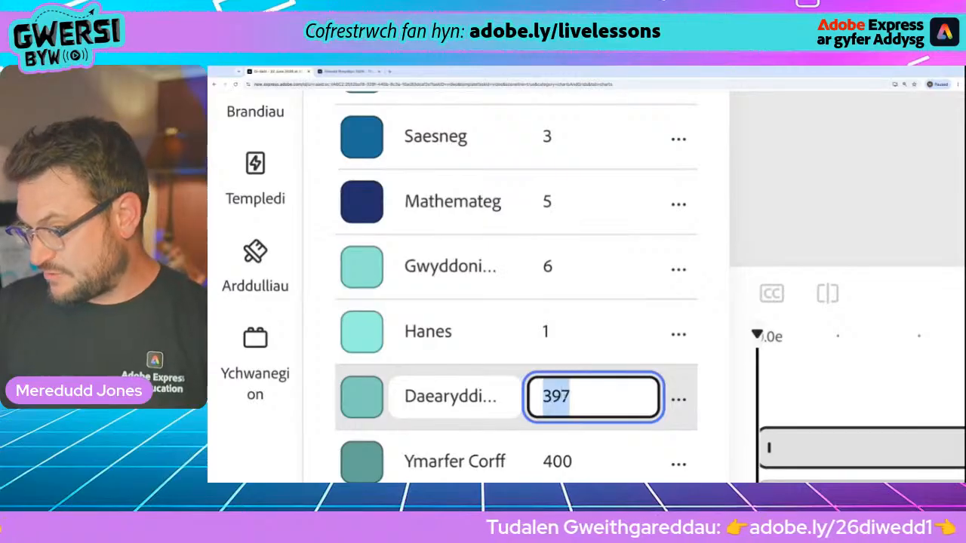
text(0)
scroll(585, 413, up, 14)
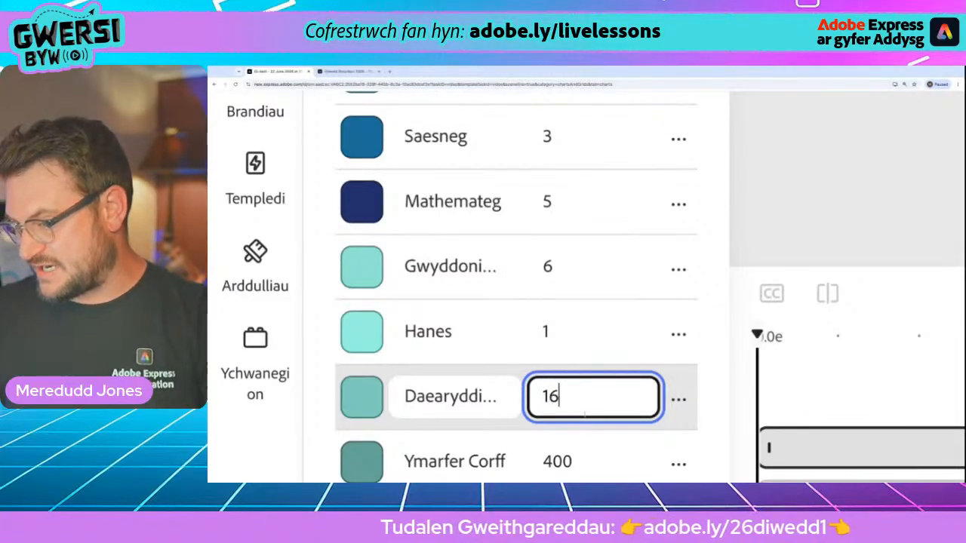
click(571, 459)
scroll(571, 459, up, 5)
double_click(571, 460)
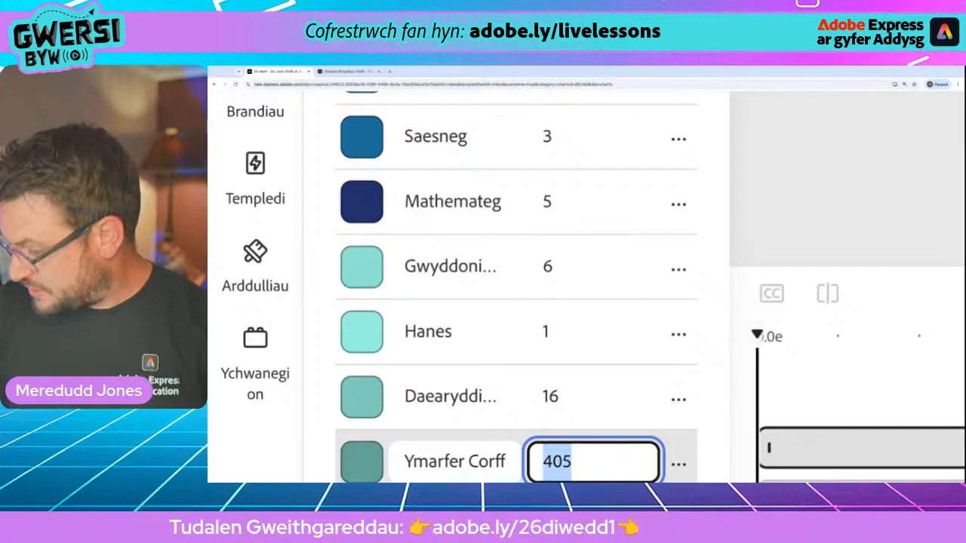
text(8)
double_click(556, 399)
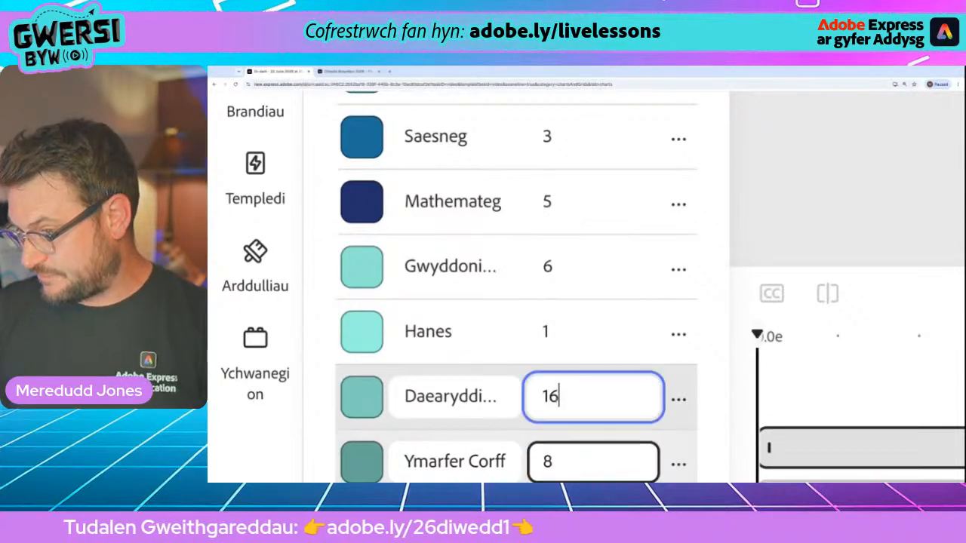
text(0)
- Re-enter 1 as the value of the Hanes bar
click(552, 326)
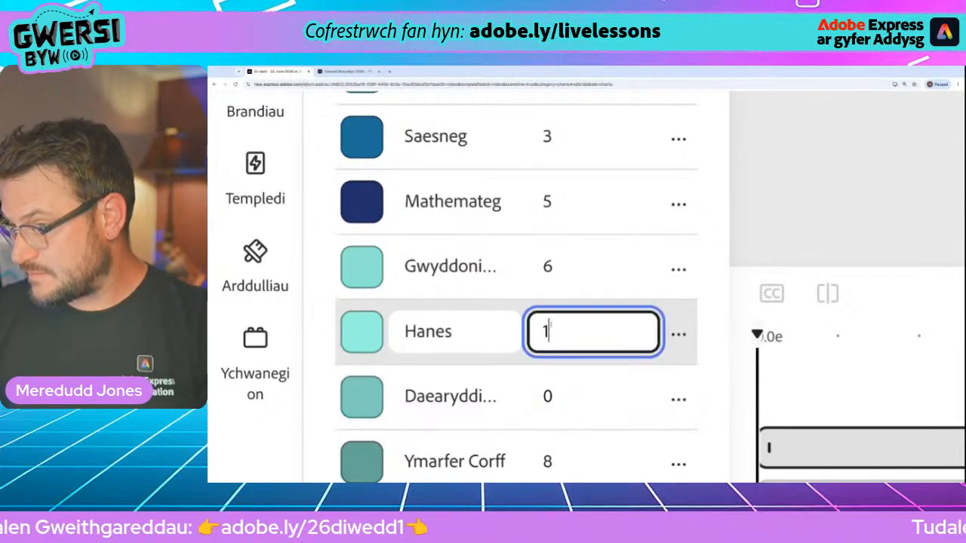
scroll(552, 326, up, 20)
scroll(551, 326, down, 20)
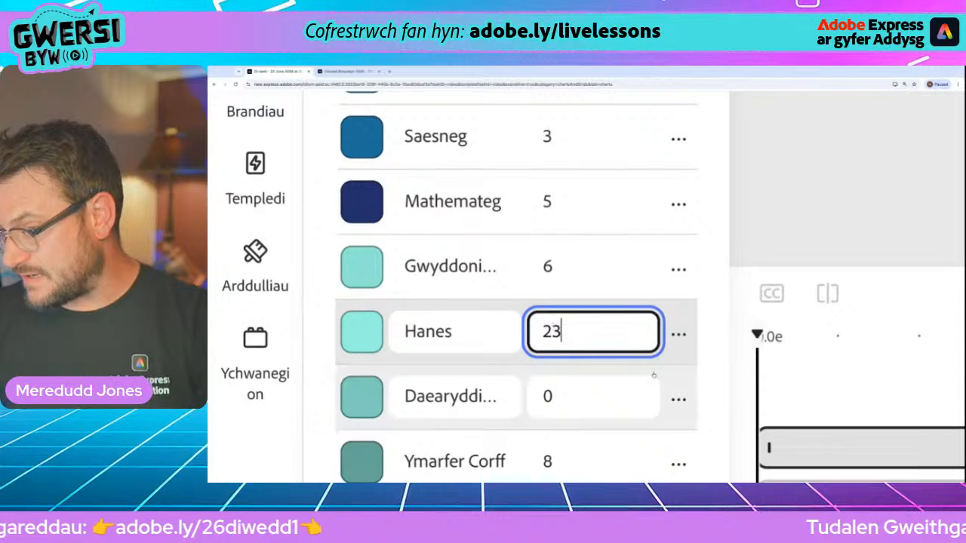
double_click(565, 331)
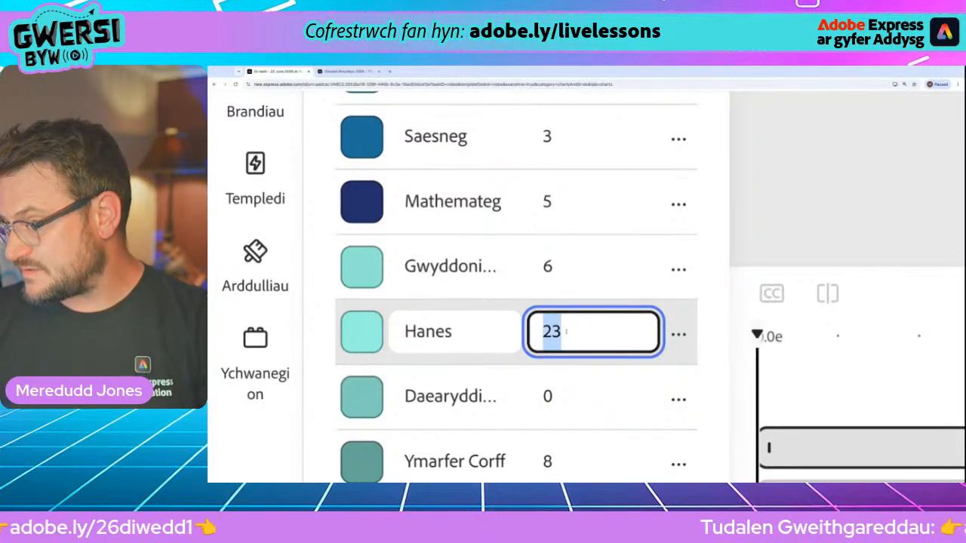
text(1)
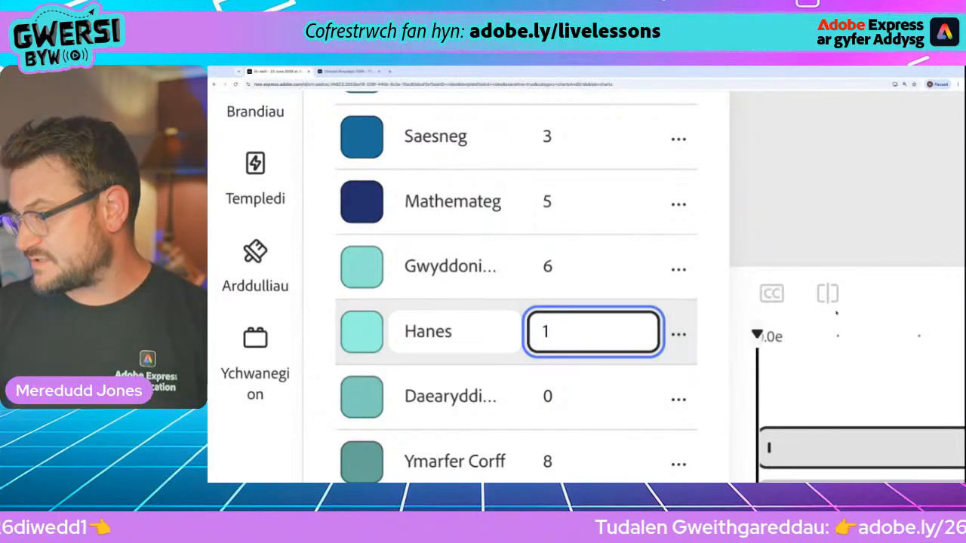
click(715, 352)
- Set the values of the Celf and Cerddoriaeth bars to 7 and 8
scroll(715, 352, down, 3)
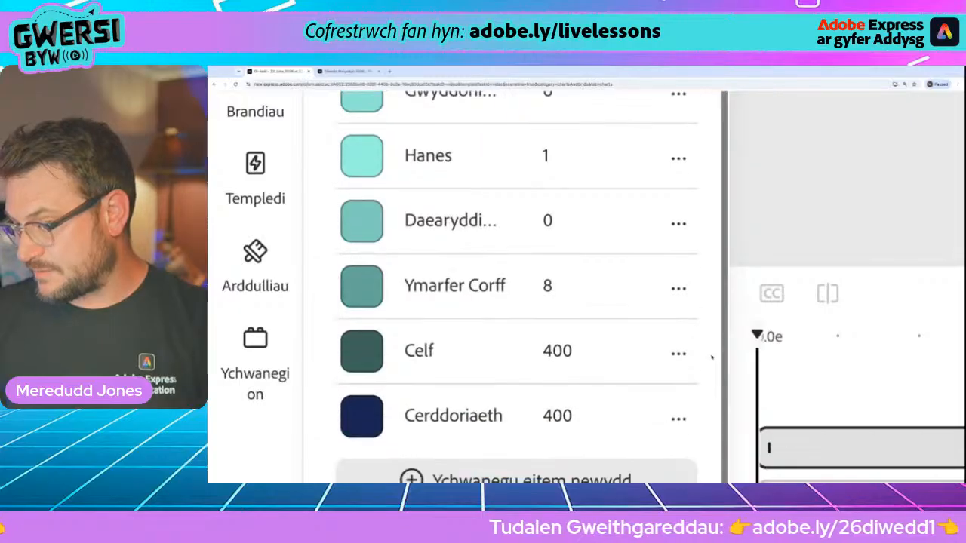
double_click(582, 340)
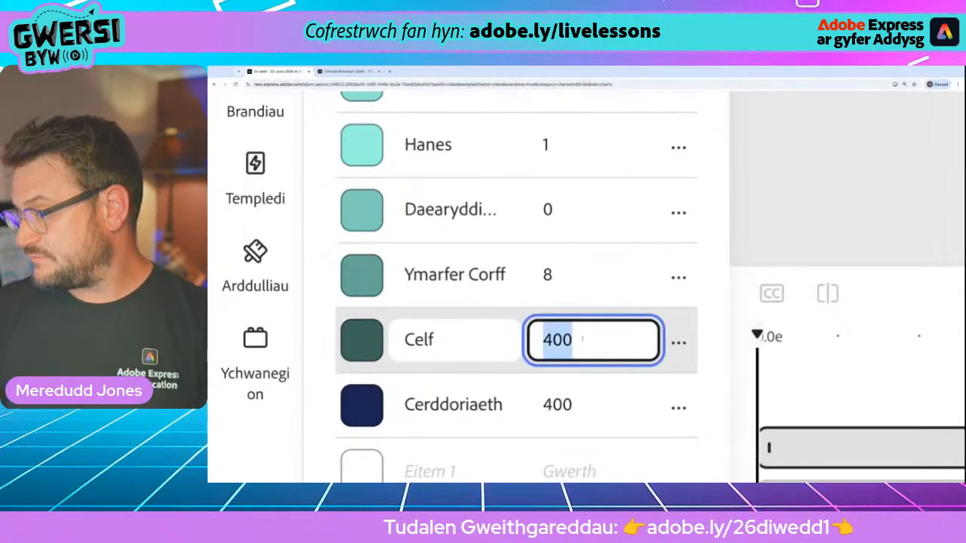
text(7)
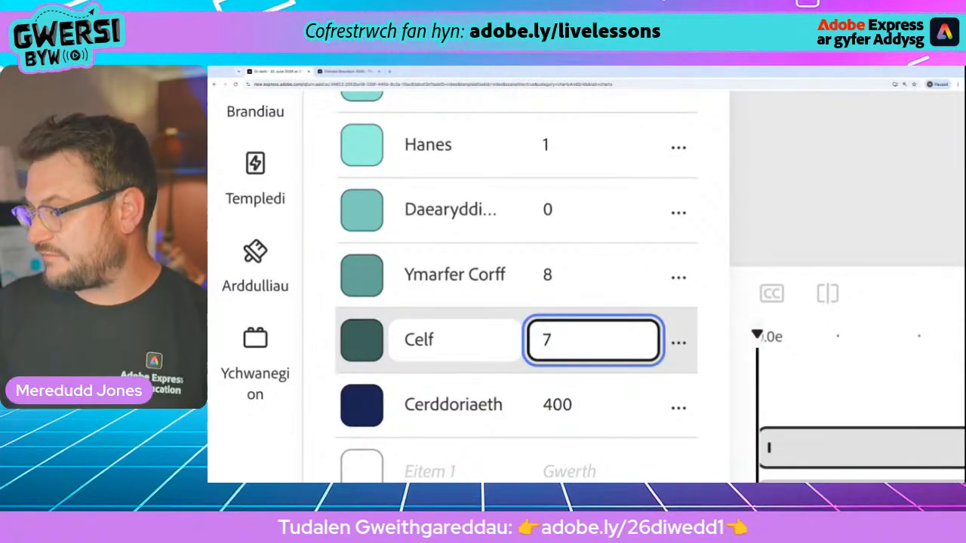
key(Return)
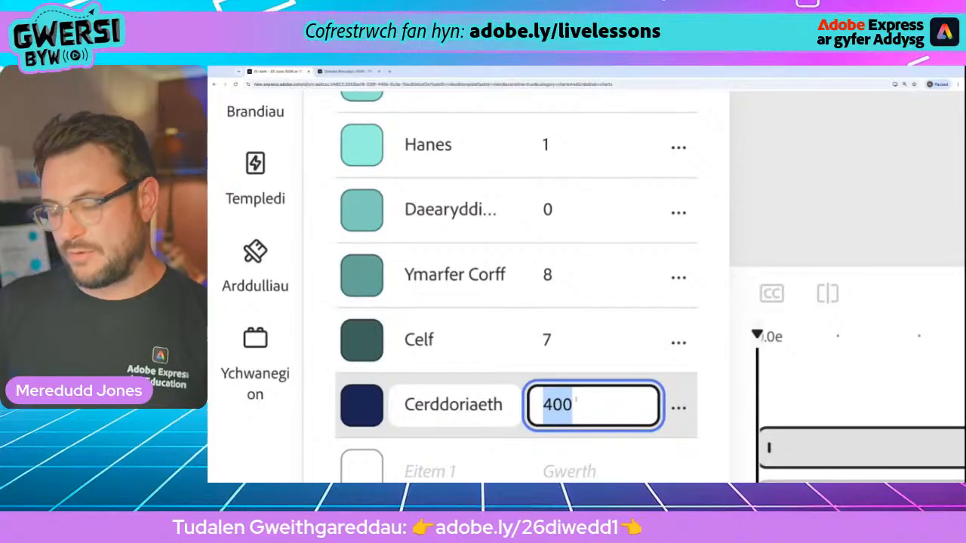
text(8)
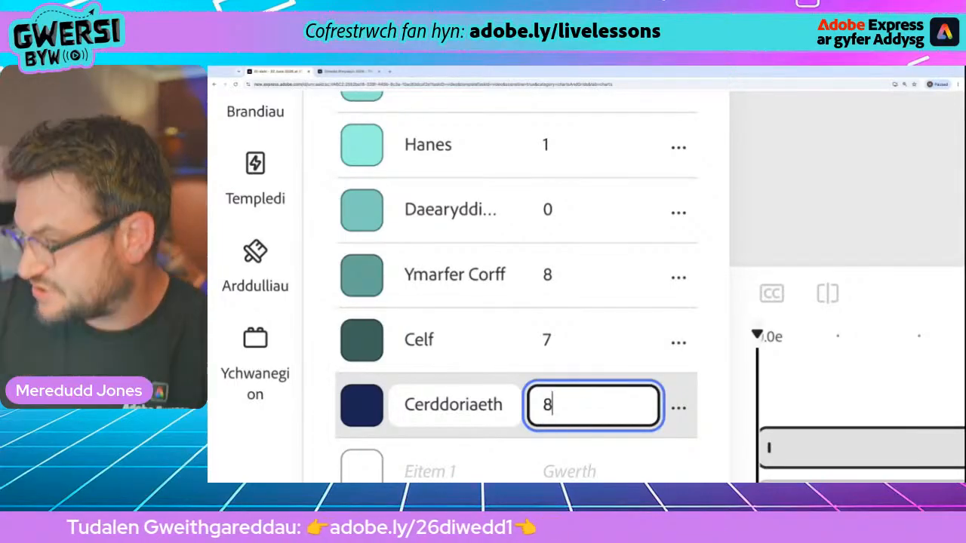
click(724, 424)
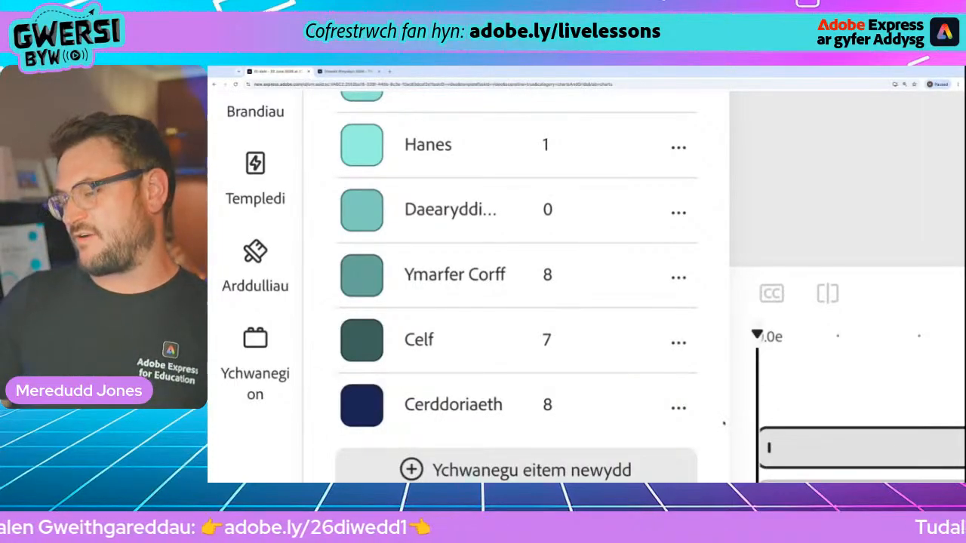
scroll(724, 423, down, 10)
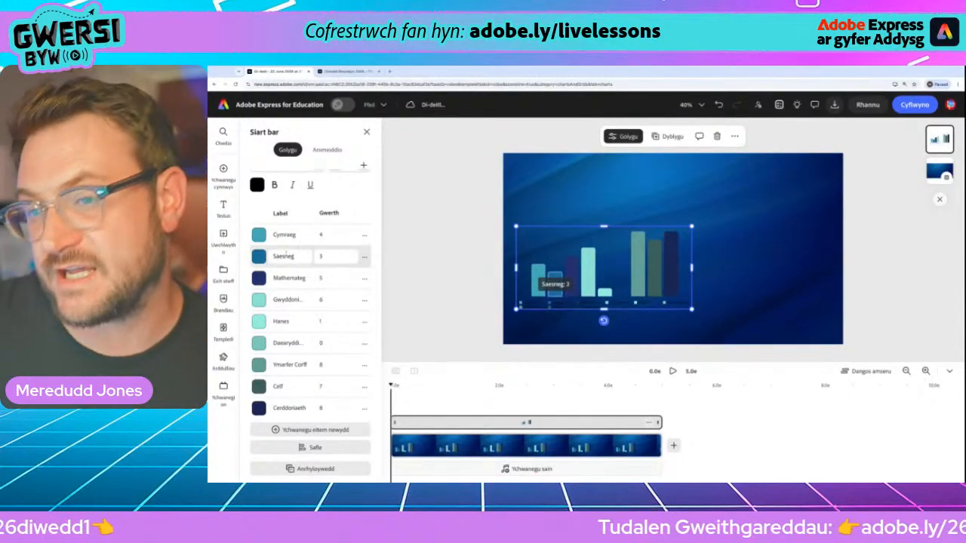
- Change the colour of the bar chart's text to white
scroll(310, 340, up, 3)
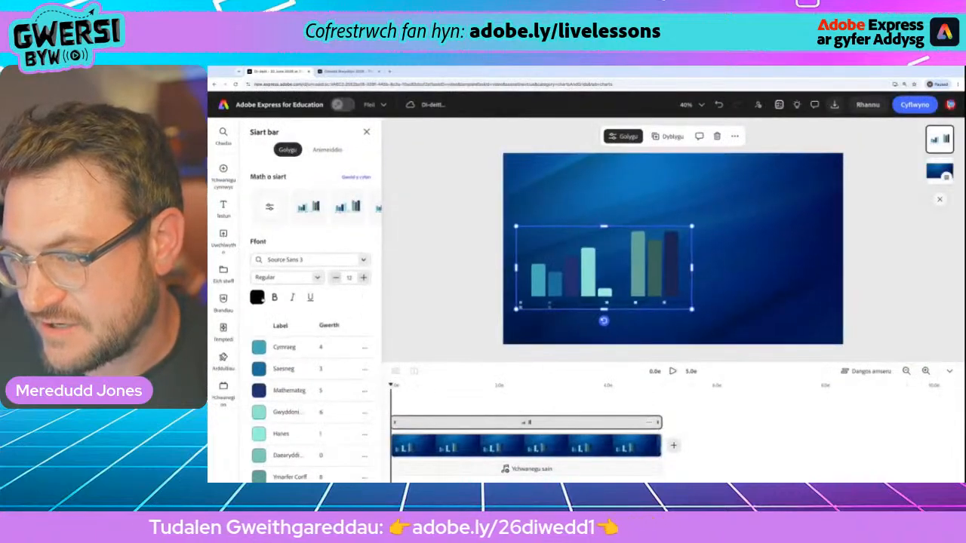
click(356, 287)
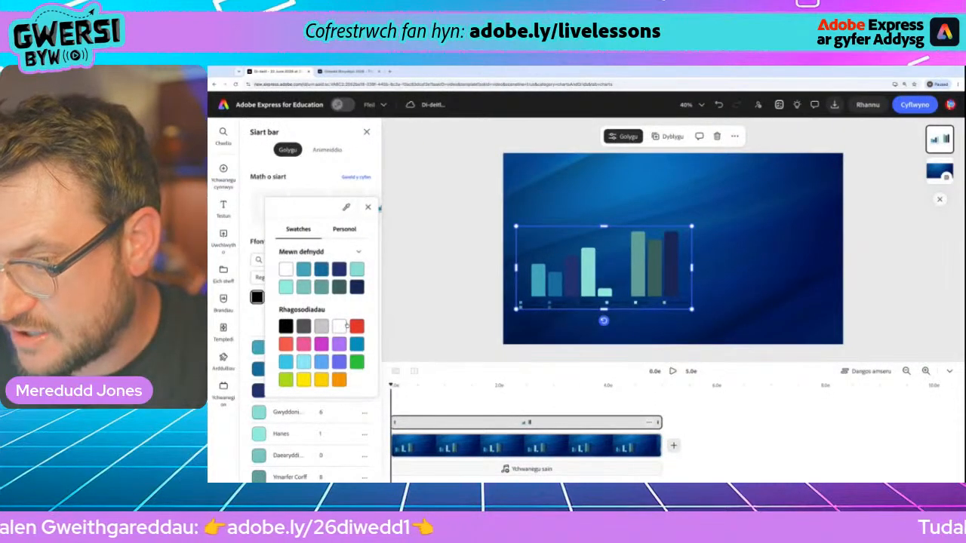
click(339, 326)
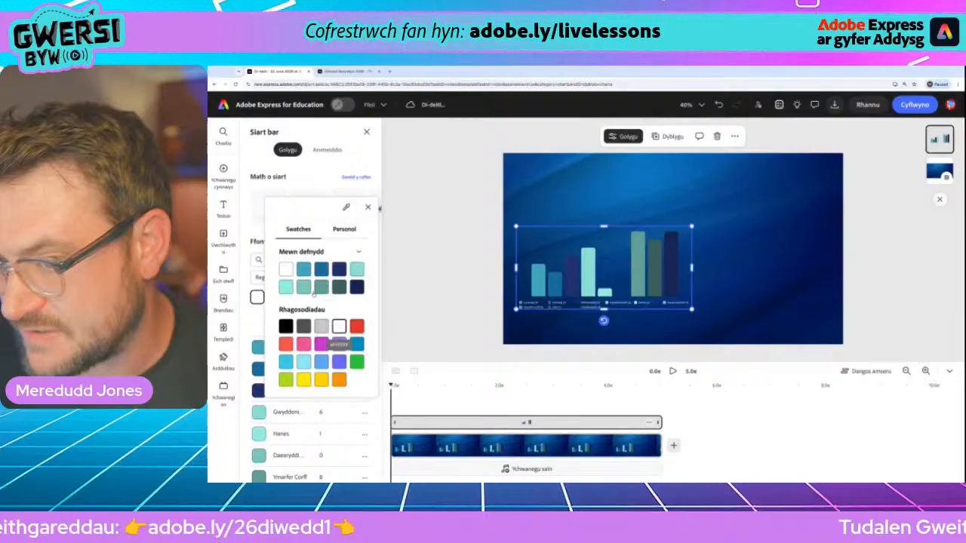
click(259, 316)
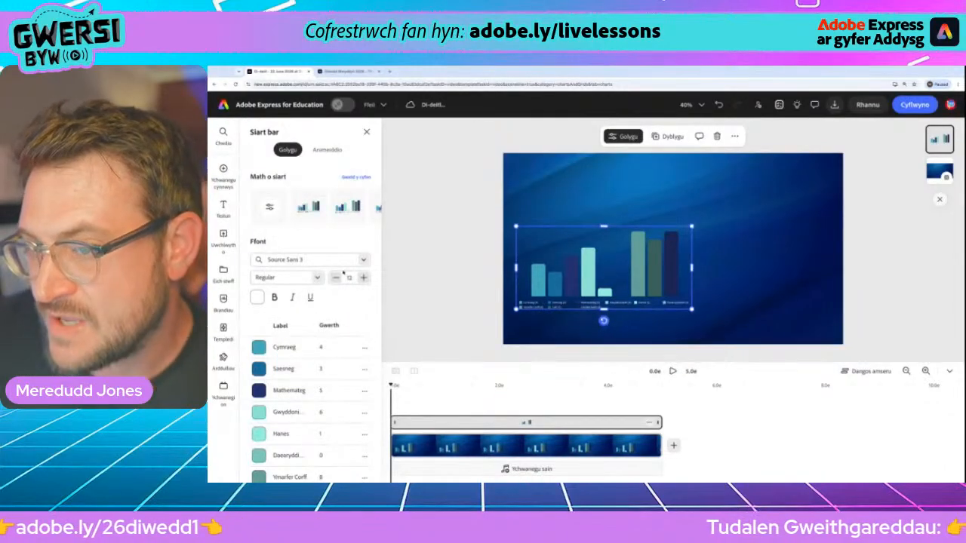
- Change the font of the bar chart's text to Alegreya Sans Black
click(363, 260)
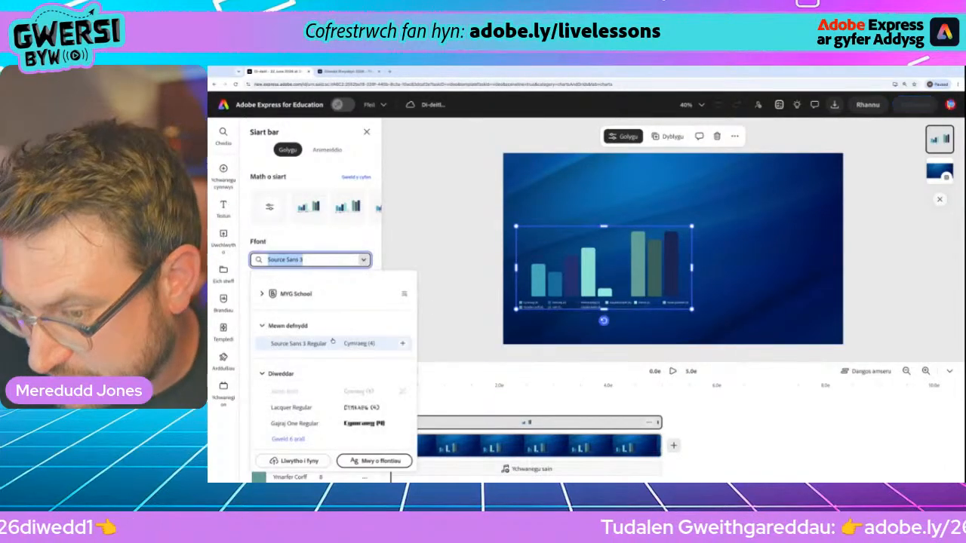
scroll(319, 407, down, 1)
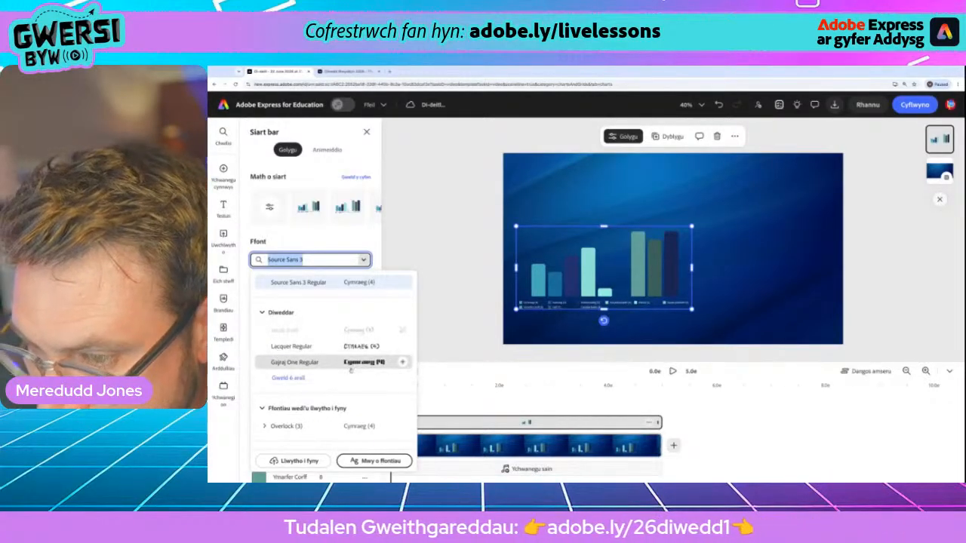
scroll(350, 370, down, 1)
scroll(340, 381, down, 1)
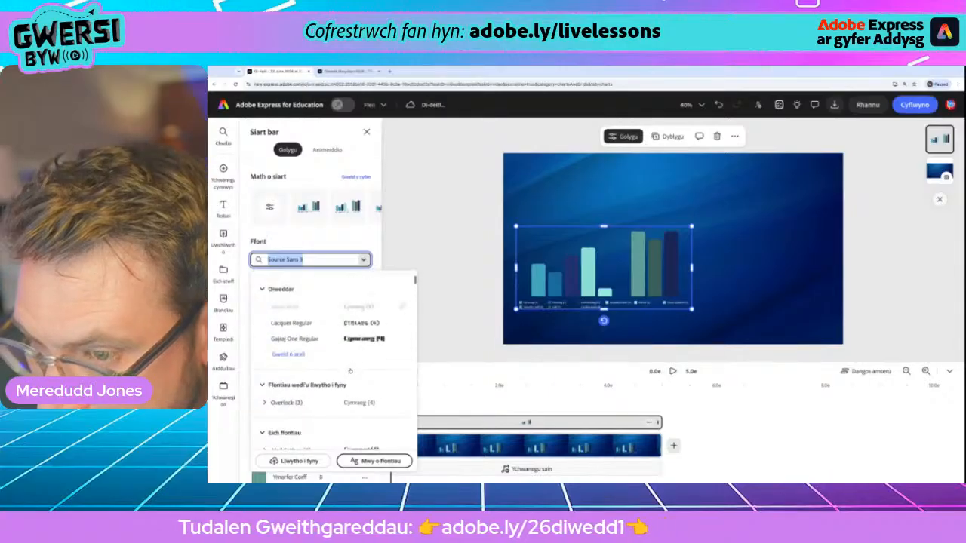
scroll(341, 389, down, 5)
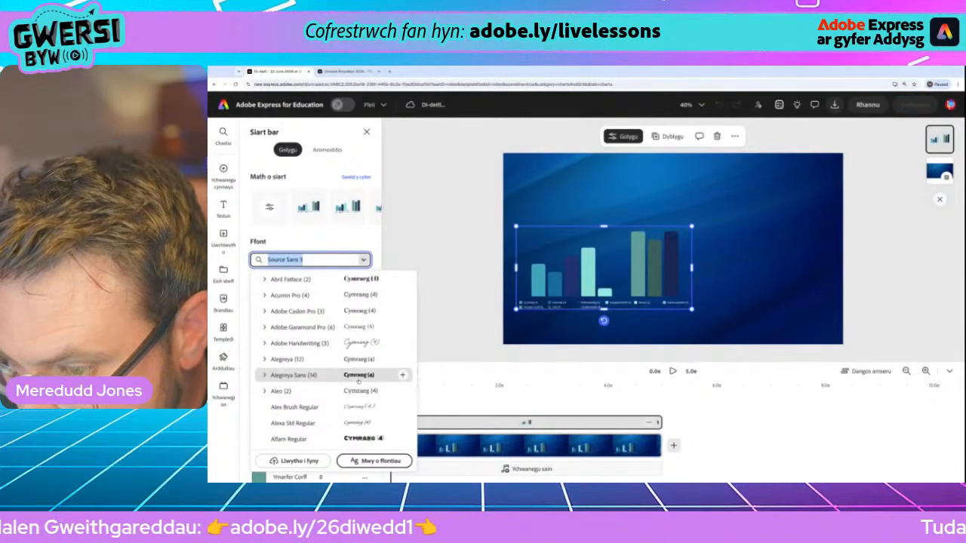
scroll(351, 387, down, 3)
click(388, 326)
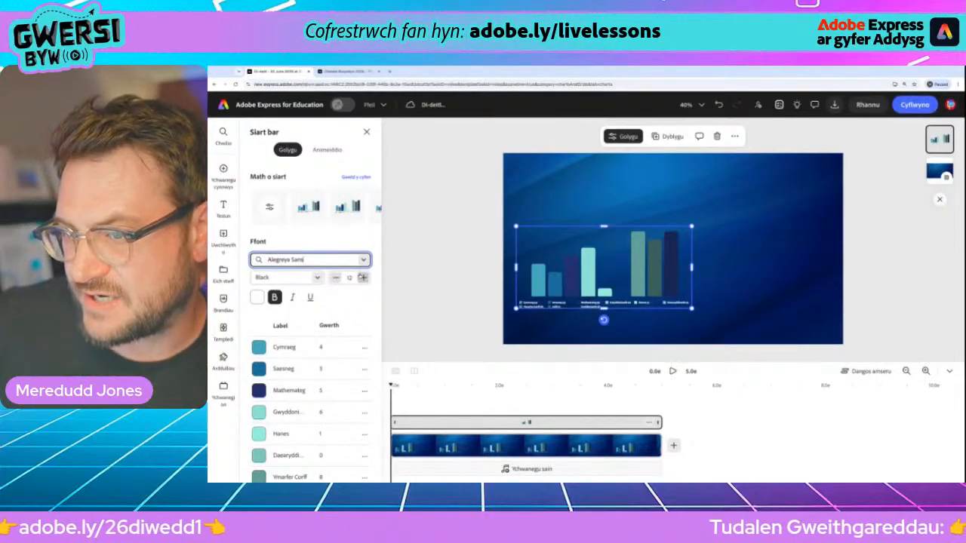
- Increase the font size of the bar chart's text to 22
click(363, 278)
click(363, 278)
click(363, 278)
click(363, 277)
click(363, 277)
click(362, 278)
click(363, 278)
click(363, 278)
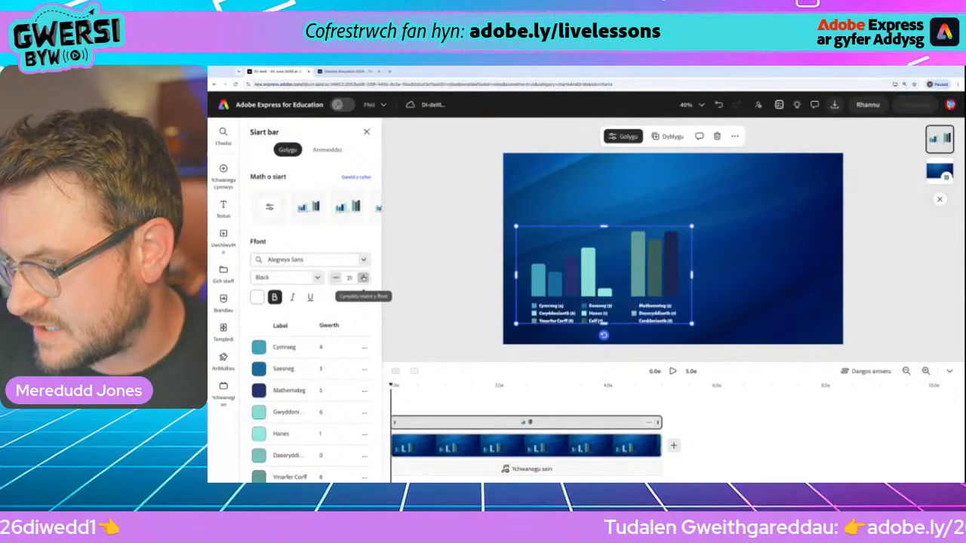
click(362, 278)
click(362, 277)
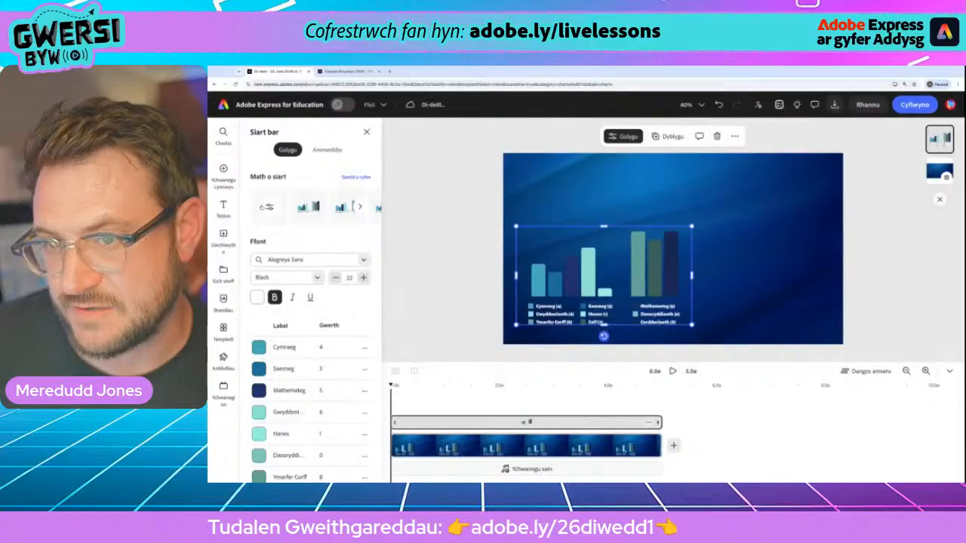
- Hide the chart's legend (Eglurhad) and show its values (Gwerthoedd) and labels (Labeli)
click(393, 287)
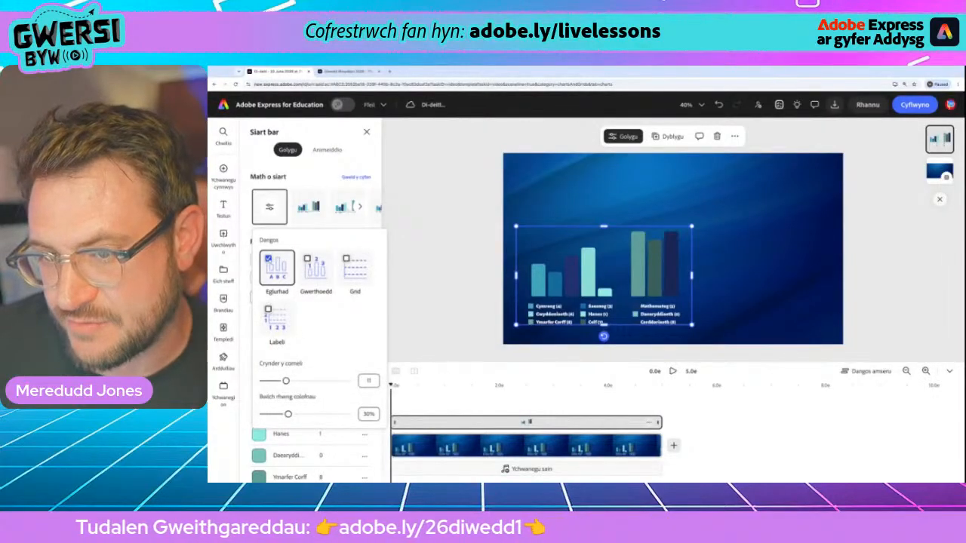
click(268, 260)
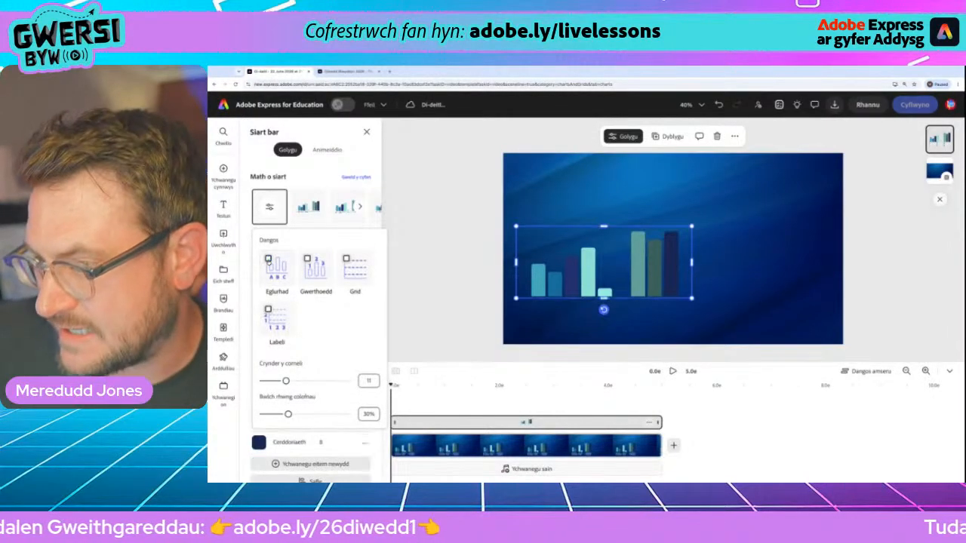
click(308, 260)
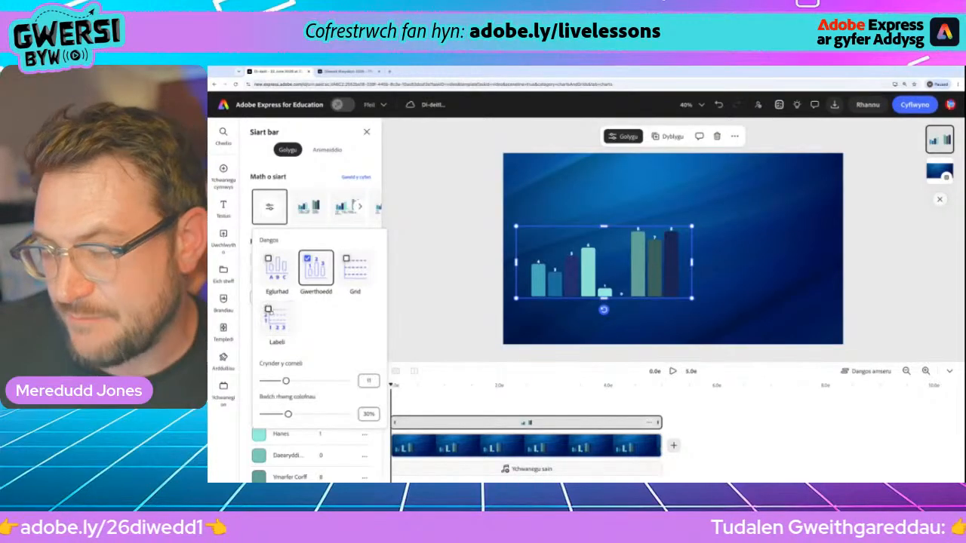
click(269, 310)
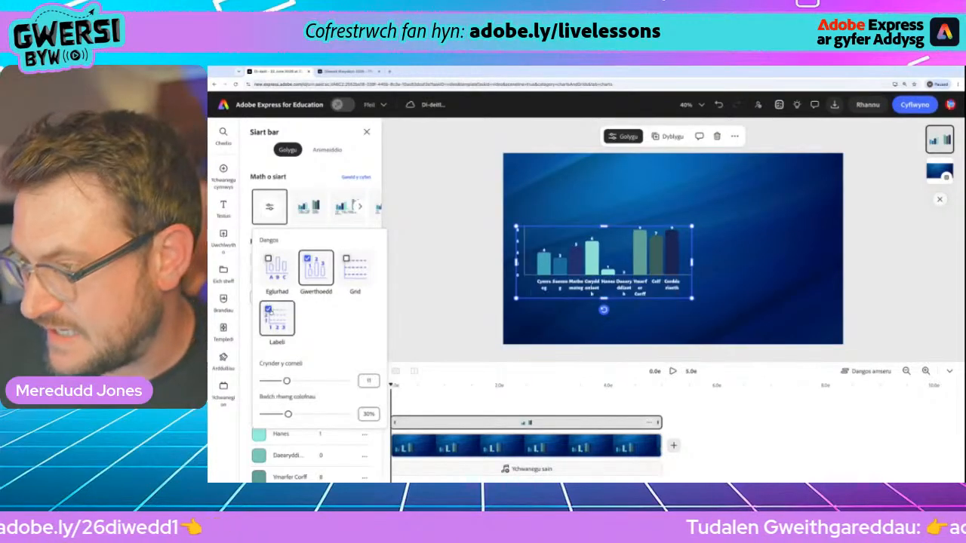
- Stretch the bar chart towards the background's right edge to about one and a half times its width
click(693, 263)
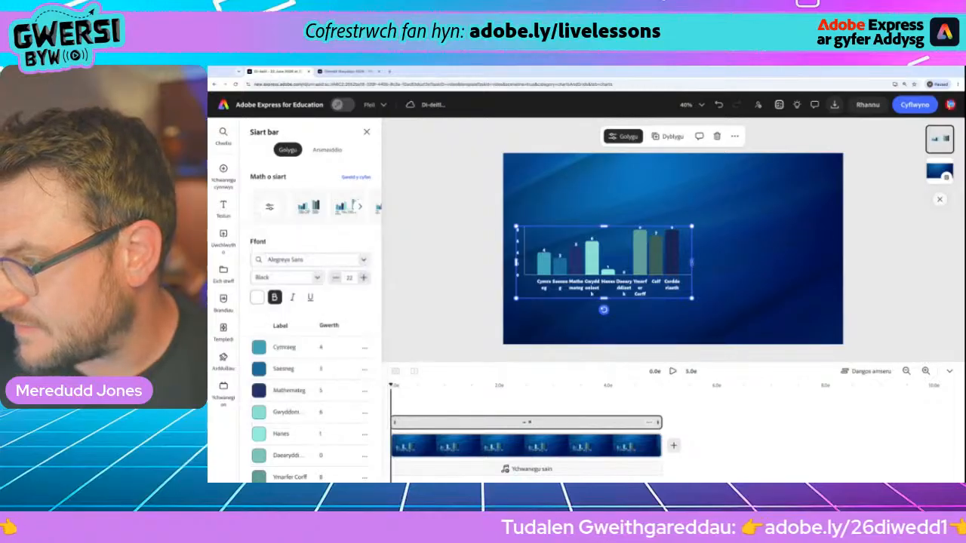
drag(691, 262, 786, 263)
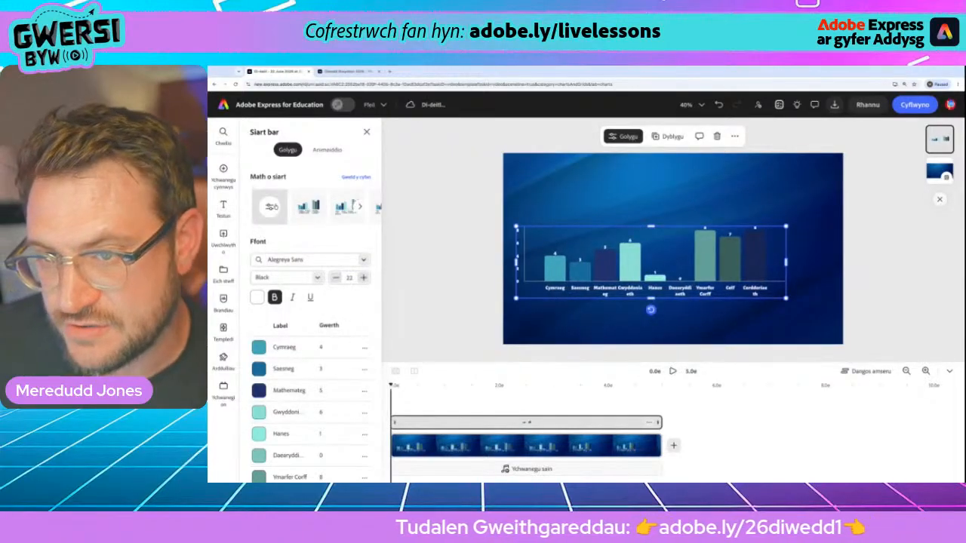
- Show the bar chart's grid lines (Grid) while leaving its legend (Eglurhad) hidden
click(269, 206)
click(276, 266)
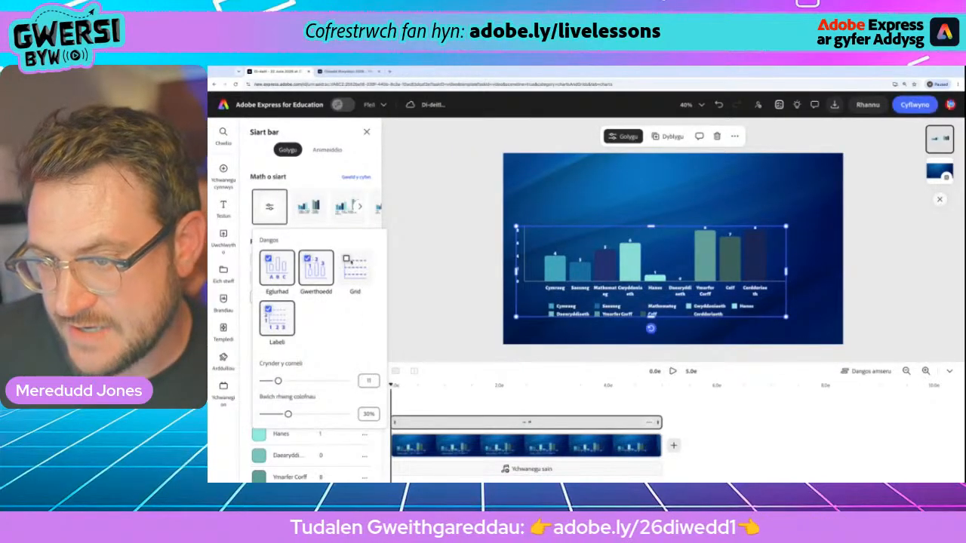
click(354, 268)
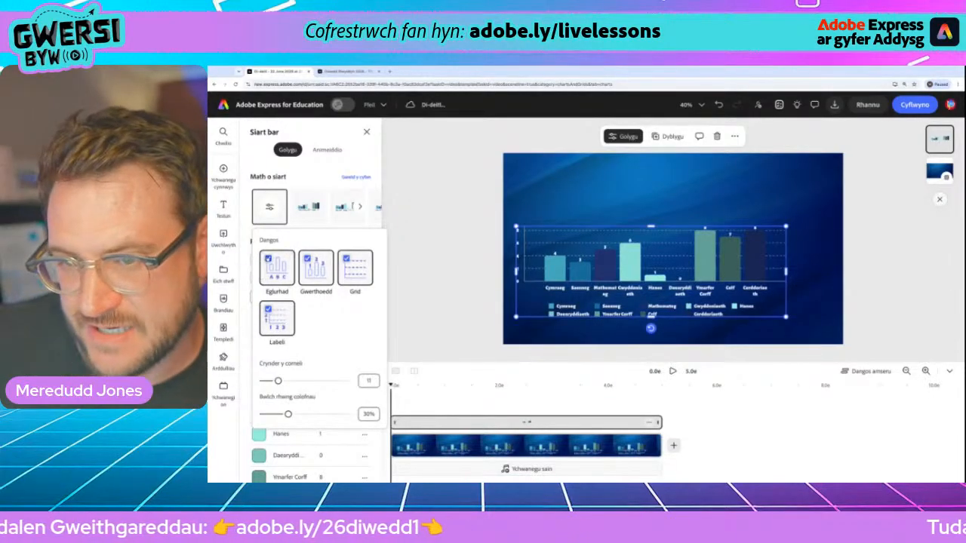
click(276, 265)
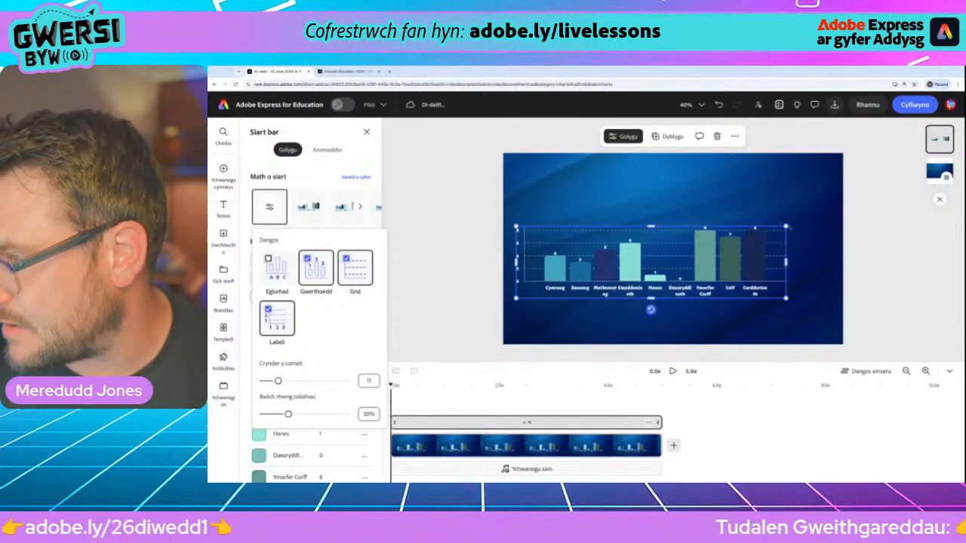
- Make the bar chart slightly taller at its original width and reduce the font size of its text
click(785, 226)
drag(785, 226, 836, 213)
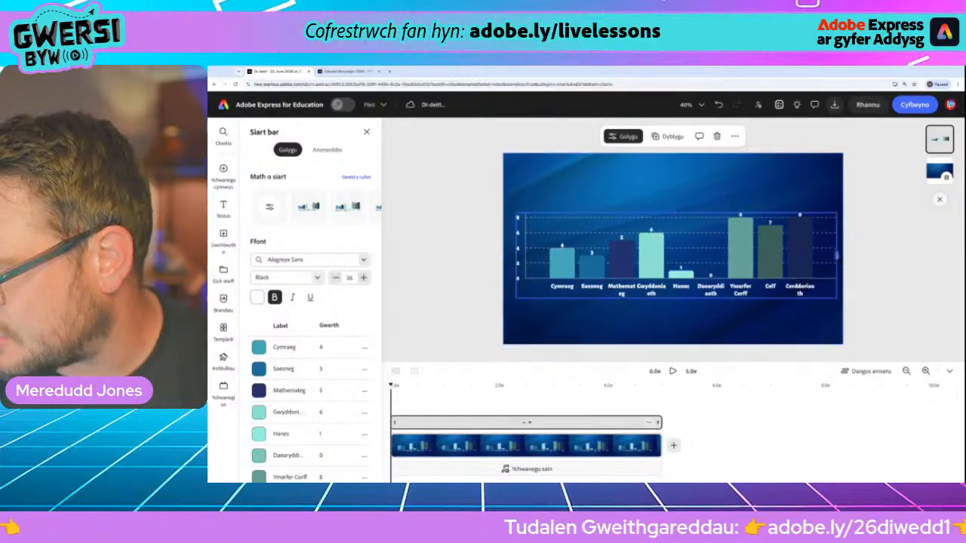
key(ctrl+z)
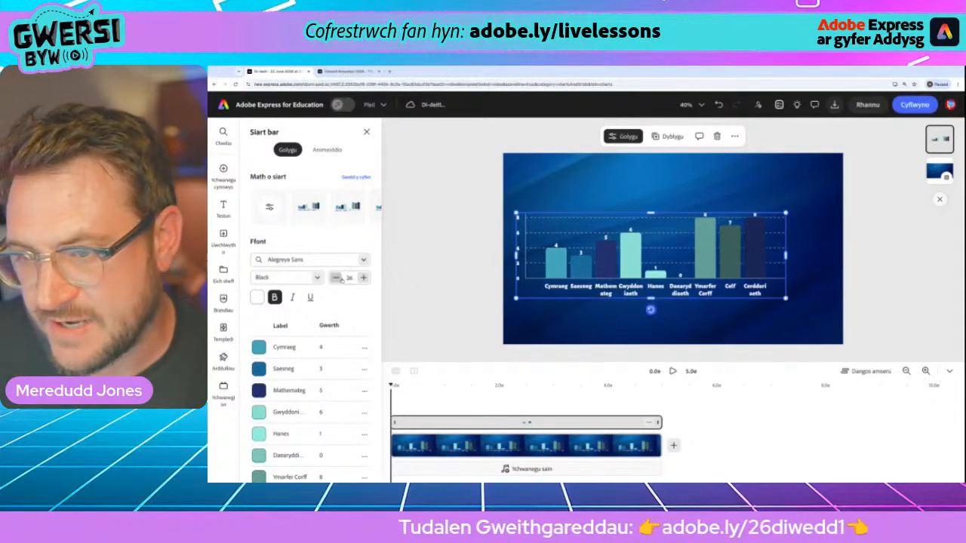
click(337, 278)
click(337, 277)
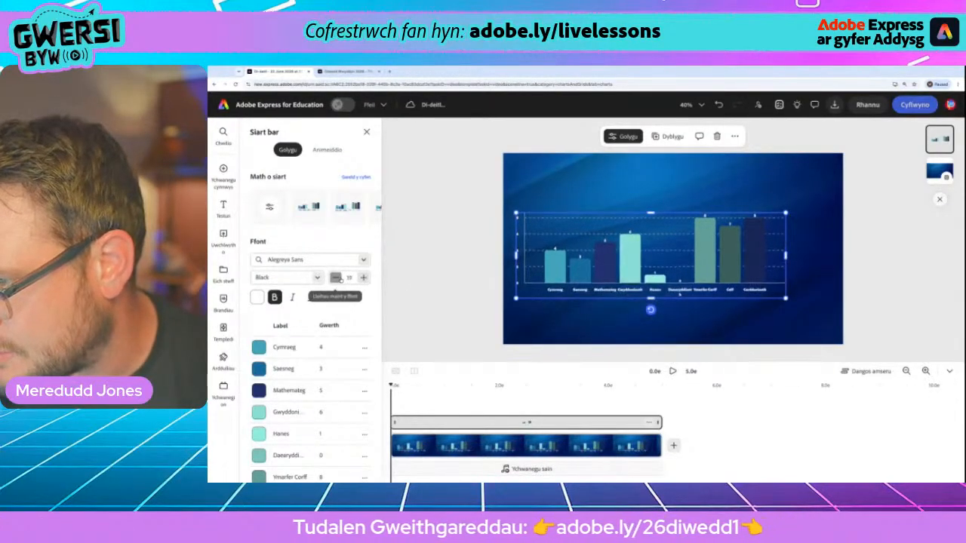
click(336, 278)
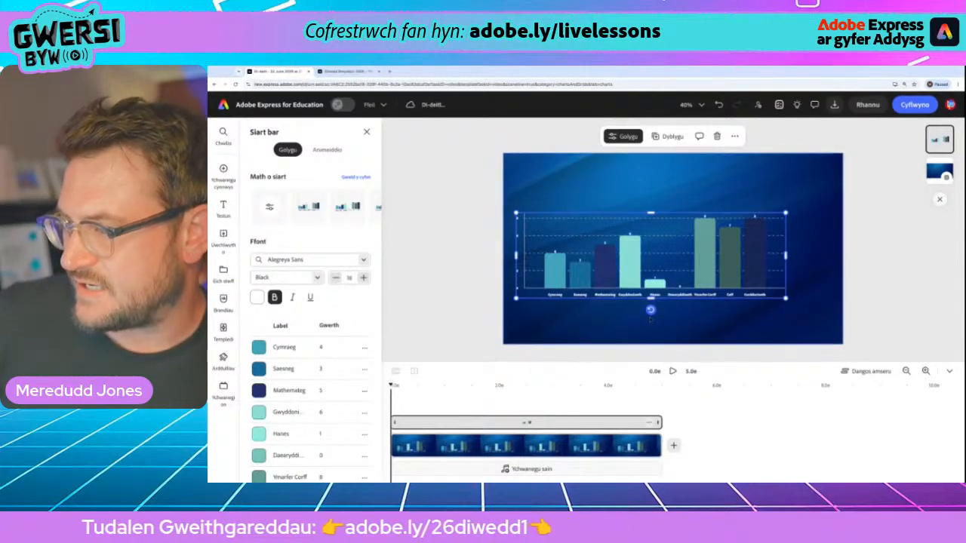
- Move and resize the bar chart so it is narrower and taller, filling about the left two-thirds of the background
mouse_move(636, 264)
mouse_down()
mouse_move(627, 280)
mouse_move(625, 257)
mouse_up()
drag(774, 206, 715, 225)
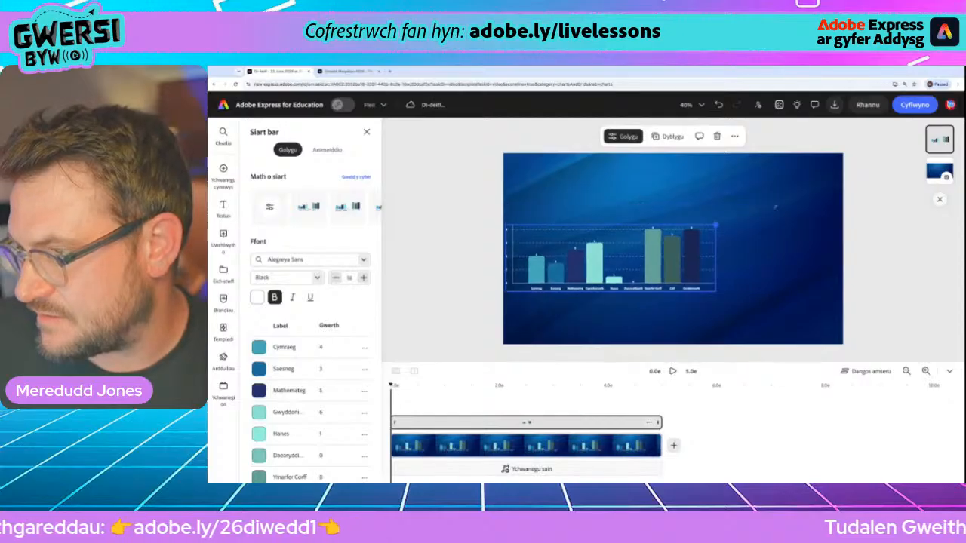
mouse_move(716, 259)
mouse_down()
mouse_move(738, 259)
mouse_move(721, 259)
mouse_up()
drag(613, 225, 613, 160)
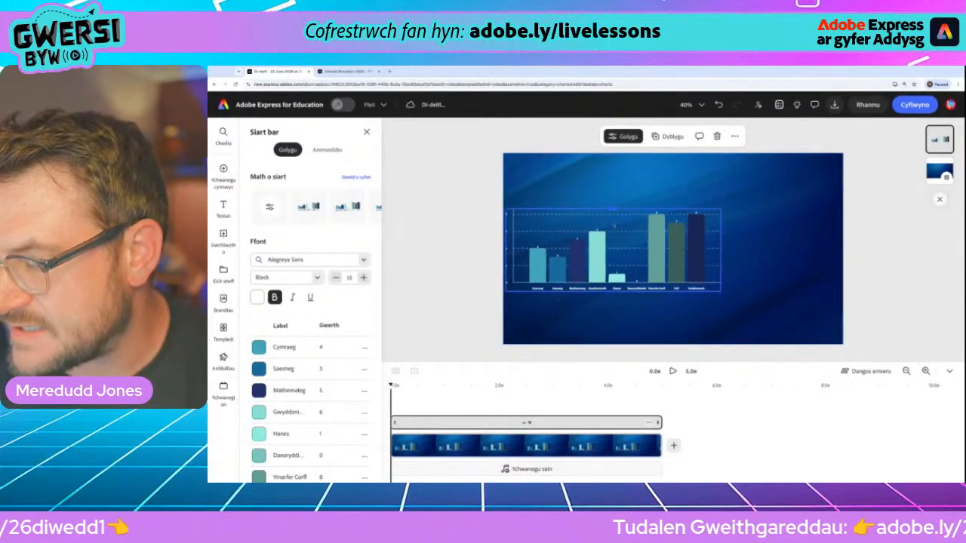
drag(596, 272, 604, 305)
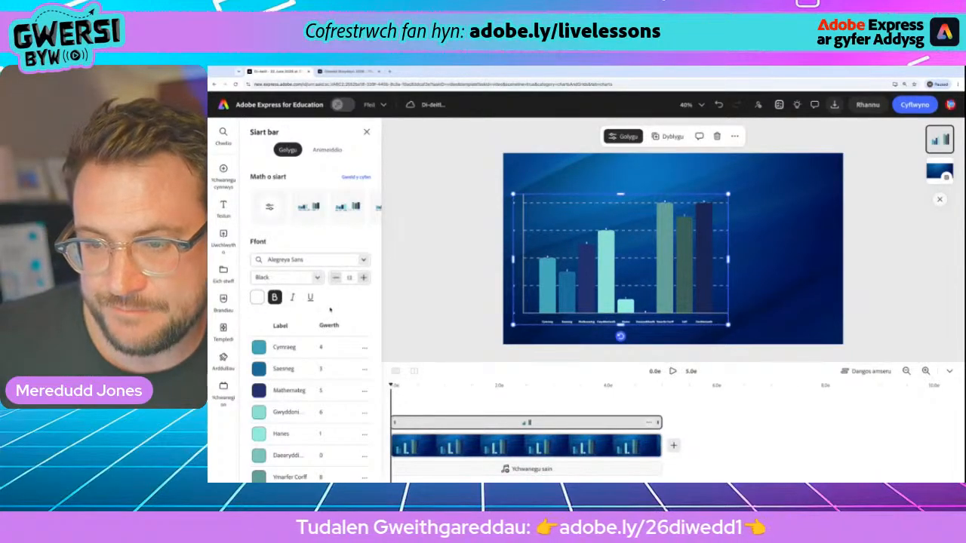
- Increase the bars' corner roundness (Crynder y corneli) to 46 and the gap between columns (Bwlch rhwng colofnau) to 56%
click(269, 206)
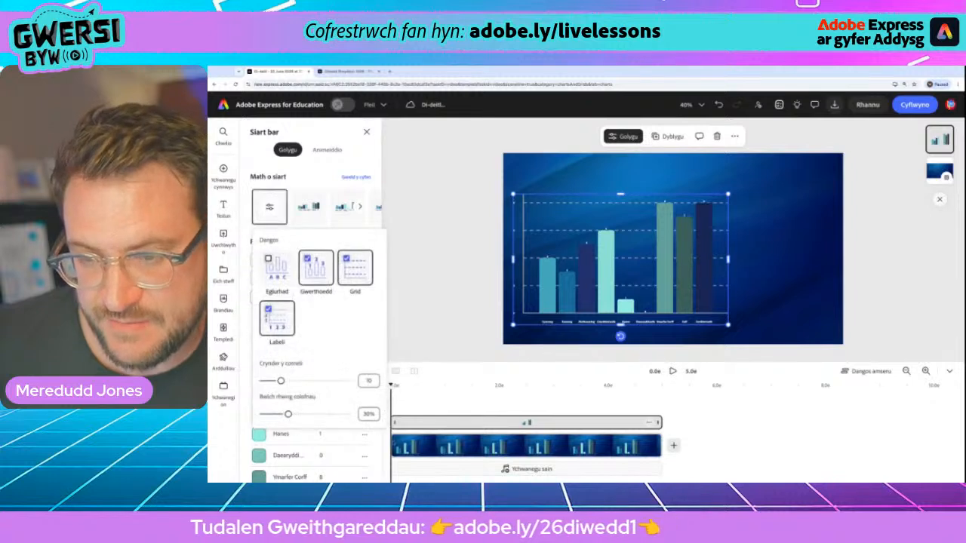
drag(281, 381, 345, 381)
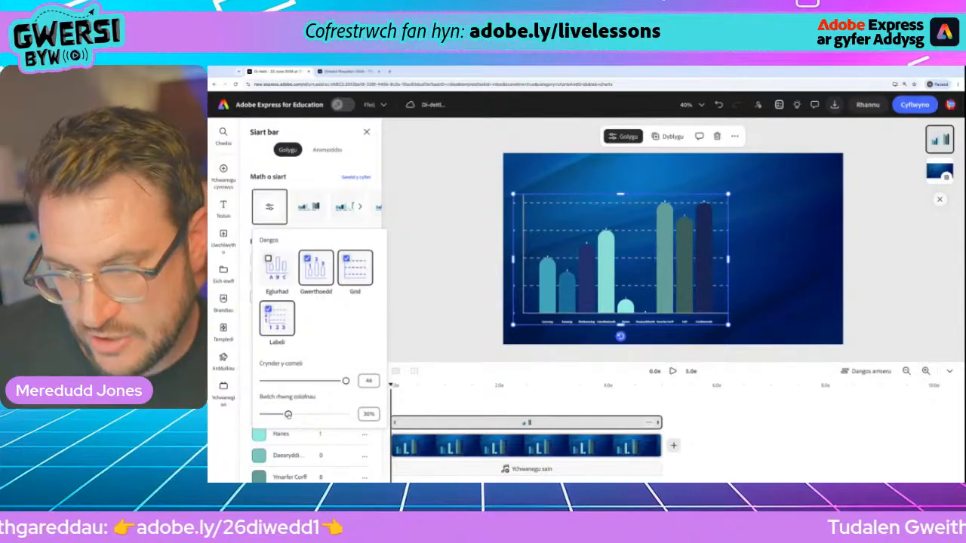
drag(289, 414, 309, 414)
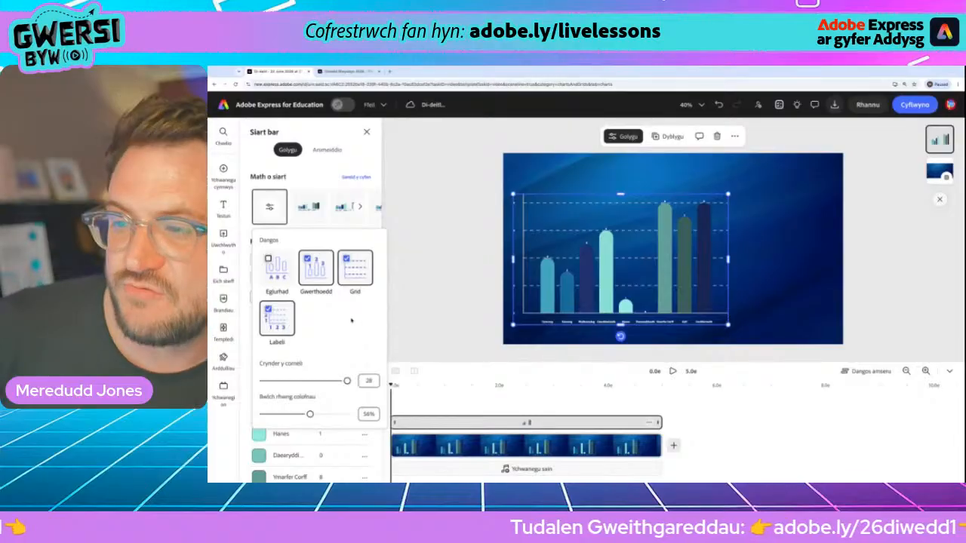
click(421, 306)
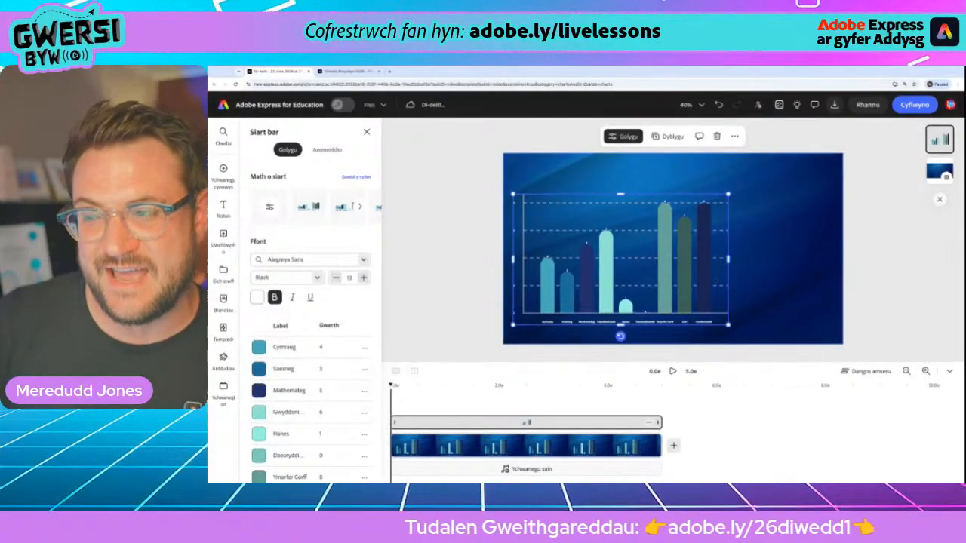
- Recolour the Cerddoriaeth bar with the preset orange swatch
scroll(318, 288, down, 3)
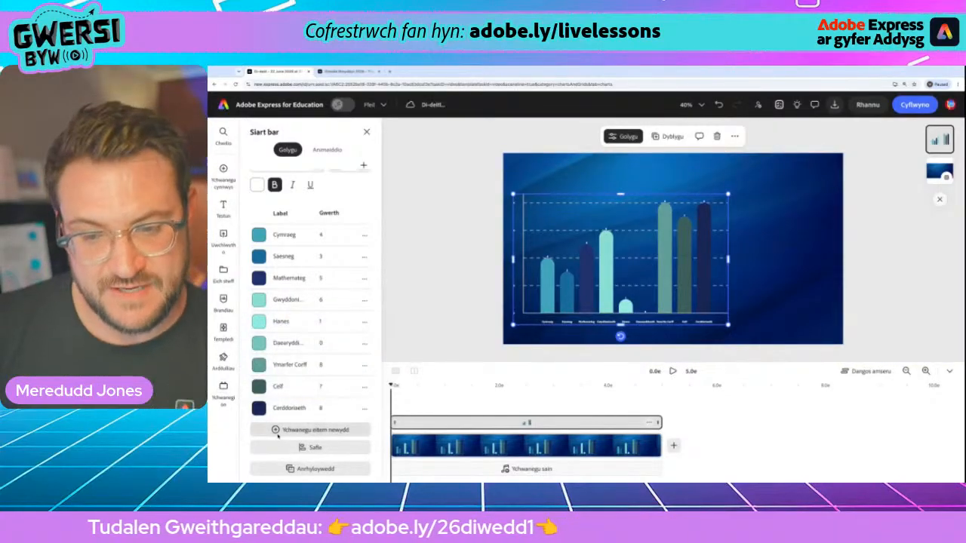
click(258, 408)
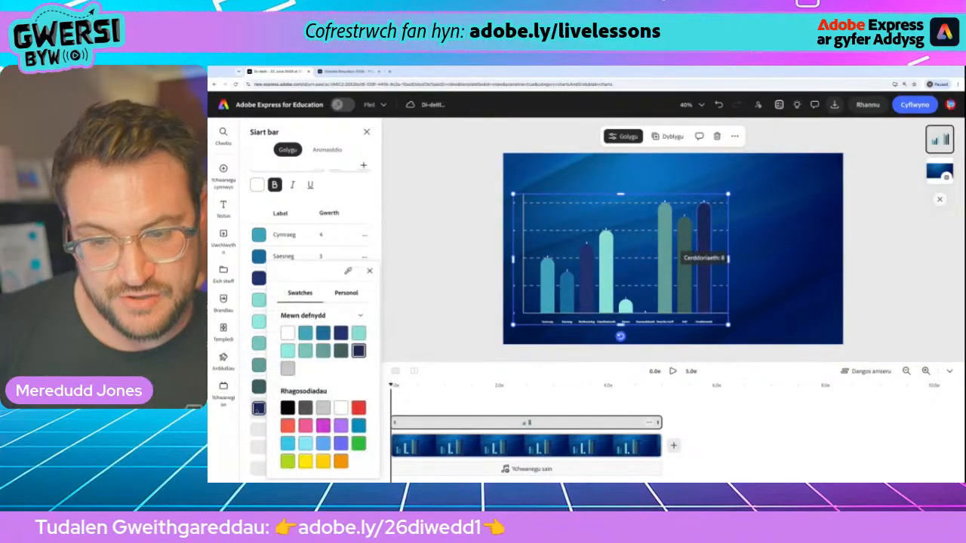
click(361, 317)
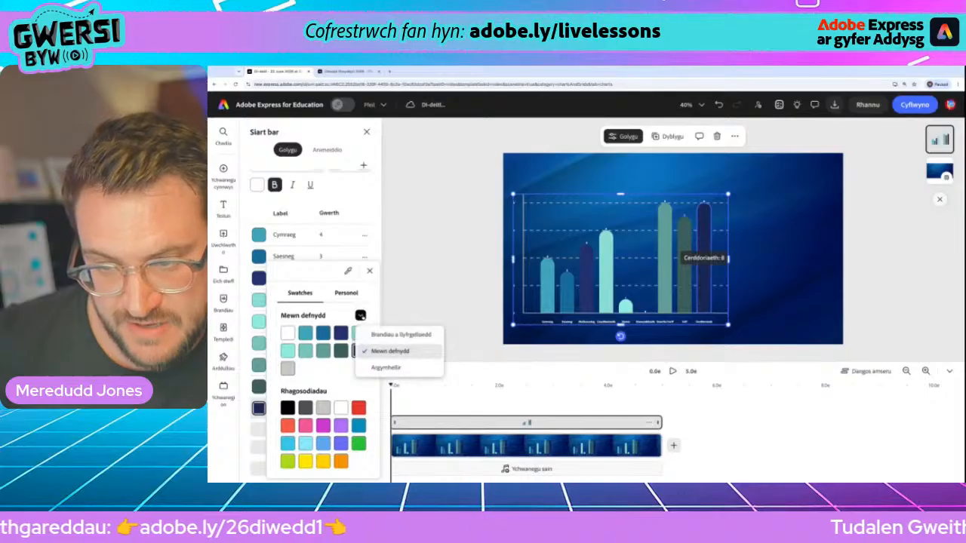
click(362, 316)
click(362, 316)
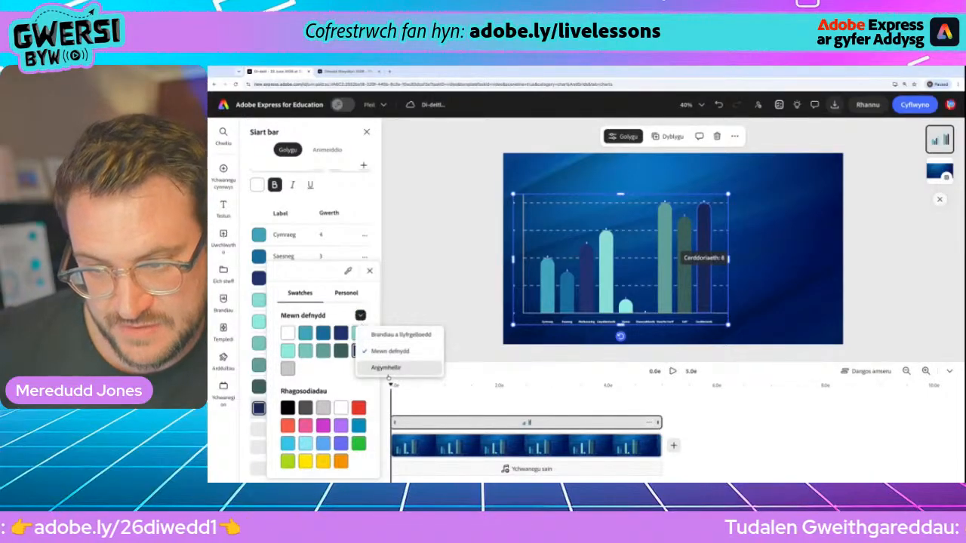
click(388, 372)
click(361, 349)
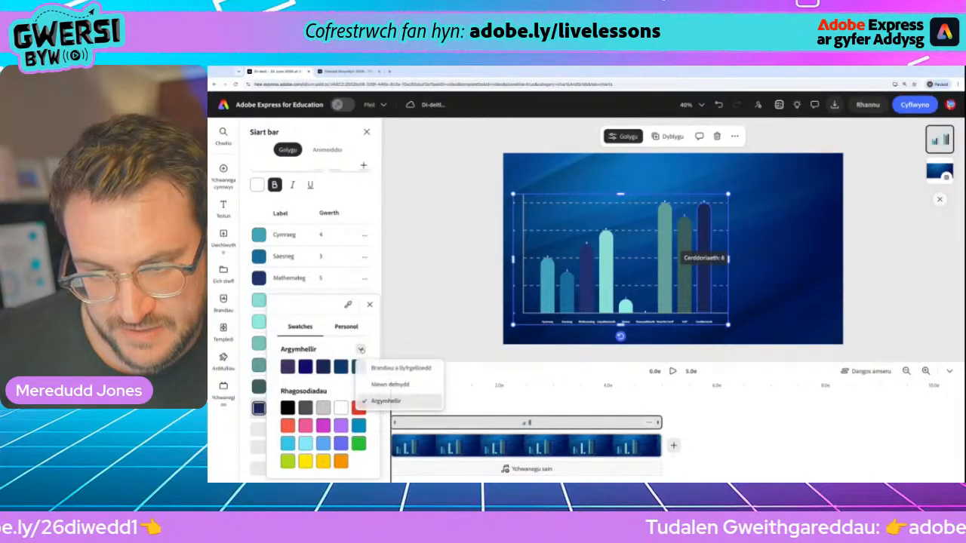
click(390, 384)
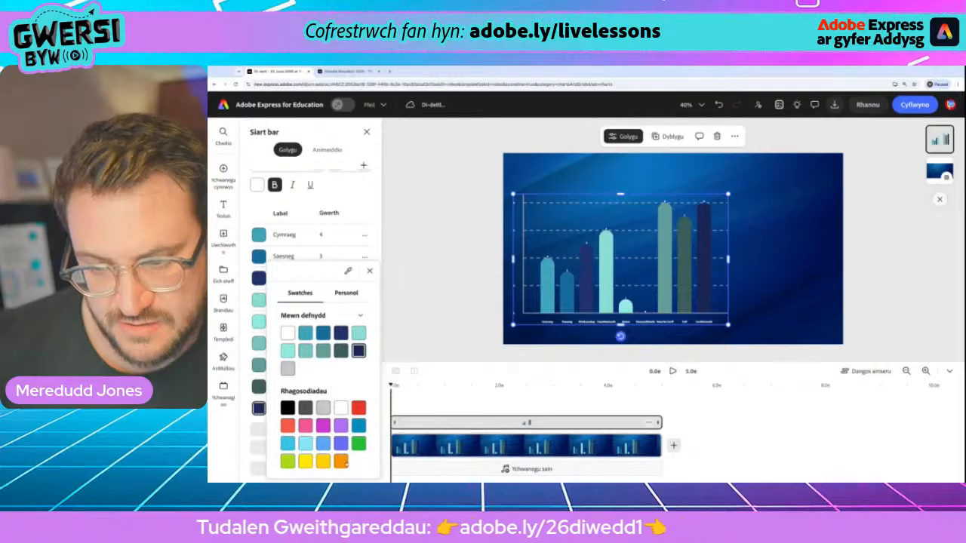
click(340, 461)
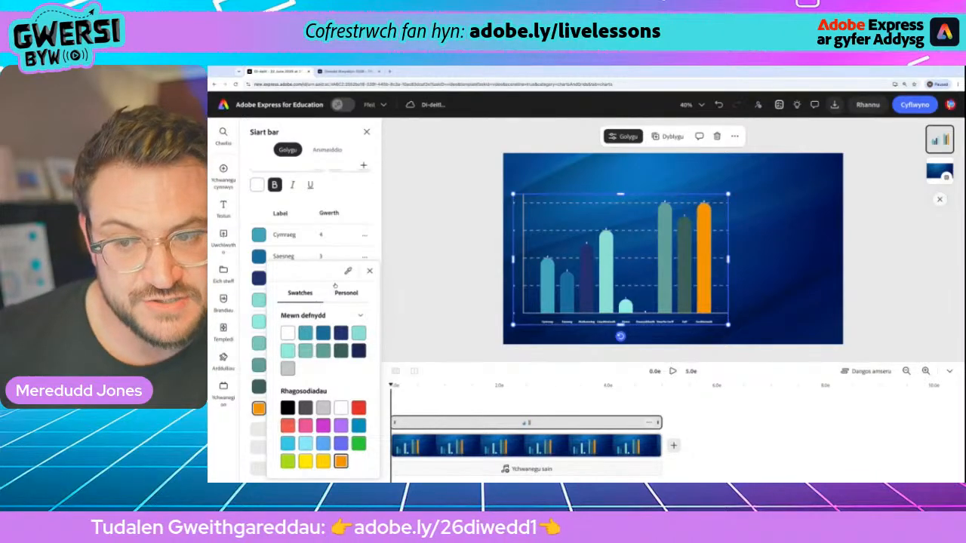
click(258, 408)
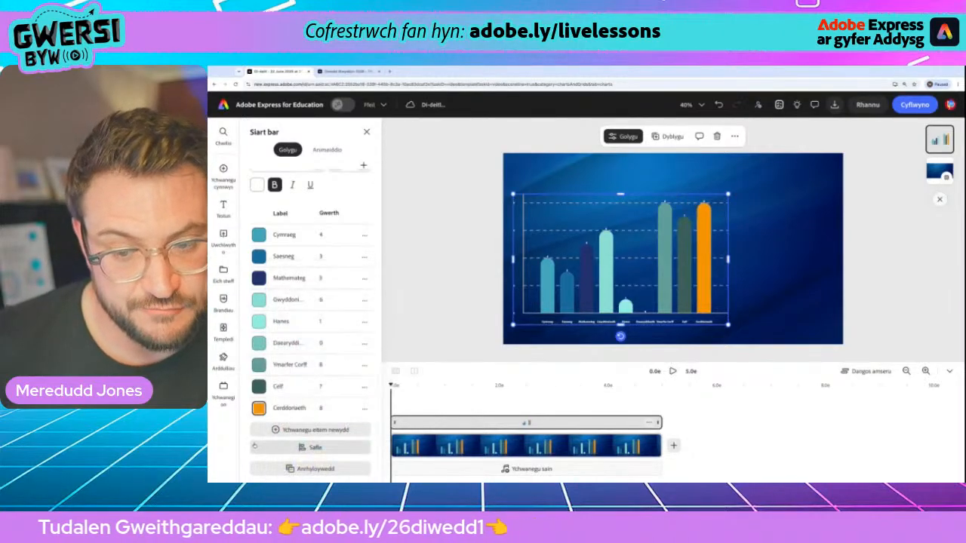
- Recolour the Celf and Ymarfer Corff bars with the same preset orange
click(259, 386)
click(340, 461)
click(259, 366)
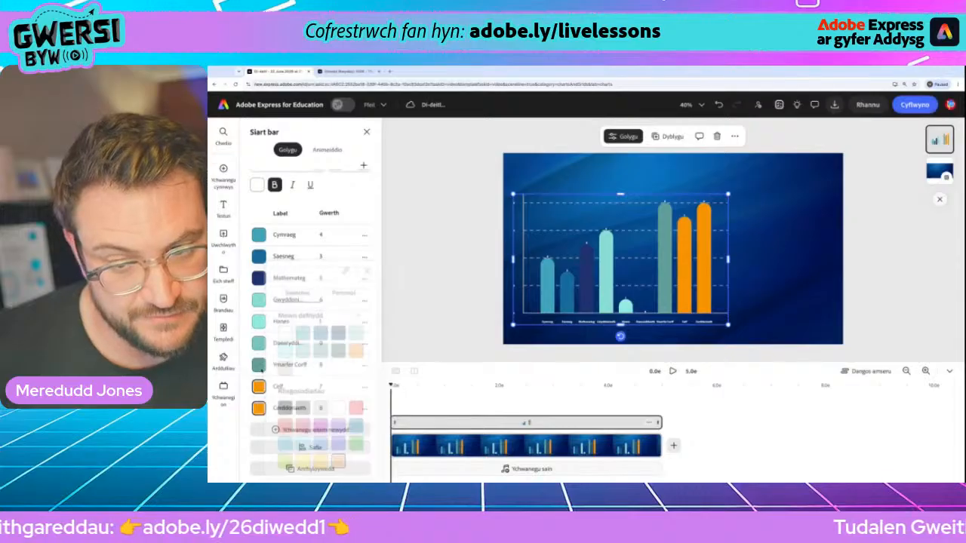
click(259, 365)
click(340, 448)
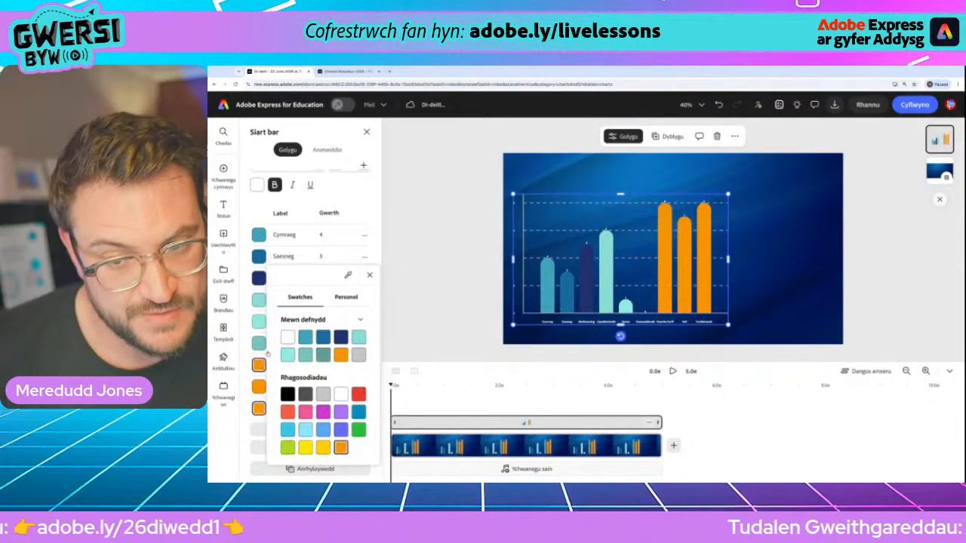
- Recolour the Daearyddiaeth and Hanes bars with the same preset orange
click(259, 343)
click(259, 343)
click(340, 425)
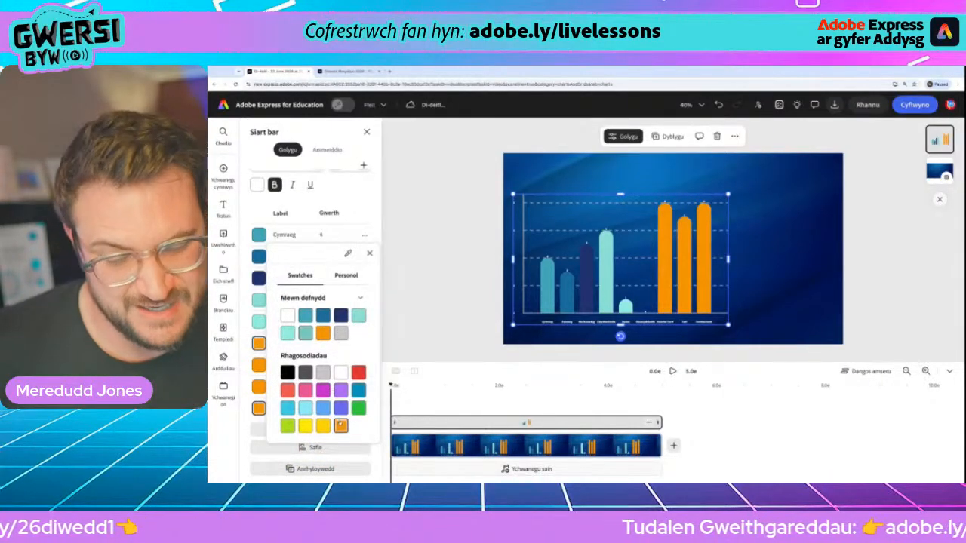
click(259, 322)
click(259, 322)
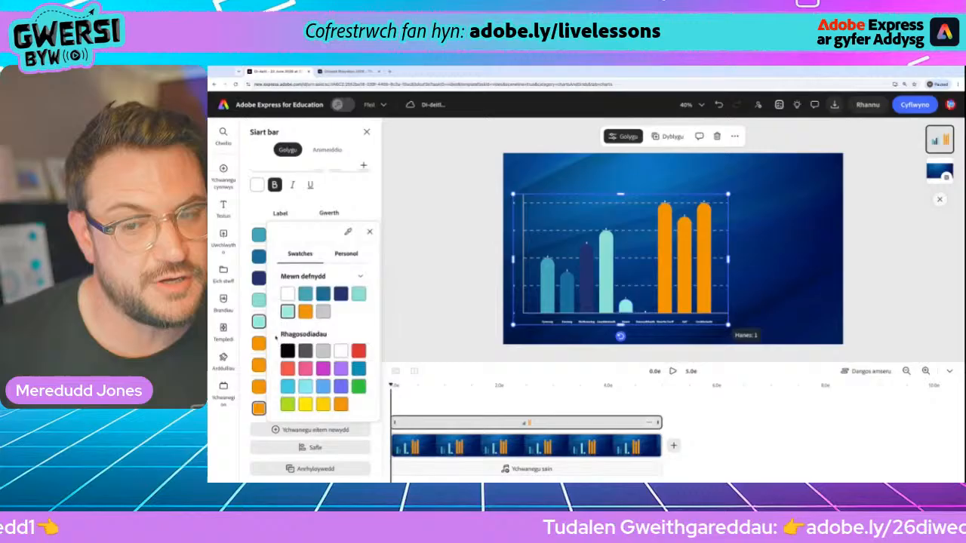
click(341, 405)
- Recolour the Gwyddoniaeth and Mathemateg bars with the same preset orange
click(259, 299)
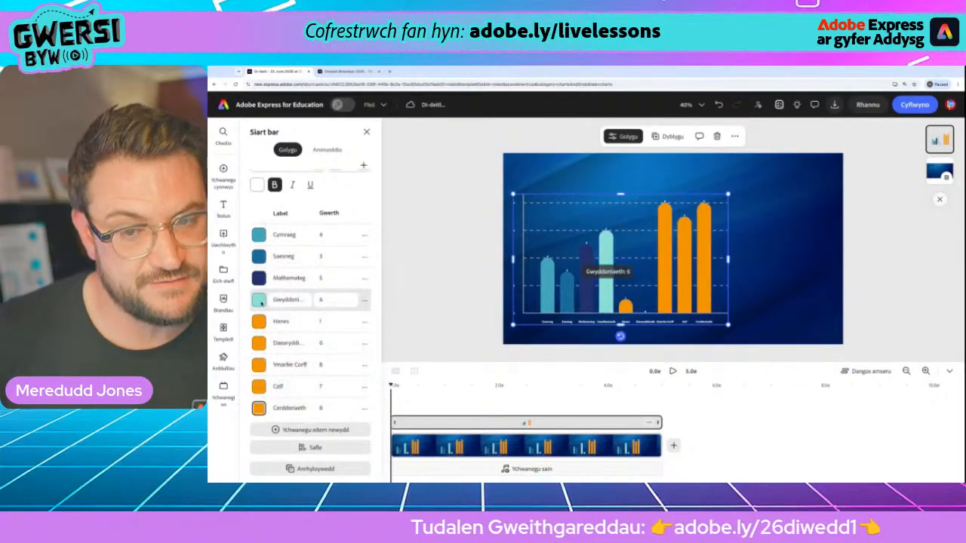
click(258, 300)
click(340, 383)
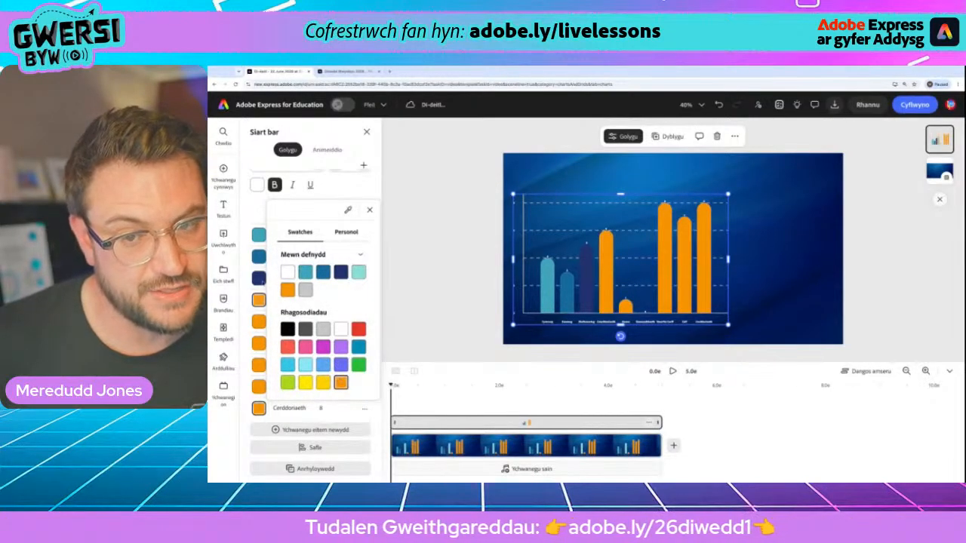
click(259, 278)
click(259, 277)
click(341, 361)
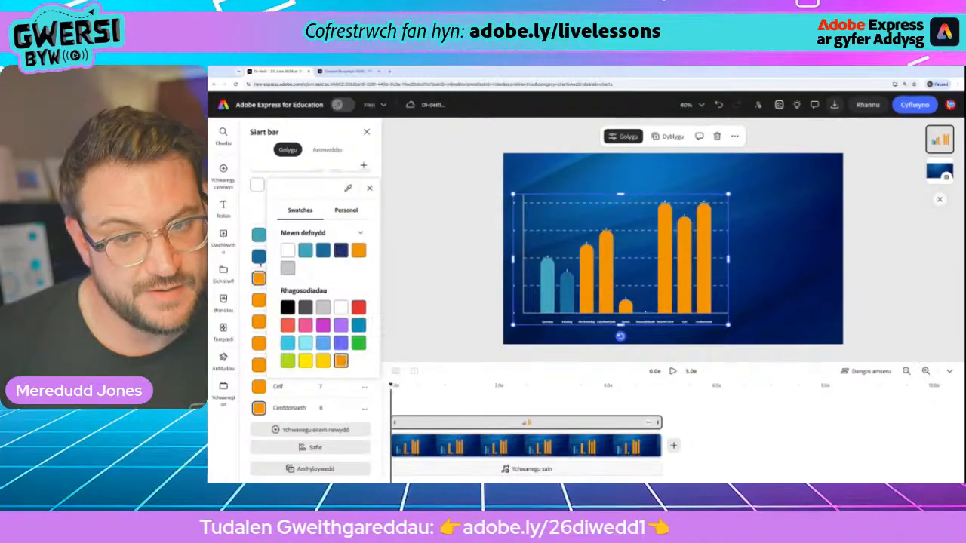
- Recolour the Saesneg and Cymraeg bars with the same preset orange and deselect the chart
click(258, 257)
click(258, 256)
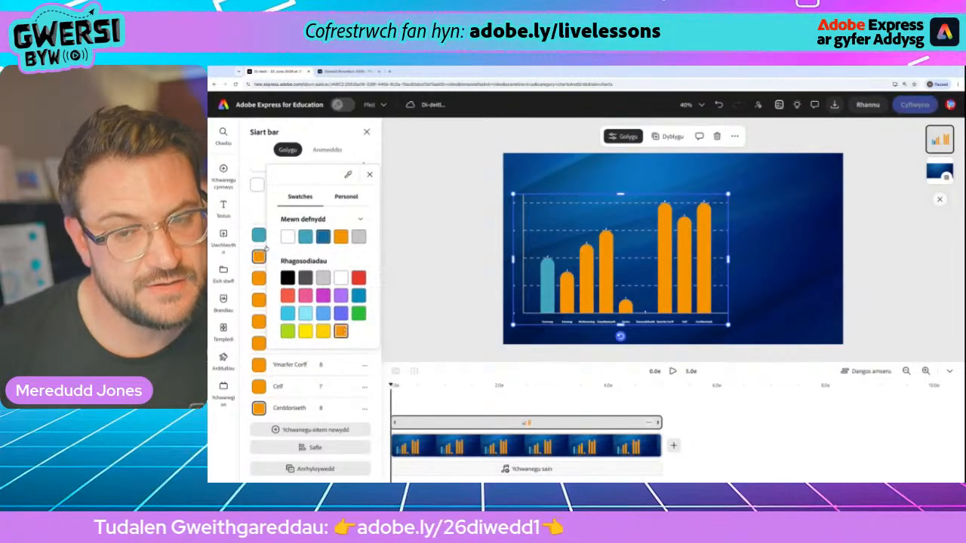
click(341, 330)
click(259, 234)
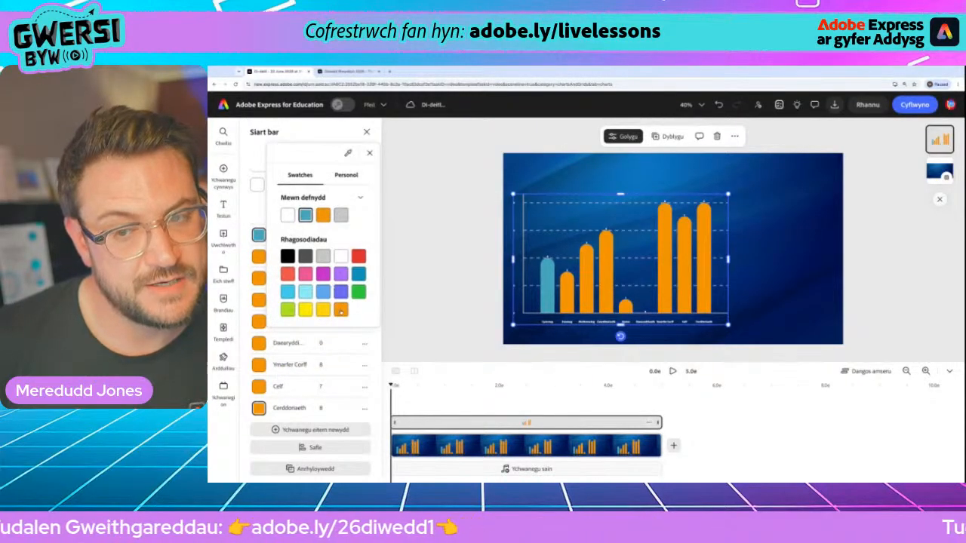
click(341, 309)
click(443, 300)
click(445, 299)
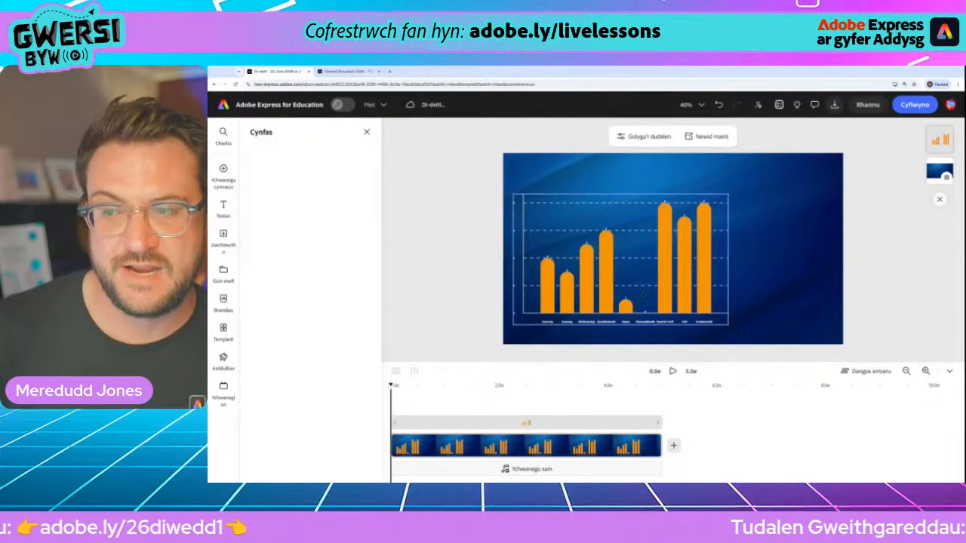
- Move the bar chart down close to the background's lower edge
click(681, 295)
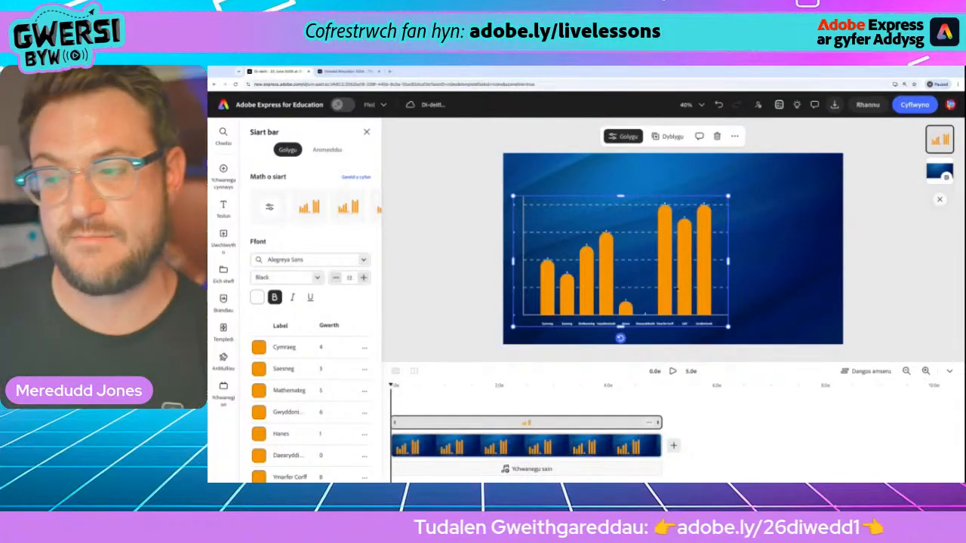
drag(678, 278, 678, 286)
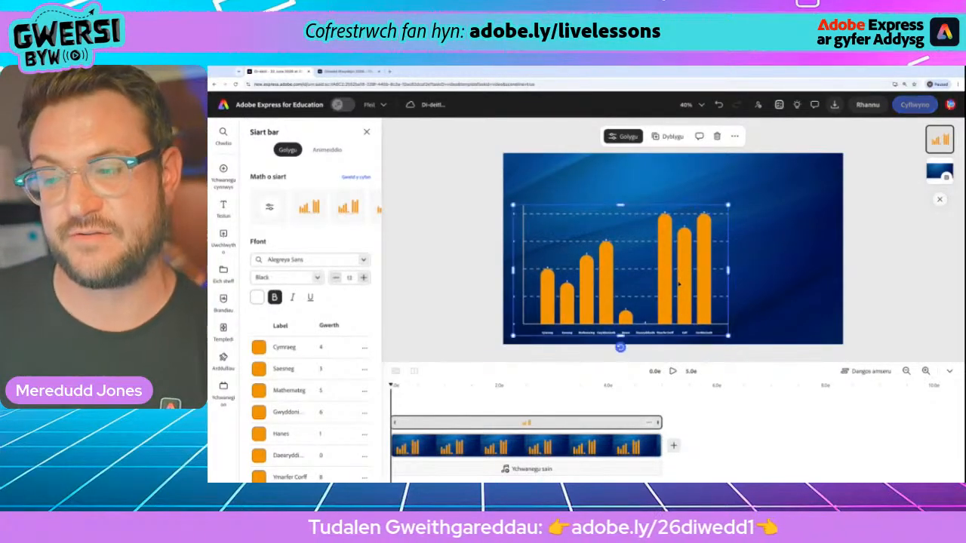
- Add a new text box on the canvas reading "Ein hoff bynciau"
click(224, 208)
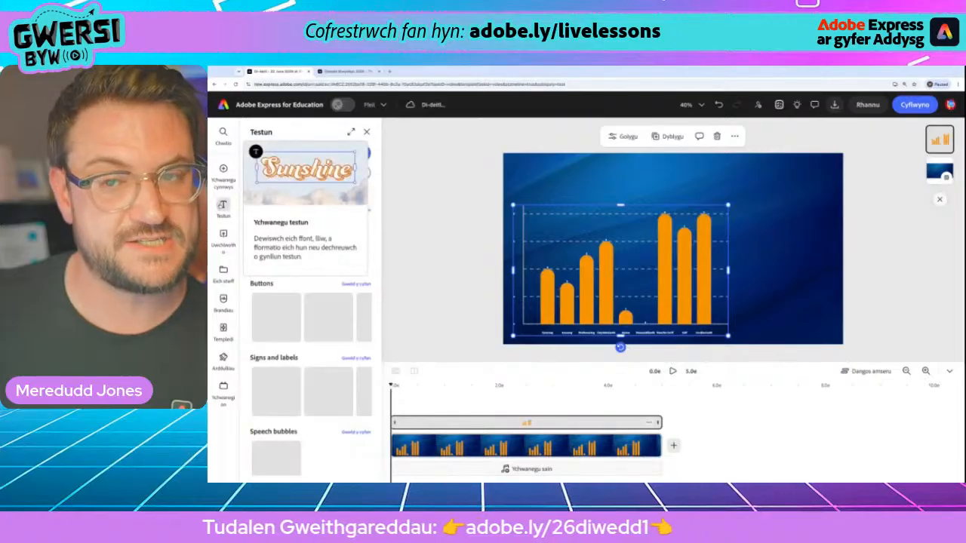
click(318, 152)
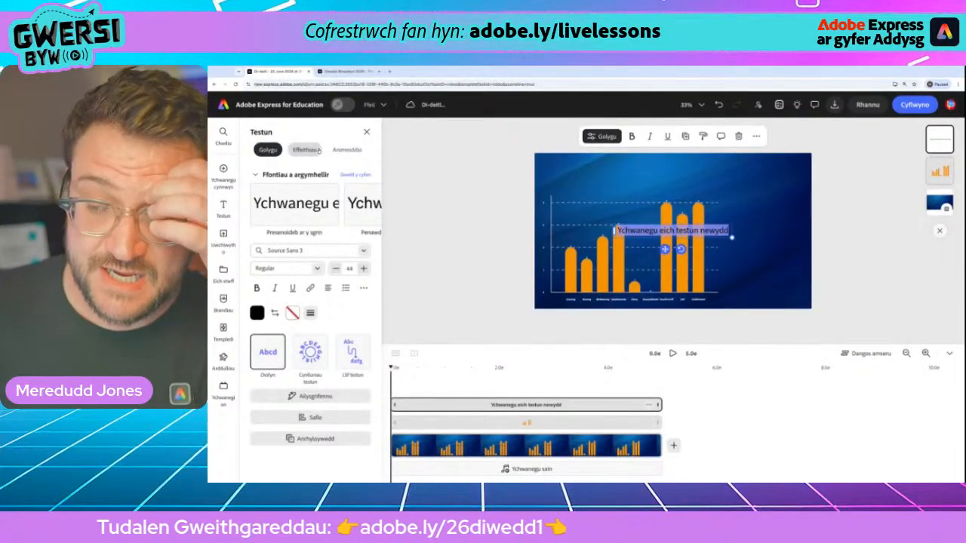
text(E)
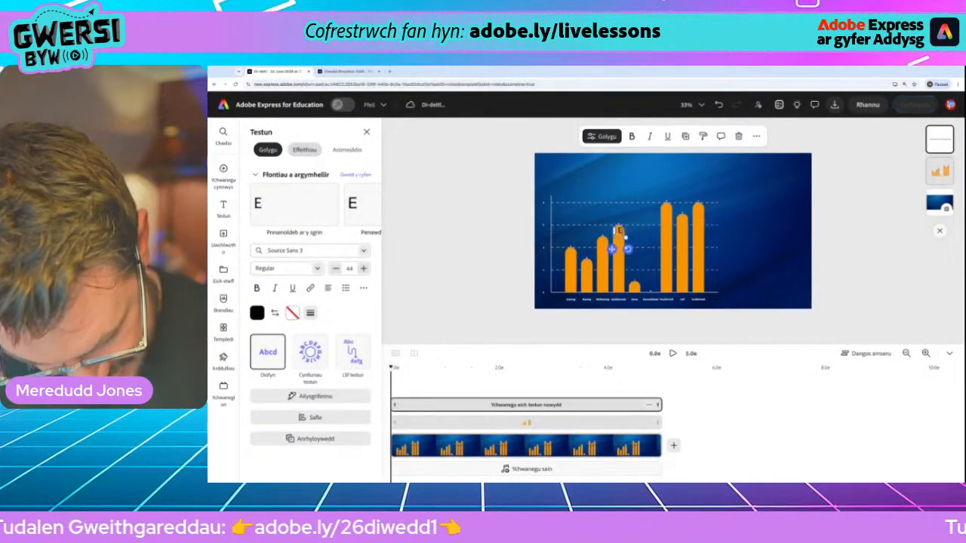
text(in hoff)
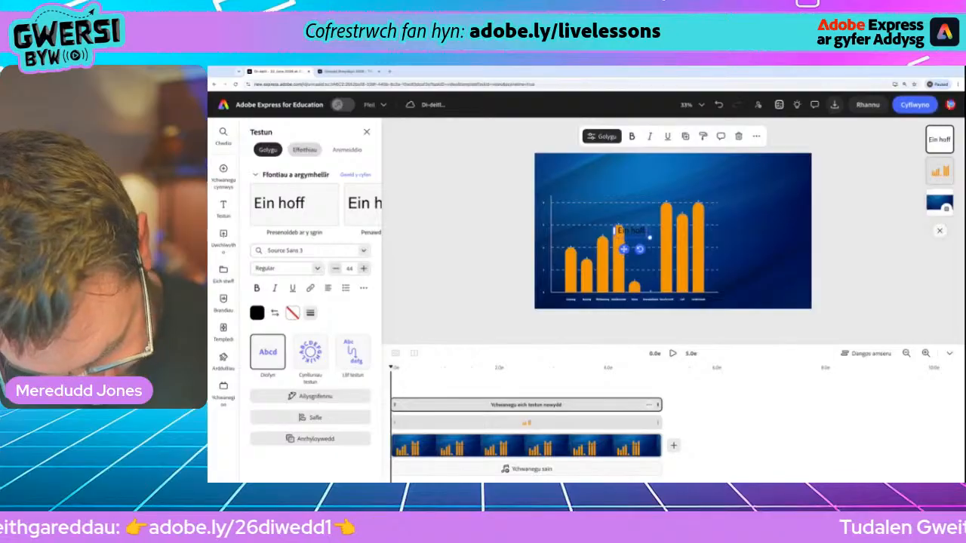
text( bynci)
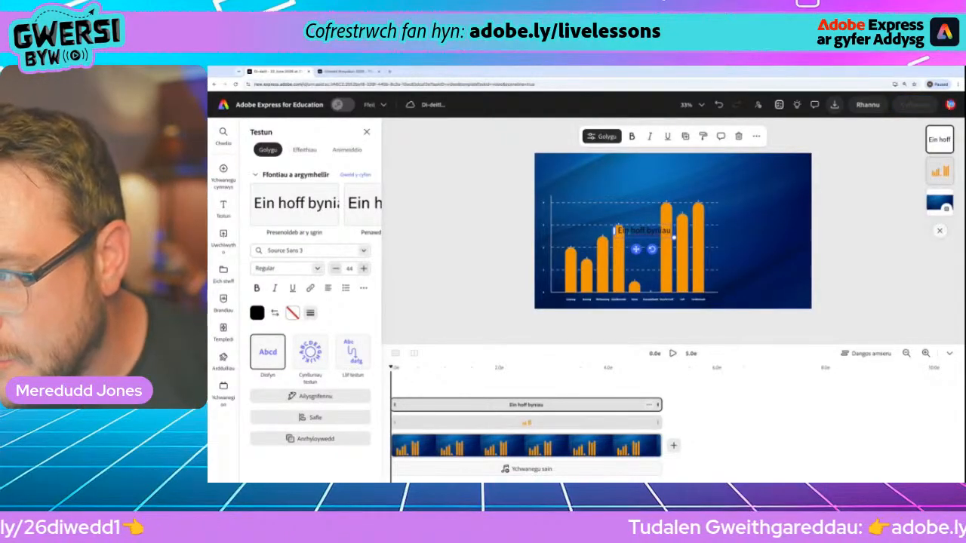
text(c)
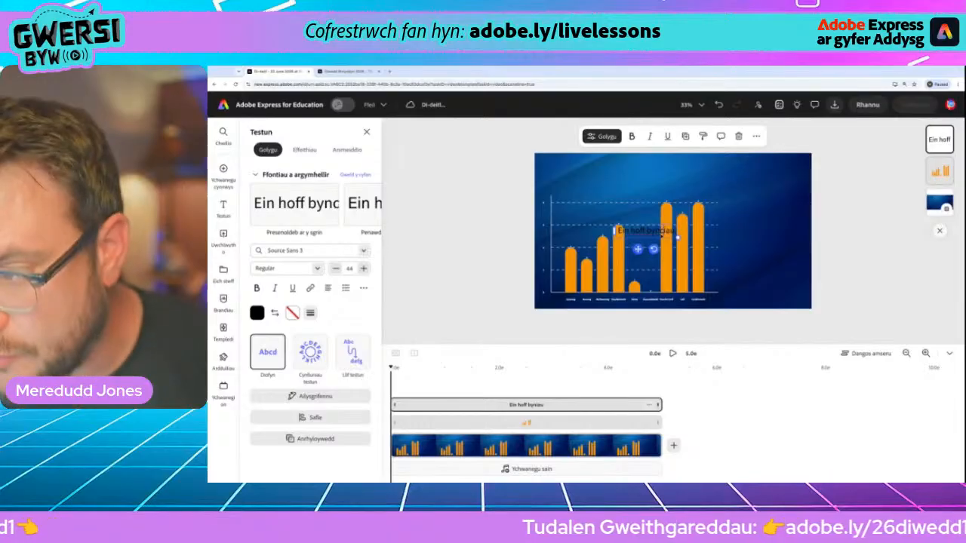
- Enlarge the title to size 125, place it above the bar chart, and append an exclamation mark
drag(678, 238, 736, 247)
drag(676, 235, 604, 168)
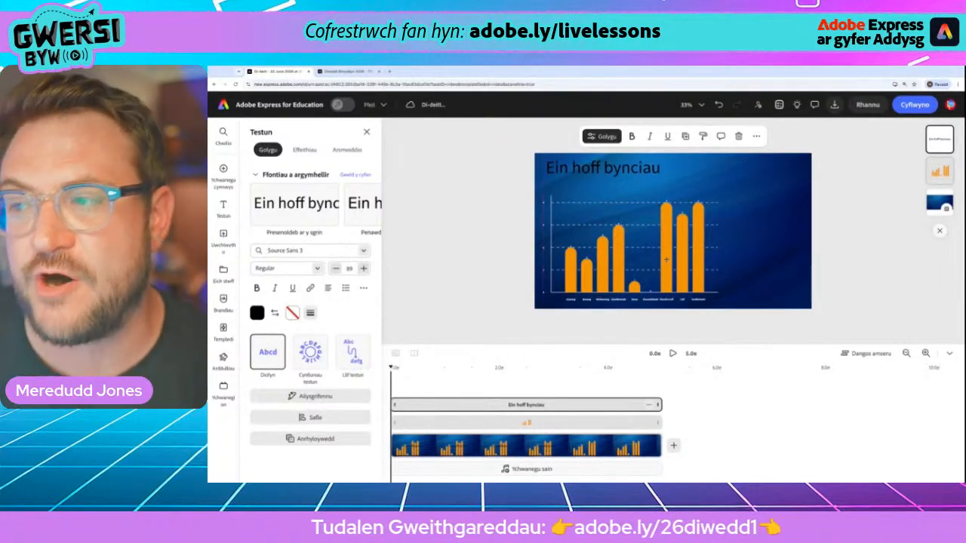
drag(664, 181, 711, 188)
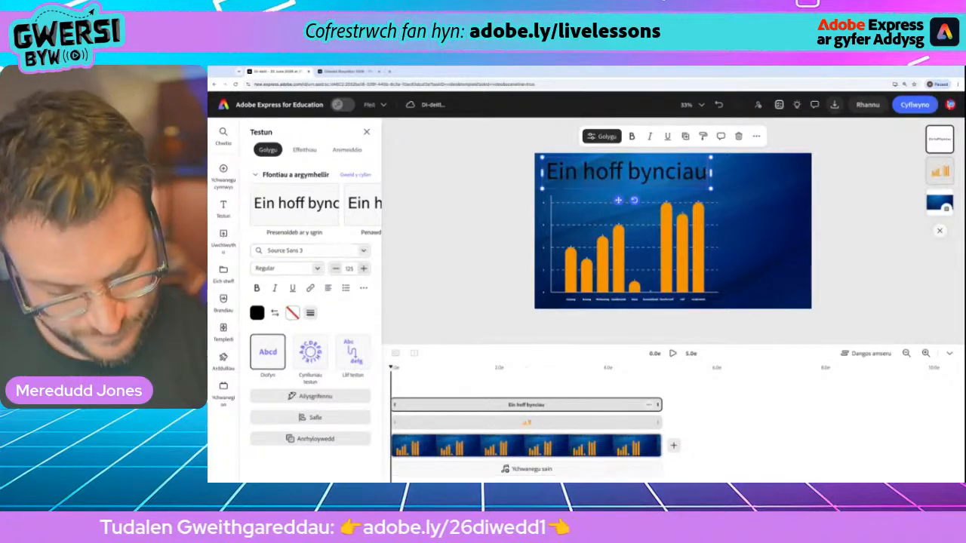
text(!)
drag(622, 201, 622, 203)
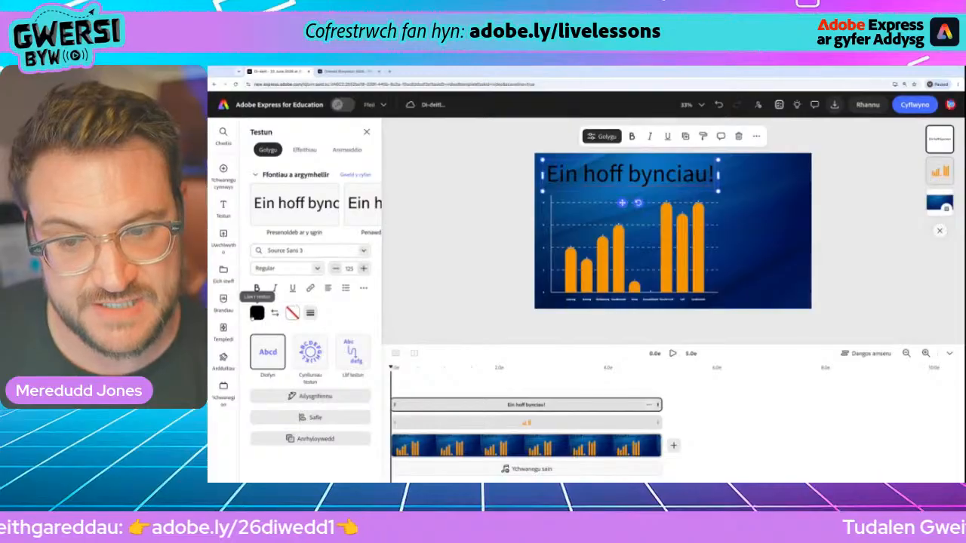
- Colour the title text with the preset bright yellow, trying white along the way
click(257, 313)
click(322, 388)
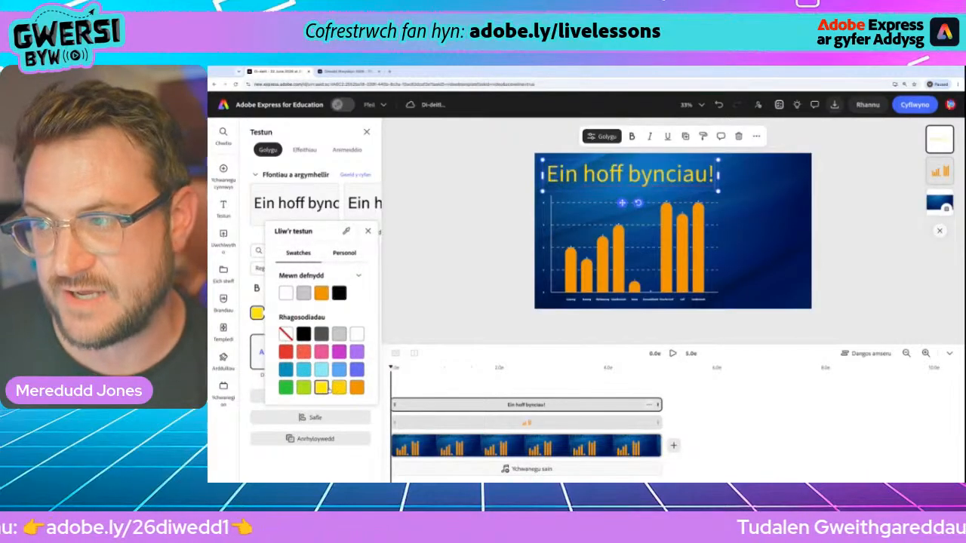
click(356, 334)
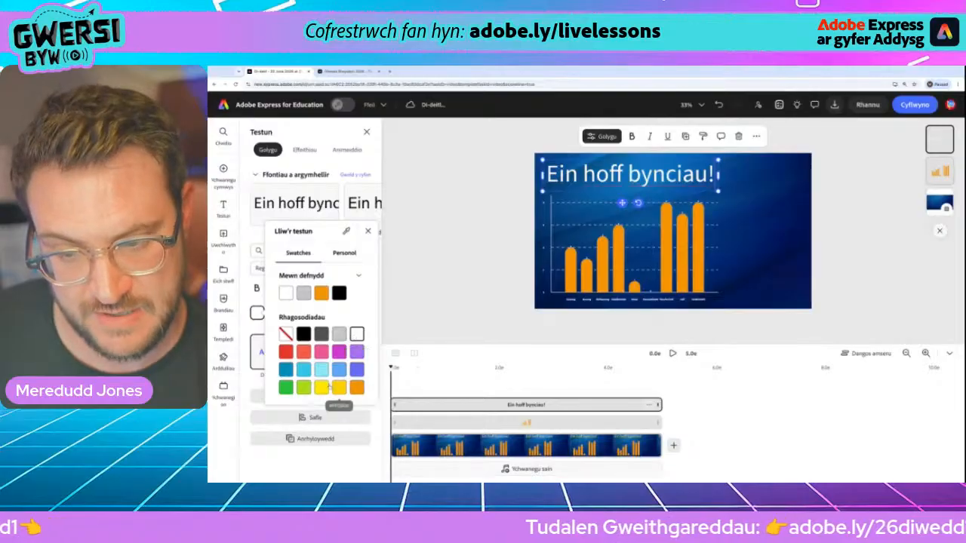
click(321, 387)
click(367, 232)
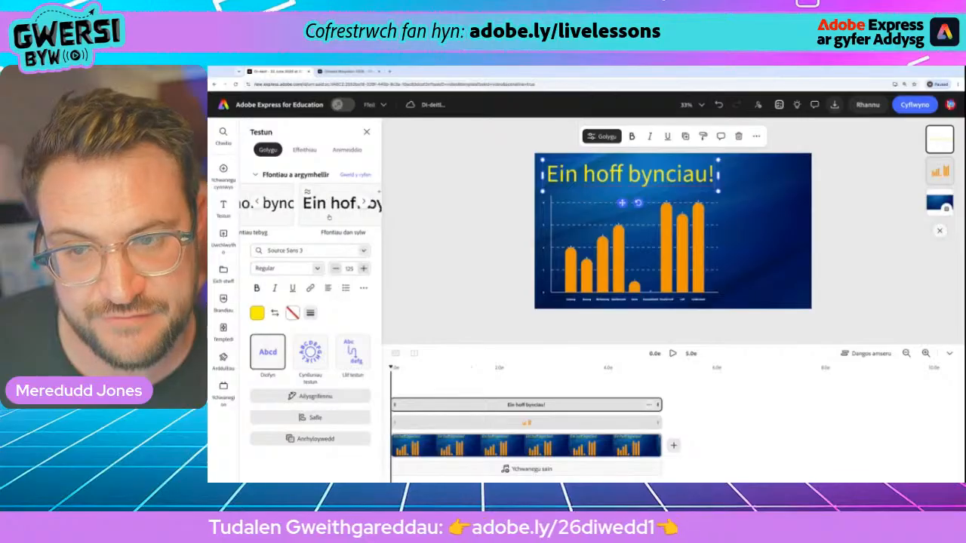
- Change the title's font to Grenadine MVB Medium, chosen from the fonts similar to Lexend Deca
click(337, 212)
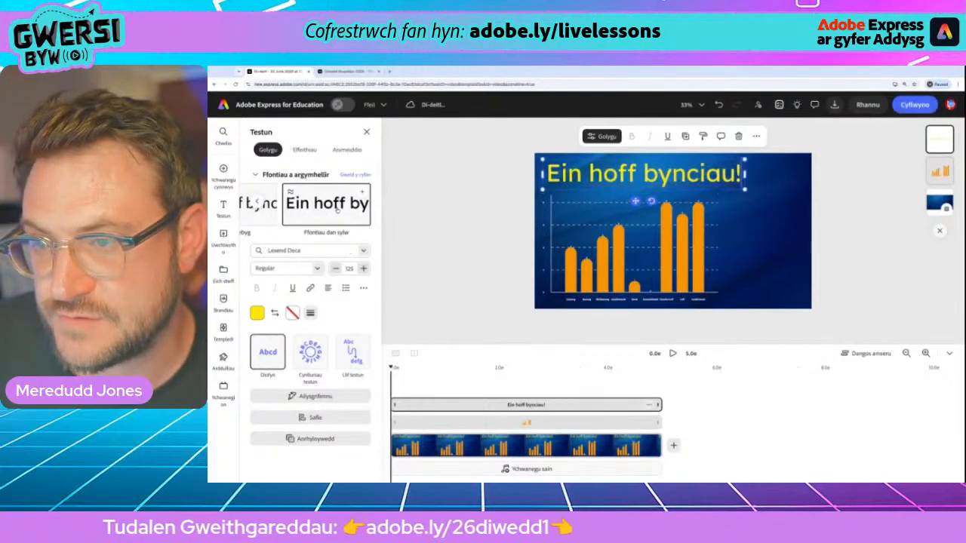
click(290, 193)
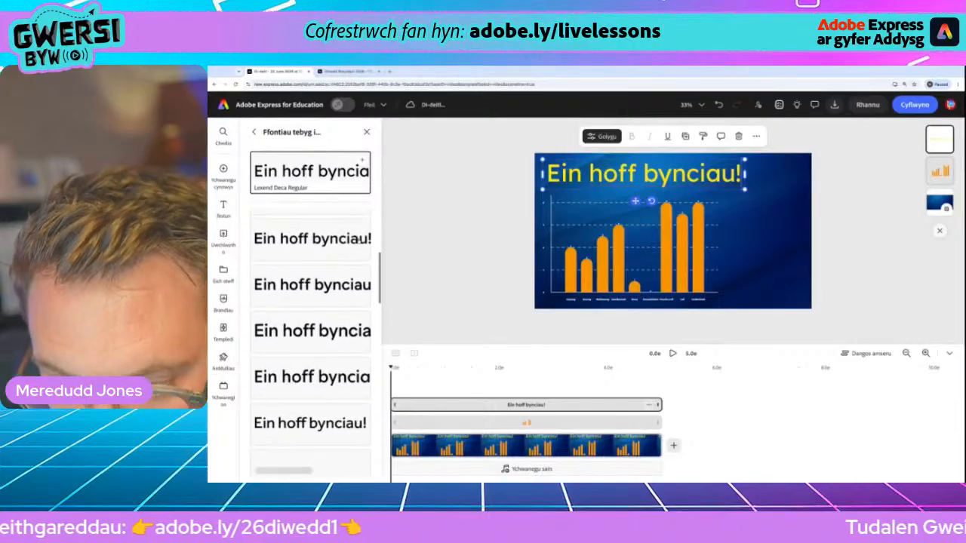
scroll(310, 245, down, 6)
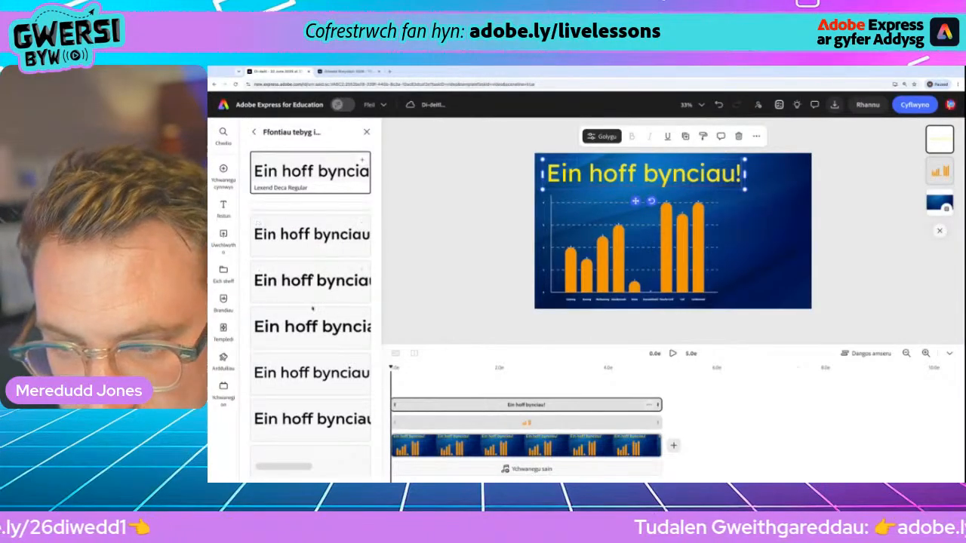
scroll(314, 302, down, 3)
scroll(313, 303, down, 3)
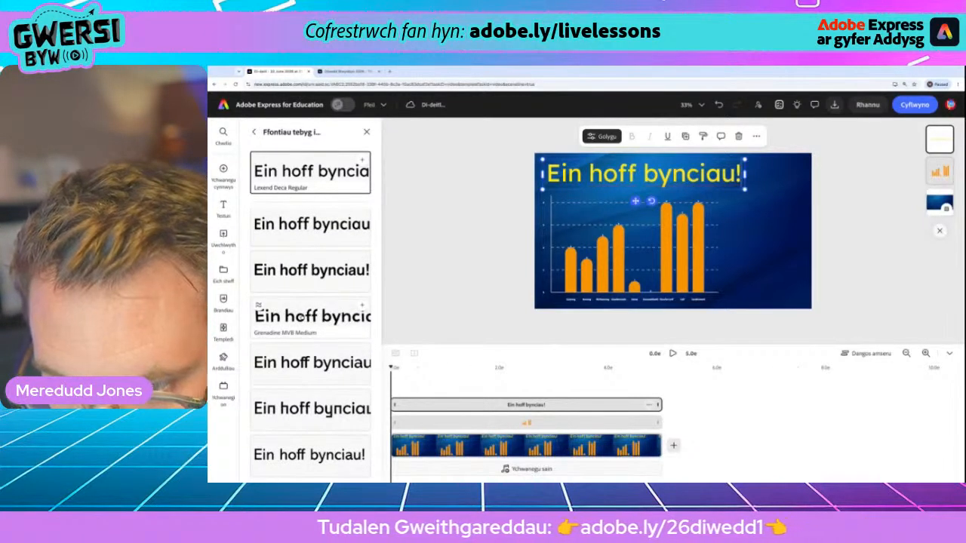
click(310, 317)
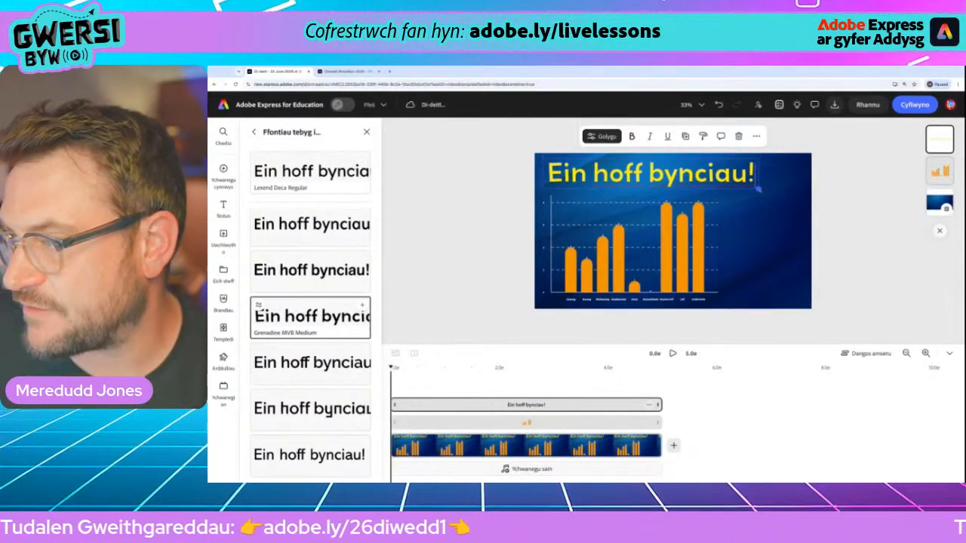
- Shrink the title to roughly the chart's width, nudge it into place above the bars and leave the similar-fonts list
drag(758, 189, 721, 184)
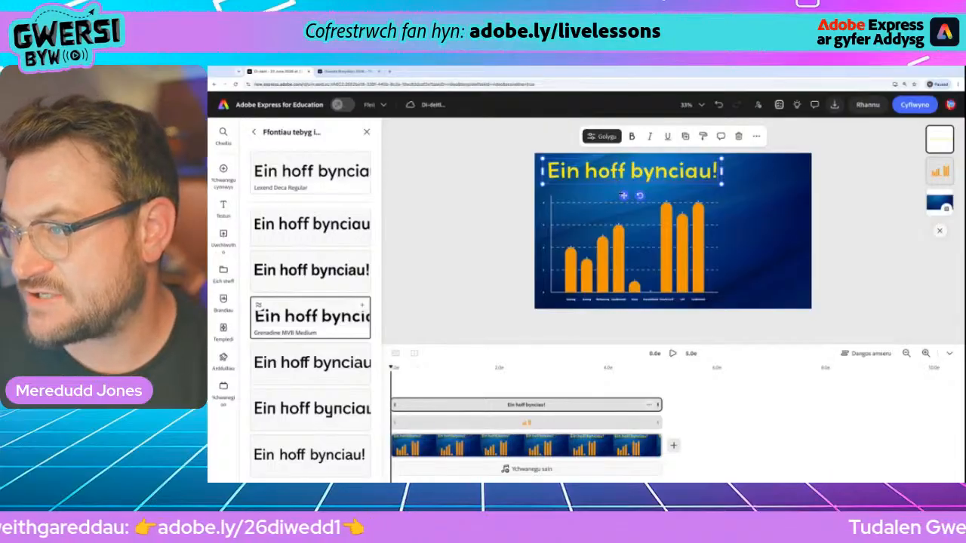
drag(623, 195, 620, 197)
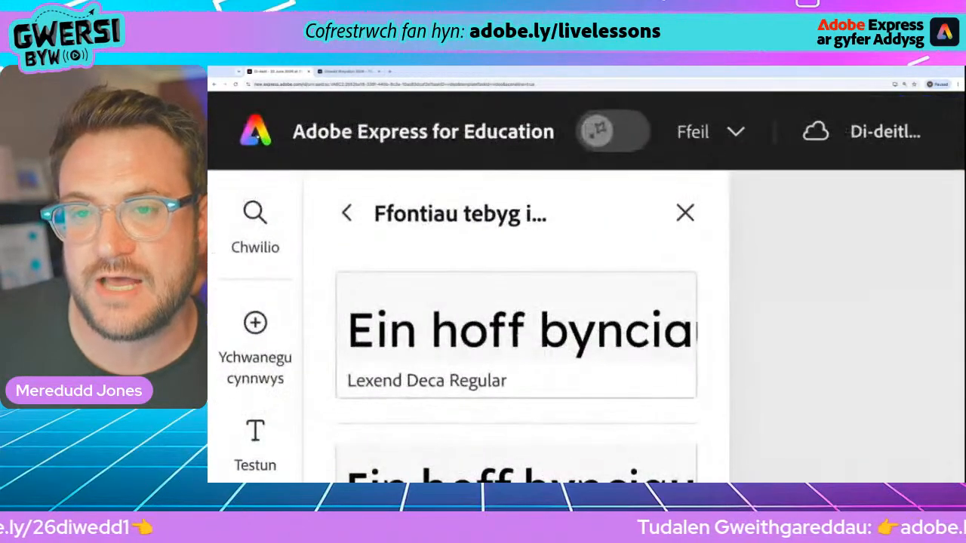
click(253, 132)
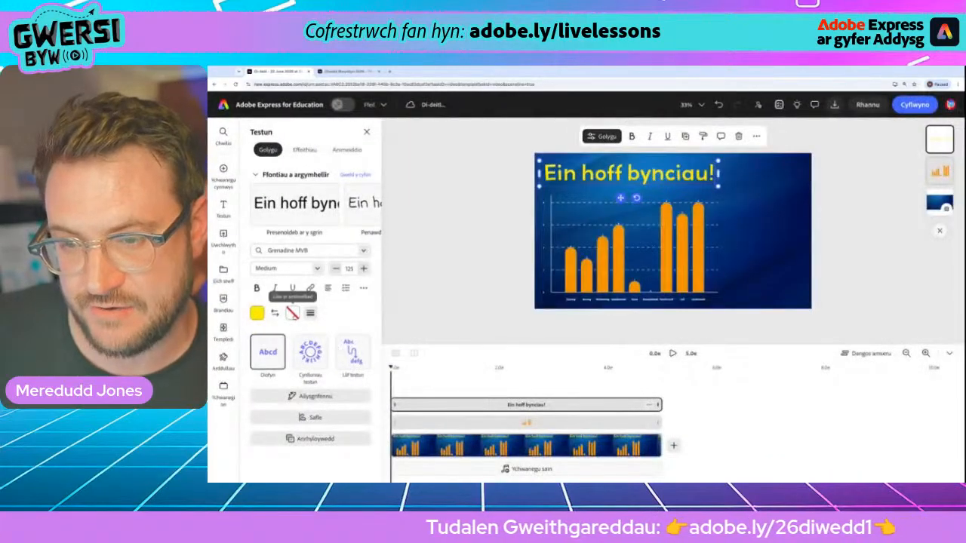
- Give the title a preset teal-blue outline, adjust its thickness and deselect the text
click(292, 312)
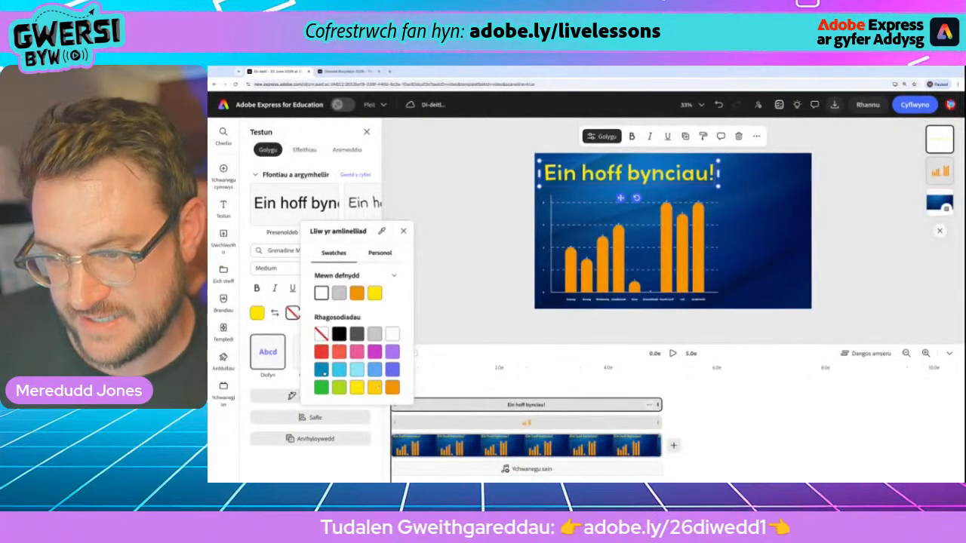
click(321, 370)
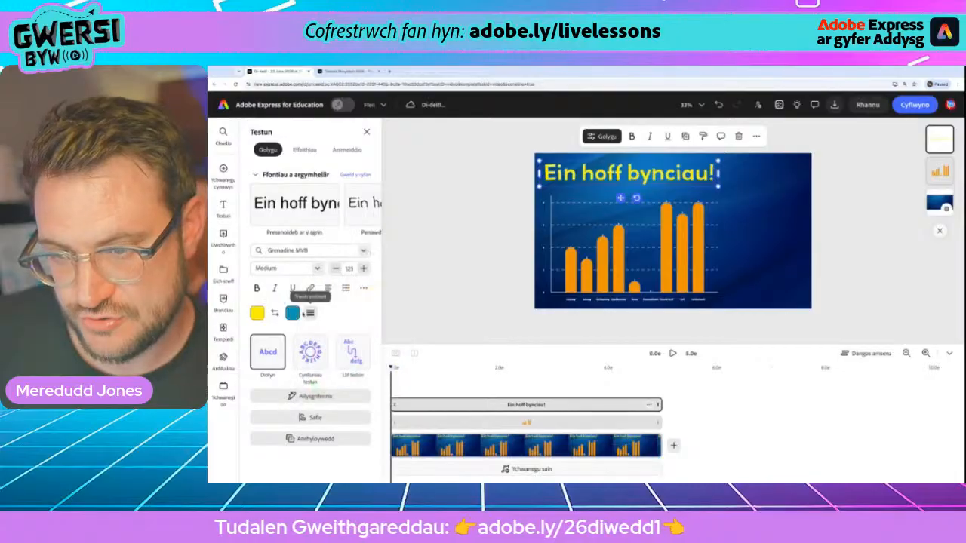
click(309, 312)
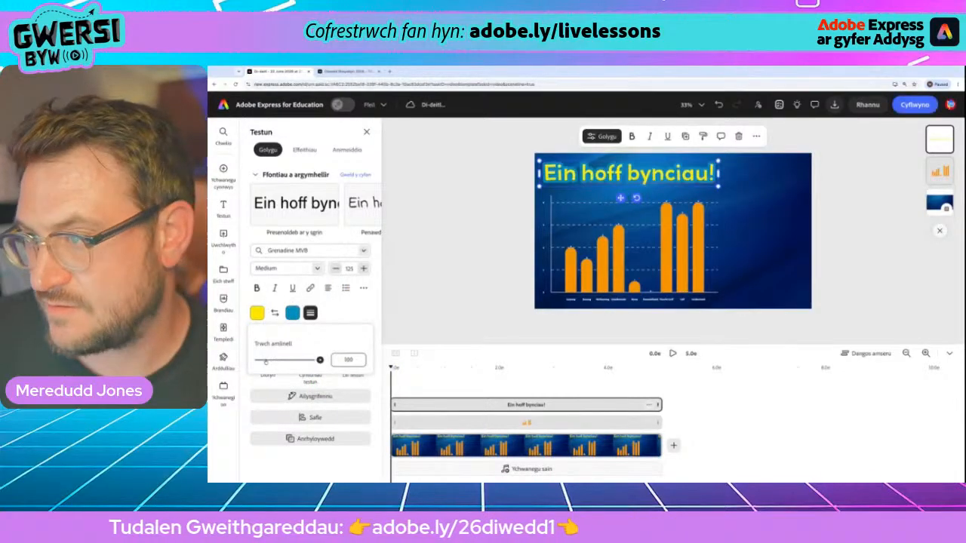
click(503, 269)
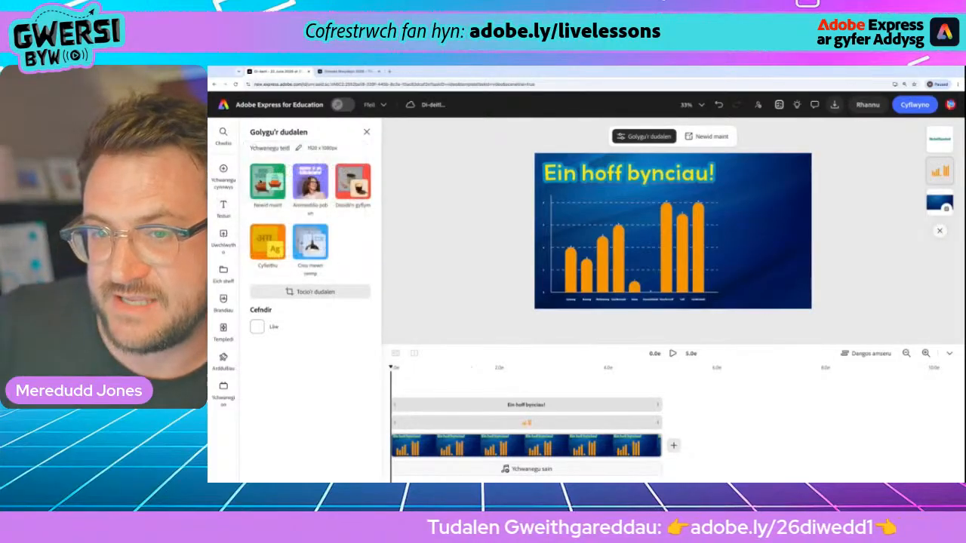
- Search the design assets for "medal" and place an enlarged gold rosette with red ribbons beside the title in the background's upper-right area
mouse_move(232, 186)
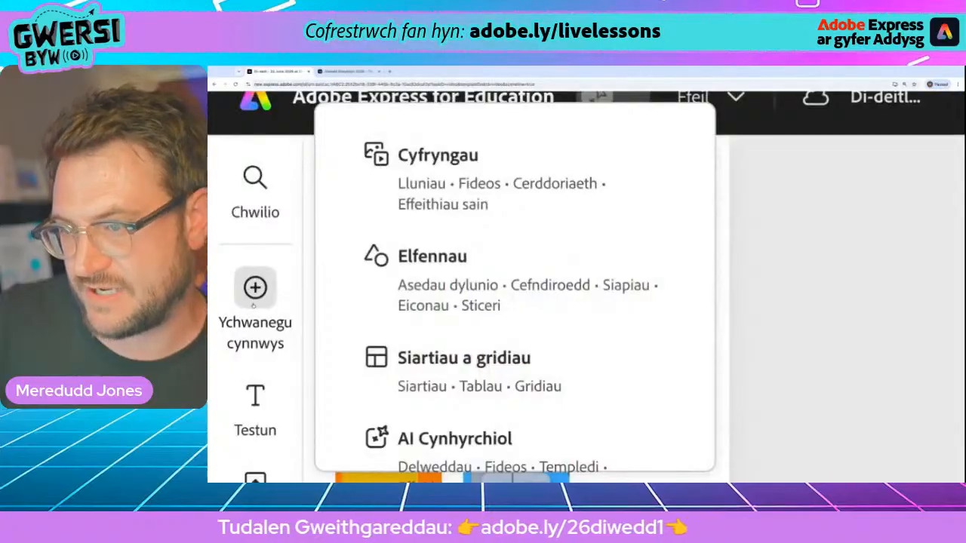
click(398, 240)
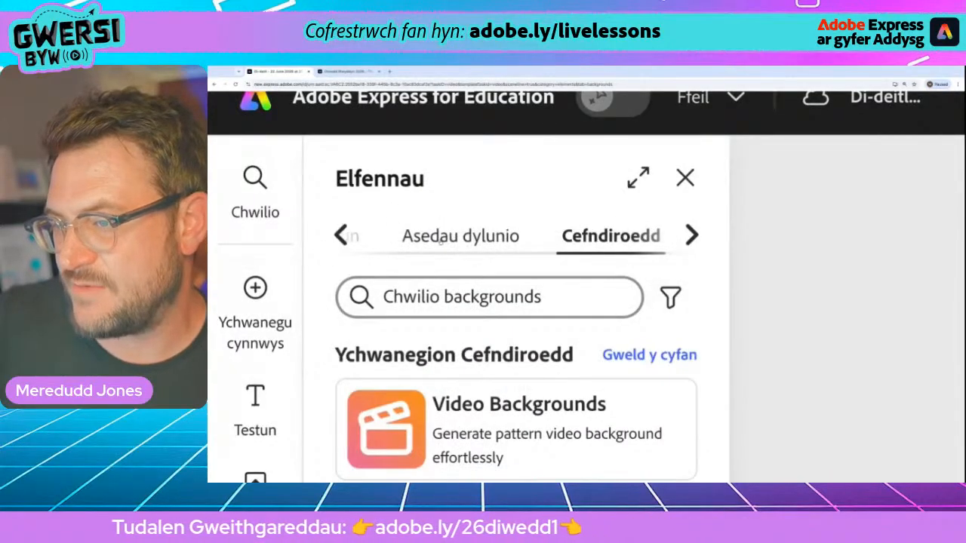
click(440, 240)
click(479, 297)
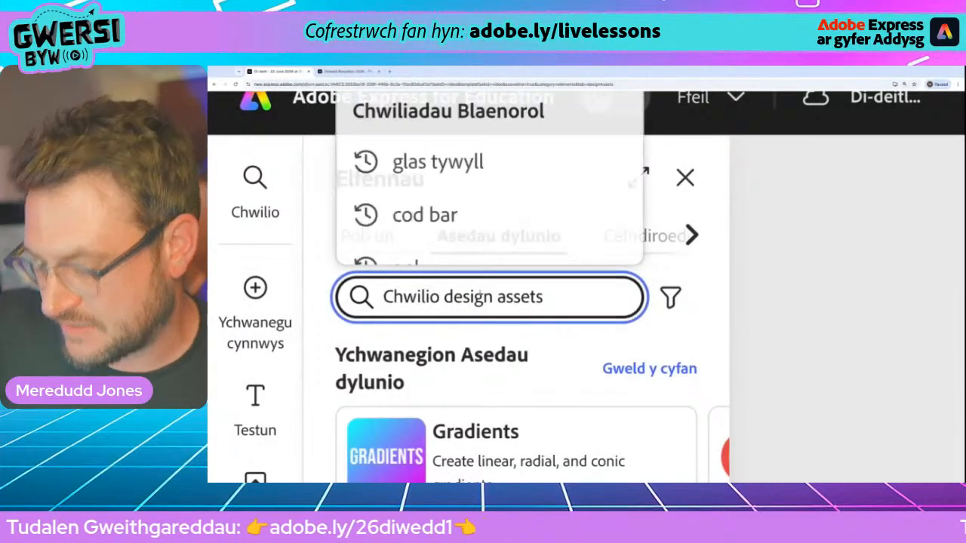
text(medal)
key(Return)
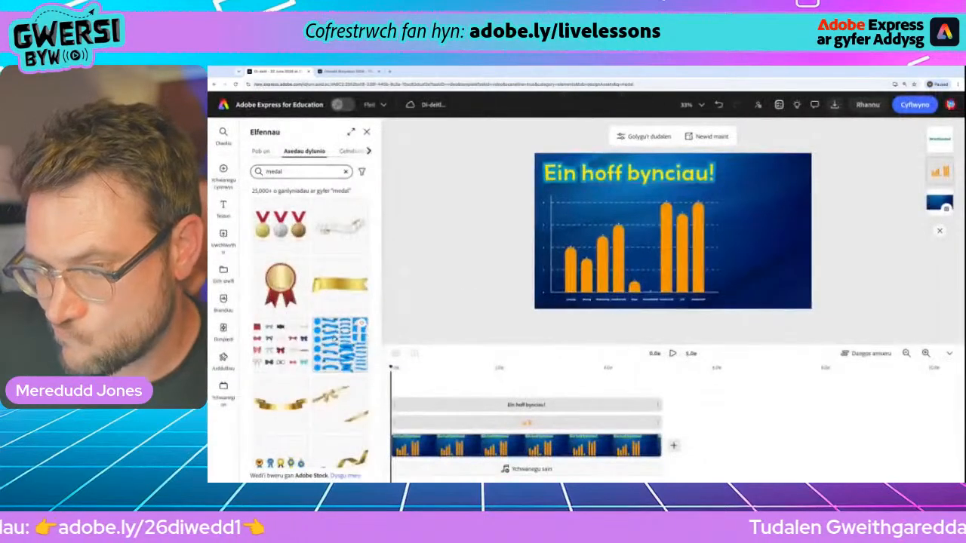
scroll(321, 335, down, 10)
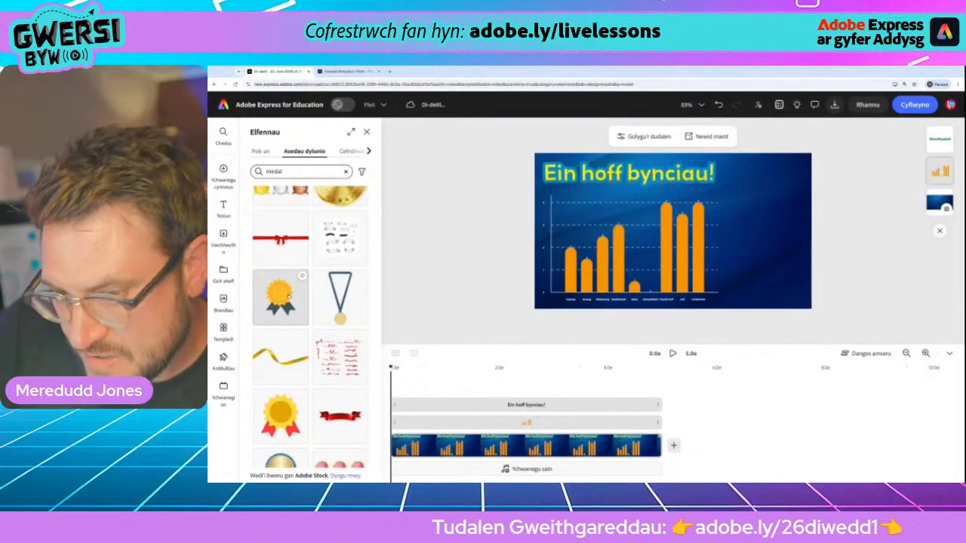
click(280, 411)
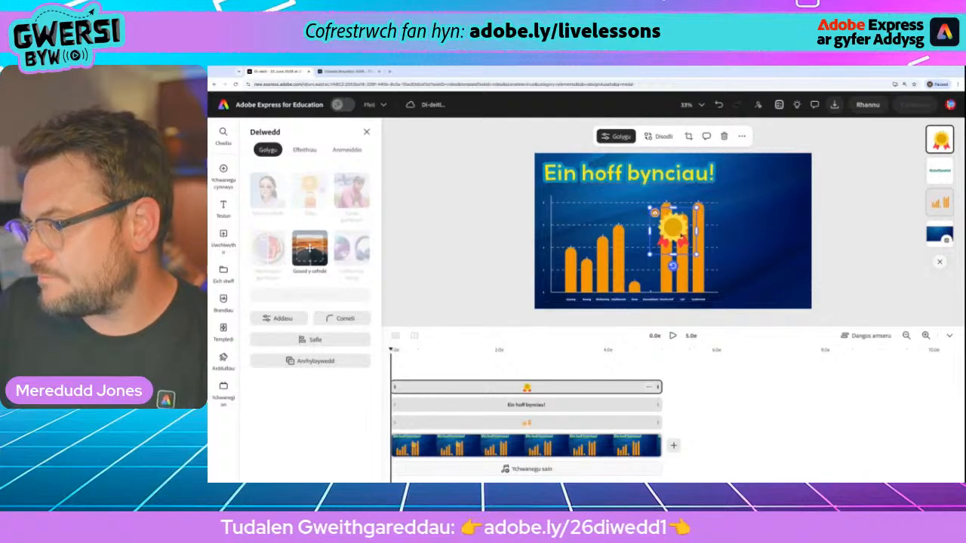
drag(673, 230, 816, 249)
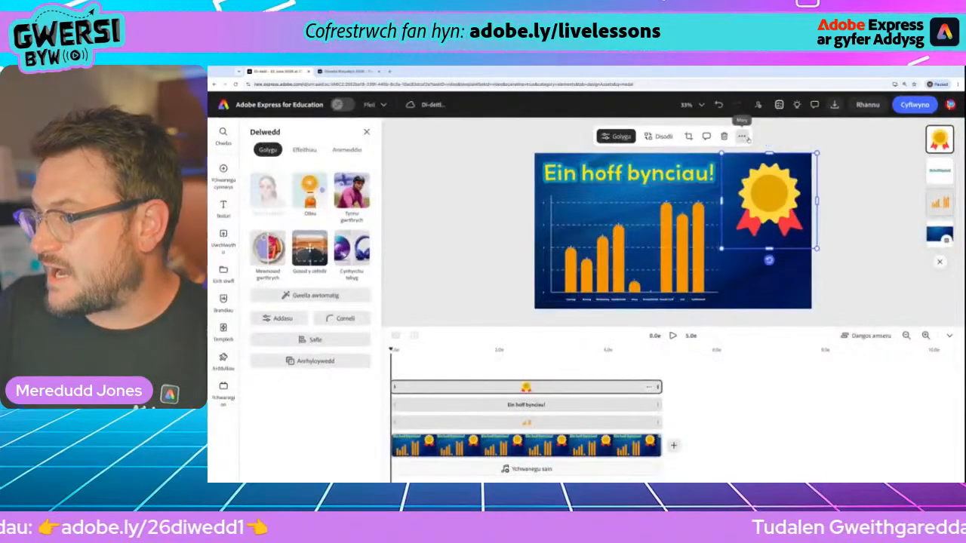
- View the rosette's asset information and close it again
click(743, 136)
click(777, 310)
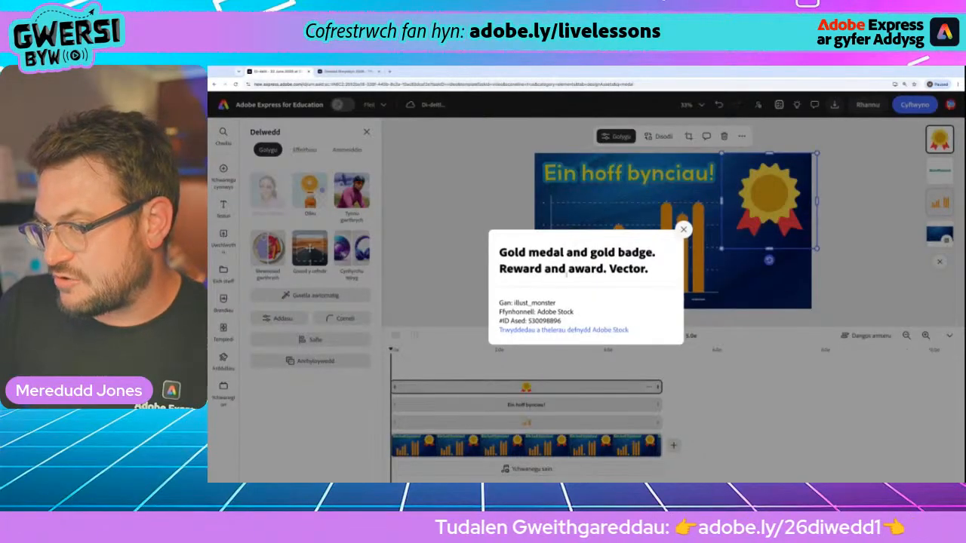
click(682, 229)
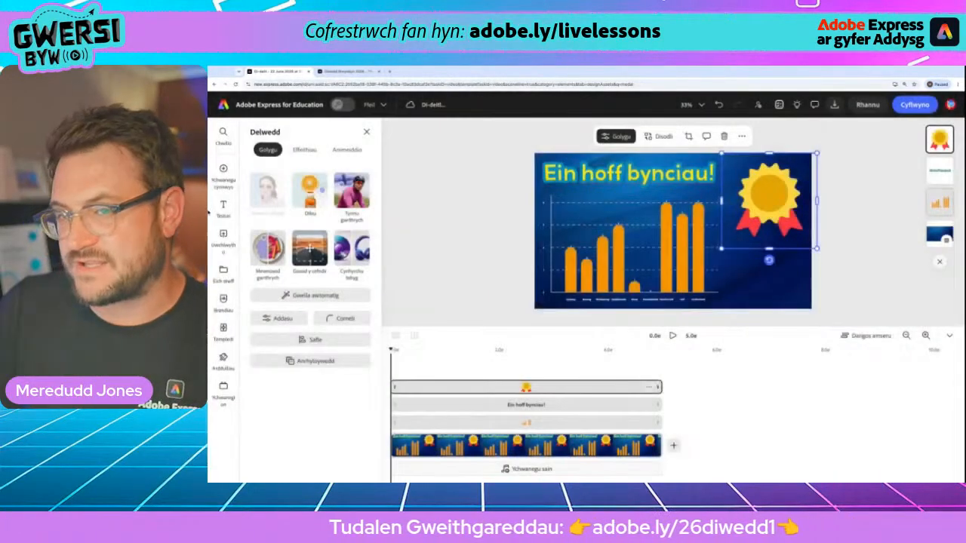
- Search the design assets for "award" and browse the results for another badge or ribbon graphic
mouse_move(222, 169)
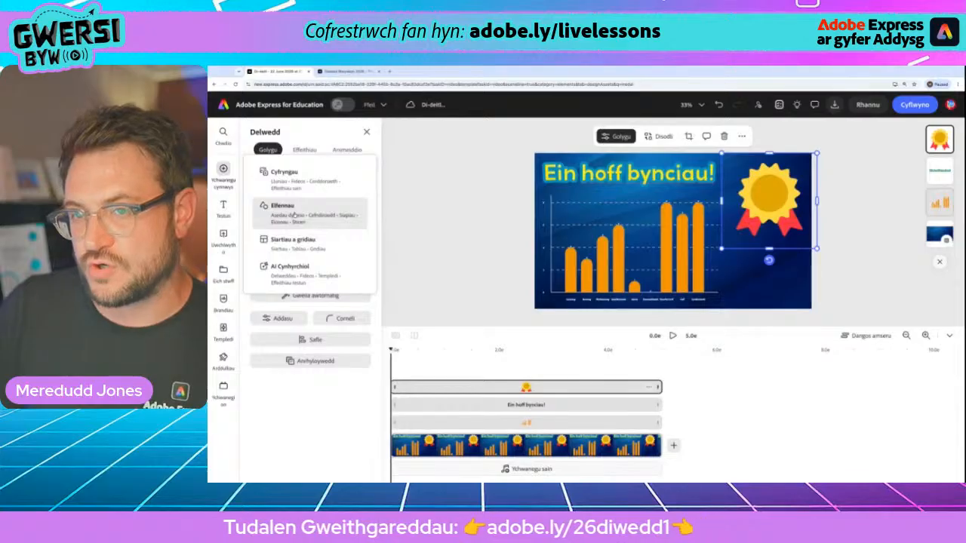
click(292, 215)
click(305, 171)
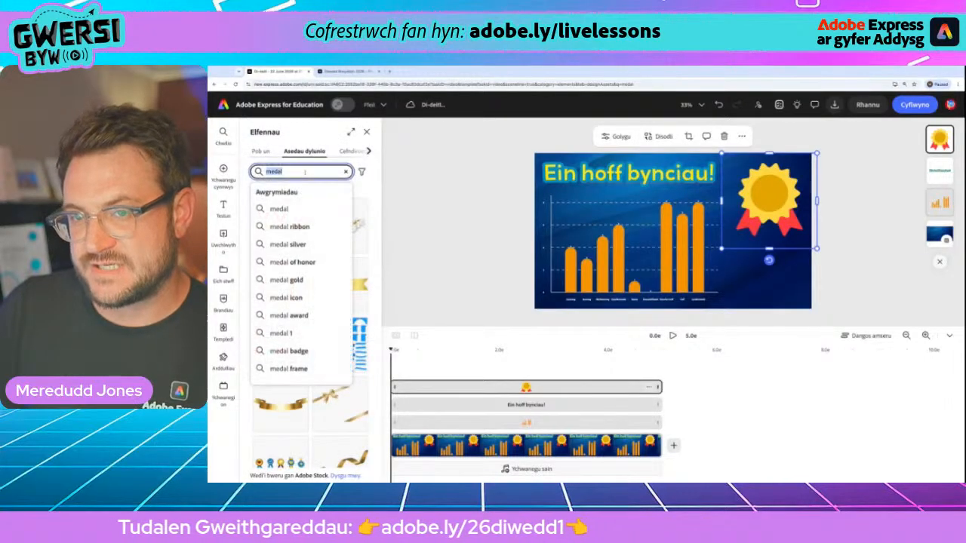
key(ctrl+a)
text(avird)
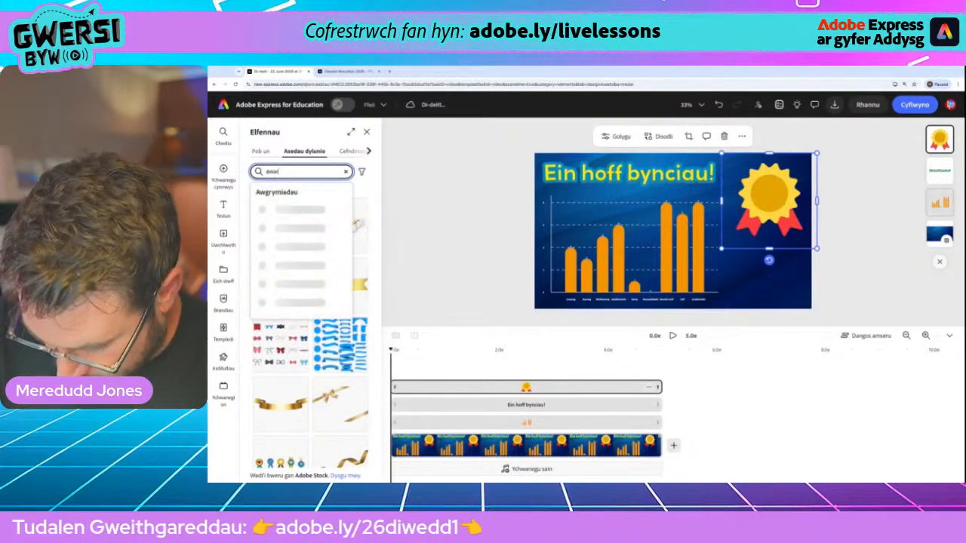
key(Return)
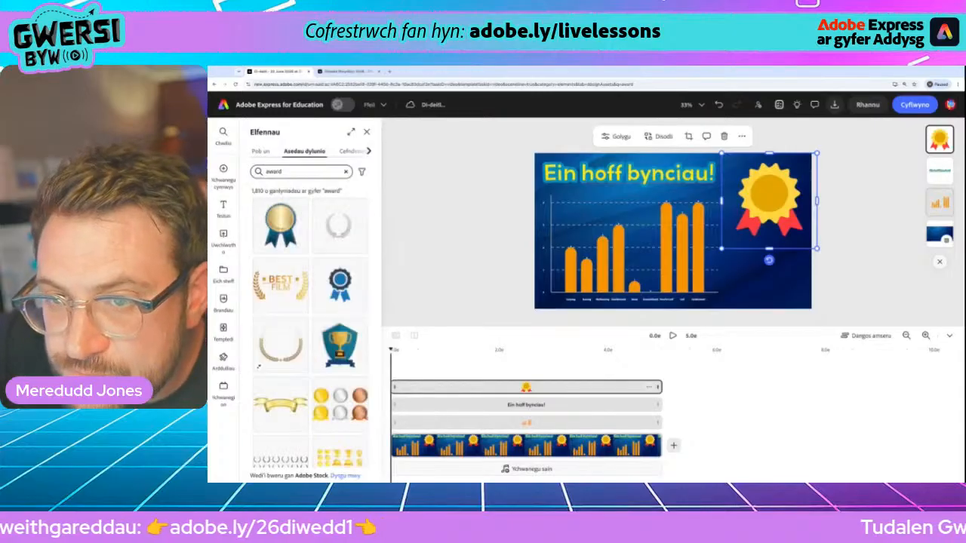
scroll(310, 299, down, 3)
scroll(310, 299, down, 5)
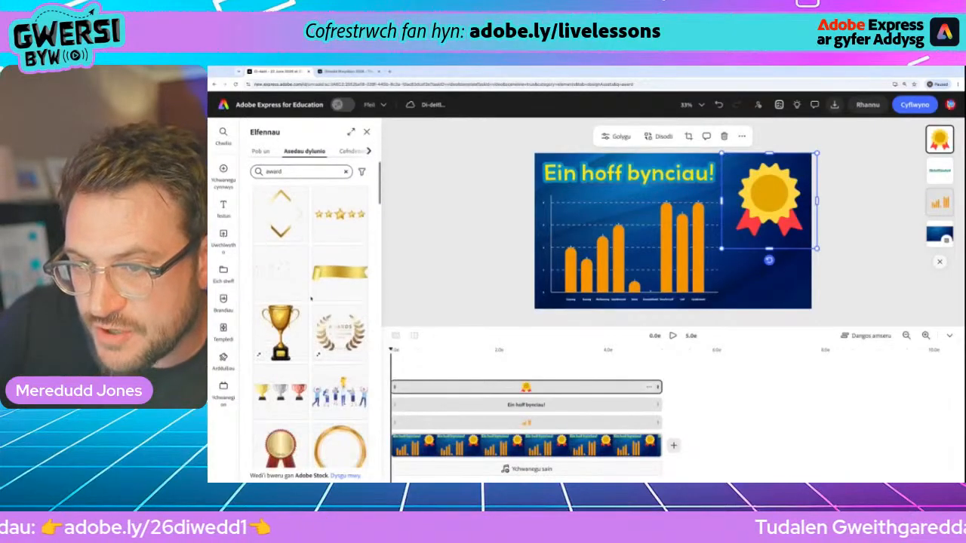
scroll(330, 300, down, 2)
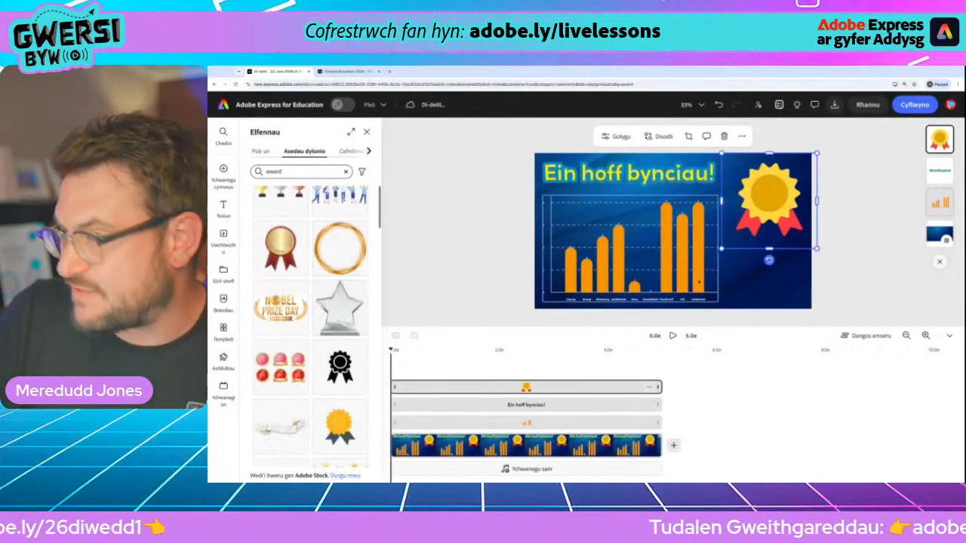
- Enlarge the gold rosette slightly, tilt it a little clockwise and nudge it into place beside the title
click(779, 198)
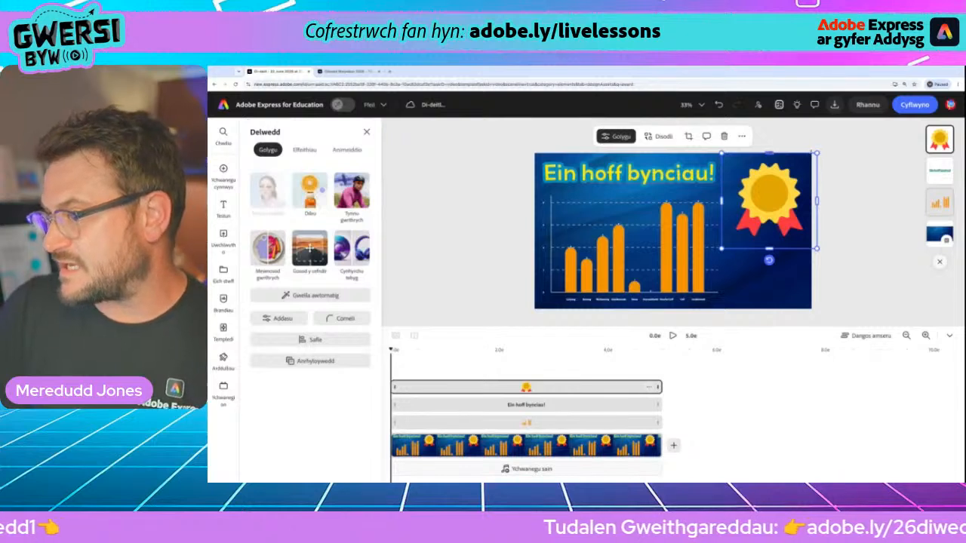
drag(817, 153, 837, 133)
drag(782, 183, 766, 188)
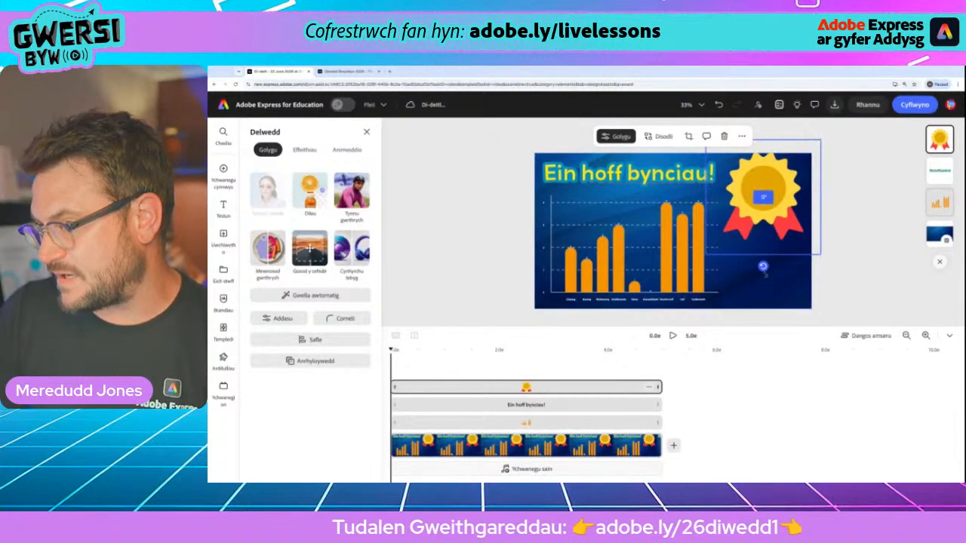
drag(763, 266, 750, 264)
drag(781, 196, 781, 197)
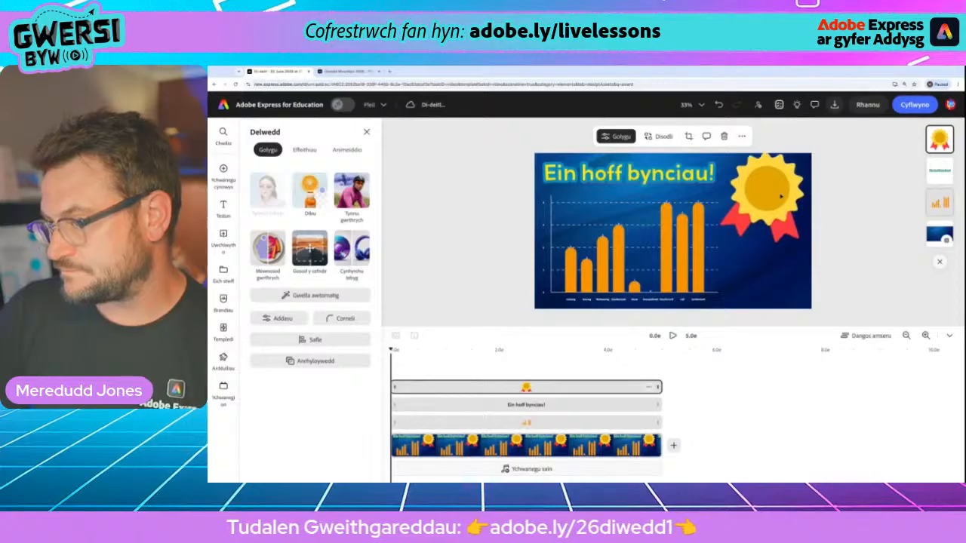
click(781, 196)
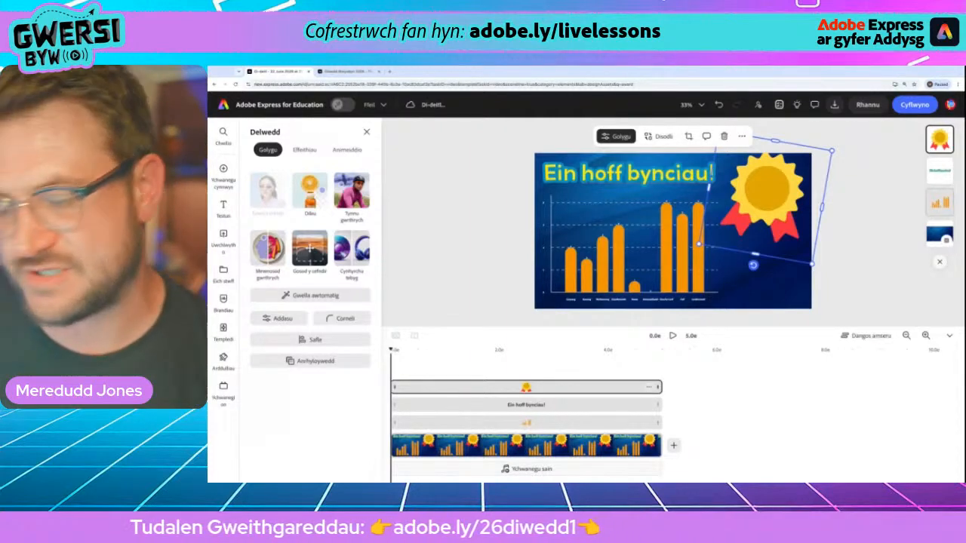
- Open the record-yourself video tool and move the camera preview beside the title, over the rosette
mouse_move(229, 174)
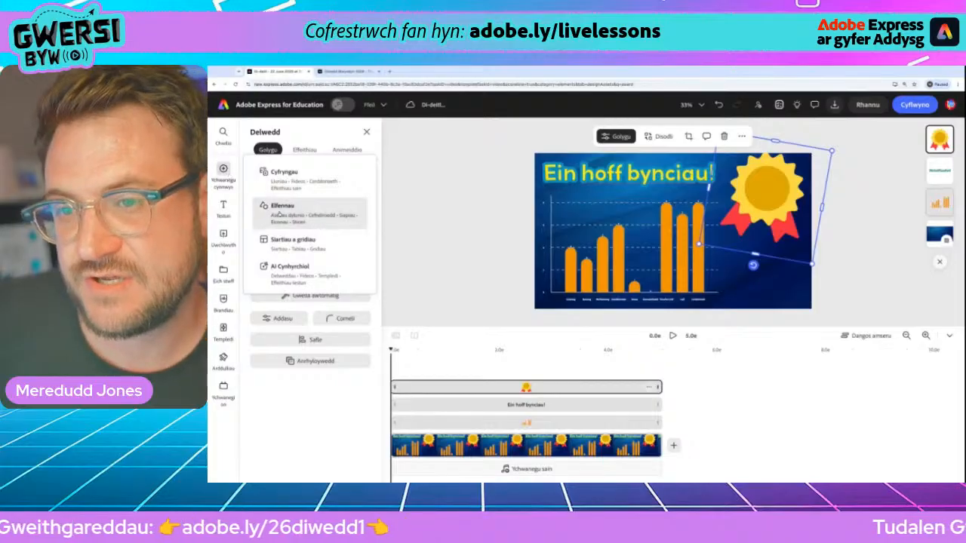
click(285, 172)
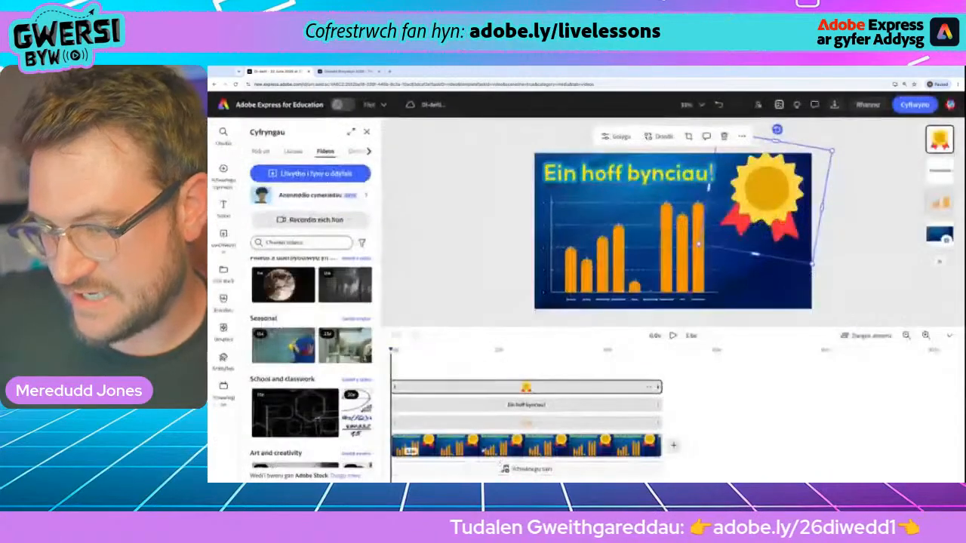
click(310, 220)
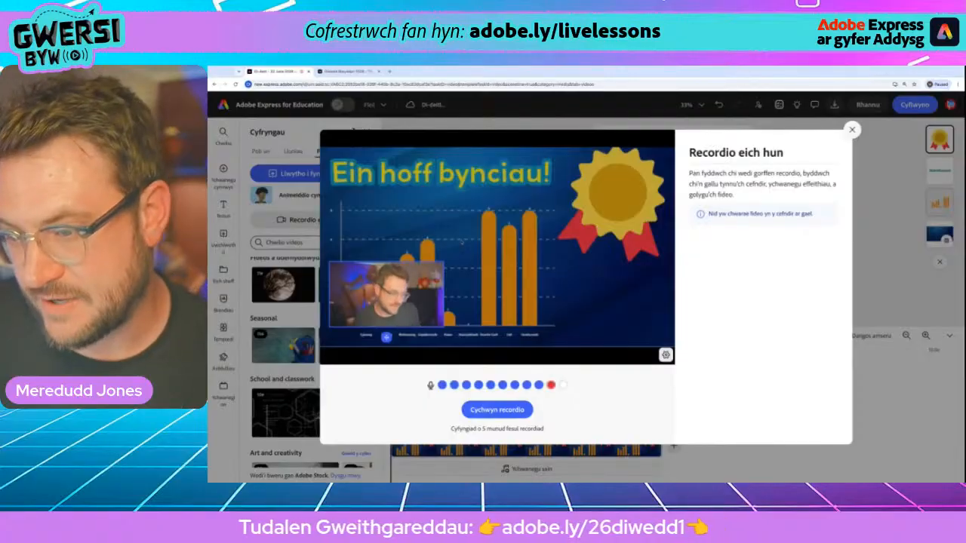
drag(385, 336, 607, 242)
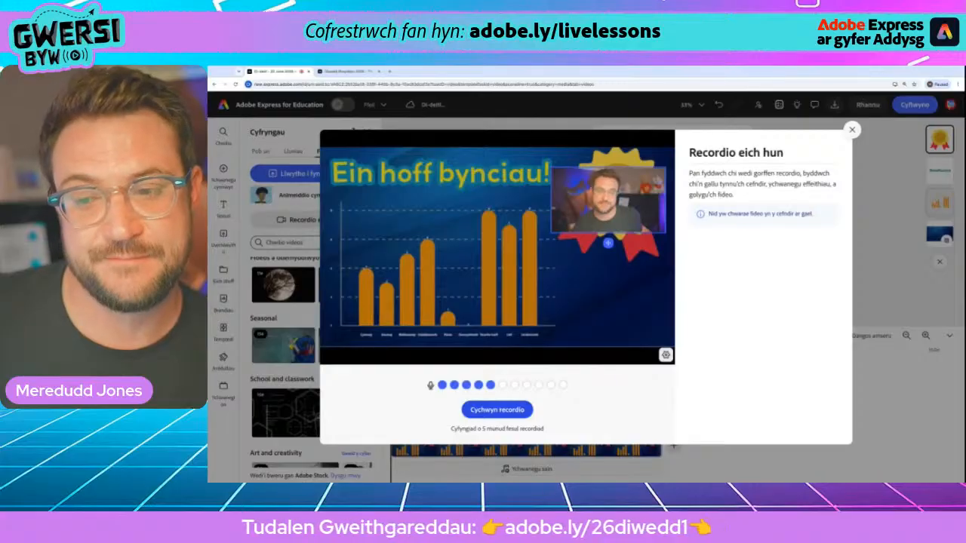
- Record a webcam clip of about 20 seconds and save the recording to the design
click(497, 410)
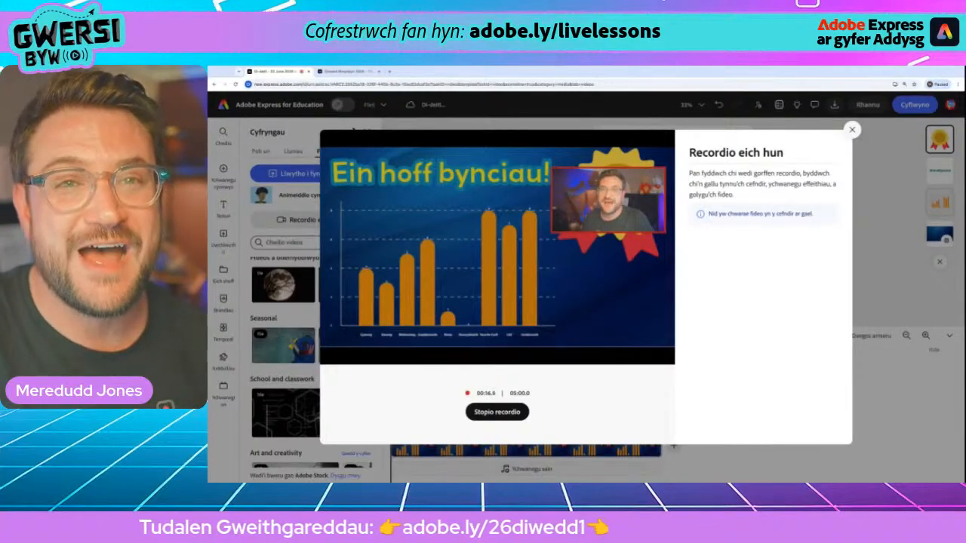
click(497, 412)
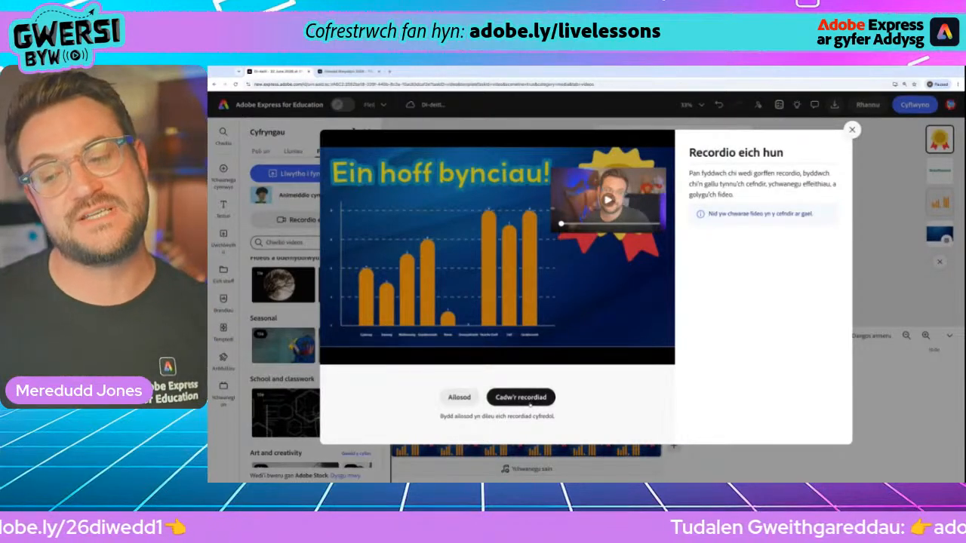
scroll(529, 404, up, 3)
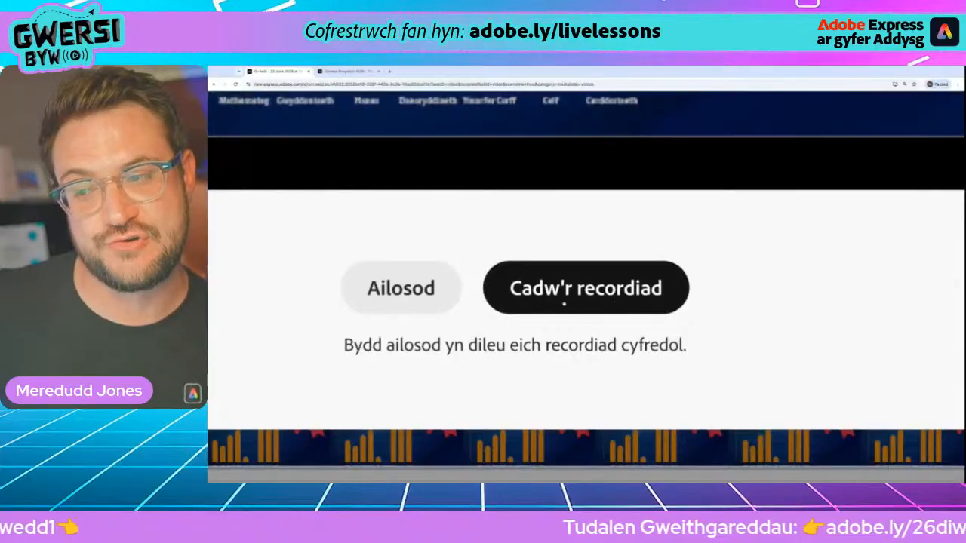
scroll(585, 303, down, 3)
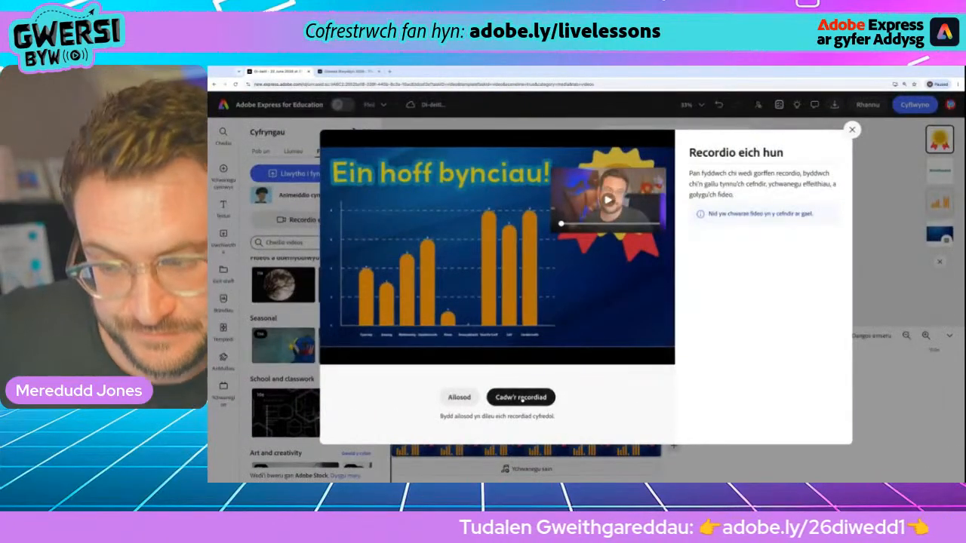
click(520, 398)
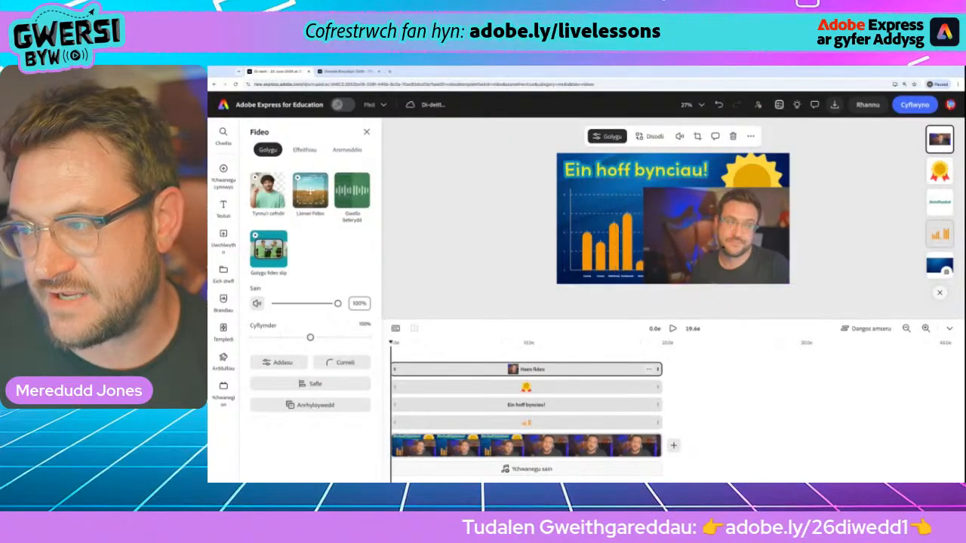
- Resize and nudge the webcam clip in the background's lower-right area and remove the clip's own backdrop
drag(722, 248, 723, 257)
drag(654, 189, 651, 186)
drag(740, 236, 744, 236)
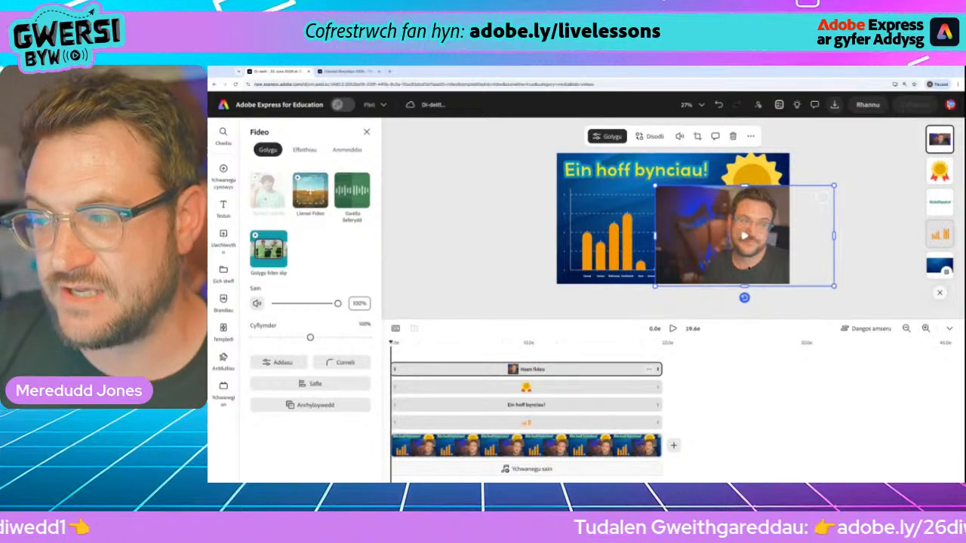
- Try an alternative layout with the presenter clip at the background's lower left and the bar chart on its right side
drag(749, 269, 559, 267)
click(646, 193)
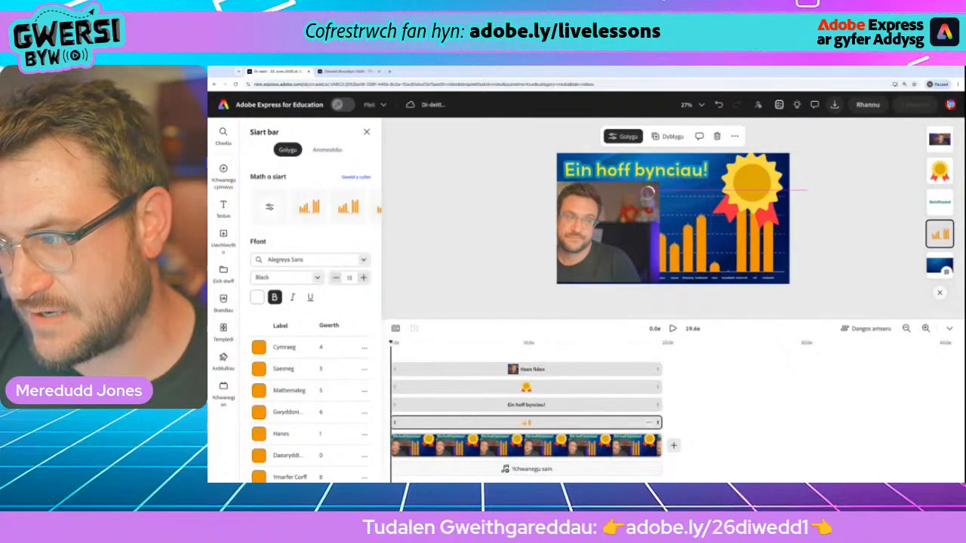
click(601, 257)
drag(601, 257, 621, 260)
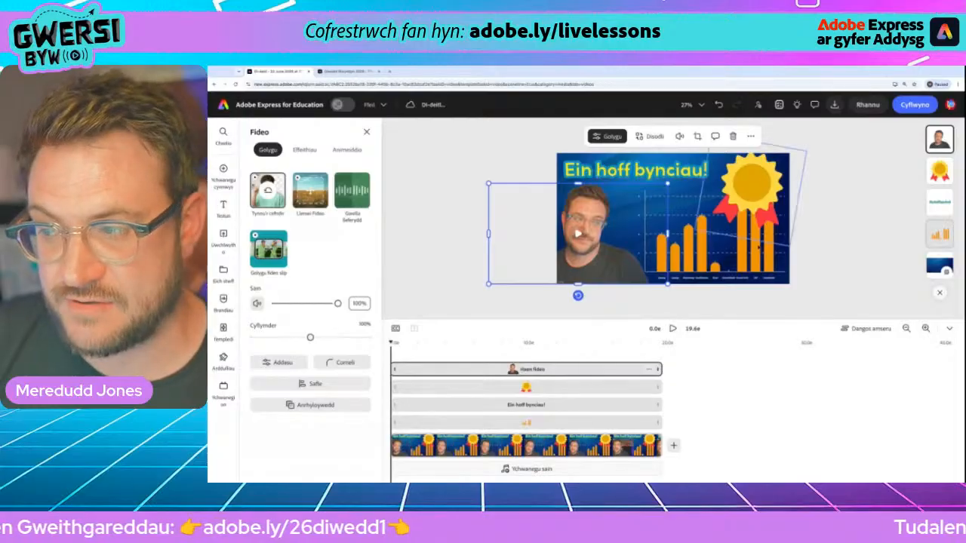
- Return the bar chart to its place beneath the title and the presenter clip to the lower-right area below the rosette
drag(602, 249, 802, 288)
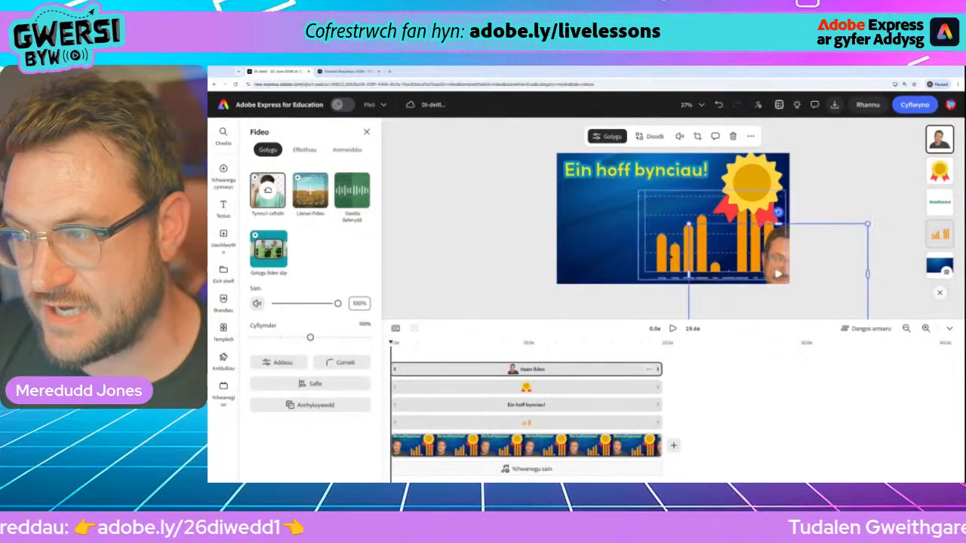
click(655, 222)
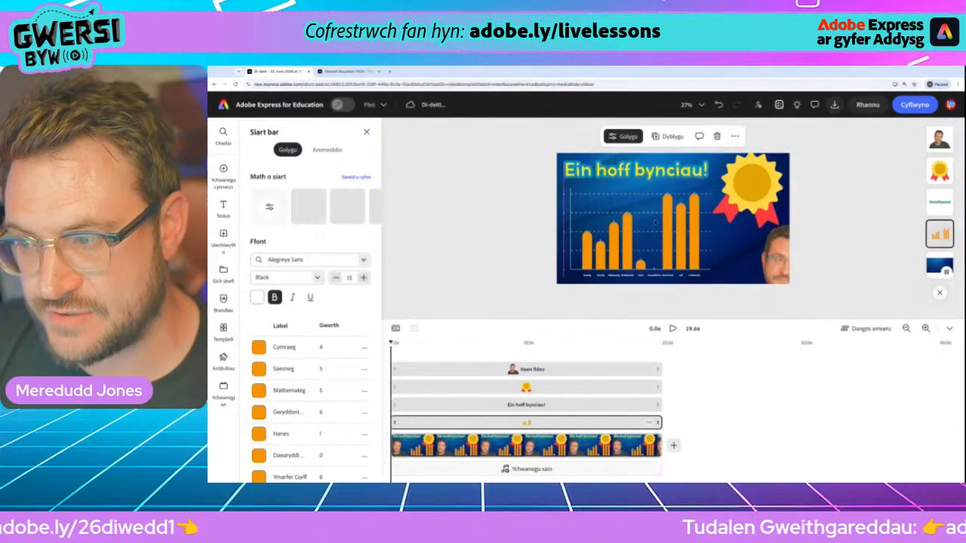
click(773, 257)
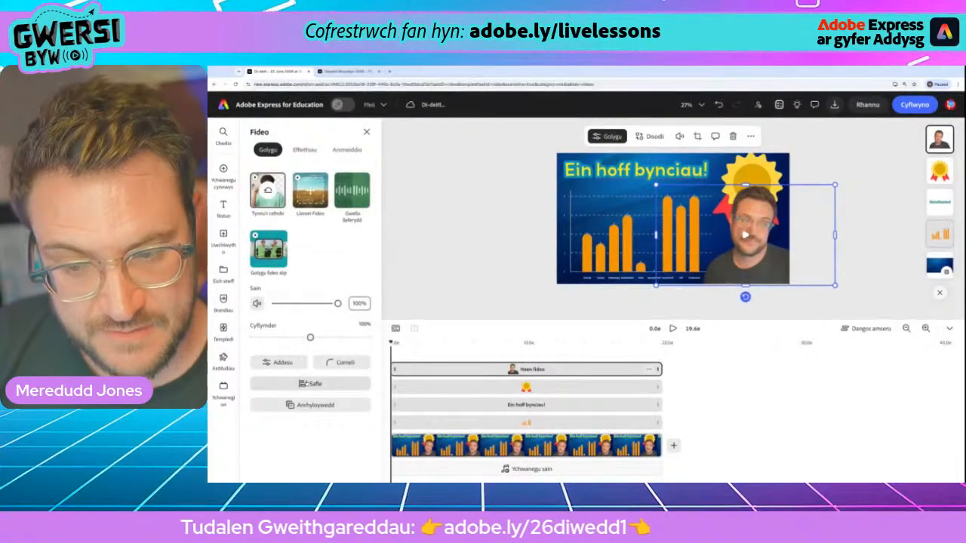
- Flip the presenter clip horizontally so the presenter faces the chart
click(308, 383)
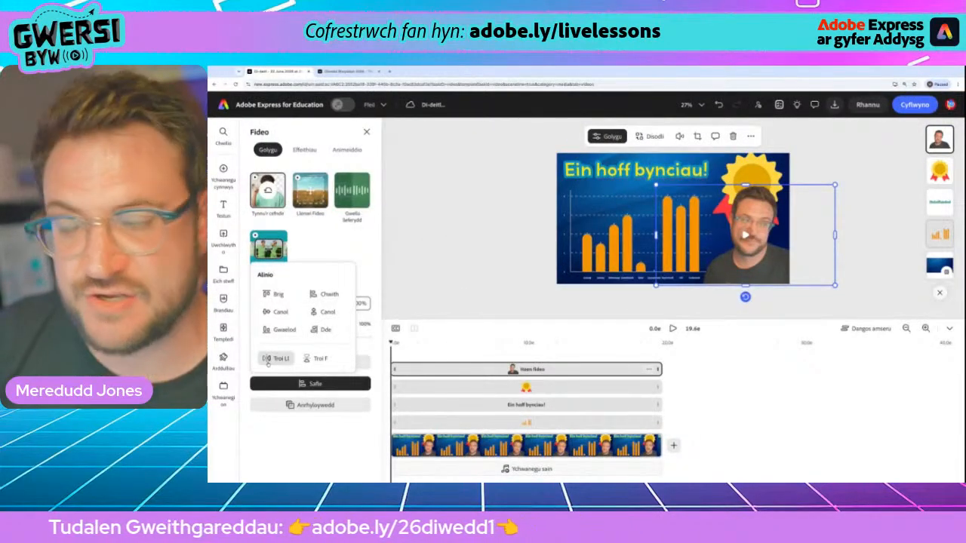
scroll(266, 364, up, 10)
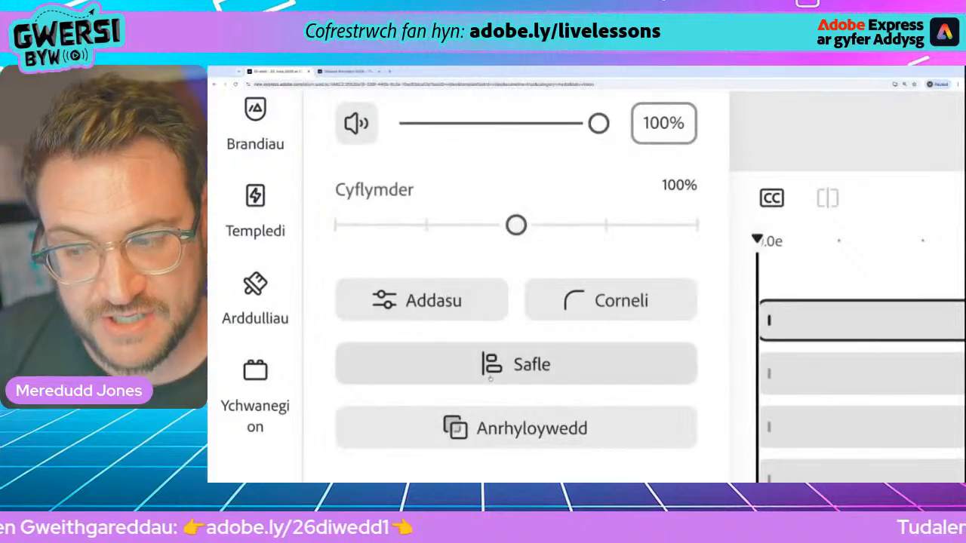
click(441, 364)
scroll(440, 306, down, 2)
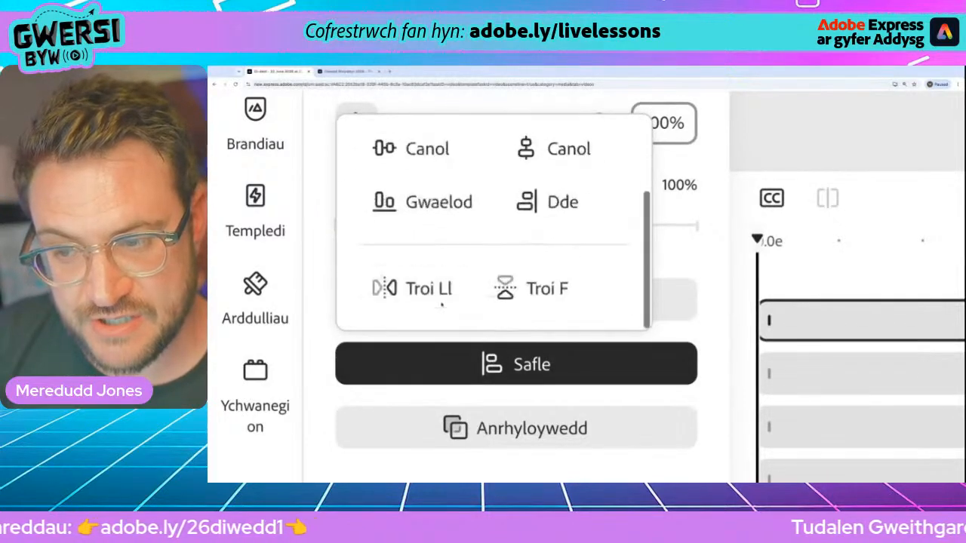
scroll(414, 293, down, 10)
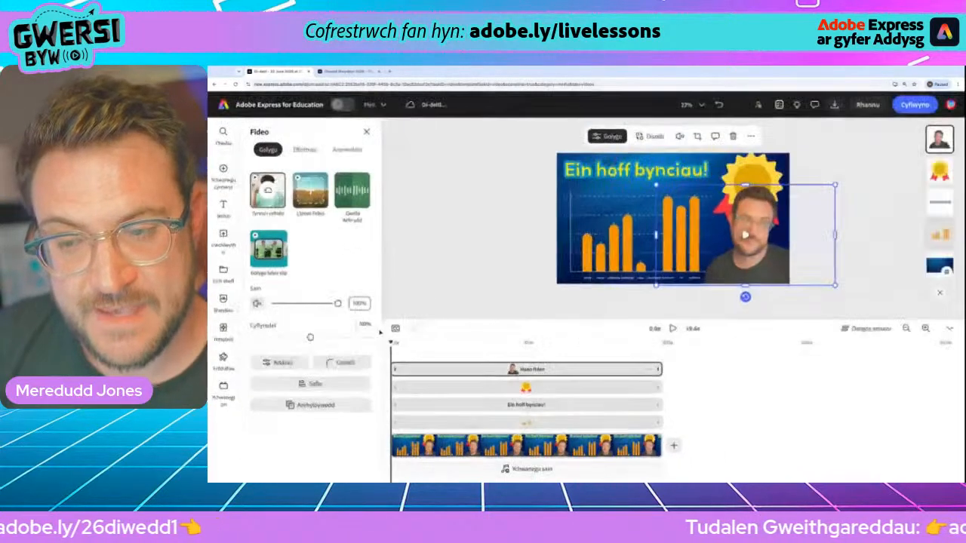
click(315, 384)
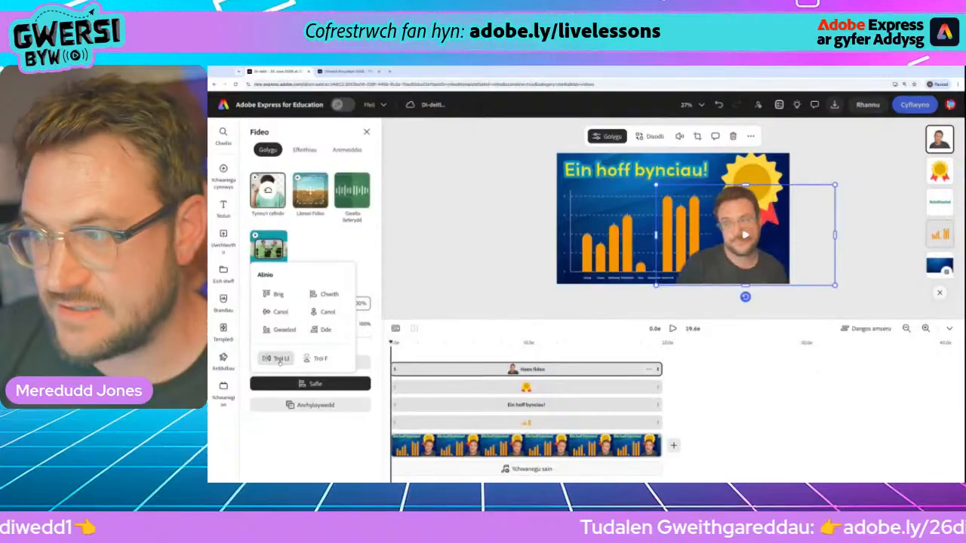
click(651, 300)
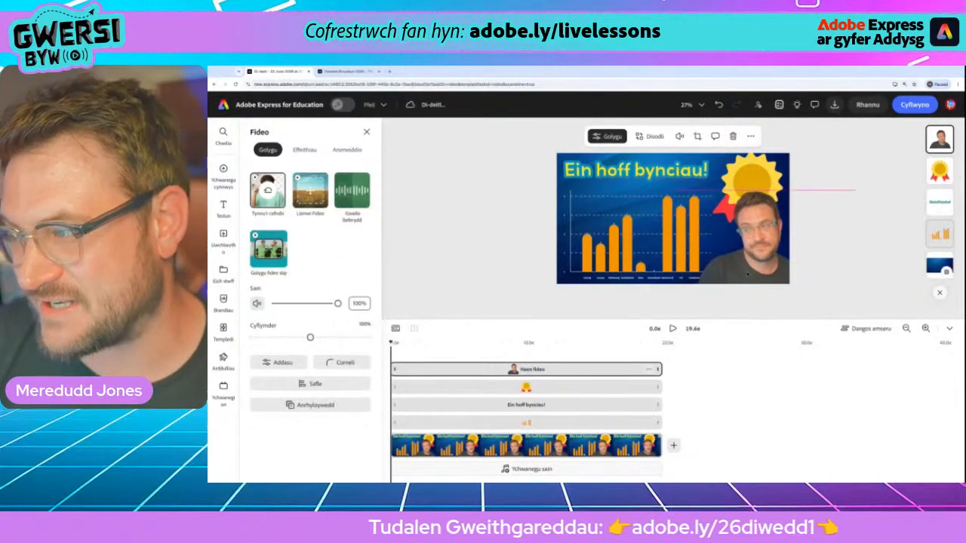
- Tilt the presenter clip slightly anticlockwise, enlarge it a little and nudge it into the background's lower-right corner
click(746, 274)
drag(762, 301, 766, 302)
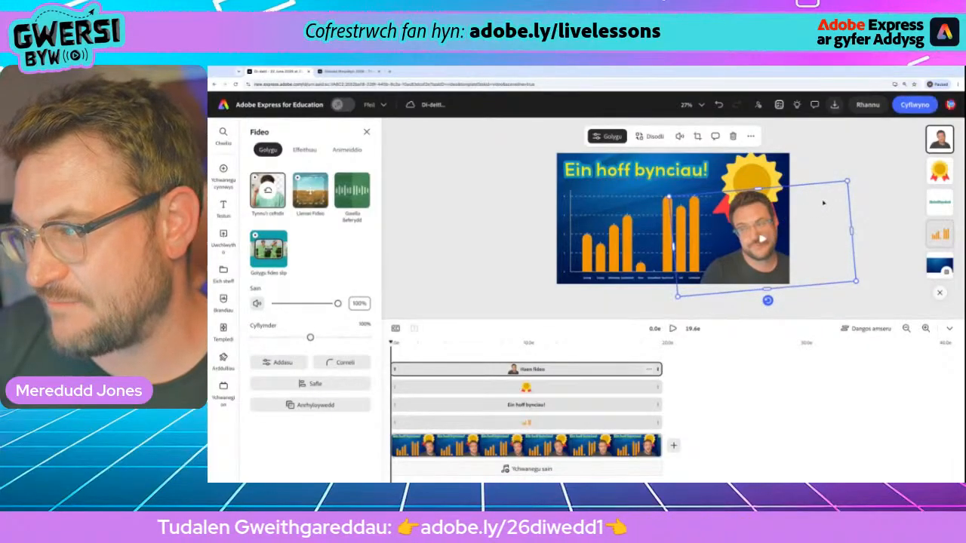
drag(848, 181, 853, 178)
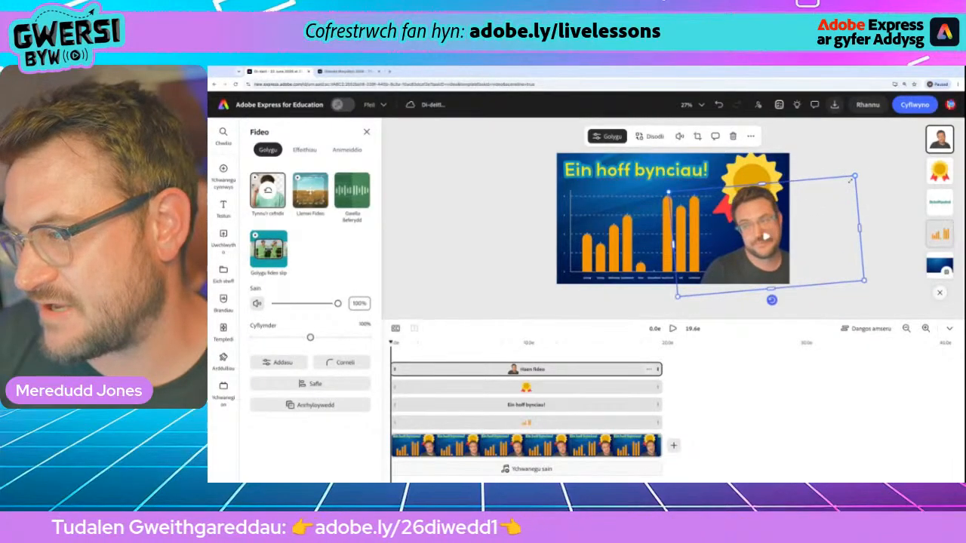
drag(758, 268, 759, 268)
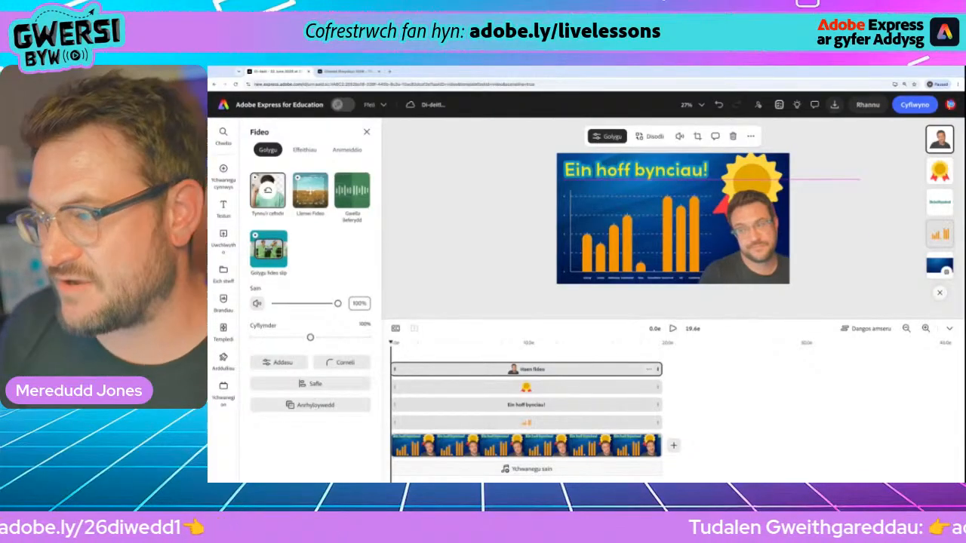
drag(759, 269, 758, 269)
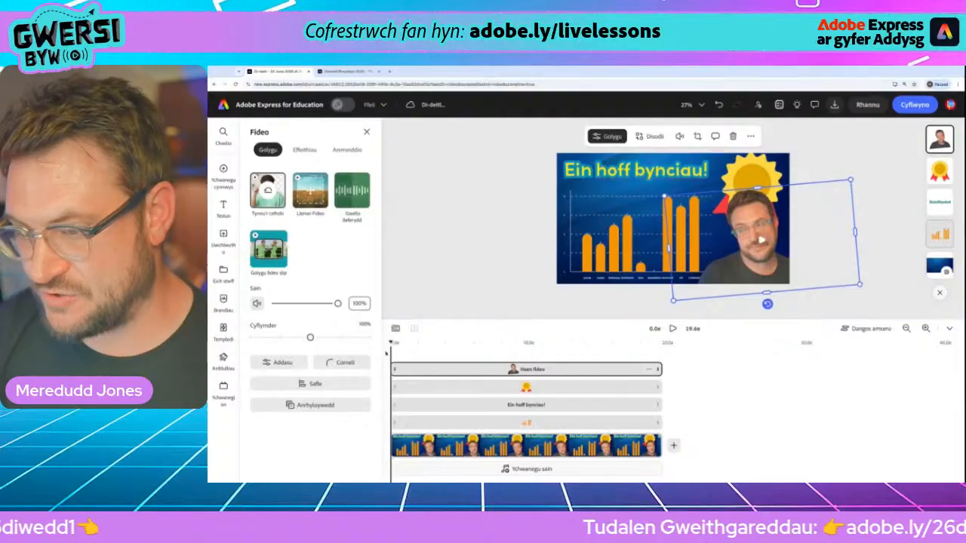
- Preview the video, straighten the presenter clip upright and move it back into the background's lower-right corner
click(673, 328)
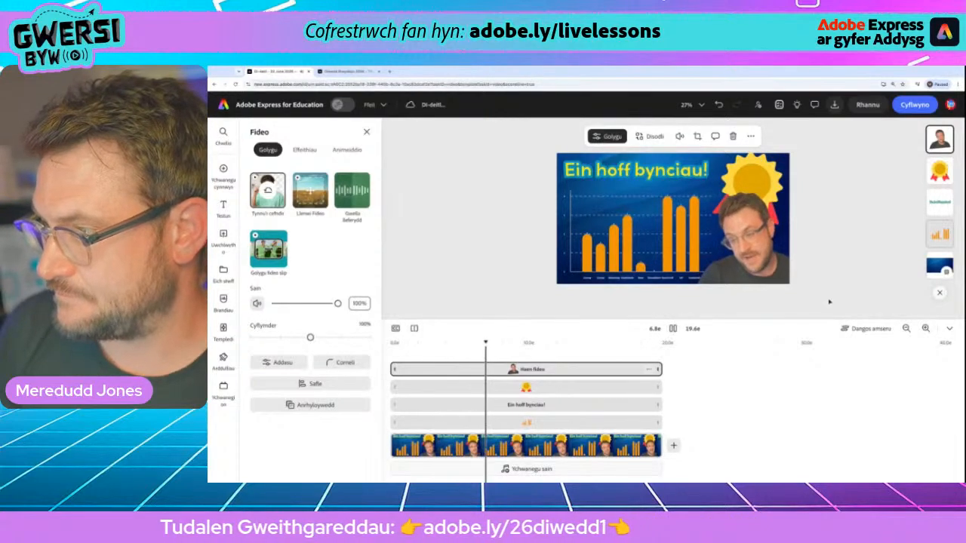
click(770, 266)
drag(768, 305, 763, 305)
mouse_move(771, 272)
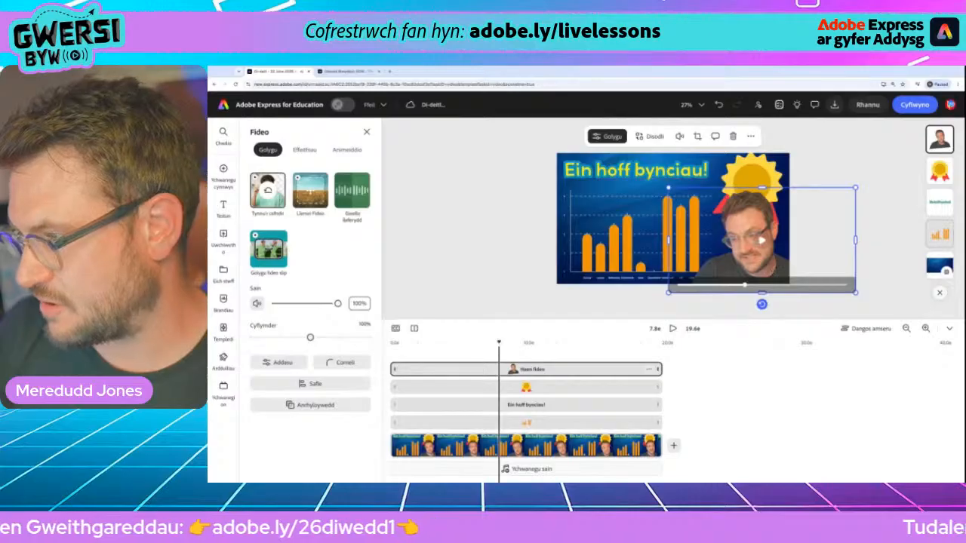
drag(772, 273, 776, 267)
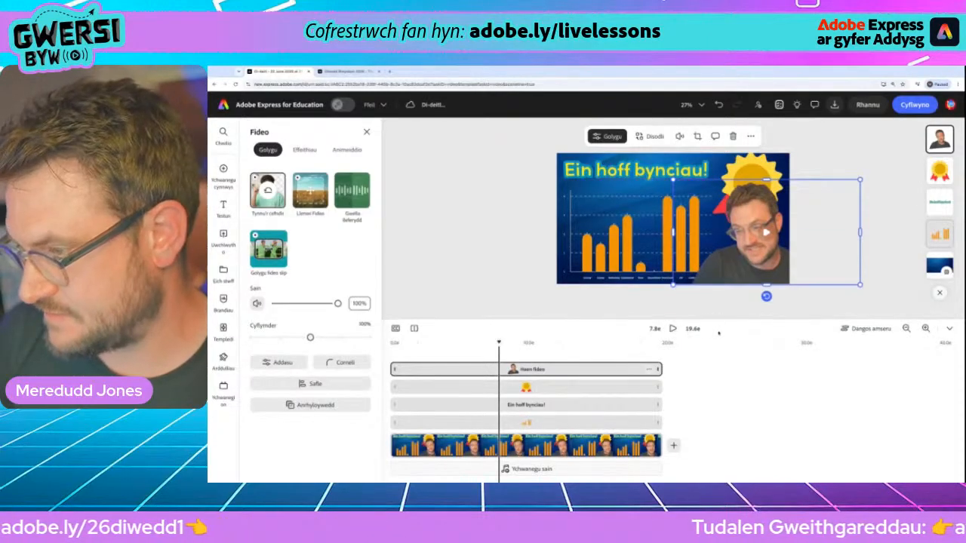
- Nudge the bar chart slightly left, shrink the presenter clip a little and reposition it at the background's lower right below the rosette
click(675, 330)
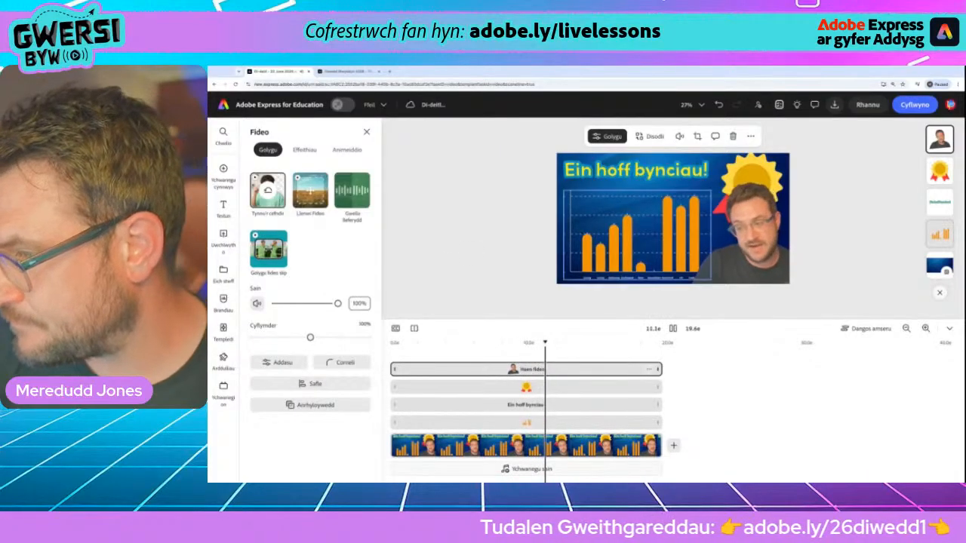
click(609, 238)
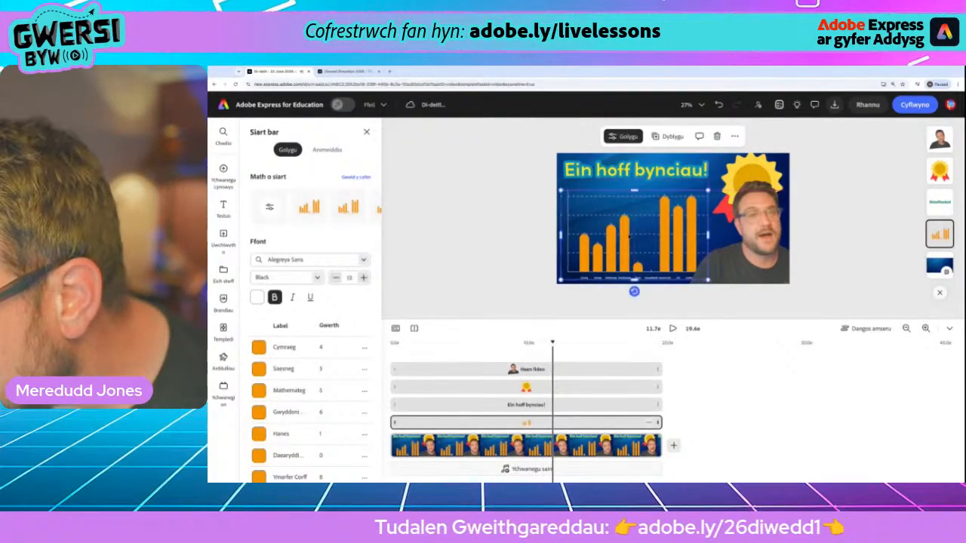
click(740, 269)
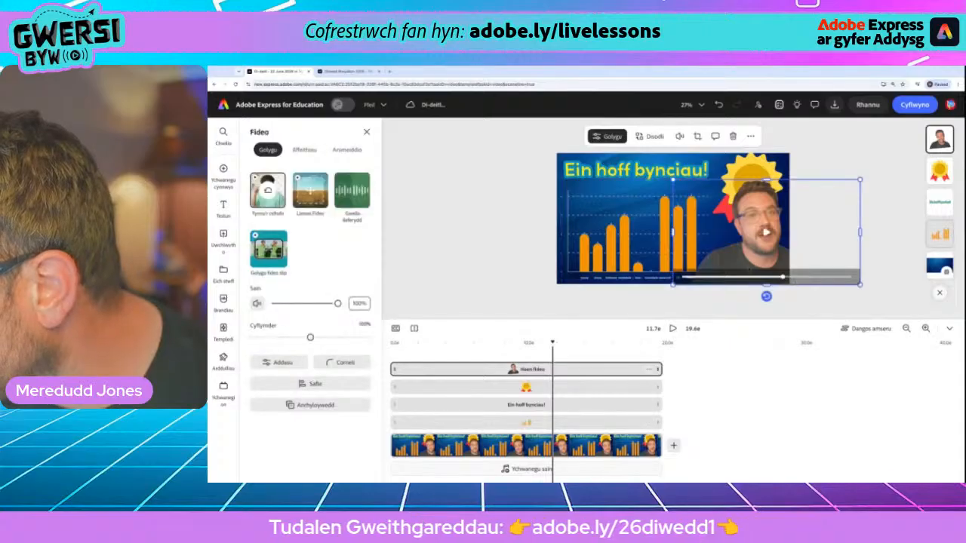
drag(740, 268, 744, 269)
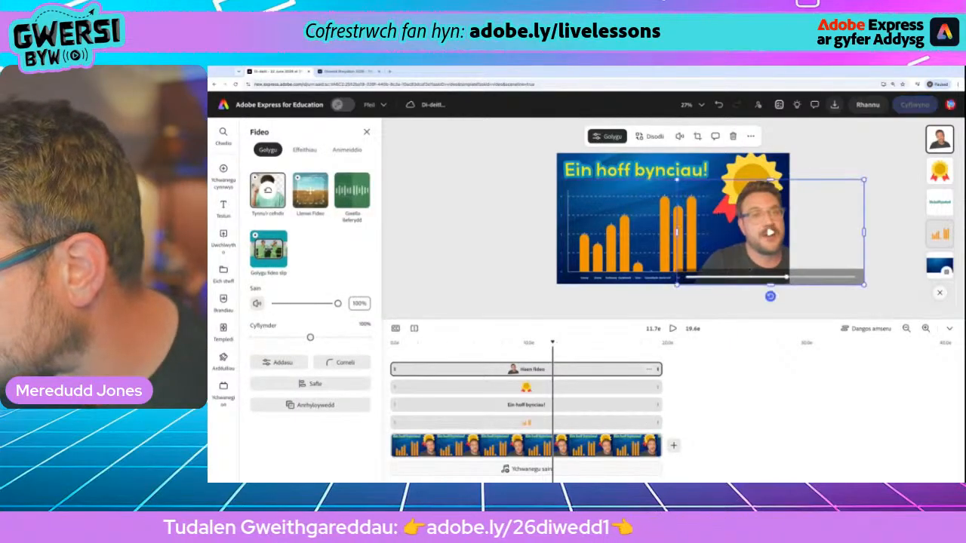
drag(677, 180, 695, 190)
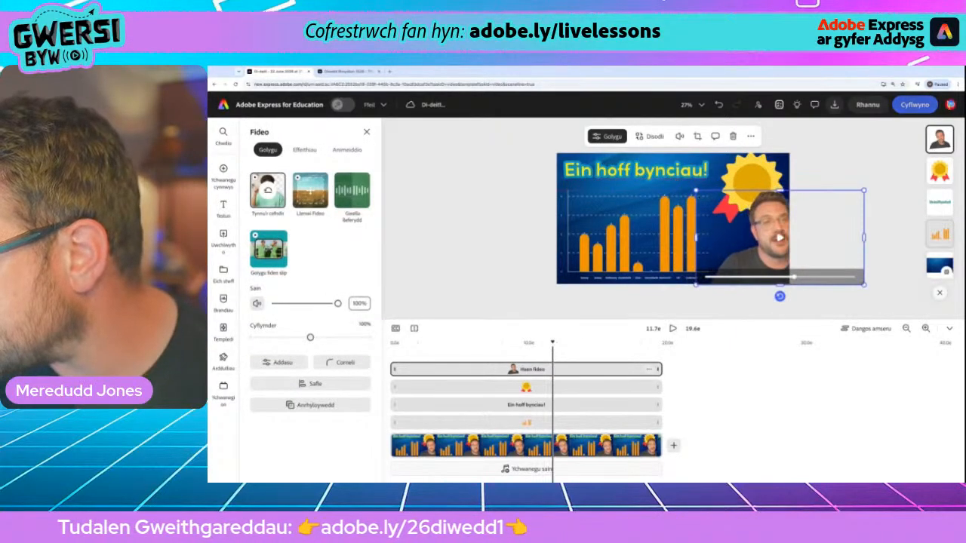
drag(770, 252, 760, 257)
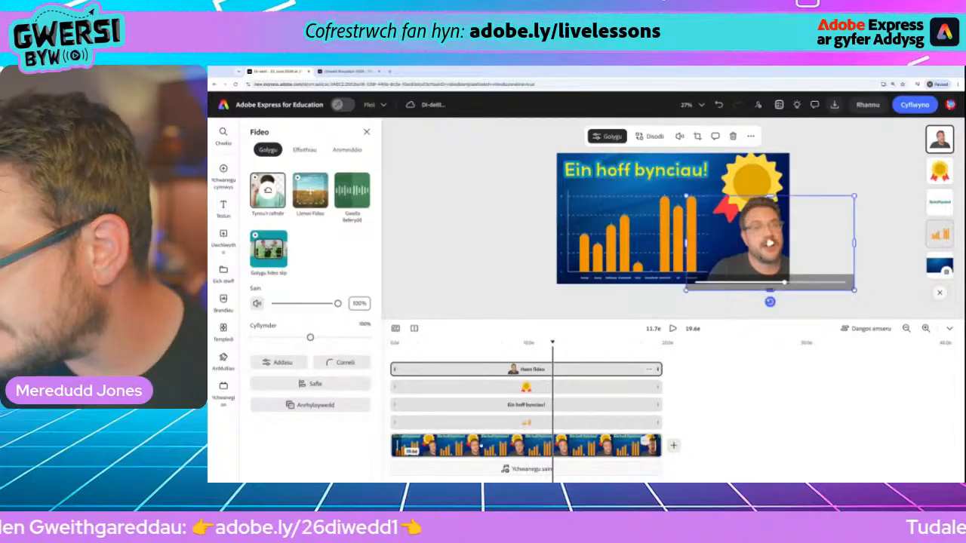
- Play the video through and apply speech enhancement (Gwella lleferydd) to the presenter clip
click(673, 329)
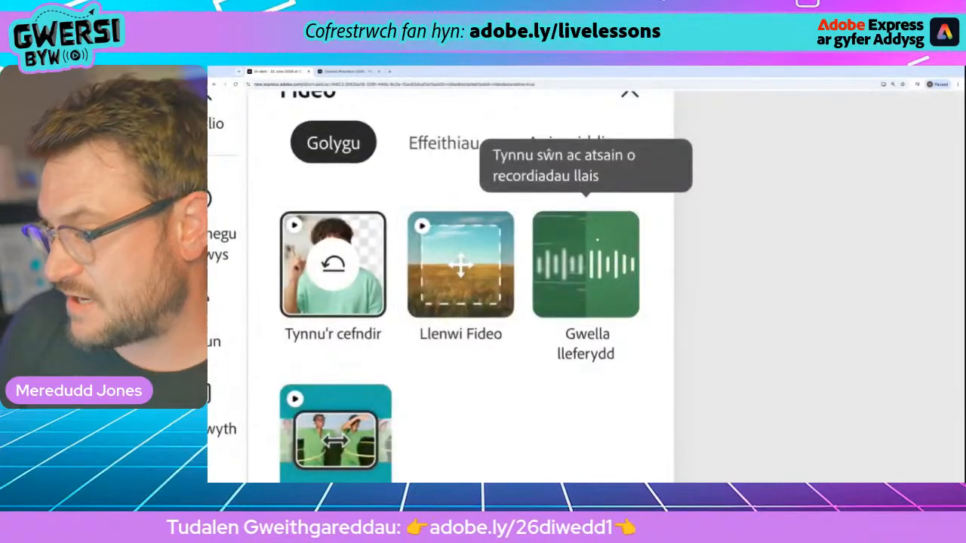
scroll(576, 296, down, 5)
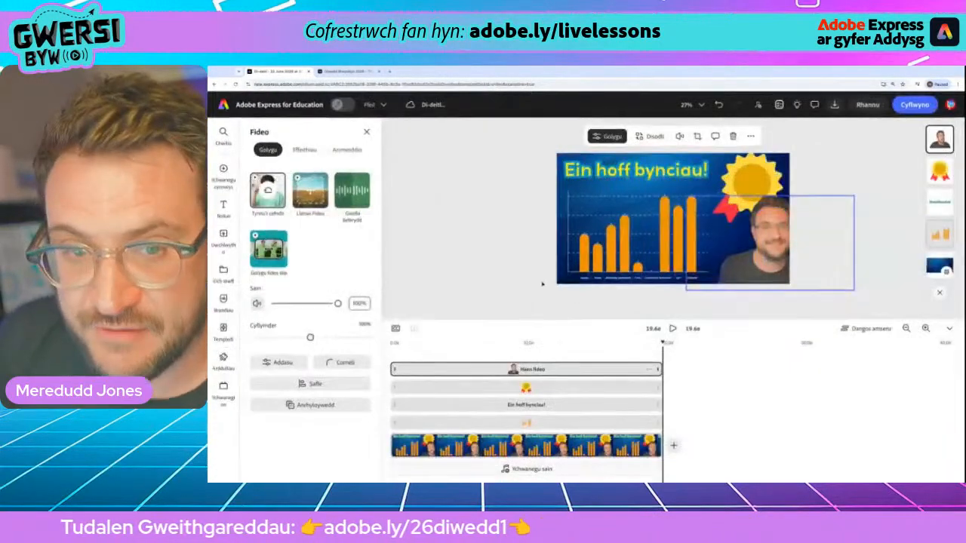
click(361, 201)
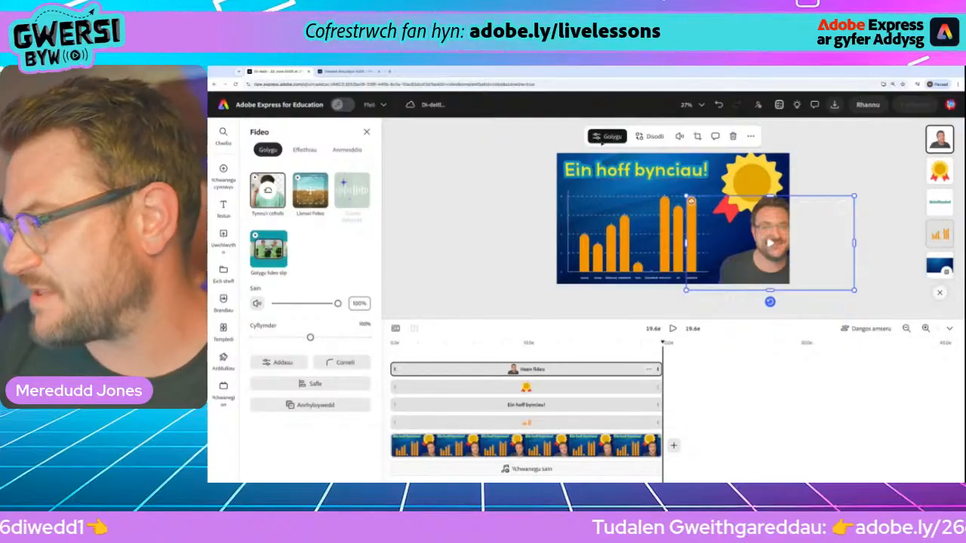
- Adjust the rosette's tilt and position slightly in the background's upper-right corner
click(752, 172)
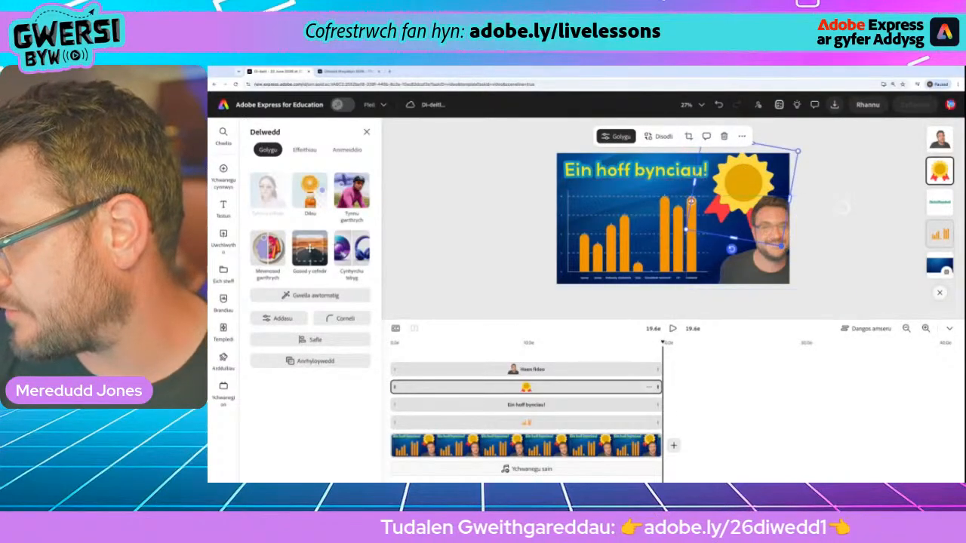
mouse_move(731, 249)
mouse_down()
mouse_move(753, 249)
mouse_move(715, 243)
mouse_move(729, 248)
mouse_up()
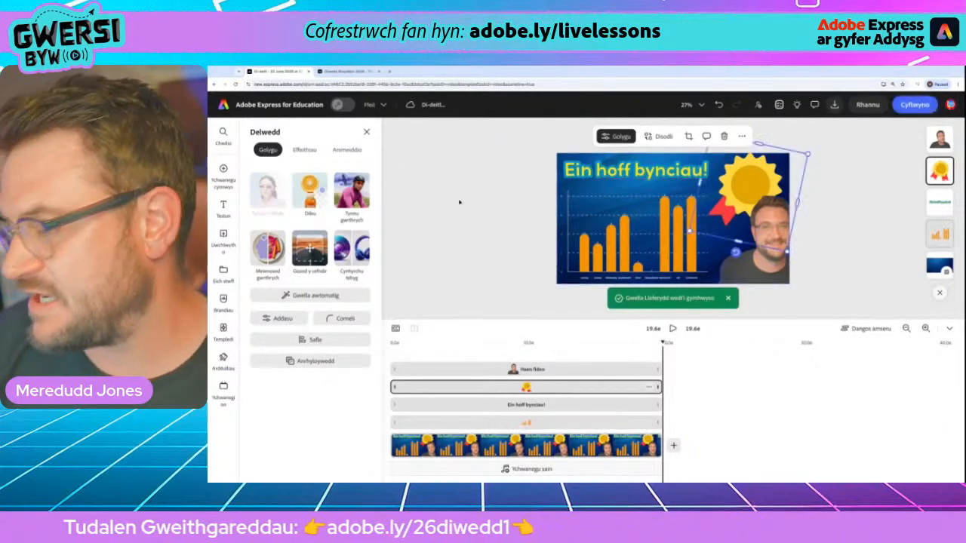
- Add a new text box reading "Cerddoriaeth / Ymarfer Corff"
click(222, 208)
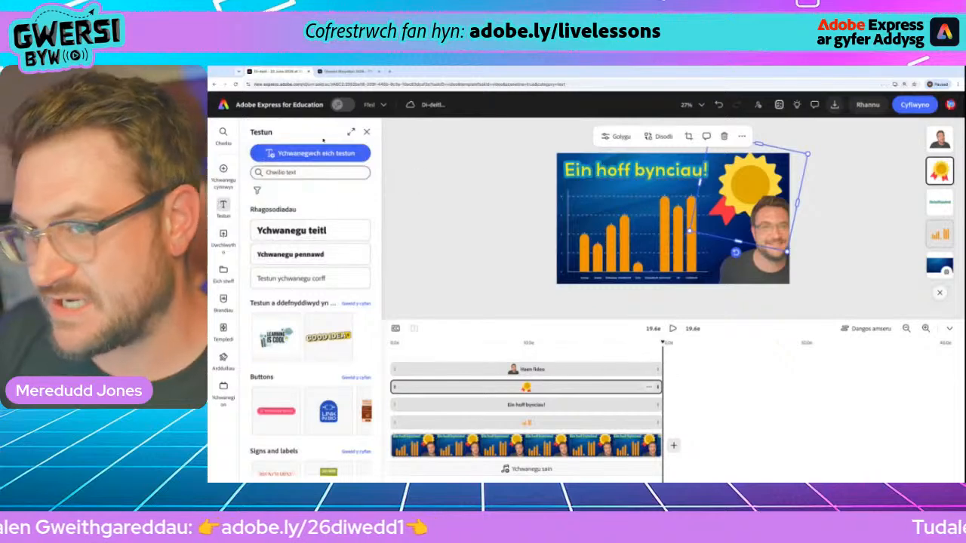
click(313, 153)
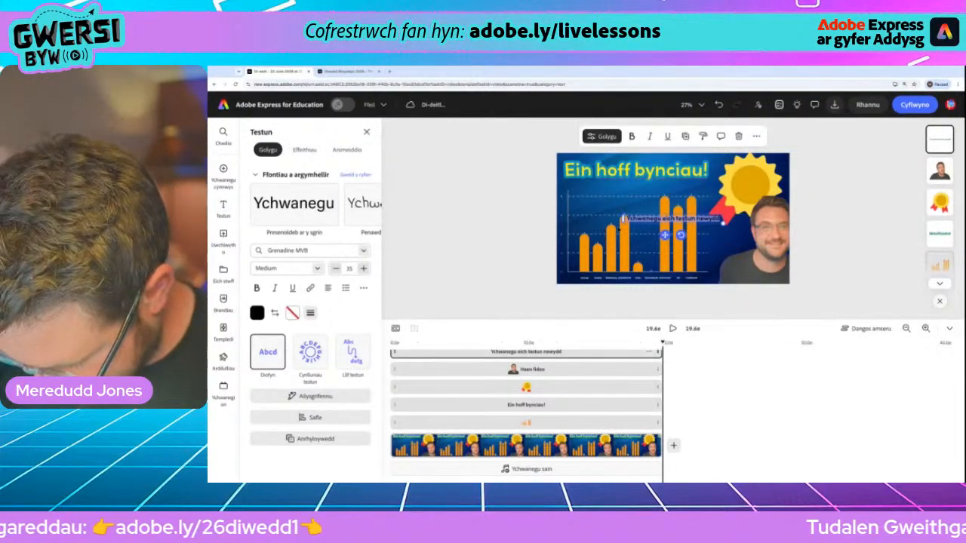
text(C)
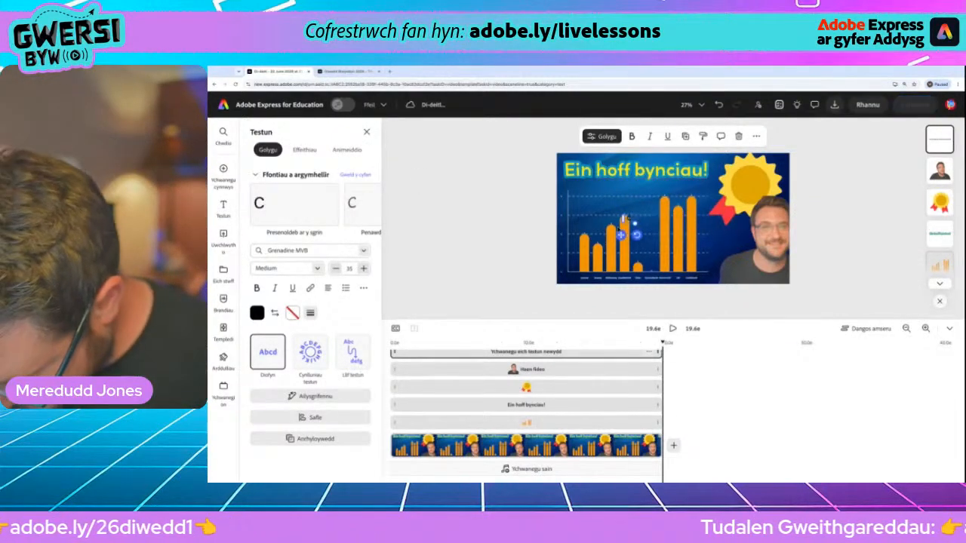
text(erddori)
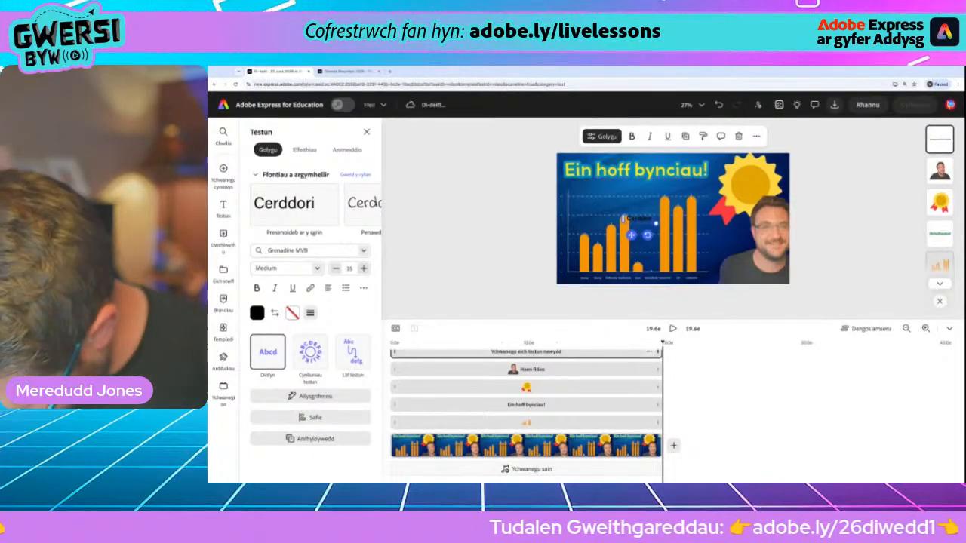
text(aeth)
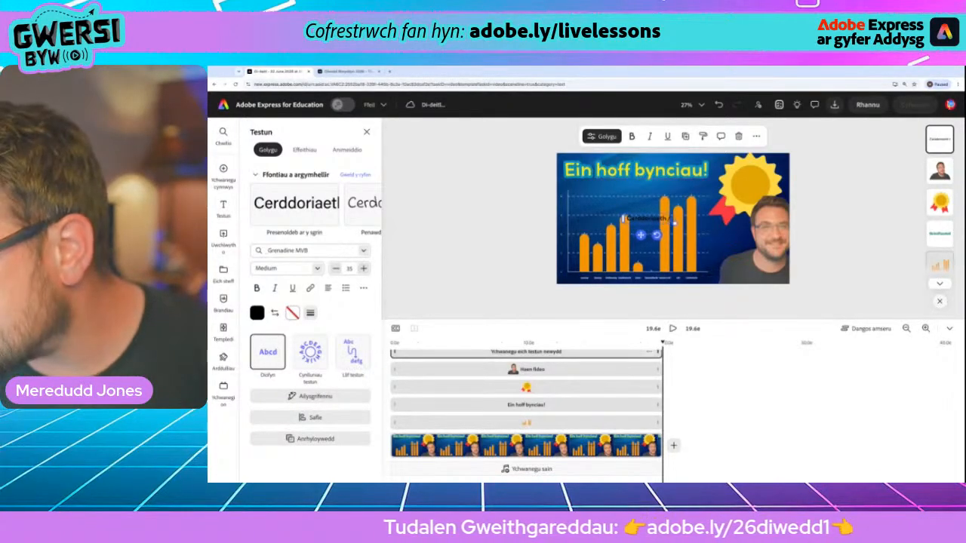
text( / Ymarf)
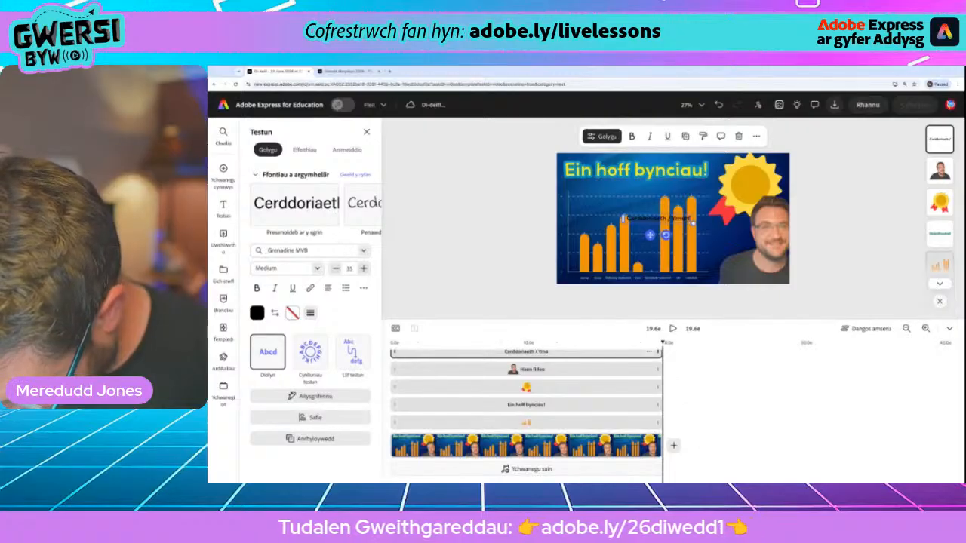
text(er Corff)
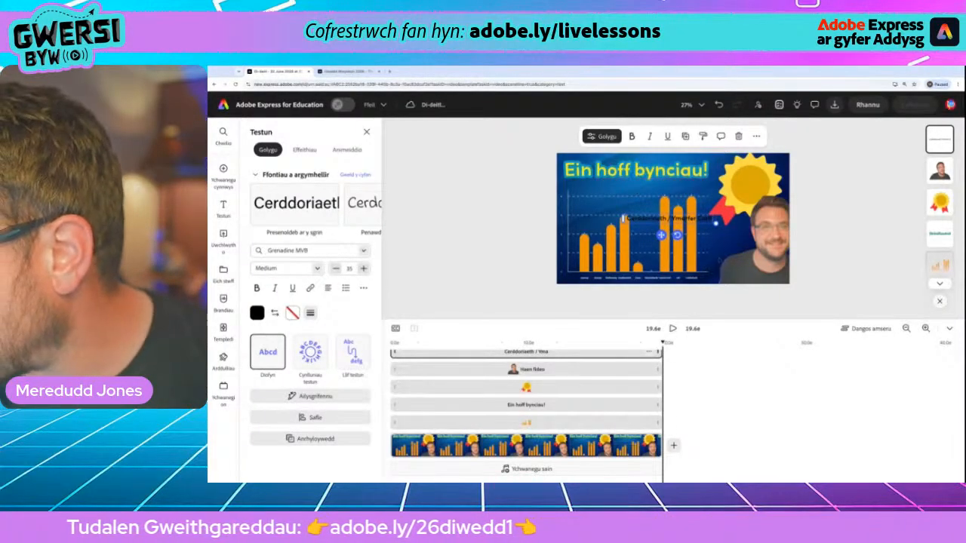
- Fit the new text on two lines inside the rosette, tilted to match it, centre-aligned at size 30
drag(668, 218, 743, 204)
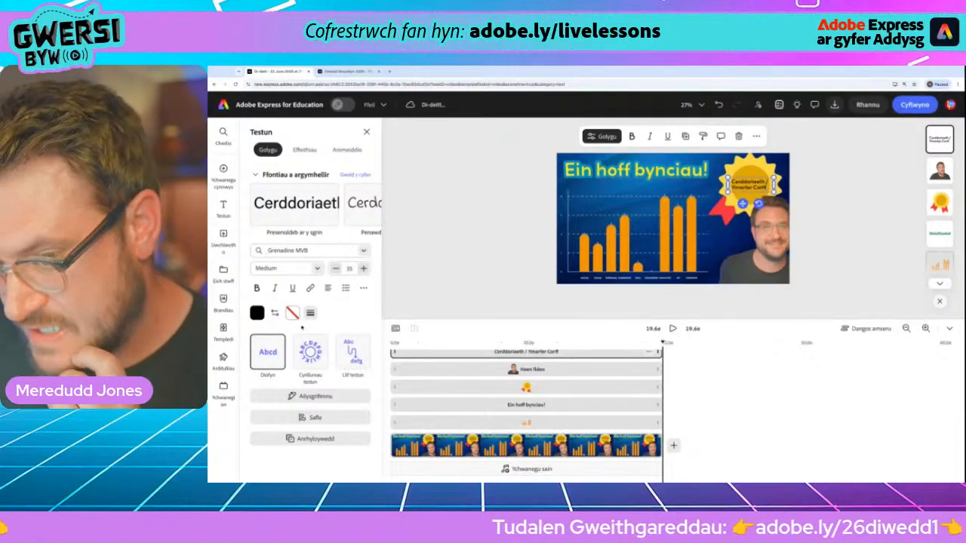
drag(758, 203, 756, 204)
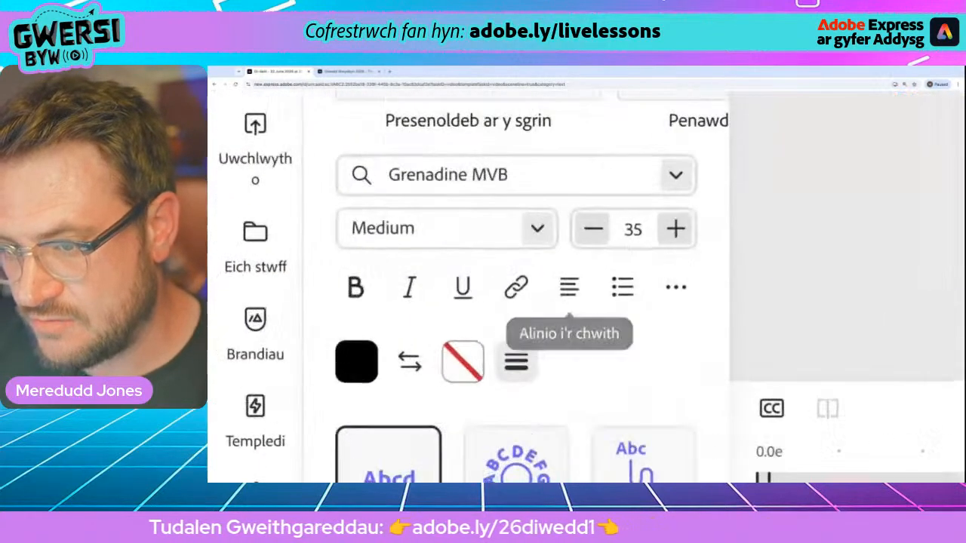
click(328, 289)
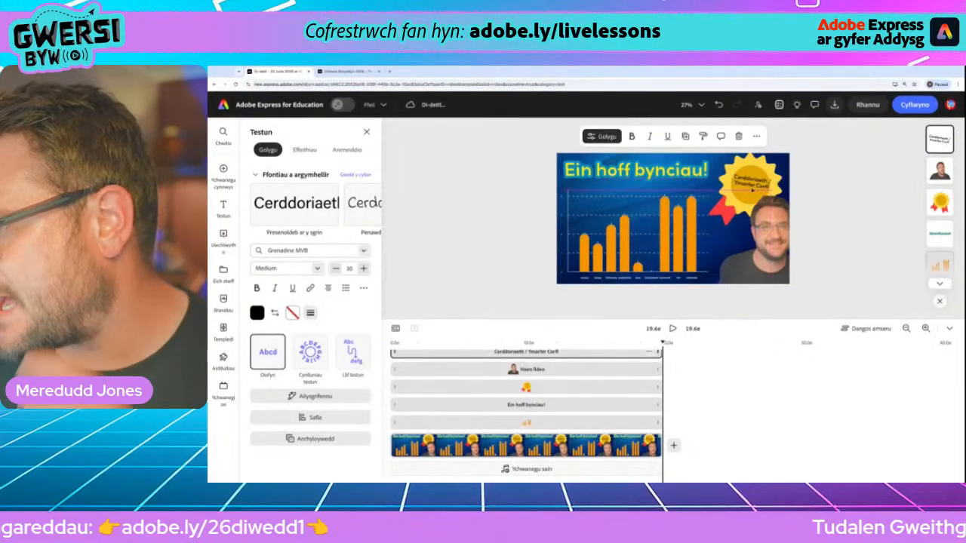
drag(753, 184, 753, 185)
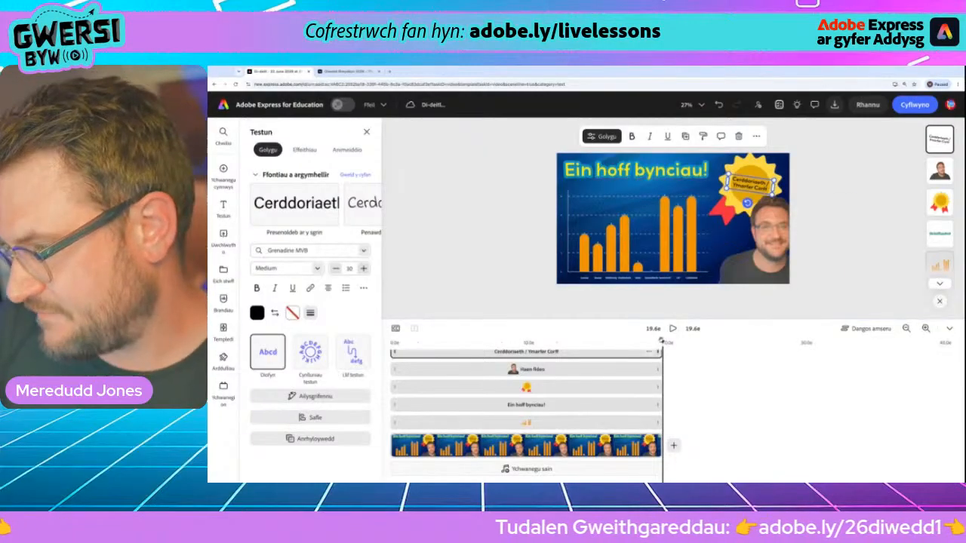
- Play to the moment the rosette text should appear and trim its layer to start at 15.7 s
drag(663, 342, 518, 343)
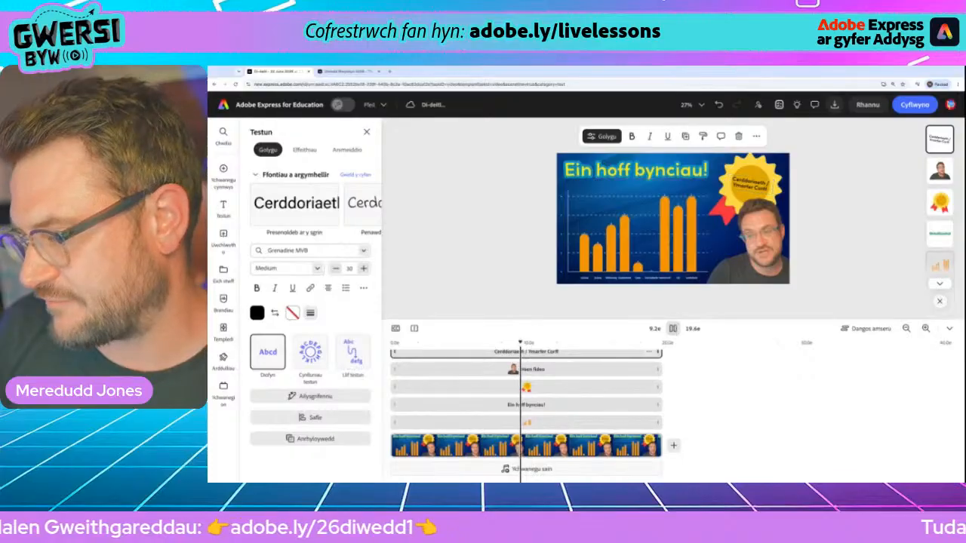
click(672, 329)
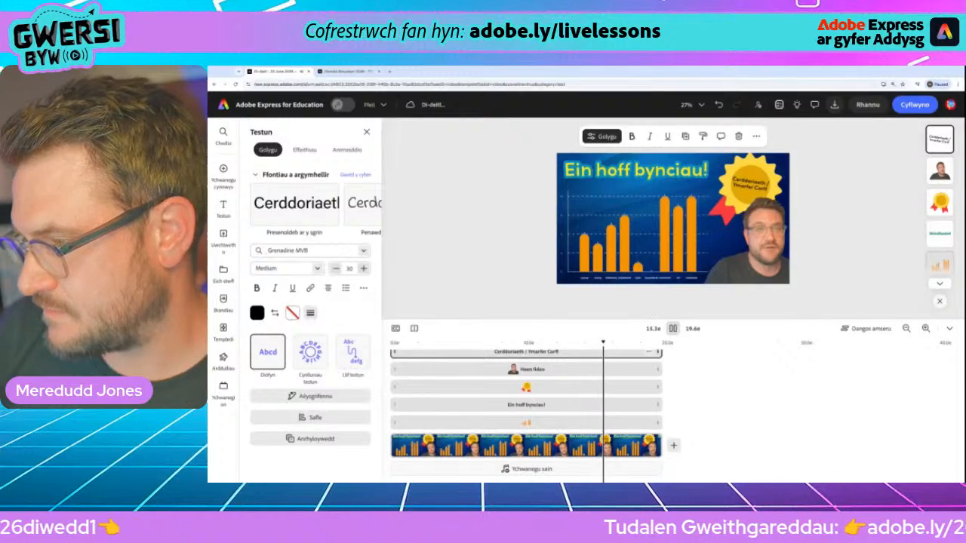
click(673, 329)
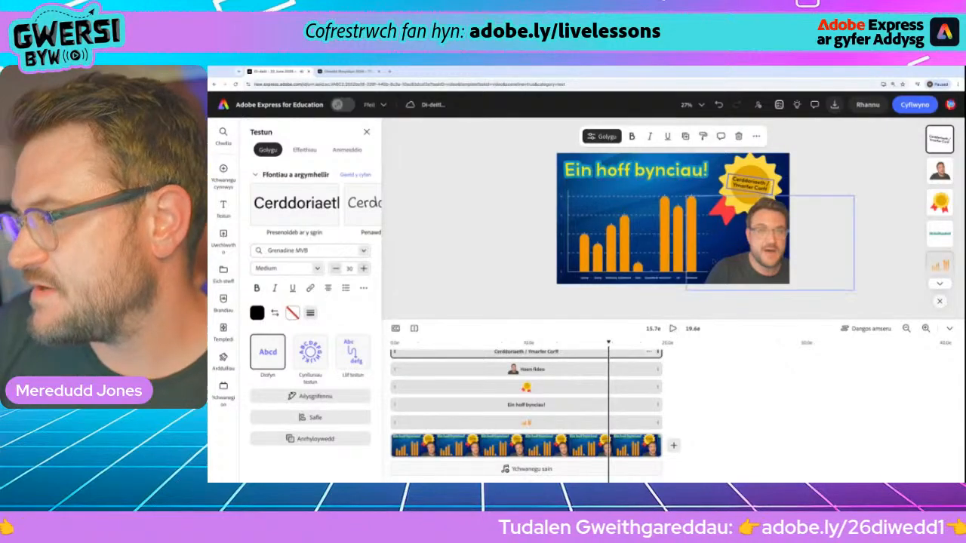
scroll(622, 433, up, 1)
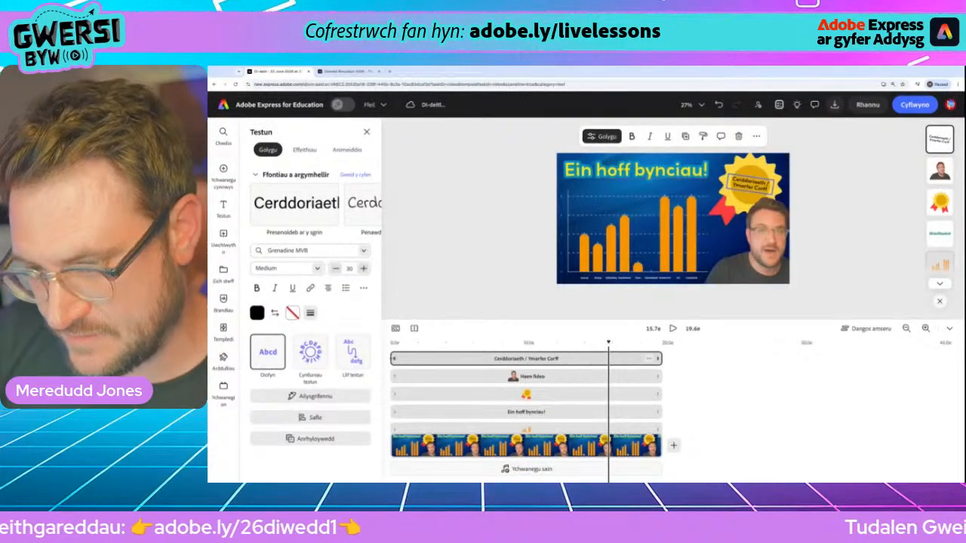
drag(393, 358, 609, 359)
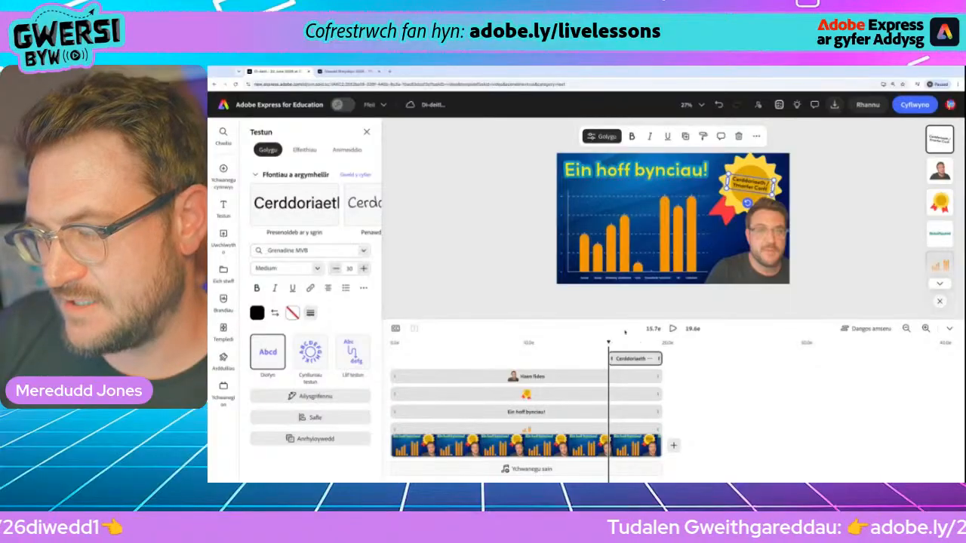
- Apply the Siglo entrance animation to the rosette text and preview the video from about 6.6 s
click(348, 149)
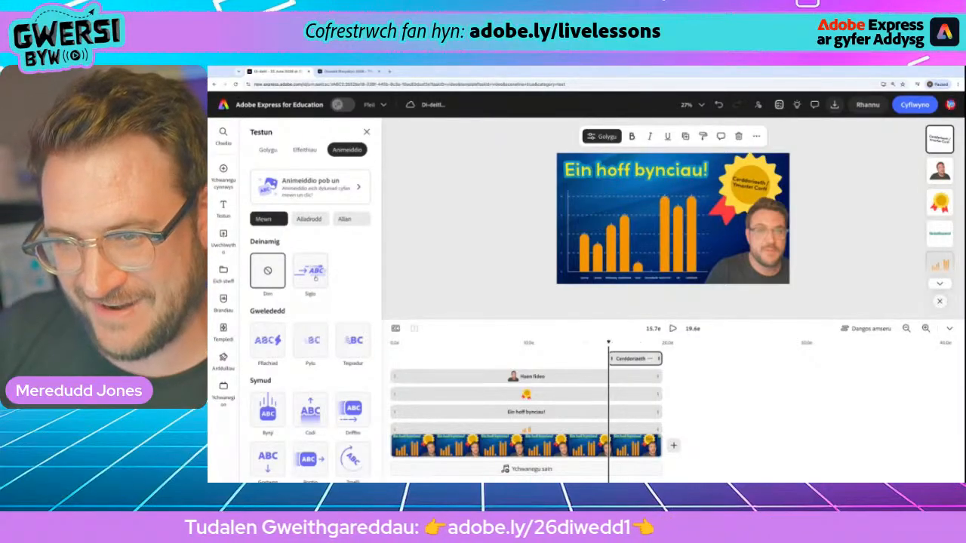
click(315, 278)
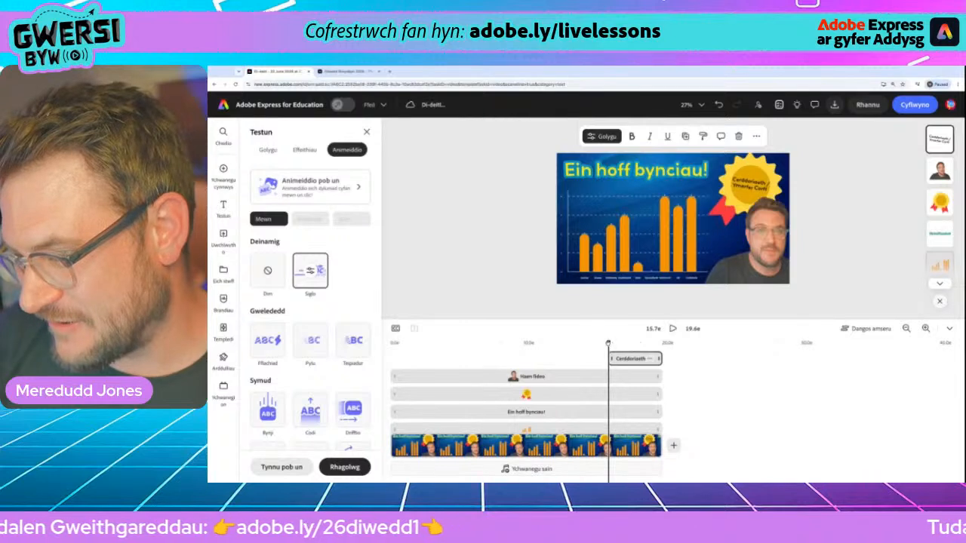
click(507, 343)
drag(506, 337, 481, 339)
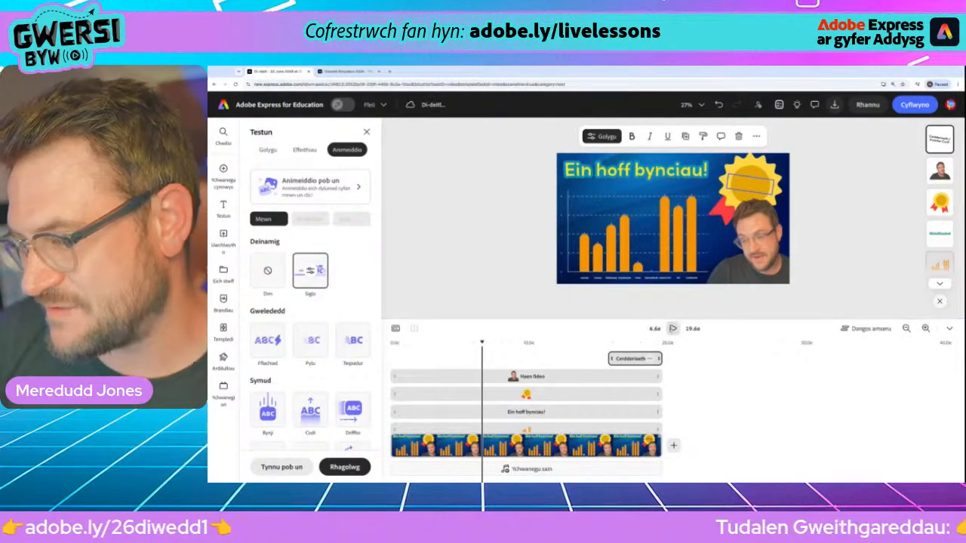
click(673, 329)
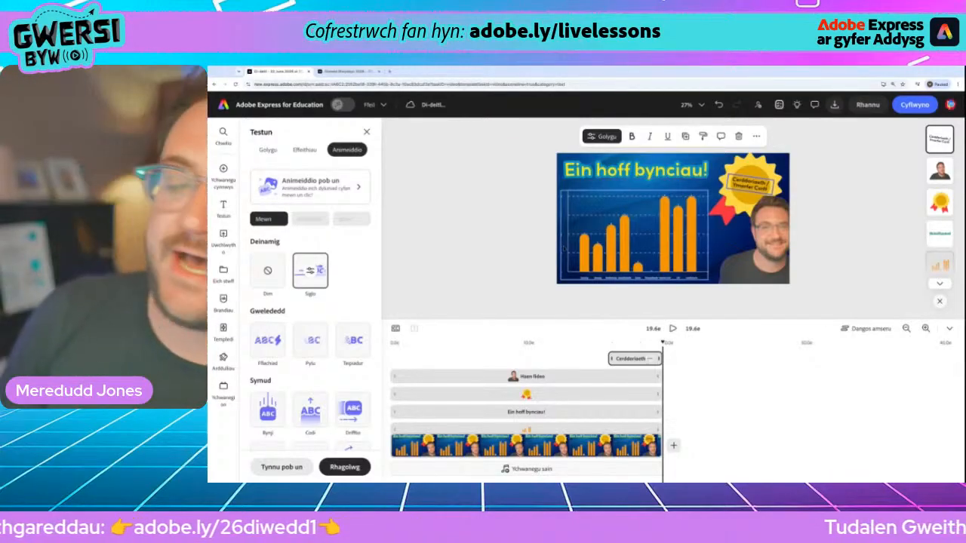
- Nudge the presenter clip slightly left below the rosette
click(783, 266)
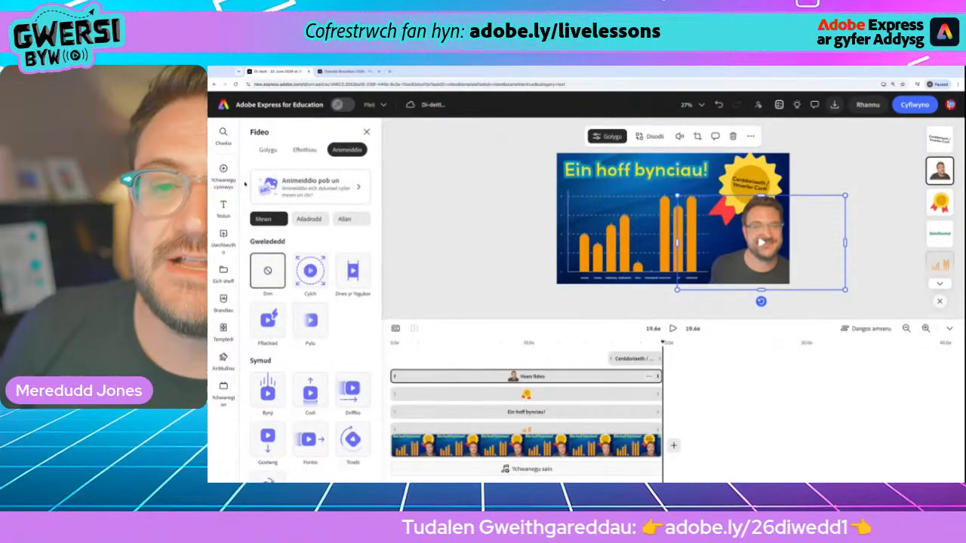
- Search the music library for "dramatig"
mouse_move(233, 182)
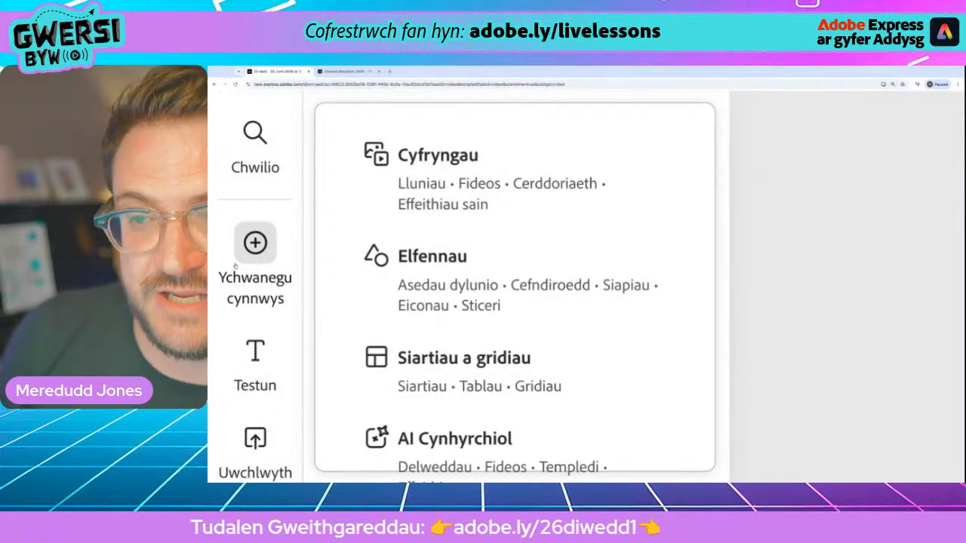
click(411, 193)
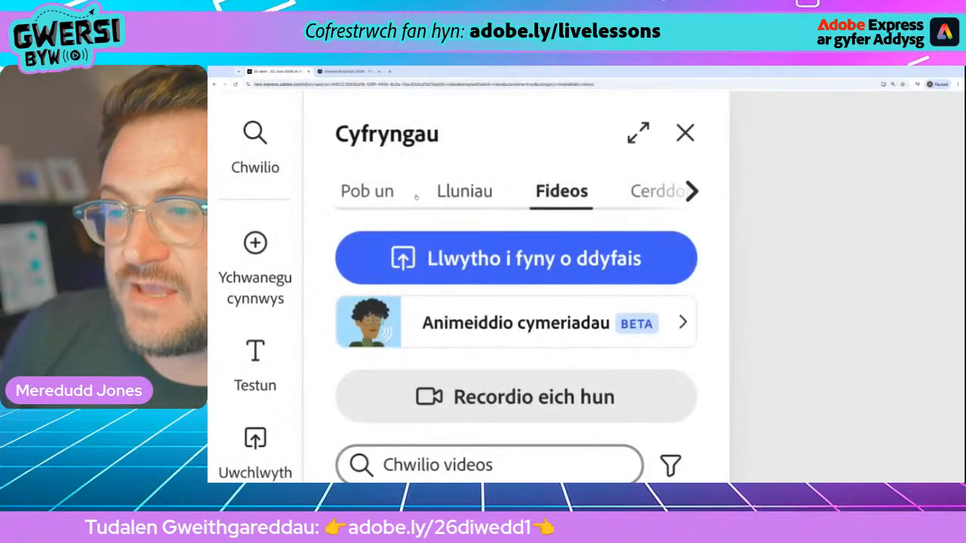
click(623, 204)
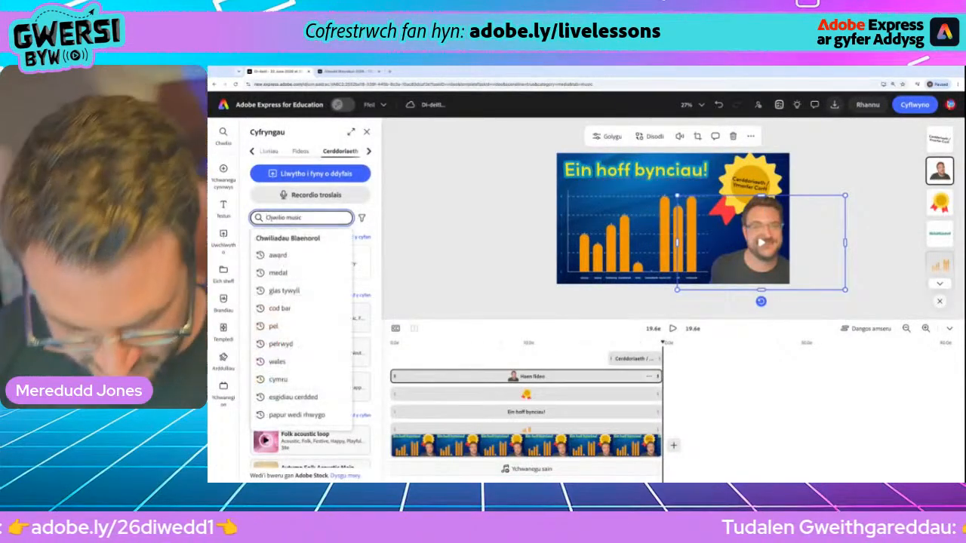
text(dramatig)
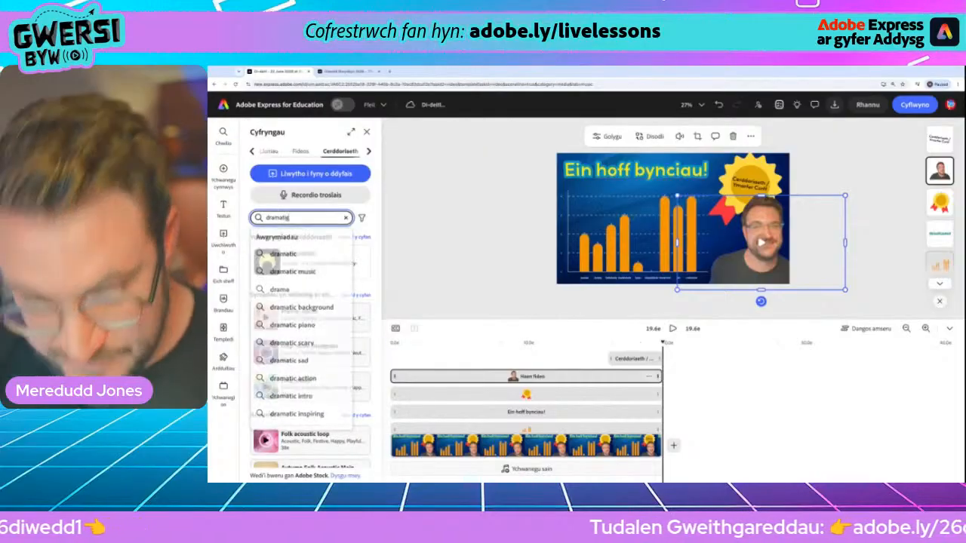
key(Return)
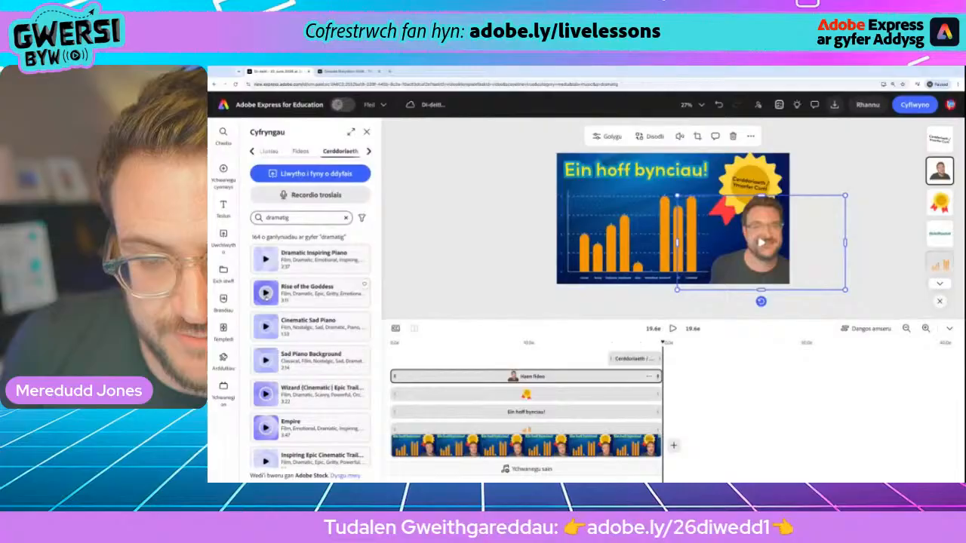
- Preview several dramatic tracks, including Rise of the Goddess and Empire, and add Epic Inspiring Strings from the start of the video
click(266, 293)
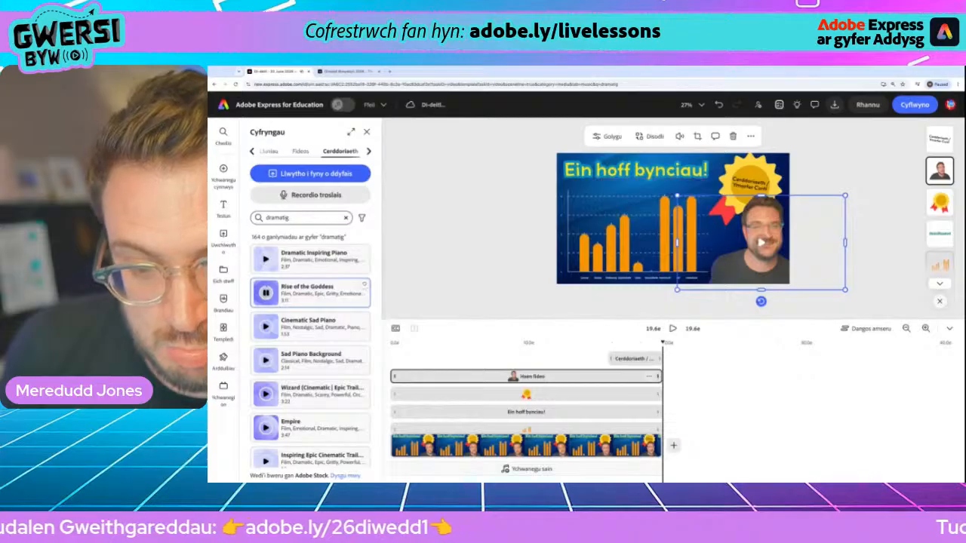
click(265, 428)
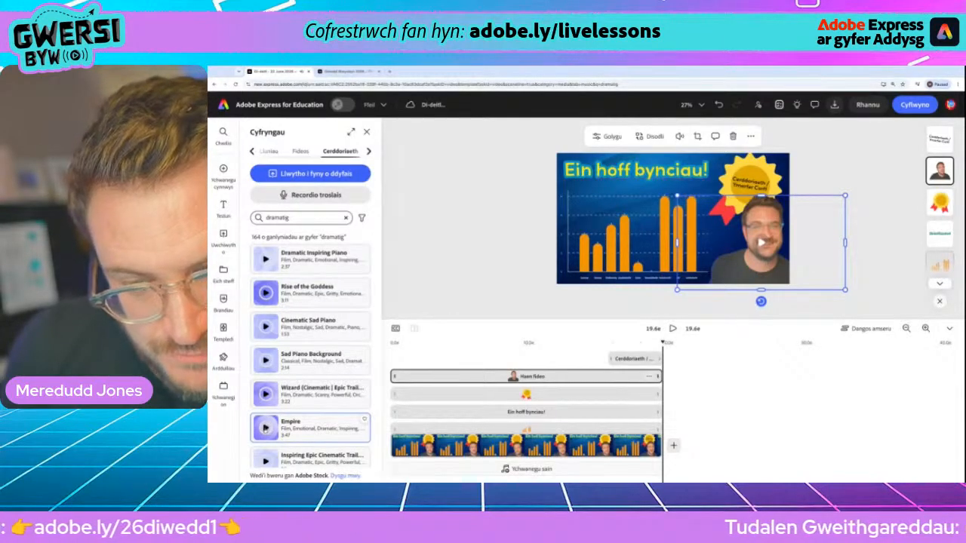
scroll(266, 428, down, 4)
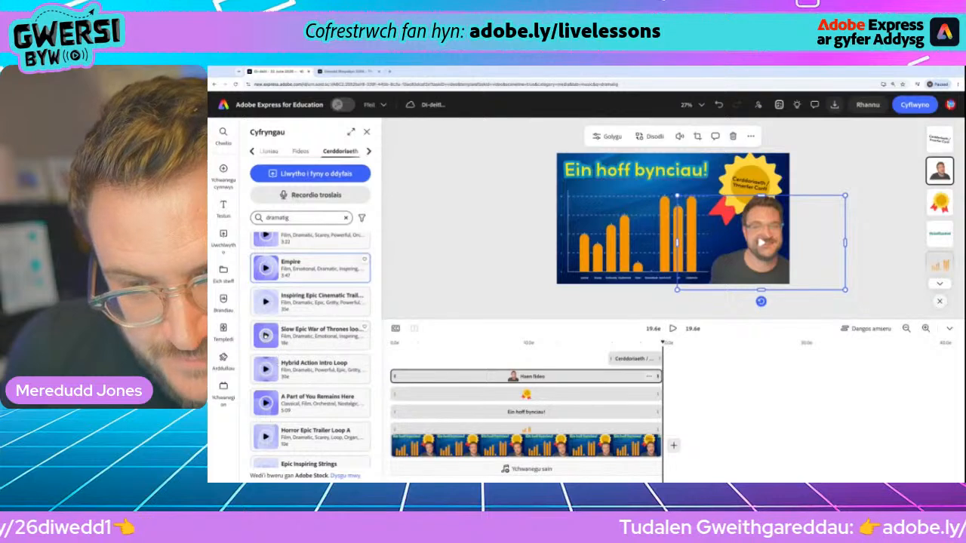
click(296, 349)
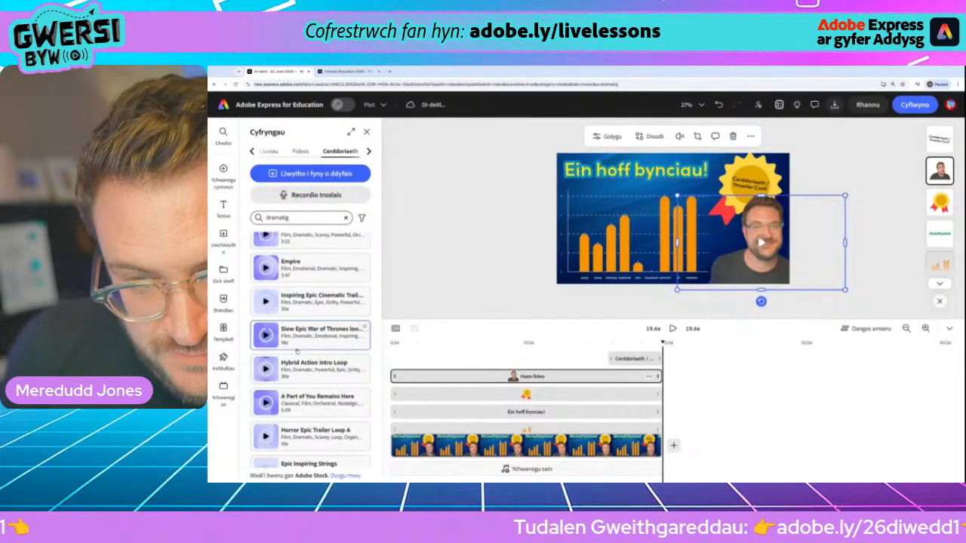
scroll(297, 351, down, 3)
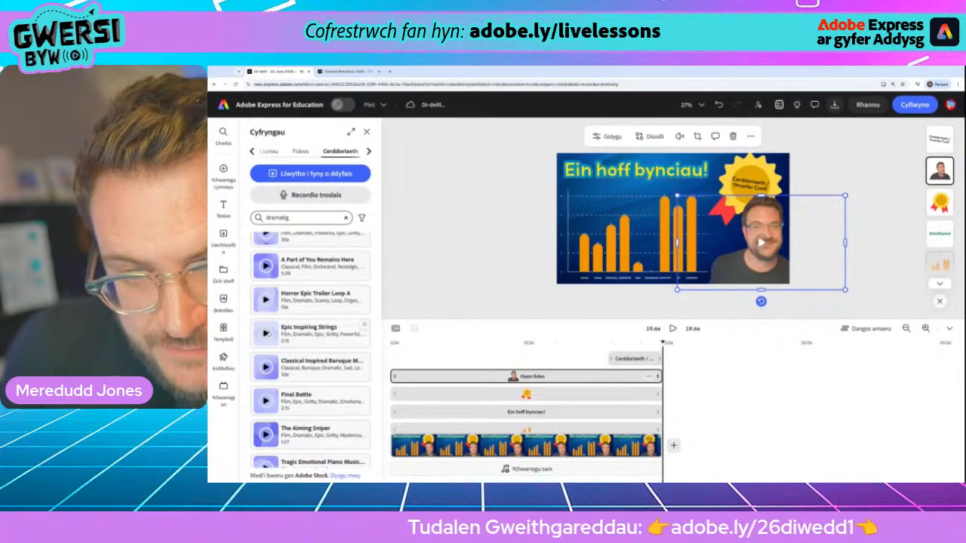
click(265, 332)
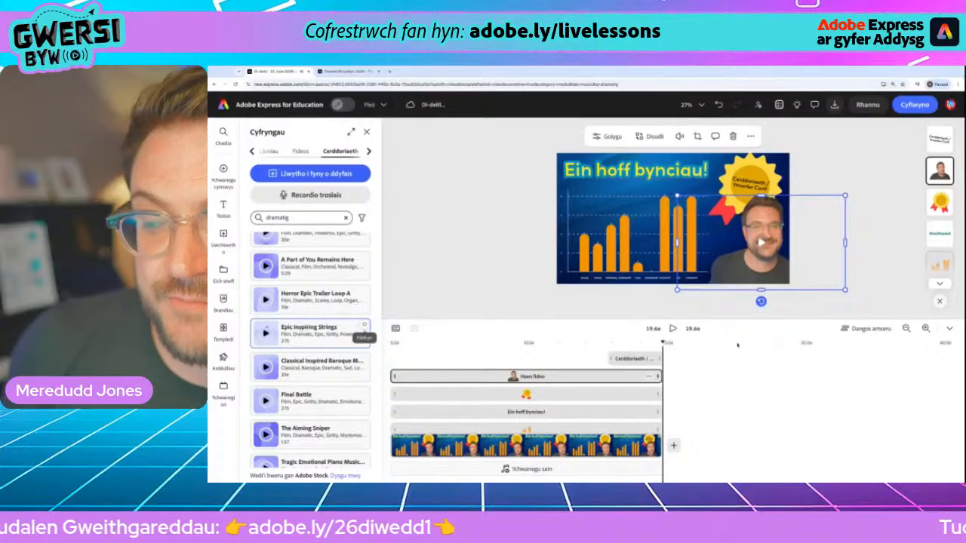
drag(662, 343, 391, 344)
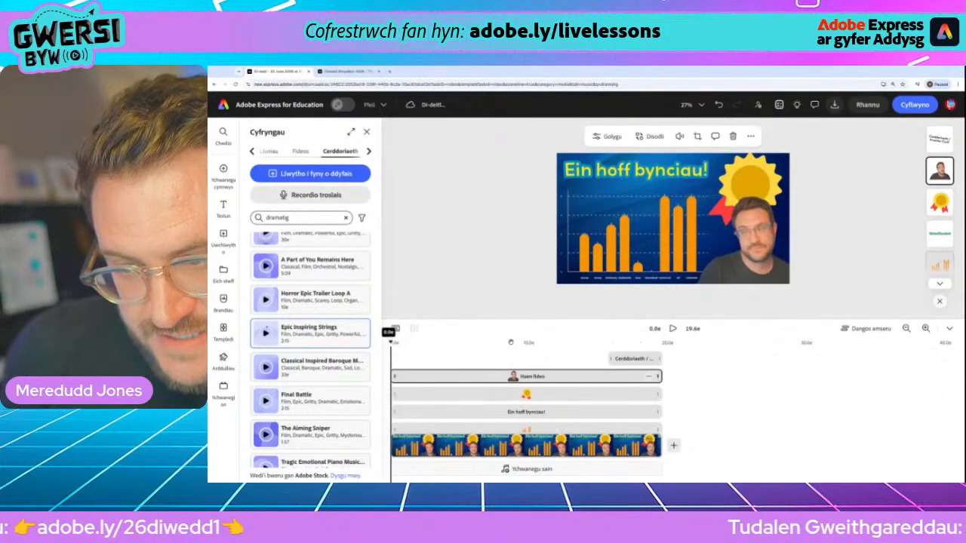
click(316, 338)
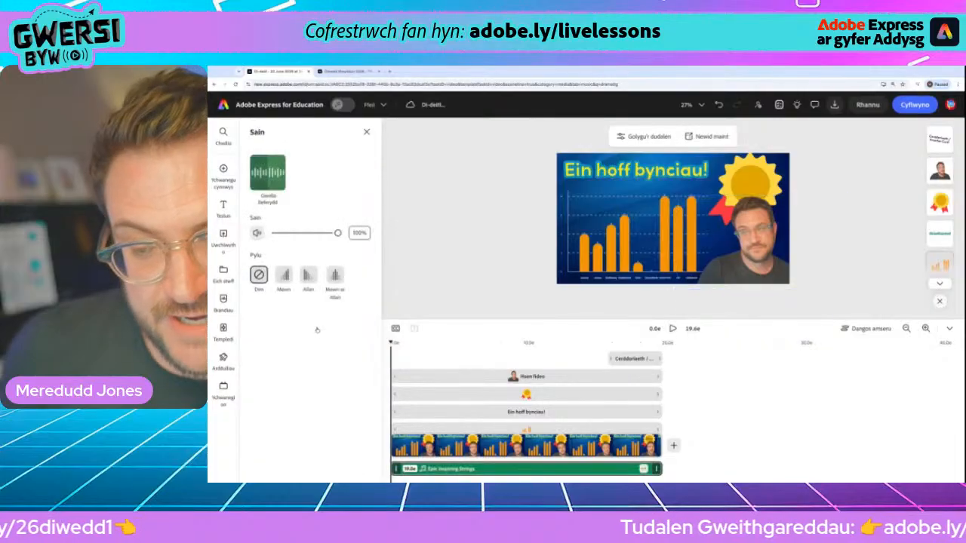
- Lower the Epic Inspiring Strings track's volume to 10% and give it a fade-out
drag(337, 233, 280, 233)
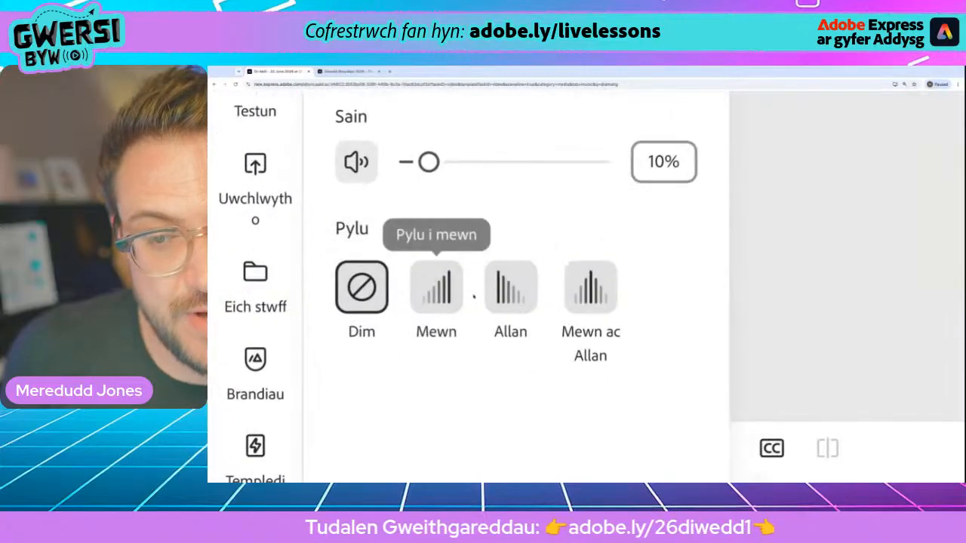
click(513, 294)
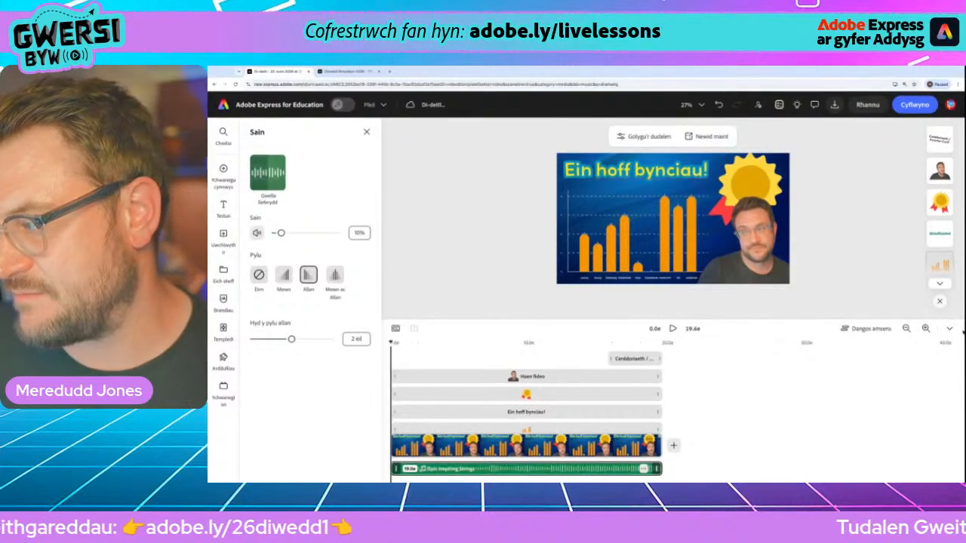
- Collapse the timeline to enlarge the design and play the finished video with its background music
scroll(952, 333, up, 5)
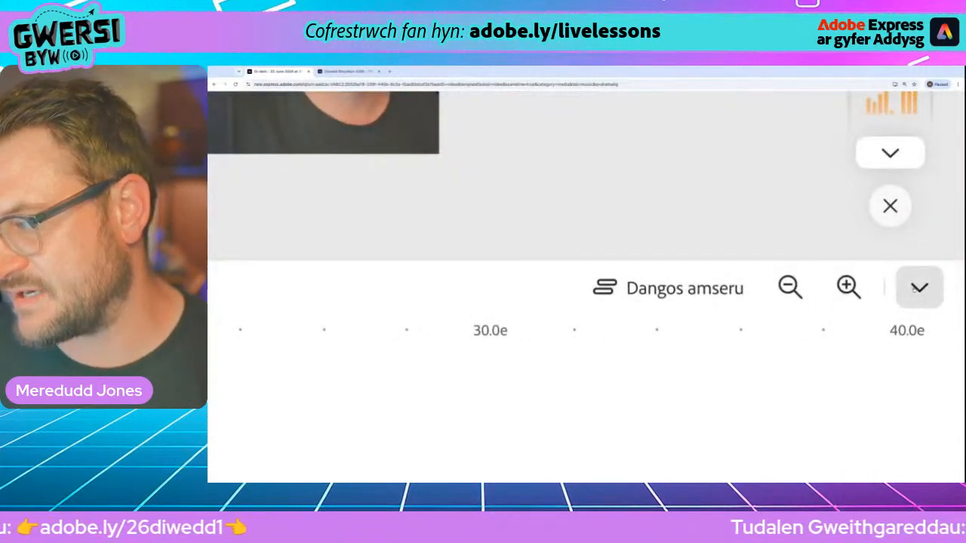
scroll(920, 296, down, 5)
click(949, 326)
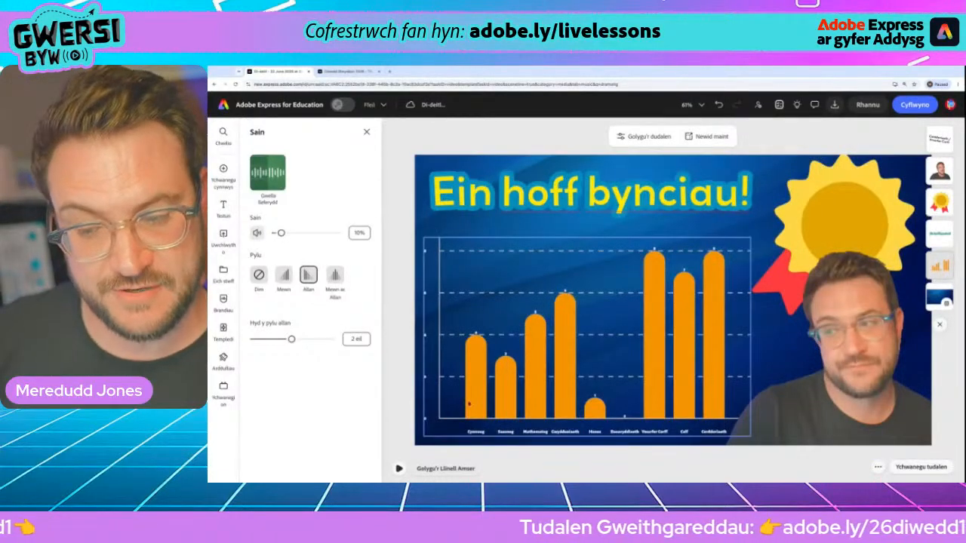
scroll(421, 455, up, 5)
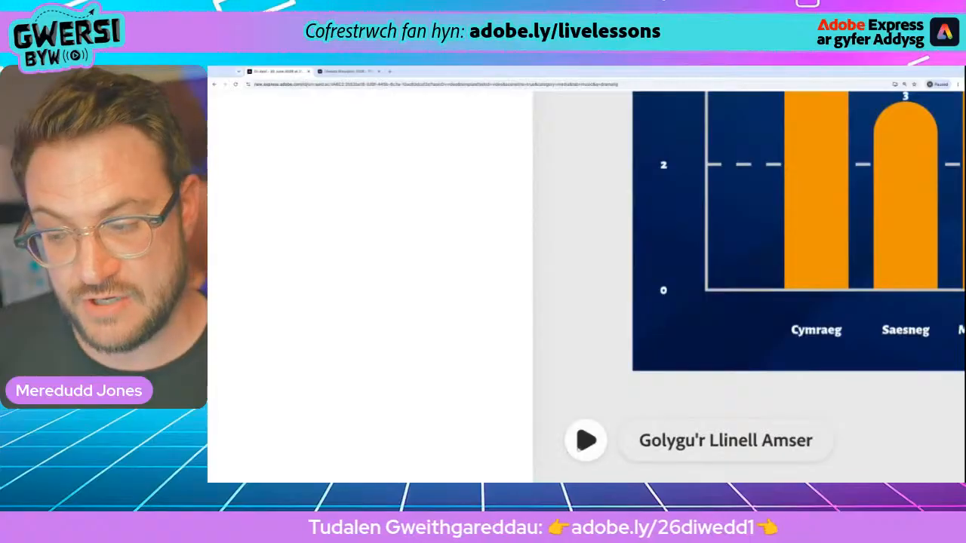
scroll(303, 475, down, 5)
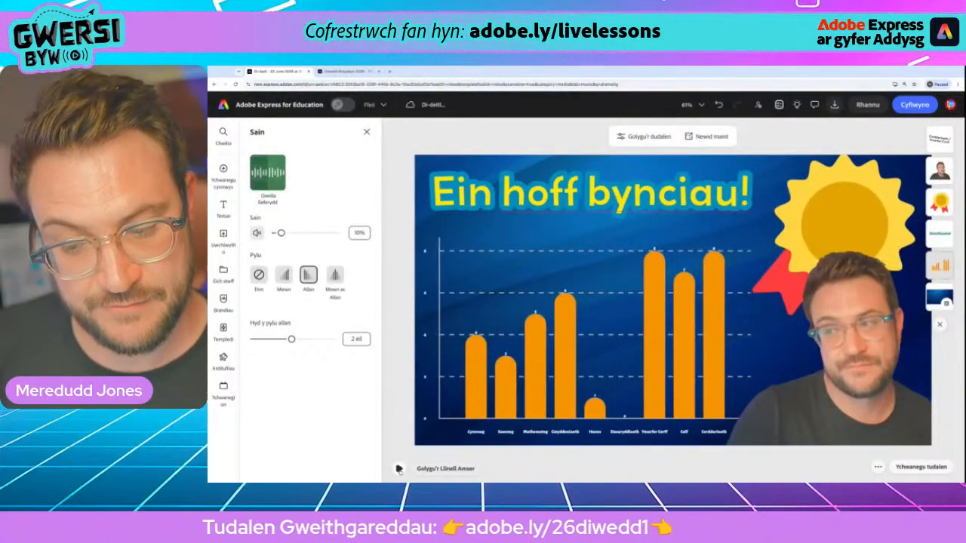
click(400, 468)
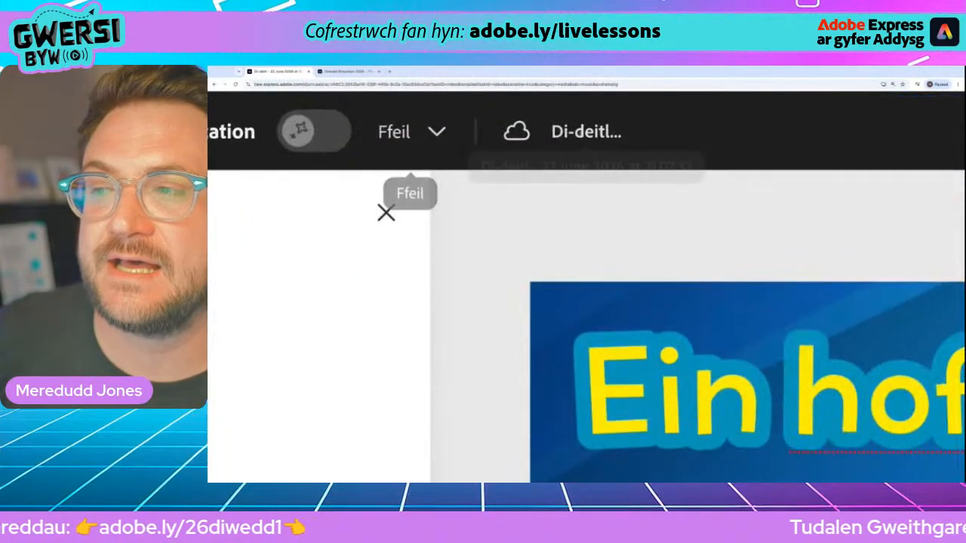
- Rename the project as "Hoff Bynciau 2026"
click(432, 104)
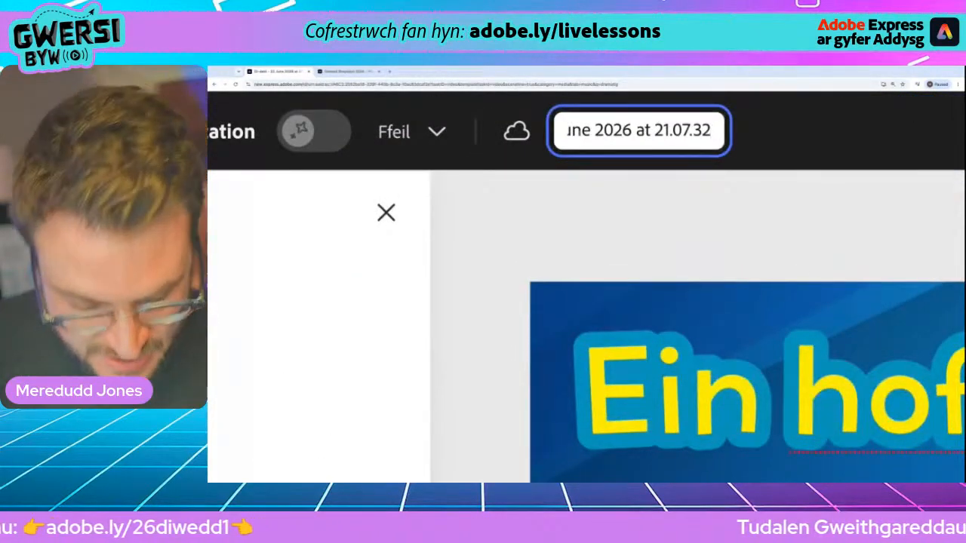
key(ctrl+a)
text(Hoff)
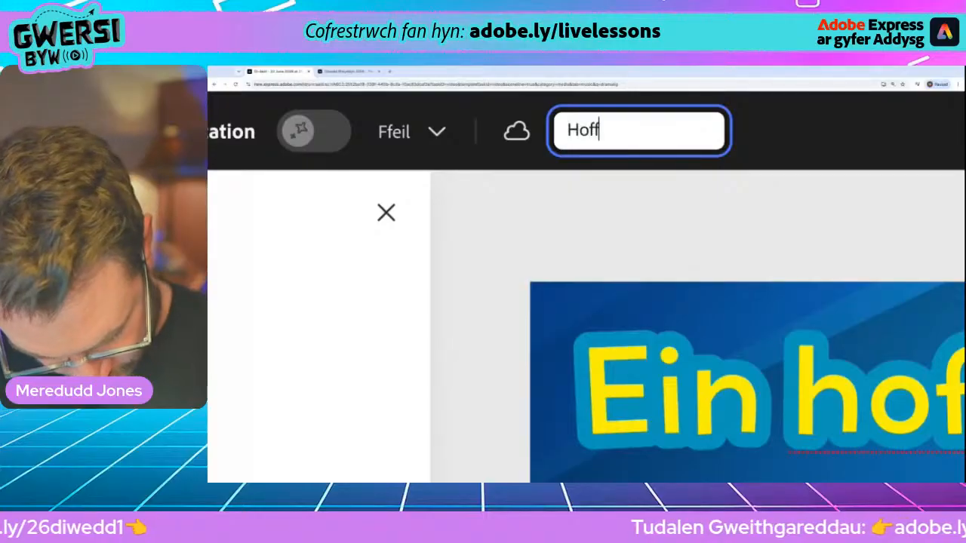
text( Bynciau 2026)
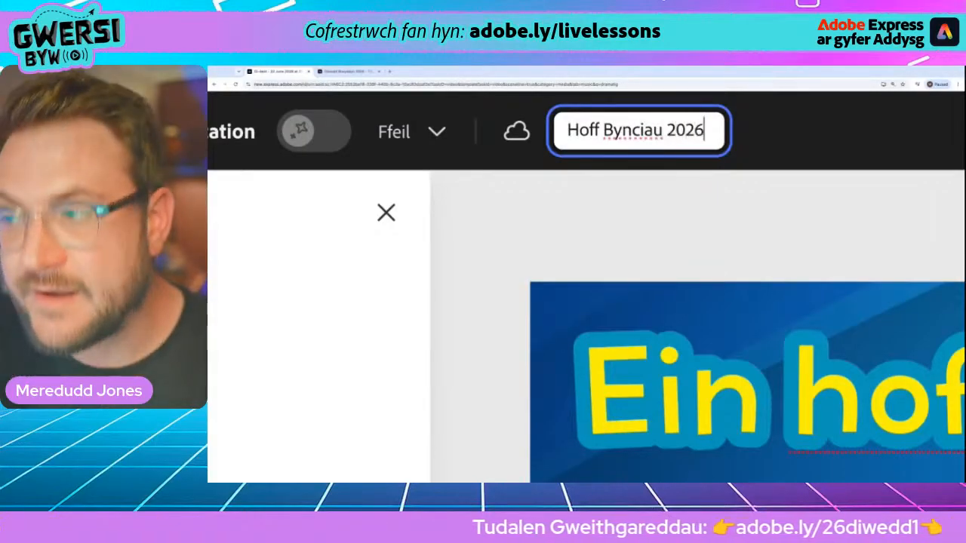
key(Return)
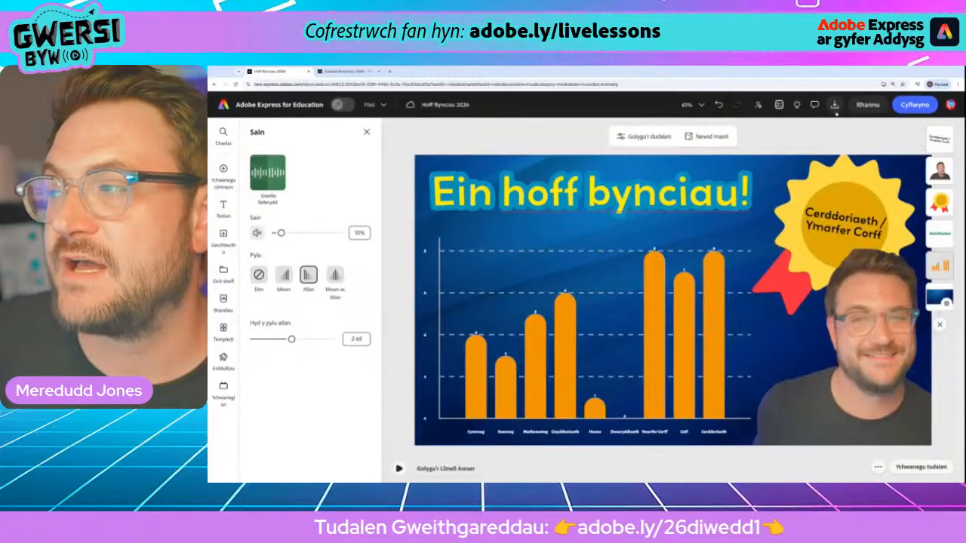
- Examine the MP4 download settings, the sharing options and the view-only link settings, and close them without creating a link
click(834, 104)
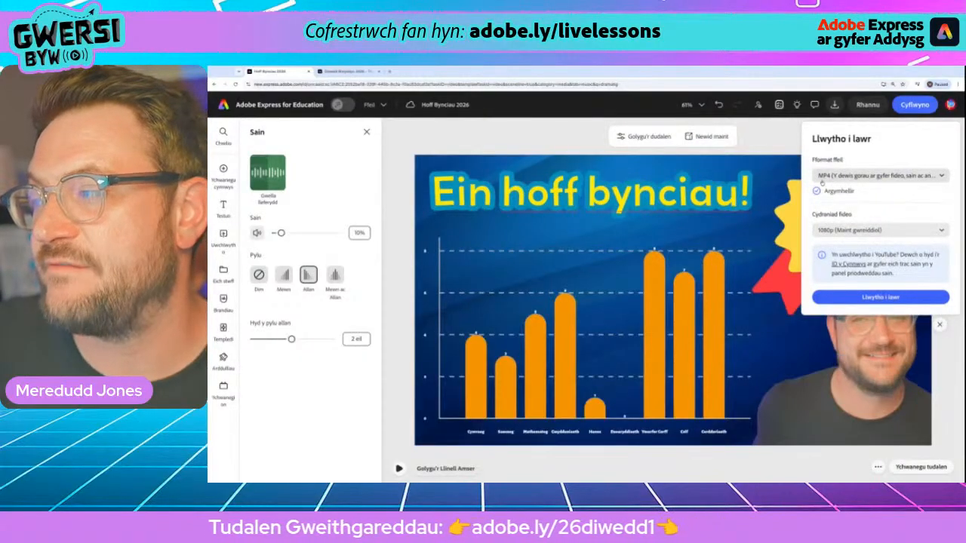
click(860, 104)
click(862, 106)
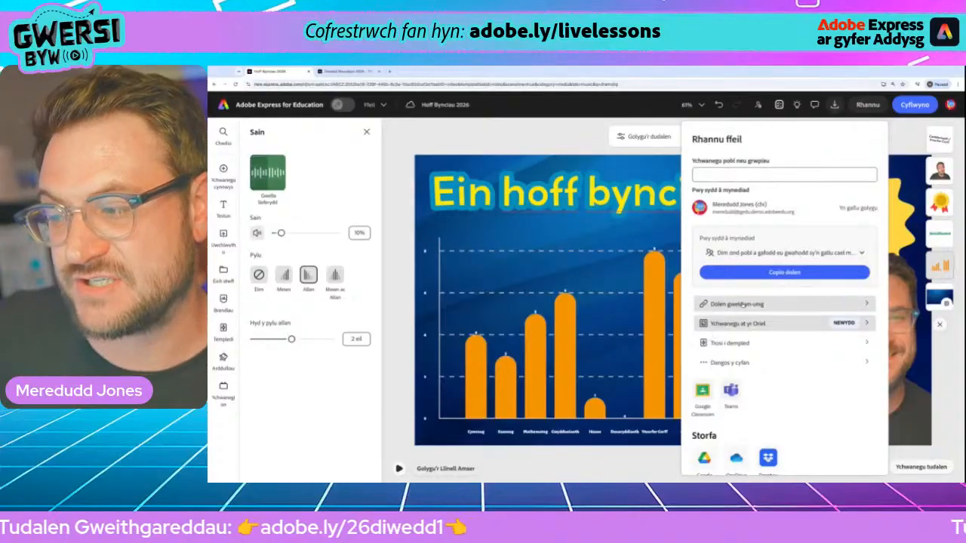
click(757, 302)
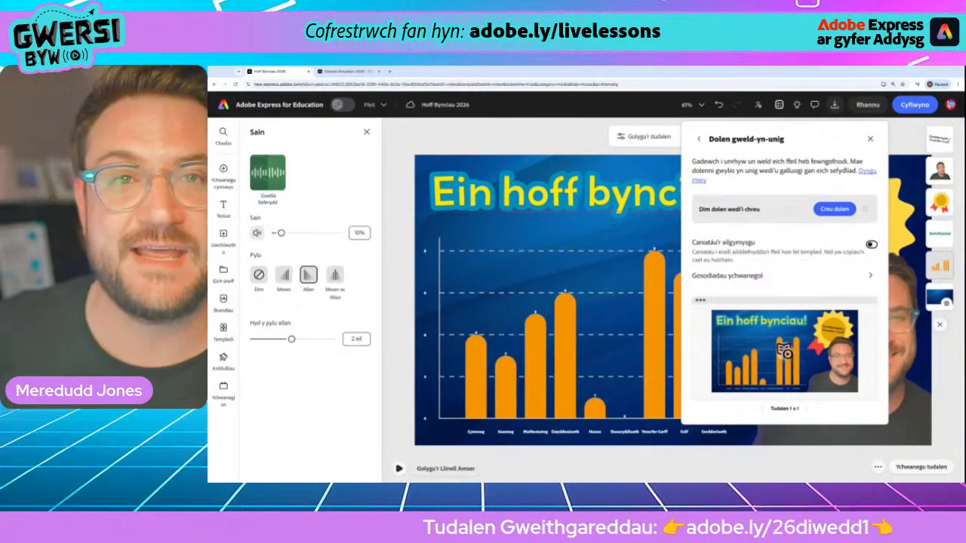
click(441, 132)
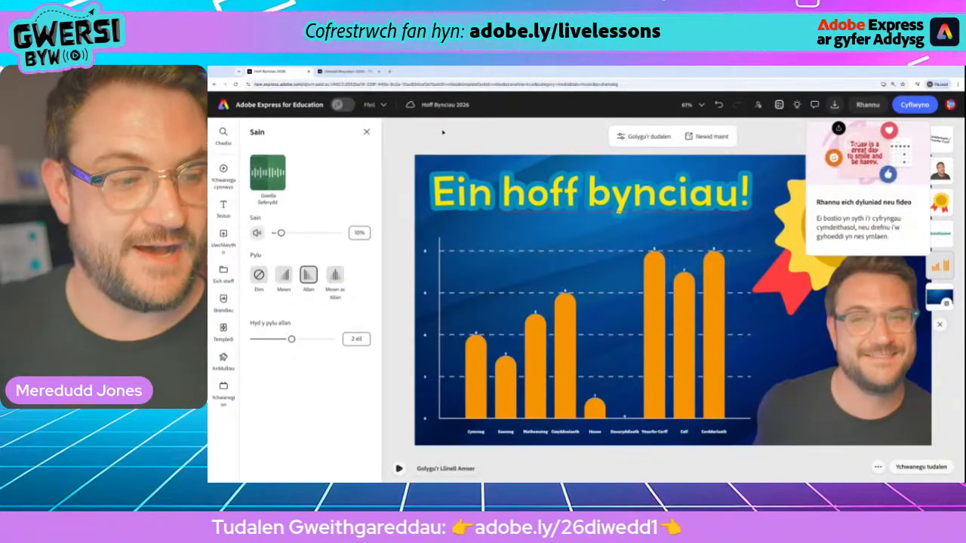
click(443, 132)
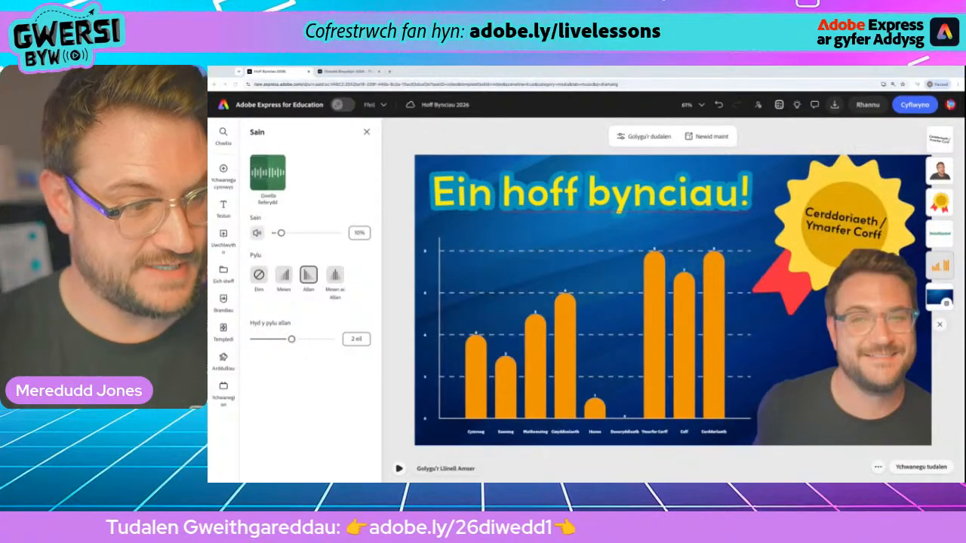